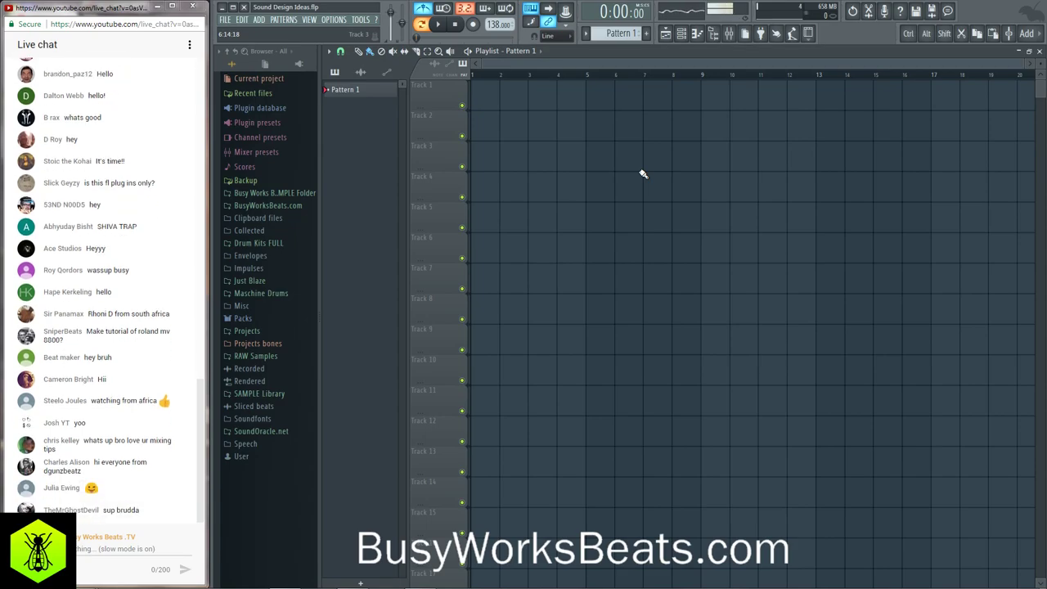
# - Open the channel rack and mixer, and load Wave Candy into the first effect slot of the Master track
pyautogui.press('F6')
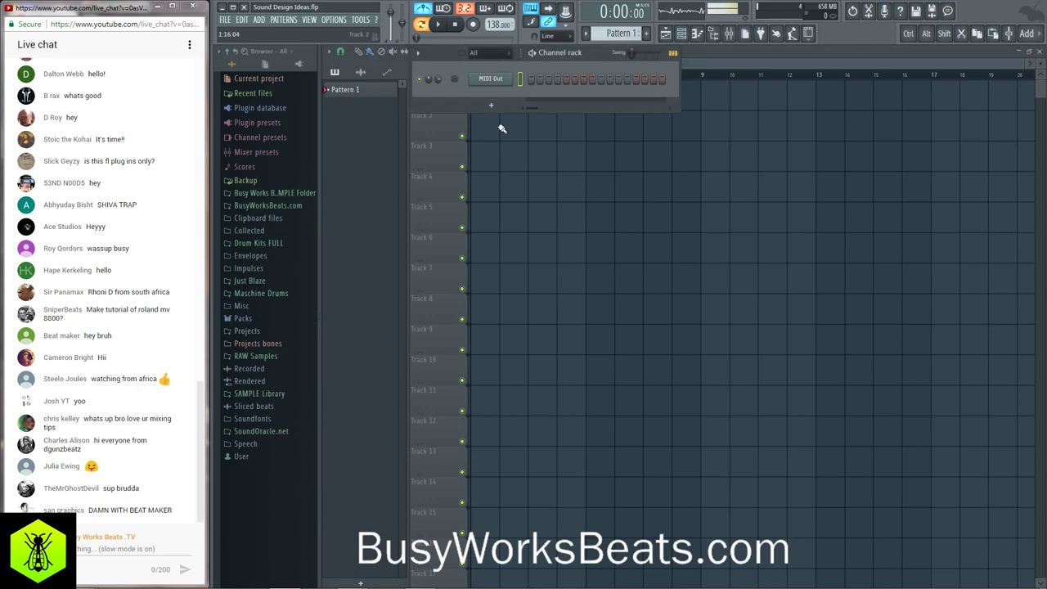
pyautogui.click(714, 34)
pyautogui.moveTo(441, 59); pyautogui.dragTo(352, 56)
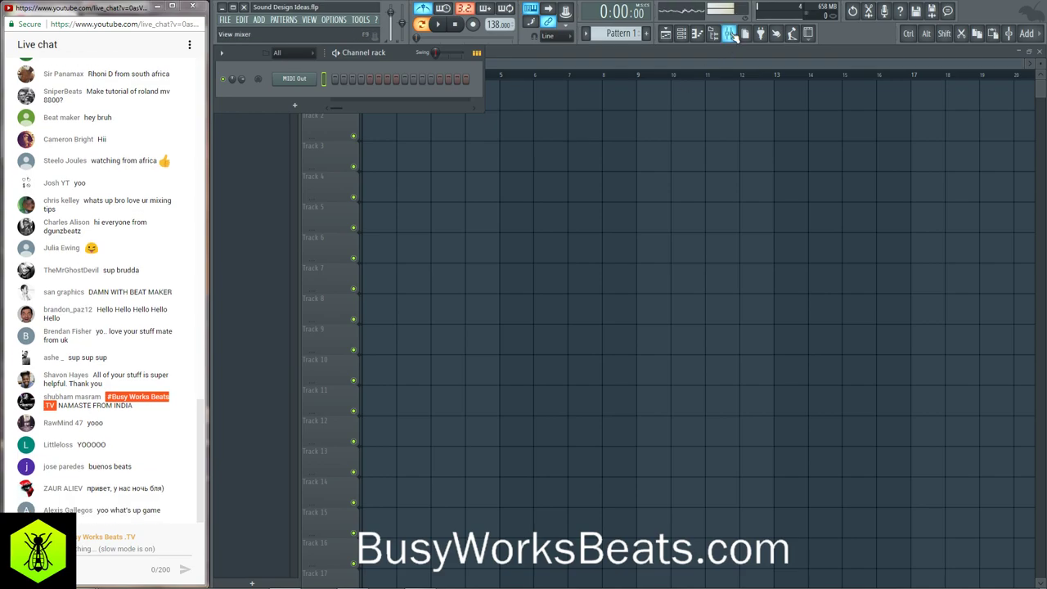
pyautogui.press('F9')
pyautogui.click(734, 273)
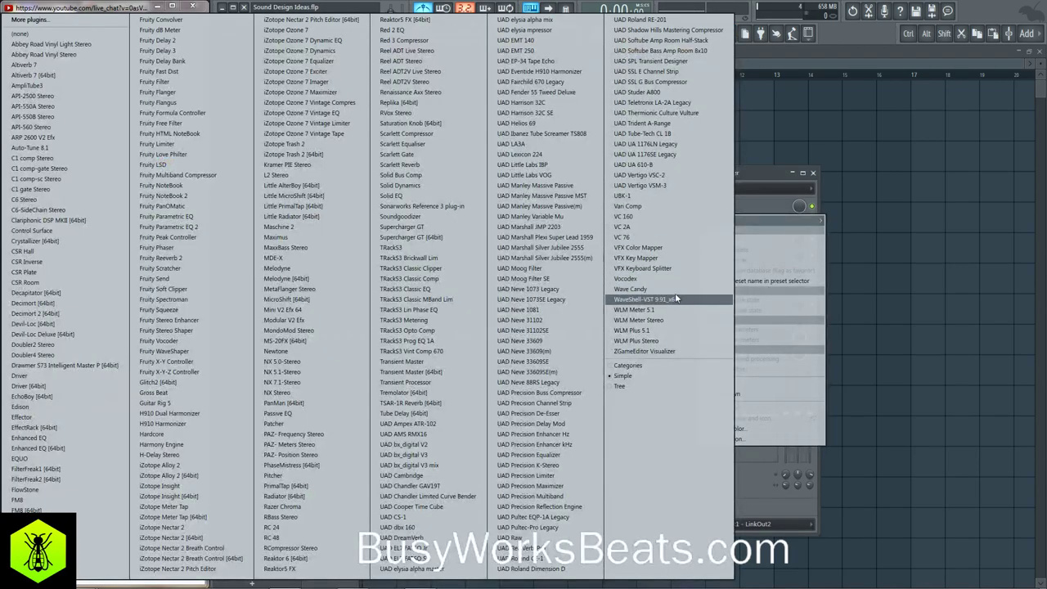
pyautogui.click(642, 289)
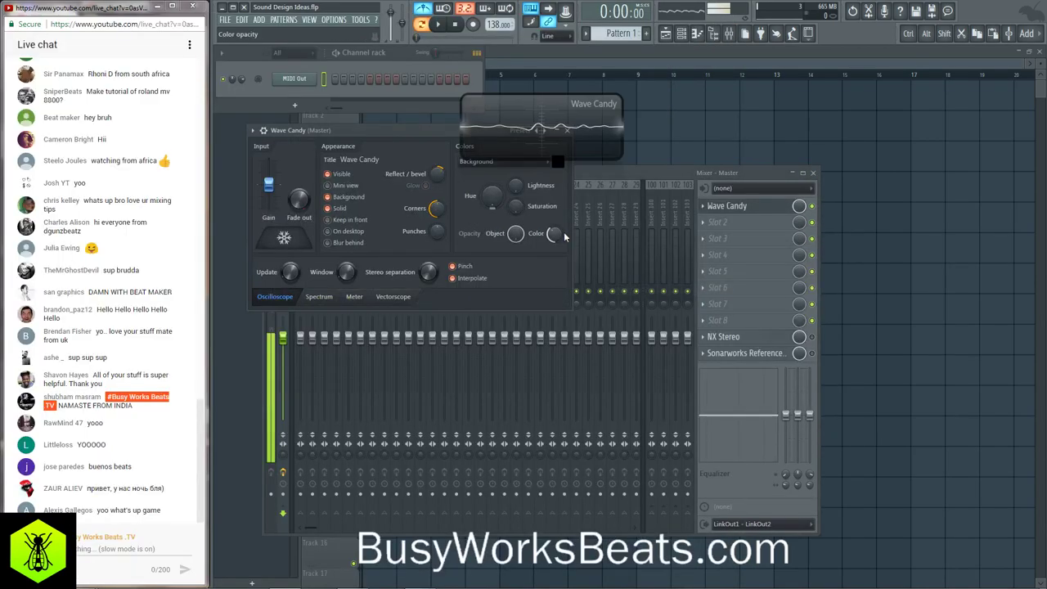
# - Switch Wave Candy to its Spectrum display, enlarge the display over the empty playlist area, turn off its background and close its settings
pyautogui.click(319, 296)
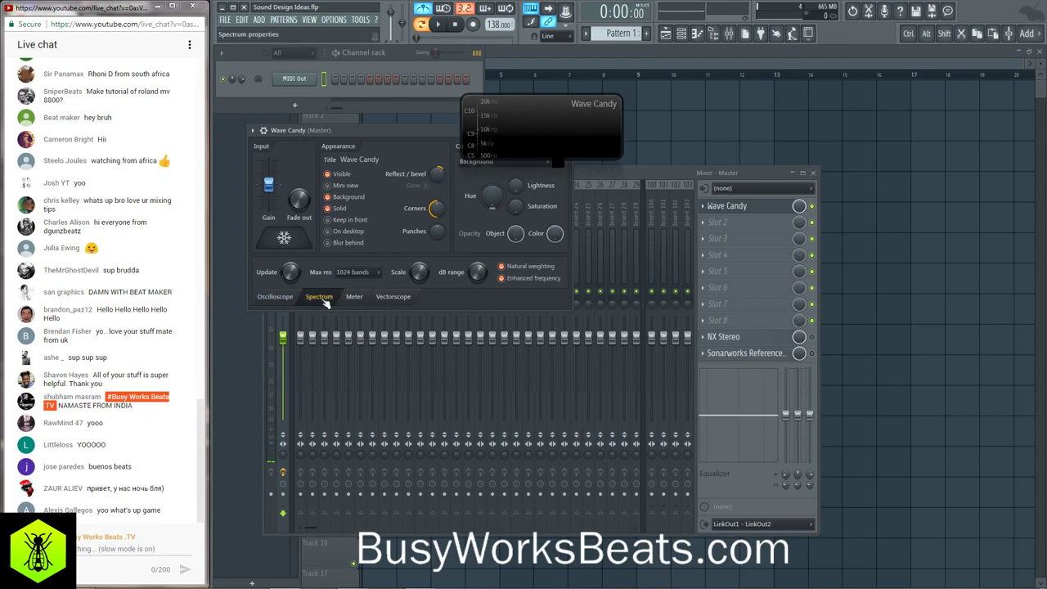
pyautogui.moveTo(465, 156); pyautogui.dragTo(311, 490)
pyautogui.moveTo(461, 296); pyautogui.dragTo(880, 401)
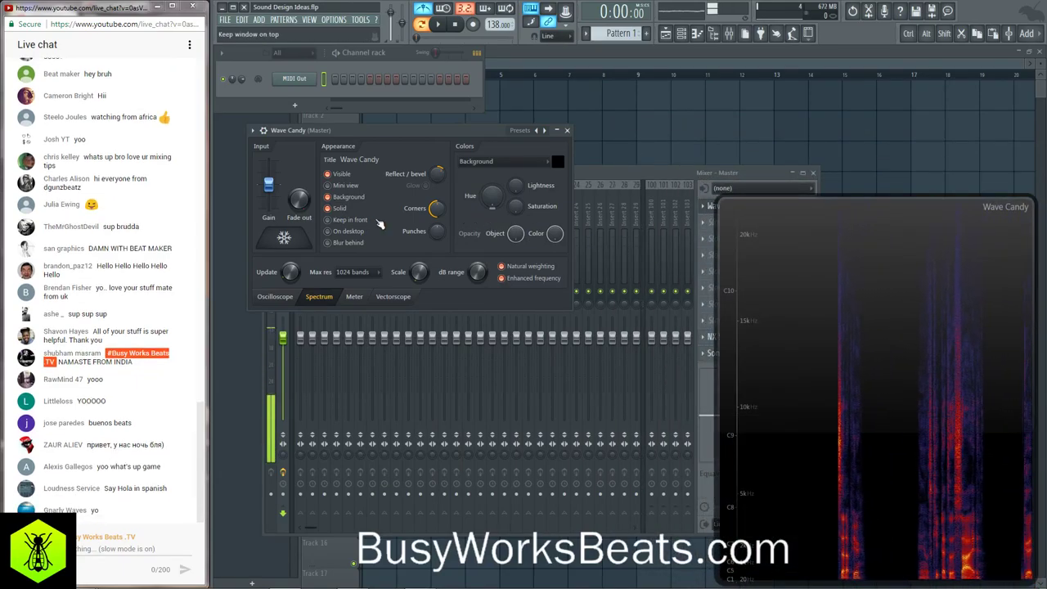
pyautogui.click(330, 198)
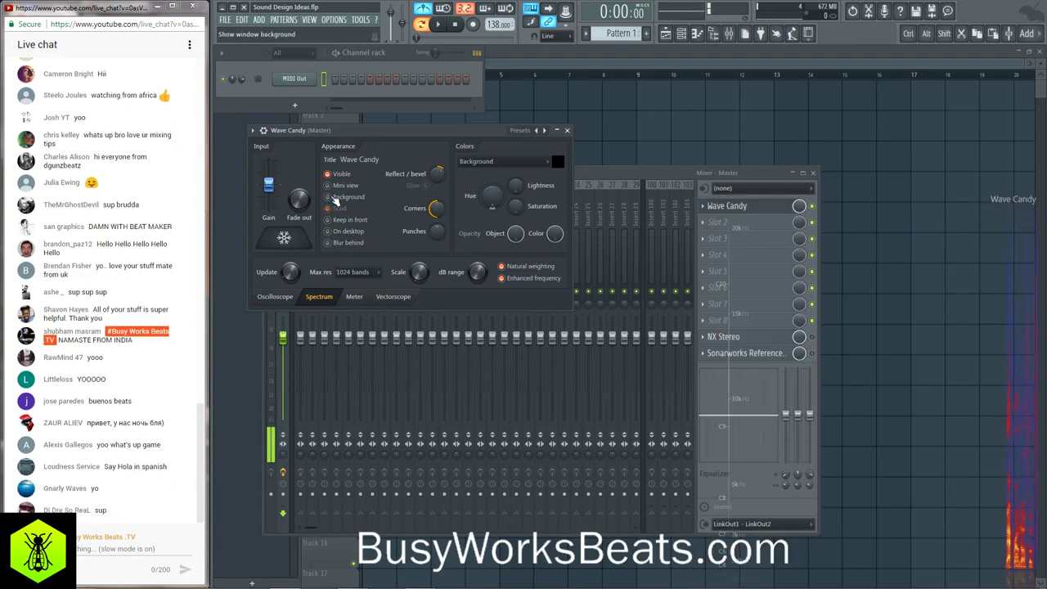
pyautogui.click(812, 336)
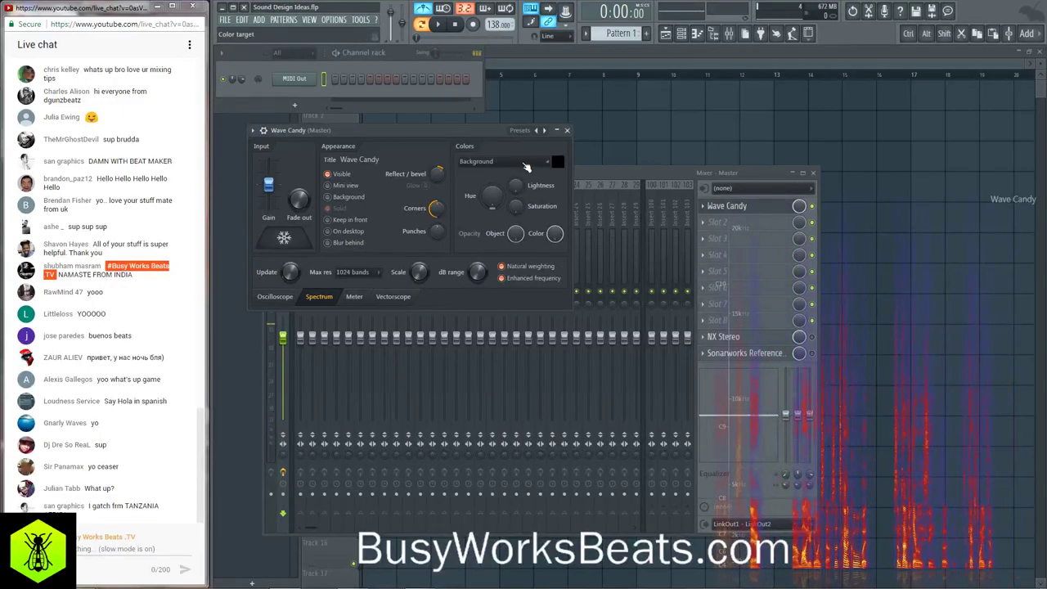
pyautogui.click(567, 131)
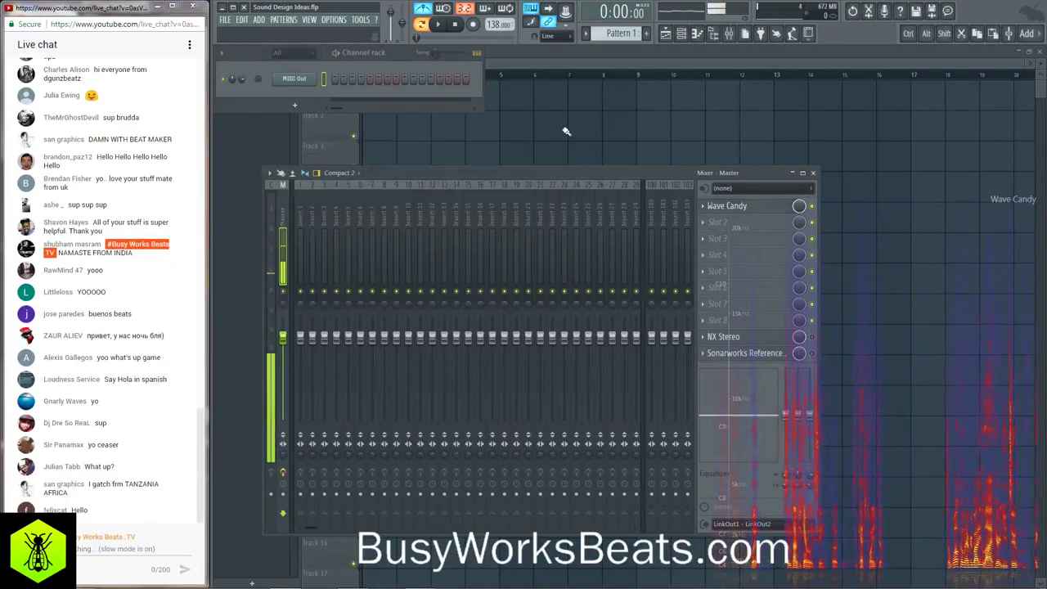
# - Add Serum [64bit] as a new instrument channel and move its window up above the mixer
pyautogui.click(305, 106)
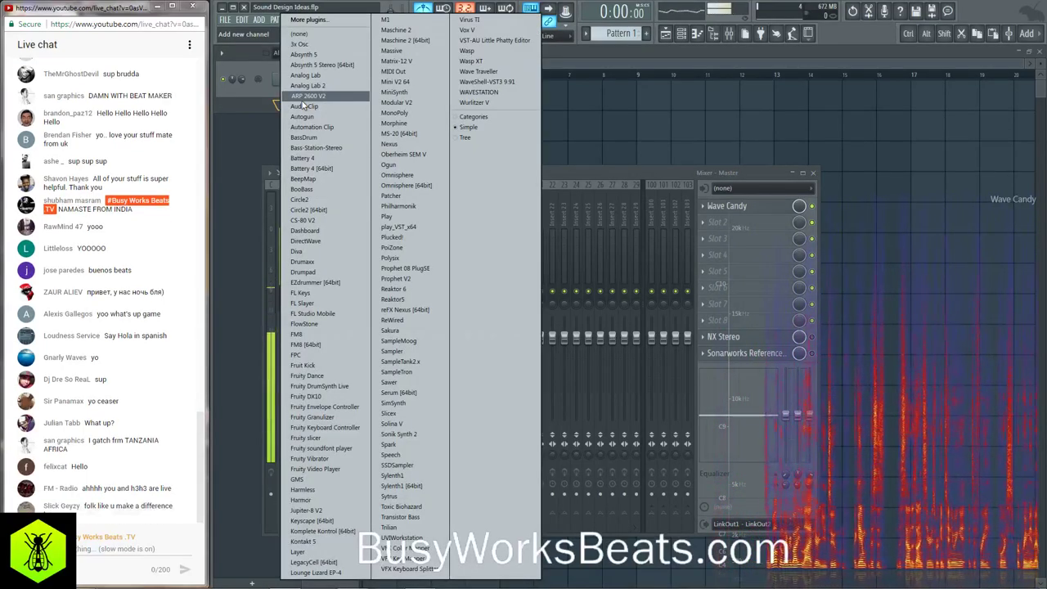
pyautogui.click(409, 396)
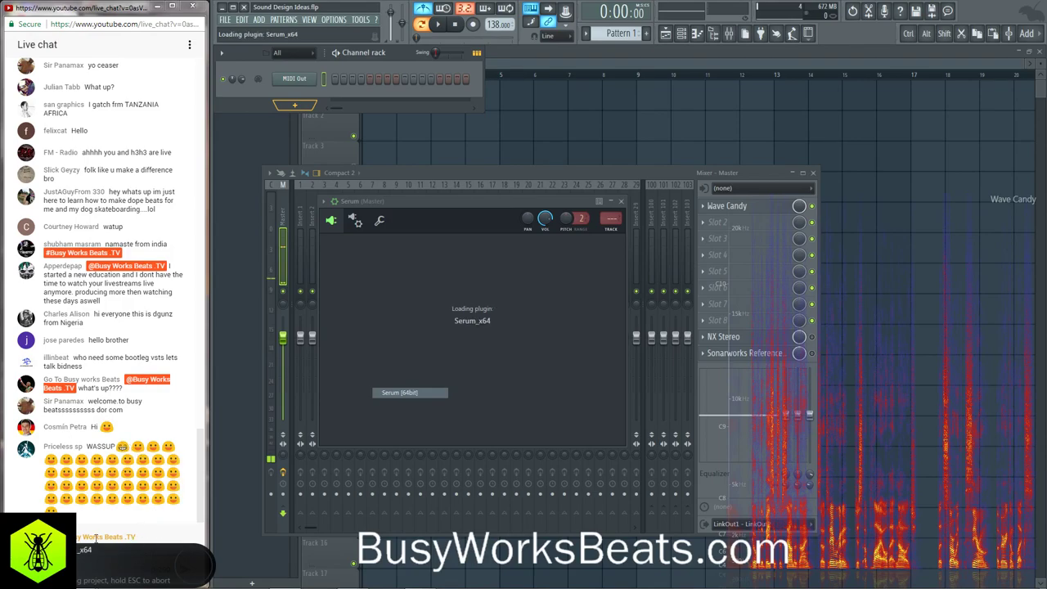
pyautogui.moveTo(424, 203); pyautogui.dragTo(410, 90)
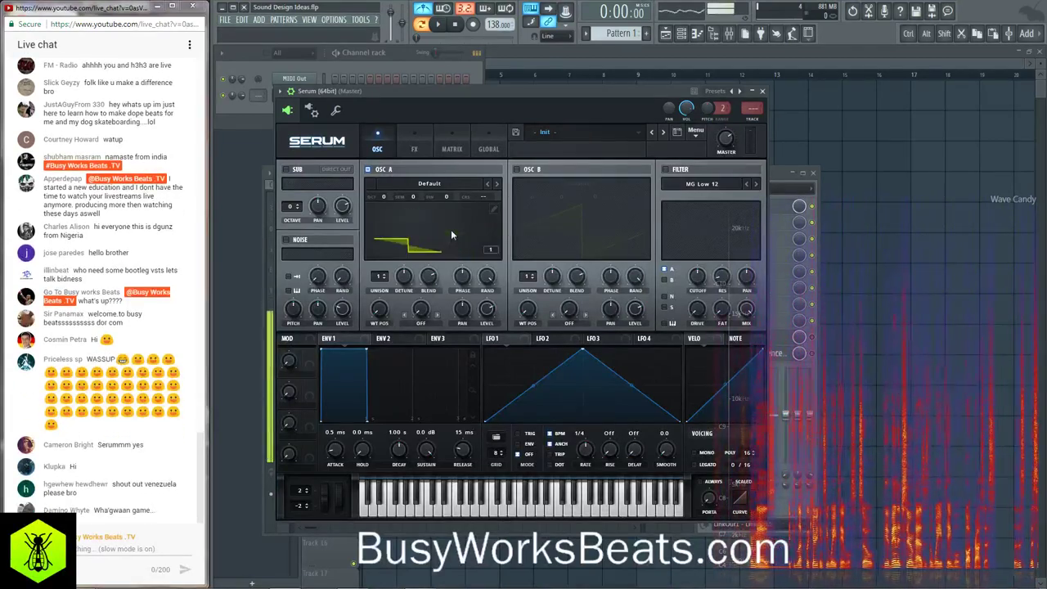
# - Load the digital wavetable Evol Sweep into oscillator A and show it in the 3D view
pyautogui.click(445, 217)
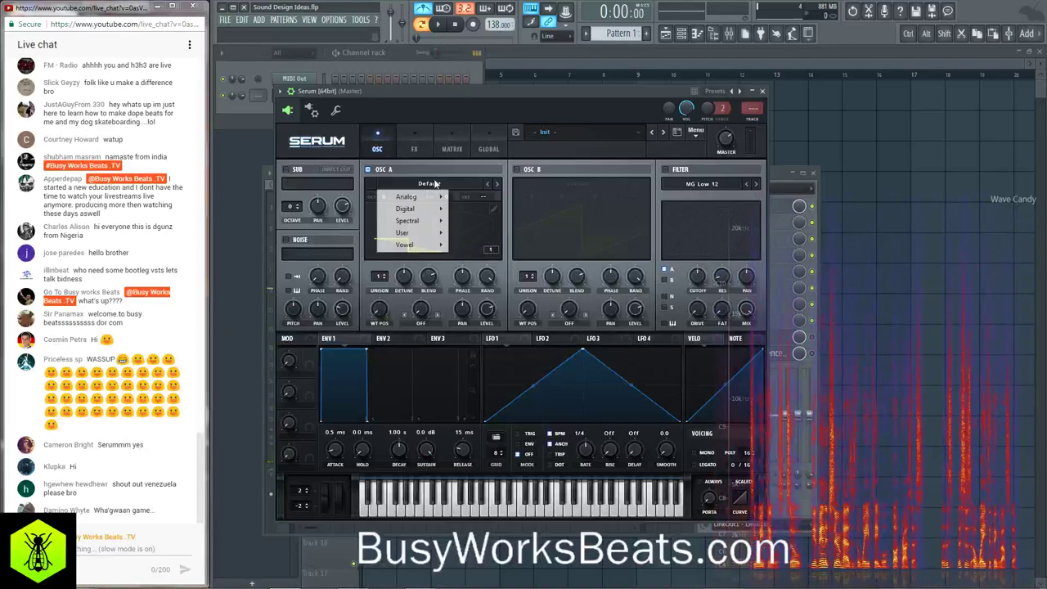
pyautogui.moveTo(420, 225)
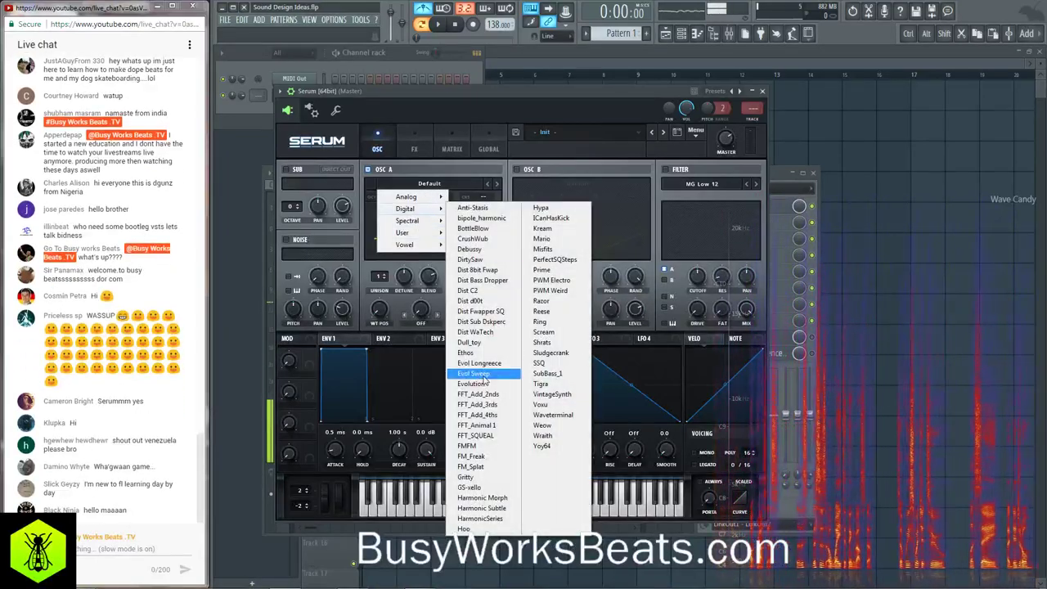
pyautogui.click(483, 375)
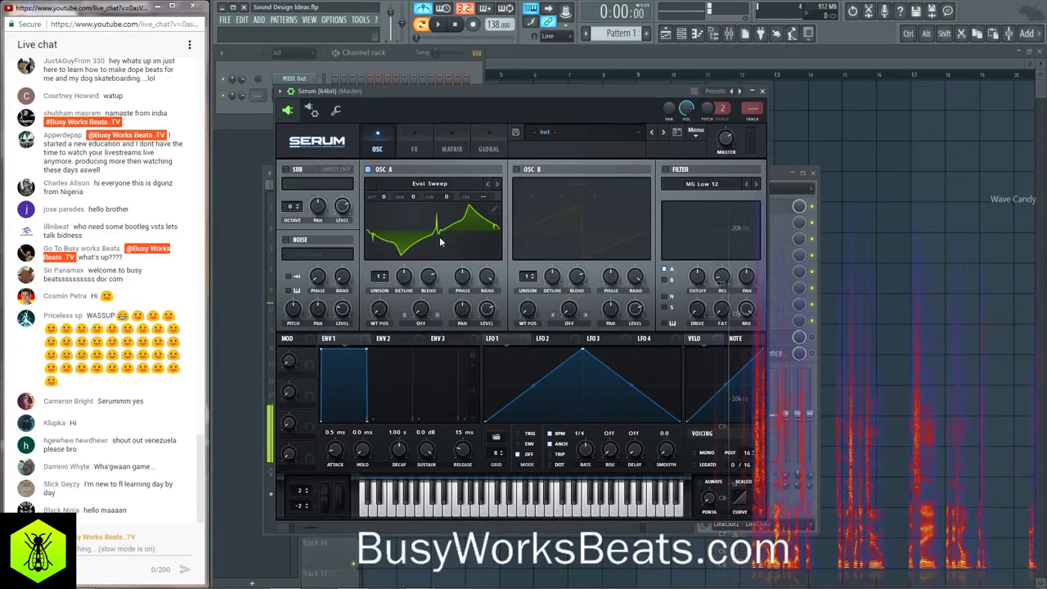
pyautogui.click(443, 237)
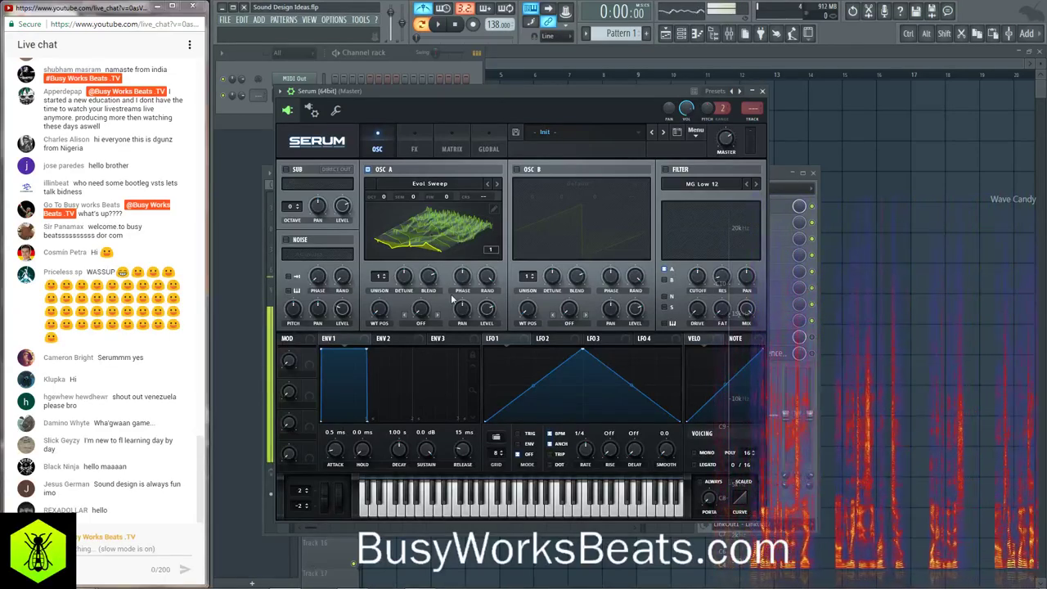
# - Sweep oscillator A's wavetable position through the Evol Sweep table to audition it, returning it to 1
pyautogui.moveTo(378, 308); pyautogui.dragTo(427, 433)
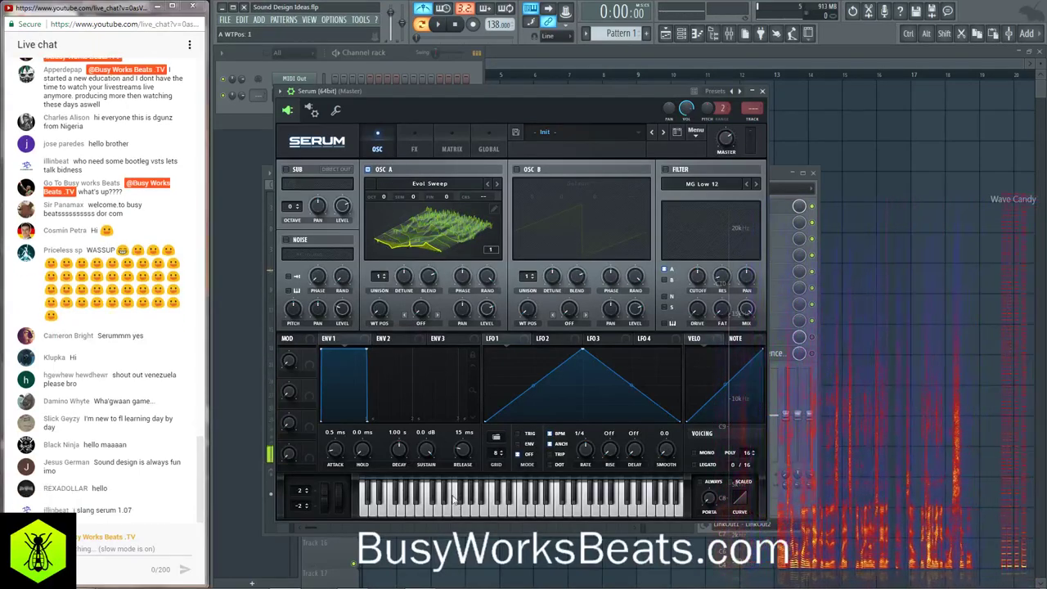
pyautogui.moveTo(376, 317)
pyautogui.mouseDown()
pyautogui.moveTo(374, 291)
pyautogui.moveTo(379, 333)
pyautogui.mouseUp()
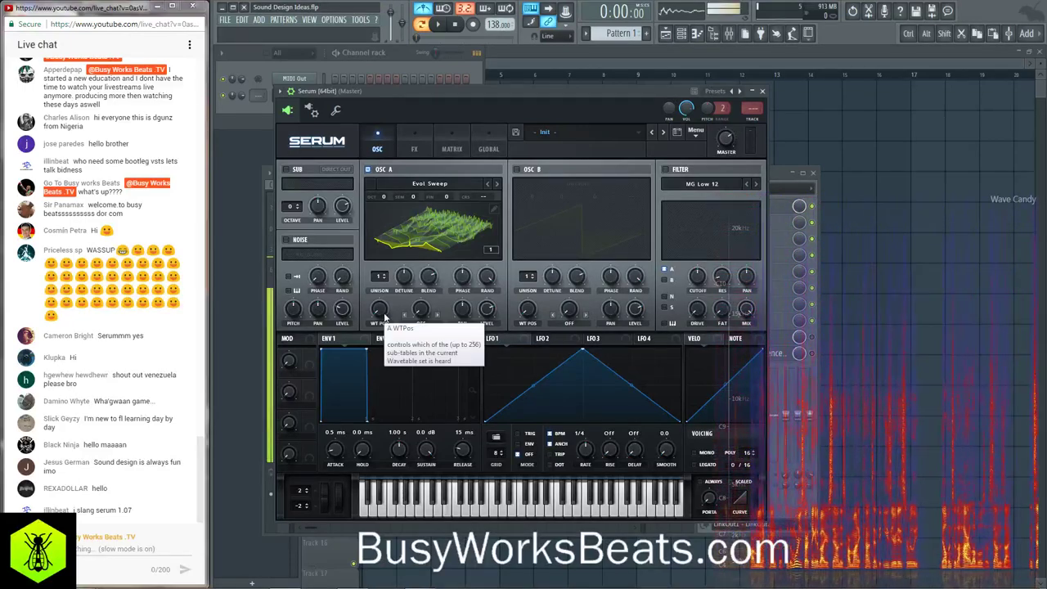
pyautogui.moveTo(384, 317); pyautogui.dragTo(368, 419)
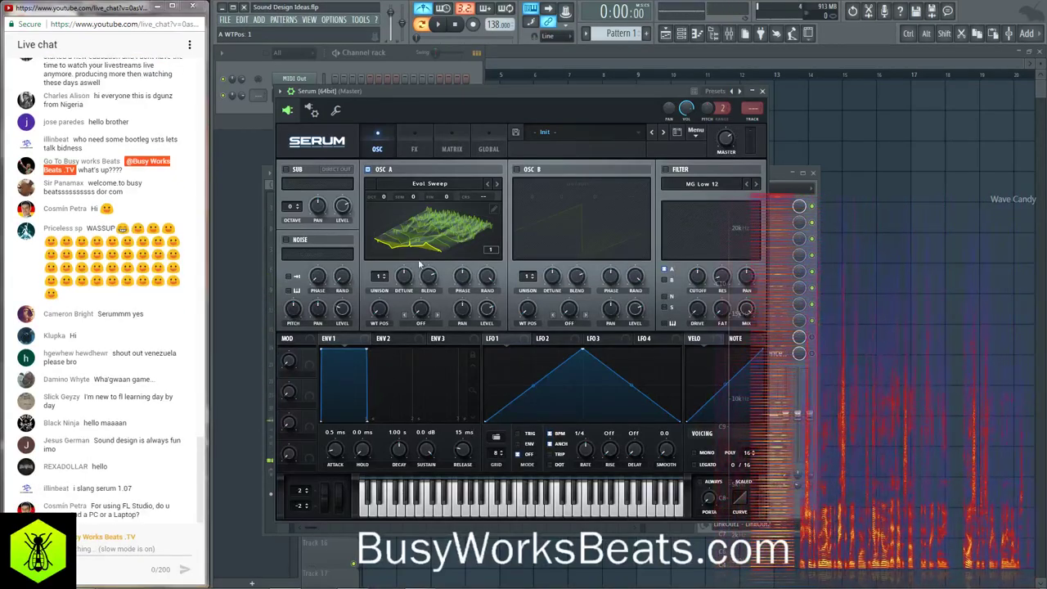
# - Replace oscillator A's wavetable with the analog MB Saw, show it in 3D and audition its wavetable position
pyautogui.click(430, 229)
pyautogui.click(429, 184)
pyautogui.moveTo(421, 209)
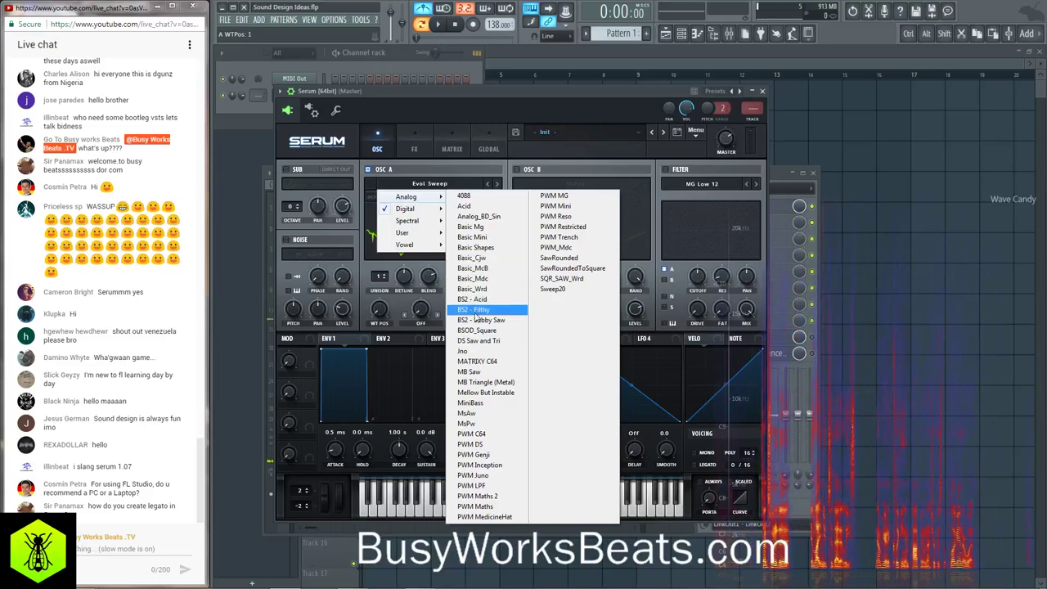
pyautogui.click(489, 372)
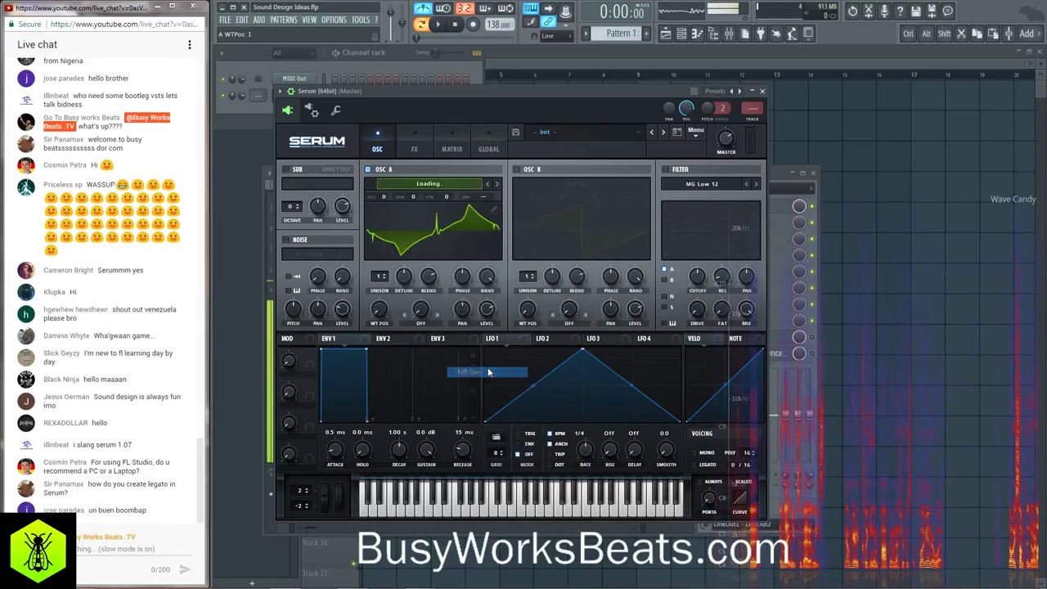
pyautogui.click(419, 234)
pyautogui.moveTo(383, 313)
pyautogui.mouseDown()
pyautogui.moveTo(368, 288)
pyautogui.moveTo(373, 319)
pyautogui.mouseUp()
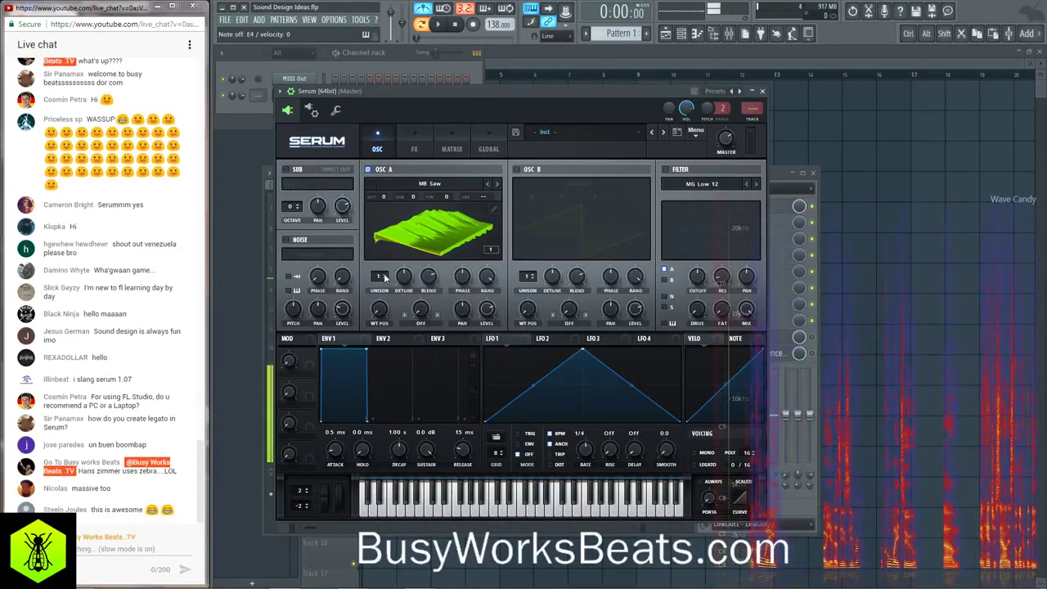
# - Set oscillator A's unison to 4 voices and reduce its unison detune to 0.00
pyautogui.scroll(4, 383, 276)
pyautogui.scroll(-1, 382, 277)
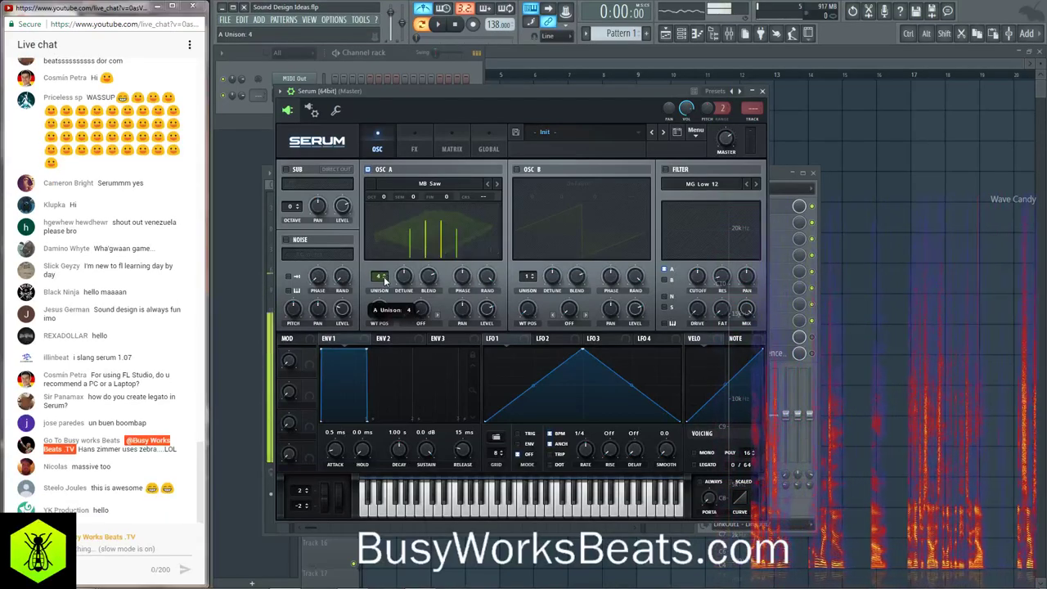
pyautogui.scroll(-3, 405, 286)
pyautogui.scroll(-4, 405, 288)
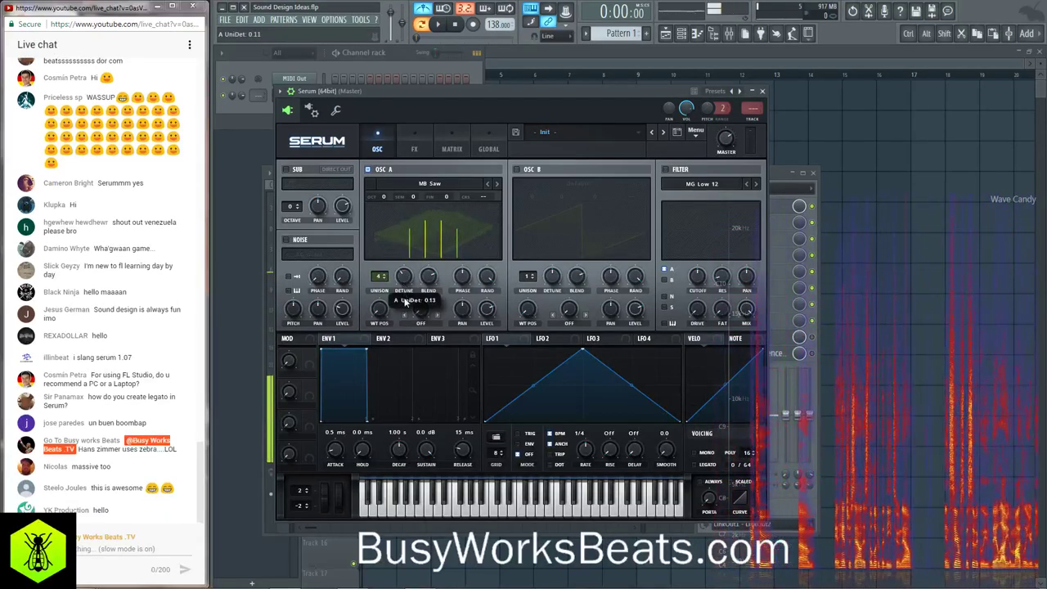
pyautogui.moveTo(407, 285); pyautogui.dragTo(388, 342)
# - Select envelope 2, audition oscillator A's detune amount, and set the oscillator to 8 unison voices with a detune of 0.35
pyautogui.click(390, 341)
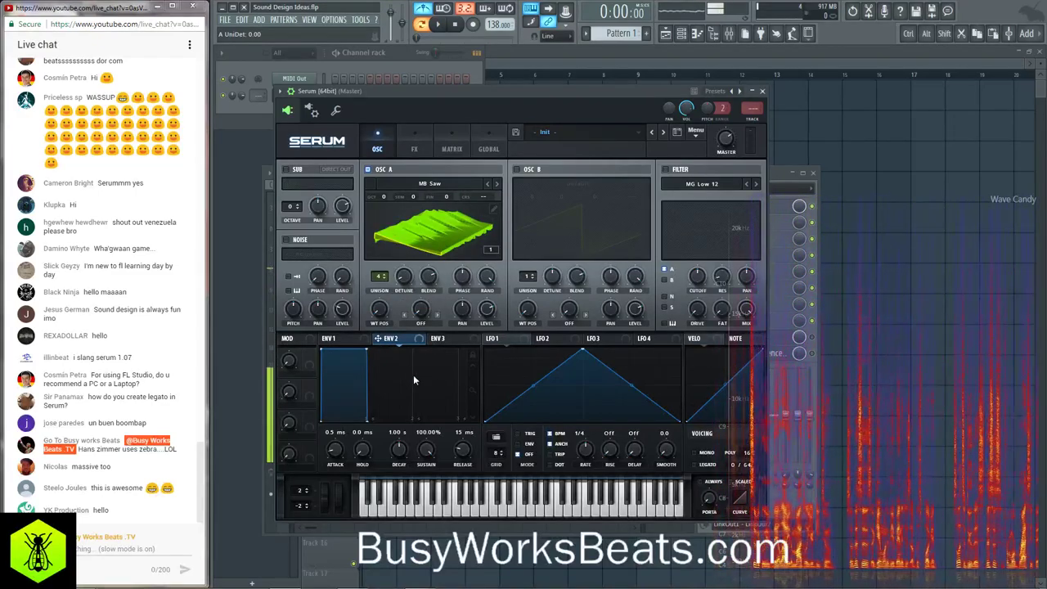
pyautogui.moveTo(403, 277); pyautogui.dragTo(394, 223)
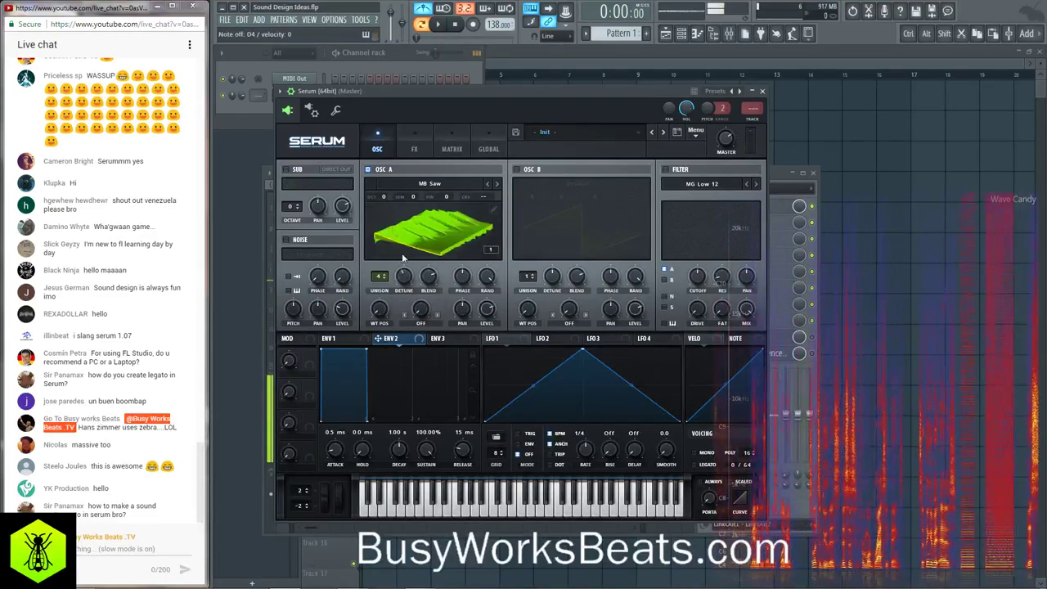
pyautogui.moveTo(402, 273); pyautogui.dragTo(391, 357)
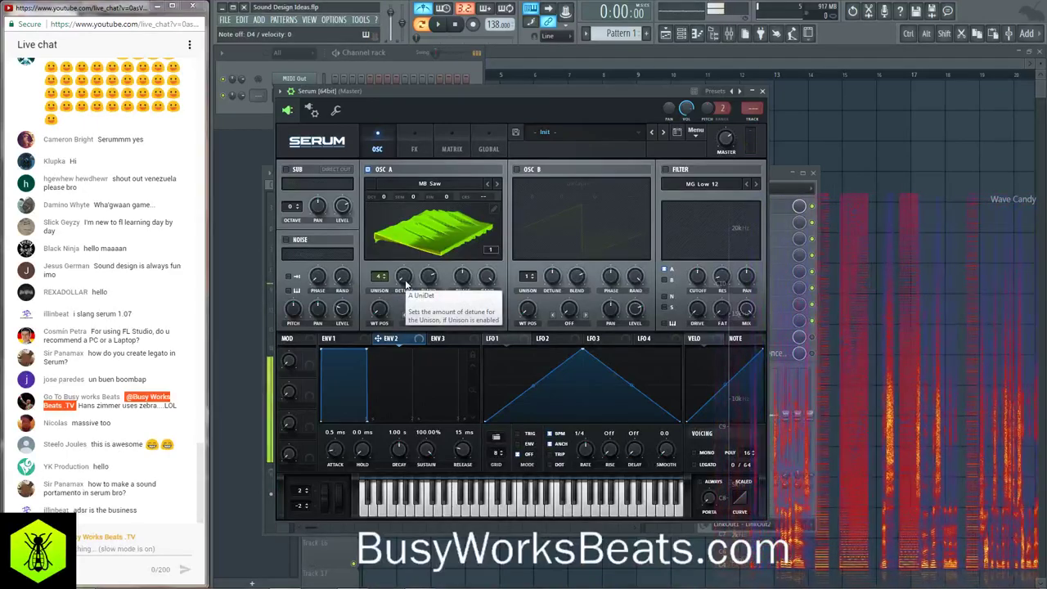
pyautogui.moveTo(404, 280); pyautogui.dragTo(413, 230)
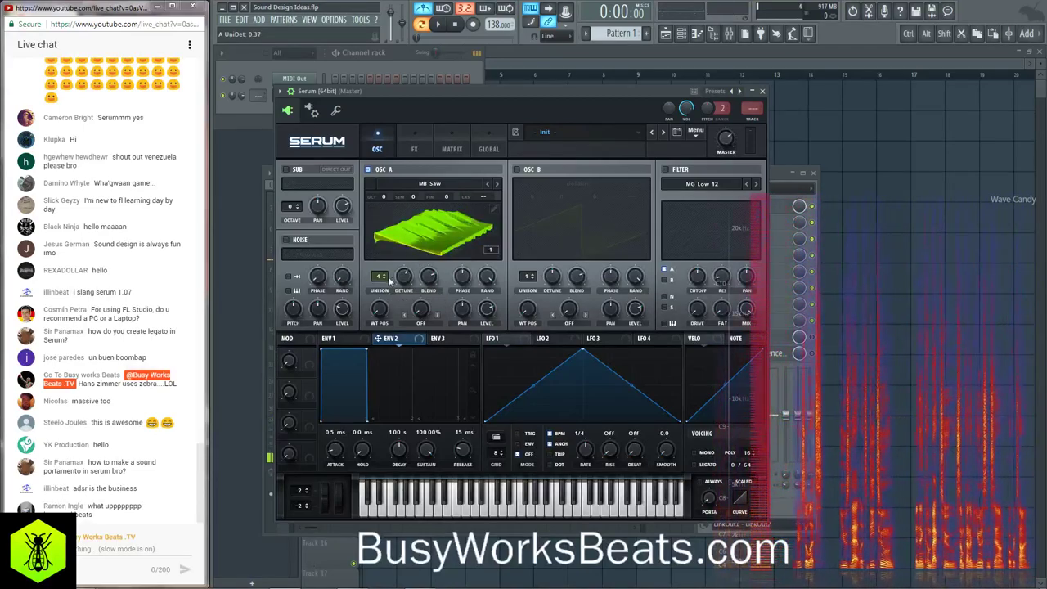
pyautogui.scroll(5, 387, 275)
pyautogui.moveTo(387, 274); pyautogui.dragTo(407, 272)
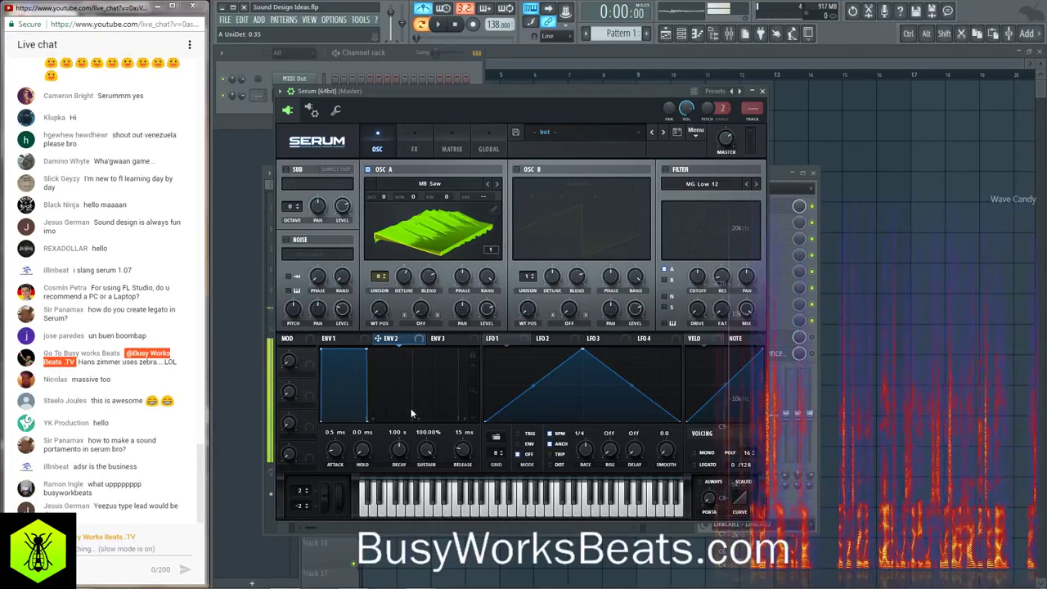
# - Set envelope 2 to 0% sustain and 602 ms decay, and assign it to oscillator A's unison detune with a base value of 0.07
pyautogui.moveTo(427, 452); pyautogui.dragTo(427, 499)
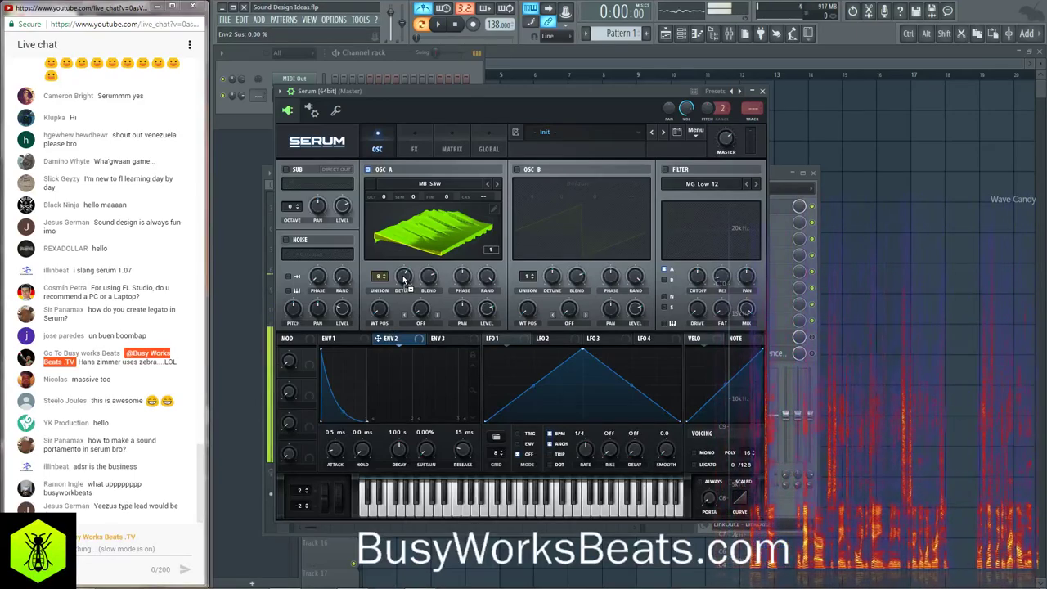
pyautogui.moveTo(404, 280)
pyautogui.mouseDown()
pyautogui.moveTo(394, 297)
pyautogui.moveTo(398, 275)
pyautogui.moveTo(410, 277)
pyautogui.mouseUp()
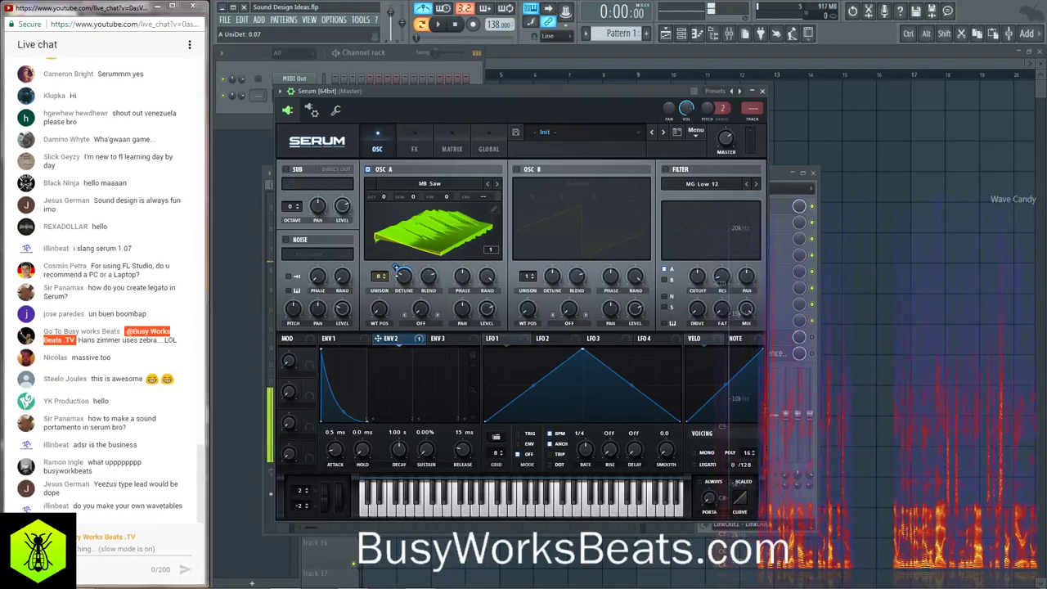
pyautogui.moveTo(401, 282); pyautogui.dragTo(403, 285)
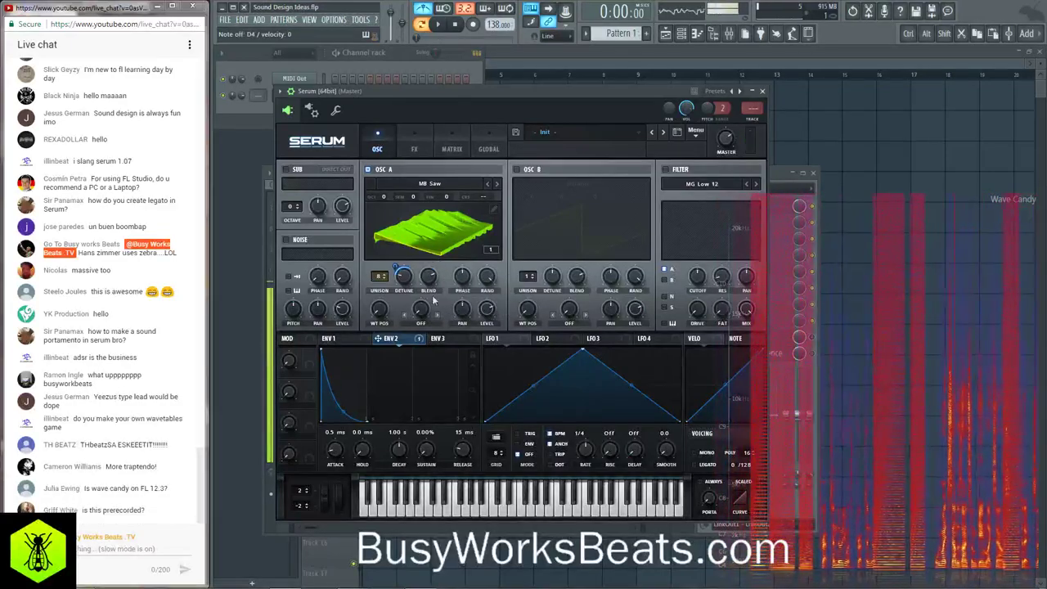
pyautogui.moveTo(398, 449)
pyautogui.mouseDown()
pyautogui.moveTo(403, 465)
pyautogui.moveTo(401, 448)
pyautogui.mouseUp()
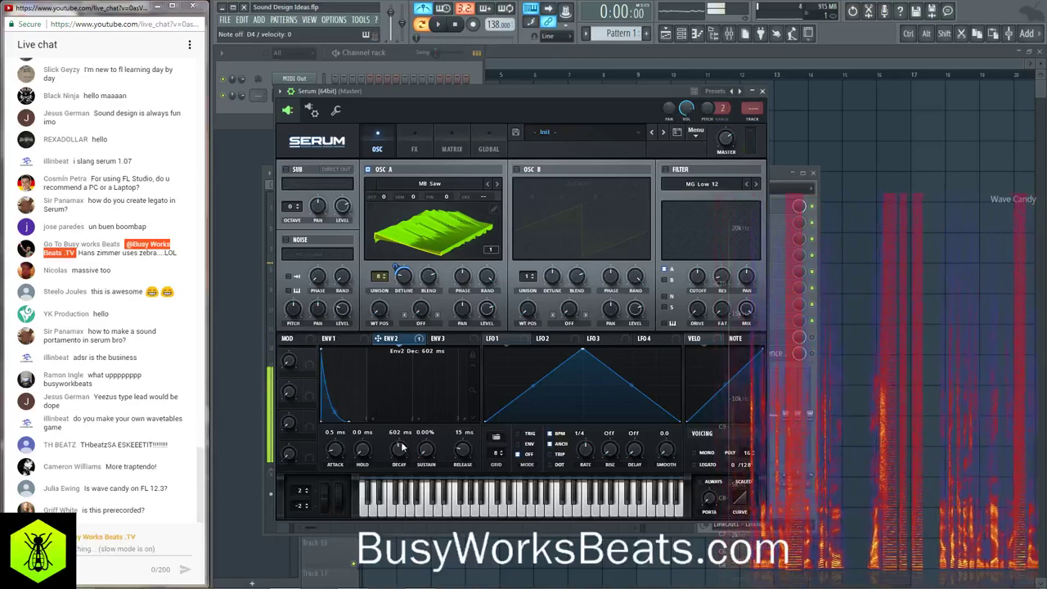
# - Lower oscillator A's octave to -1
pyautogui.moveTo(402, 278)
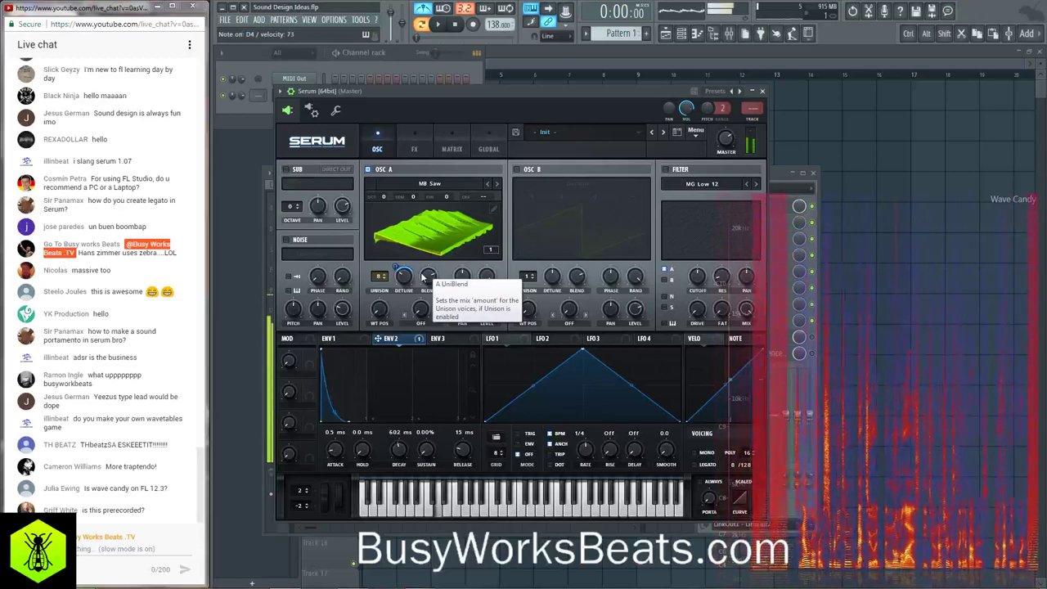
pyautogui.moveTo(384, 202); pyautogui.dragTo(389, 233)
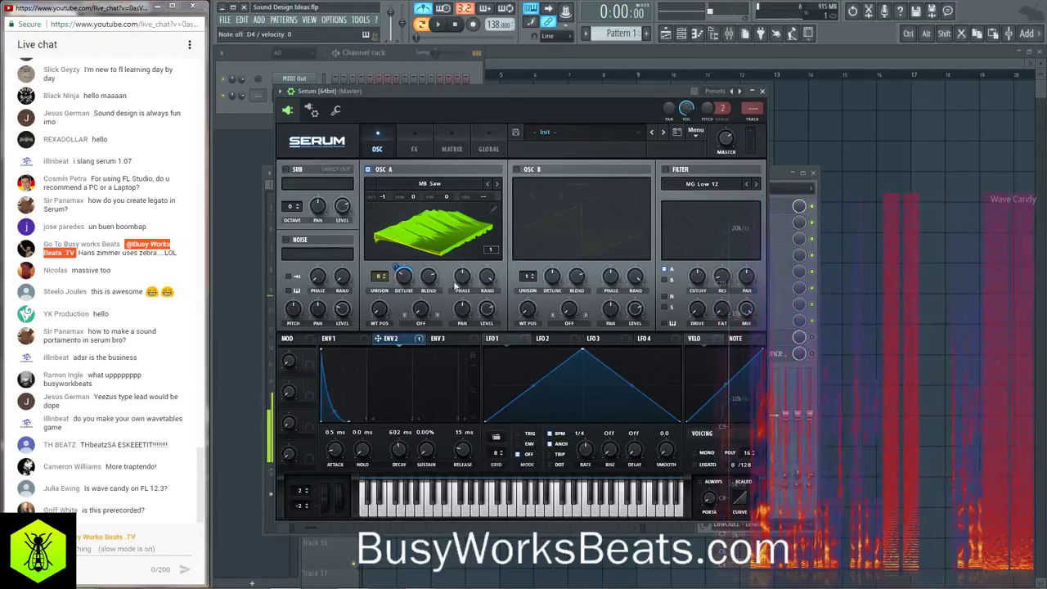
# - Set envelope 1's sustain to -oo dB, its decay to 1.14 s and its release to 603 ms
pyautogui.click(330, 338)
pyautogui.moveTo(427, 450); pyautogui.dragTo(421, 476)
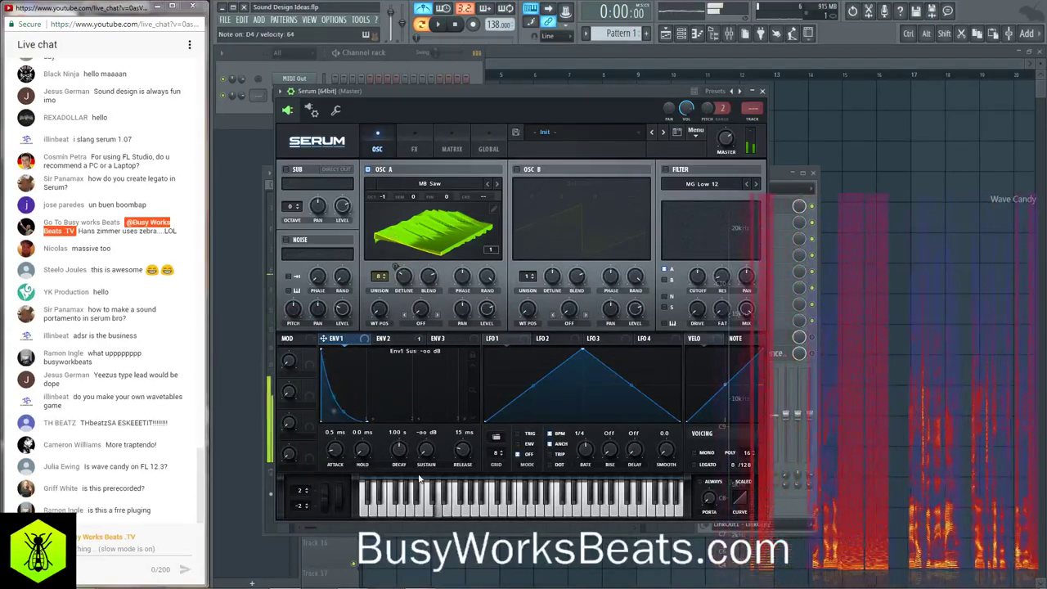
pyautogui.moveTo(405, 458); pyautogui.dragTo(462, 427)
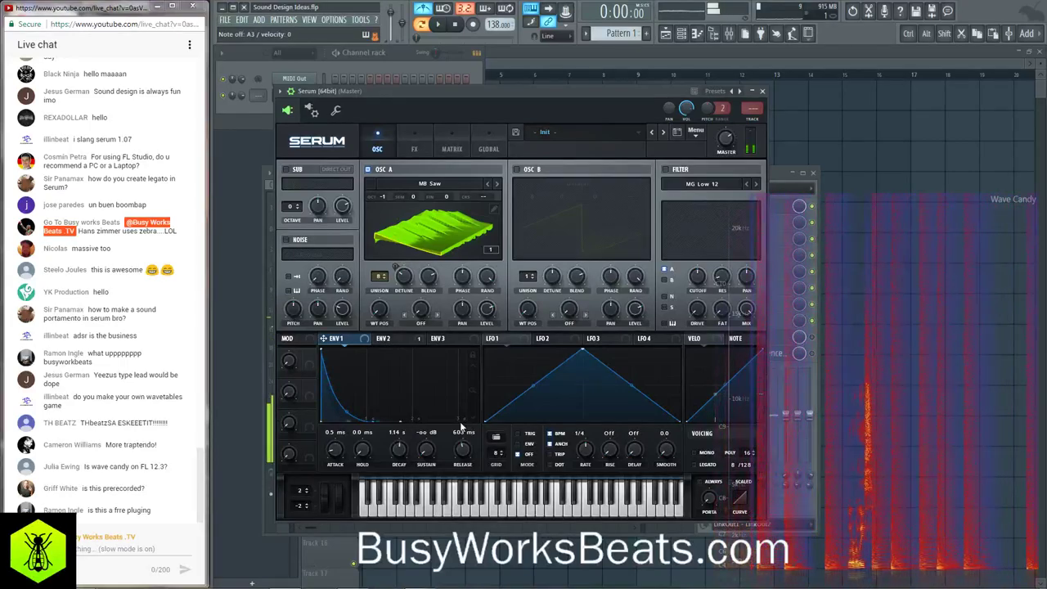
# - Enable the MG Low 12 filter and lower its cutoff to 24 Hz
pyautogui.click(666, 169)
pyautogui.moveTo(608, 104); pyautogui.dragTo(545, 65)
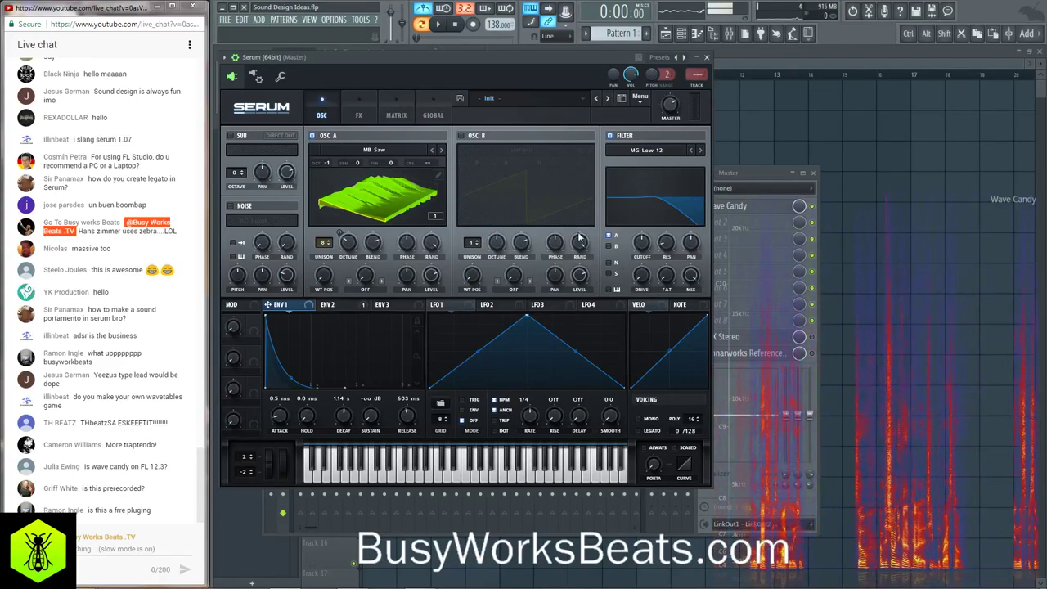
pyautogui.moveTo(658, 244); pyautogui.dragTo(634, 252)
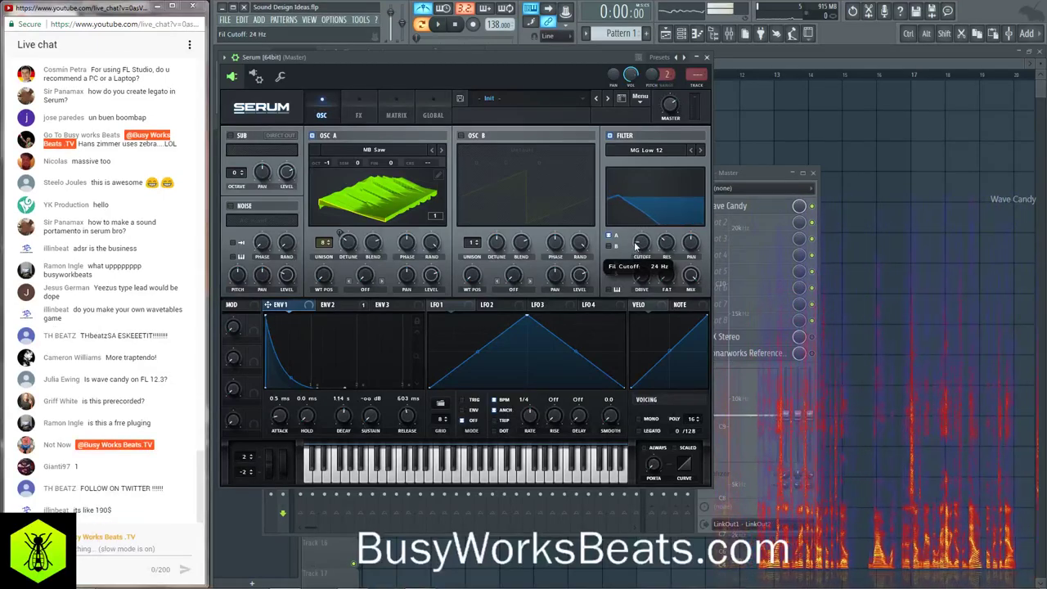
# - Set envelope 3 to 0% sustain and 404 ms attack, and assign it to the filter cutoff
pyautogui.click(334, 306)
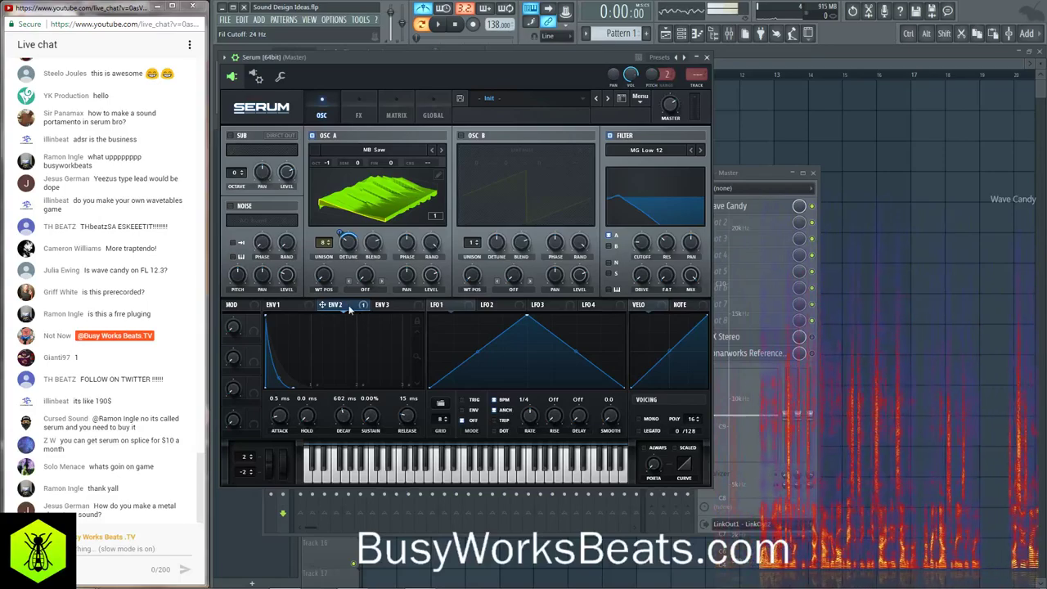
pyautogui.click(381, 306)
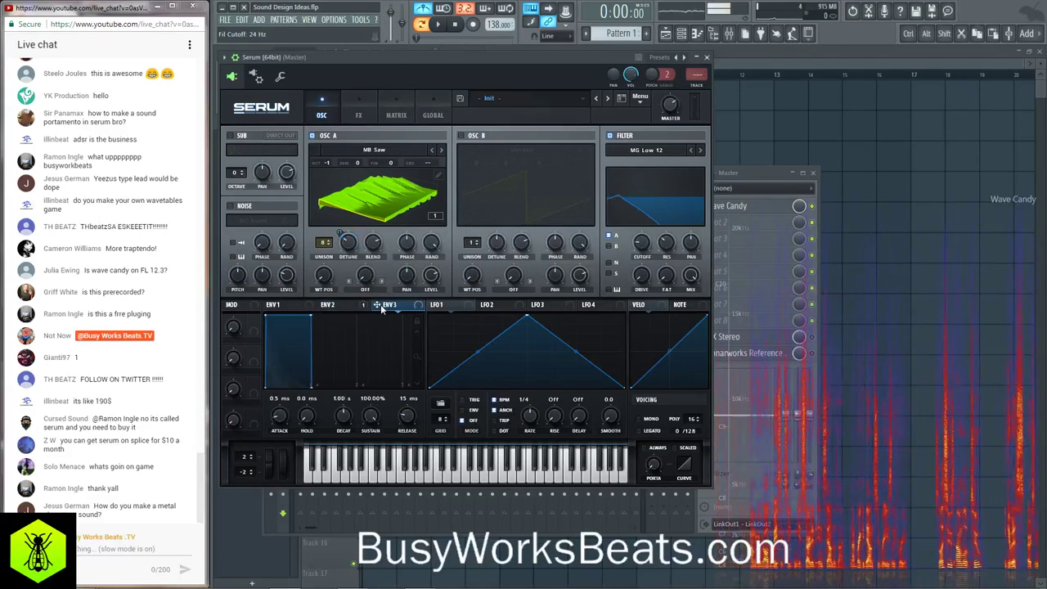
pyautogui.moveTo(371, 414); pyautogui.dragTo(278, 385)
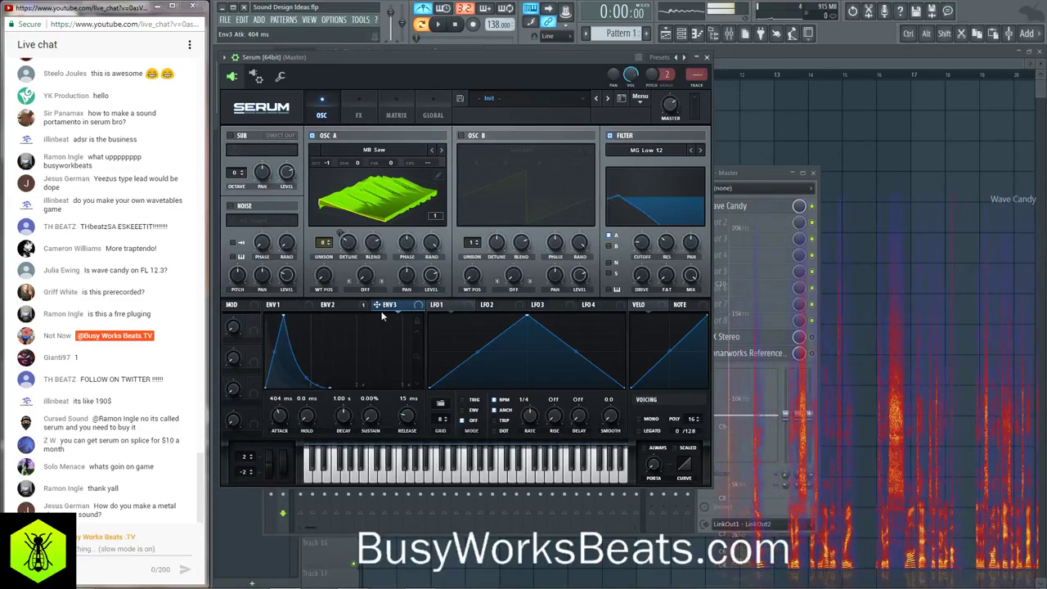
pyautogui.moveTo(642, 243)
pyautogui.mouseDown()
pyautogui.moveTo(633, 236)
pyautogui.moveTo(626, 267)
pyautogui.moveTo(636, 245)
pyautogui.moveTo(629, 223)
pyautogui.moveTo(641, 255)
pyautogui.moveTo(636, 234)
pyautogui.mouseUp()
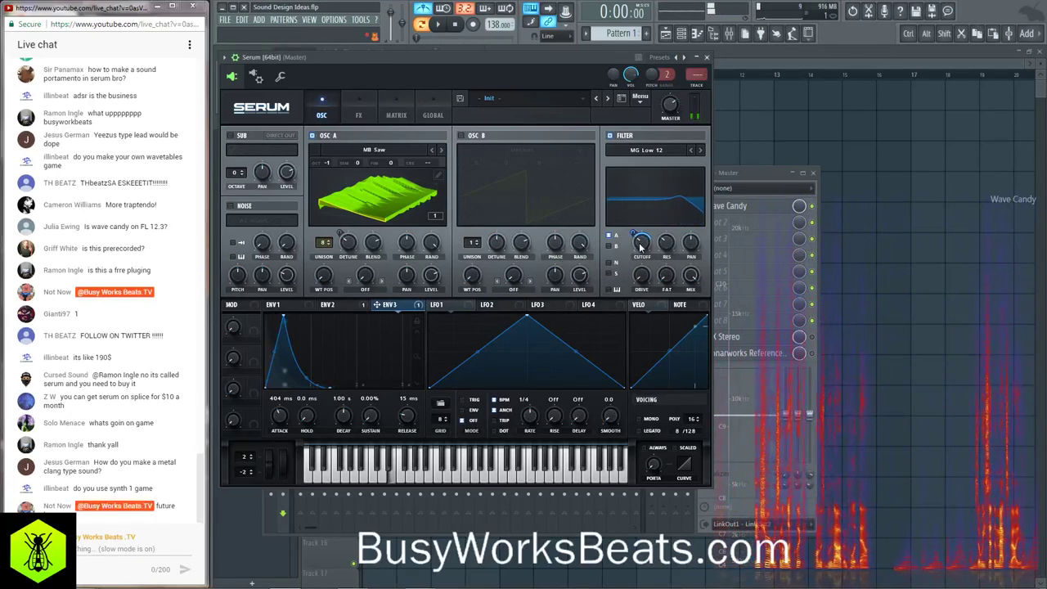
# - Shorten envelope 3 to 205 ms decay and 22 ms attack, and raise the filter's base cutoff
pyautogui.moveTo(342, 416); pyautogui.dragTo(345, 438)
pyautogui.moveTo(279, 418)
pyautogui.mouseDown()
pyautogui.moveTo(281, 429)
pyautogui.moveTo(279, 417)
pyautogui.mouseUp()
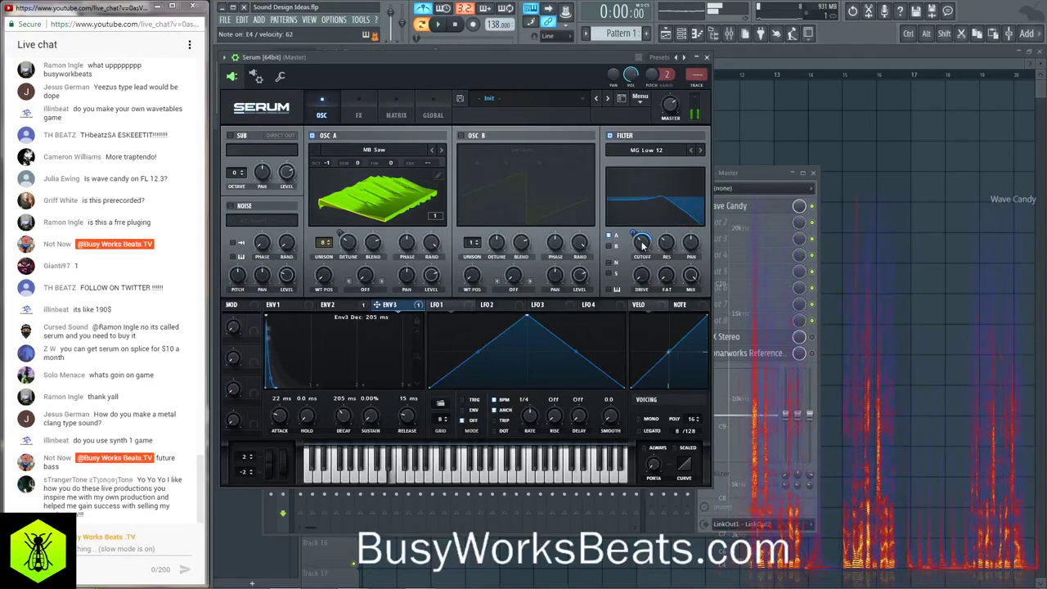
pyautogui.moveTo(658, 242); pyautogui.dragTo(659, 239)
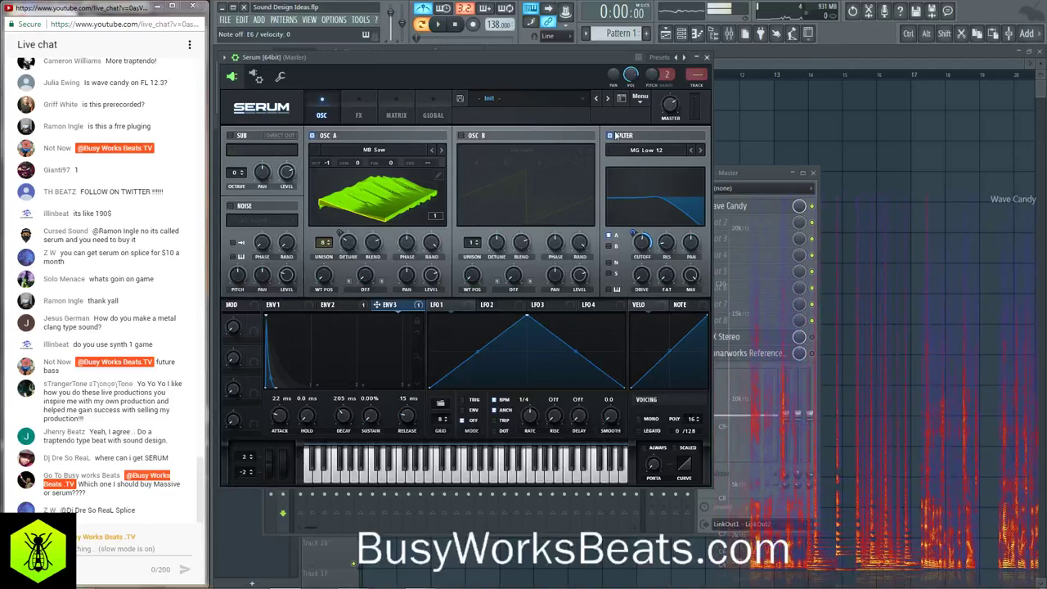
pyautogui.click(435, 117)
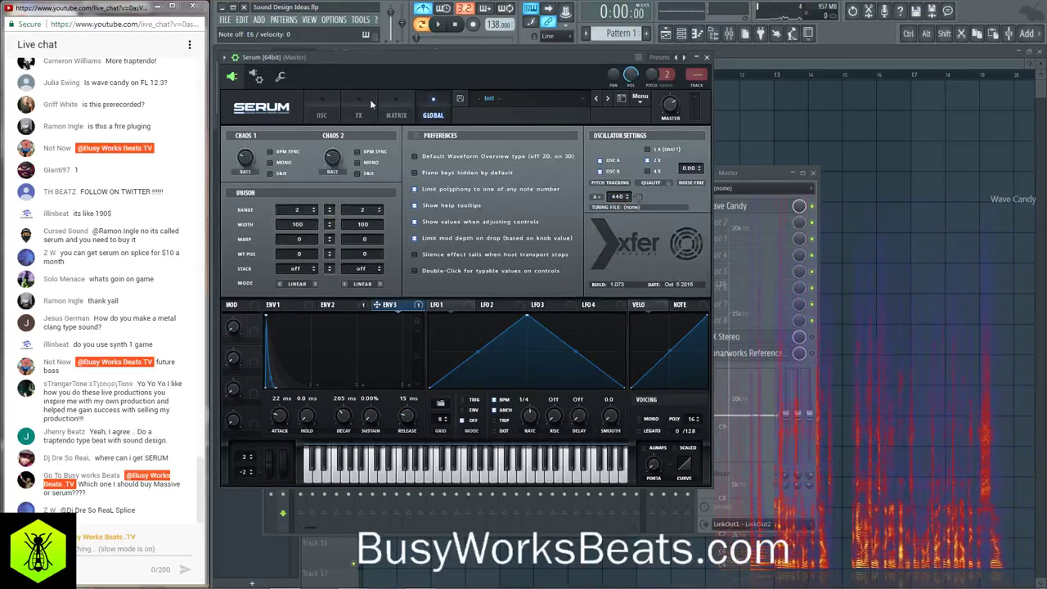
pyautogui.click(320, 109)
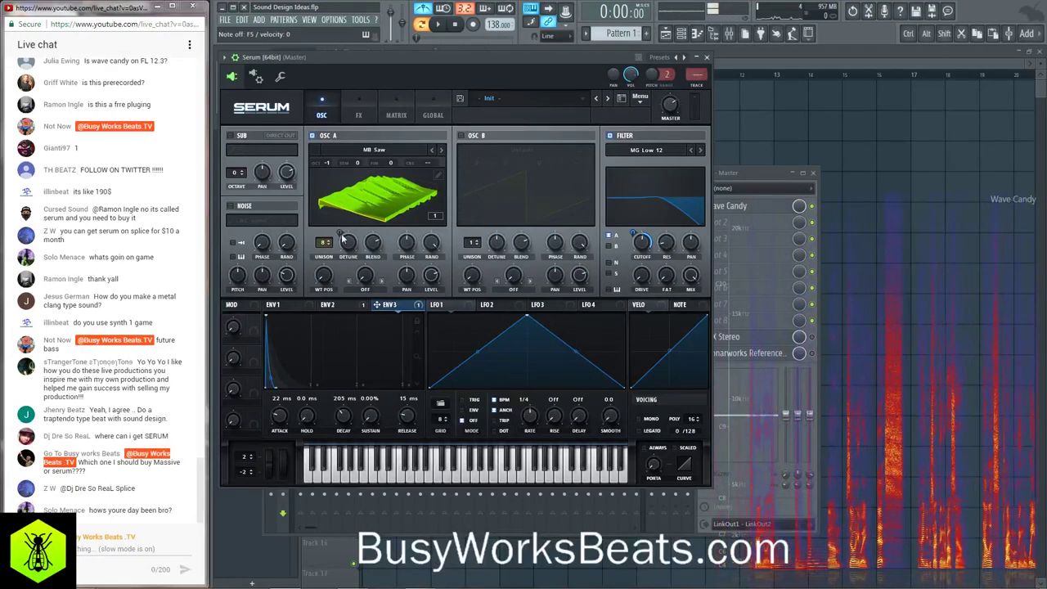
pyautogui.click(332, 306)
pyautogui.click(280, 304)
# - Assign envelope 2 to oscillator A's wavetable position and set the base position to 63
pyautogui.click(331, 305)
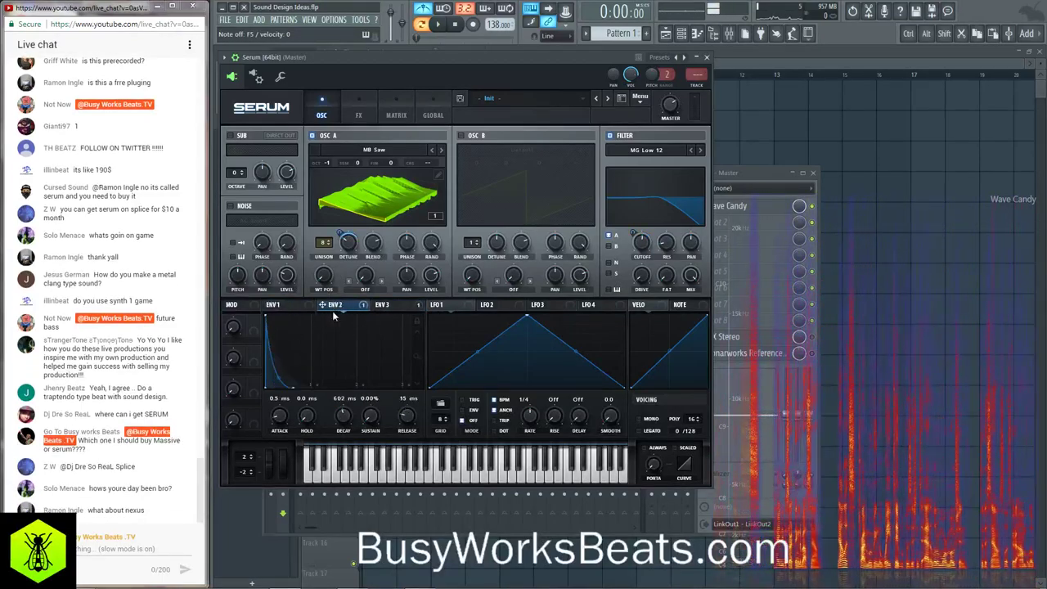
pyautogui.moveTo(324, 280); pyautogui.dragTo(329, 273)
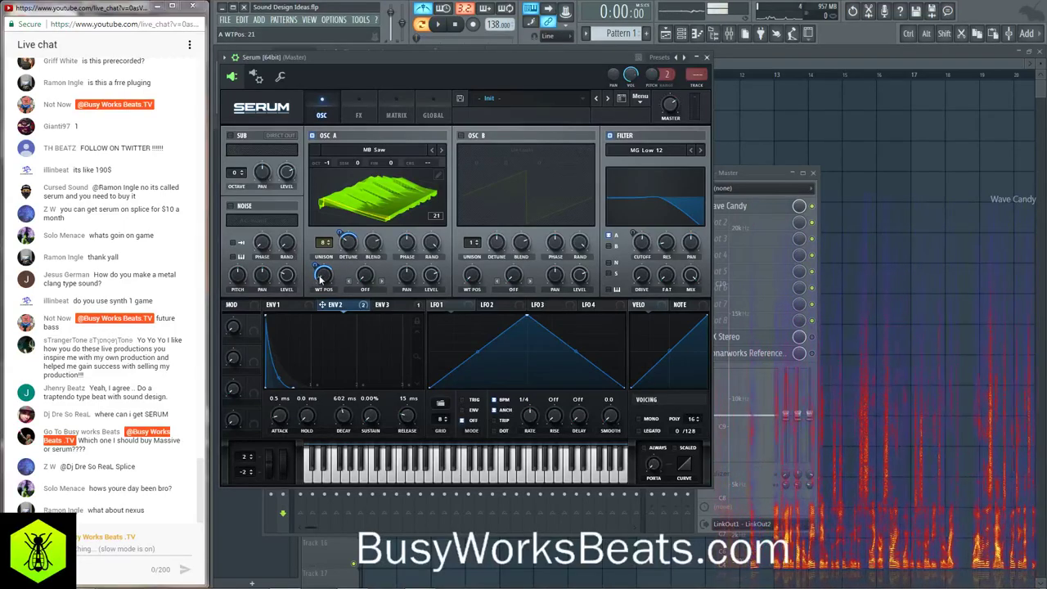
pyautogui.moveTo(320, 279); pyautogui.dragTo(318, 271)
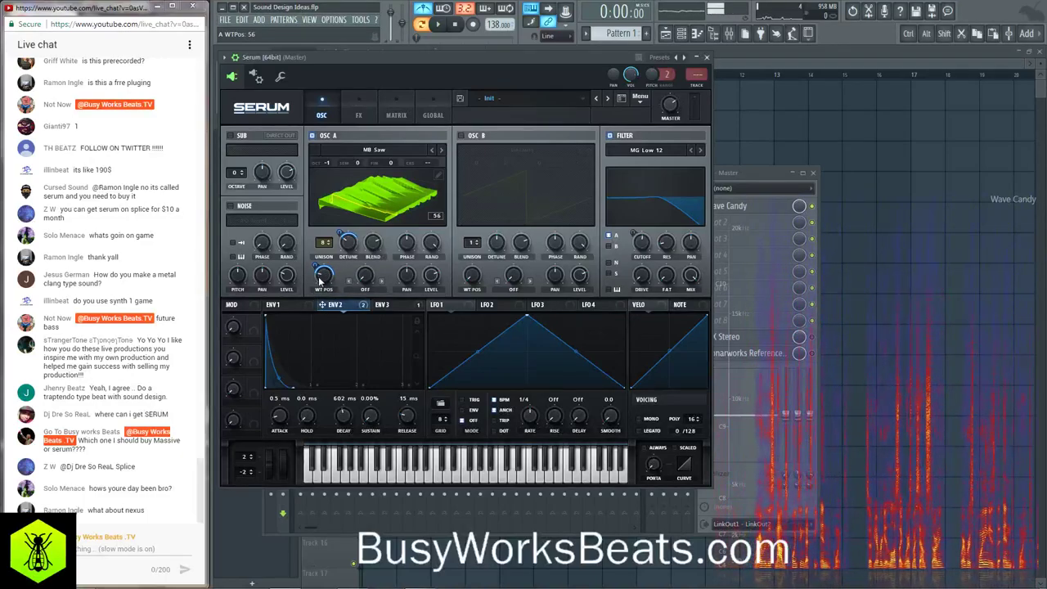
pyautogui.moveTo(329, 282)
pyautogui.mouseDown()
pyautogui.moveTo(323, 266)
pyautogui.moveTo(313, 309)
pyautogui.moveTo(324, 274)
pyautogui.mouseUp()
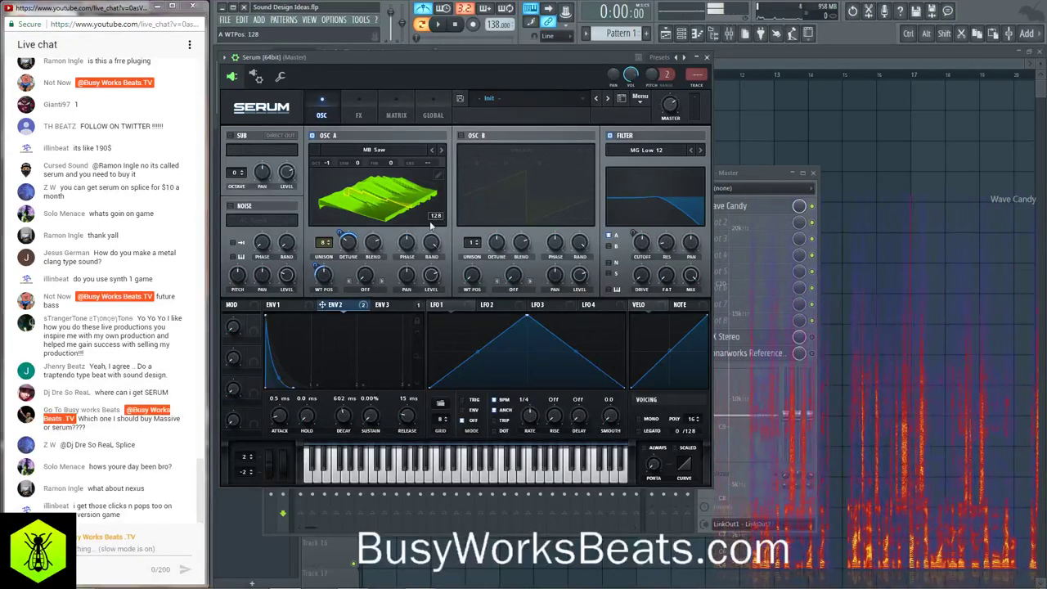
pyautogui.moveTo(327, 274); pyautogui.dragTo(323, 301)
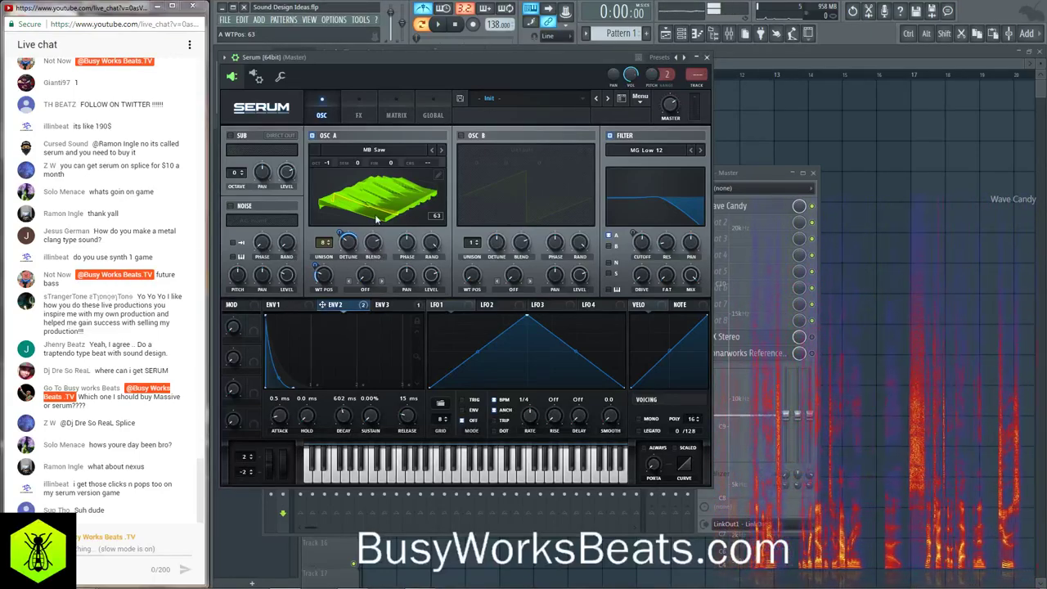
pyautogui.moveTo(324, 278)
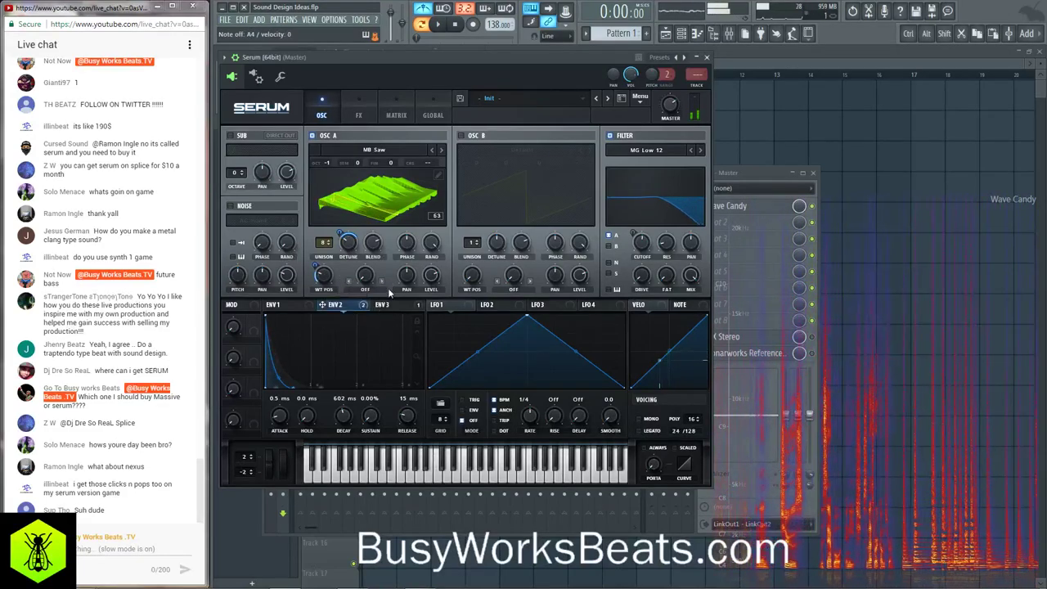
# - Set envelope 1's release to 876 ms, and envelope 2's release to 81 ms and decay to 799 ms
pyautogui.click(281, 304)
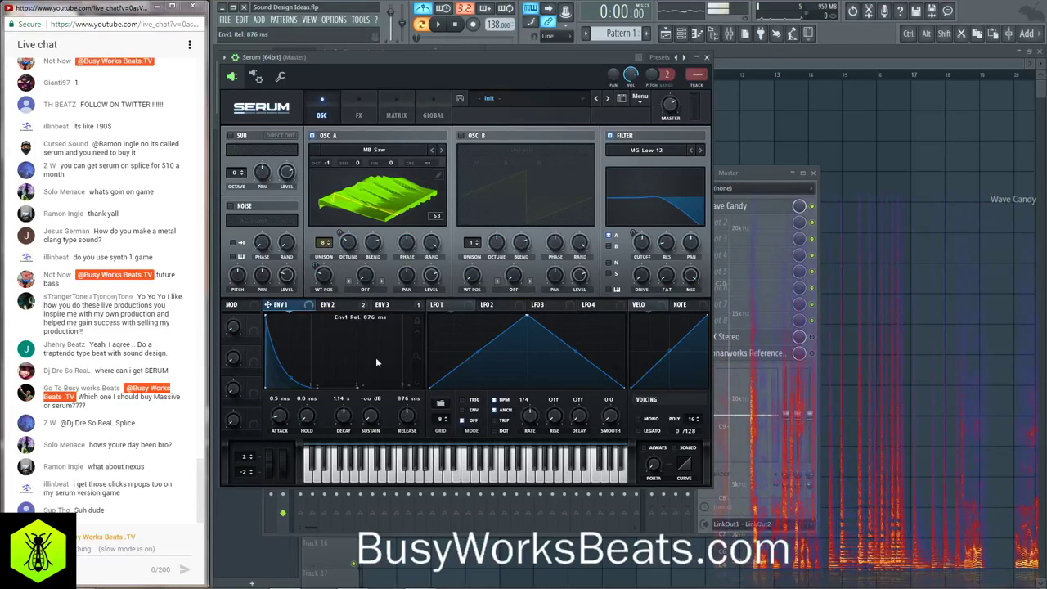
pyautogui.click(328, 304)
pyautogui.moveTo(403, 408); pyautogui.dragTo(404, 405)
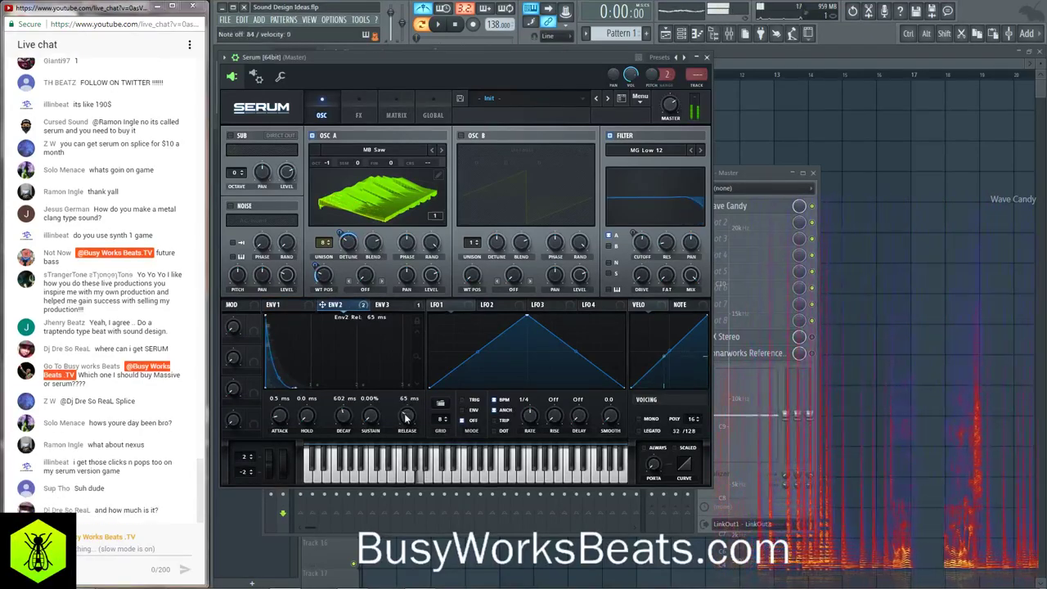
pyautogui.moveTo(342, 421); pyautogui.dragTo(343, 411)
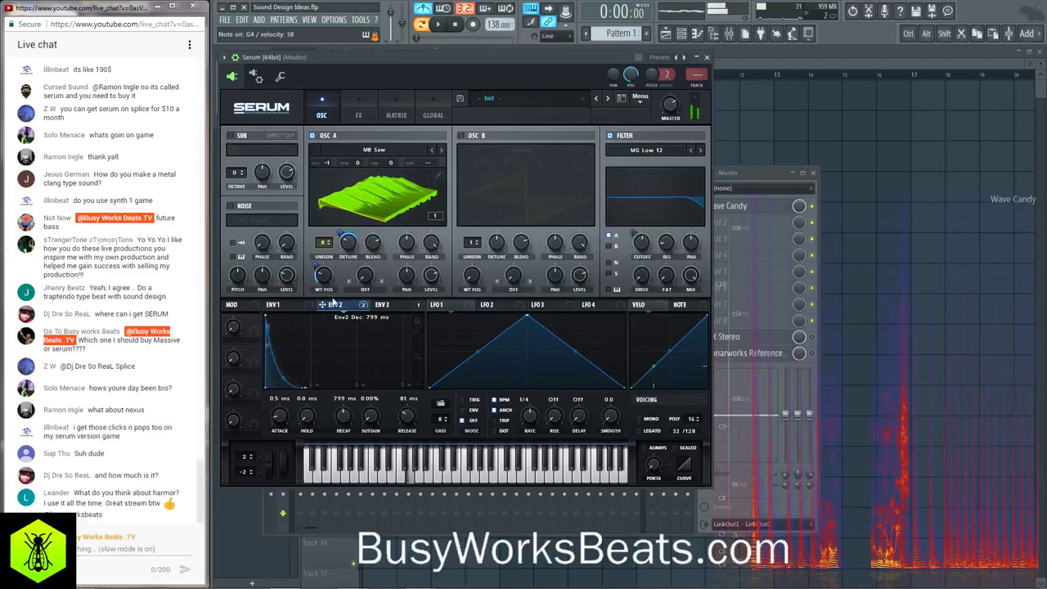
# - Enable oscillator B, route it through the filter, and give it 8 unison voices with a reduced detune
pyautogui.moveTo(346, 227)
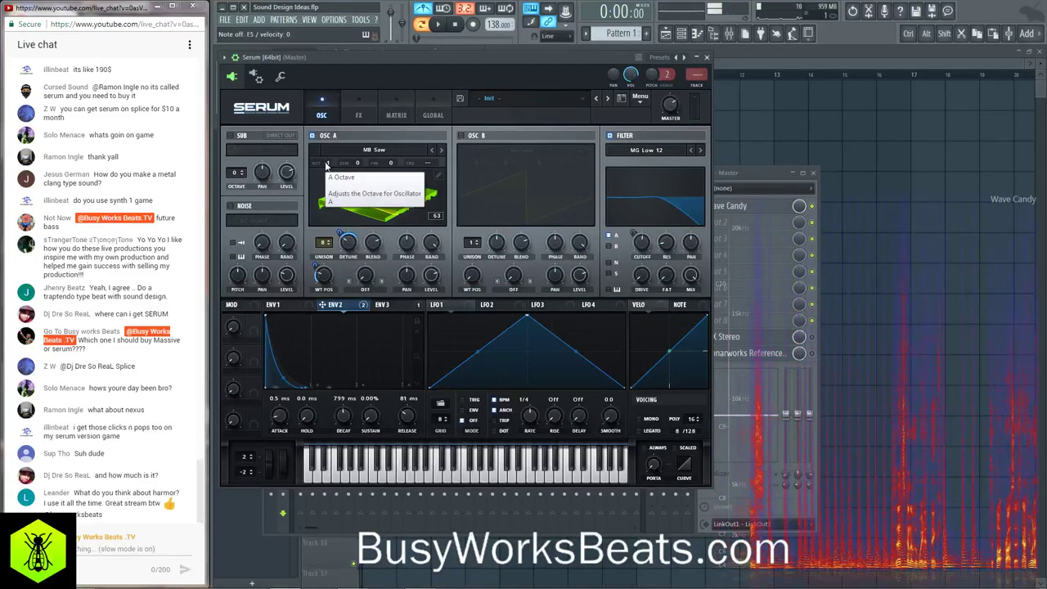
pyautogui.click(462, 135)
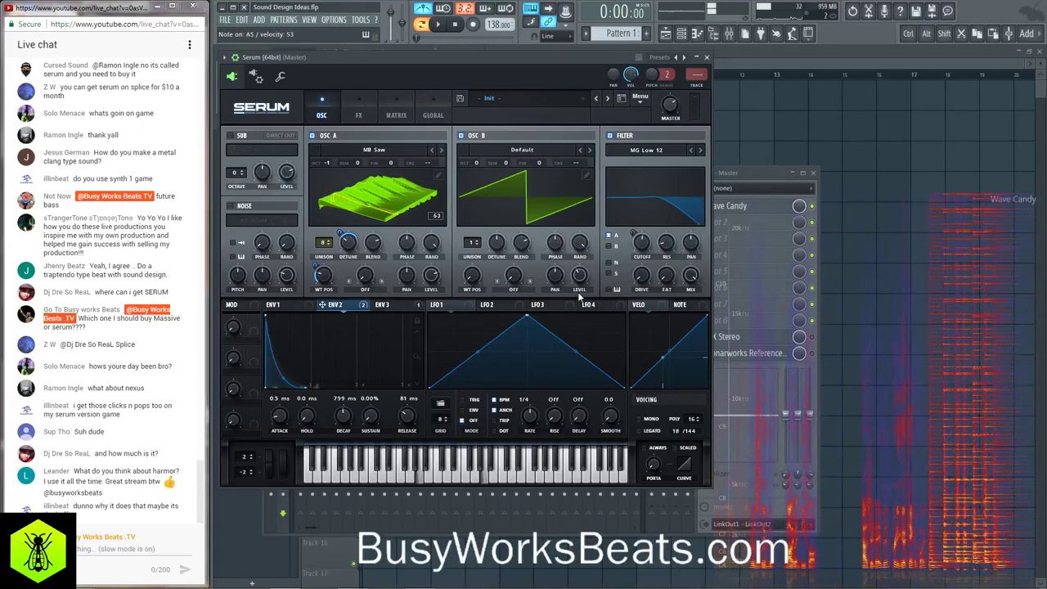
pyautogui.click(608, 245)
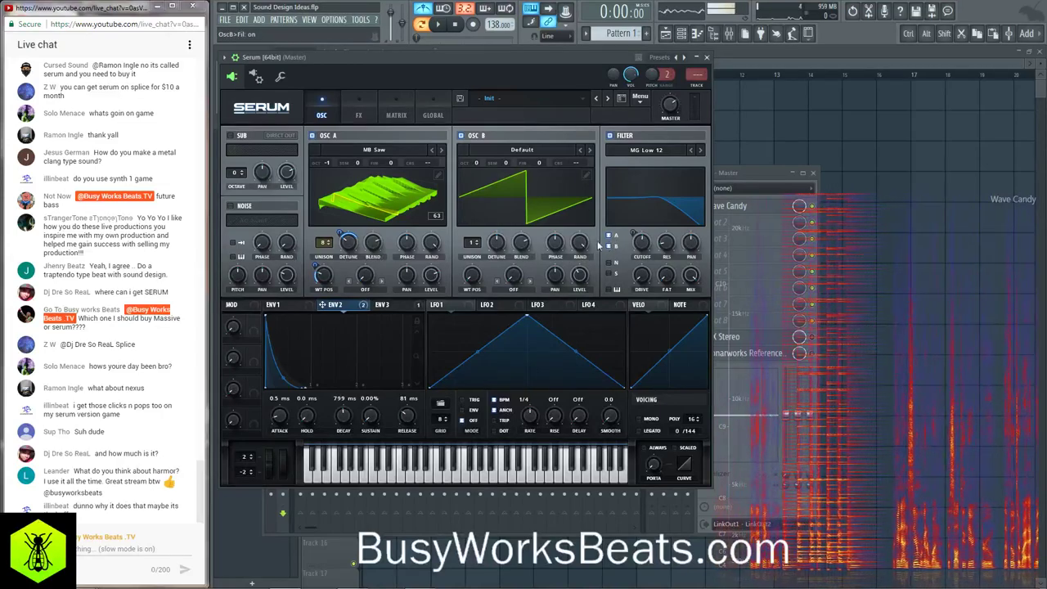
pyautogui.scroll(7, 480, 243)
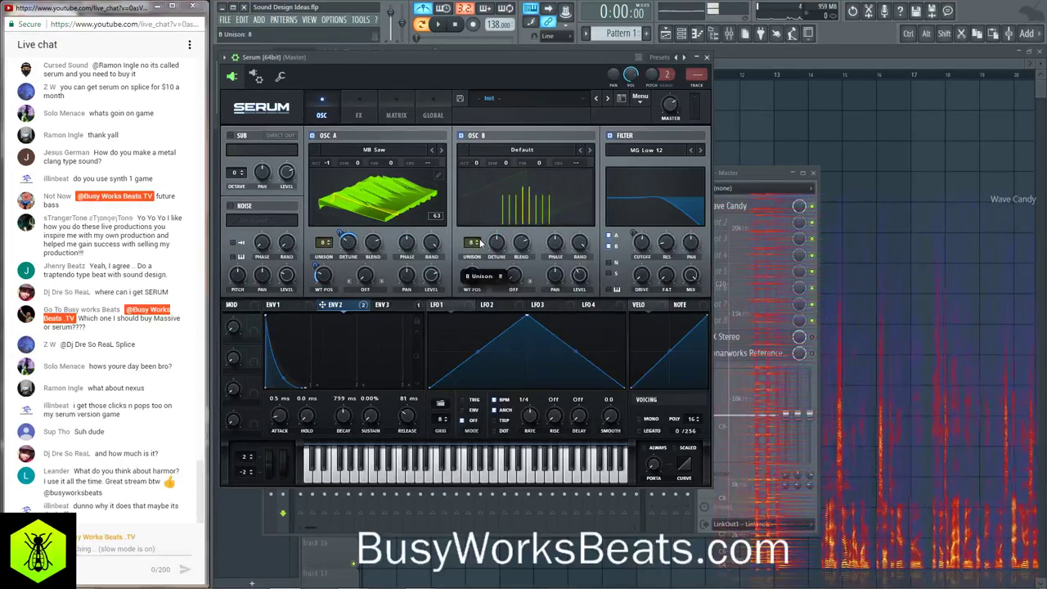
pyautogui.moveTo(496, 245); pyautogui.dragTo(495, 261)
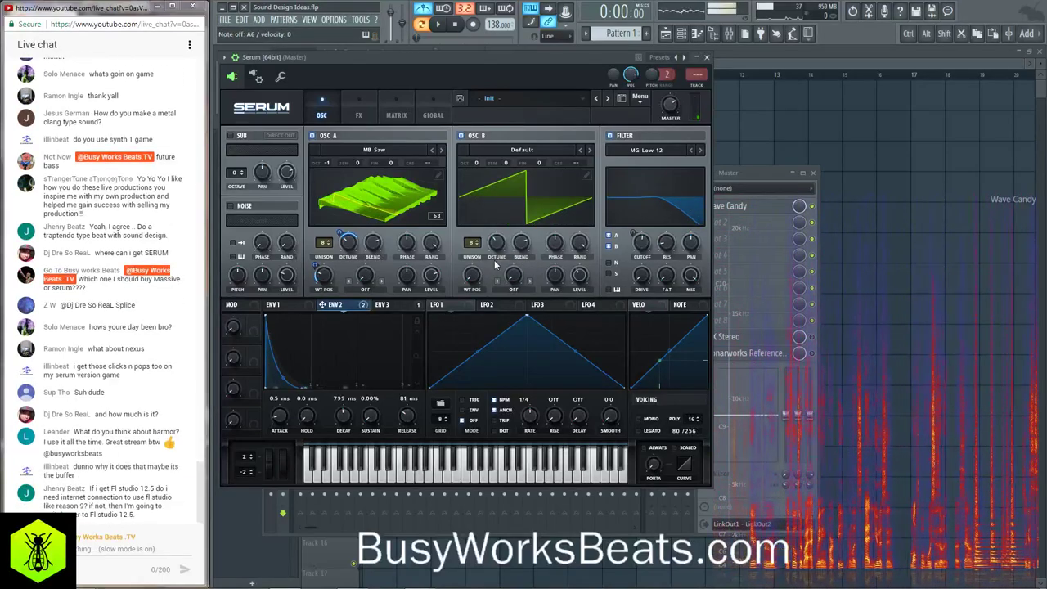
# - Set the filter cutoff to 894 Hz and route Macro 1 to it in the modulation matrix with a positive amount
pyautogui.rightClick(644, 248)
pyautogui.click(645, 250)
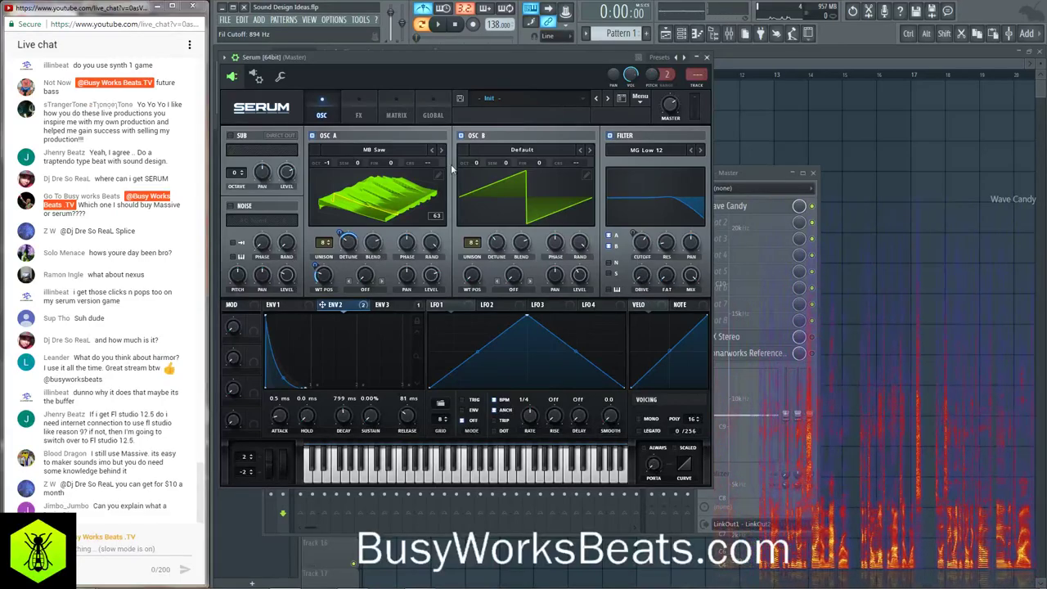
pyautogui.click(401, 117)
pyautogui.click(249, 204)
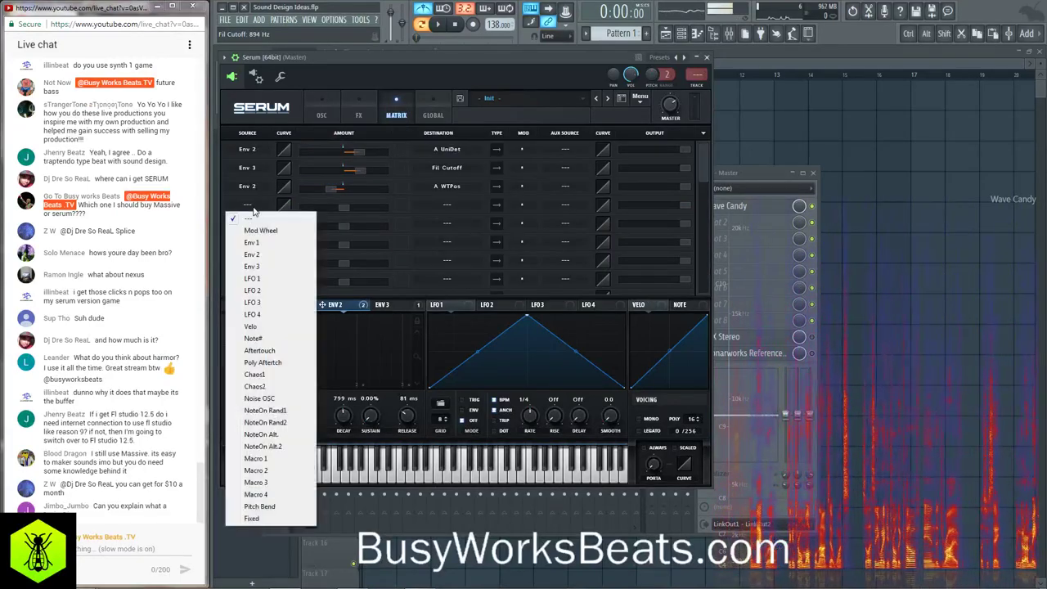
pyautogui.click(256, 458)
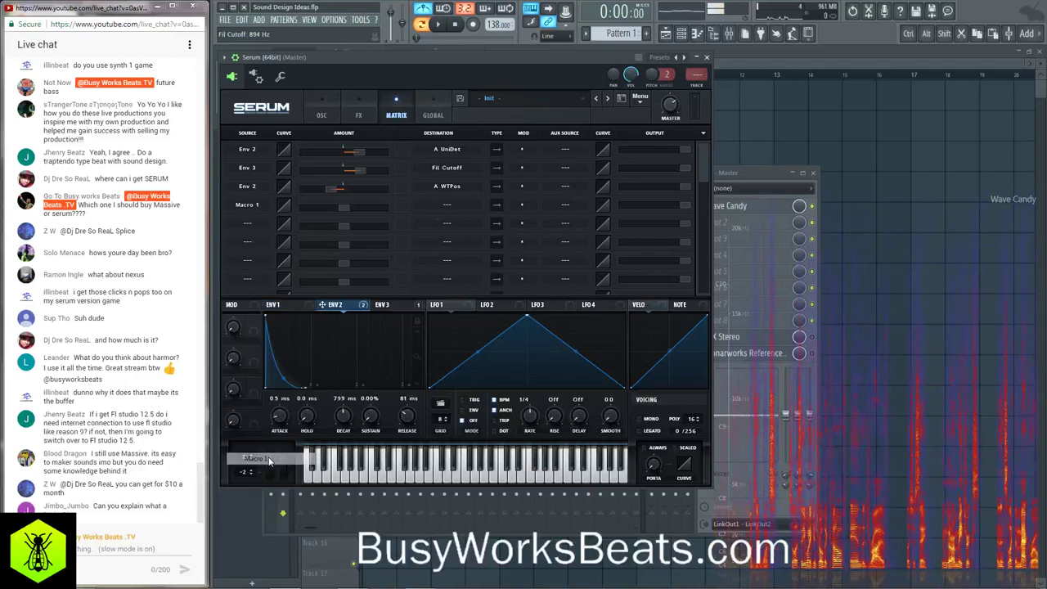
pyautogui.click(429, 206)
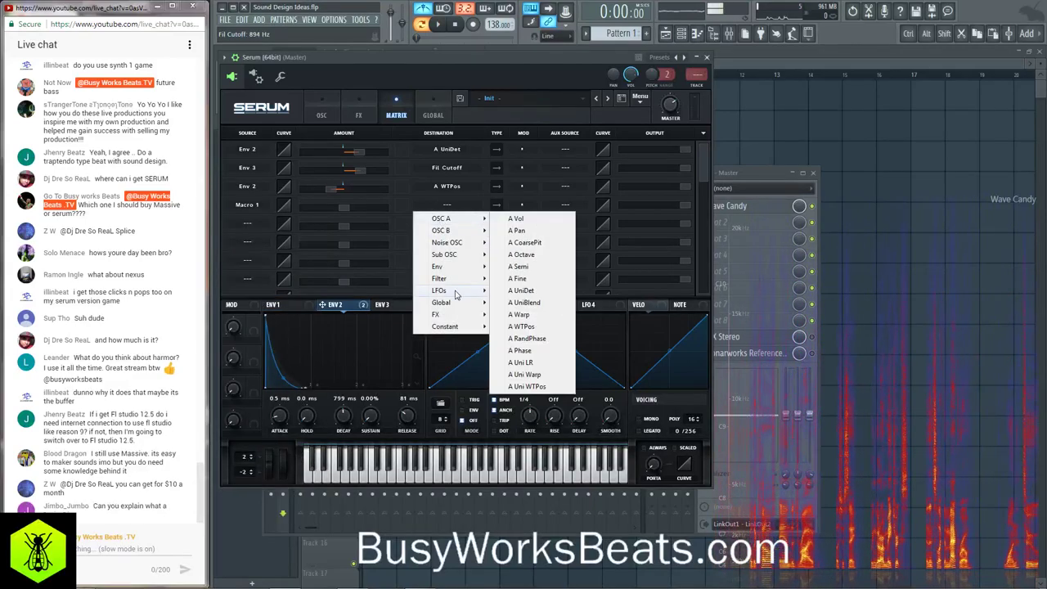
pyautogui.moveTo(466, 279)
pyautogui.click(523, 280)
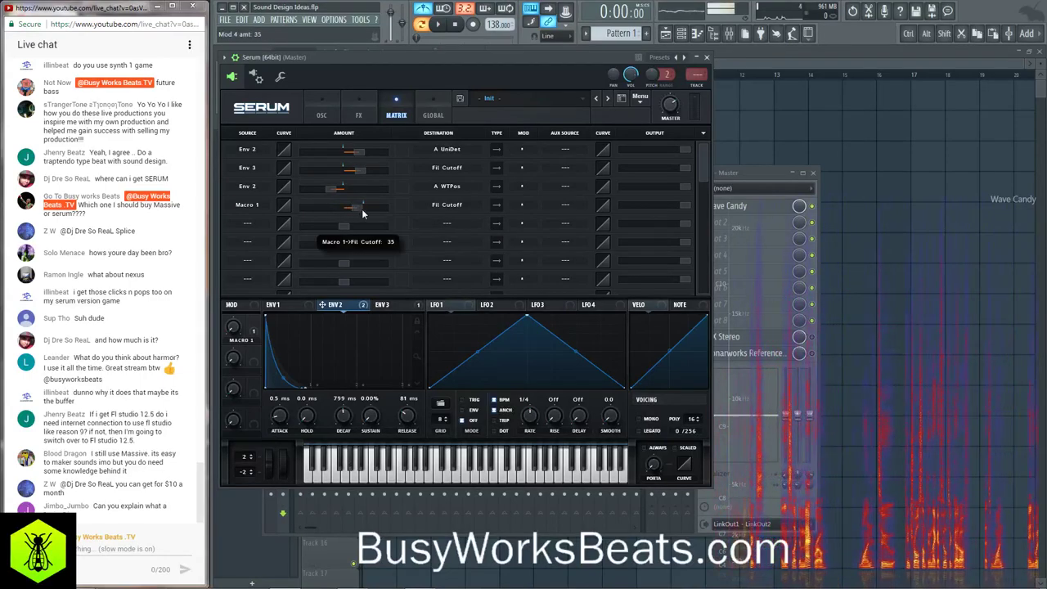
pyautogui.moveTo(362, 213); pyautogui.dragTo(366, 216)
# - Sweep Macro 1 and return it to 0%, and lower the filter's base cutoff
pyautogui.moveTo(234, 327); pyautogui.dragTo(230, 381)
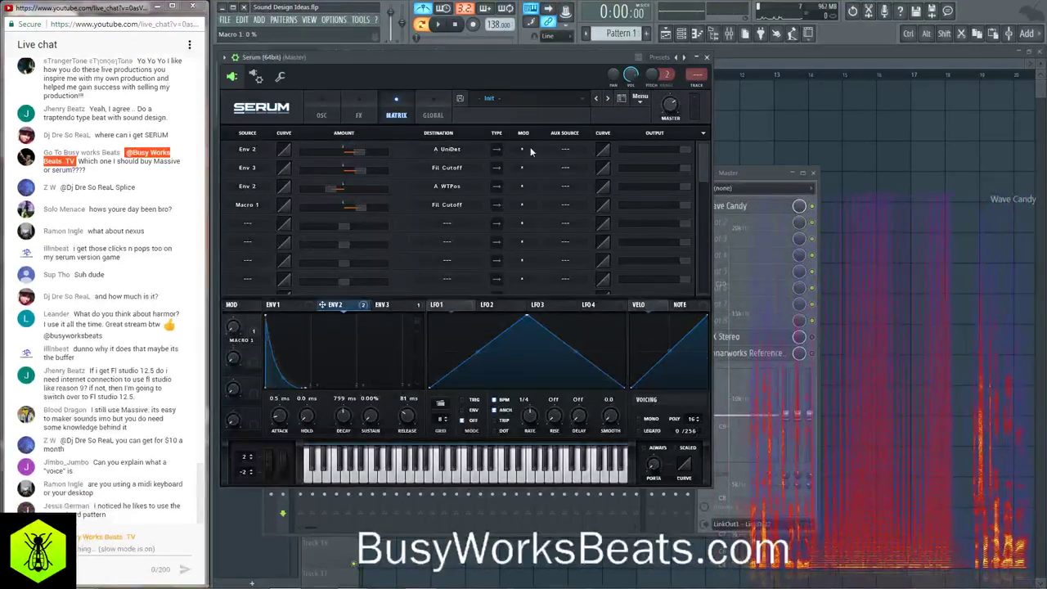
pyautogui.click(331, 115)
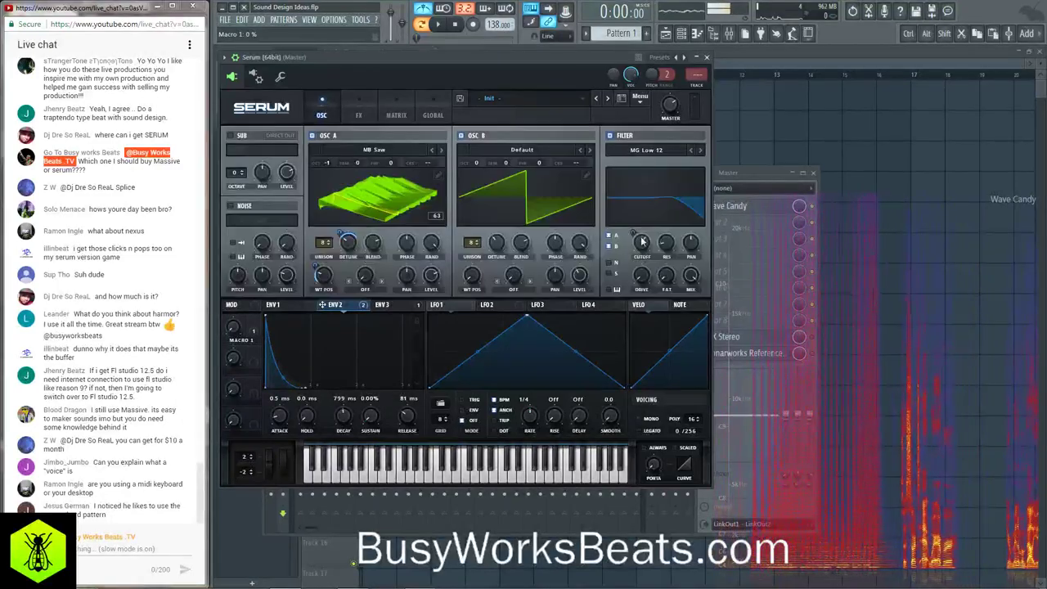
pyautogui.moveTo(643, 243); pyautogui.dragTo(627, 280)
# - Set Macro 1's modulation amount on the filter cutoff to 30 and raise Macro 1 to 100%
pyautogui.click(396, 116)
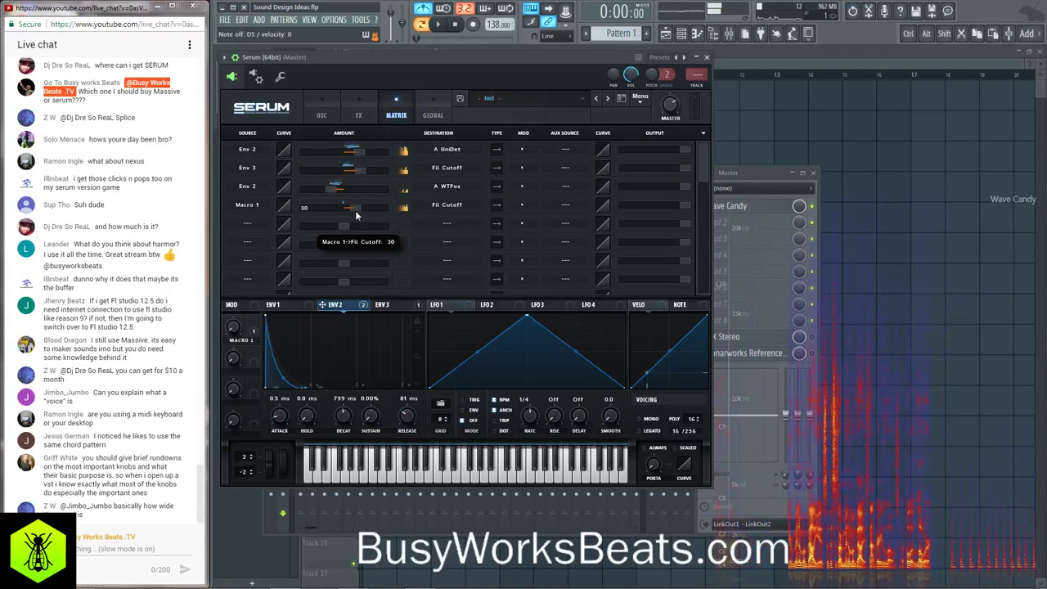
pyautogui.moveTo(233, 327); pyautogui.dragTo(238, 304)
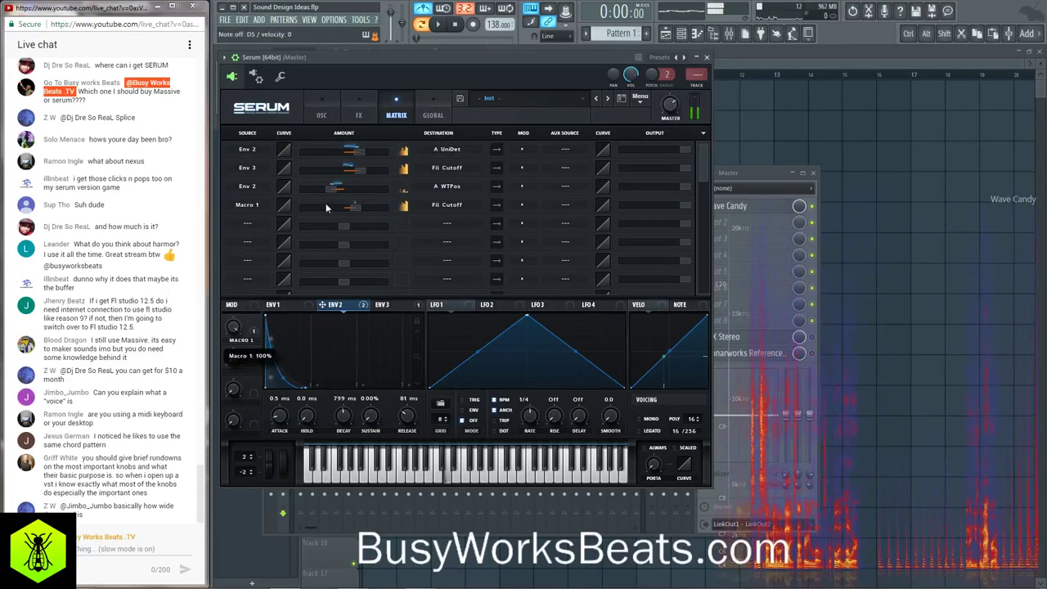
# - Increase Macro 1's modulation amount on the filter cutoff, and rebalance it with Macro 1 at 65% and a higher base cutoff
pyautogui.moveTo(349, 206); pyautogui.dragTo(381, 211)
pyautogui.moveTo(233, 327); pyautogui.dragTo(235, 370)
pyautogui.click(322, 115)
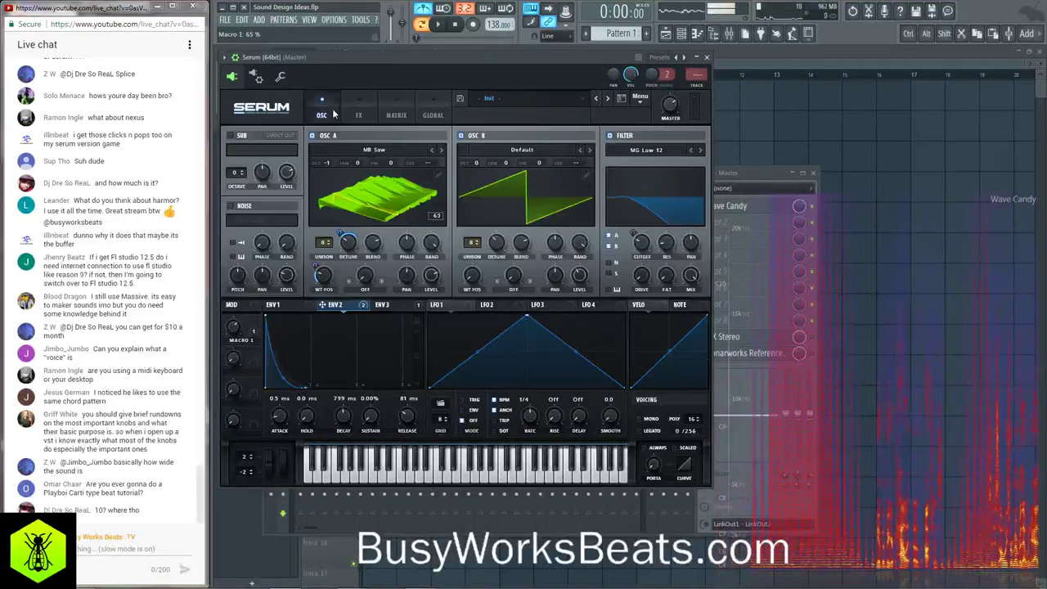
pyautogui.moveTo(643, 249); pyautogui.dragTo(634, 208)
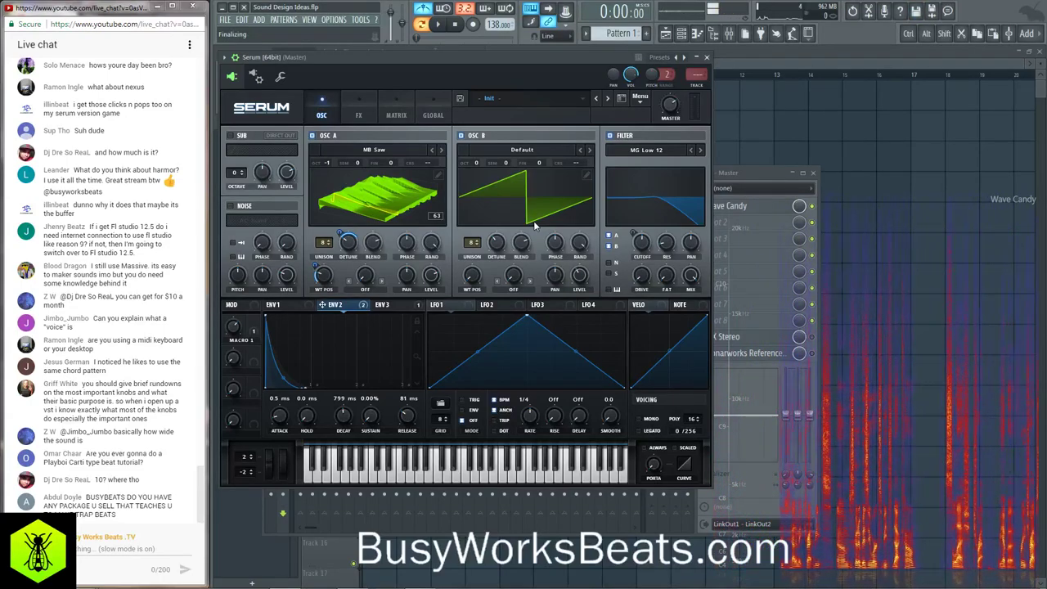
# - Add Macro 1 as the source of a new modulation matrix row, leaving its destination unassigned
pyautogui.click(396, 115)
pyautogui.click(252, 226)
pyautogui.click(262, 476)
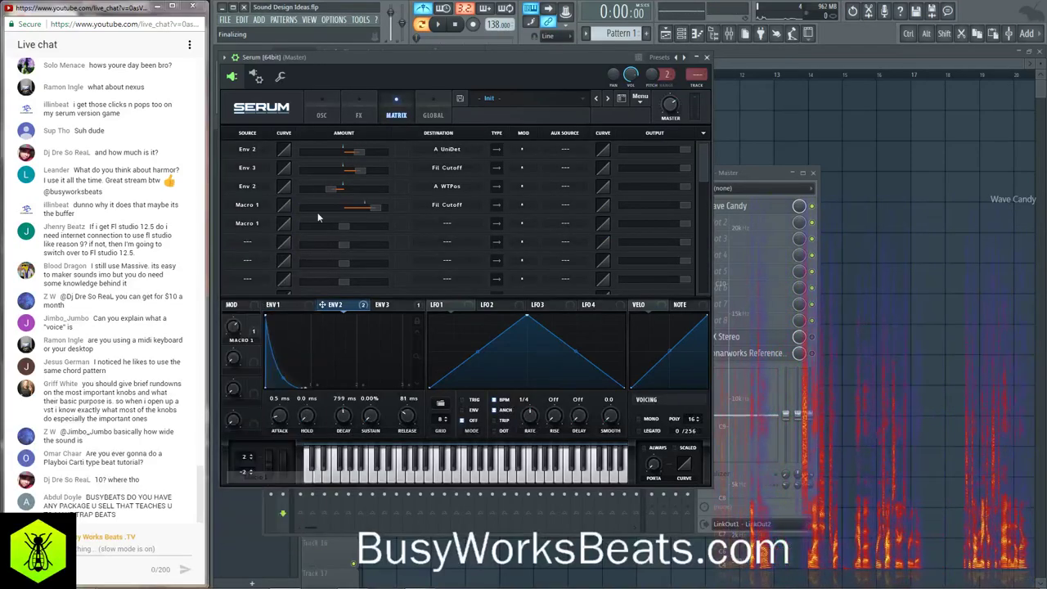
pyautogui.click(419, 227)
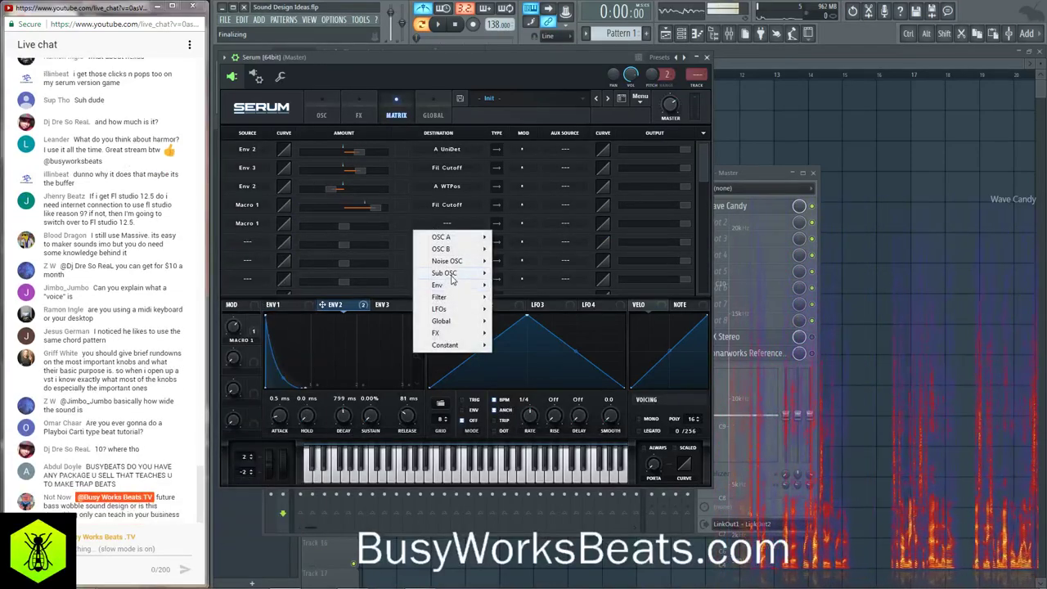
pyautogui.moveTo(458, 252)
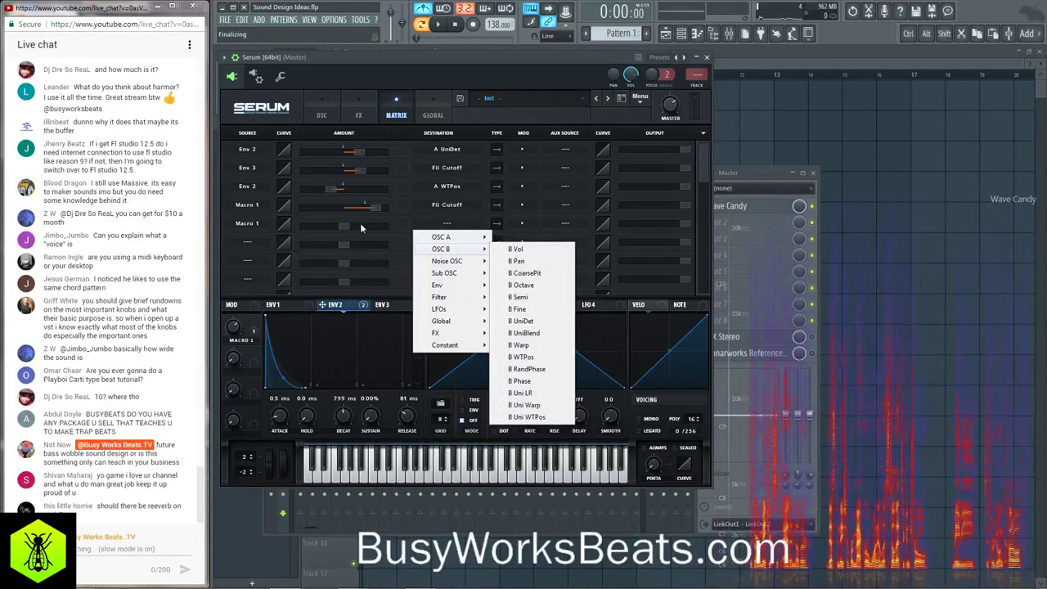
pyautogui.click(333, 117)
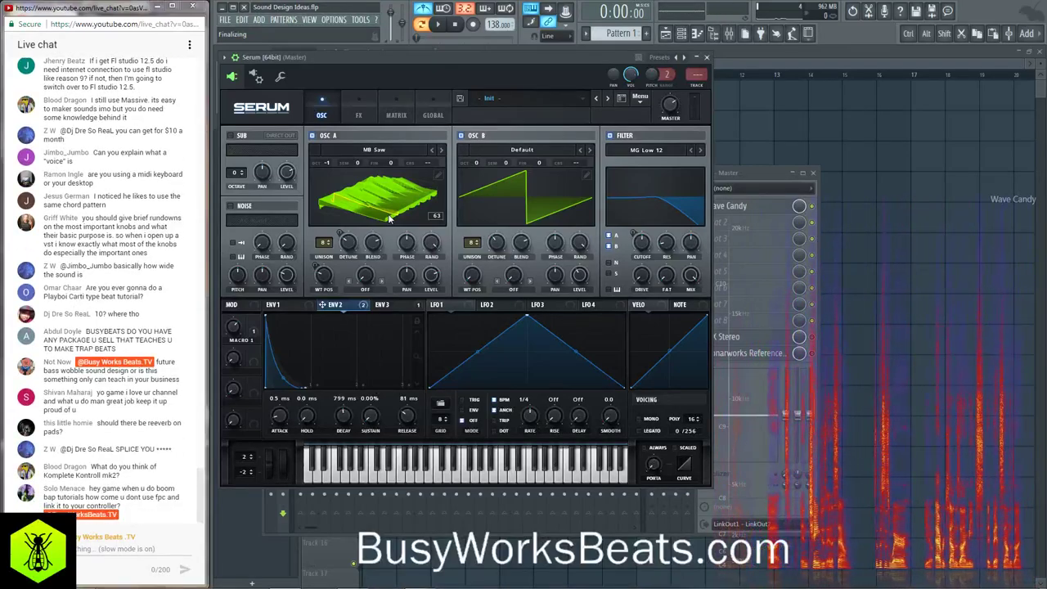
# - Set oscillator A's warp mode to FM (from B) and assign A Warp as the destination of the new Macro 1 row
pyautogui.click(379, 290)
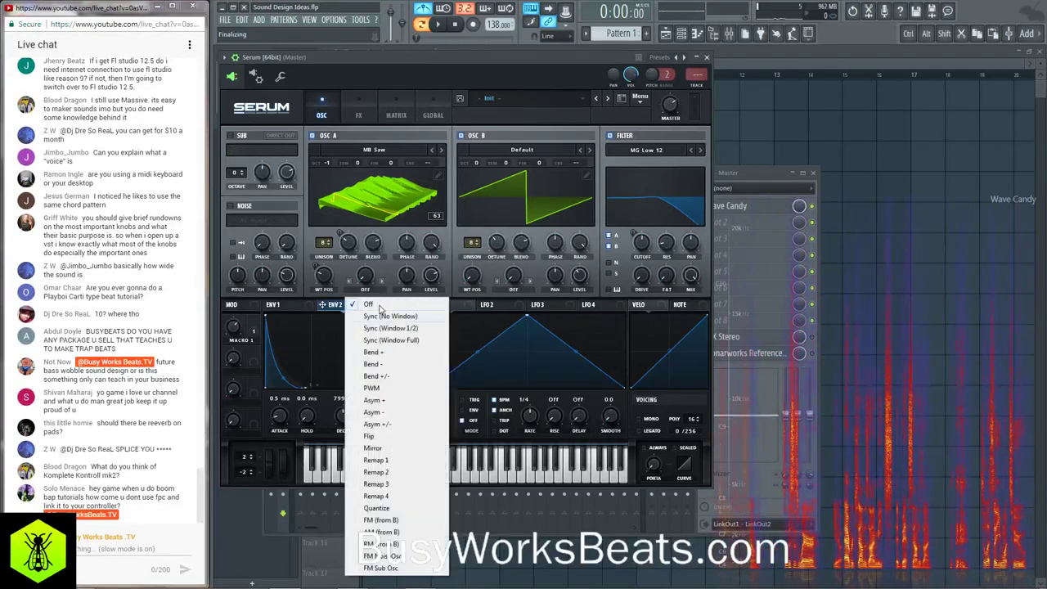
pyautogui.click(391, 522)
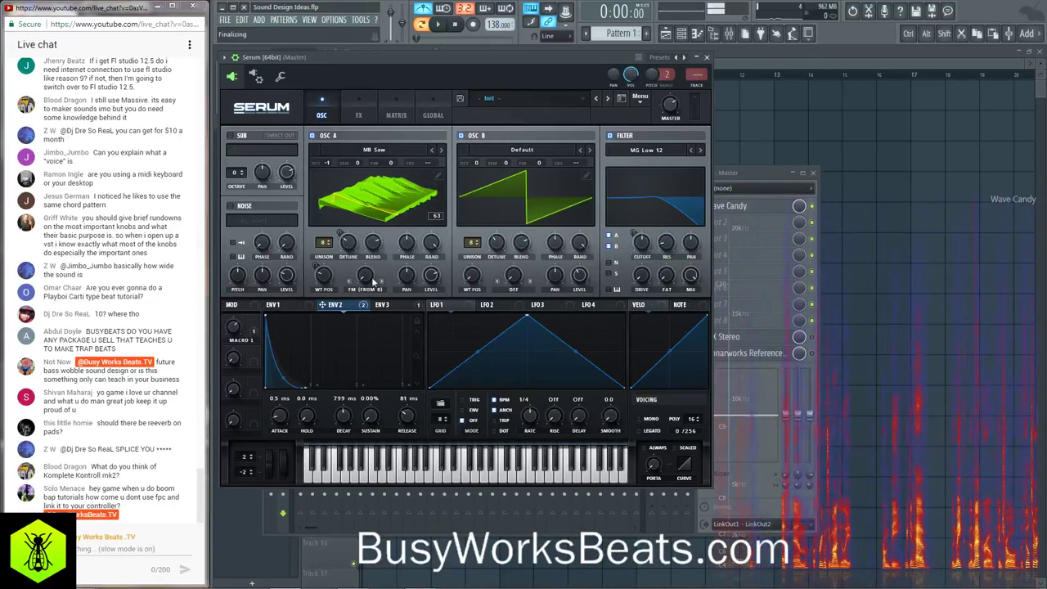
pyautogui.click(397, 110)
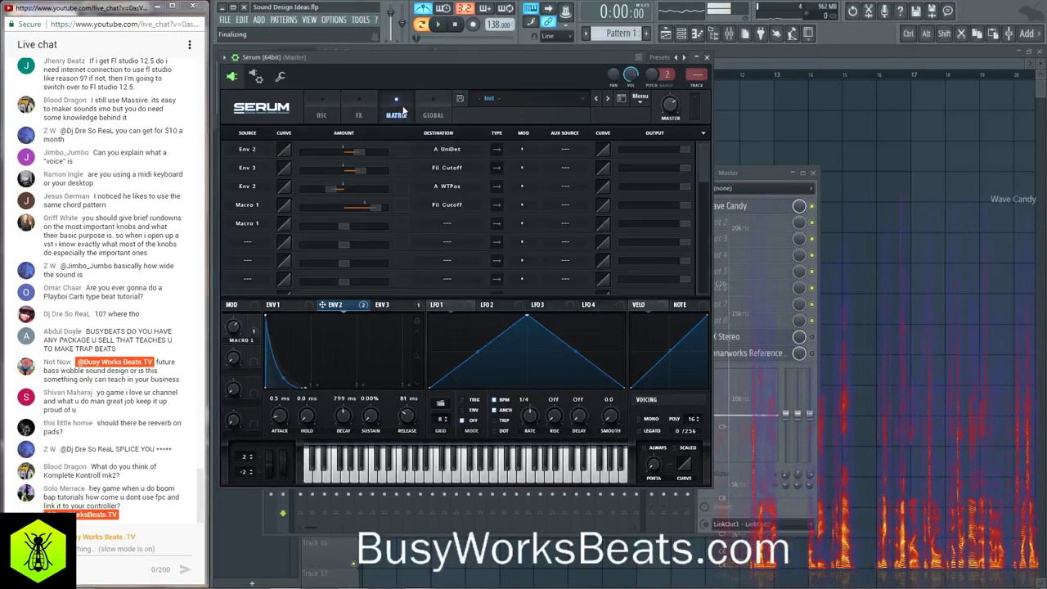
pyautogui.click(449, 224)
pyautogui.moveTo(454, 239)
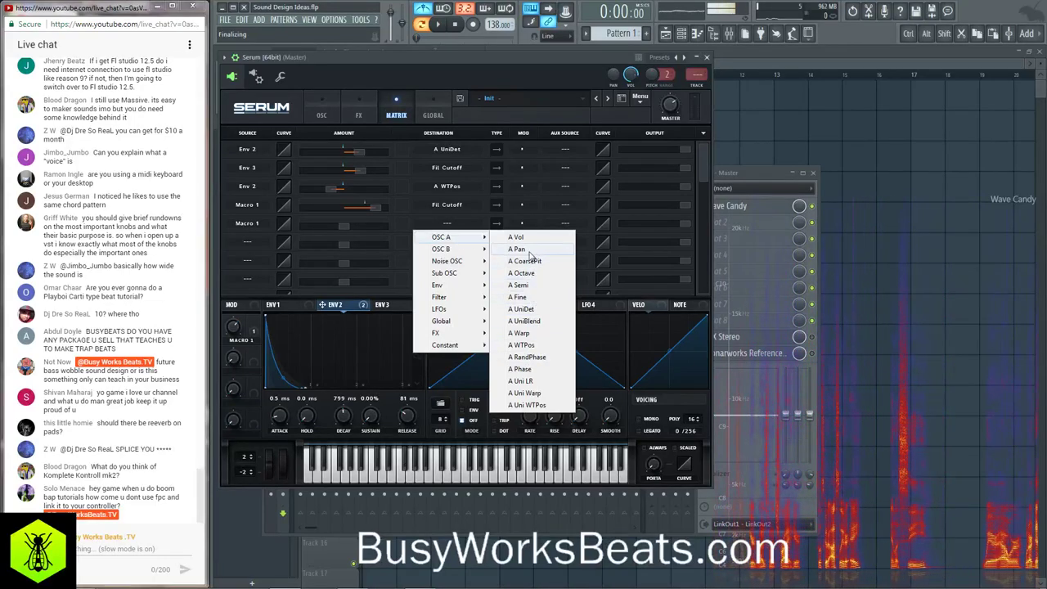
pyautogui.moveTo(468, 301)
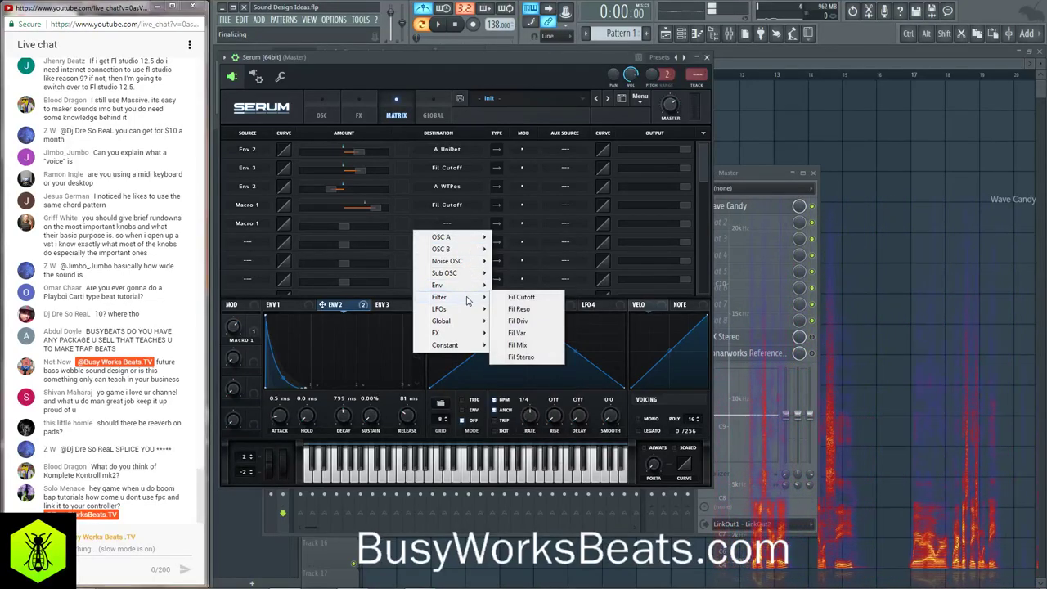
pyautogui.moveTo(470, 332)
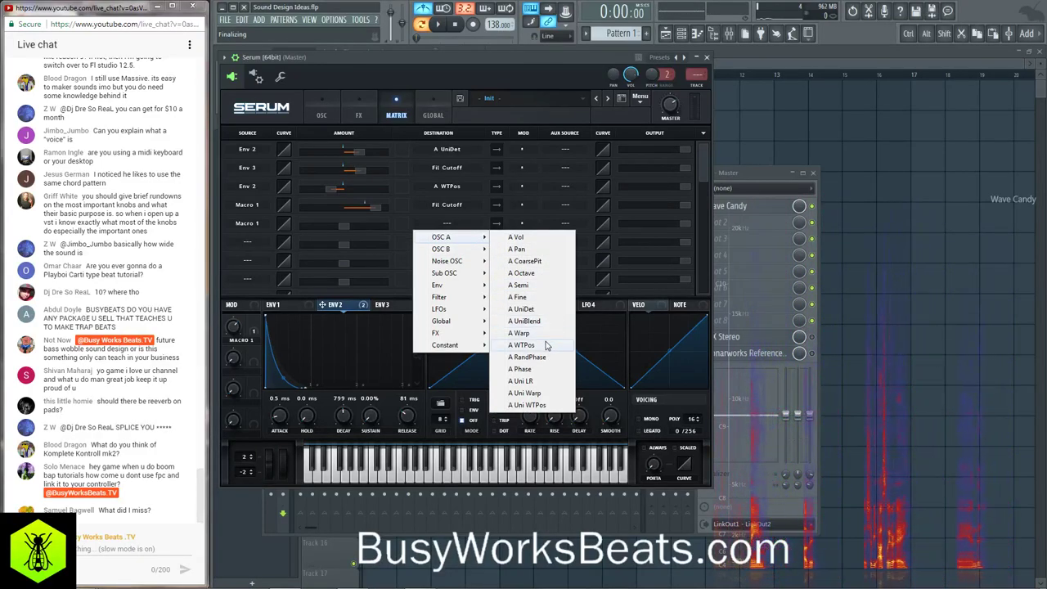
pyautogui.click(543, 334)
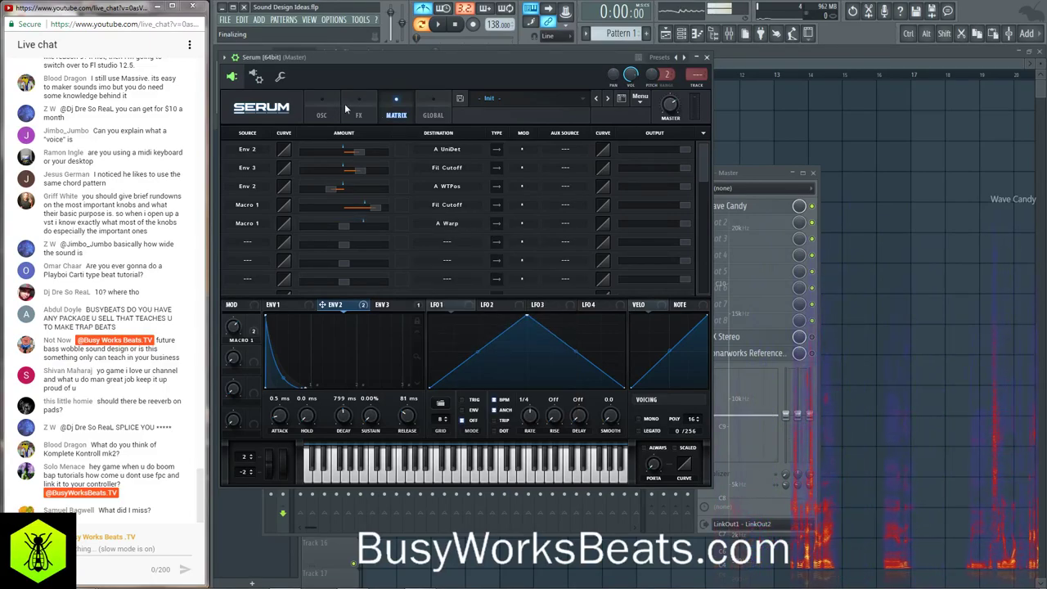
# - Set Macro 1's modulation amount on oscillator A's warp to 63 and try Macro 1 at 69%
pyautogui.click(323, 113)
pyautogui.rightClick(358, 276)
pyautogui.click(368, 282)
pyautogui.rightClick(369, 282)
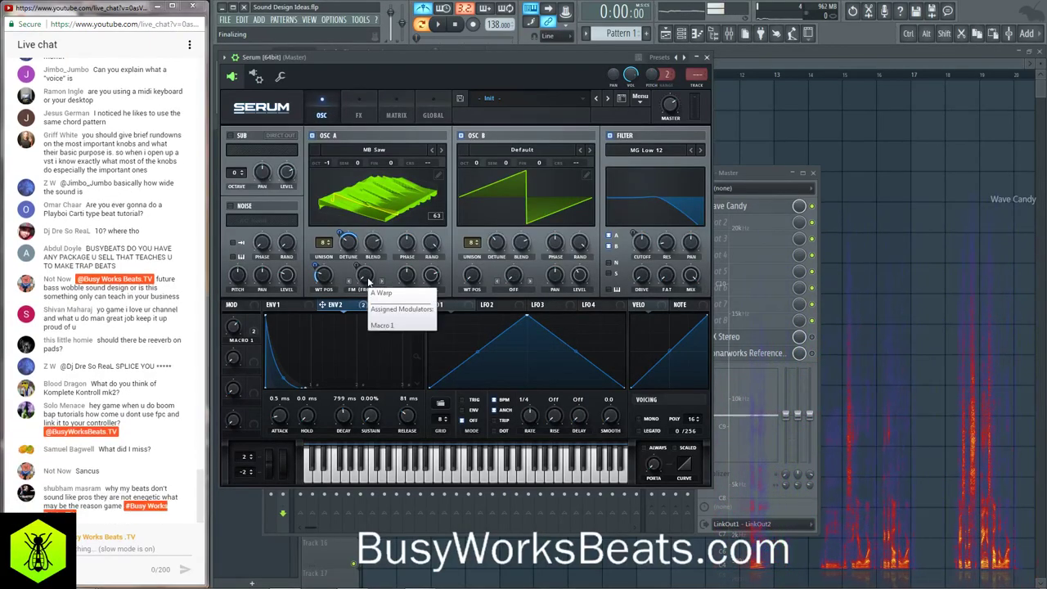
pyautogui.click(368, 283)
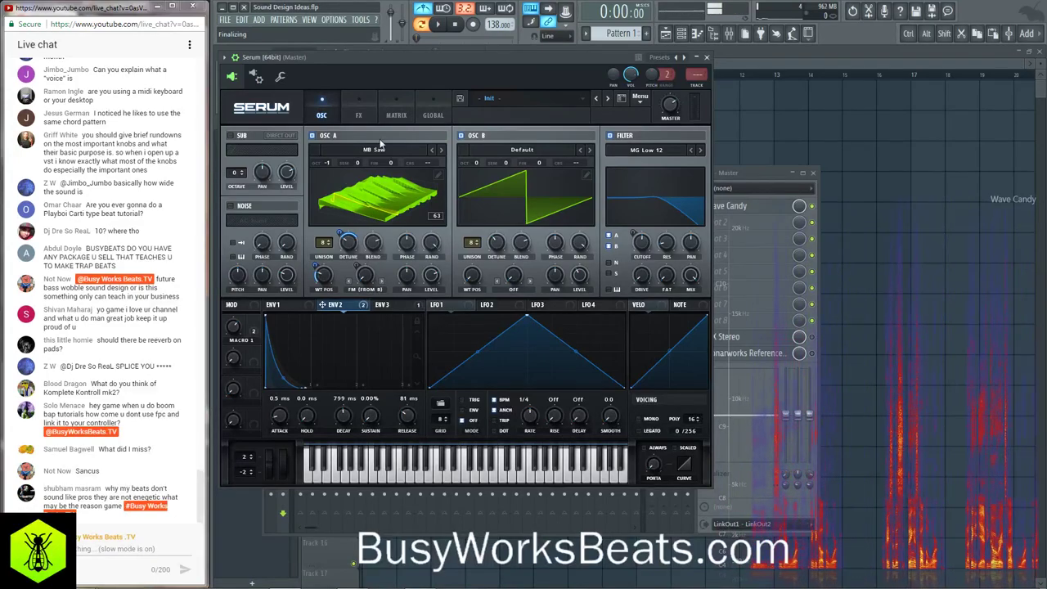
pyautogui.moveTo(237, 327); pyautogui.dragTo(237, 378)
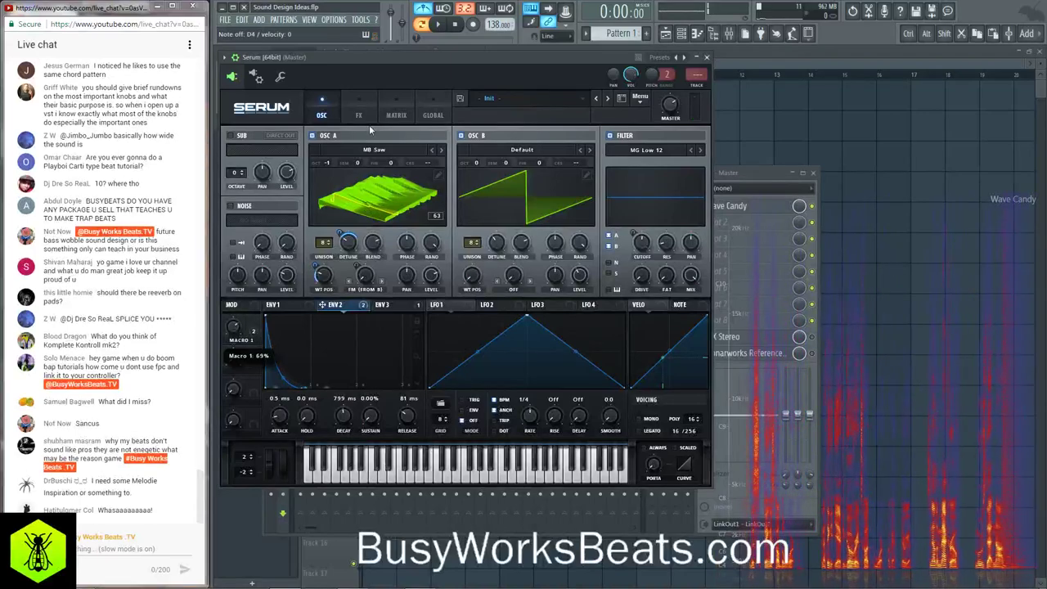
pyautogui.click(396, 115)
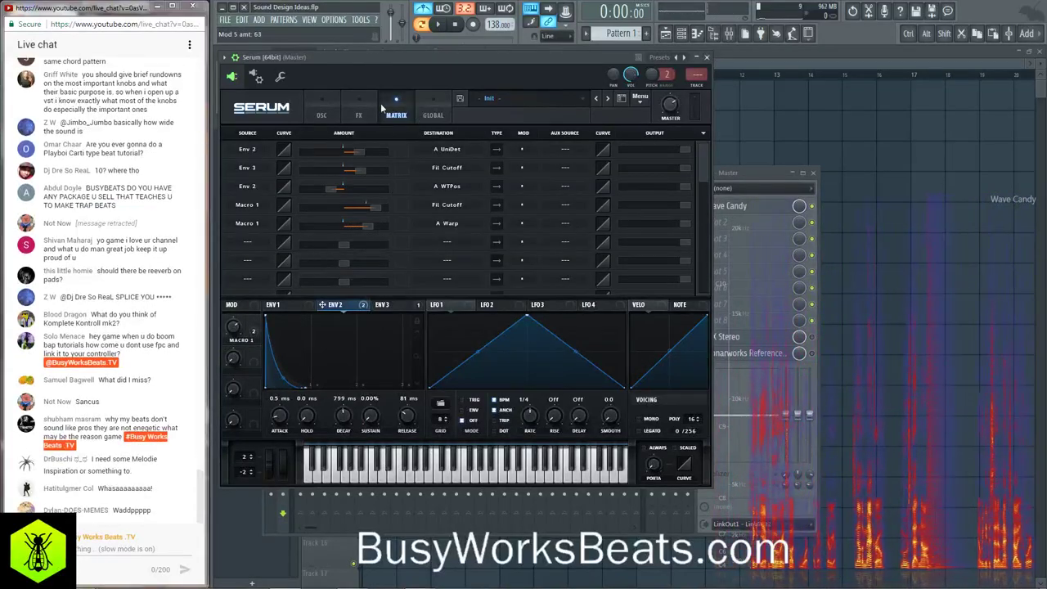
pyautogui.click(322, 114)
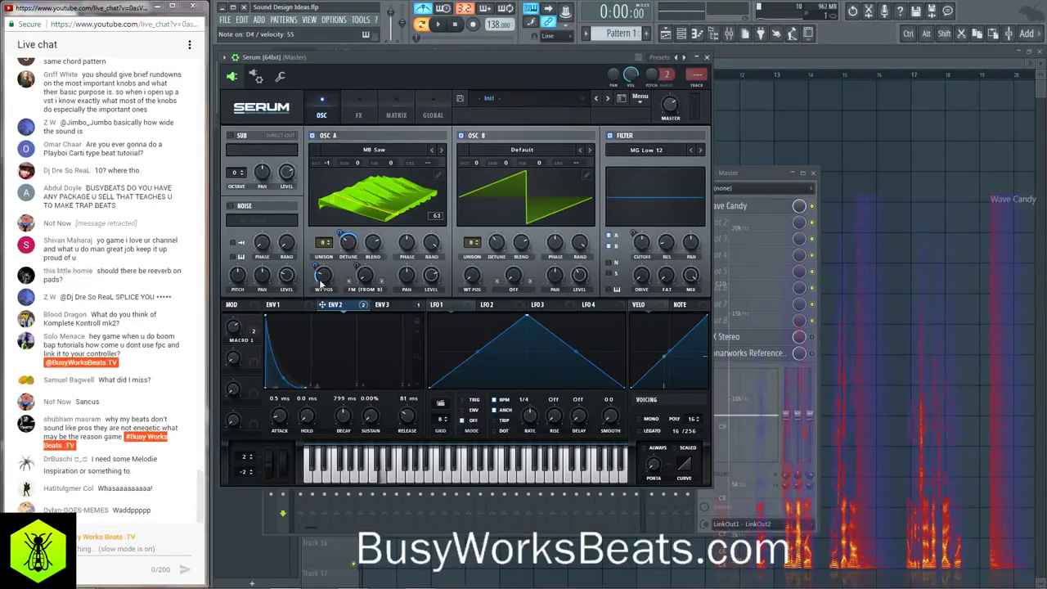
# - Sweep Macro 1 while playing notes to audition the FM warp and filter, ending at 50%
pyautogui.moveTo(235, 326); pyautogui.dragTo(235, 369)
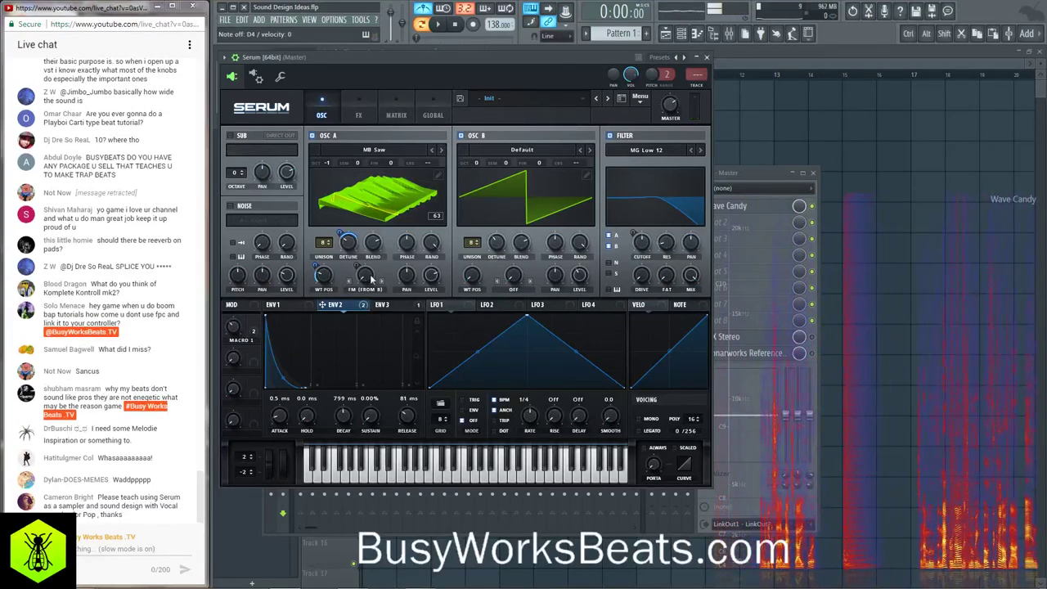
pyautogui.moveTo(365, 279)
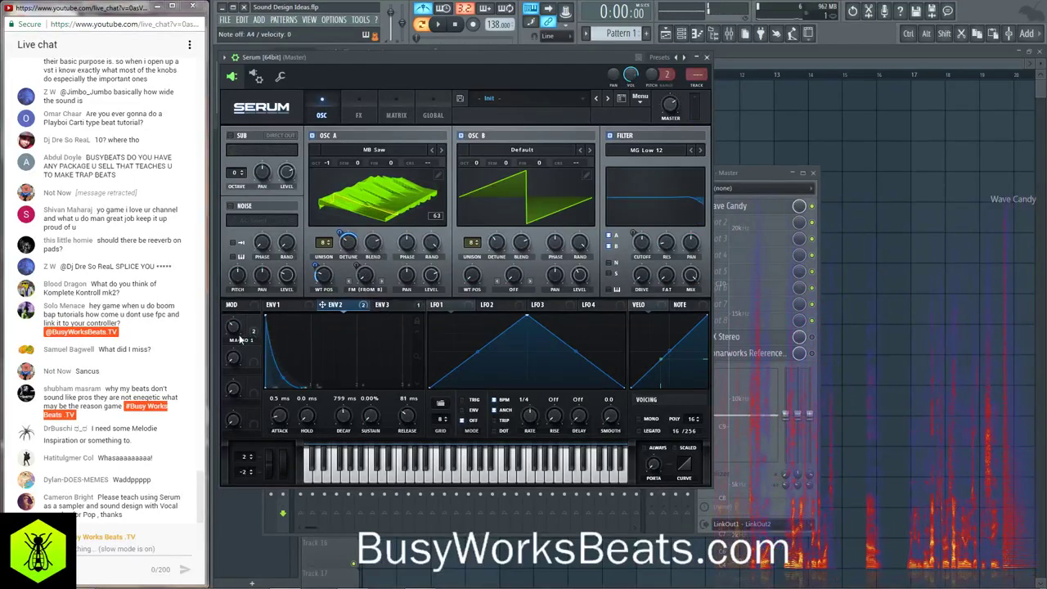
pyautogui.moveTo(238, 333); pyautogui.dragTo(240, 317)
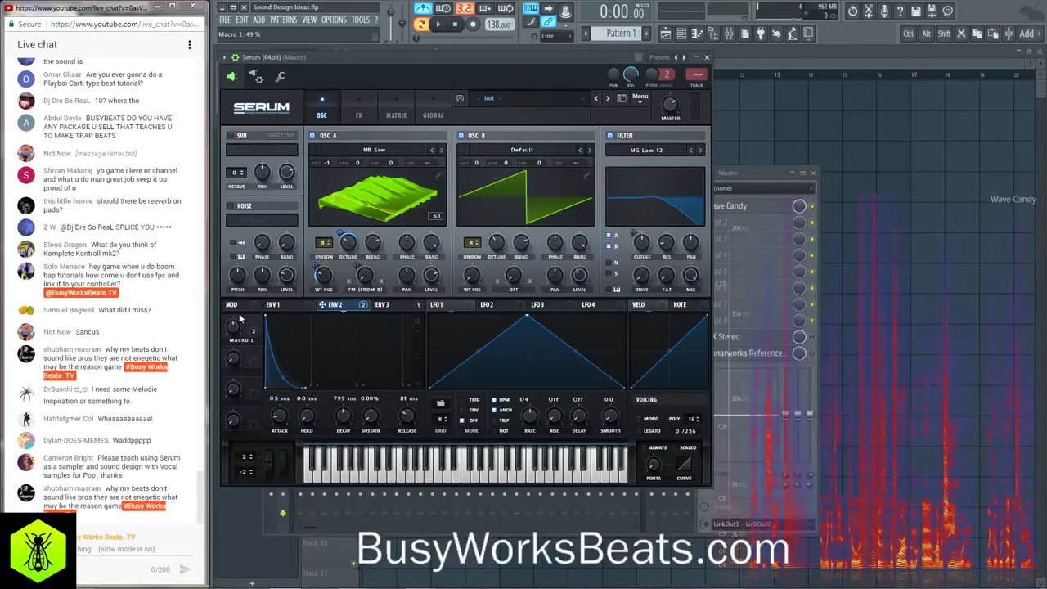
pyautogui.moveTo(236, 337)
pyautogui.mouseDown()
pyautogui.moveTo(233, 326)
pyautogui.moveTo(239, 365)
pyautogui.moveTo(233, 327)
pyautogui.mouseUp()
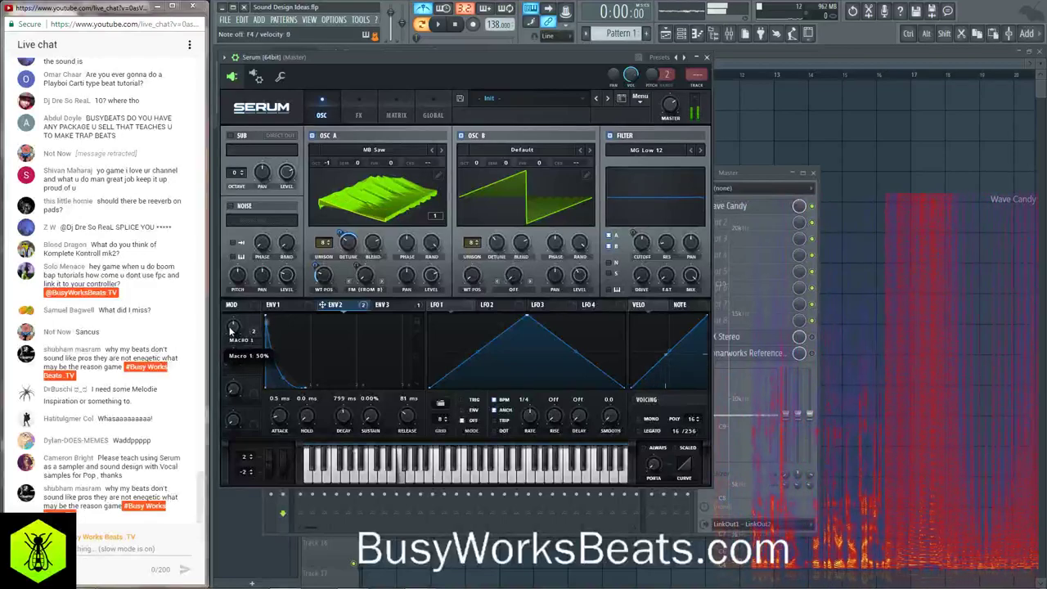
# - Switch oscillator A's warp mode to RM (from B) and set Macro 1's modulation amount on the warp to 60
pyautogui.click(359, 110)
pyautogui.click(396, 115)
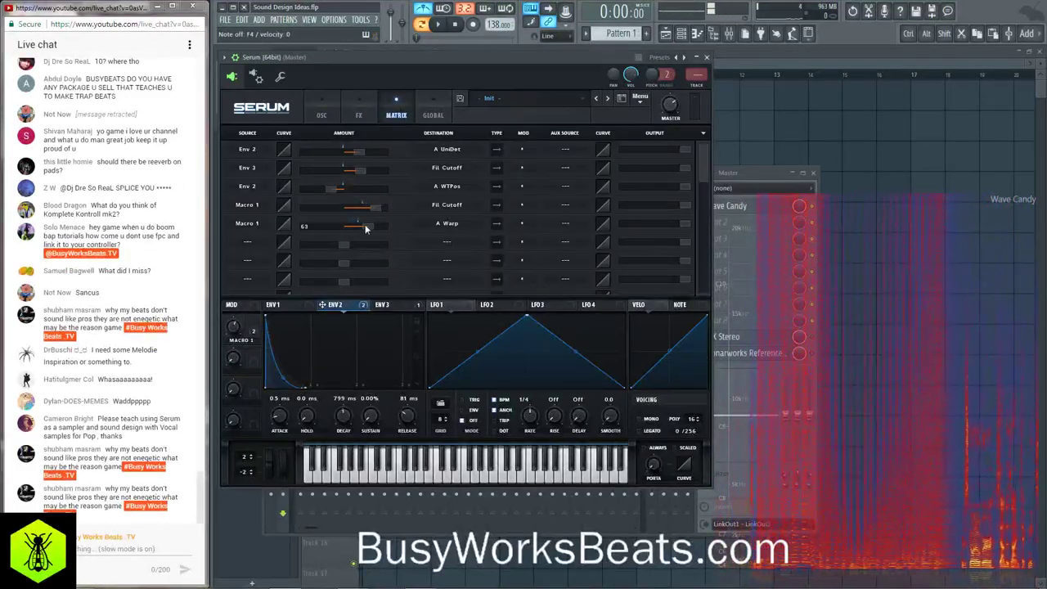
pyautogui.moveTo(352, 230)
pyautogui.click(321, 109)
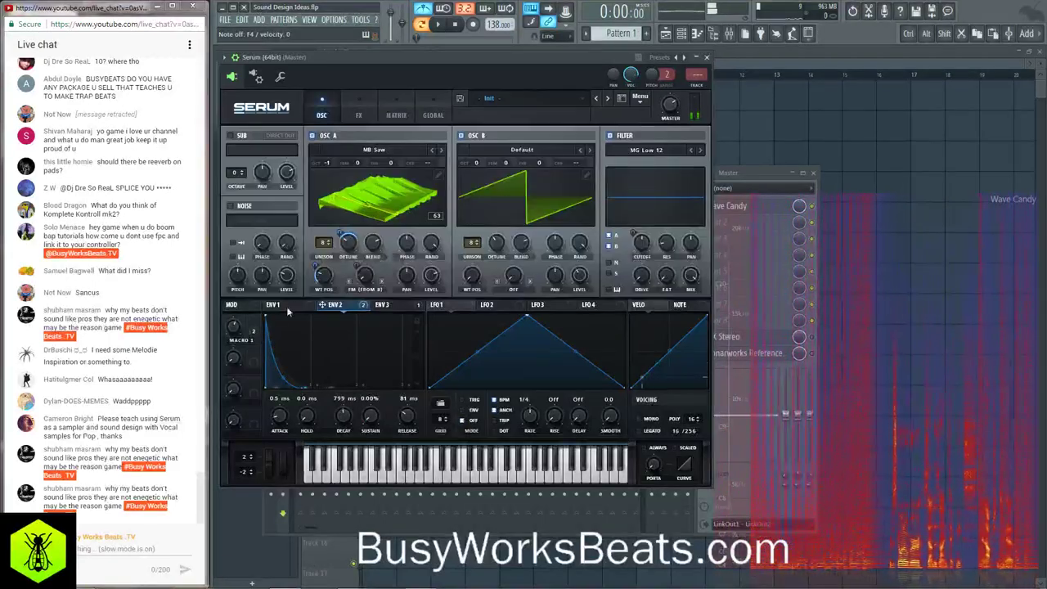
pyautogui.click(365, 289)
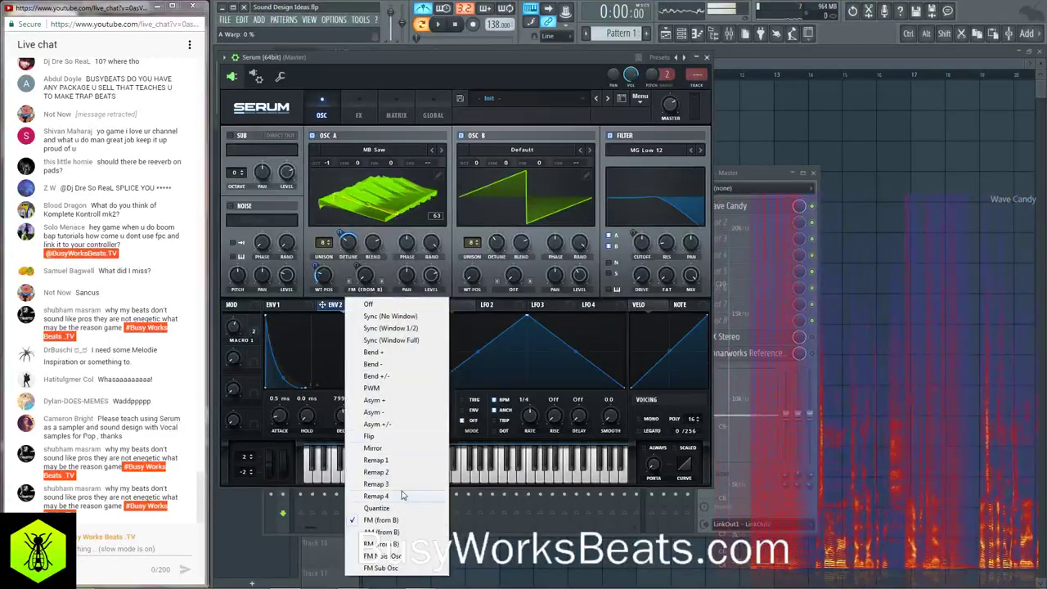
pyautogui.click(391, 544)
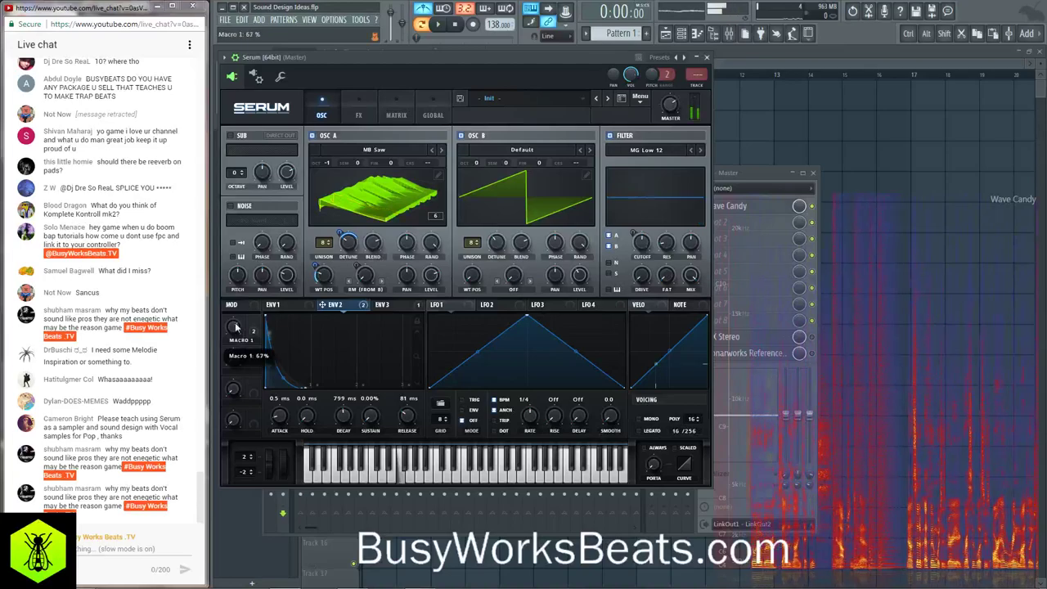
pyautogui.click(396, 114)
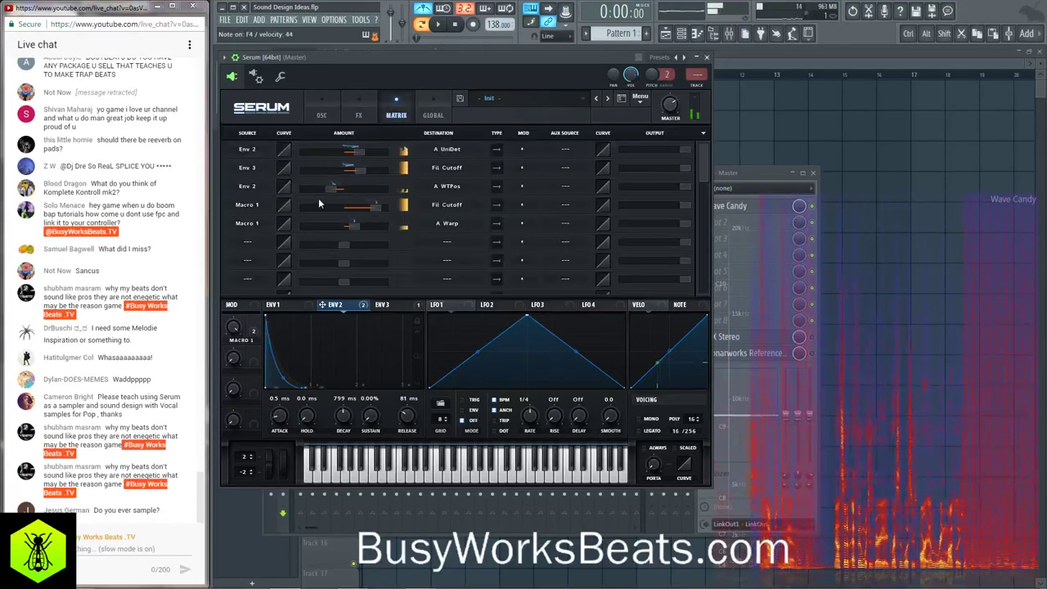
pyautogui.moveTo(355, 224); pyautogui.dragTo(390, 226)
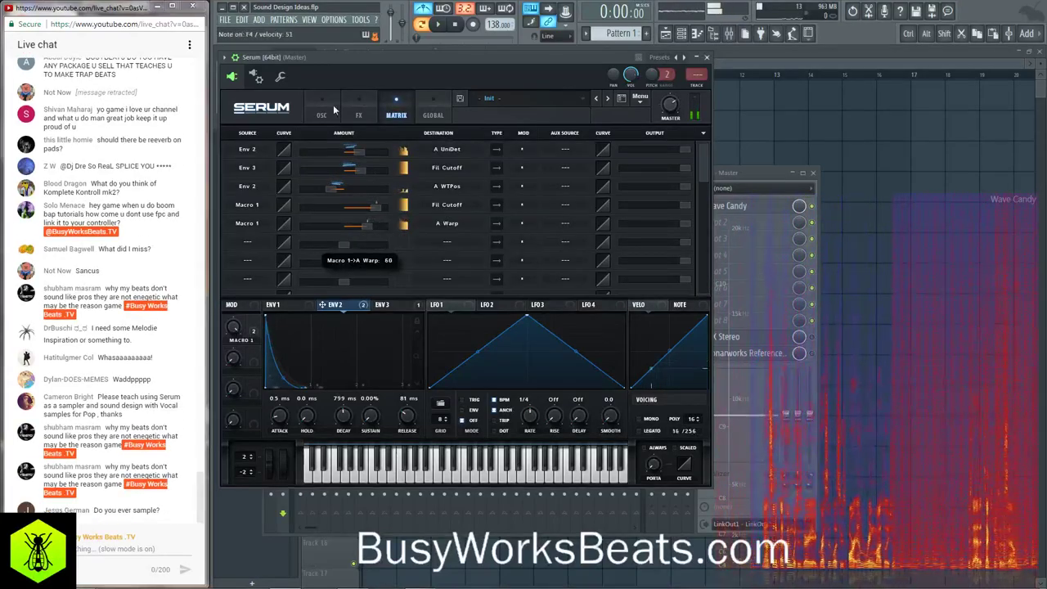
# - Sweep Macro 1 down and back up to 75%, lower the filter's base cutoff and raise Macro 1 again
pyautogui.click(331, 111)
pyautogui.moveTo(238, 329); pyautogui.dragTo(253, 467)
pyautogui.moveTo(229, 420); pyautogui.dragTo(236, 305)
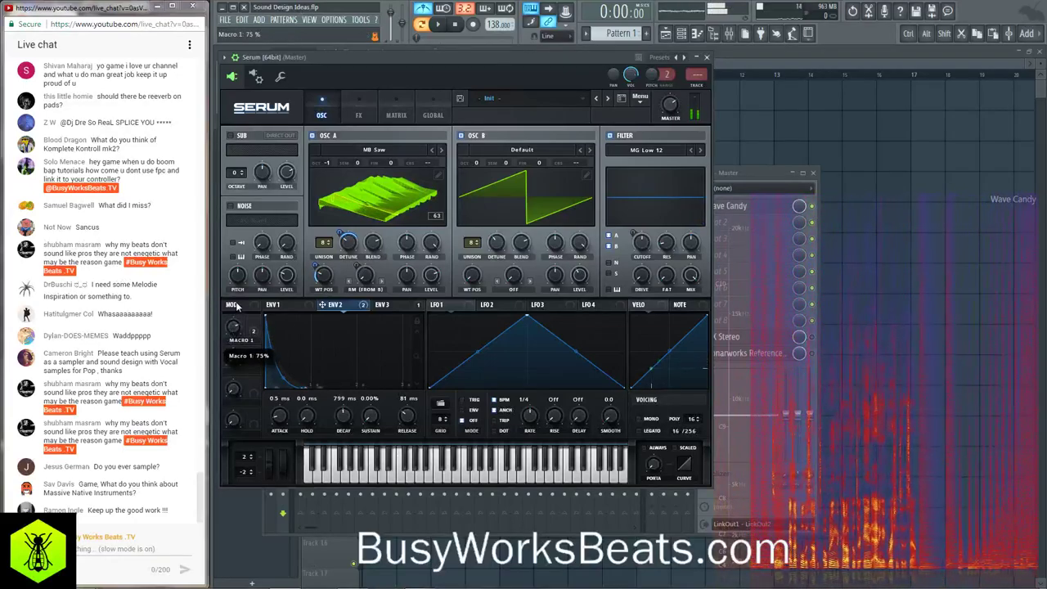
pyautogui.moveTo(641, 242); pyautogui.dragTo(641, 286)
pyautogui.moveTo(233, 331); pyautogui.dragTo(227, 279)
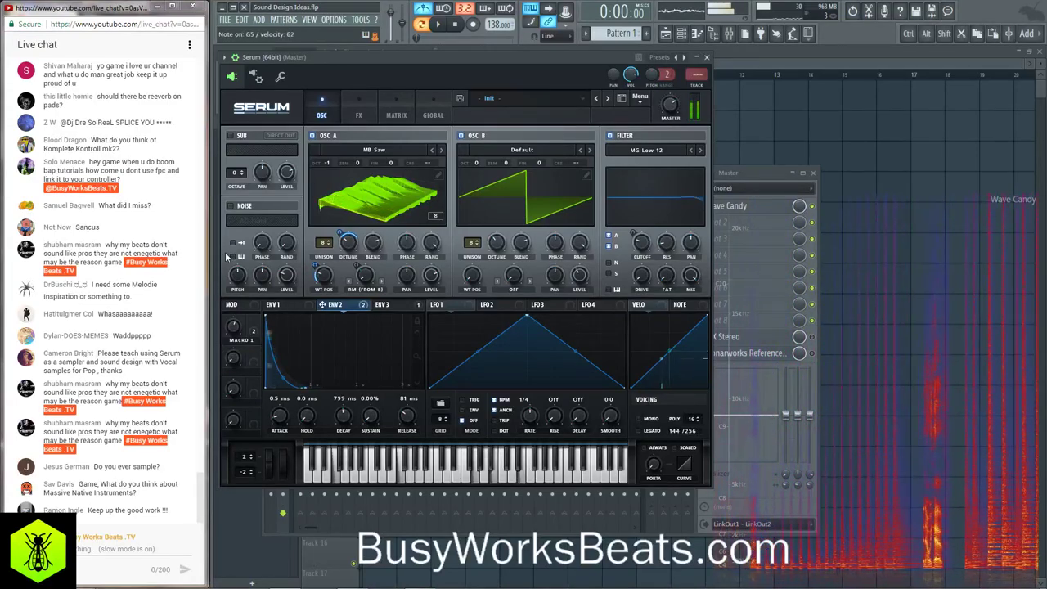
# - Check which destinations are assigned to Macro 1
pyautogui.rightClick(254, 322)
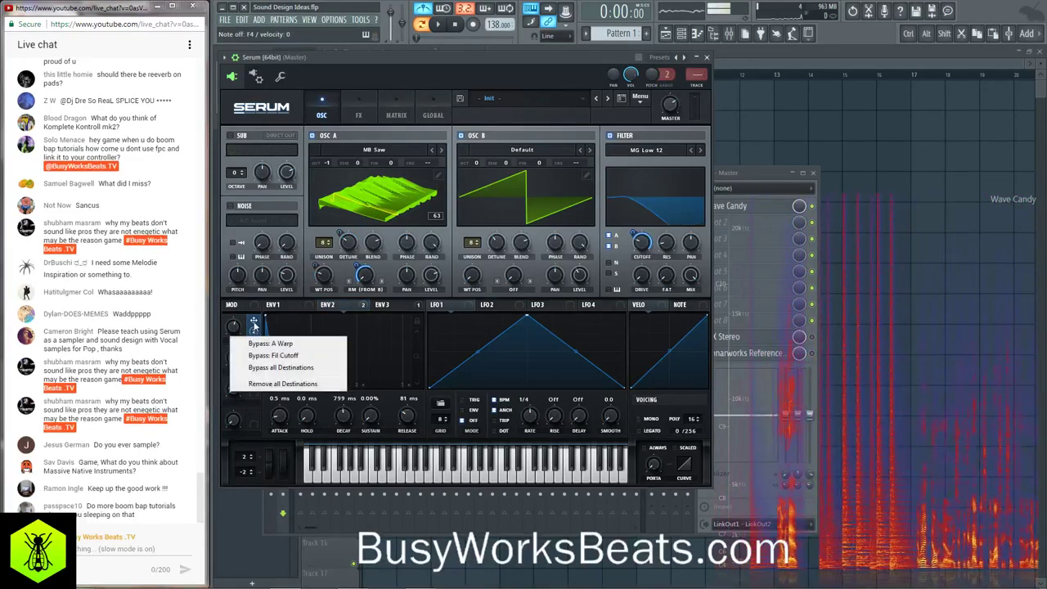
pyautogui.click(255, 327)
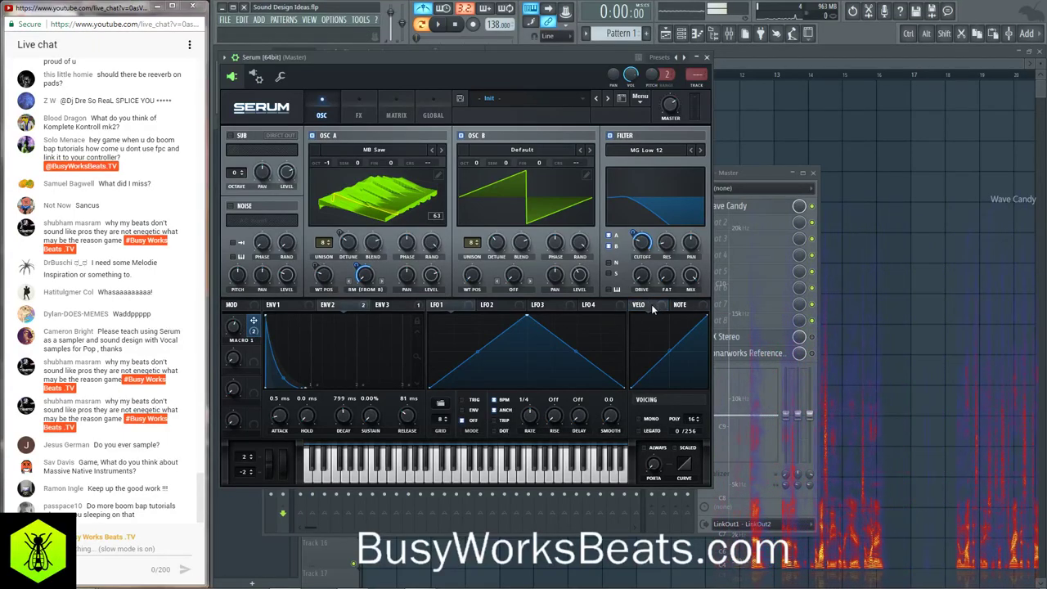
# - Add Velo as a source in the first free modulation matrix row and review its possible destinations, leaving the destination empty
pyautogui.click(395, 116)
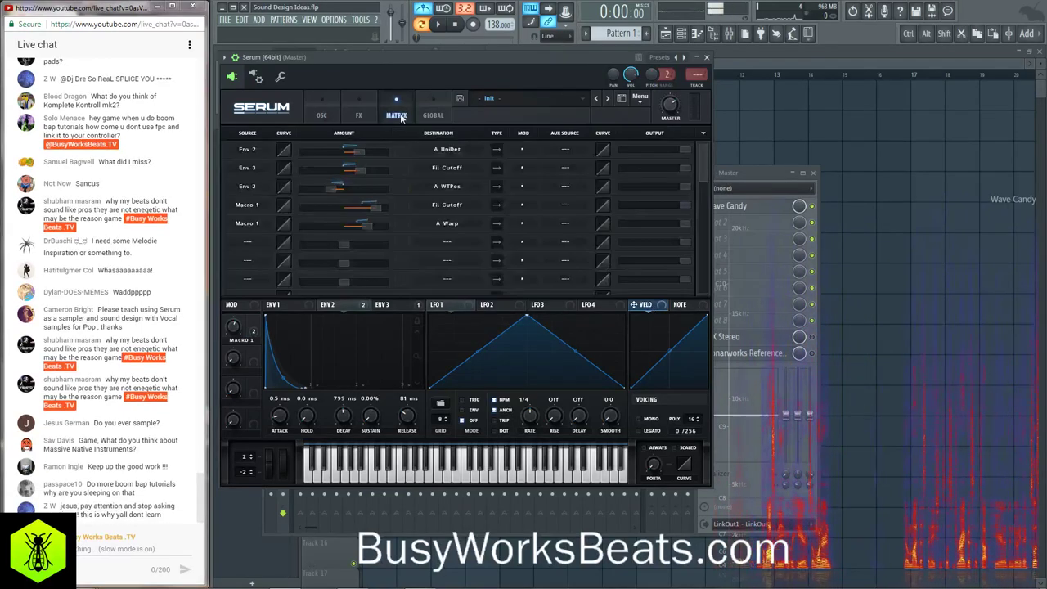
pyautogui.click(248, 241)
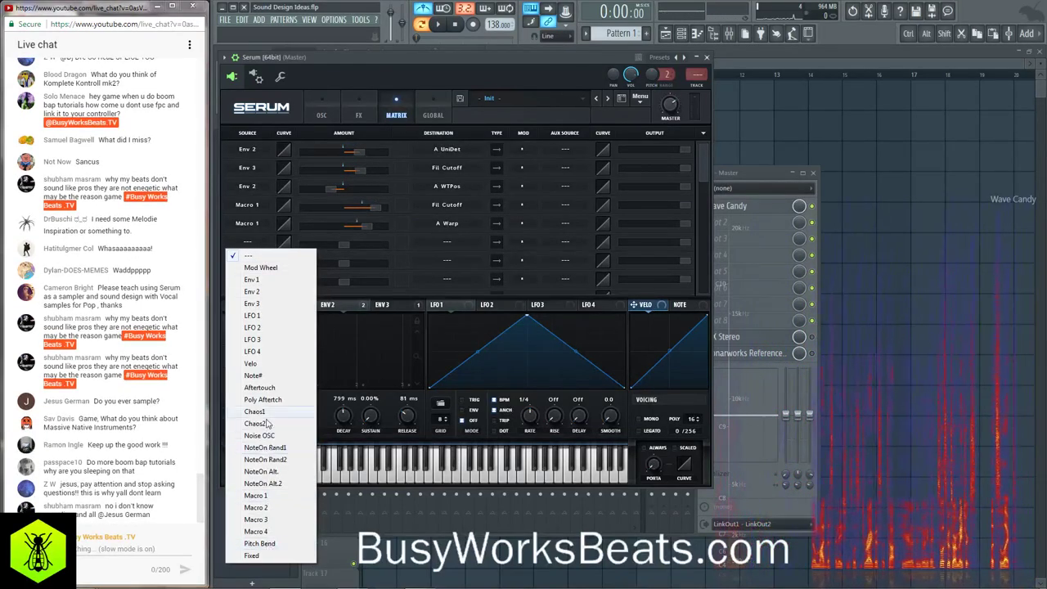
pyautogui.click(260, 363)
pyautogui.click(416, 243)
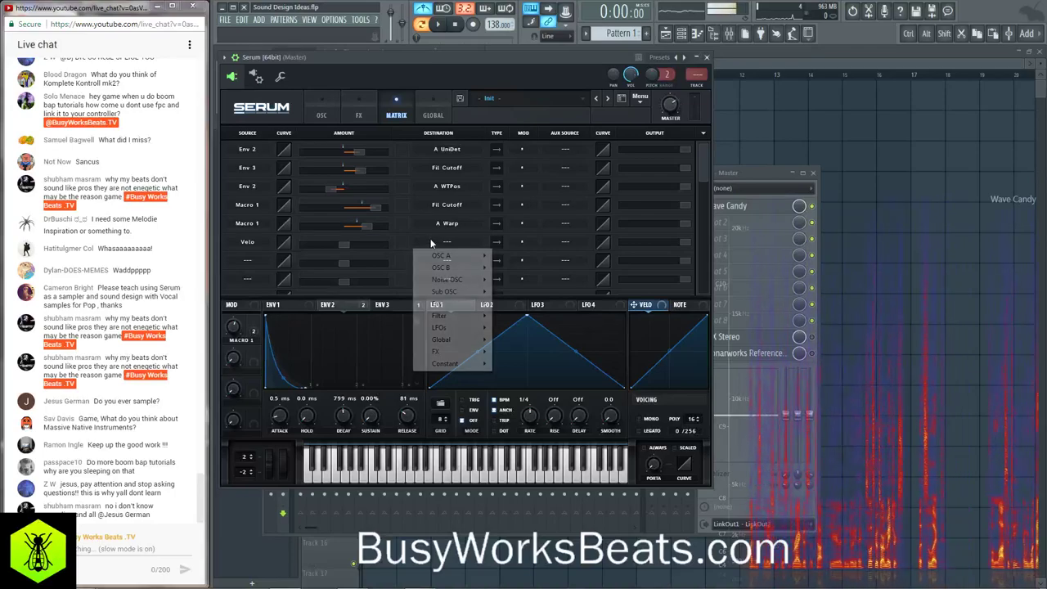
pyautogui.moveTo(453, 357)
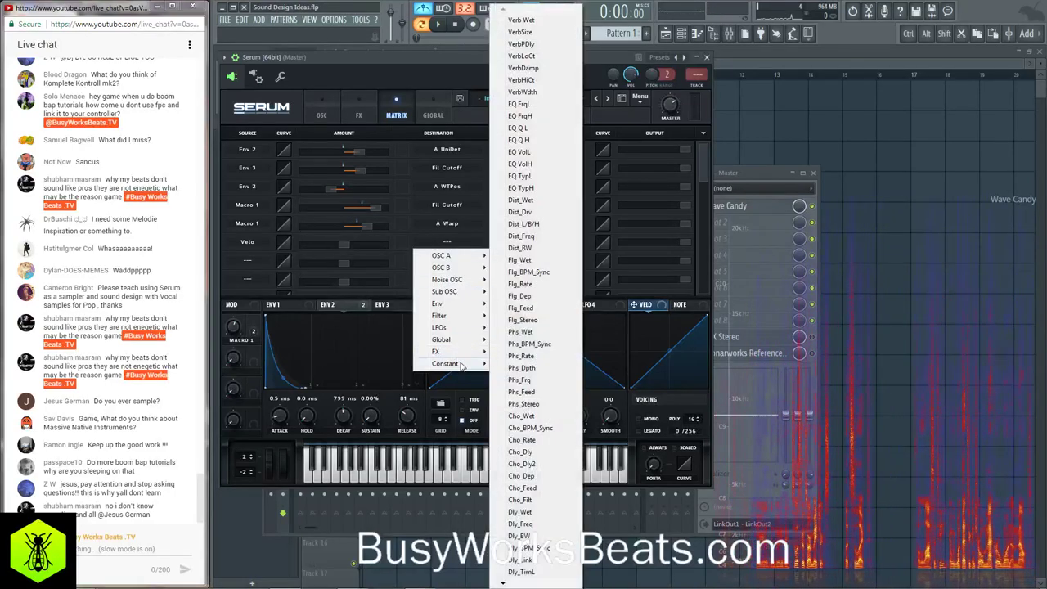
pyautogui.moveTo(456, 321)
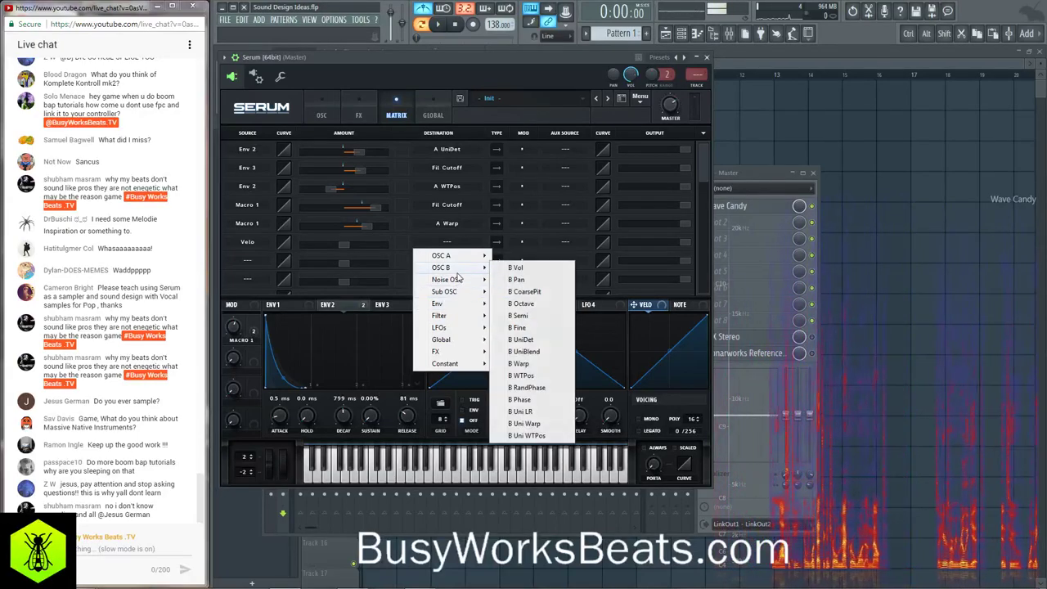
pyautogui.moveTo(458, 262)
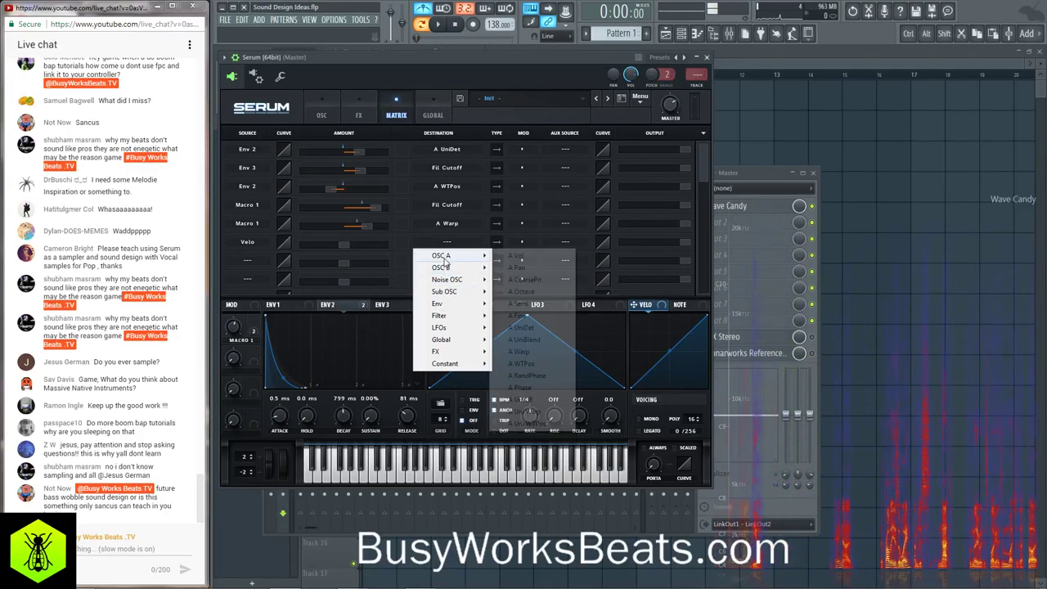
pyautogui.click(323, 113)
pyautogui.click(322, 113)
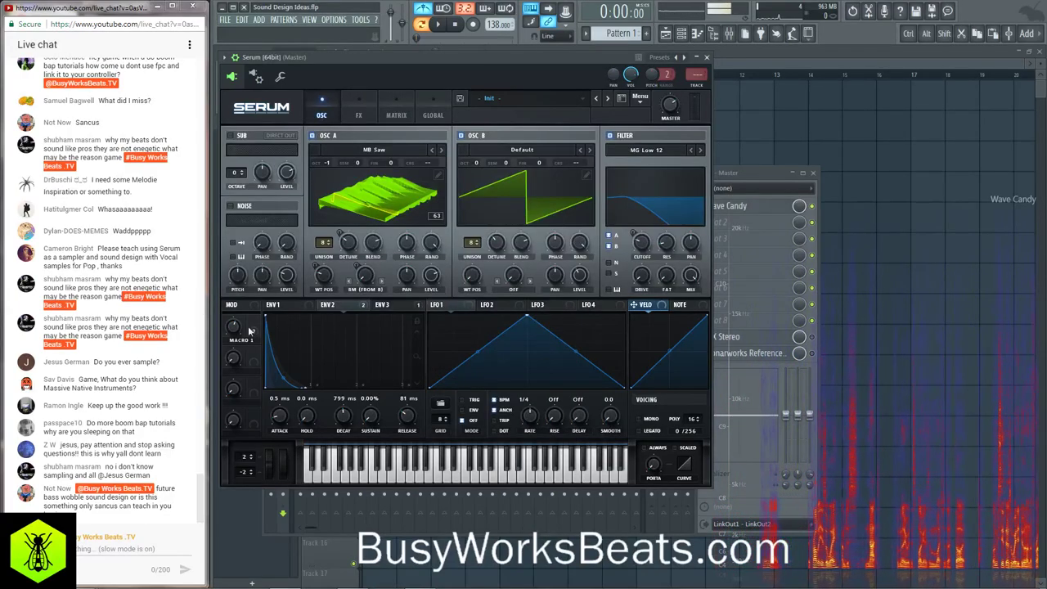
# - Try applying velocity to Macro 1 and sweep the macro down and up while playing notes
pyautogui.moveTo(239, 331); pyautogui.dragTo(236, 328)
pyautogui.moveTo(643, 305); pyautogui.dragTo(249, 331)
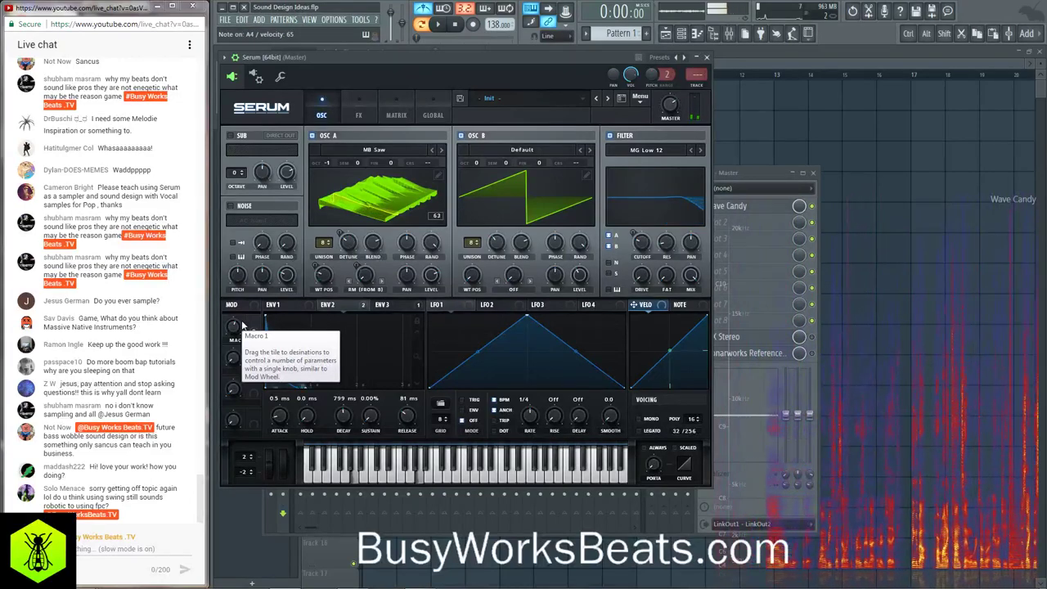
pyautogui.moveTo(238, 326); pyautogui.dragTo(240, 379)
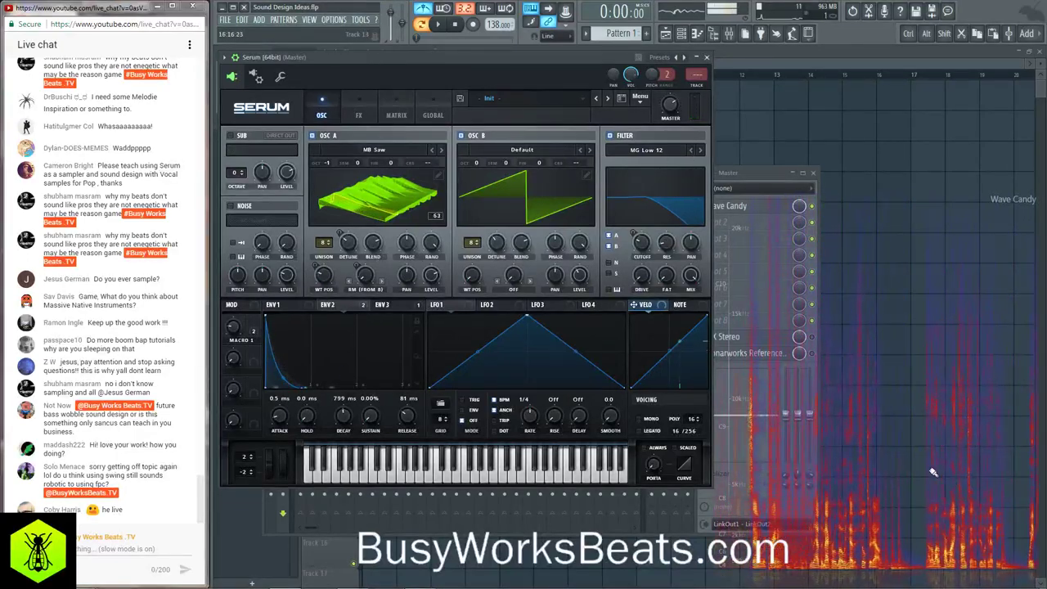
pyautogui.moveTo(233, 330); pyautogui.dragTo(244, 238)
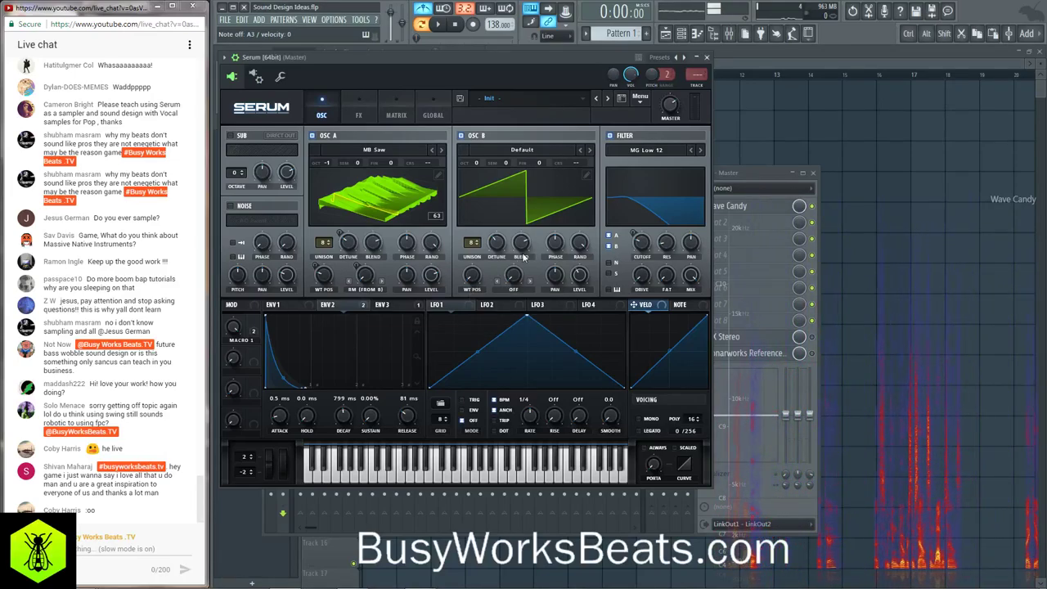
# - Close the synth window and delete the Serum channel from the channel rack
pyautogui.click(706, 57)
pyautogui.rightClick(294, 94)
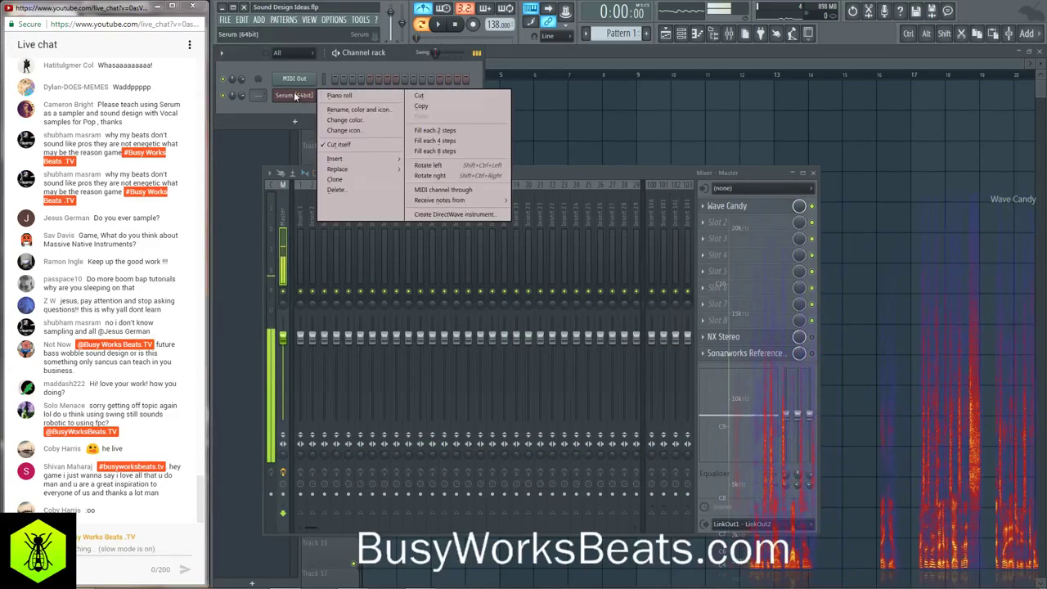
pyautogui.press('d')
pyautogui.press('Return')
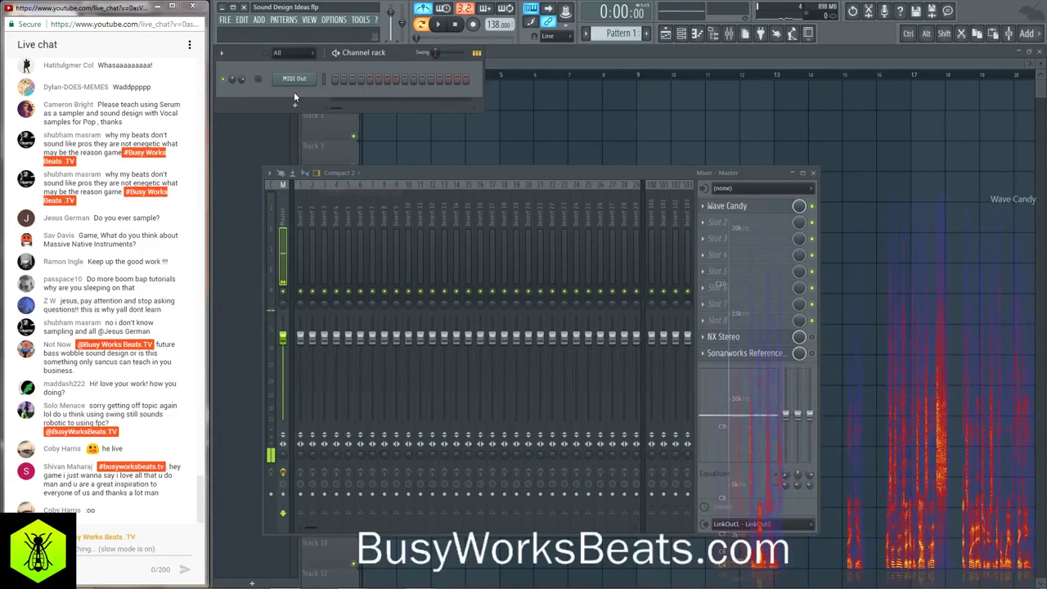
# - Remove Wave Candy from the first effect slot of the master mixer track, and briefly start and stop playback
pyautogui.click(711, 222)
pyautogui.moveTo(709, 223)
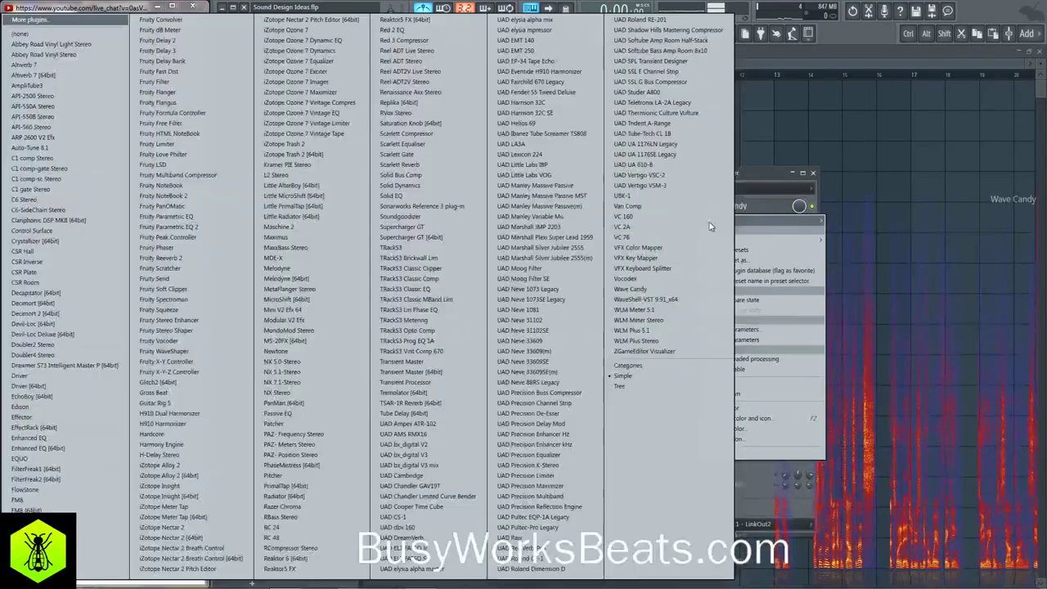
pyautogui.click(86, 35)
pyautogui.click(370, 80)
pyautogui.press('space')
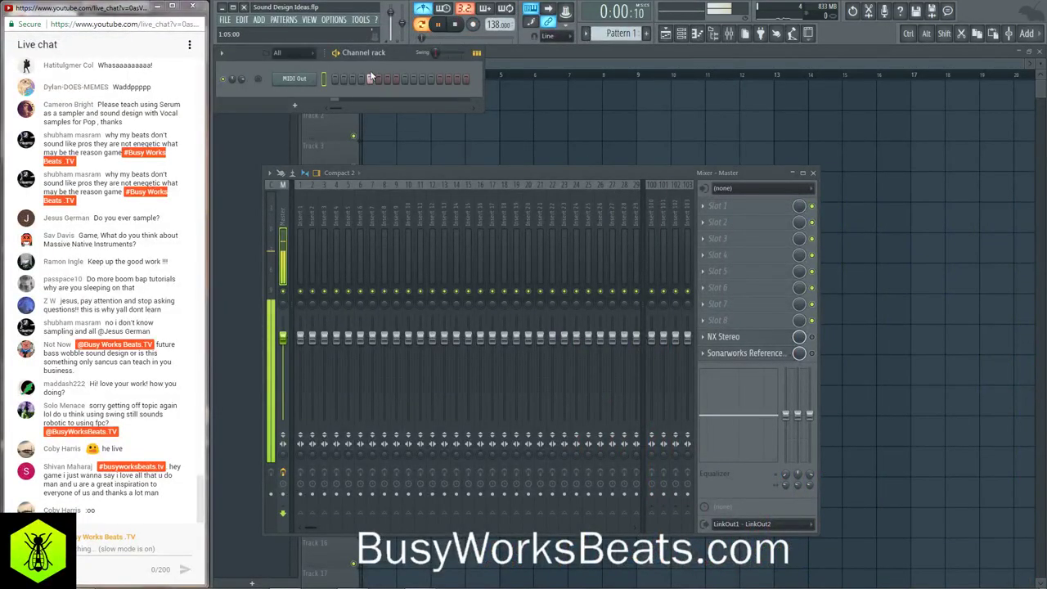
pyautogui.press('space')
# - Add a new Serum [64bit] channel, reposition its window, and view oscillator A's wavetable categories
pyautogui.click(309, 106)
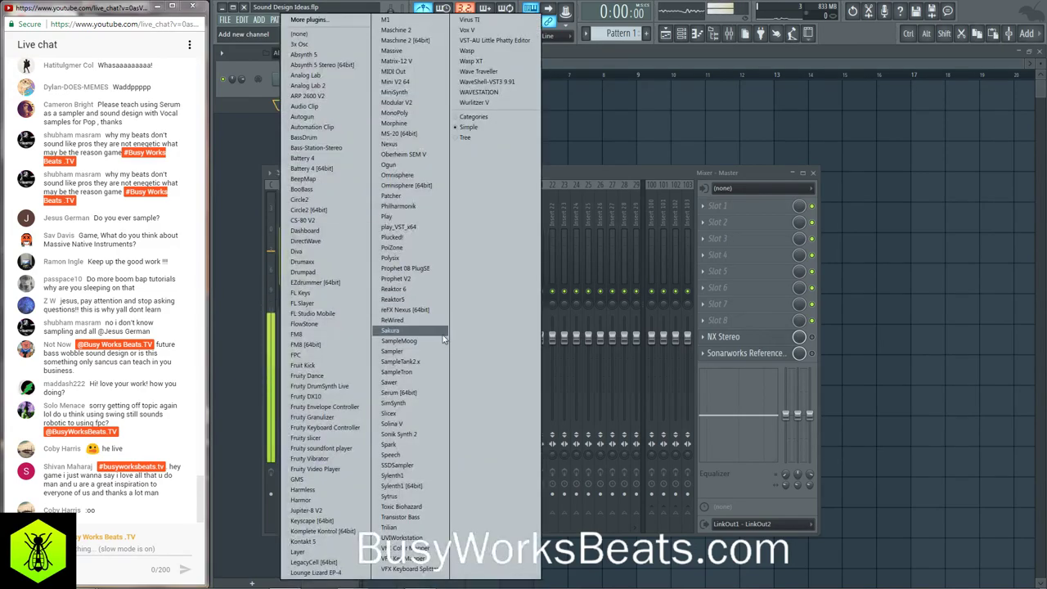
pyautogui.click(413, 393)
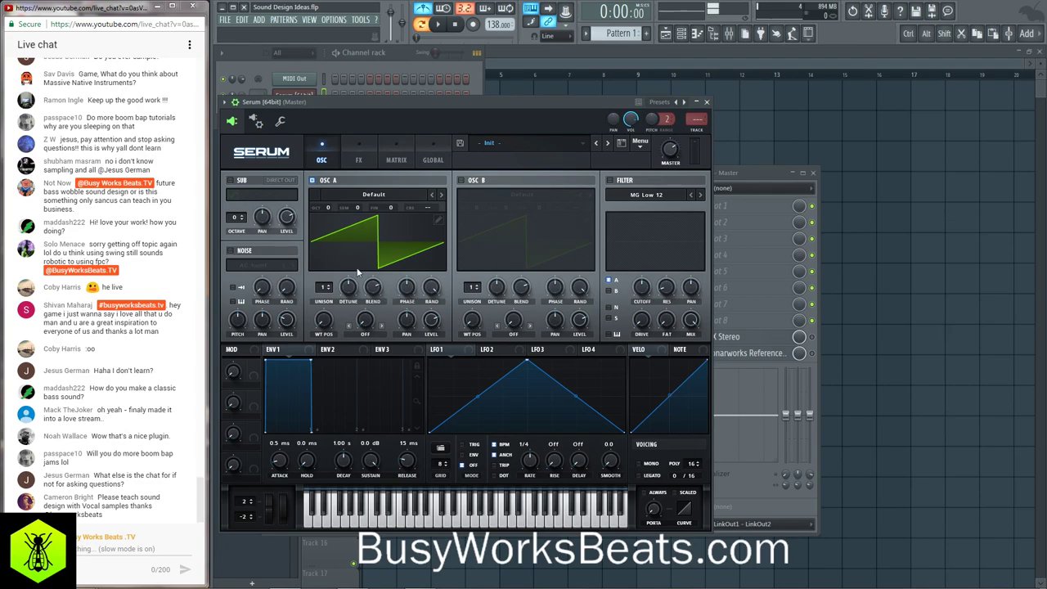
pyautogui.moveTo(387, 106); pyautogui.dragTo(520, 110)
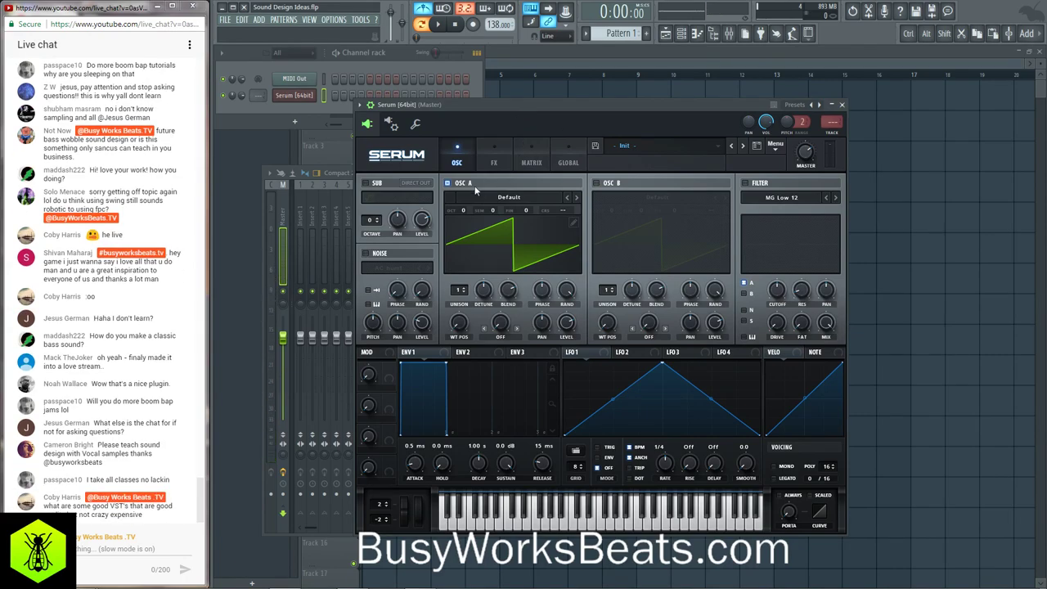
pyautogui.moveTo(463, 106); pyautogui.dragTo(422, 115)
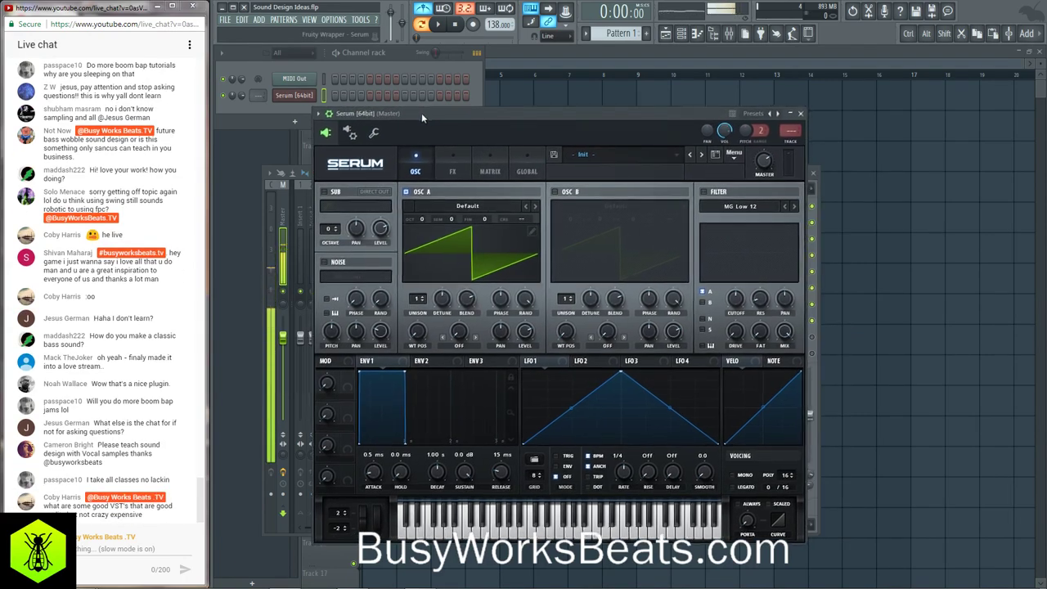
pyautogui.click(455, 207)
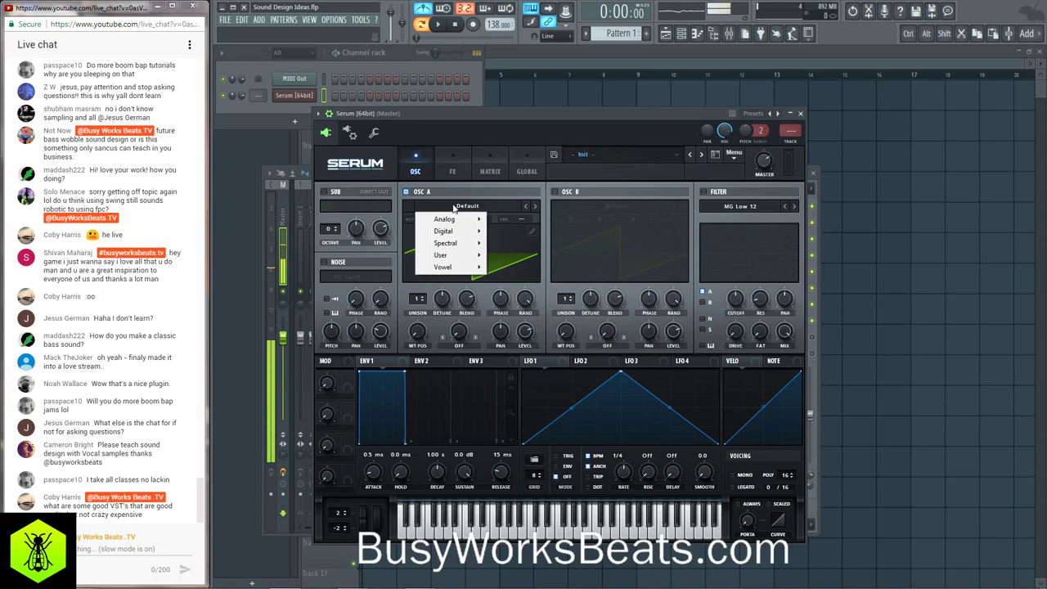
pyautogui.moveTo(458, 245)
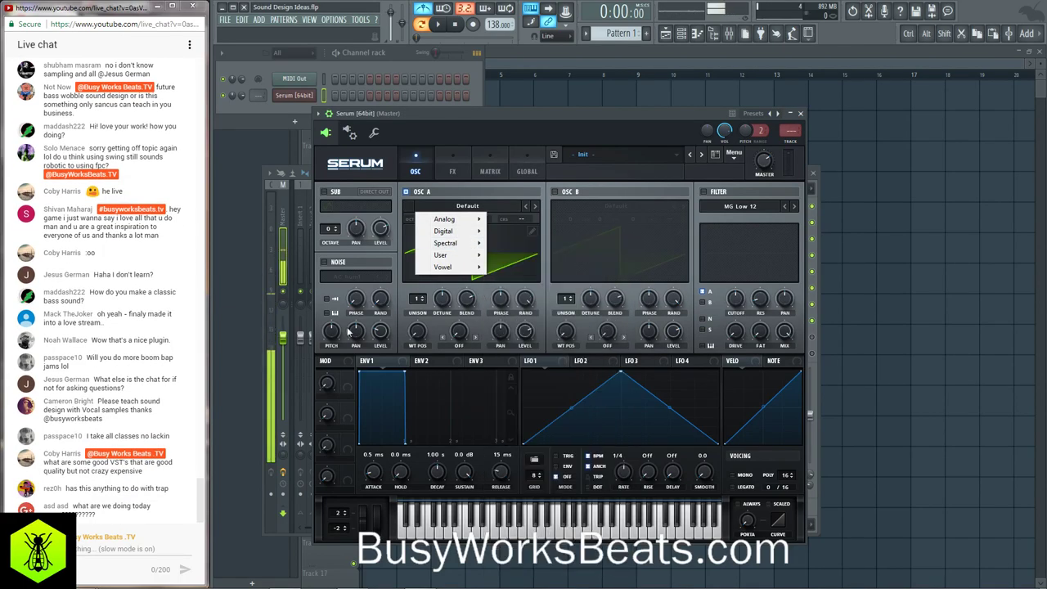
# - Show the sample browser, expand the Vocals folder inside Packs, and preview the Ahh B and Ahh C samples
pyautogui.click(708, 39)
pyautogui.click(712, 35)
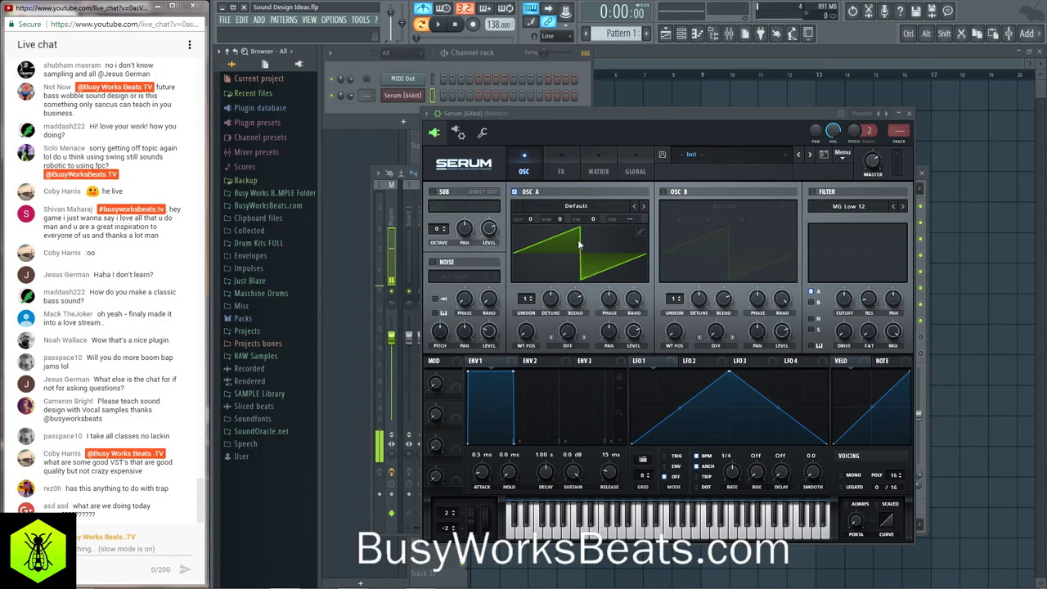
pyautogui.click(249, 319)
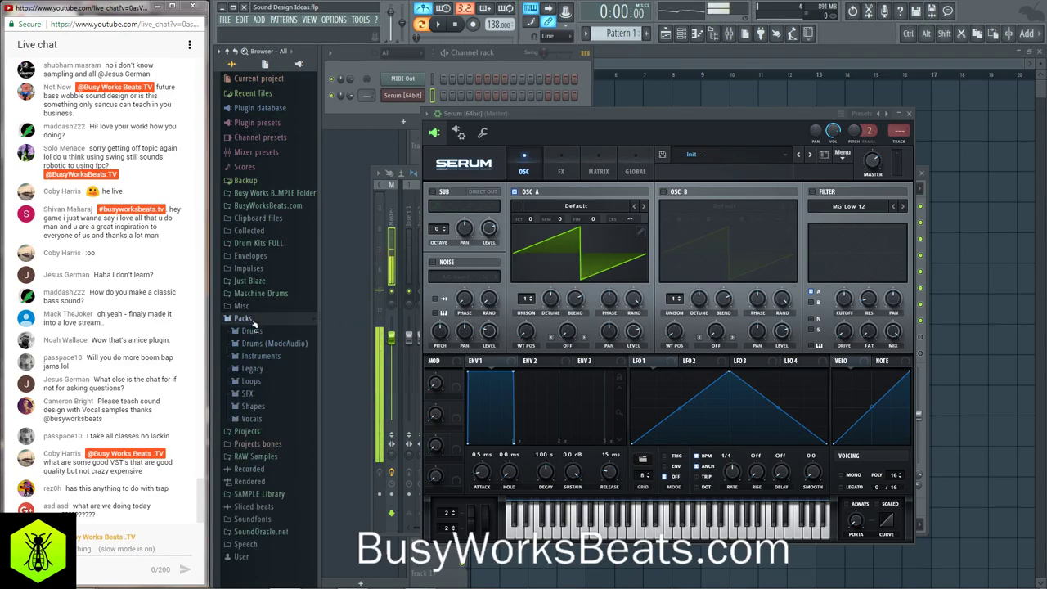
pyautogui.click(252, 418)
pyautogui.click(270, 444)
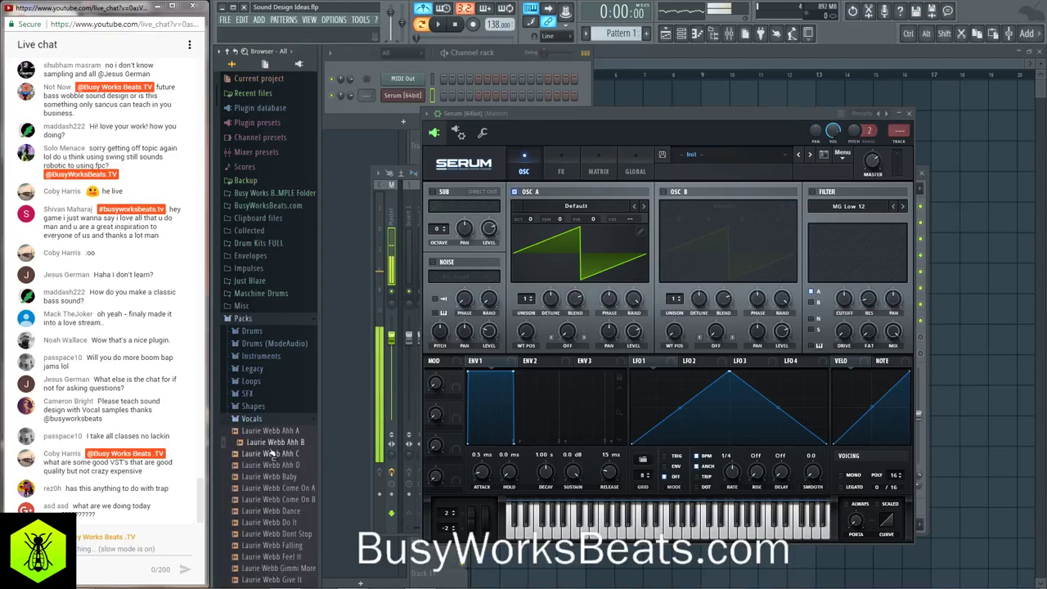
pyautogui.click(273, 455)
# - Import the full Ahh C vocal sample into oscillator A as a wavetable, and toggle oscillator B on and off
pyautogui.moveTo(275, 461); pyautogui.dragTo(570, 250)
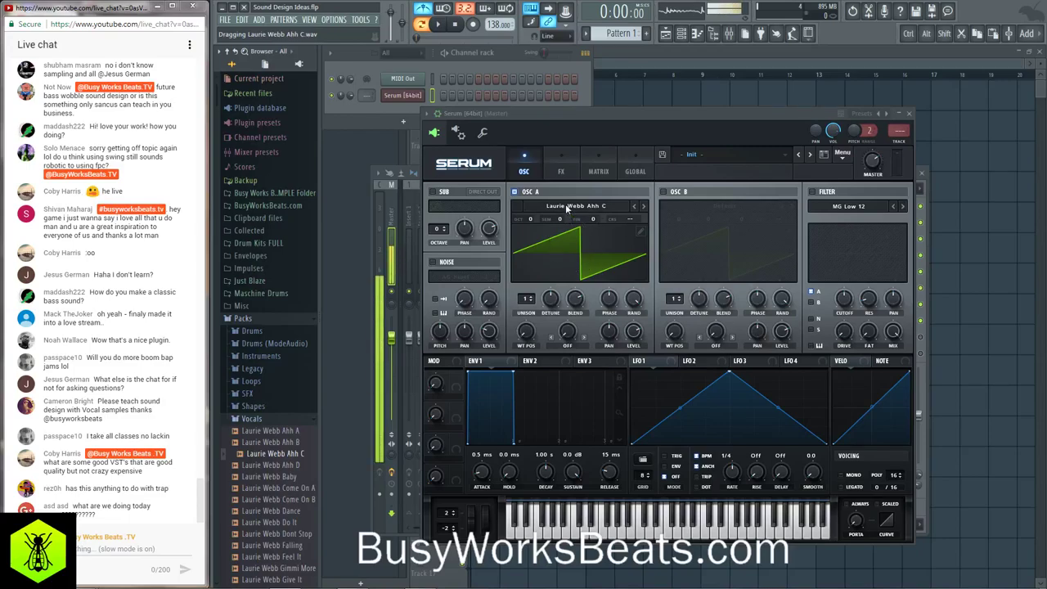
pyautogui.click(579, 251)
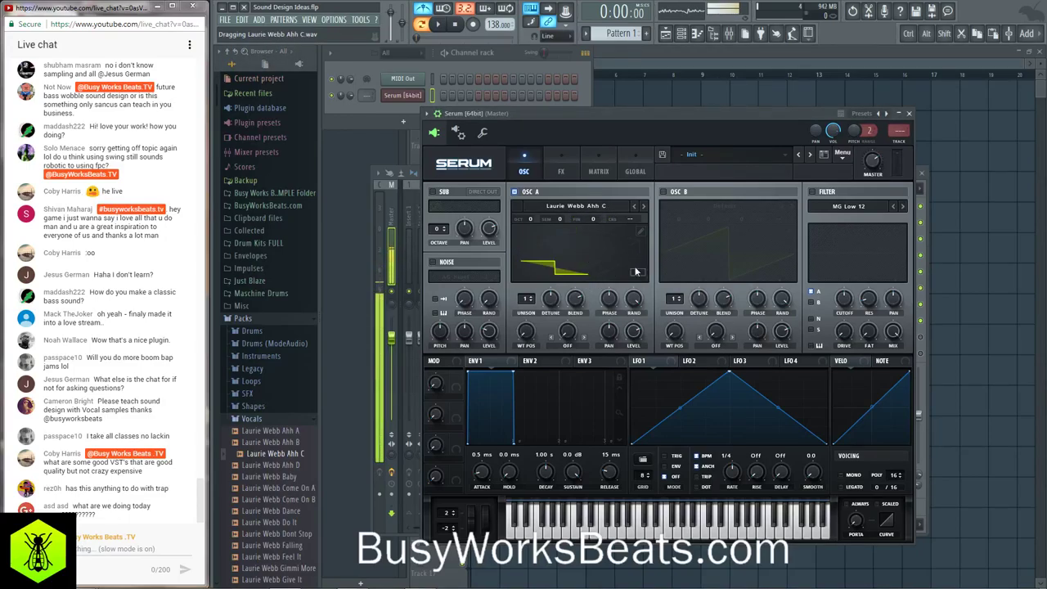
pyautogui.click(664, 193)
pyautogui.click(664, 193)
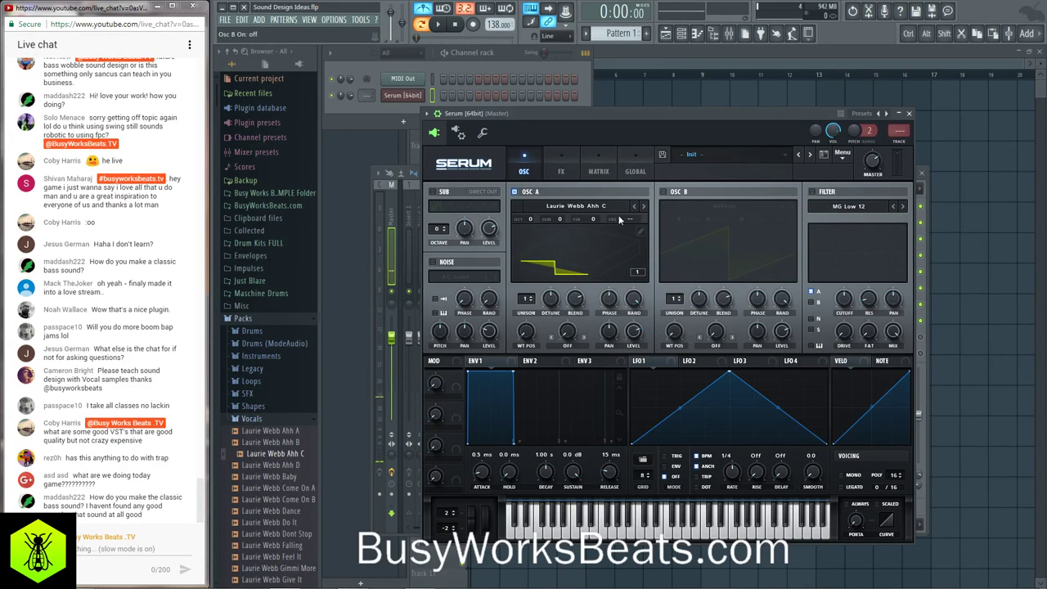
# - Try to load the Ahh C vocal sample through oscillator A's wavetable editor, and close the editor
pyautogui.click(641, 234)
pyautogui.moveTo(275, 453); pyautogui.dragTo(578, 319)
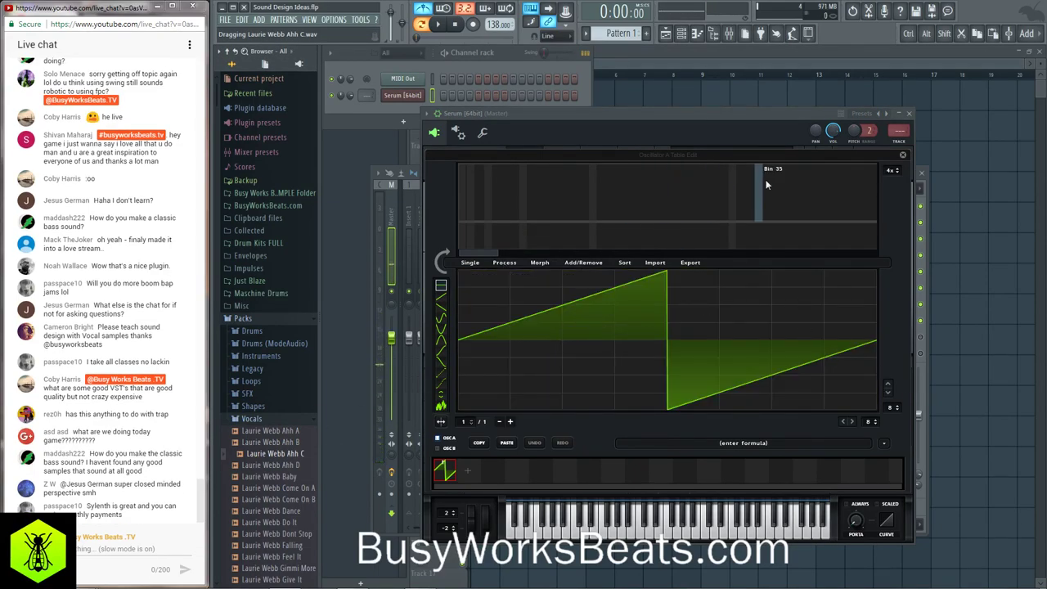
pyautogui.click(904, 154)
# - Load the Ahh C vocal sample into a new sampler channel and open its waveform for editing in Edison
pyautogui.click(277, 455)
pyautogui.rightClick(277, 455)
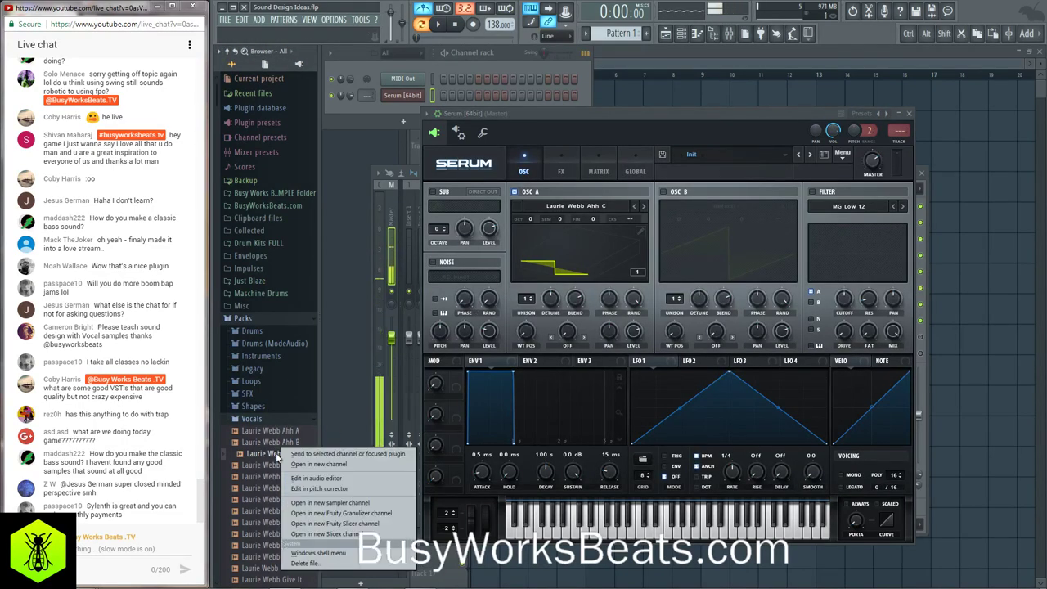
pyautogui.click(311, 457)
pyautogui.rightClick(467, 312)
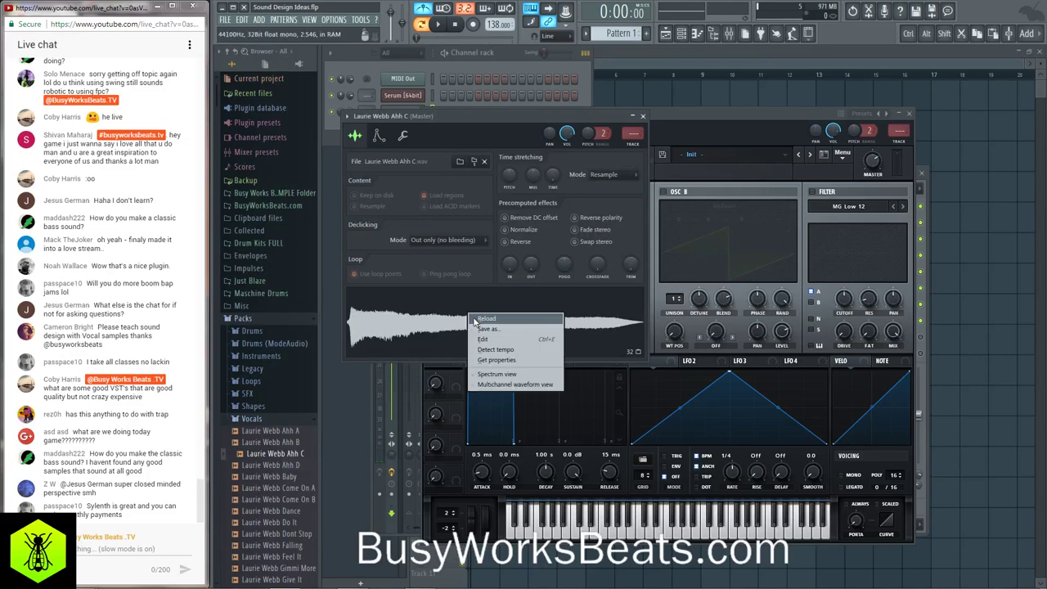
pyautogui.click(482, 339)
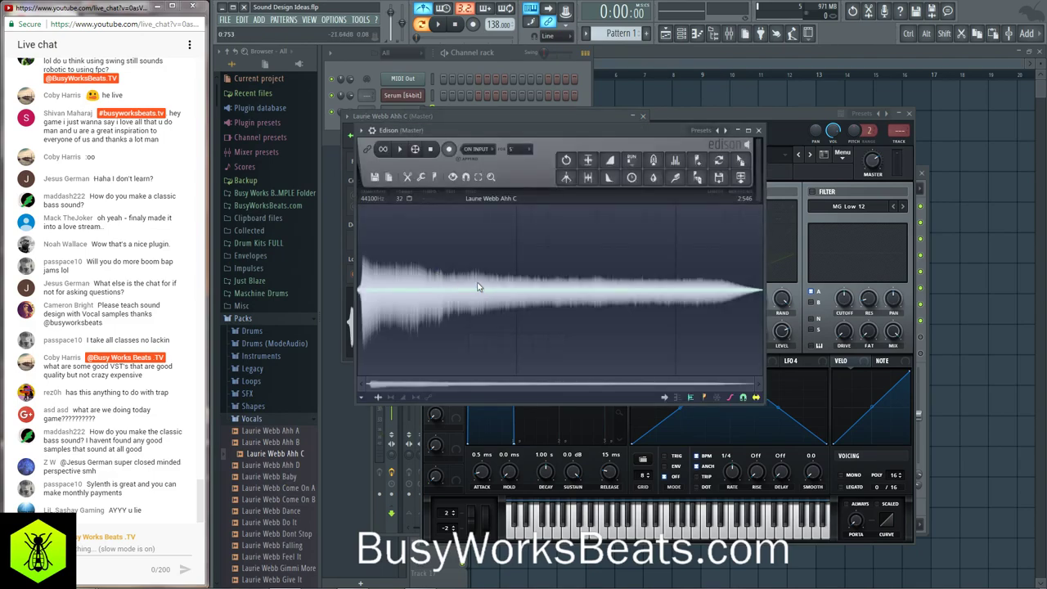
# - Select the middle section of the vocal from about 1:167 to 1:684 and audition it looped
pyautogui.moveTo(538, 280); pyautogui.dragTo(623, 282)
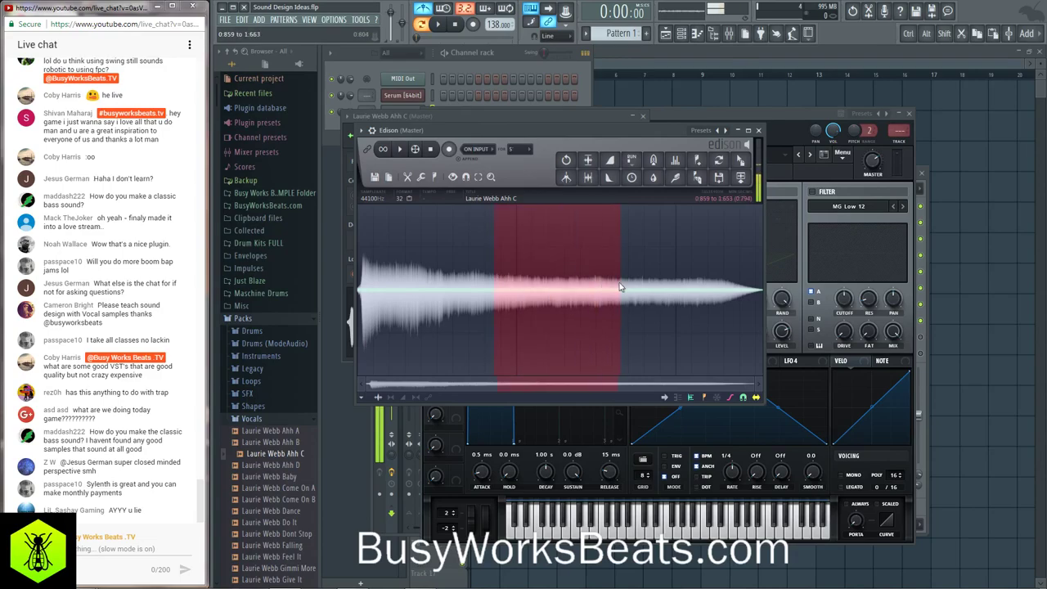
pyautogui.moveTo(539, 293); pyautogui.dragTo(544, 299)
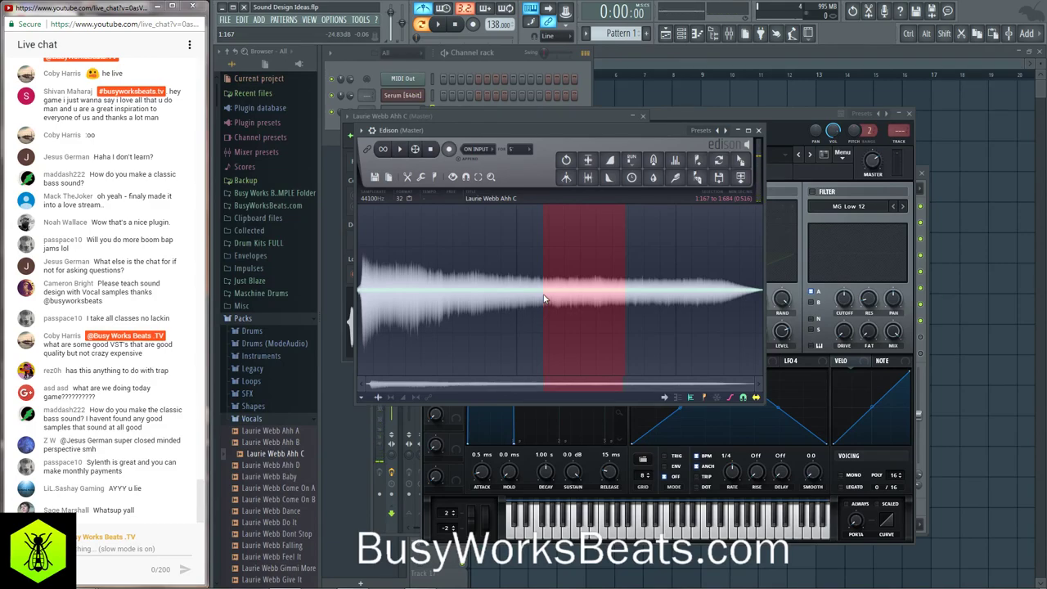
pyautogui.click(401, 149)
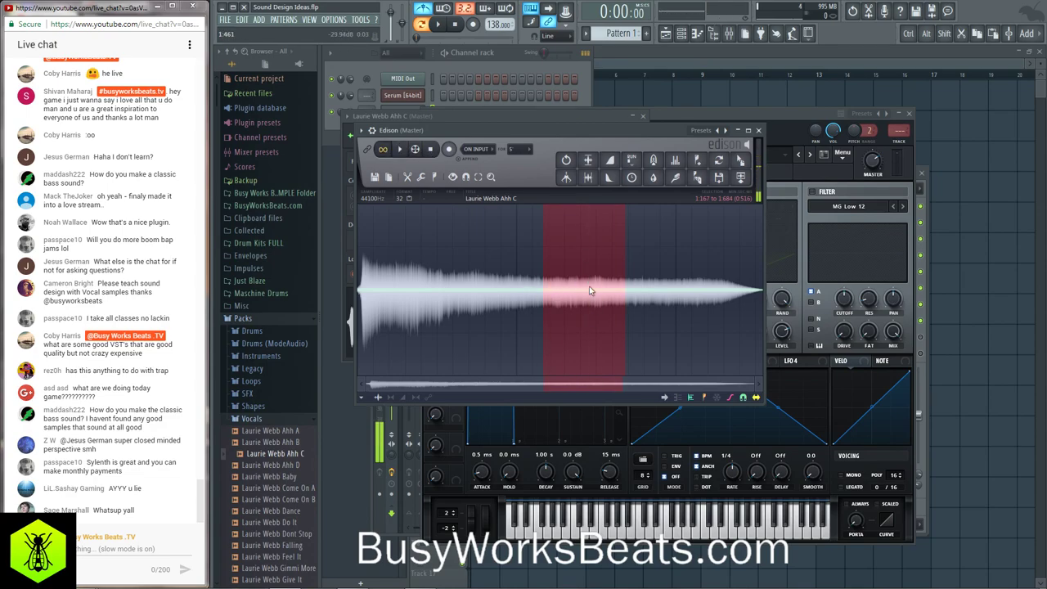
# - Send the selected section back to the sampler channel and import the trimmed sample into oscillator A with constant framesize (pitch avg)
pyautogui.moveTo(740, 177); pyautogui.dragTo(540, 260)
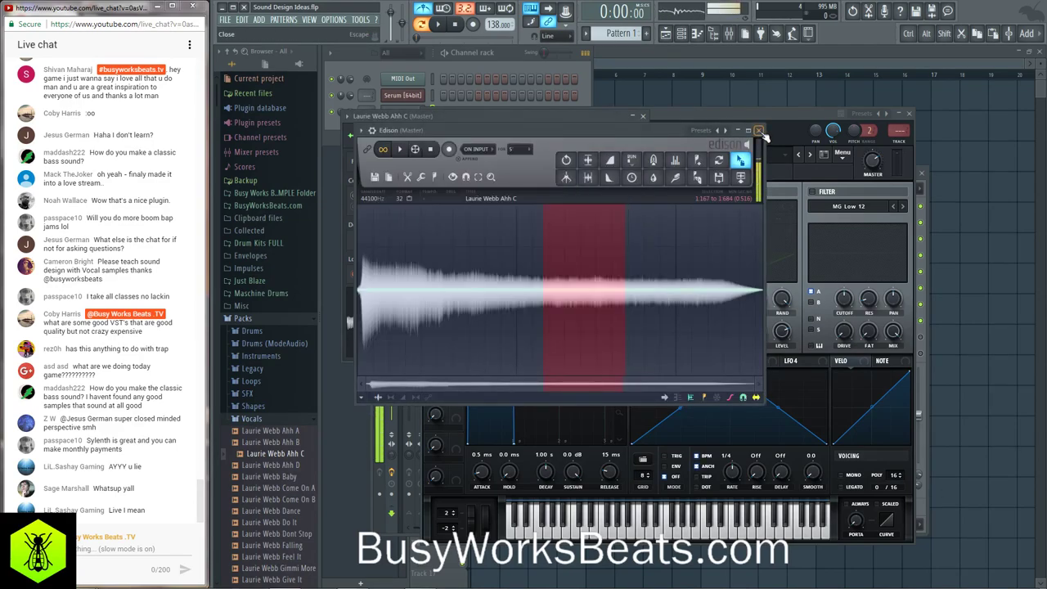
pyautogui.click(759, 130)
pyautogui.moveTo(570, 119); pyautogui.dragTo(424, 156)
pyautogui.moveTo(416, 360); pyautogui.dragTo(585, 259)
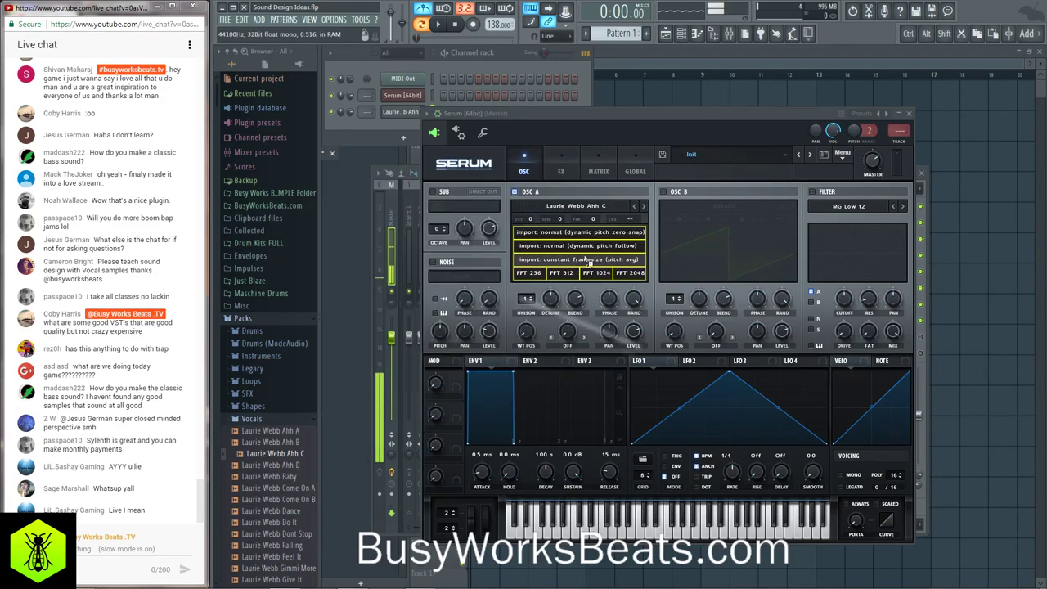
# - Finish the constant framesize (pitch avg) import into oscillator A, close the sampler window, and try out the wavetable position
pyautogui.click(586, 260)
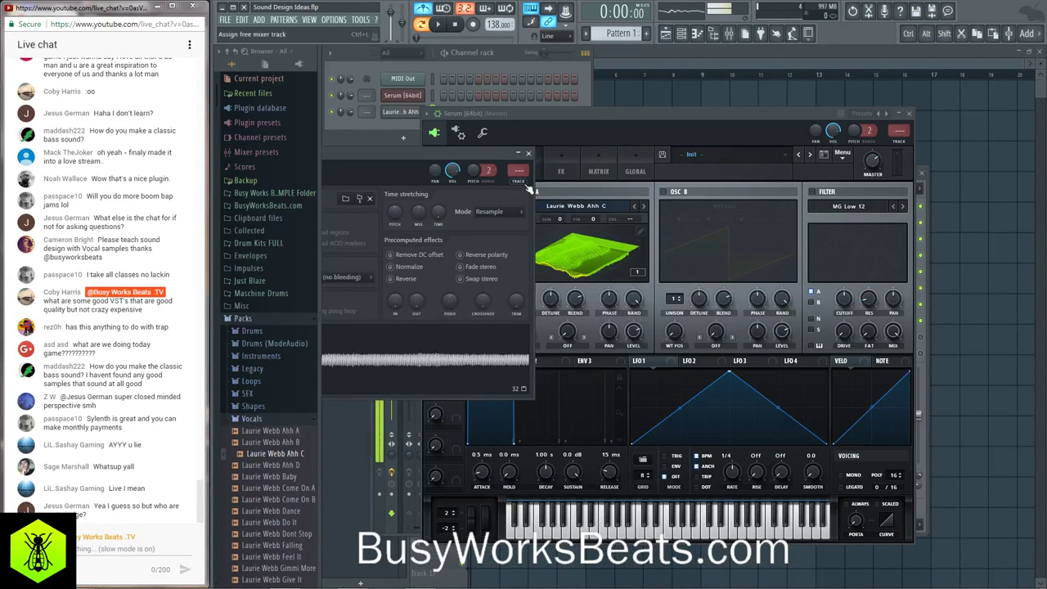
pyautogui.click(529, 155)
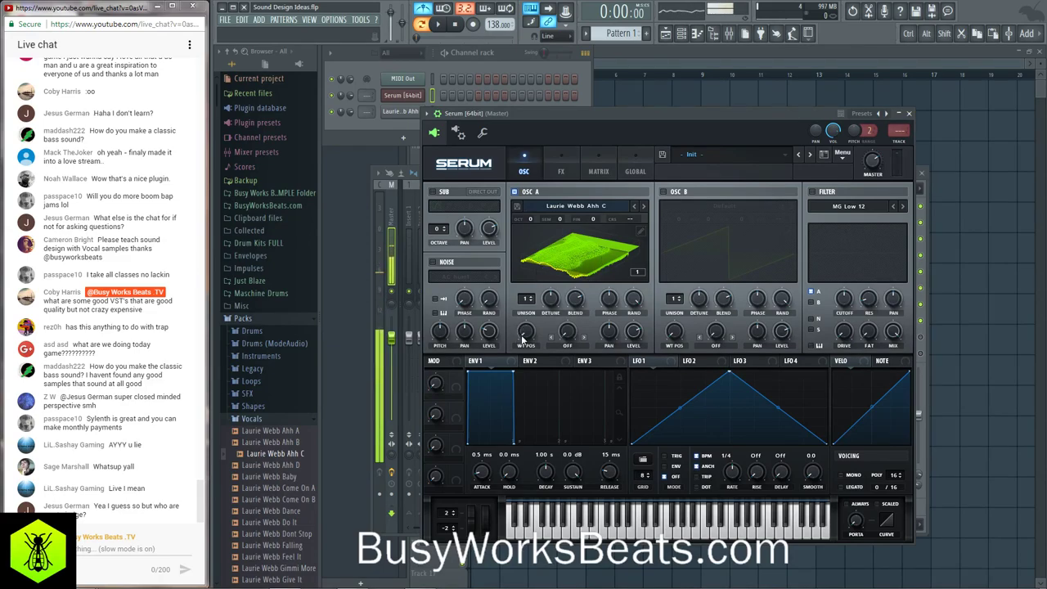
pyautogui.moveTo(524, 339)
pyautogui.mouseDown()
pyautogui.moveTo(528, 305)
pyautogui.moveTo(531, 356)
pyautogui.mouseUp()
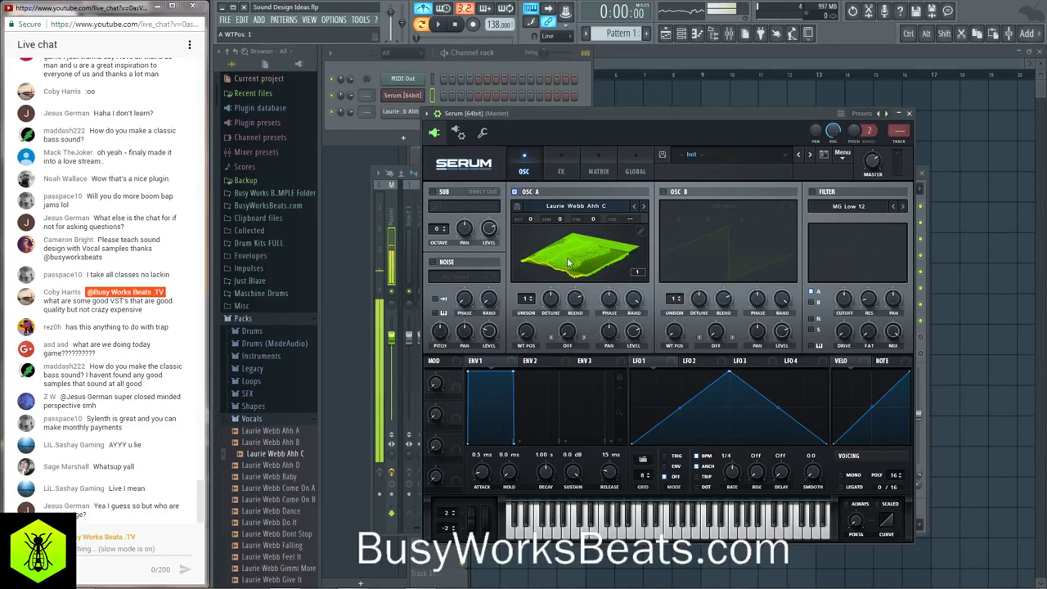
pyautogui.moveTo(526, 330)
pyautogui.mouseDown()
pyautogui.moveTo(529, 256)
pyautogui.moveTo(520, 350)
pyautogui.mouseUp()
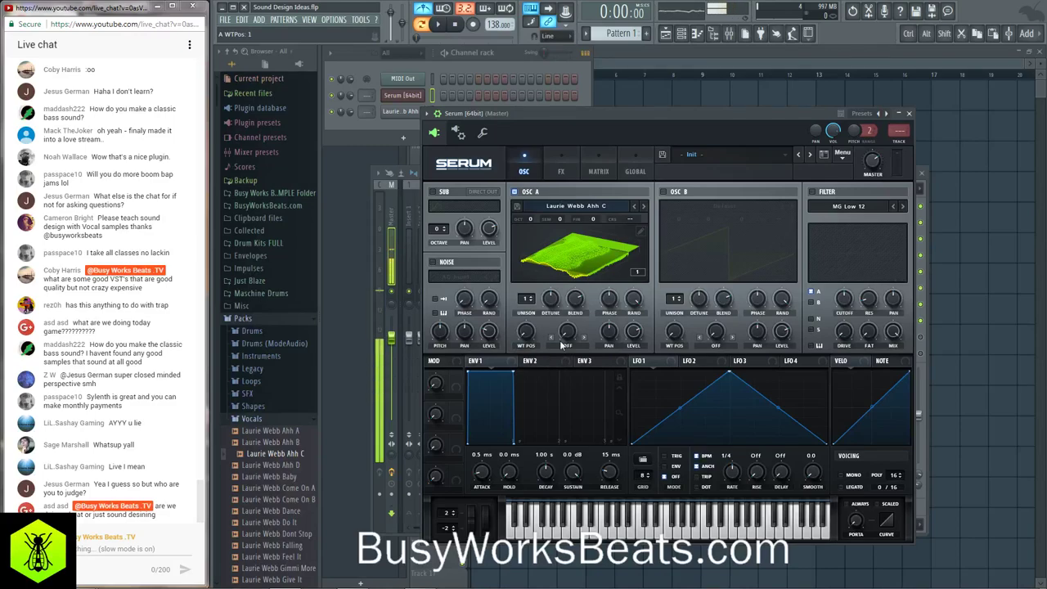
# - Set Envelope 2's sustain to 0% and assign the envelope to oscillator A's wavetable position
pyautogui.click(530, 361)
pyautogui.moveTo(571, 490); pyautogui.dragTo(571, 494)
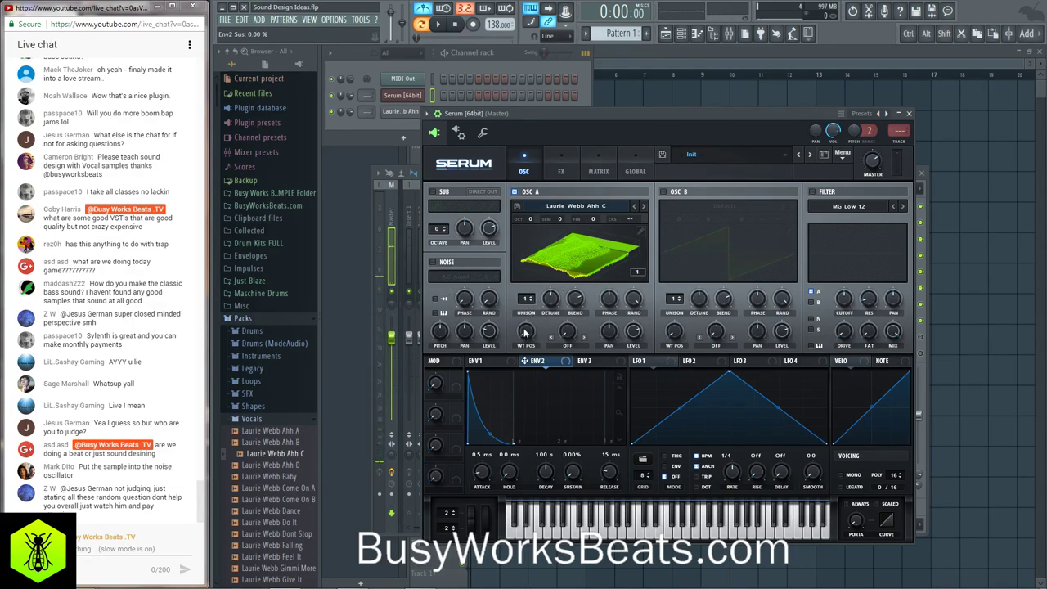
pyautogui.moveTo(525, 330); pyautogui.dragTo(518, 348)
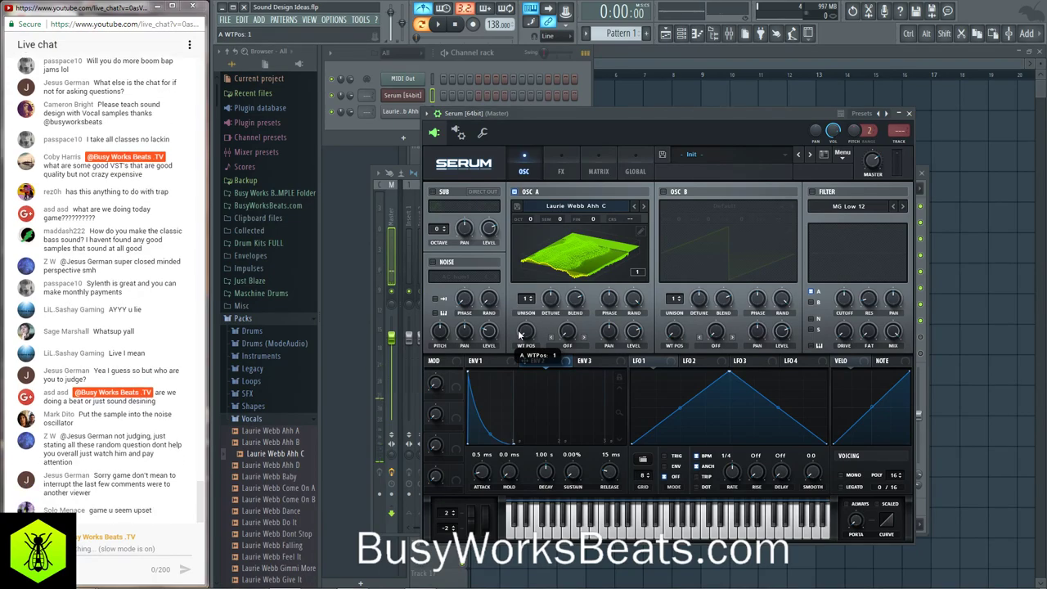
pyautogui.moveTo(519, 331); pyautogui.dragTo(538, 362)
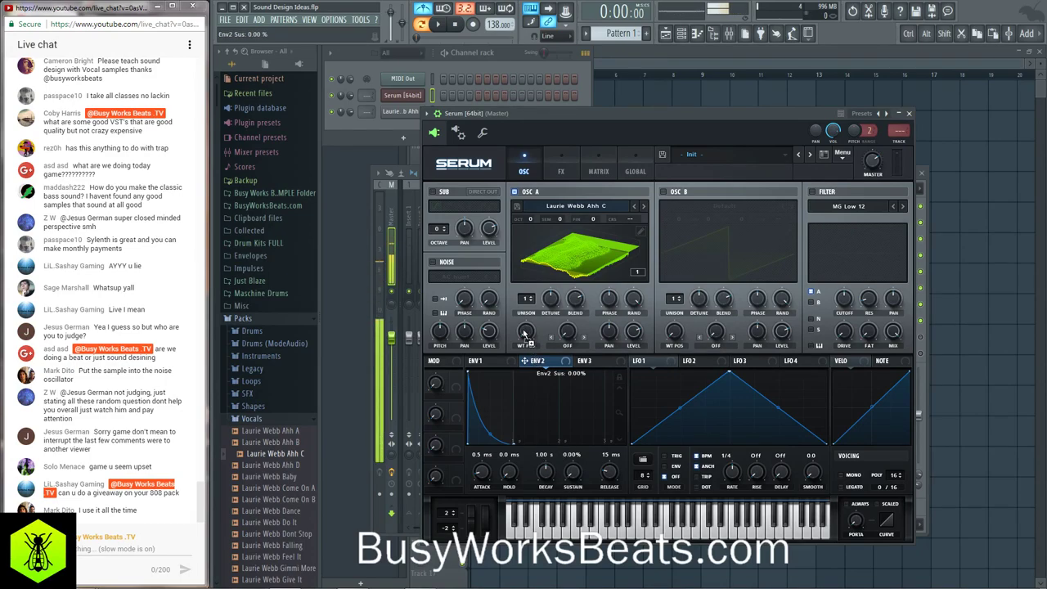
pyautogui.scroll(2, 522, 331)
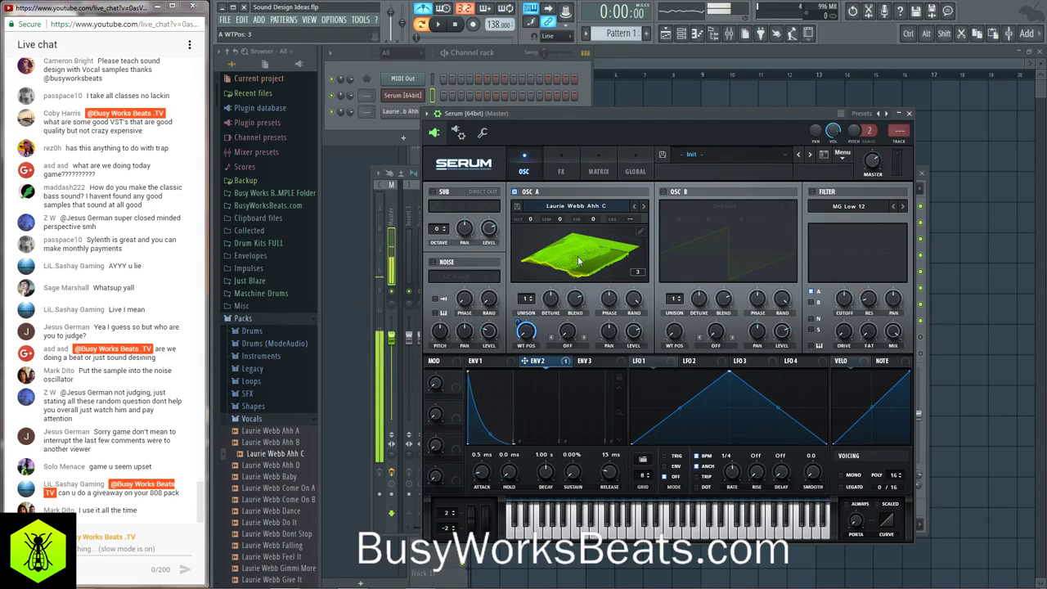
# - Set oscillator A's wavetable position to 162 and adjust Envelope 2's modulation depth on it
pyautogui.moveTo(529, 337); pyautogui.dragTo(546, 213)
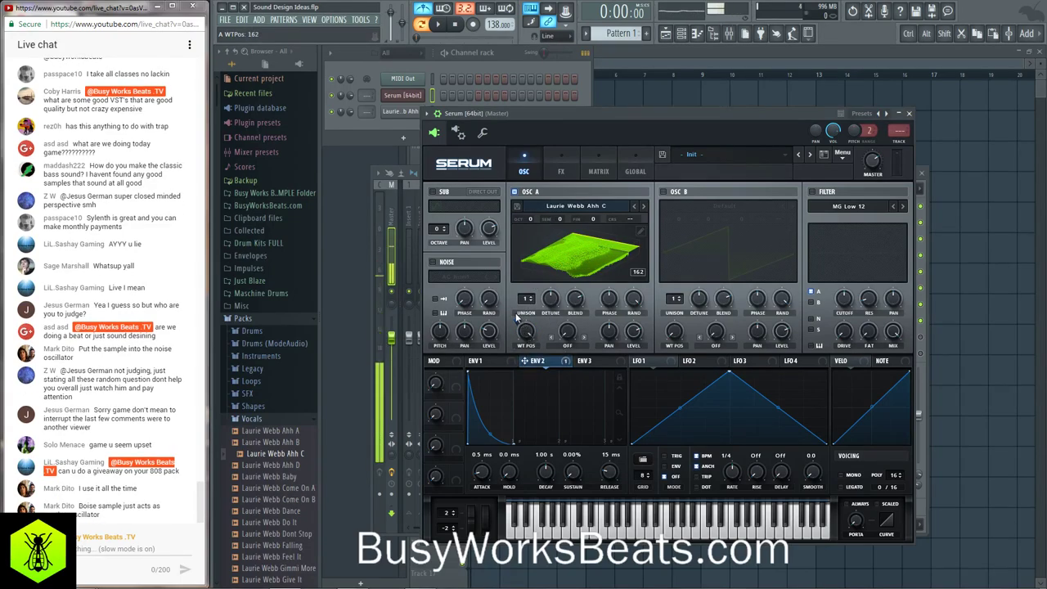
pyautogui.moveTo(517, 321); pyautogui.dragTo(513, 343)
pyautogui.moveTo(508, 392); pyautogui.dragTo(507, 450)
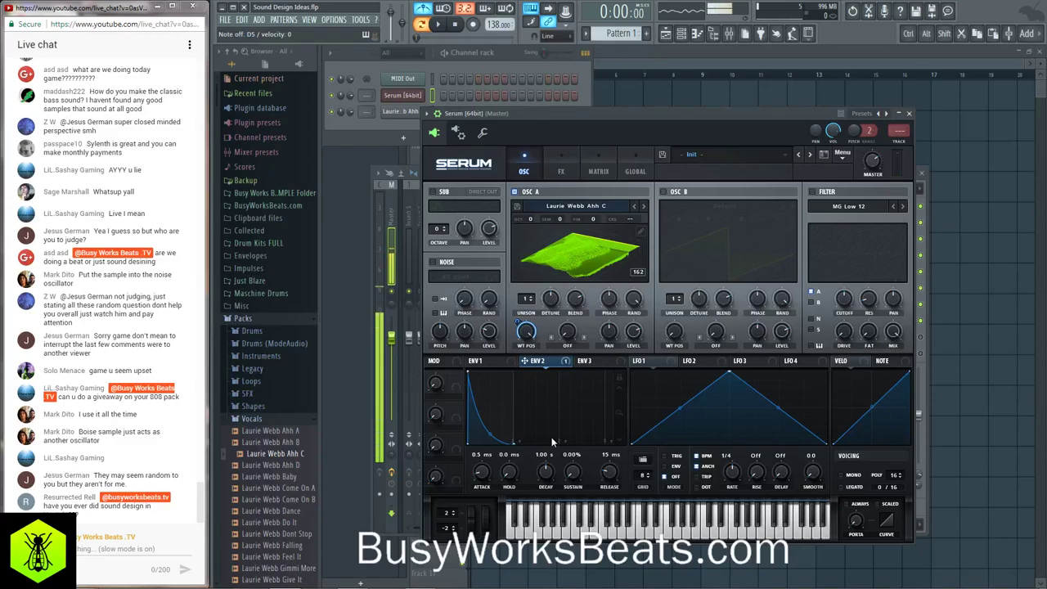
# - Set oscillator A's unison to 2 voices and enable the sub oscillator
pyautogui.click(532, 298)
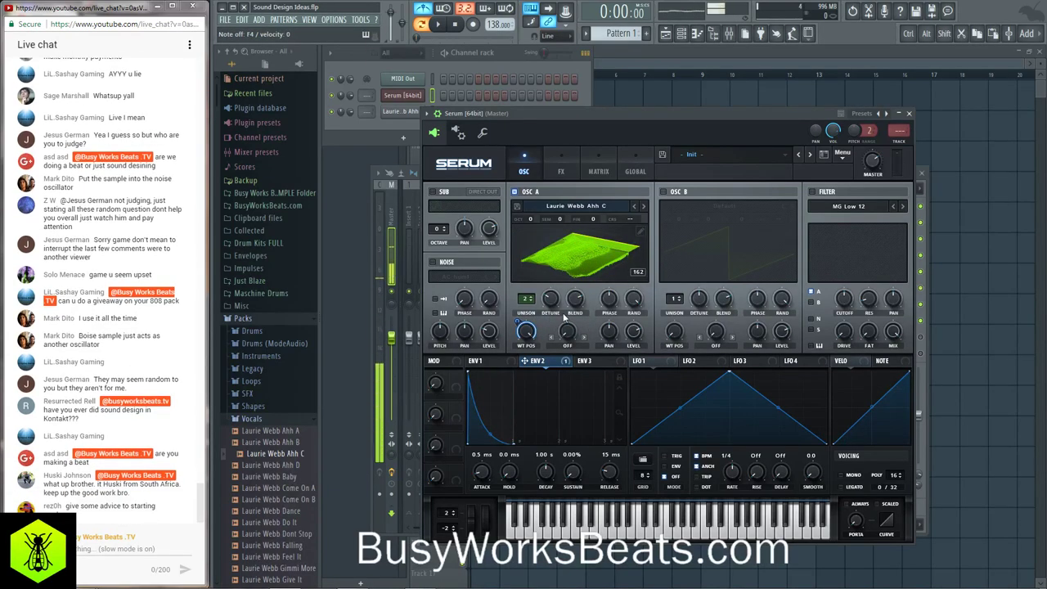
pyautogui.click(433, 192)
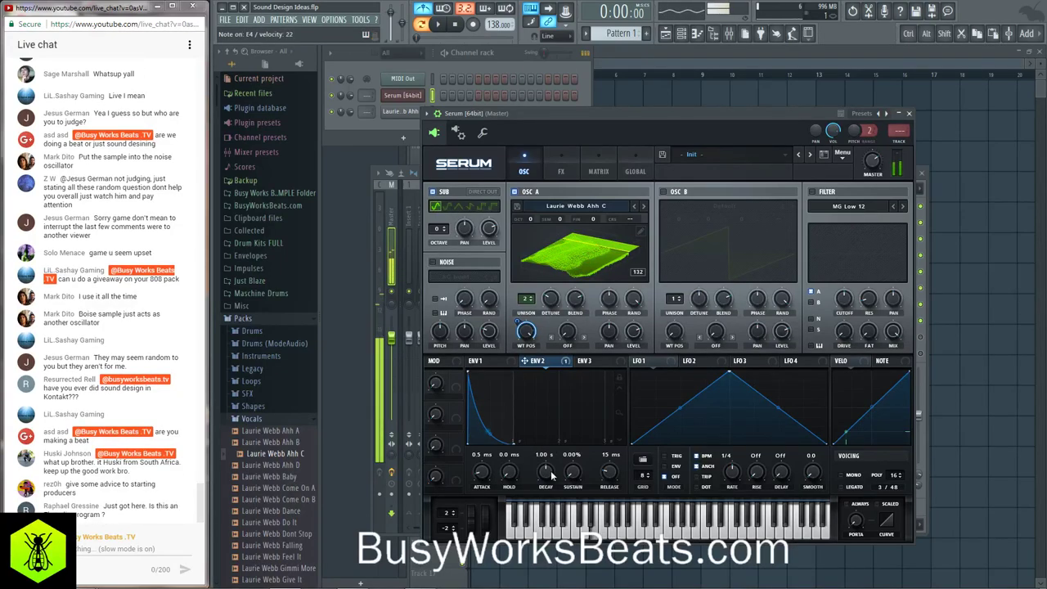
# - Shape Envelope 3 with a 763 ms decay and 0% sustain, and assign it to the sub oscillator's level
pyautogui.click(498, 360)
pyautogui.moveTo(574, 477); pyautogui.dragTo(566, 337)
pyautogui.click(589, 363)
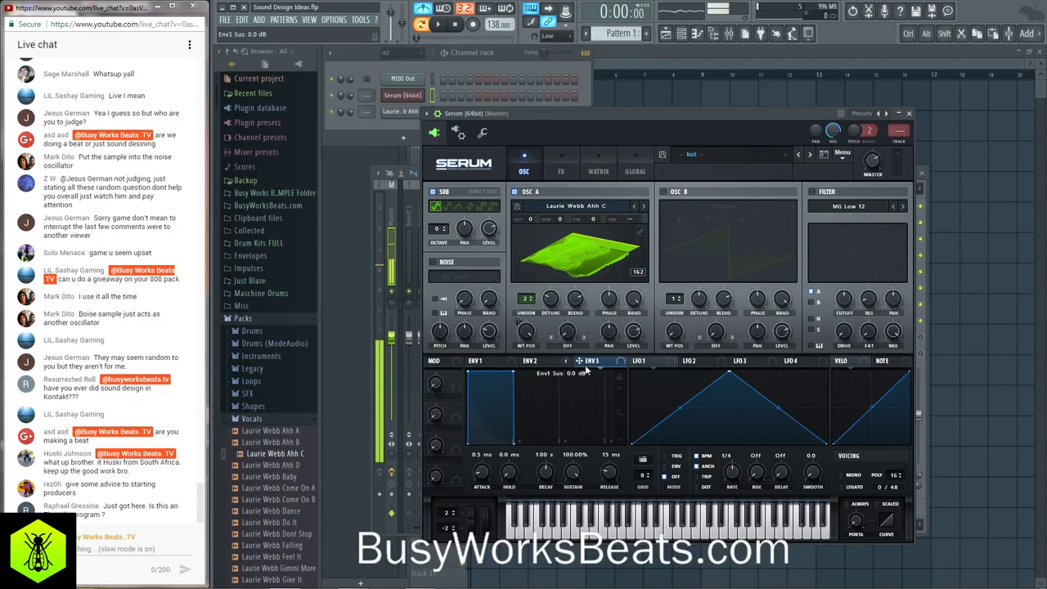
pyautogui.moveTo(550, 470); pyautogui.dragTo(572, 503)
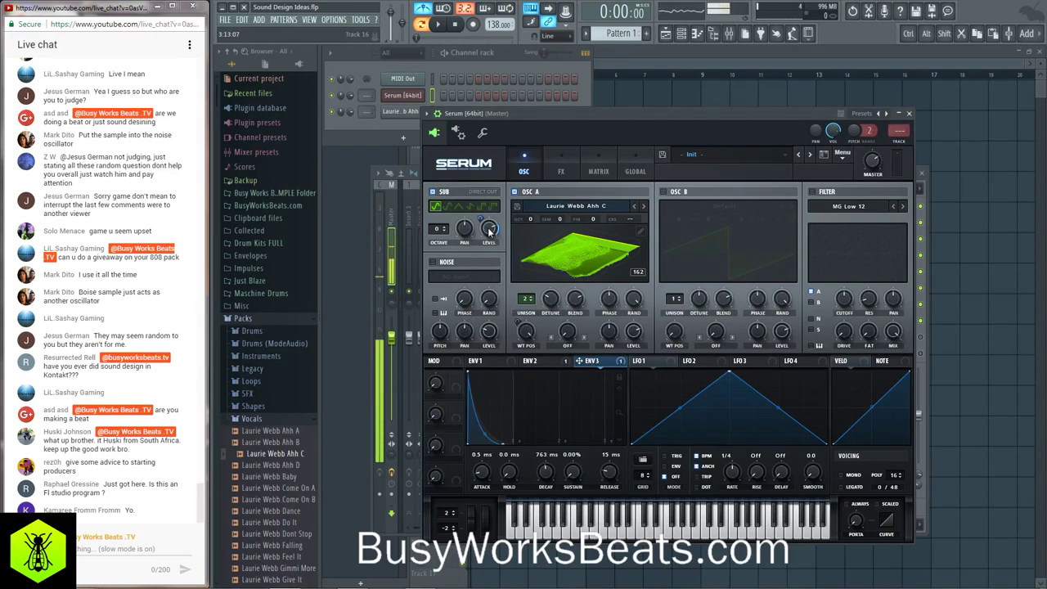
# - Lower the sub oscillator's base level to 0% and raise Envelope 3's modulation depth on it
pyautogui.moveTo(489, 233)
pyautogui.moveTo(489, 233); pyautogui.dragTo(460, 335)
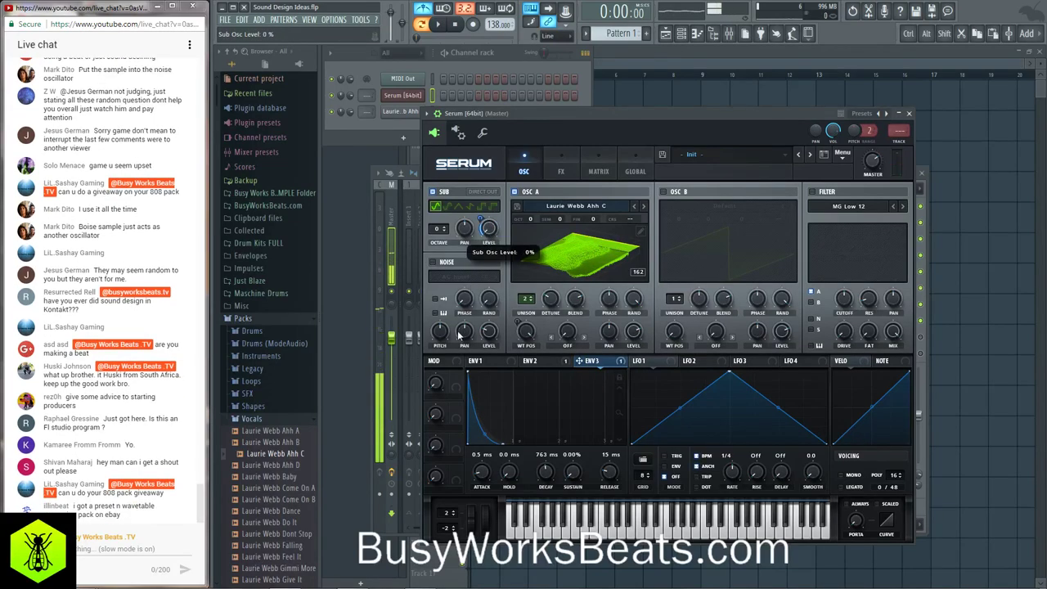
pyautogui.moveTo(480, 218); pyautogui.dragTo(480, 168)
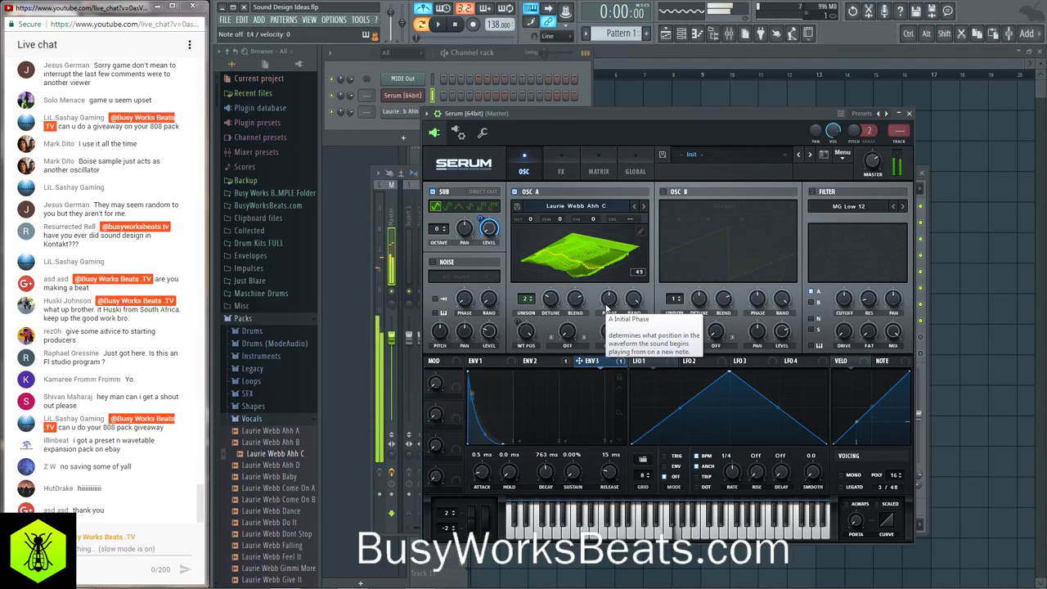
# - Try the mono legato voicing and switch back to polyphonic playback
pyautogui.click(841, 486)
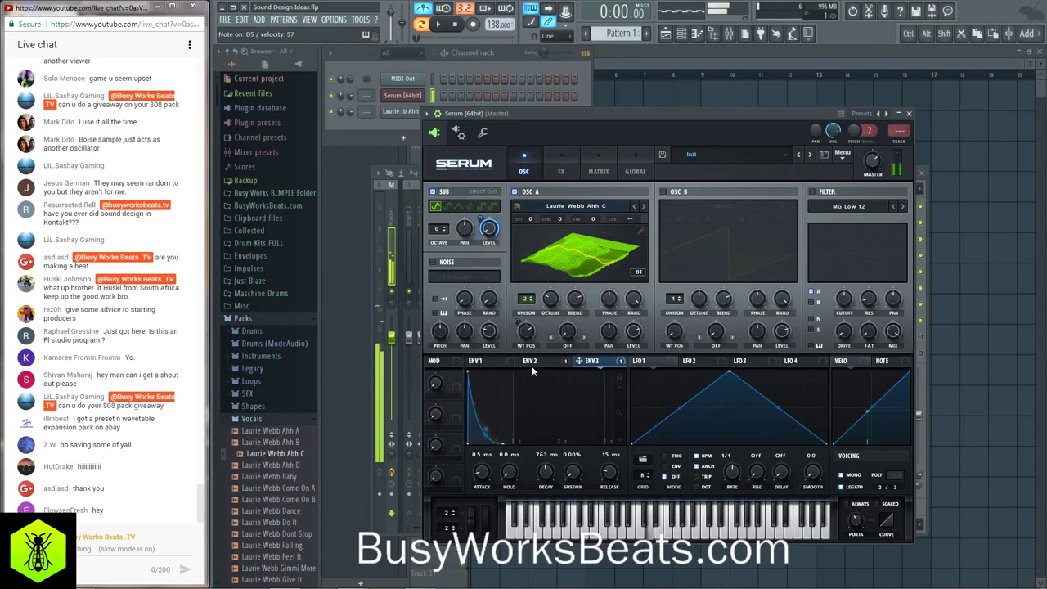
pyautogui.click(857, 477)
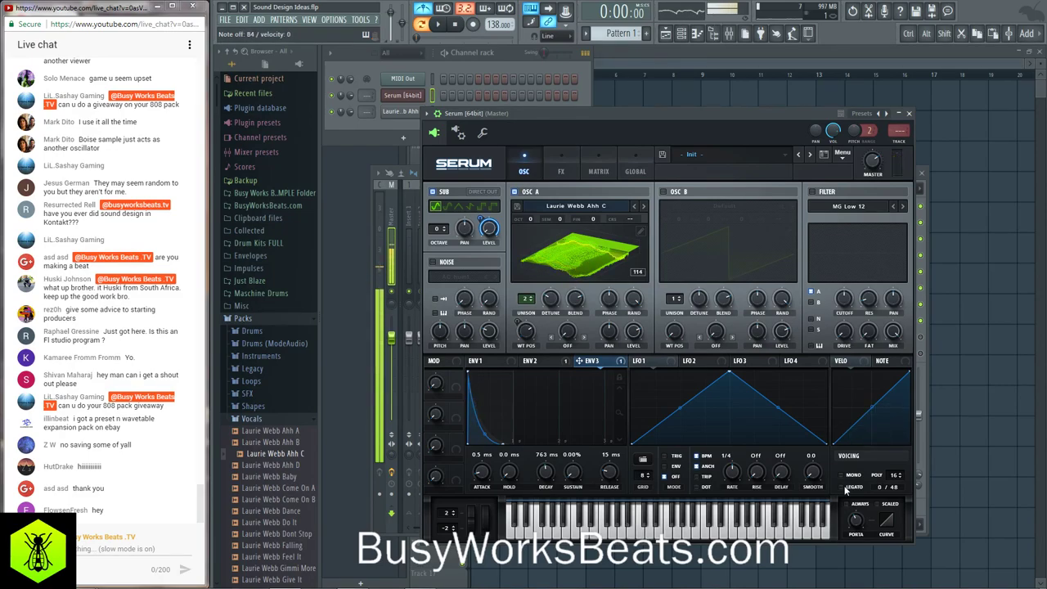
# - Load the Do It vocal sample into a new channel and open its waveform for editing in Edison
pyautogui.click(283, 523)
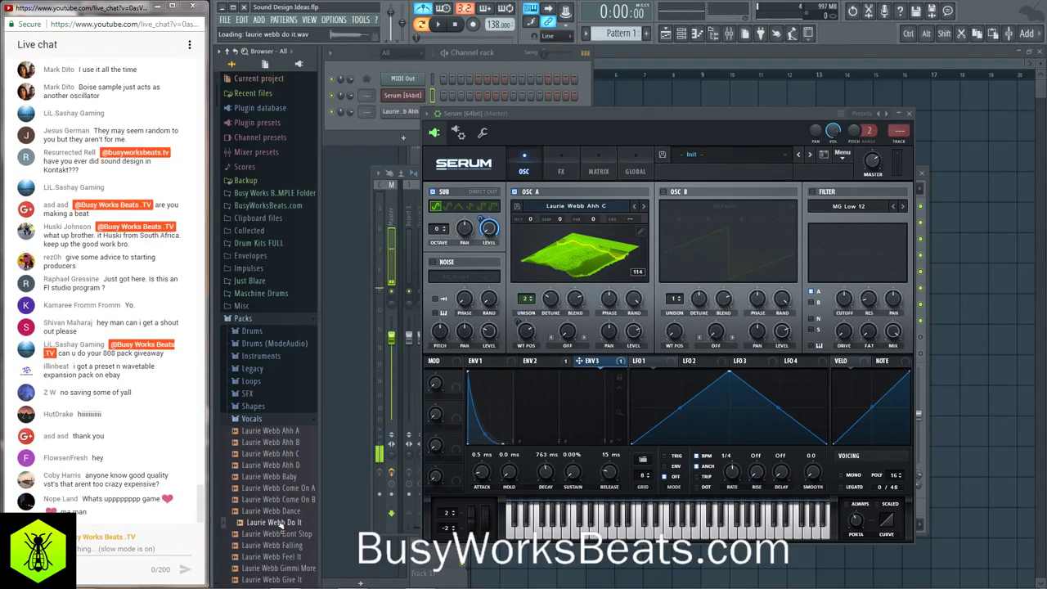
pyautogui.rightClick(282, 527)
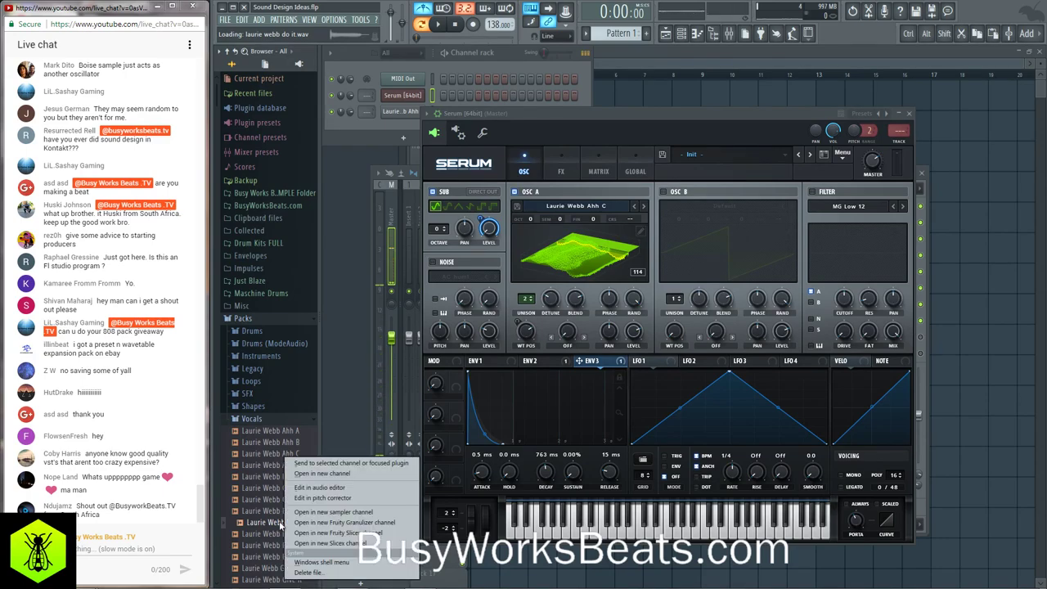
pyautogui.click(323, 475)
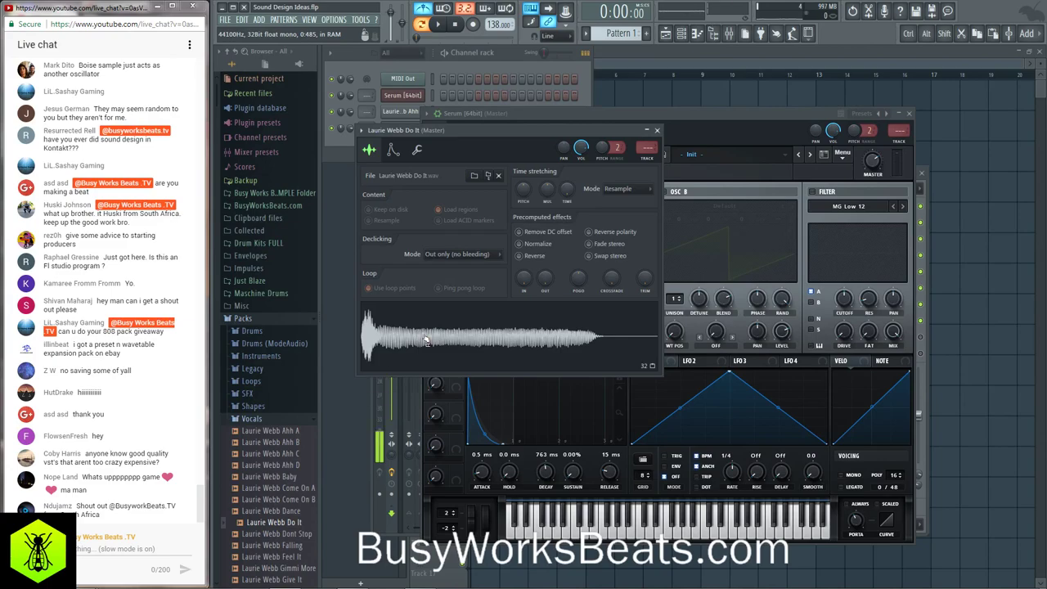
pyautogui.click(711, 129)
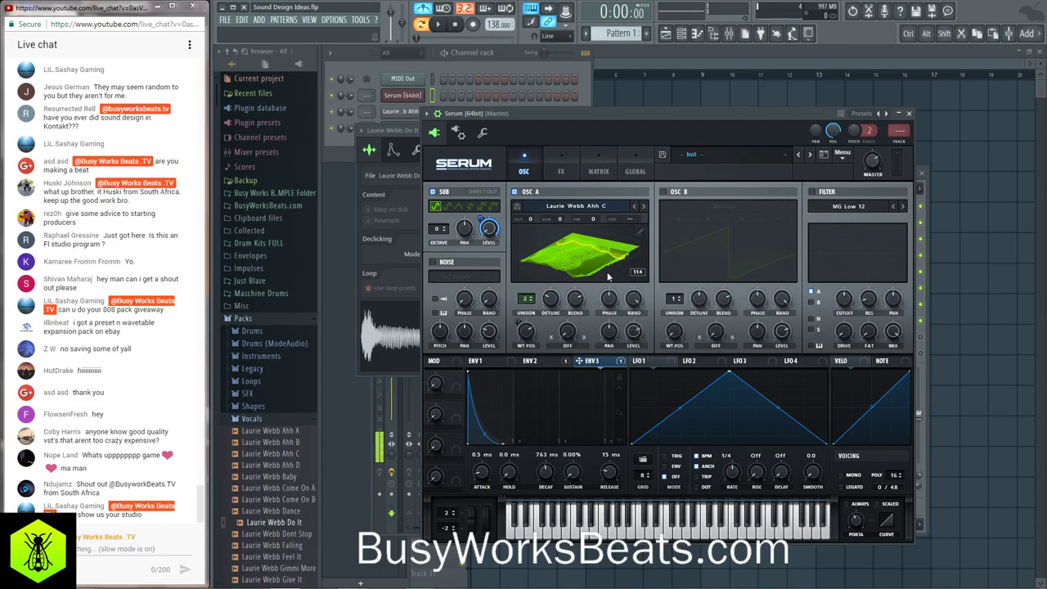
pyautogui.rightClick(387, 332)
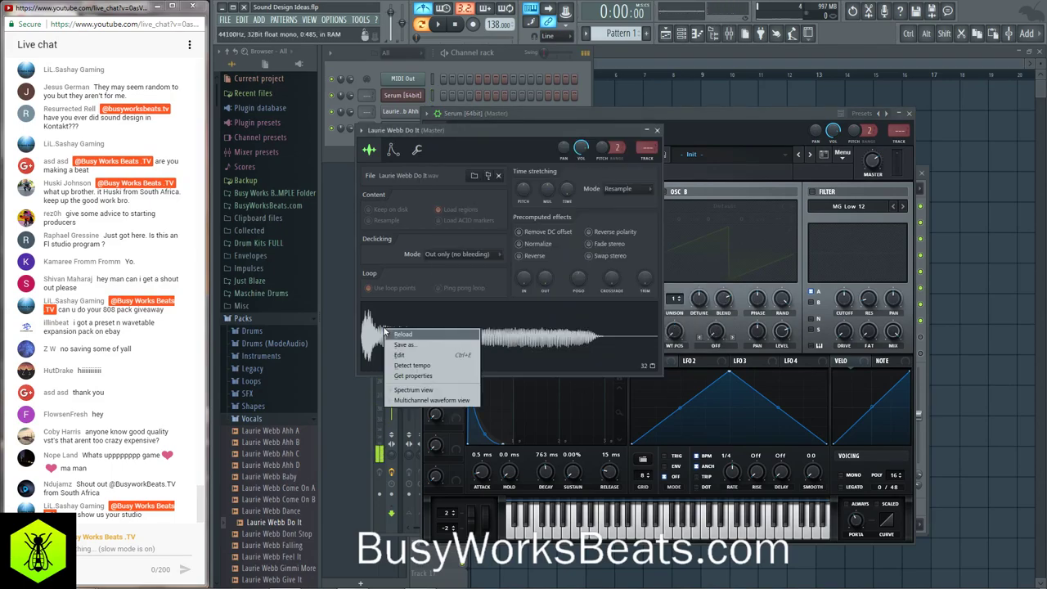
pyautogui.click(416, 354)
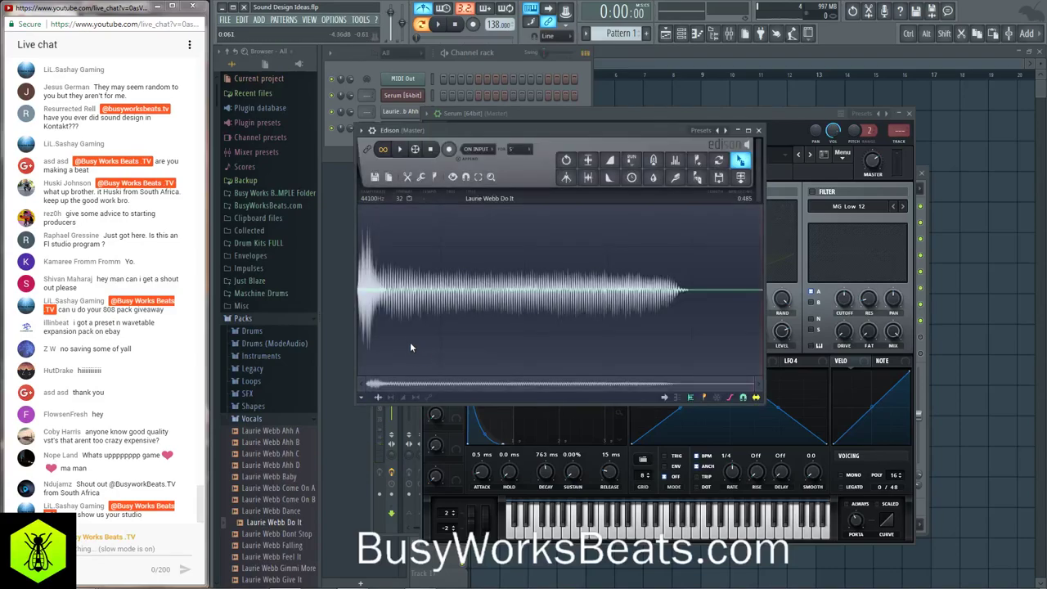
# - Select the opening burst of the Do It vocal from 0:000 to 0:028 and audition it looped
pyautogui.moveTo(389, 310); pyautogui.dragTo(337, 292)
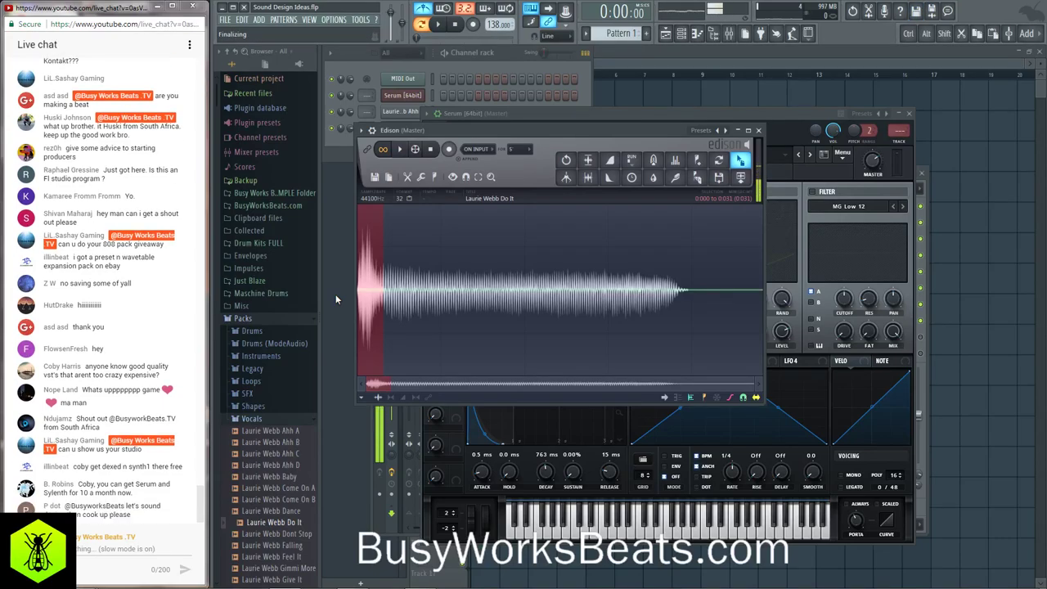
pyautogui.moveTo(381, 297); pyautogui.dragTo(378, 292)
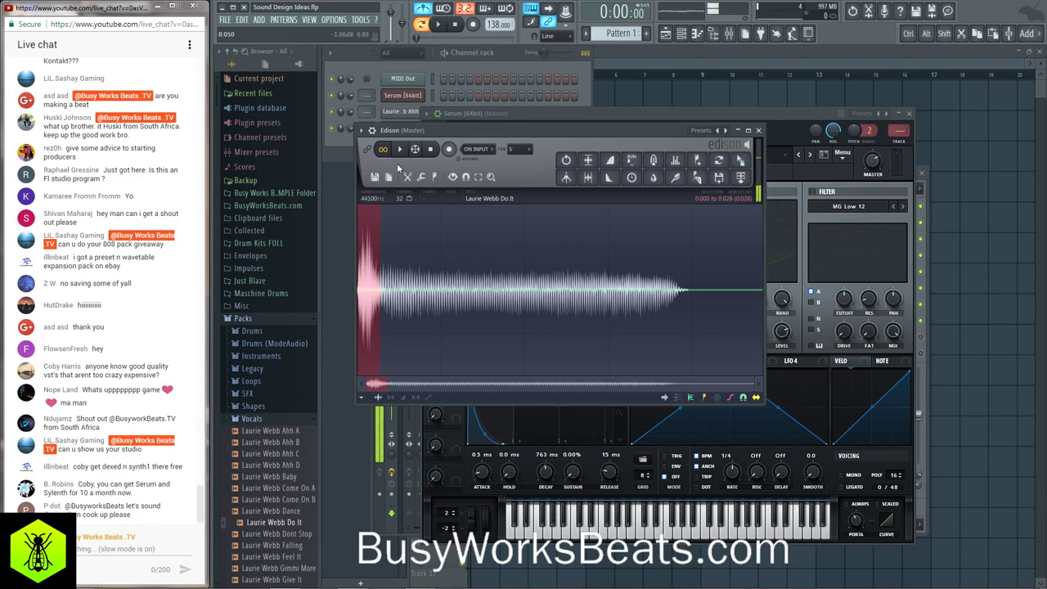
pyautogui.click(430, 150)
pyautogui.click(383, 150)
pyautogui.click(399, 154)
pyautogui.click(400, 154)
# - Send the selected burst back to the Do It sampler channel and load the trimmed sample into an enabled oscillator B
pyautogui.moveTo(507, 132); pyautogui.dragTo(669, 277)
pyautogui.moveTo(903, 306); pyautogui.dragTo(540, 327)
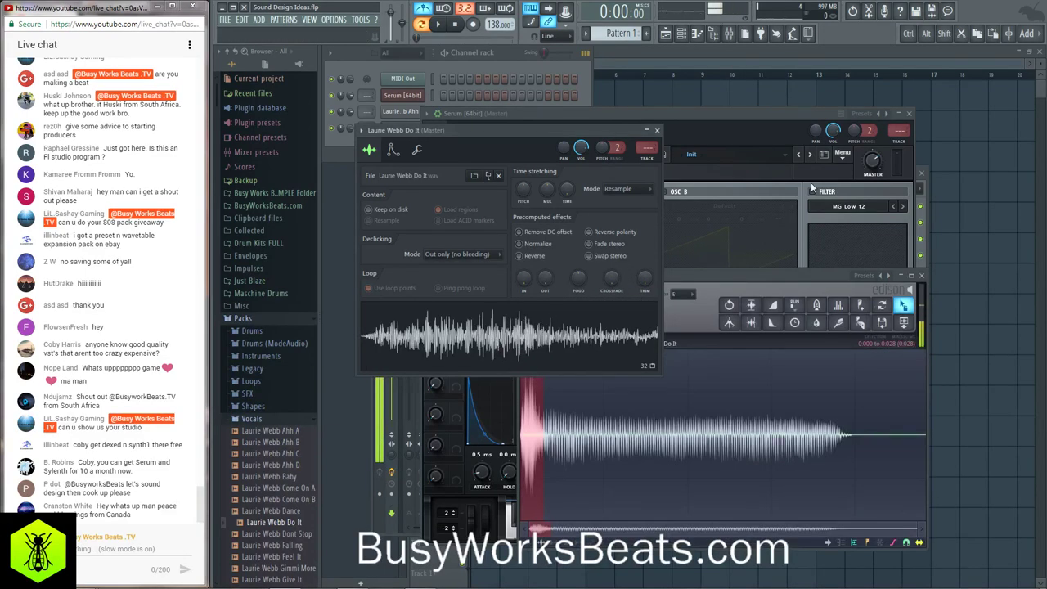
pyautogui.click(705, 184)
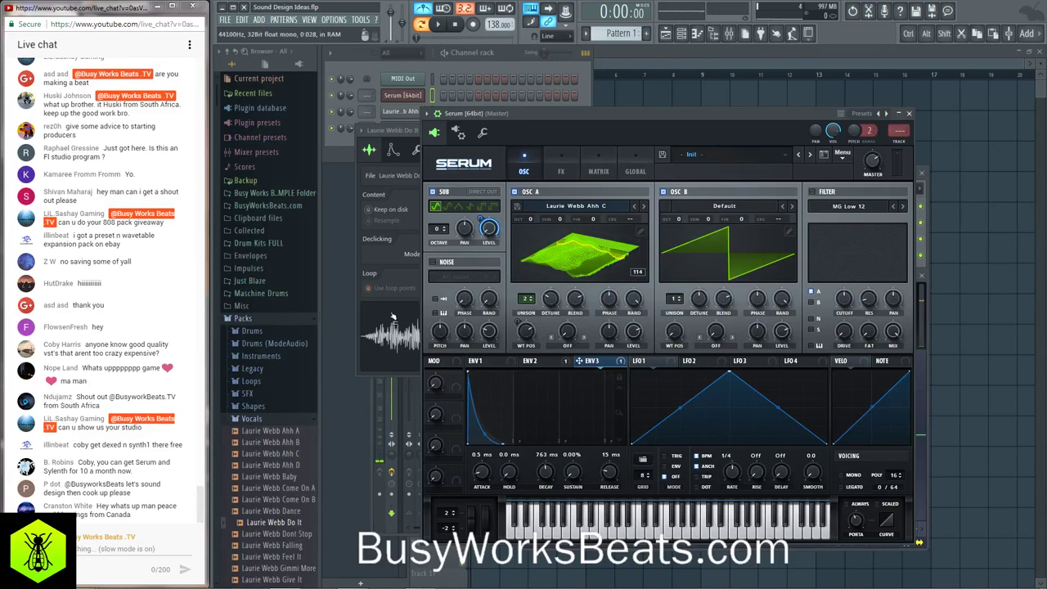
pyautogui.moveTo(392, 335); pyautogui.dragTo(720, 246)
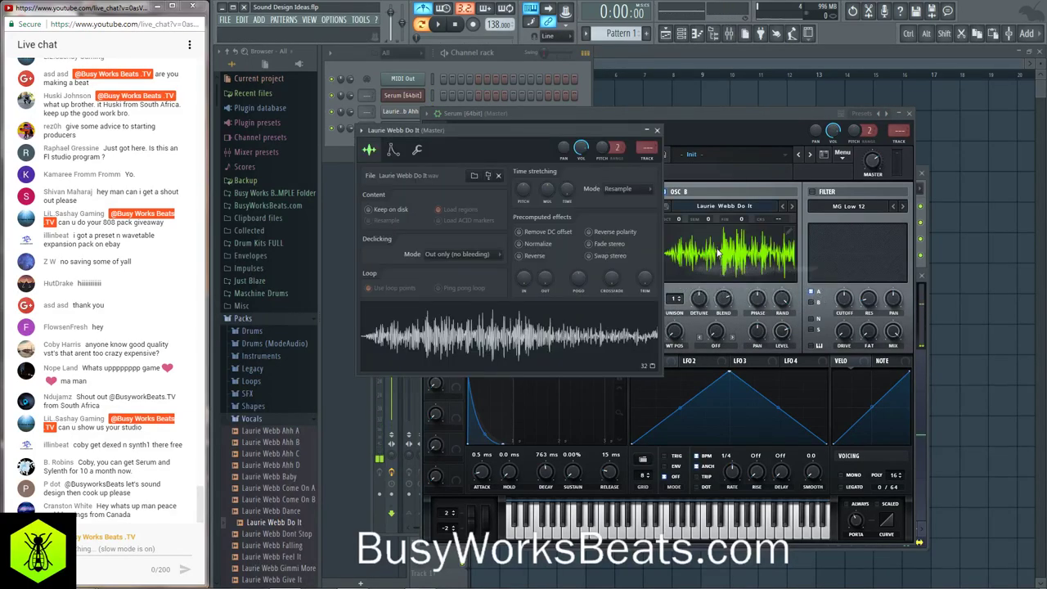
pyautogui.click(659, 132)
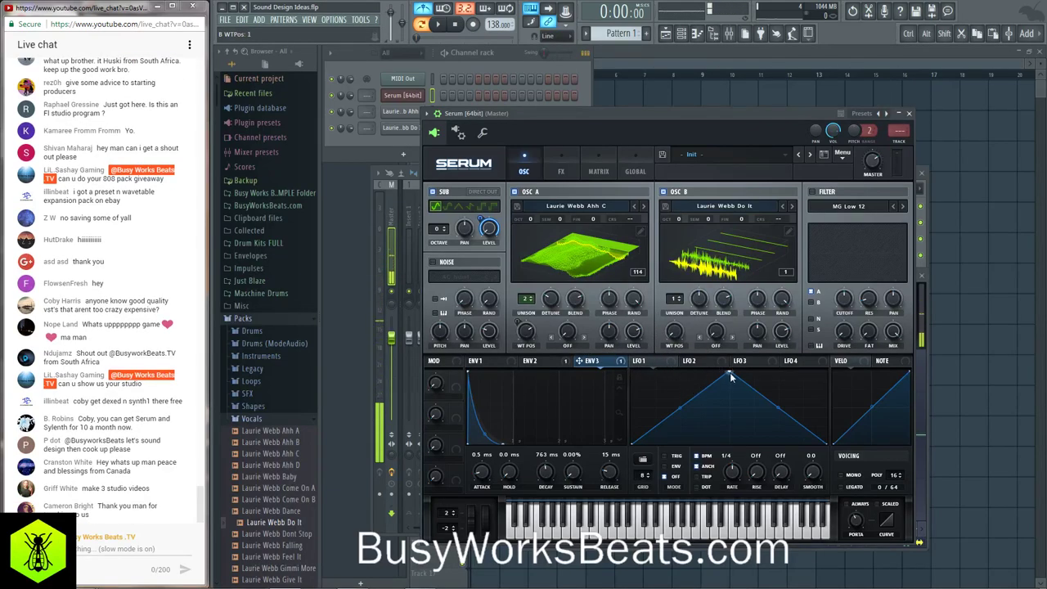
# - Reshape LFO 1 into a downward decaying curve in envelope mode and assign it to oscillator B's level
pyautogui.moveTo(730, 378); pyautogui.dragTo(631, 372)
pyautogui.moveTo(738, 409); pyautogui.dragTo(736, 432)
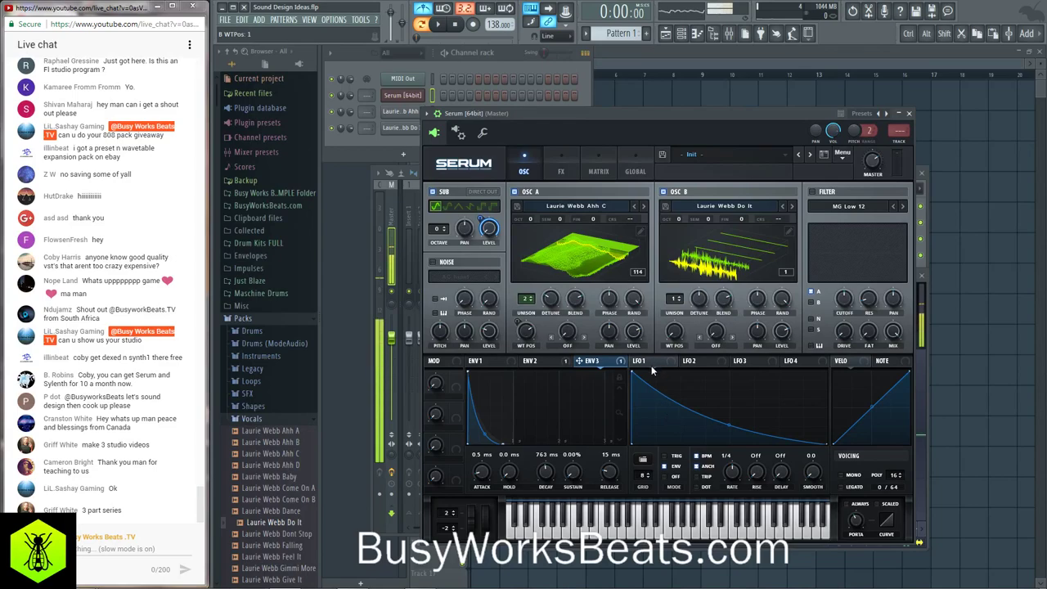
pyautogui.moveTo(645, 362); pyautogui.dragTo(781, 333)
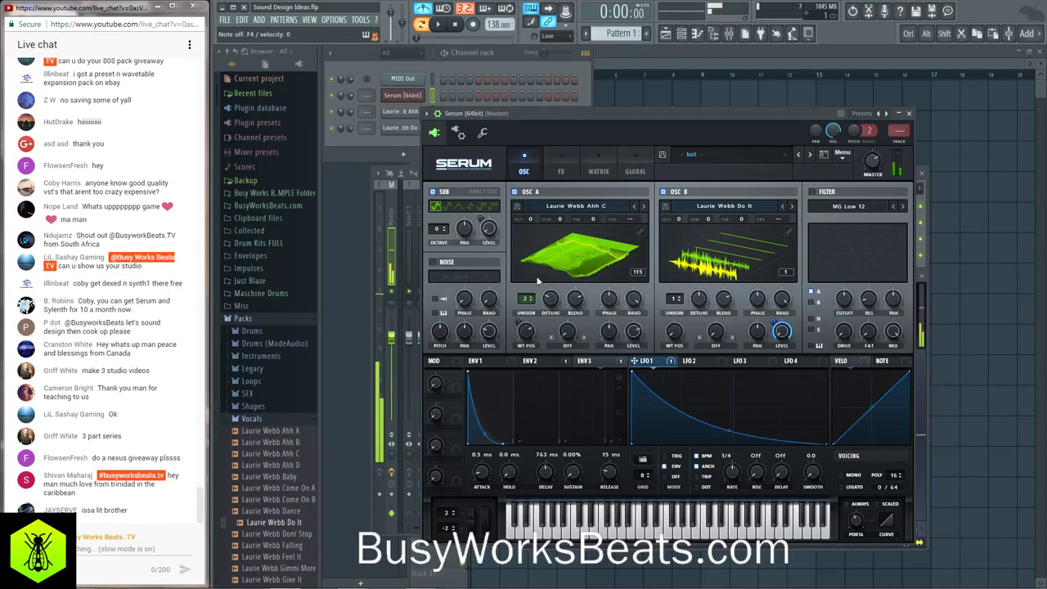
# - Turn off oscillator A and the sub oscillator, and set oscillator B's unison to 5 voices
pyautogui.click(514, 192)
pyautogui.click(433, 192)
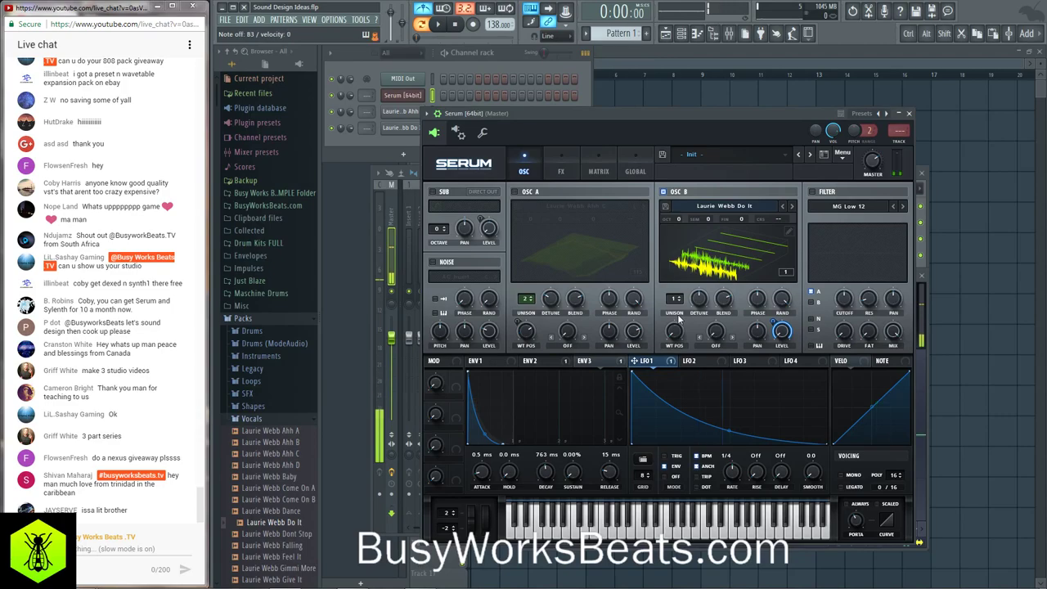
pyautogui.moveTo(681, 300); pyautogui.dragTo(703, 308)
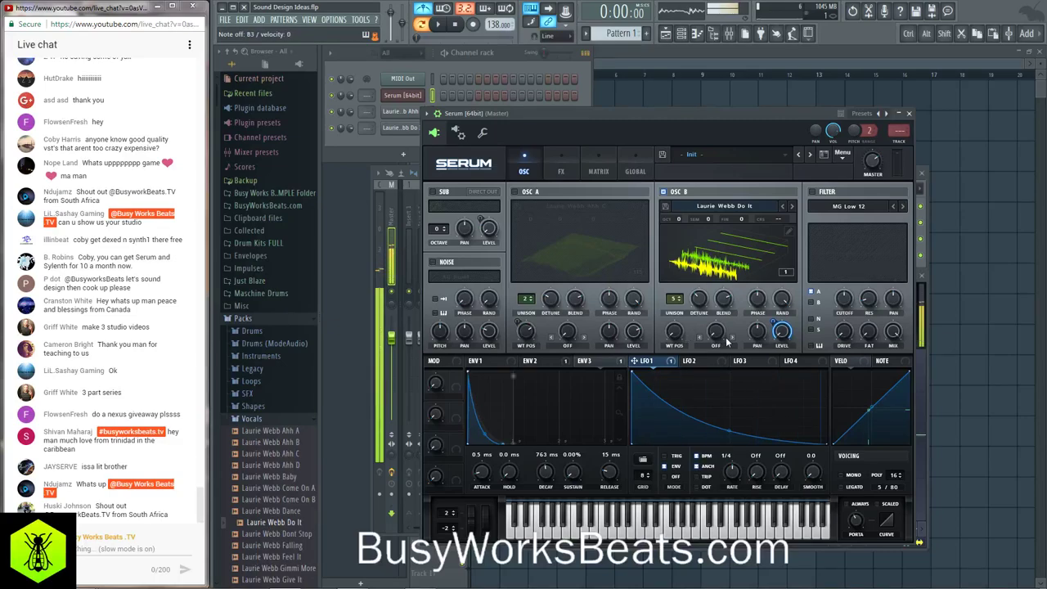
# - Set oscillator B's warp mode to FM (from A) and raise the warp amount to about 39%
pyautogui.click(716, 344)
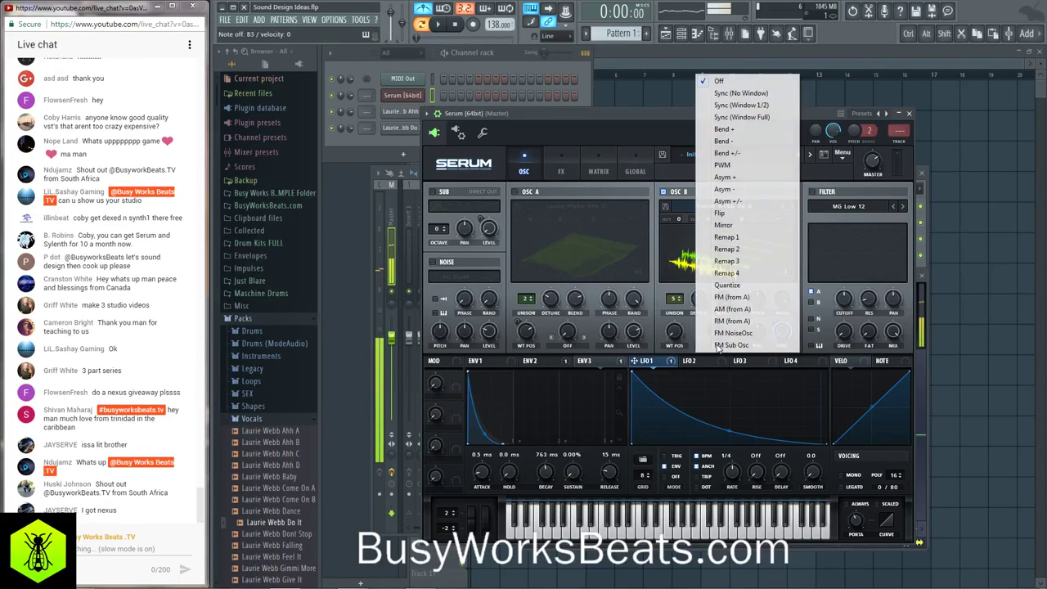
pyautogui.click(735, 297)
pyautogui.moveTo(714, 339); pyautogui.dragTo(720, 299)
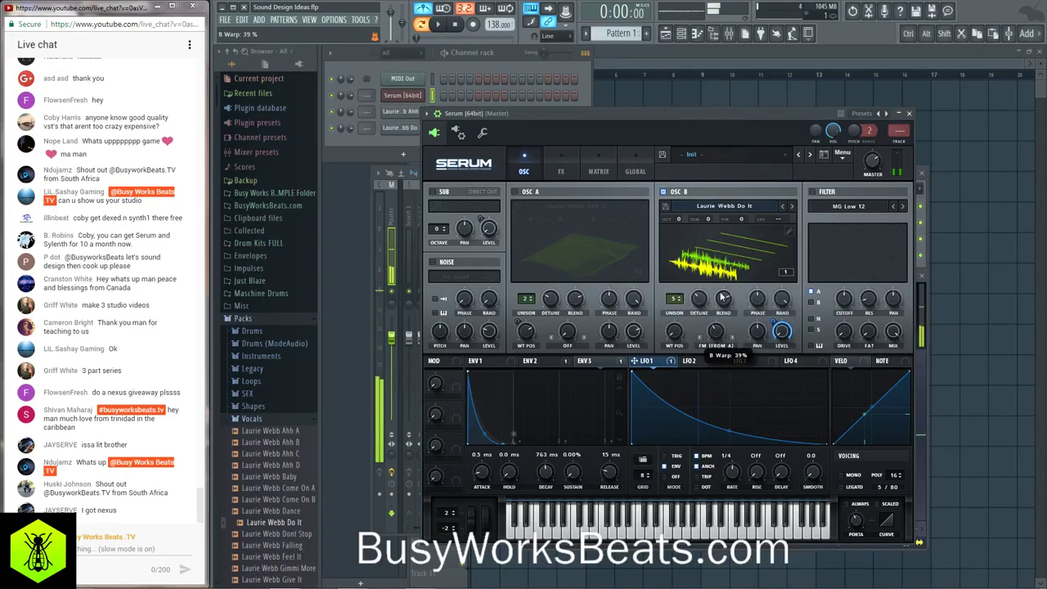
# - Turn oscillator A and the sub oscillator back on, and reduce LFO 1's modulation amount on oscillator B's level
pyautogui.click(513, 192)
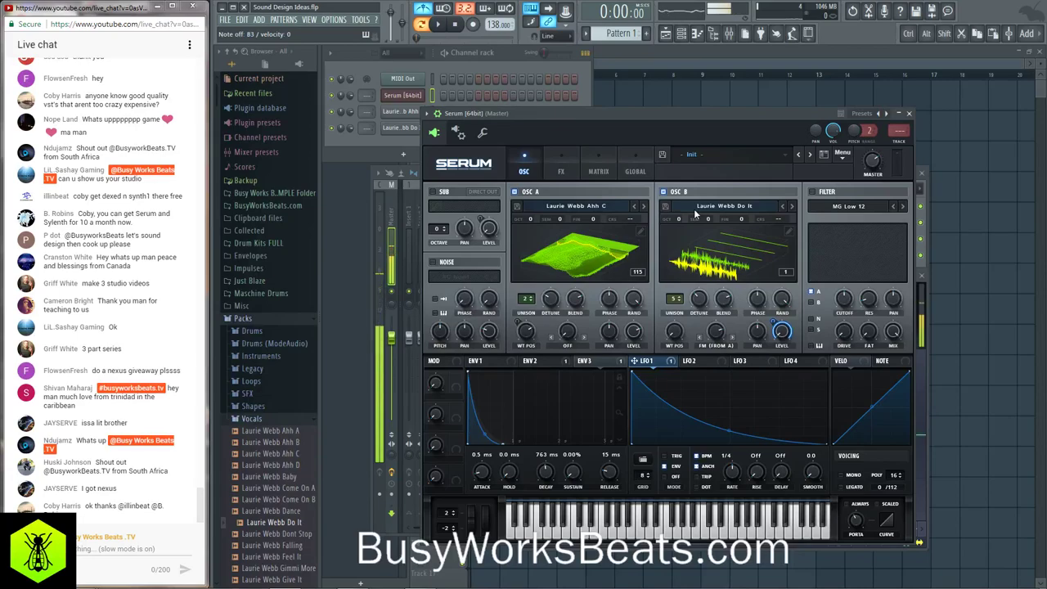
pyautogui.click(433, 192)
pyautogui.moveTo(774, 322); pyautogui.dragTo(775, 345)
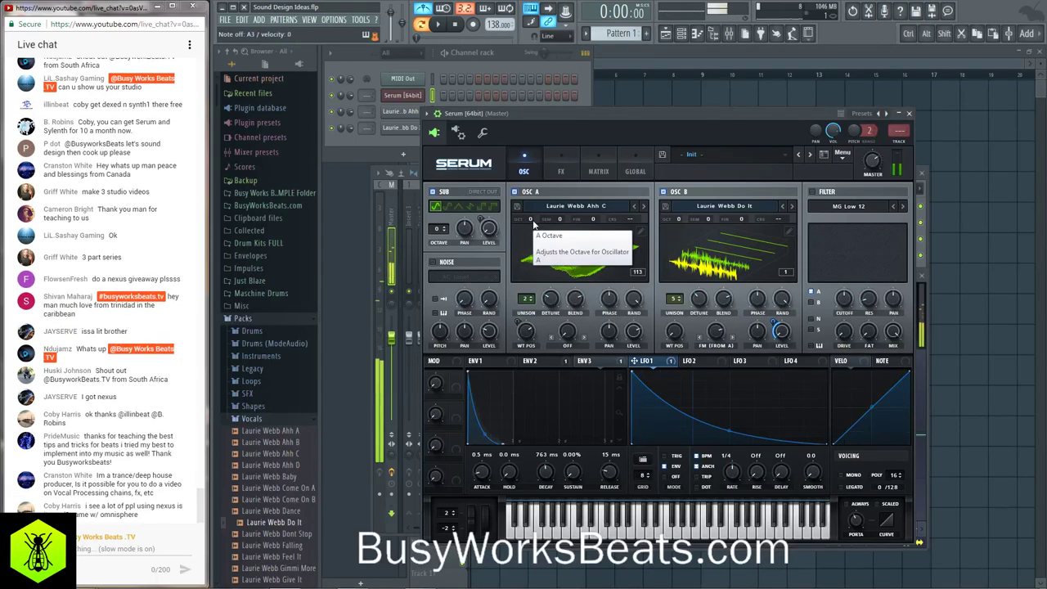
# - Enable the Chorus and Reverb effects in the Serum patch
pyautogui.click(589, 166)
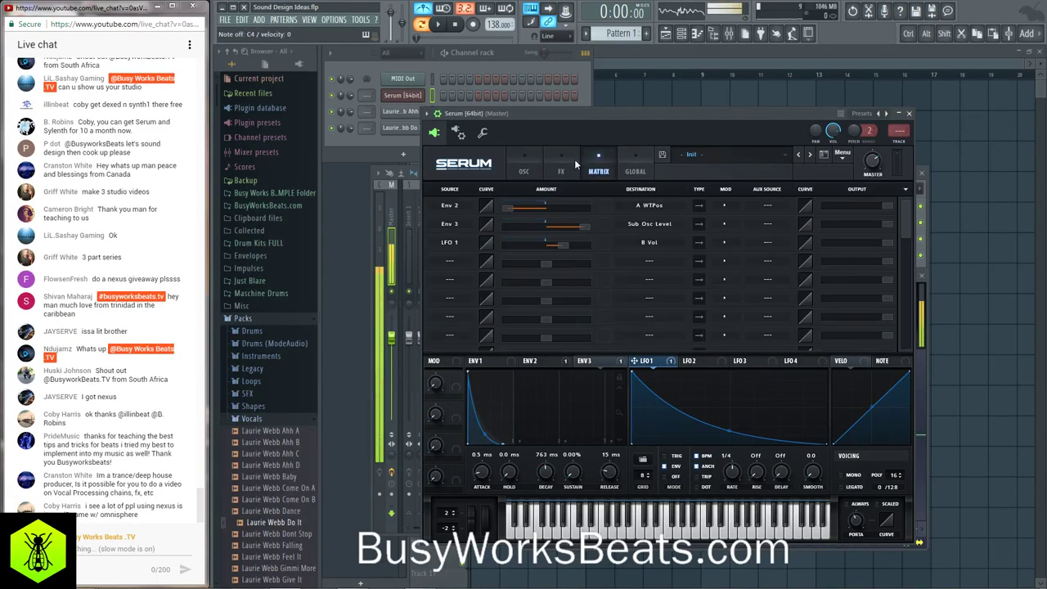
pyautogui.click(564, 164)
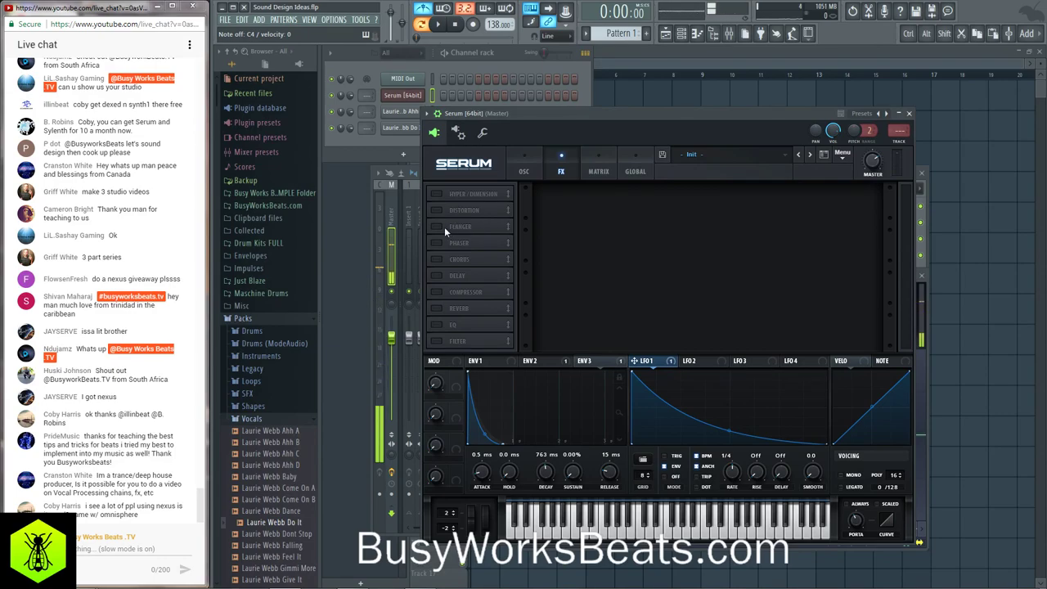
pyautogui.click(456, 260)
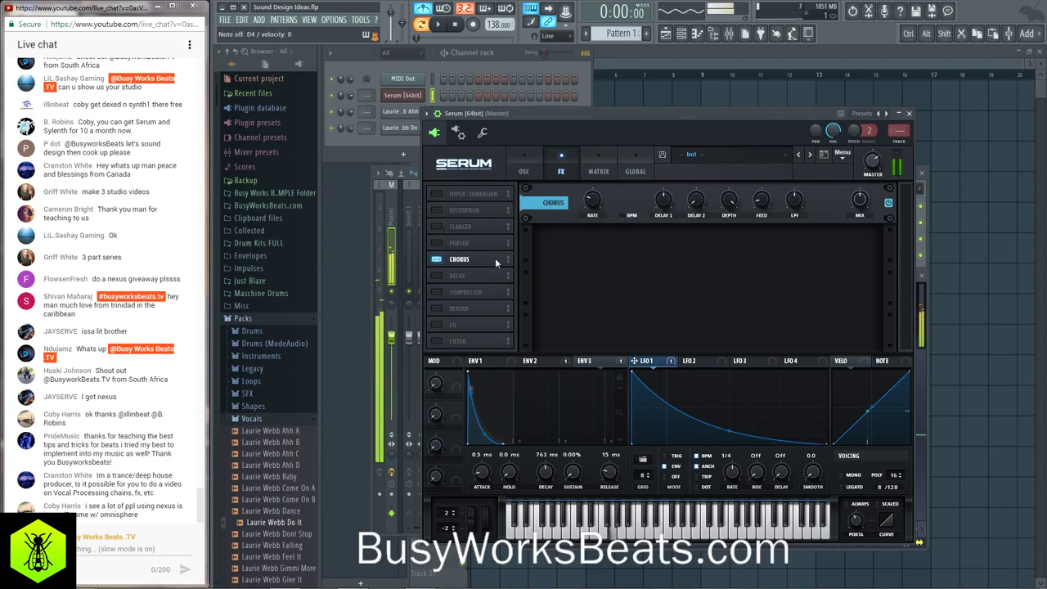
pyautogui.click(439, 308)
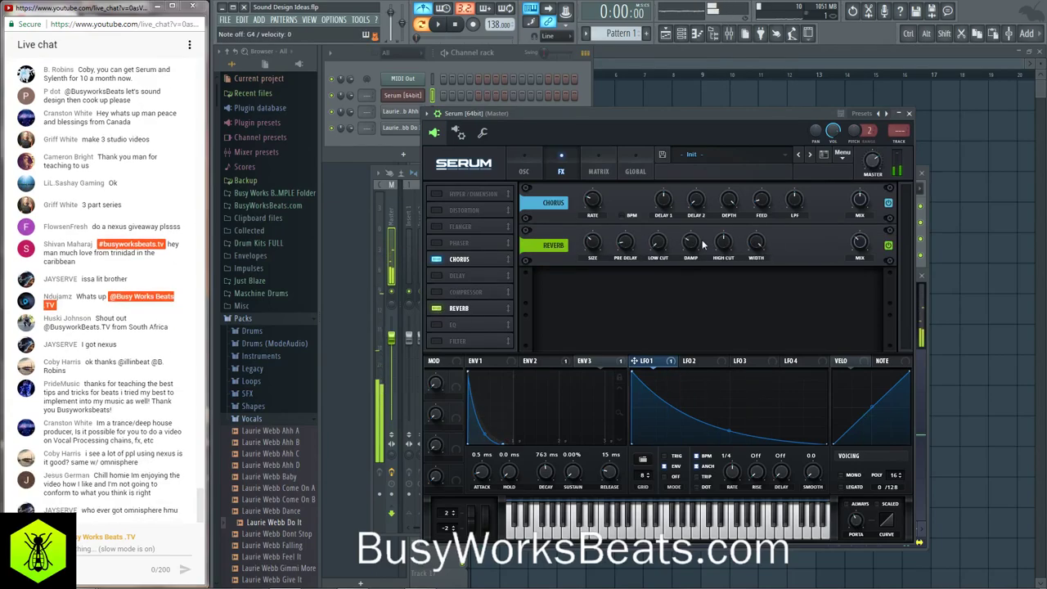
# - Adjust the size, pre-delay and mix of the Serum reverb
pyautogui.click(624, 247)
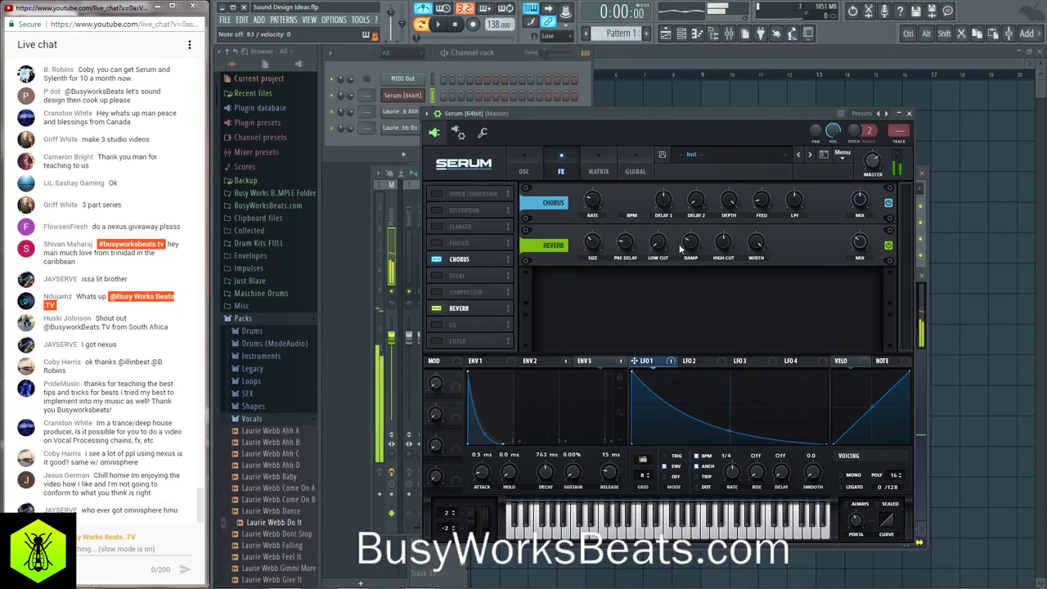
pyautogui.moveTo(601, 245); pyautogui.dragTo(597, 290)
pyautogui.moveTo(625, 247); pyautogui.dragTo(622, 240)
pyautogui.moveTo(859, 246); pyautogui.dragTo(860, 219)
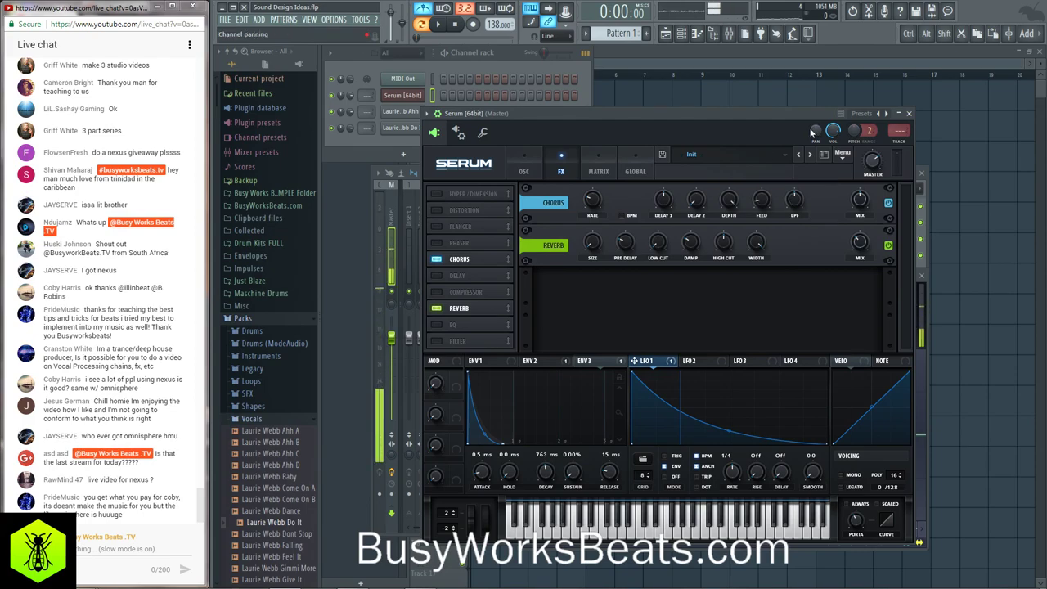
# - Close the Serum and Edison windows and remove Edison from the Master track's first effect slot
pyautogui.click(910, 113)
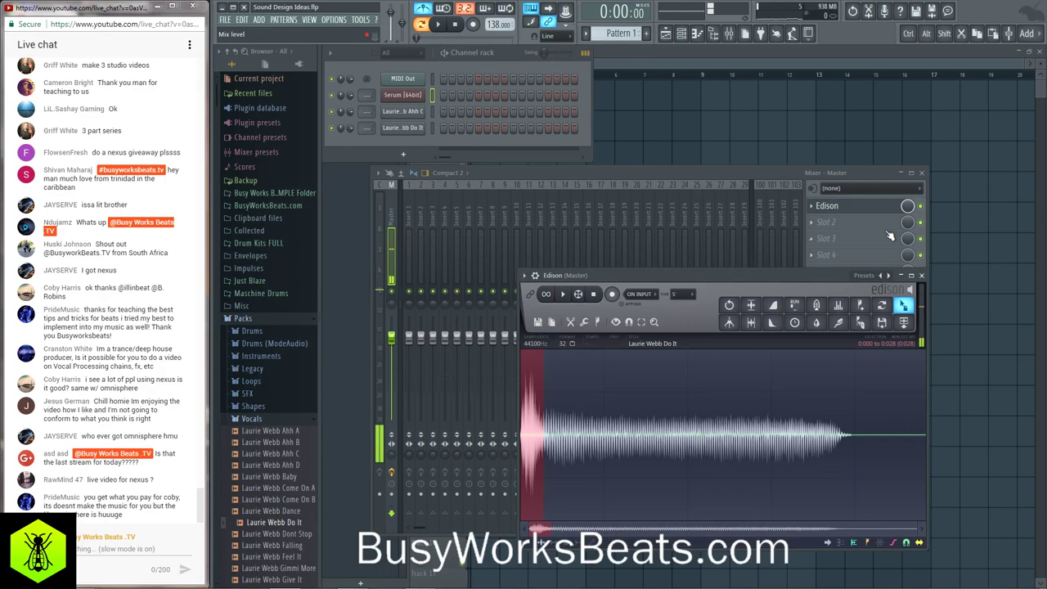
pyautogui.click(921, 275)
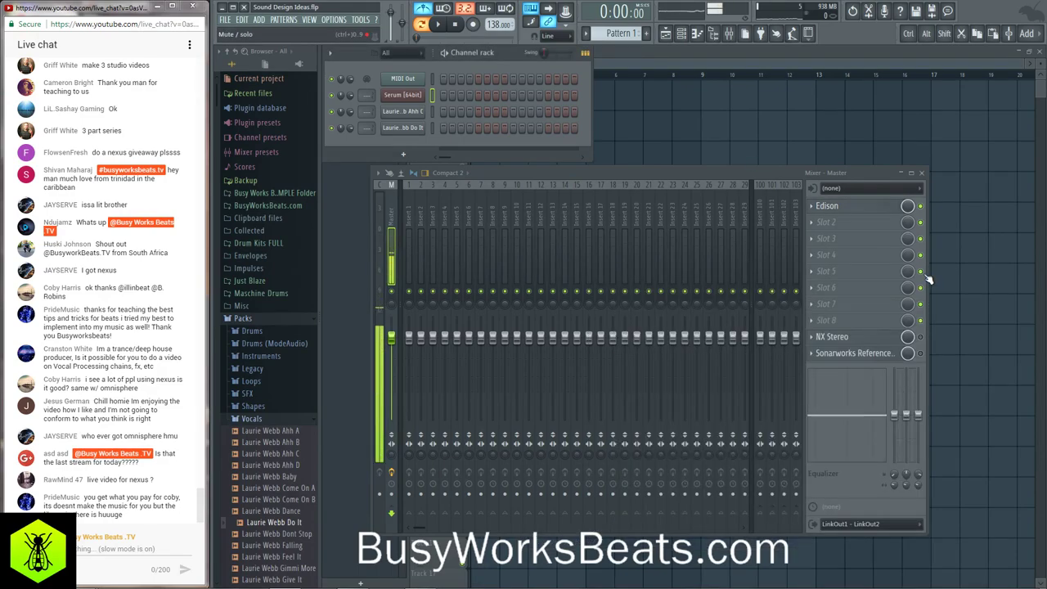
pyautogui.click(837, 224)
pyautogui.moveTo(830, 220)
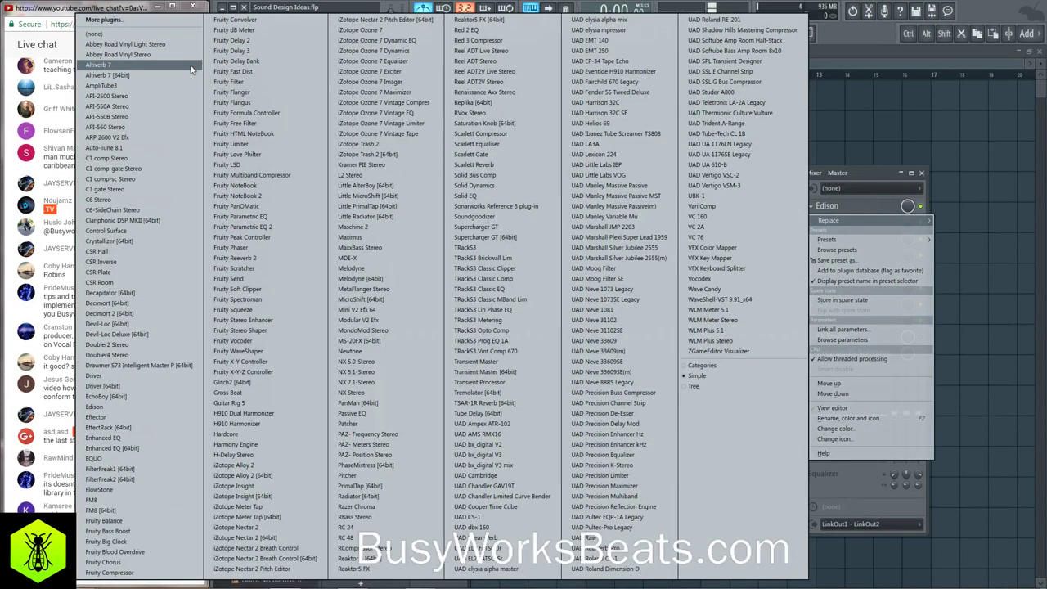
pyautogui.click(161, 37)
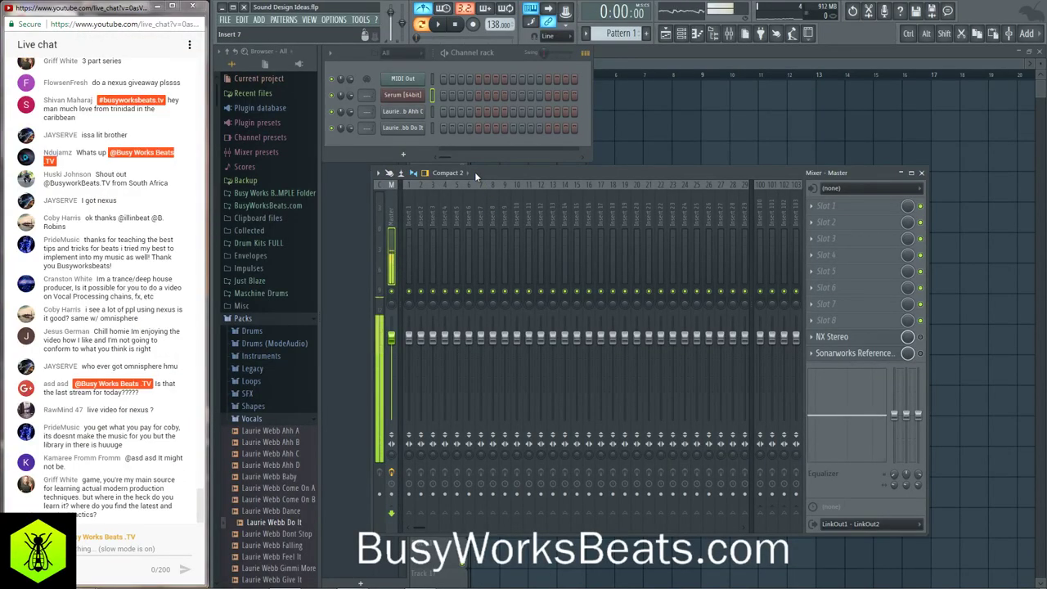
# - Clone the Serum channel in the channel rack and reposition the window of the copy, Serum #2
pyautogui.click(416, 96)
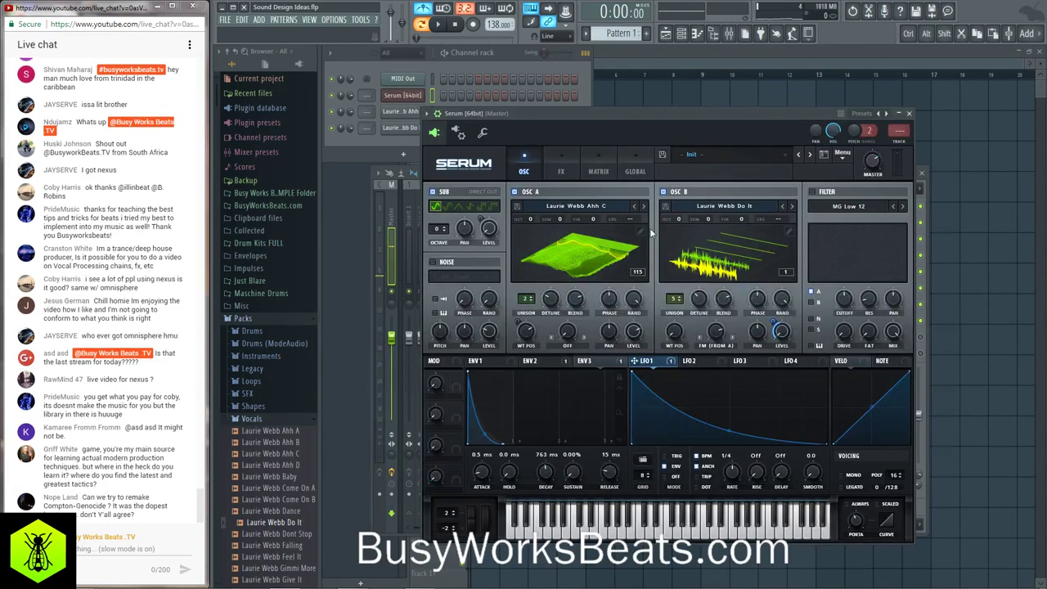
pyautogui.click(908, 113)
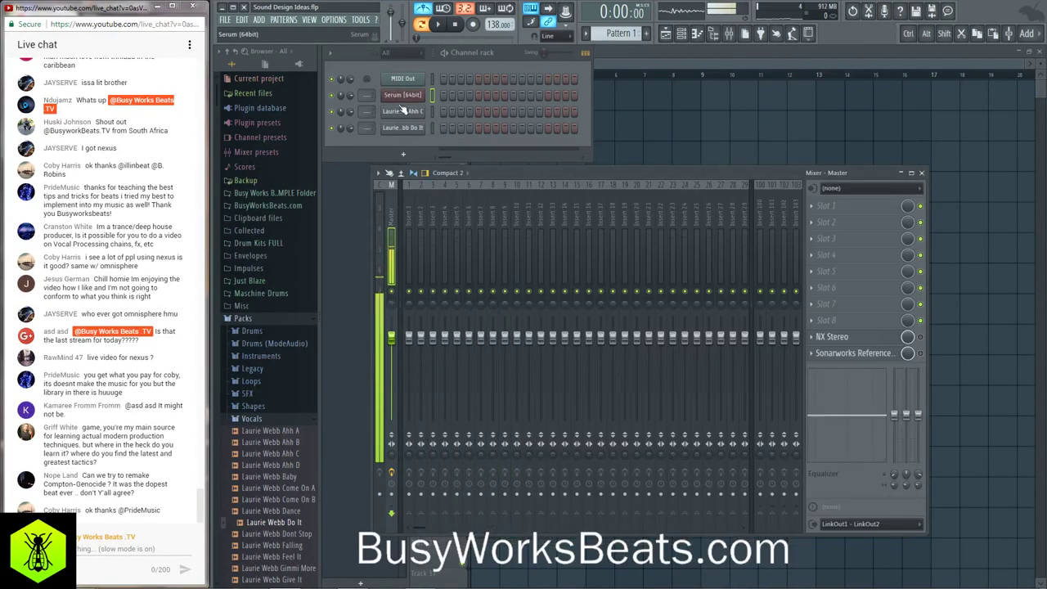
pyautogui.rightClick(420, 94)
pyautogui.click(446, 180)
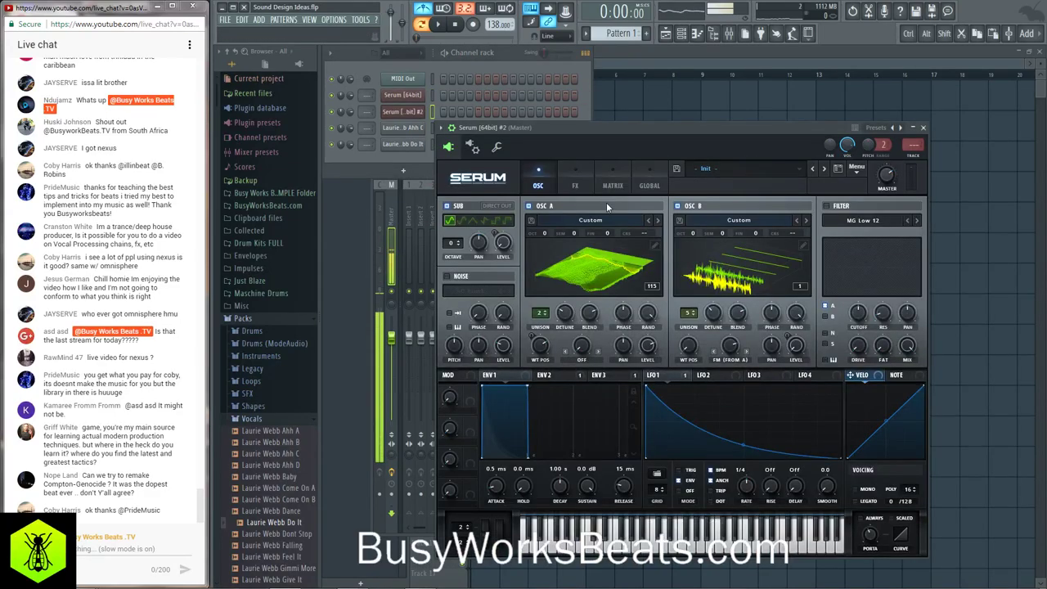
pyautogui.moveTo(537, 128); pyautogui.dragTo(497, 115)
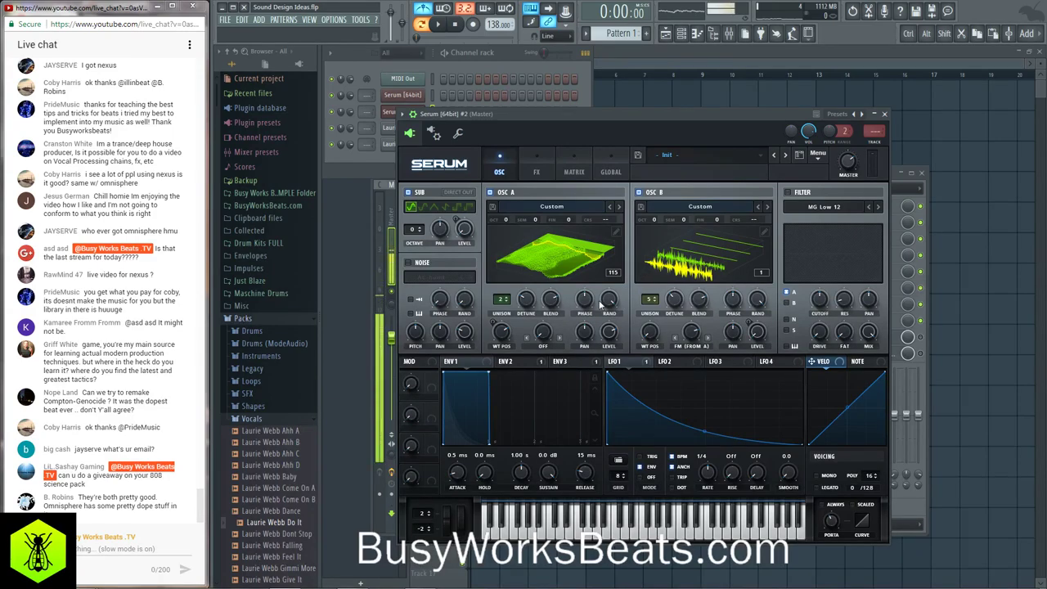
pyautogui.moveTo(592, 114); pyautogui.dragTo(644, 155)
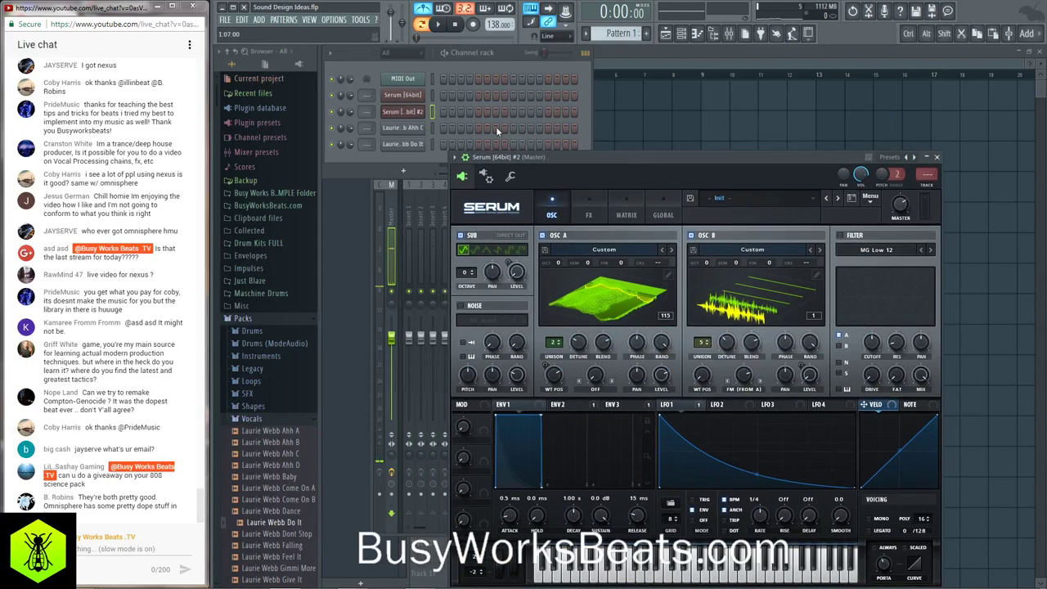
pyautogui.click(421, 112)
pyautogui.click(421, 112)
pyautogui.moveTo(546, 154); pyautogui.dragTo(485, 108)
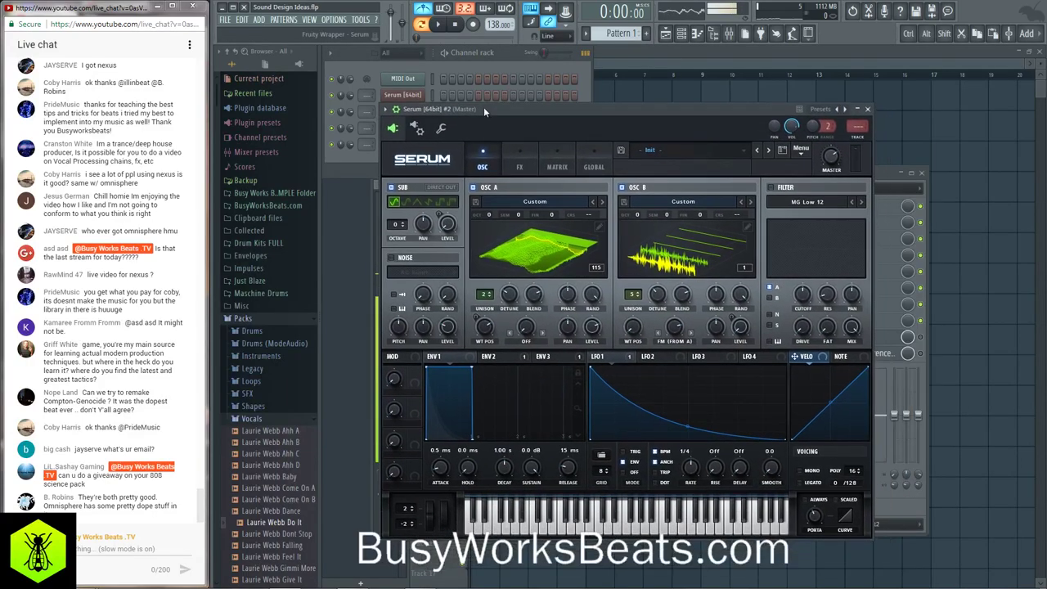
# - Look through the Leads and User preset lists and the modulation matrix of Serum #2
pyautogui.click(743, 150)
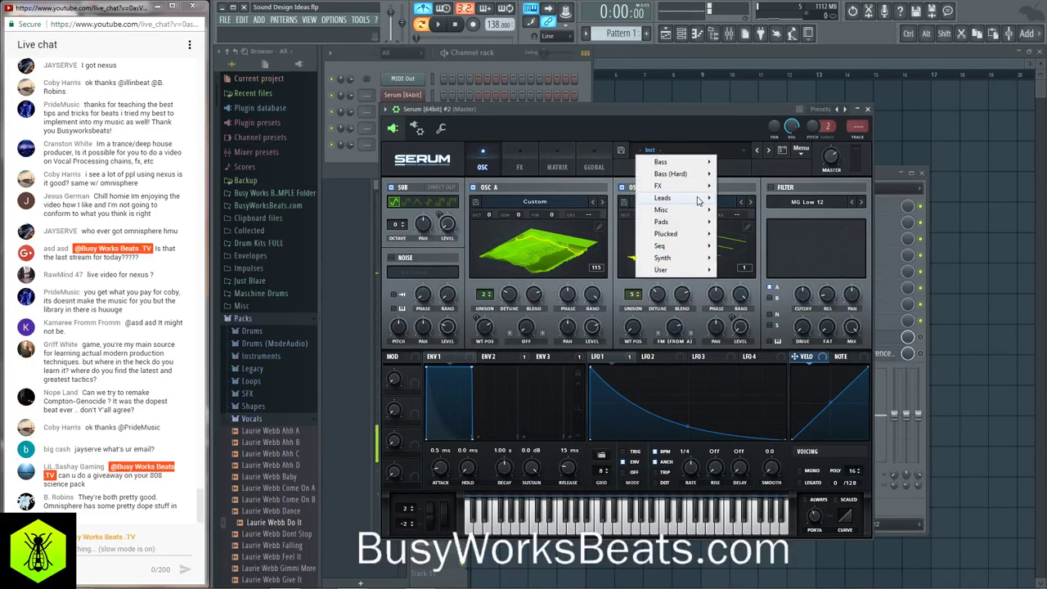
pyautogui.moveTo(699, 200)
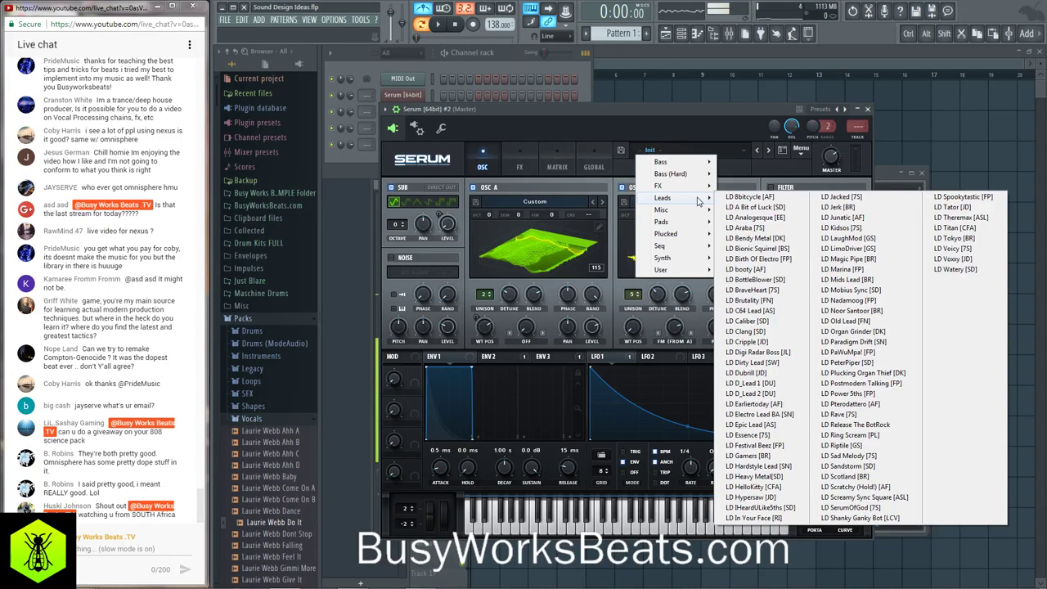
pyautogui.click(642, 114)
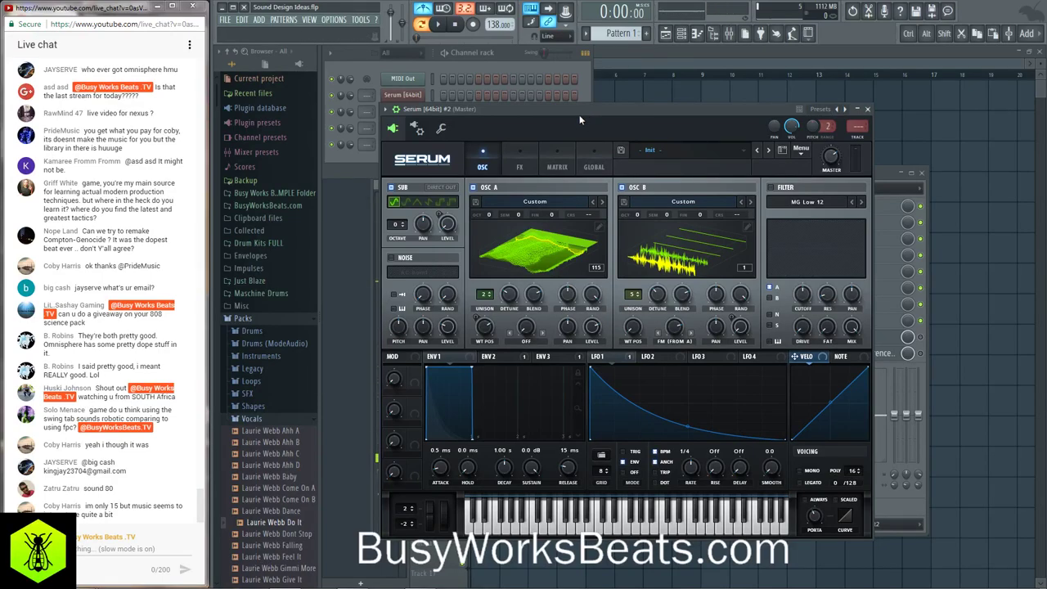
pyautogui.click(559, 167)
pyautogui.click(485, 167)
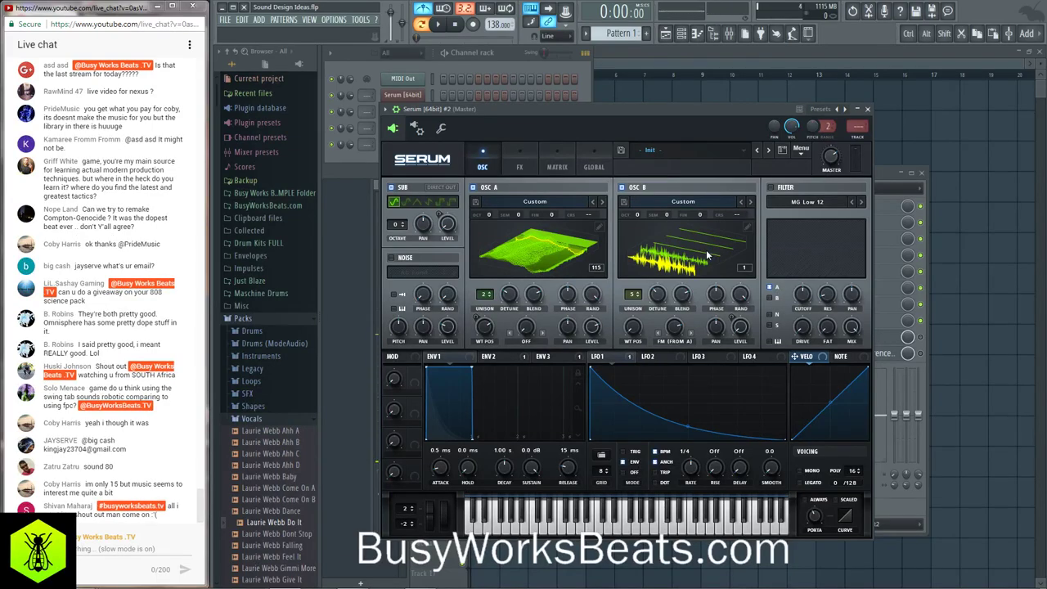
pyautogui.click(500, 72)
pyautogui.click(409, 111)
pyautogui.click(739, 149)
pyautogui.moveTo(683, 279)
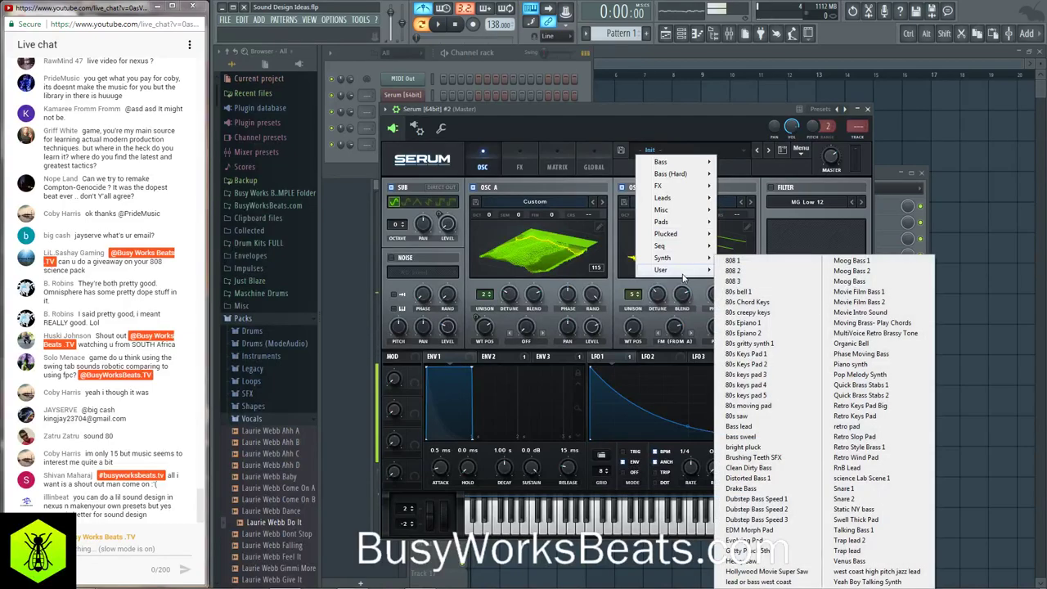
# - Initialize the Serum #2 patch and load the lead preset LD PeterPiper [SD]
pyautogui.click(801, 150)
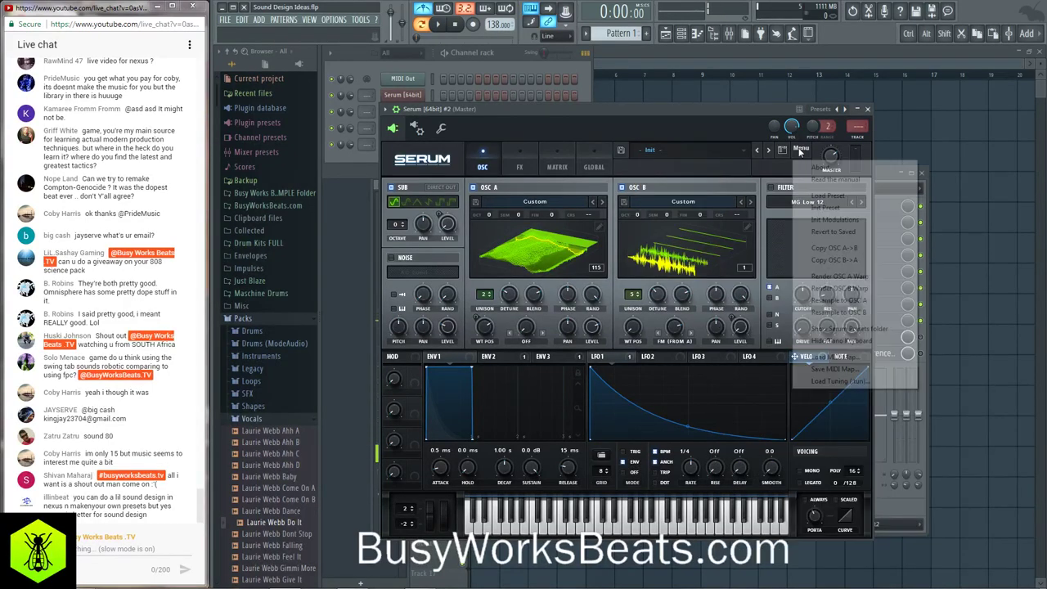
pyautogui.click(839, 209)
pyautogui.click(695, 150)
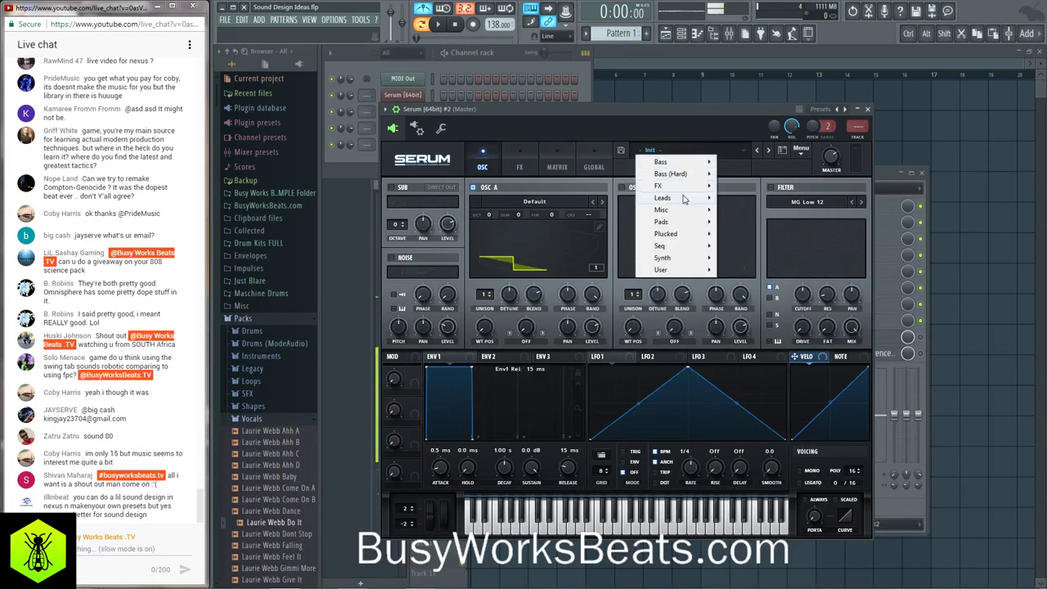
pyautogui.moveTo(684, 199)
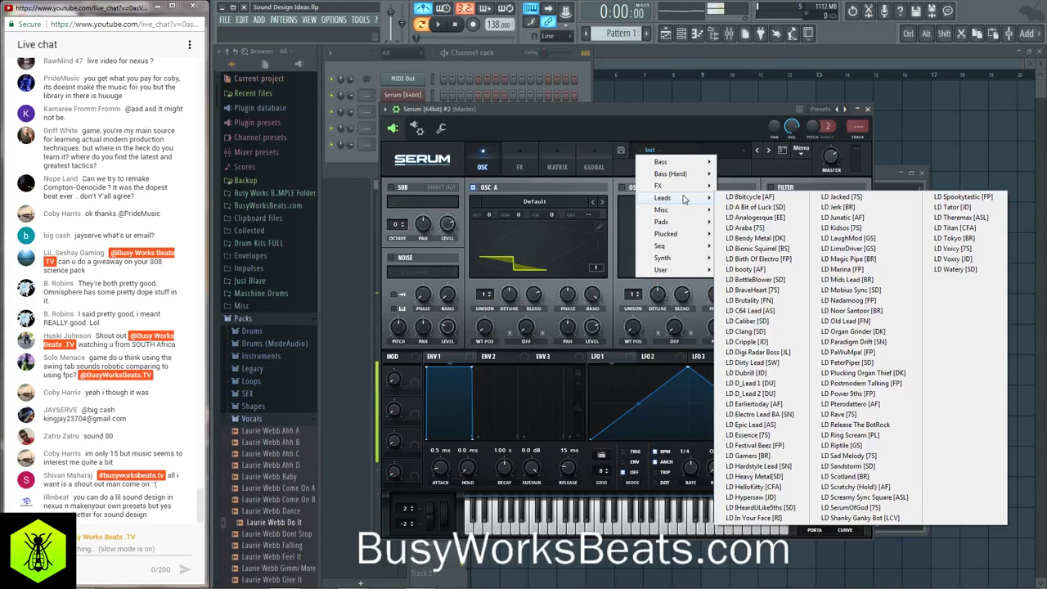
pyautogui.click(857, 363)
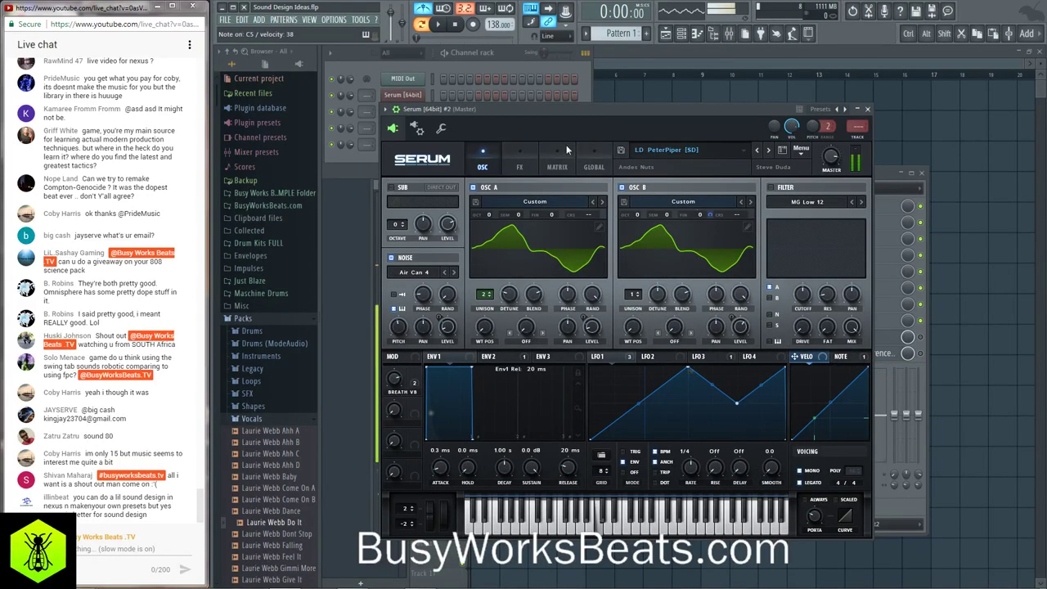
# - Close the Serum #2 window and add a Layer channel to the channel rack
pyautogui.click(868, 109)
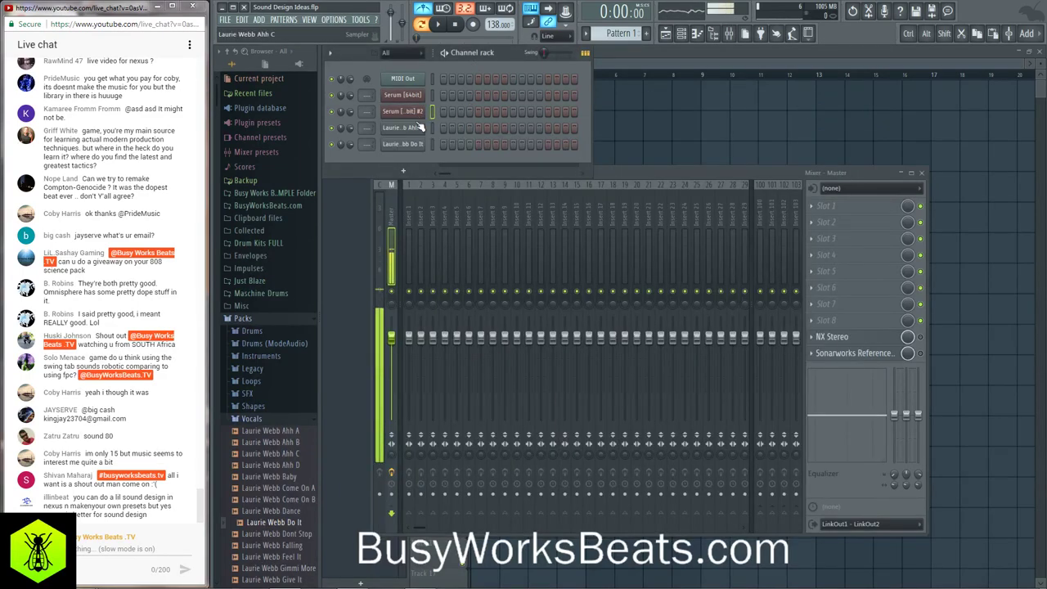
pyautogui.click(403, 170)
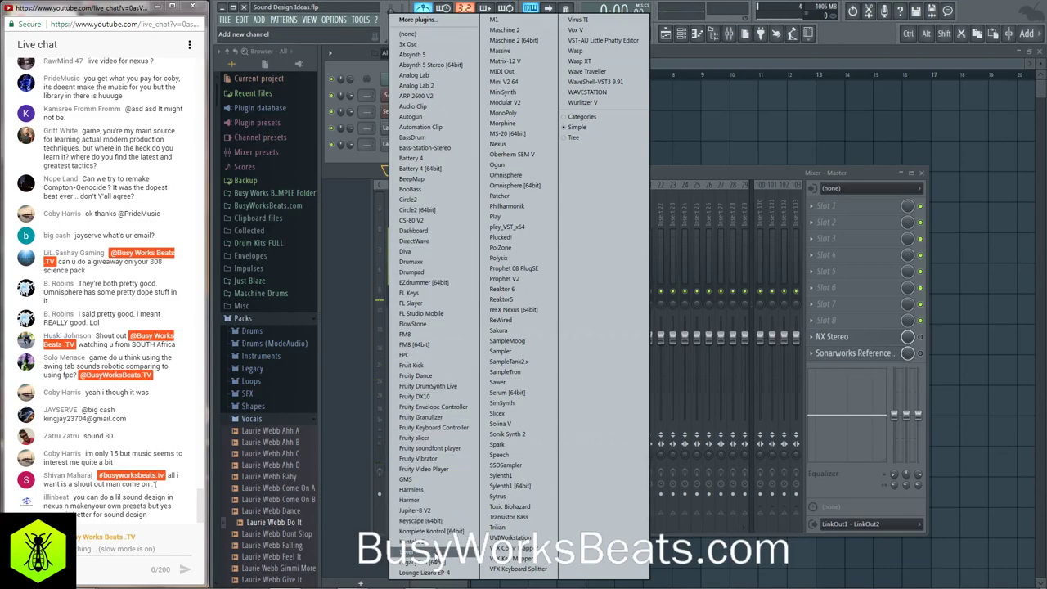
pyautogui.click(435, 553)
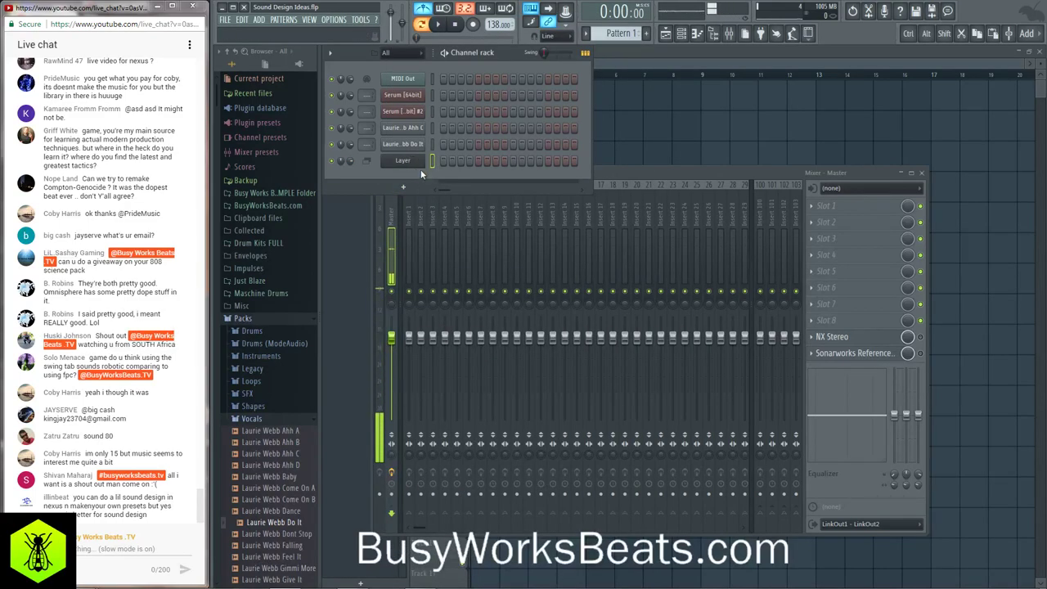
# - Try to assign both Serum channels as children of the Layer channel
pyautogui.keyDown('shift'); pyautogui.click(430, 112); pyautogui.keyUp('shift')
pyautogui.keyDown('shift'); pyautogui.click(433, 98); pyautogui.keyUp('shift')
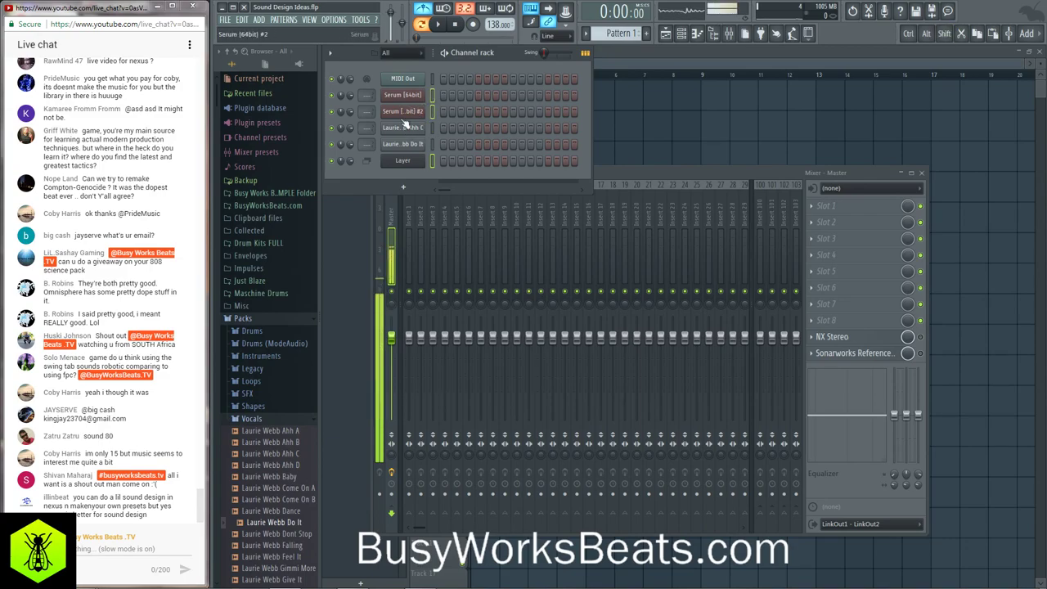
pyautogui.click(409, 164)
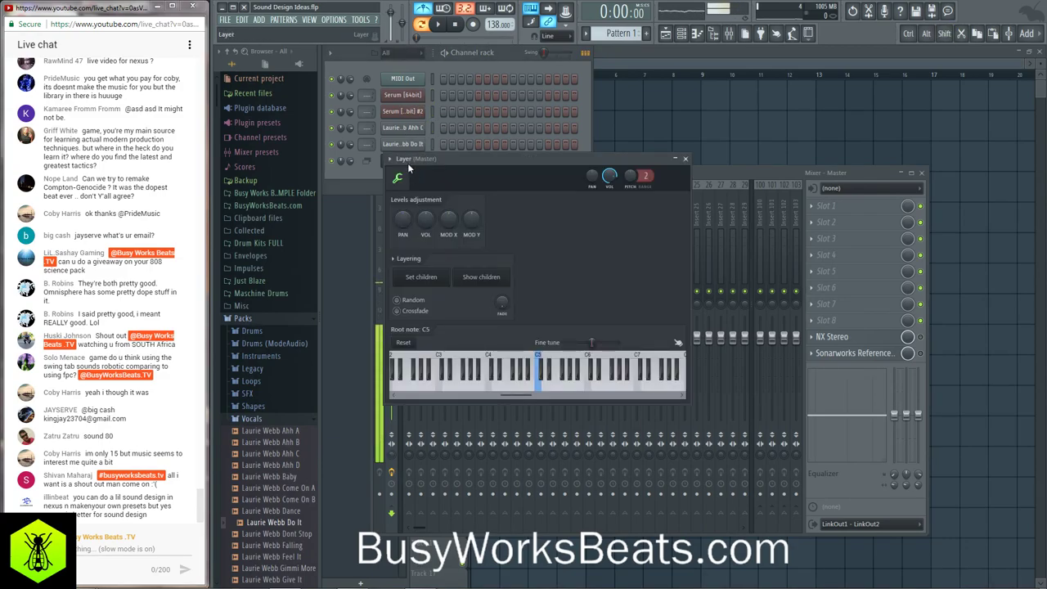
pyautogui.click(421, 277)
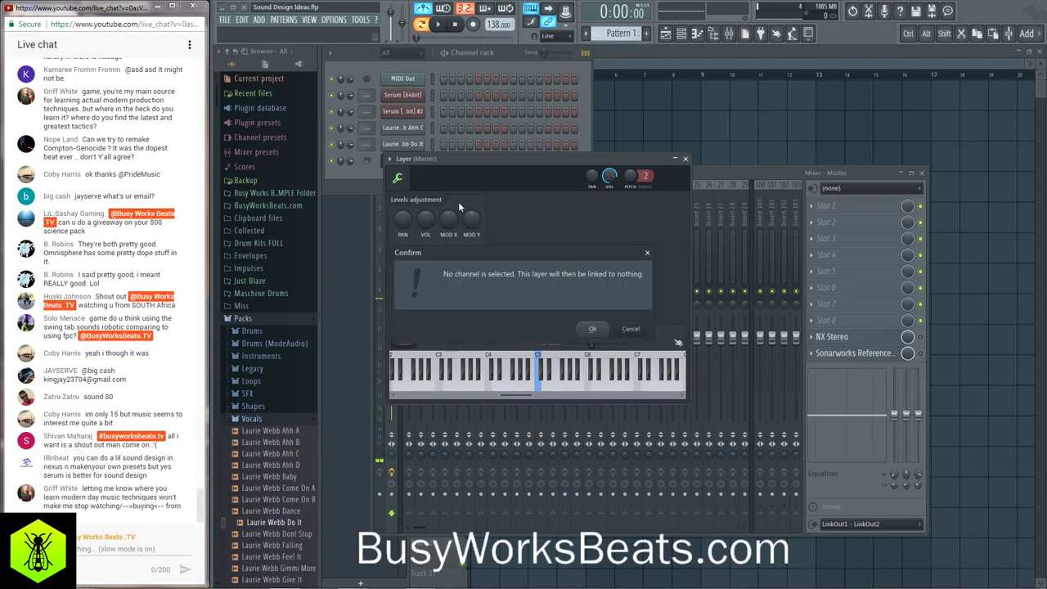
pyautogui.click(592, 328)
# - Set the two Serum channels as the Layer channel's children and close the Layer window
pyautogui.moveTo(534, 162); pyautogui.dragTo(657, 190)
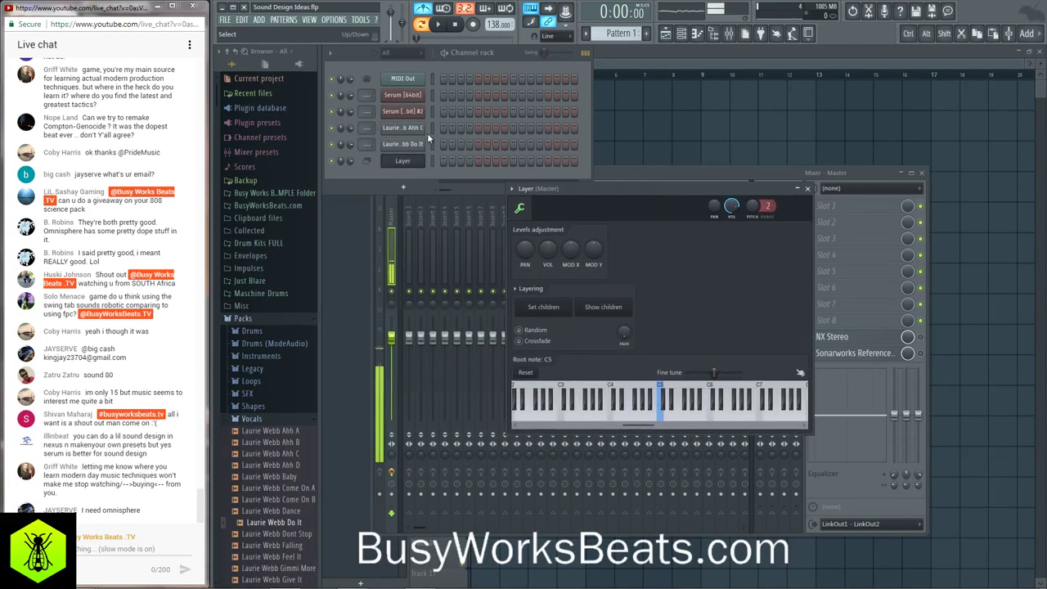
pyautogui.press('shift')
pyautogui.click(433, 111)
pyautogui.keyDown('shift'); pyautogui.click(433, 95); pyautogui.keyUp('shift')
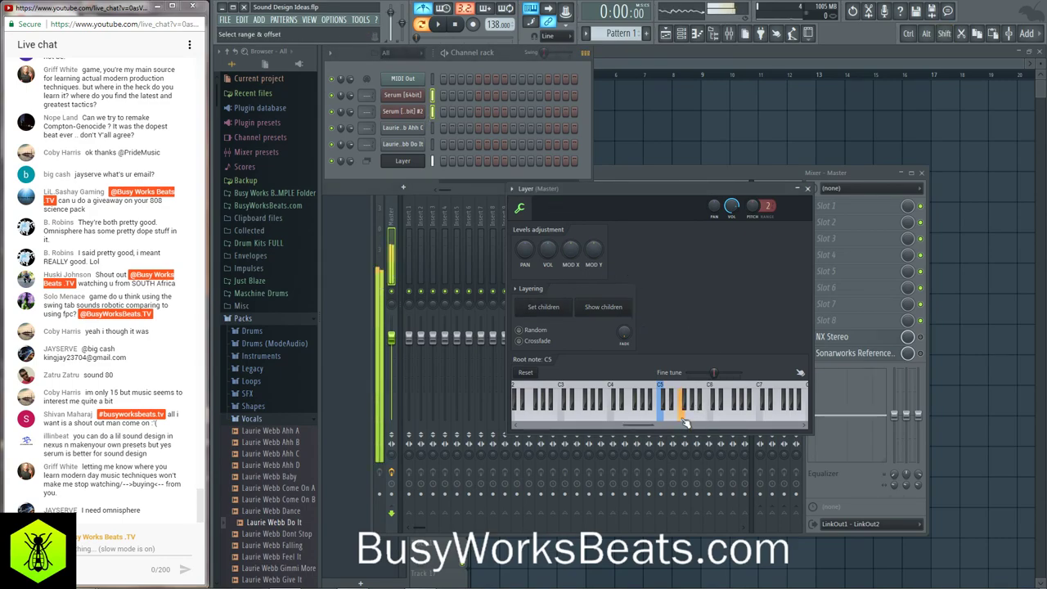
pyautogui.click(808, 189)
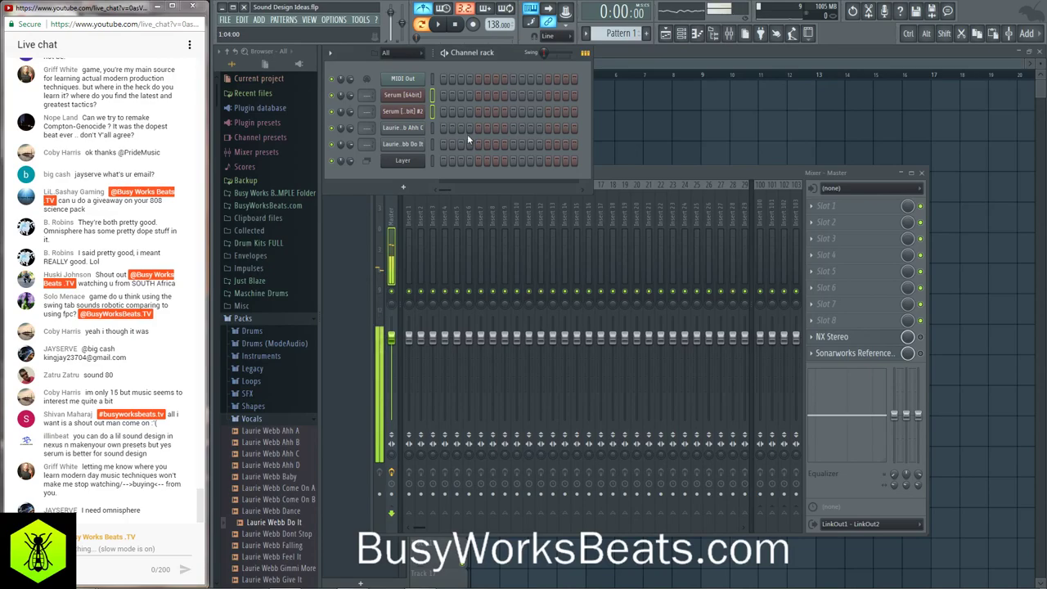
# - Select the Layer channel for playing and adjust the volume of Serum #2 in the channel rack
pyautogui.click(433, 161)
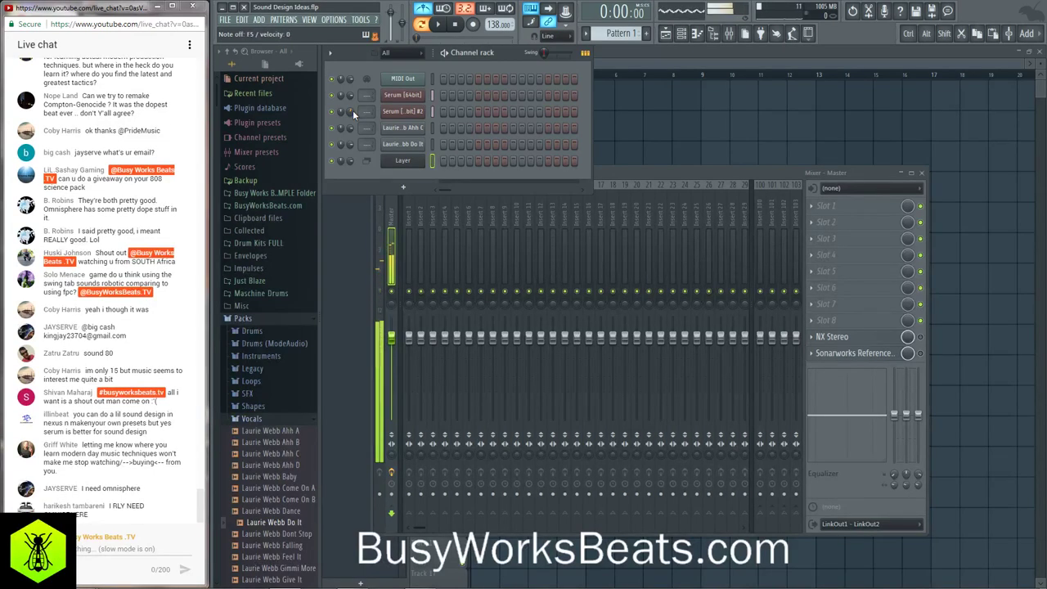
pyautogui.moveTo(352, 109); pyautogui.dragTo(353, 105)
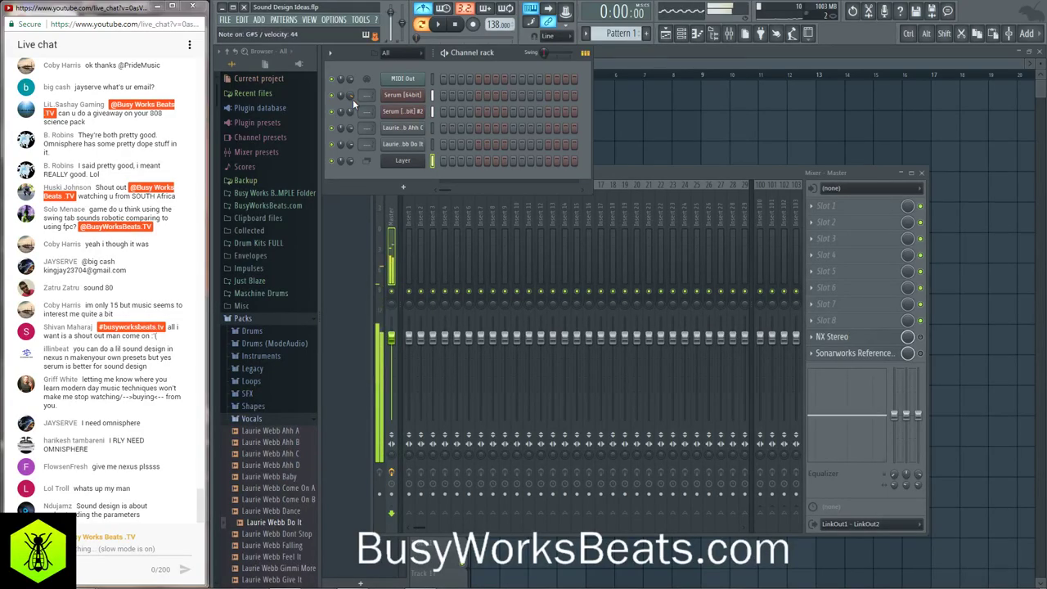
# - Compare the patches in Serum #2 and the first Serum channel, leaving the first Serum window open
pyautogui.click(409, 111)
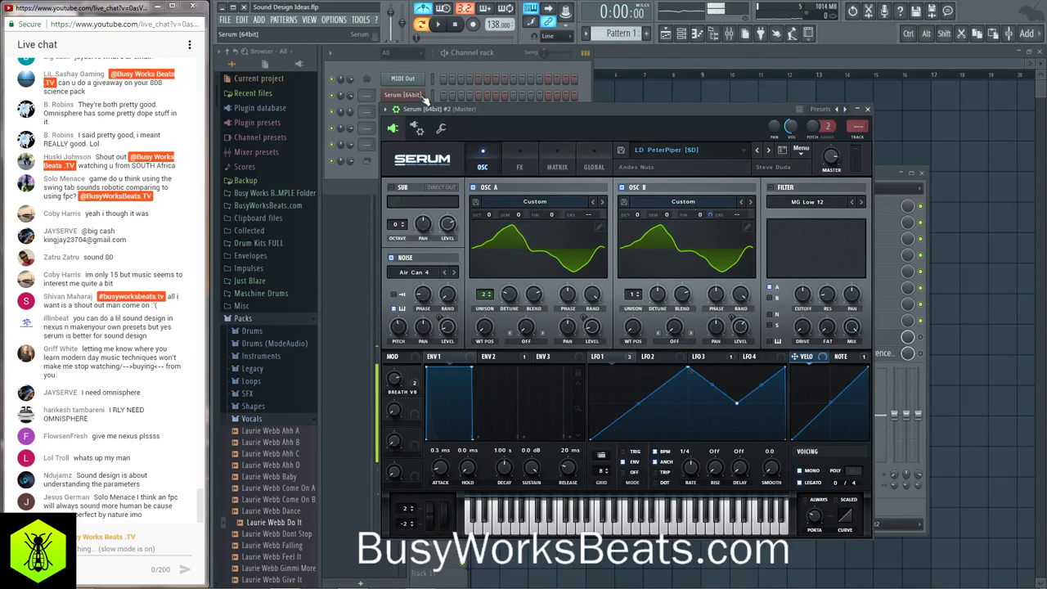
pyautogui.click(409, 96)
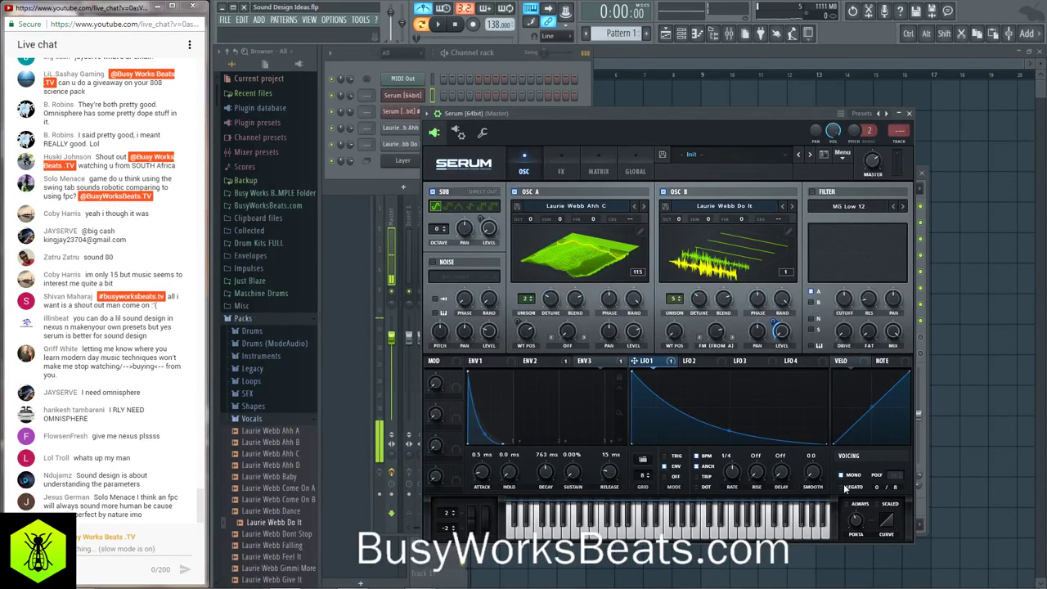
pyautogui.click(908, 113)
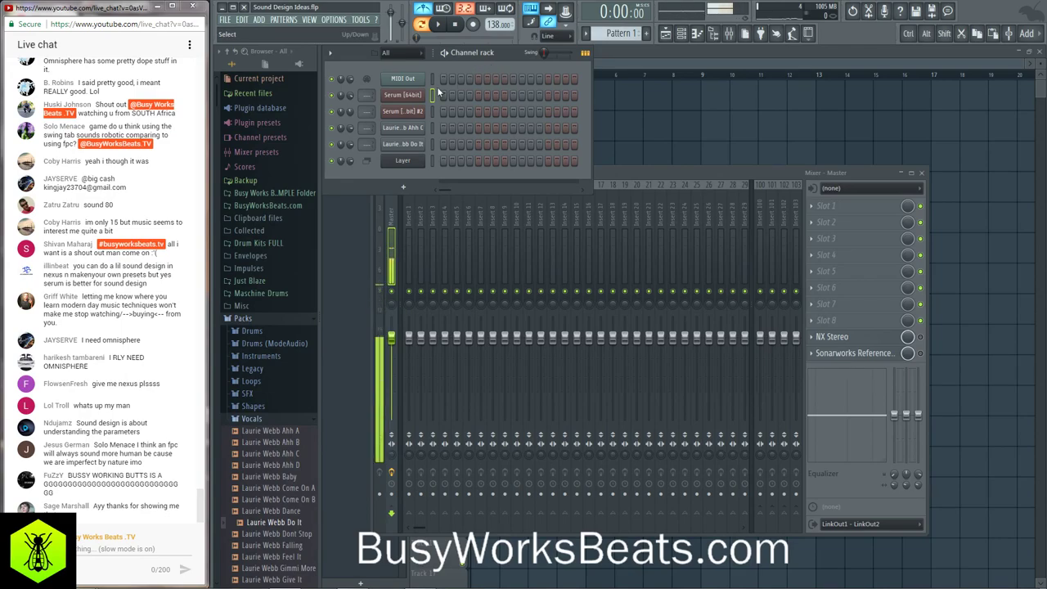
pyautogui.click(417, 94)
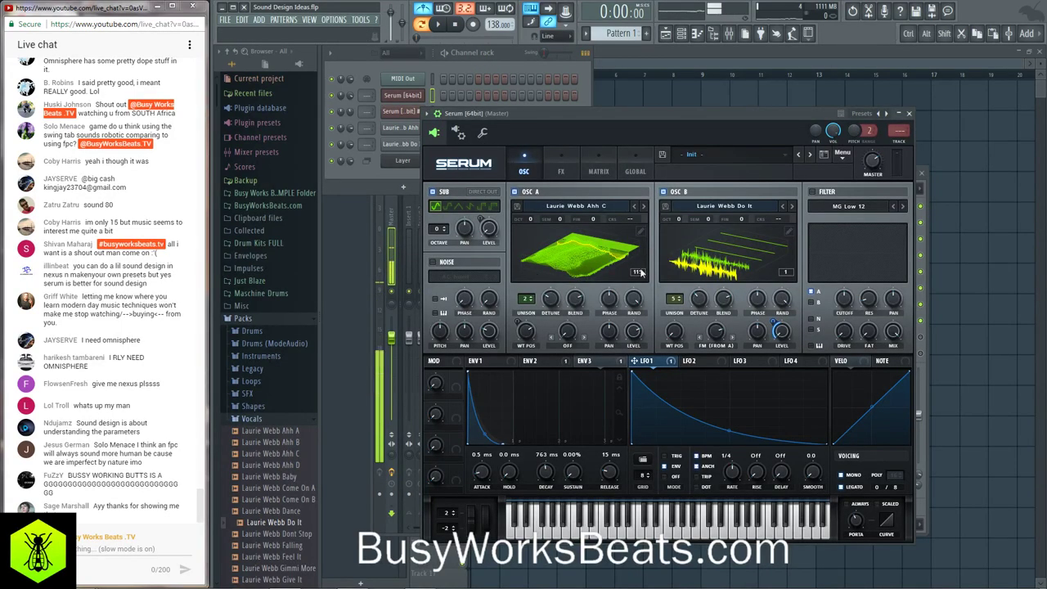
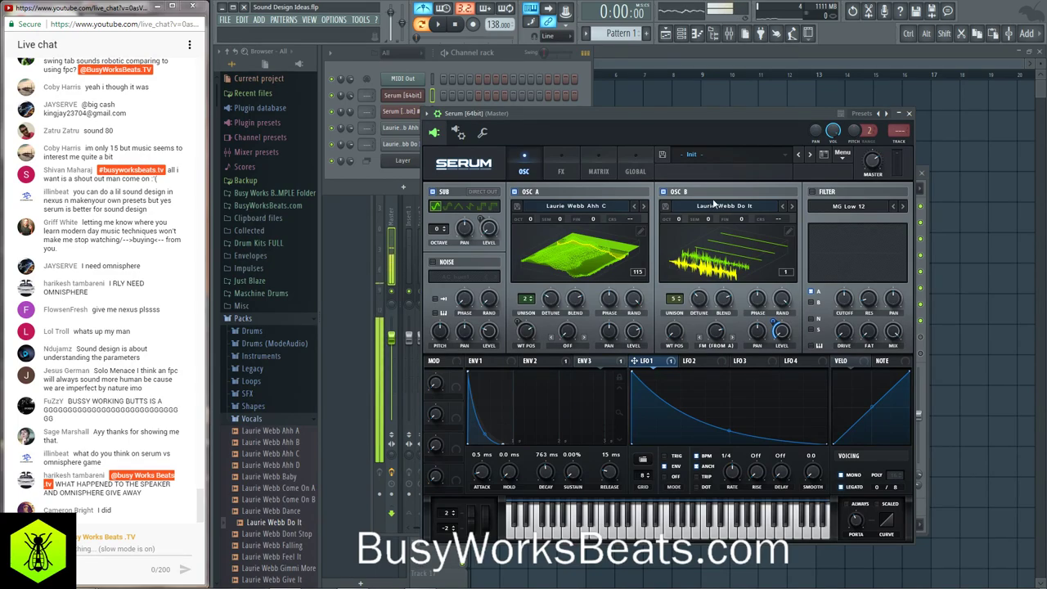
pyautogui.click(78, 544)
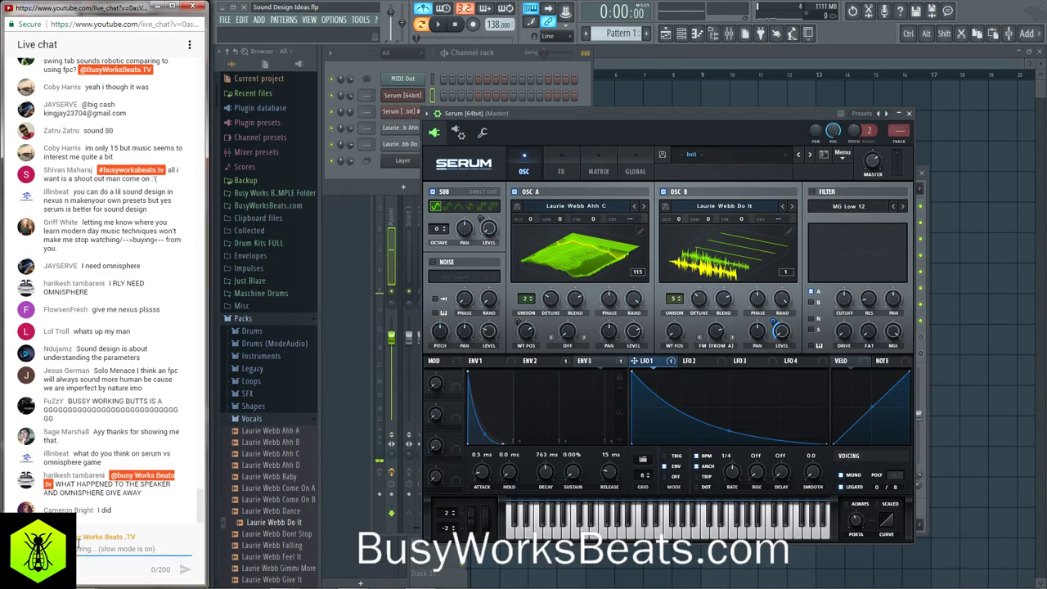
pyautogui.write('wwwus')
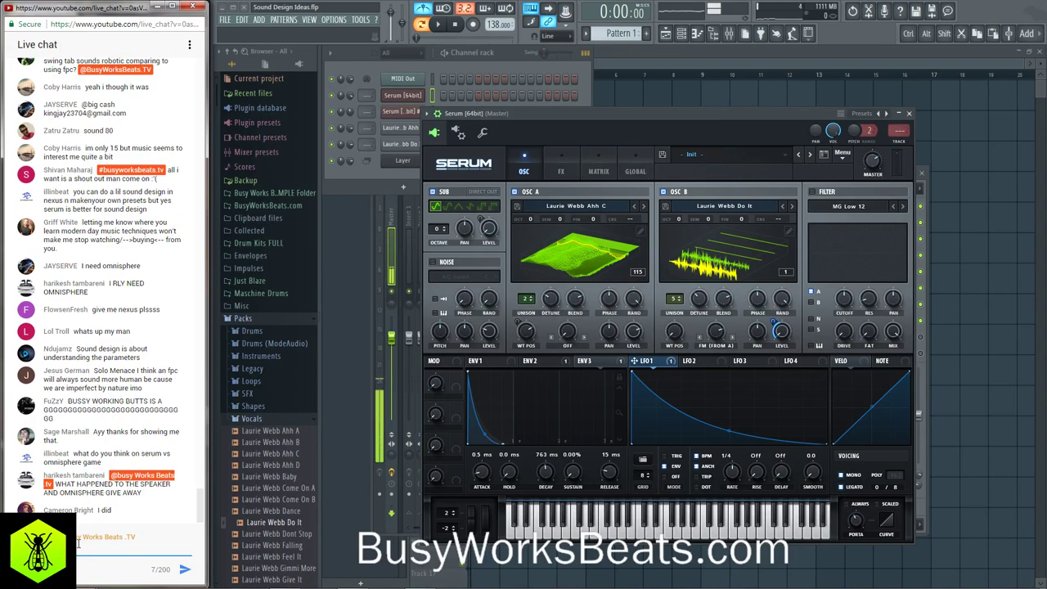
pyautogui.write('yworksbeats.com/')
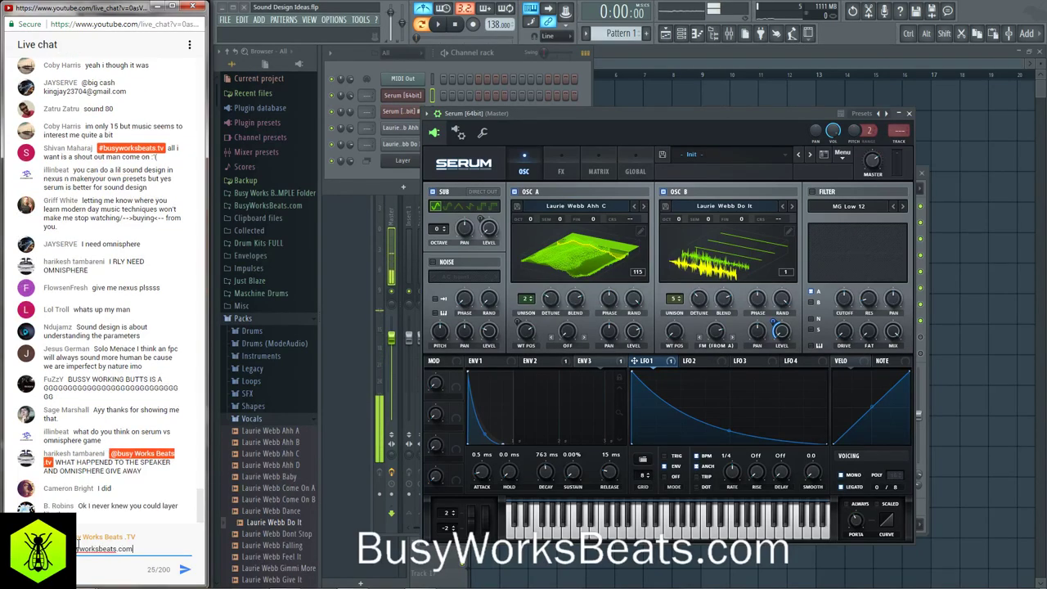
pyautogui.write('contest')
pyautogui.press('Return')
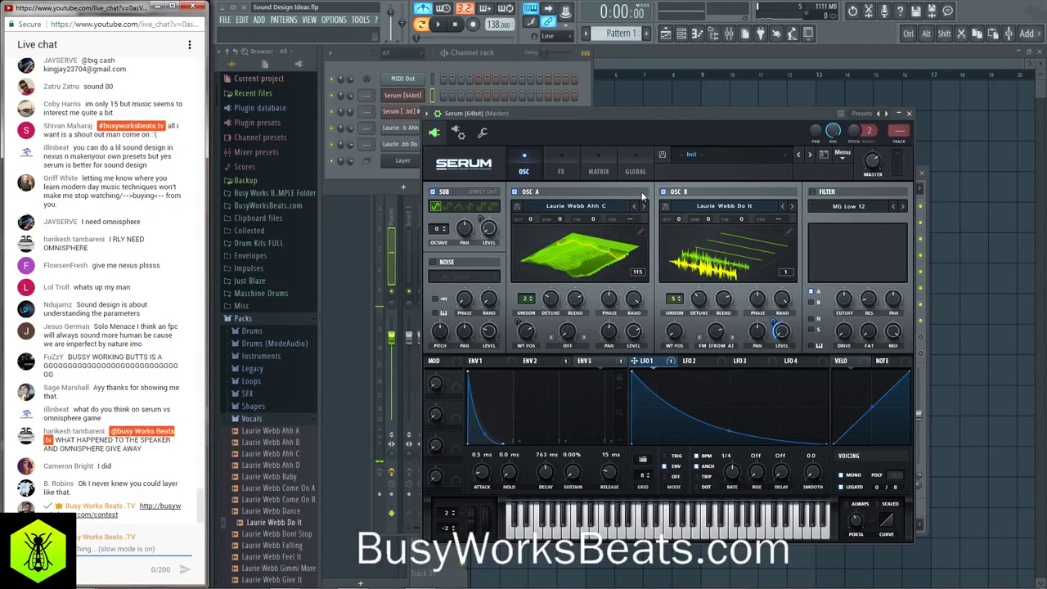
# - Move the Serum window clear of the channel rack, play the Layer channel, and fine-tune the volume of Serum #2
pyautogui.moveTo(618, 112); pyautogui.dragTo(653, 119)
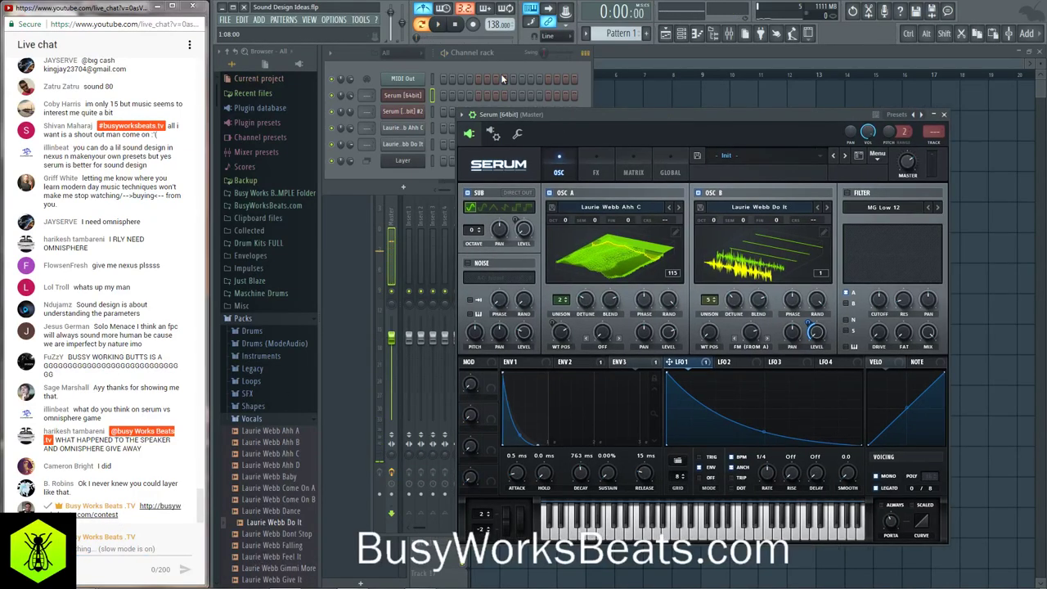
pyautogui.click(433, 160)
pyautogui.press('space')
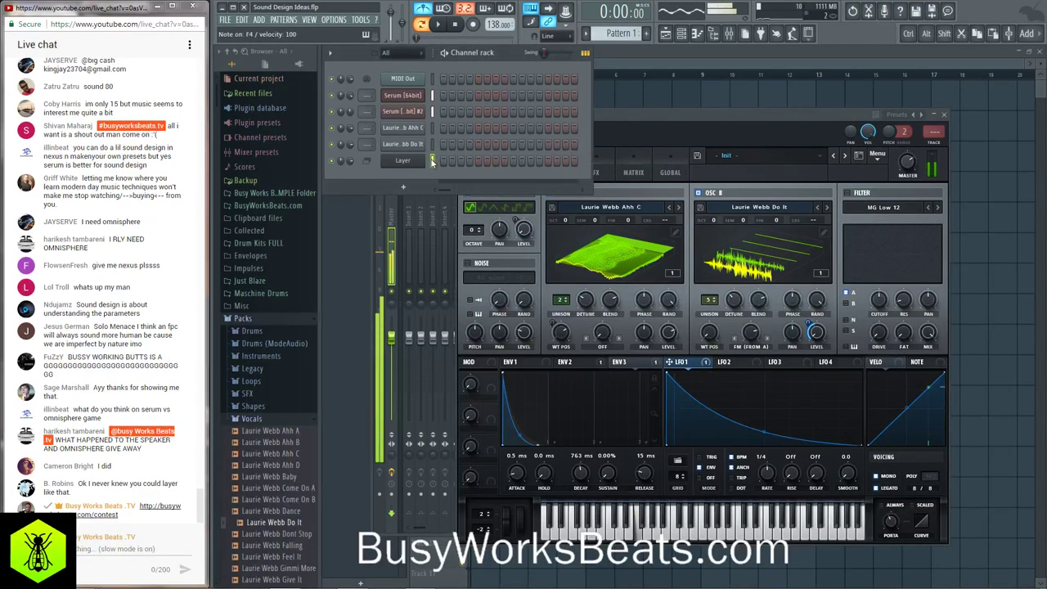
pyautogui.moveTo(349, 111); pyautogui.dragTo(349, 112)
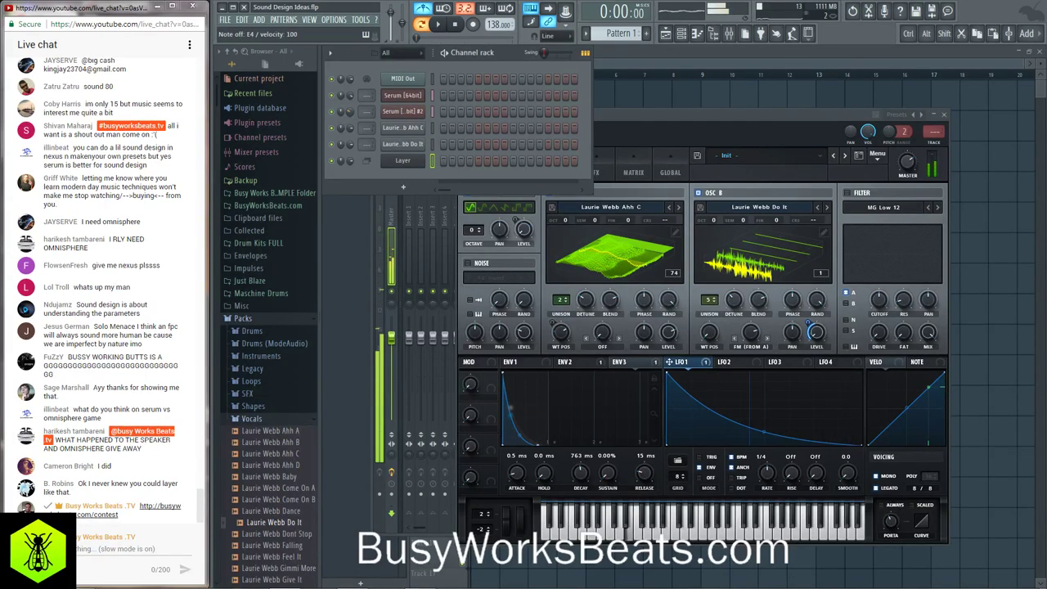
pyautogui.press('e')
pyautogui.press('e')
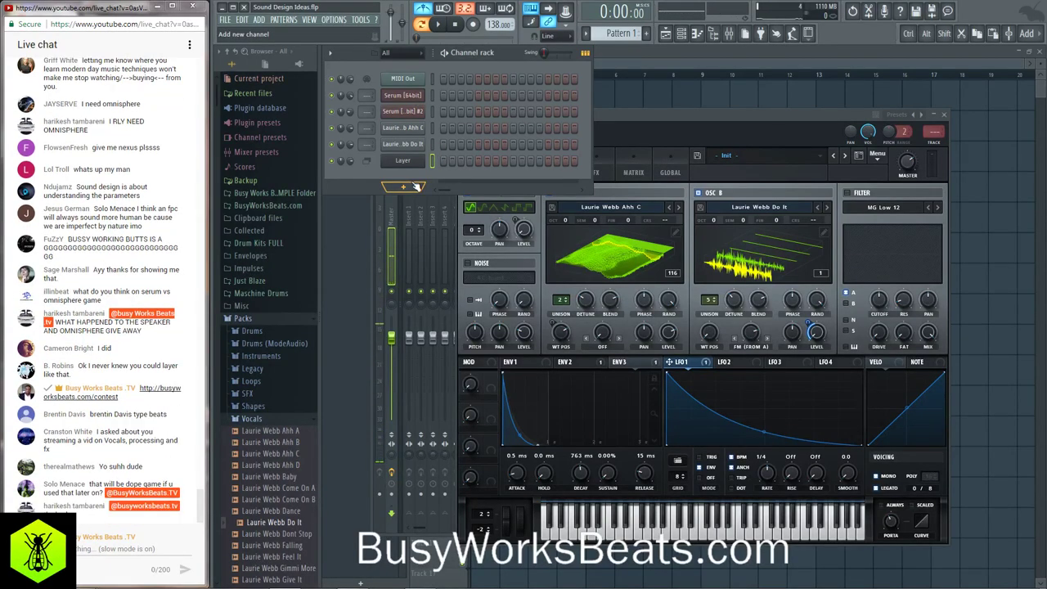
# - Delete both Serum channels, the two Laurie Webb sample channels and the Layer channel, keeping only MIDI Out
pyautogui.rightClick(417, 99)
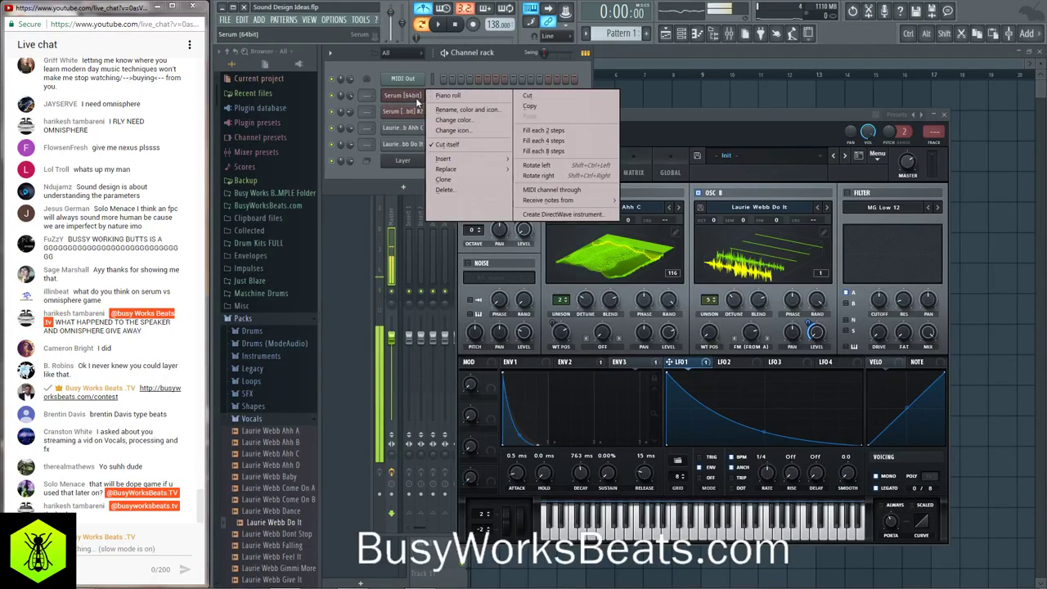
pyautogui.press('d')
pyautogui.rightClick(417, 99)
pyautogui.press('d')
pyautogui.rightClick(416, 97)
pyautogui.press('d')
pyautogui.rightClick(416, 97)
pyautogui.press('d')
pyautogui.rightClick(415, 96)
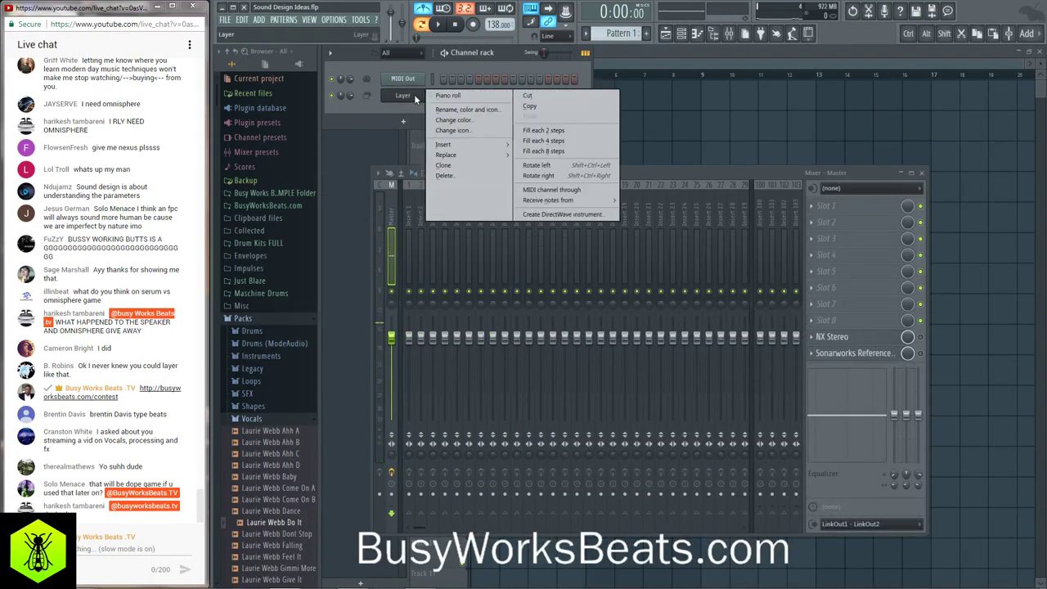
pyautogui.press('d')
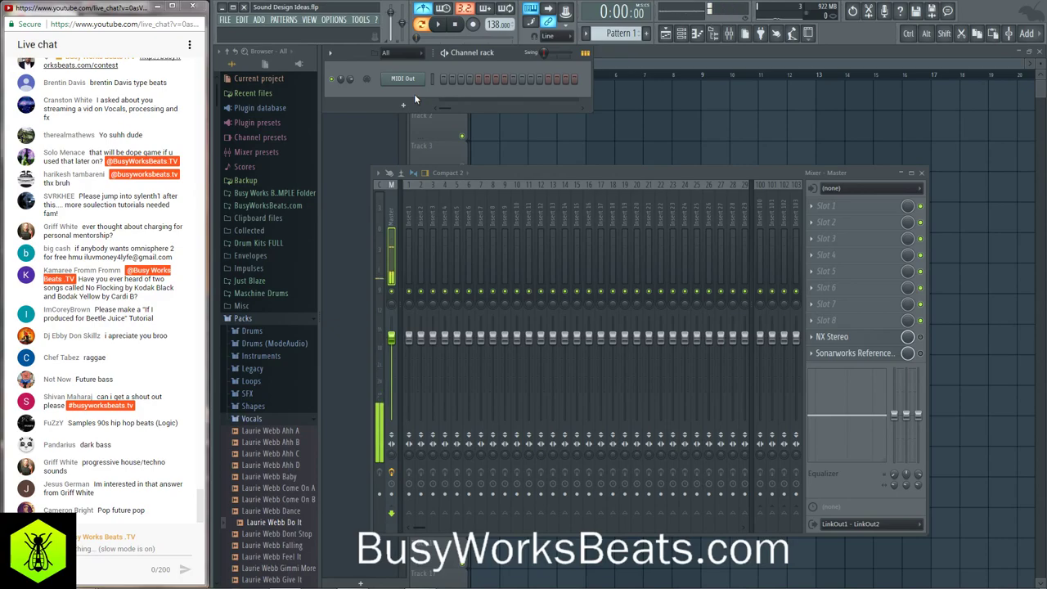
pyautogui.click(403, 105)
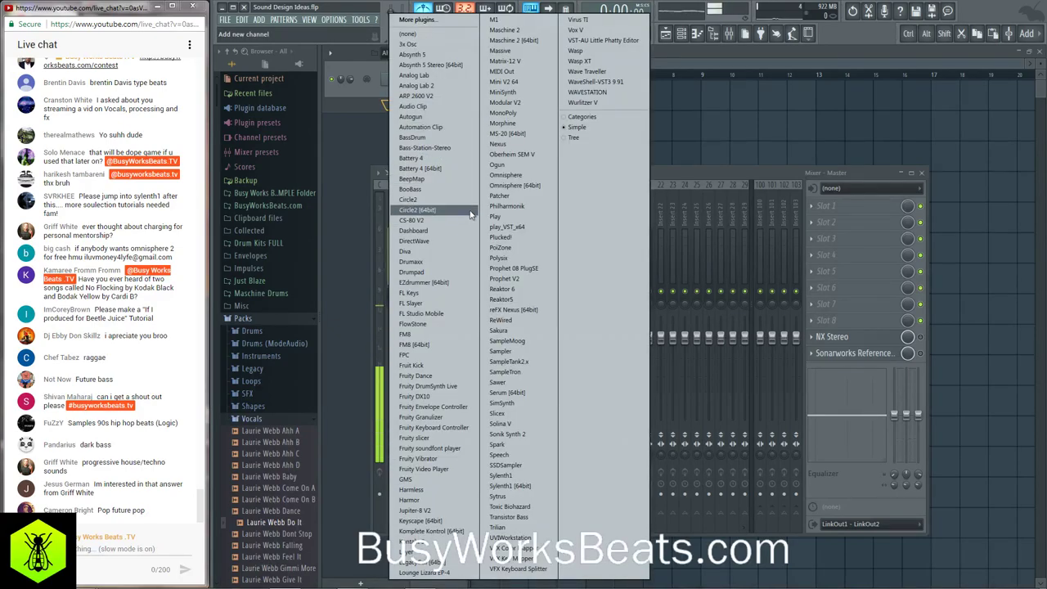
pyautogui.click(519, 490)
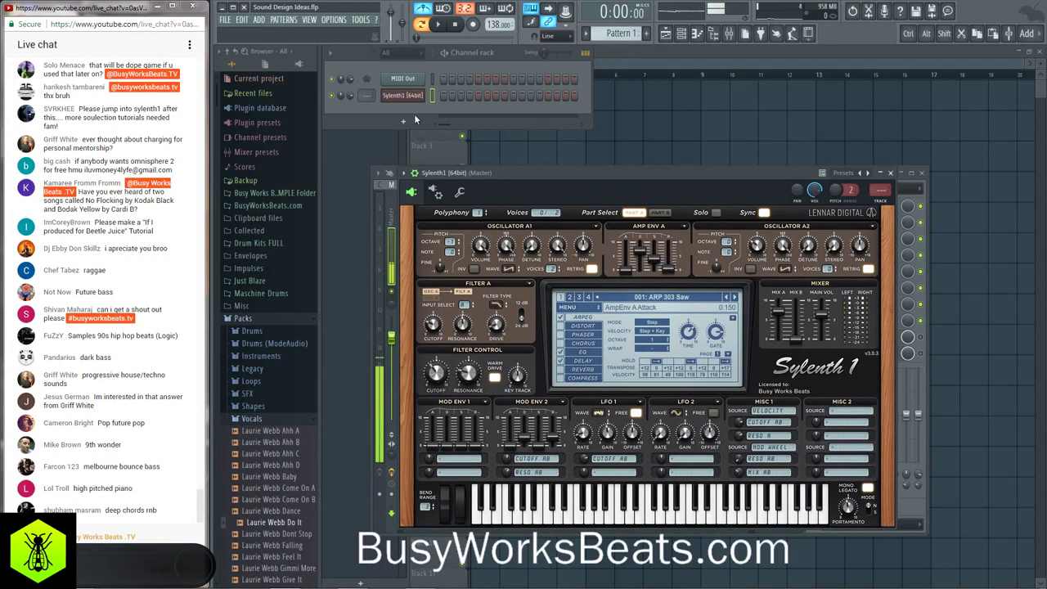
pyautogui.click(404, 121)
pyautogui.rightClick(390, 98)
pyautogui.click(390, 100)
pyautogui.hotkey('ctrl', 'z')
# - Add a new Serum [64bit] channel to the channel rack and reposition its plugin window
pyautogui.click(402, 104)
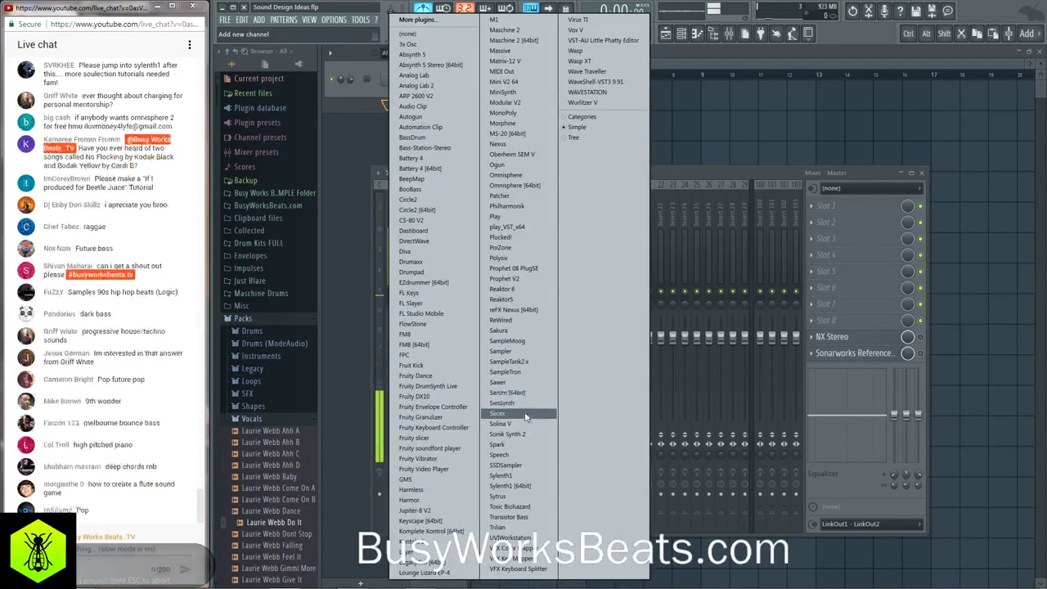
pyautogui.click(516, 392)
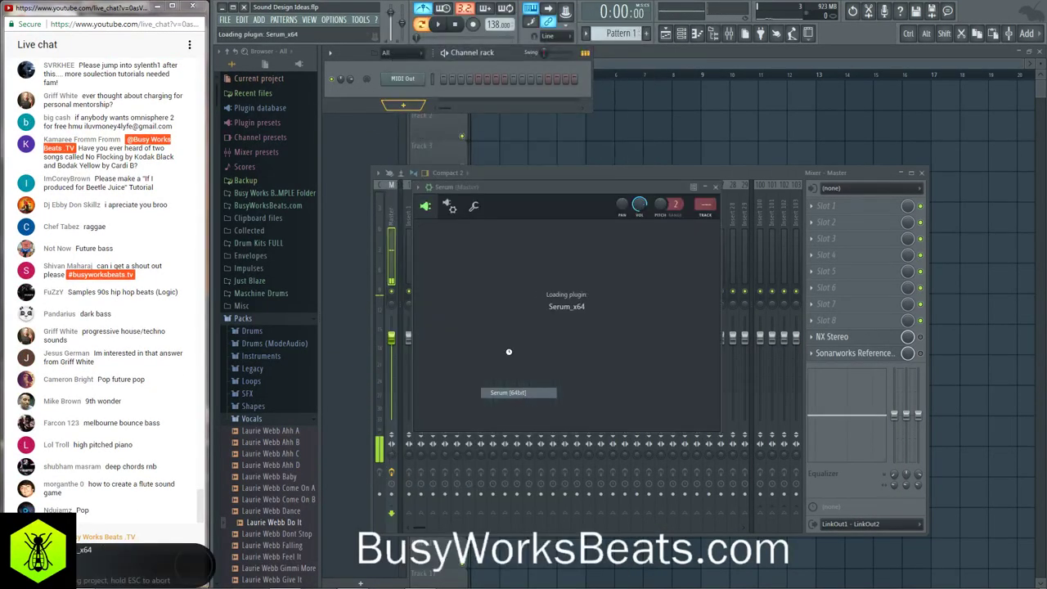
pyautogui.moveTo(575, 183); pyautogui.dragTo(558, 128)
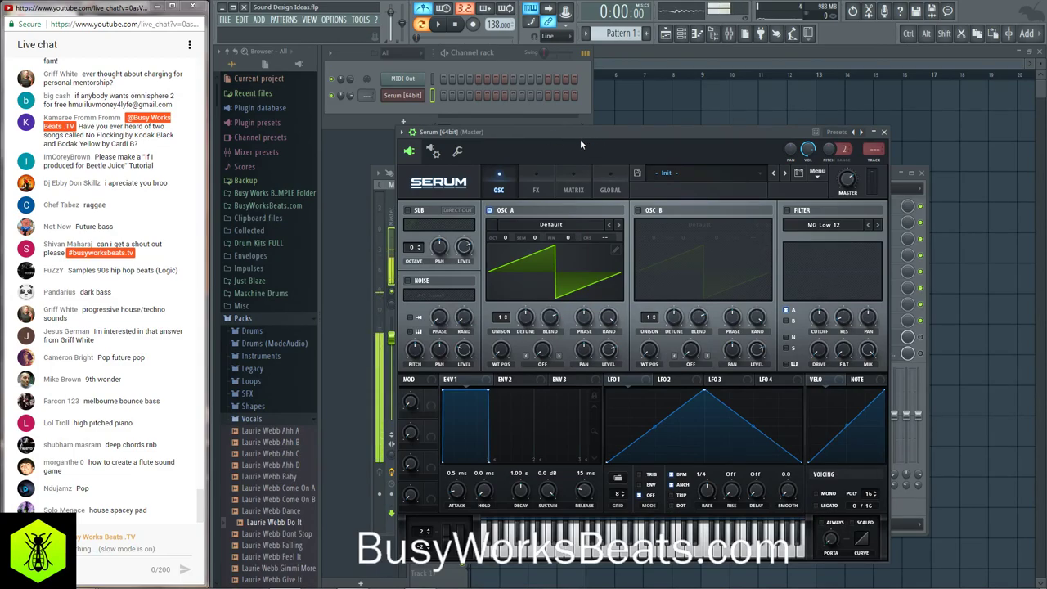
# - Load the Digital wavetable Dist d00t into OSC A in 3D view and modulate its wavetable position with LFO 1 at a 1/8 rate
pyautogui.click(544, 223)
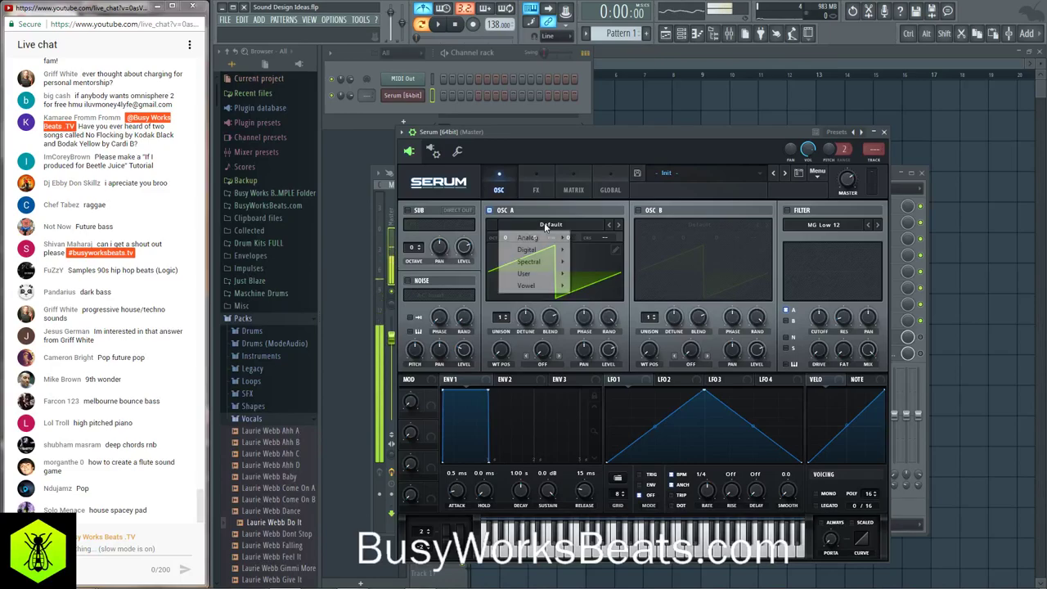
pyautogui.moveTo(541, 256)
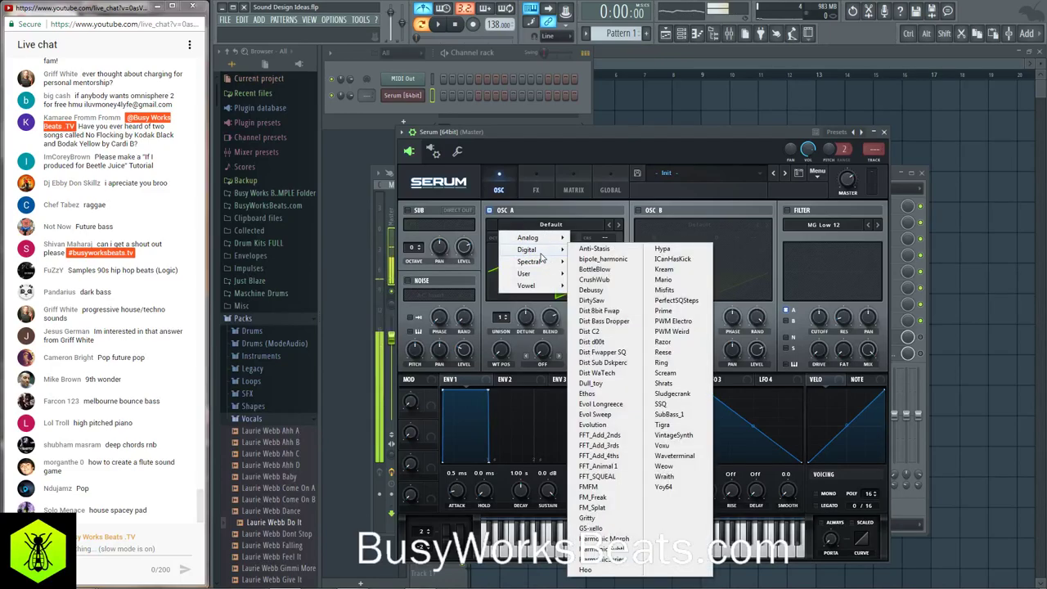
pyautogui.click(592, 342)
pyautogui.click(535, 273)
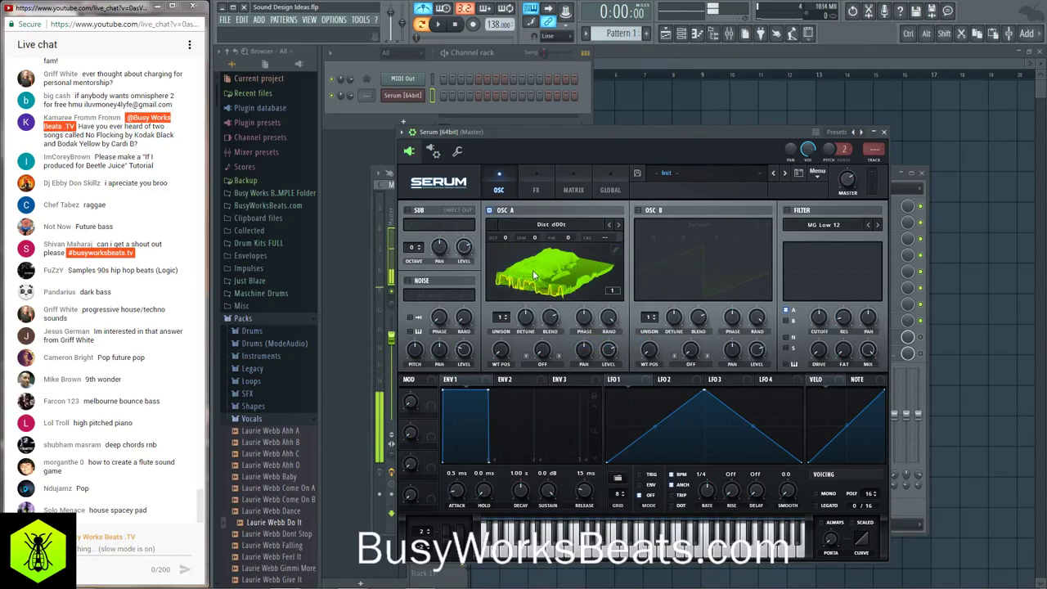
pyautogui.moveTo(502, 352); pyautogui.dragTo(492, 372)
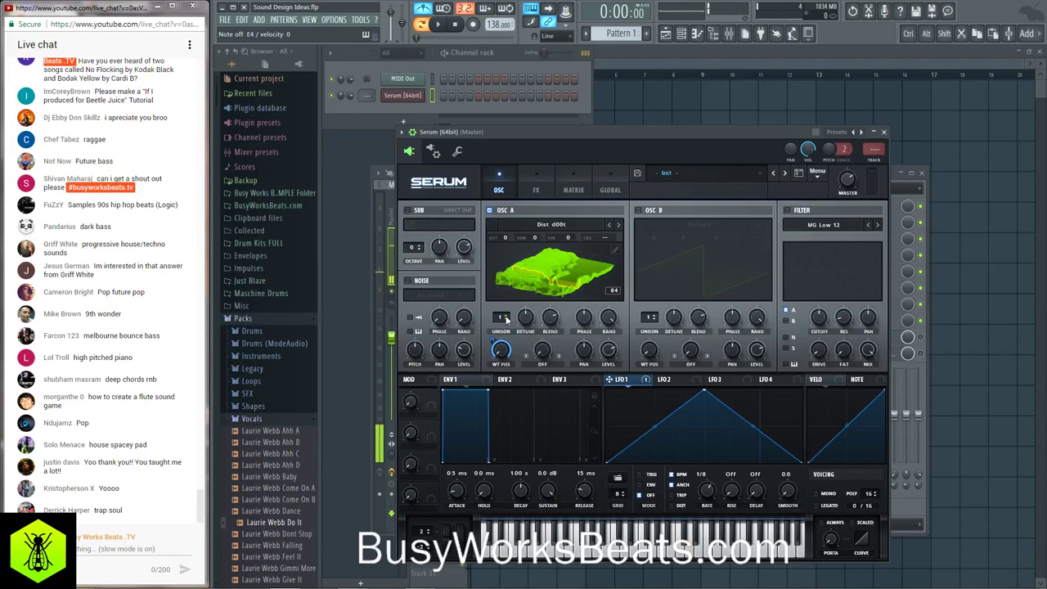
# - Set OSC A to 2 unison voices with a detune of 0.16 and switch its wavetable to Dist Fwapper SQ
pyautogui.moveTo(506, 319); pyautogui.dragTo(528, 324)
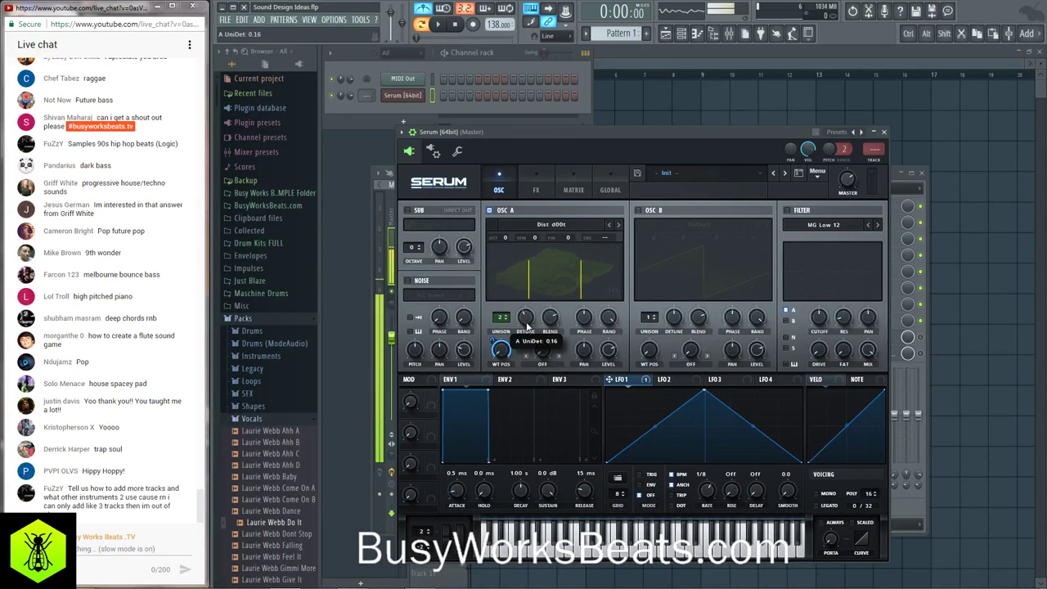
pyautogui.click(619, 225)
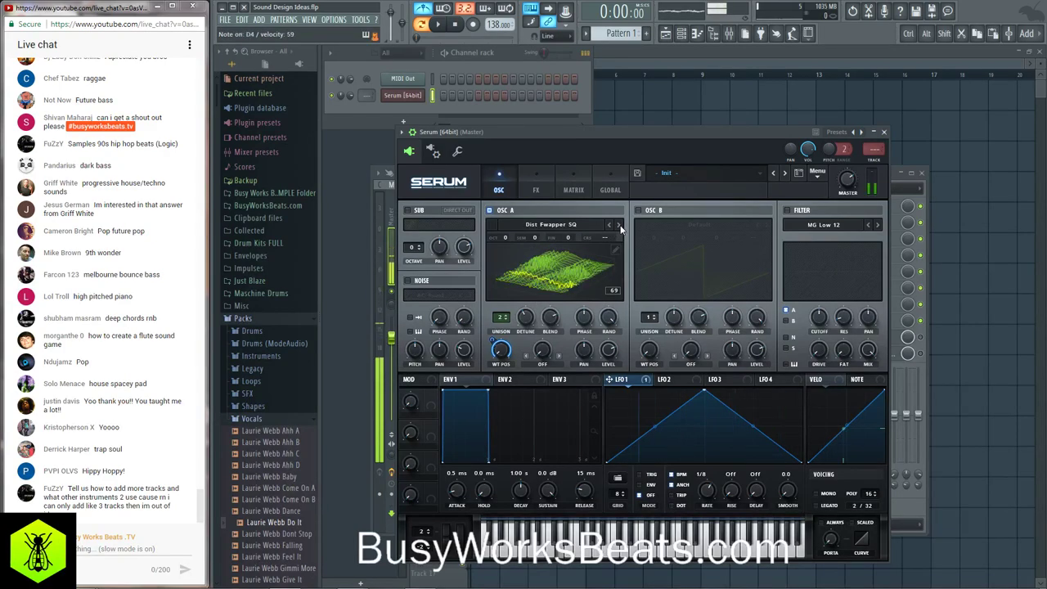
# - Lower OSC A by one octave and step through its Digital wavetables from Dist WaTech to FFT_Add_4ths
pyautogui.click(619, 225)
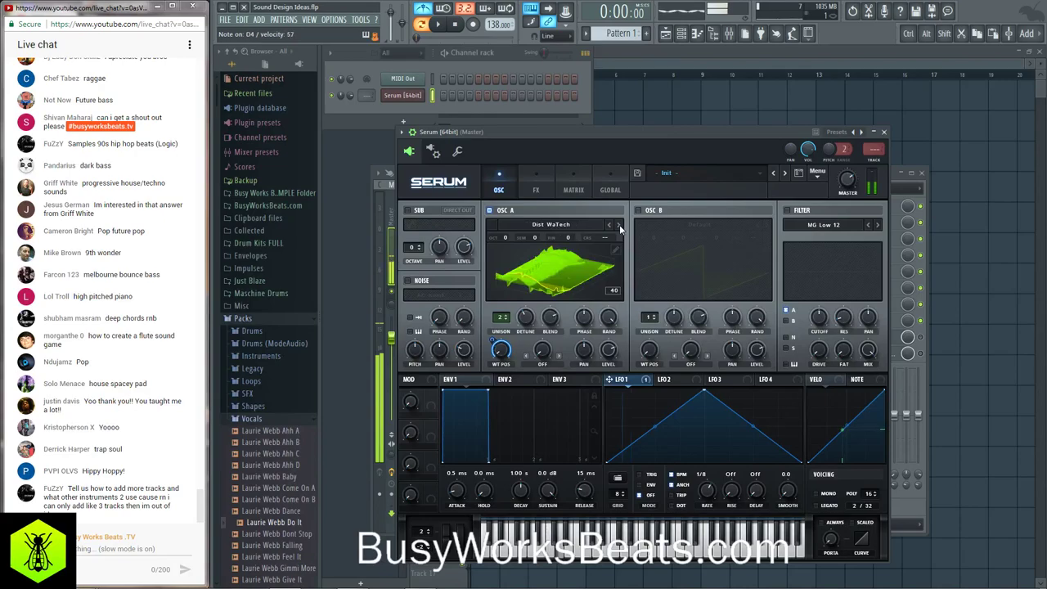
pyautogui.moveTo(505, 237); pyautogui.dragTo(502, 252)
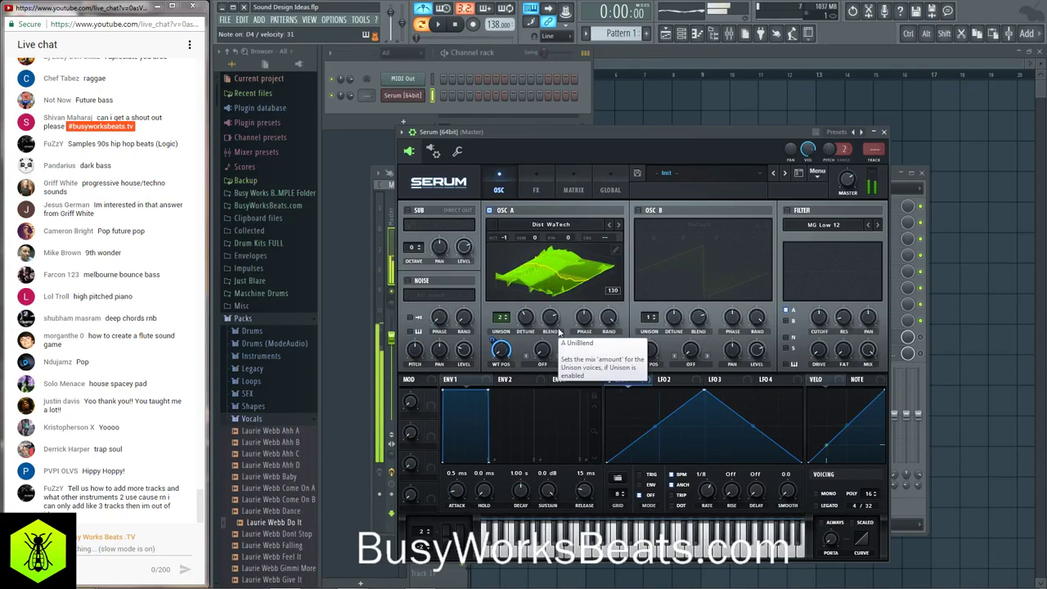
pyautogui.click(619, 224)
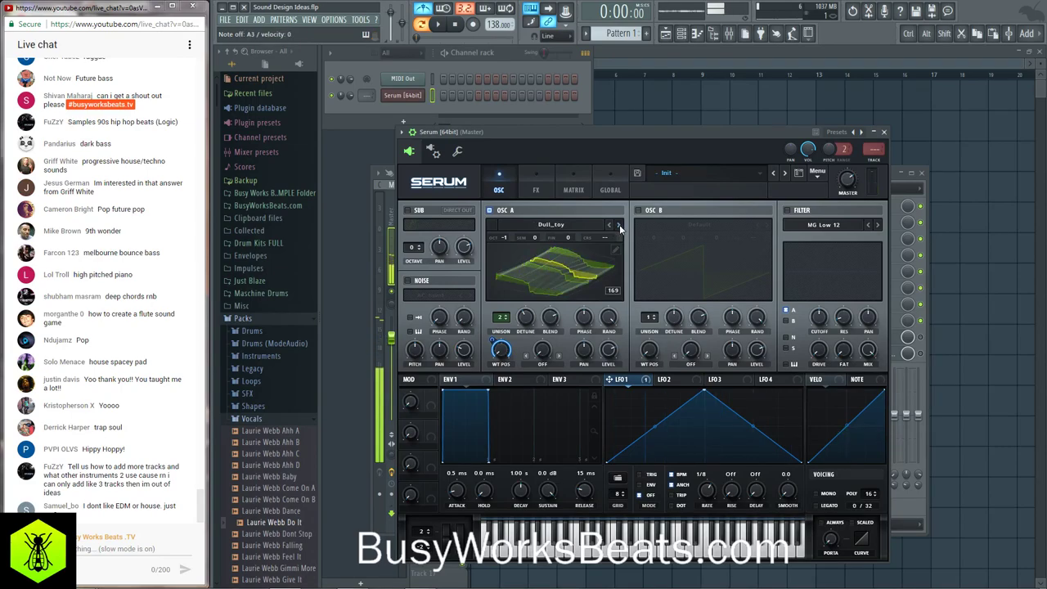
pyautogui.click(619, 224)
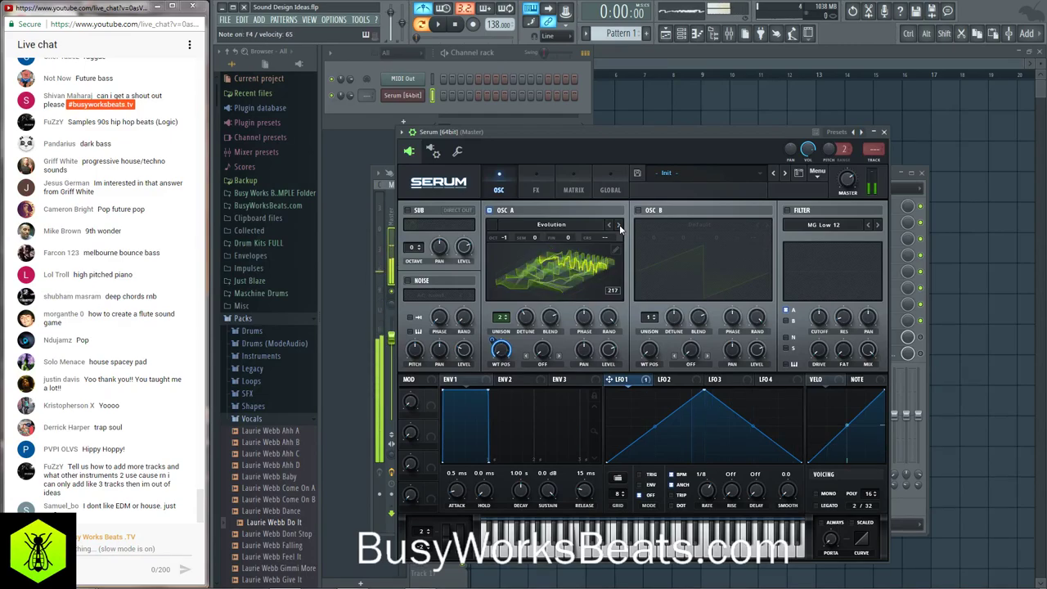
pyautogui.click(620, 224)
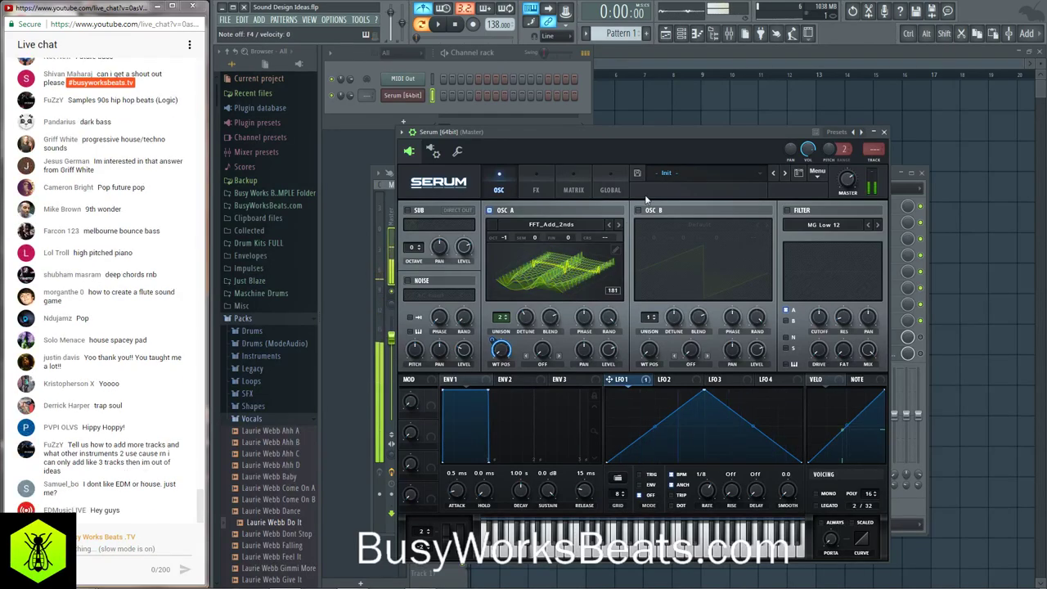
pyautogui.click(619, 224)
pyautogui.click(620, 224)
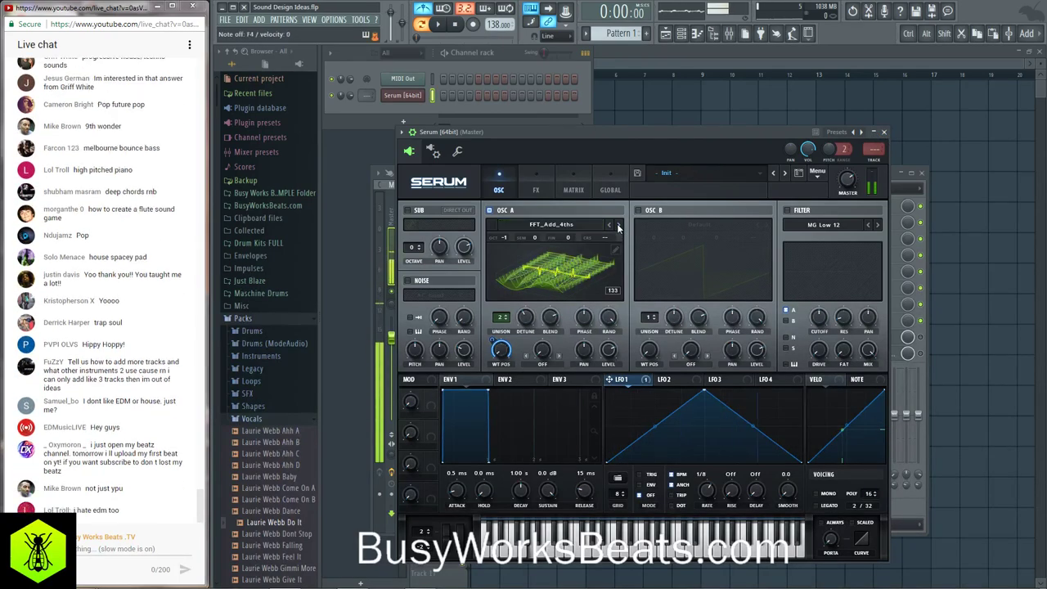
# - Load the Spectral wavetable Monster 1 [SL] into OSC A and set LFO 1's rate to 1/16 triplet
pyautogui.click(550, 225)
pyautogui.moveTo(540, 253)
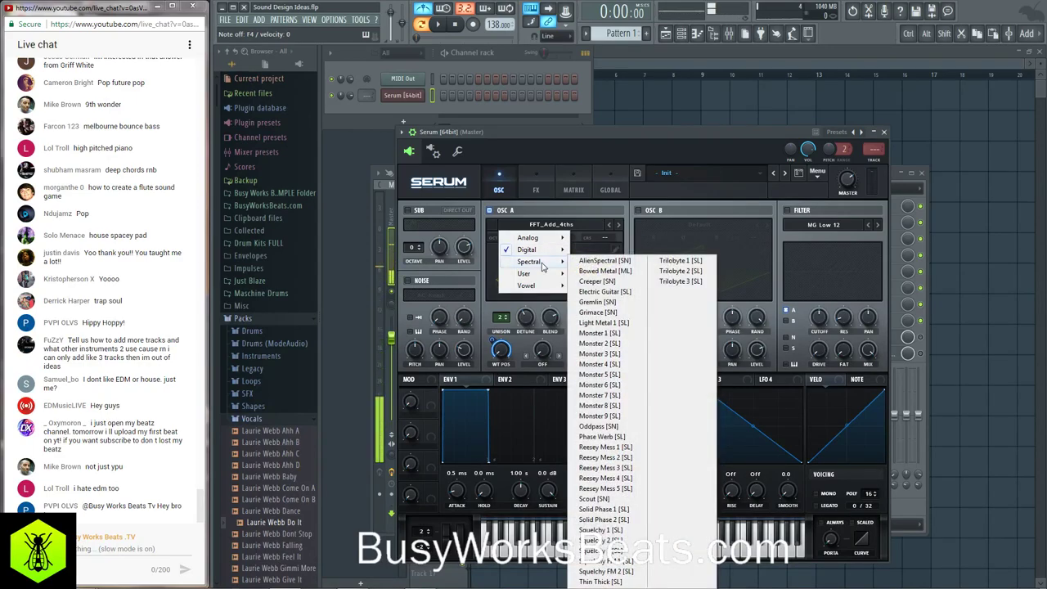
pyautogui.click(602, 333)
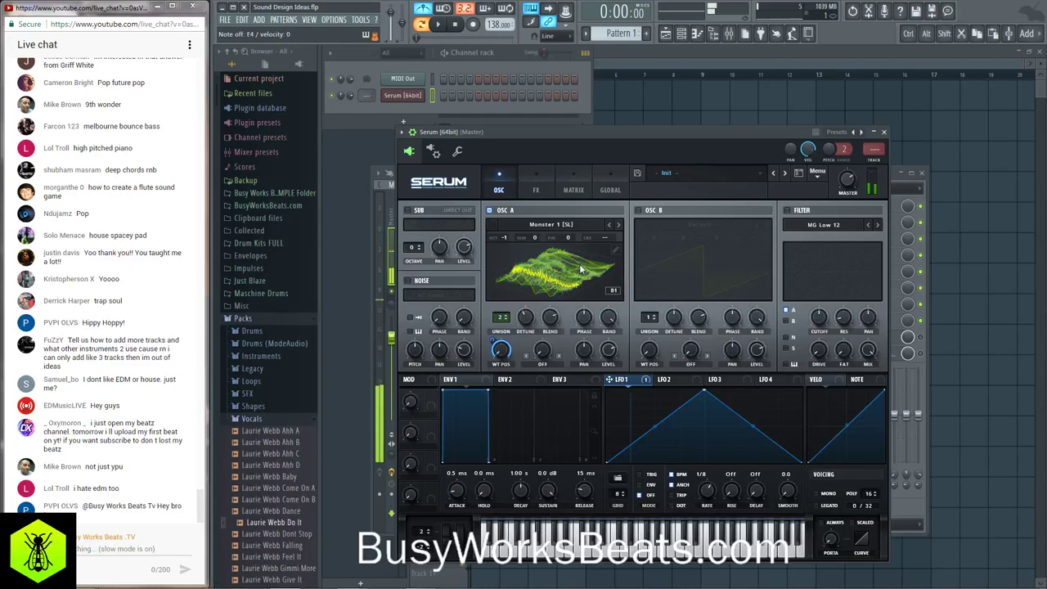
pyautogui.moveTo(713, 492)
pyautogui.mouseDown()
pyautogui.moveTo(710, 500)
pyautogui.moveTo(711, 485)
pyautogui.mouseUp()
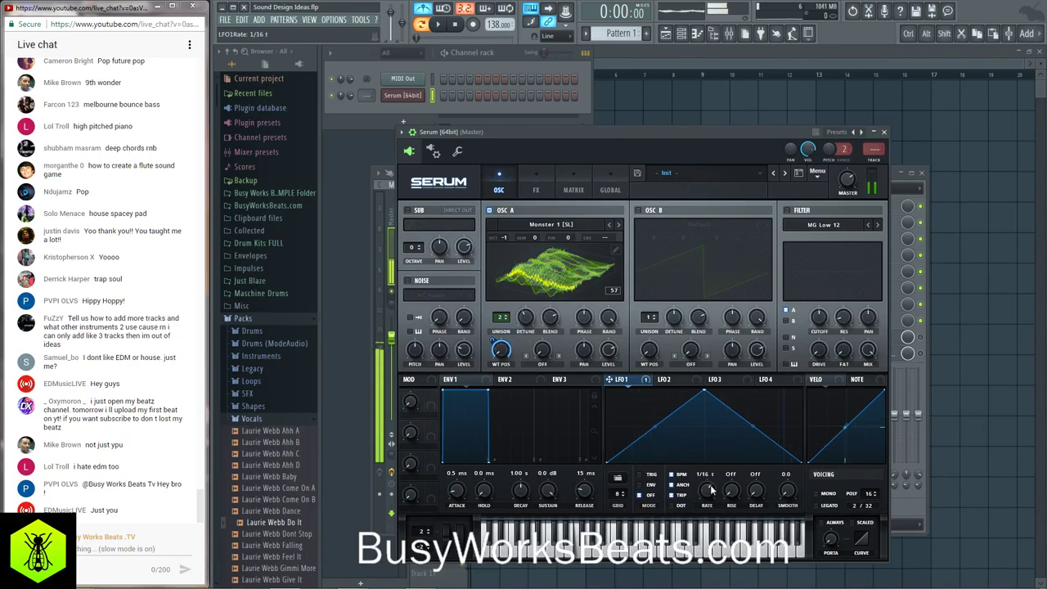
# - Set the project tempo to 108 BPM and give OSC A 5 unison voices with an adjusted detune
pyautogui.moveTo(496, 23); pyautogui.dragTo(496, 50)
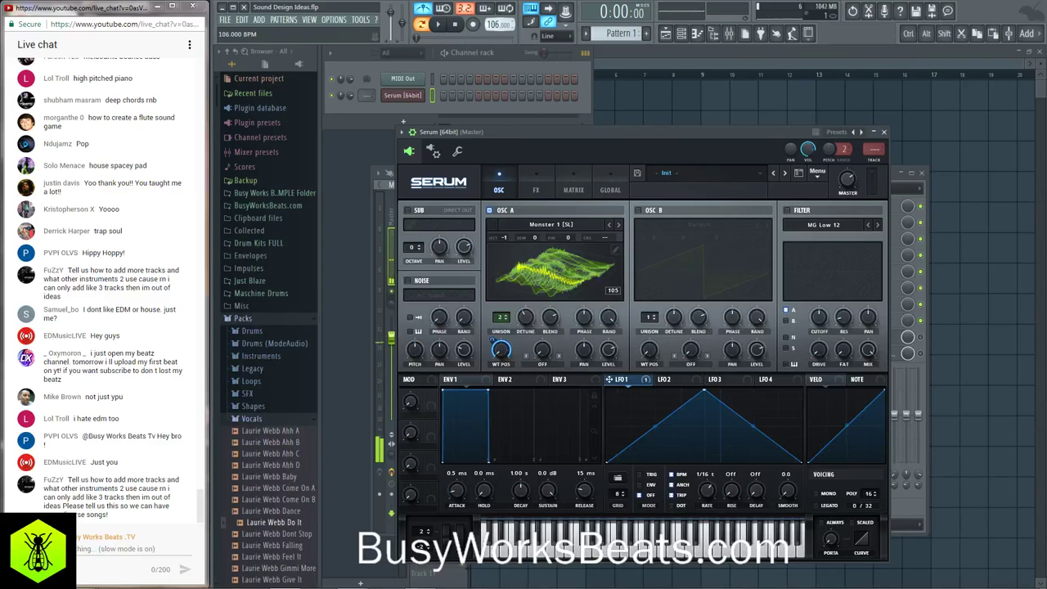
pyautogui.moveTo(520, 311); pyautogui.dragTo(525, 368)
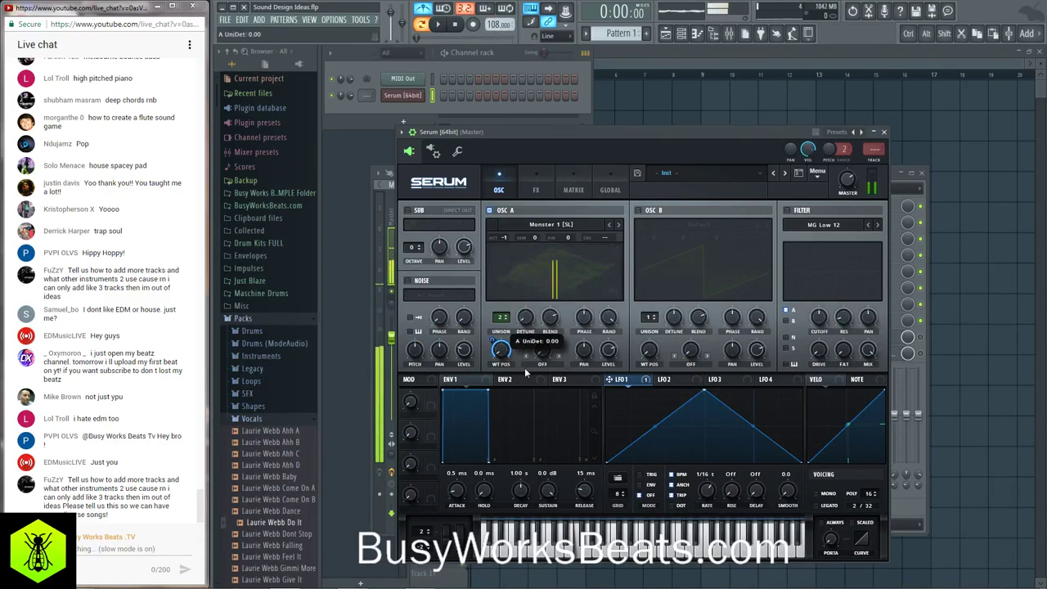
pyautogui.click(505, 319)
pyautogui.moveTo(524, 319); pyautogui.dragTo(524, 325)
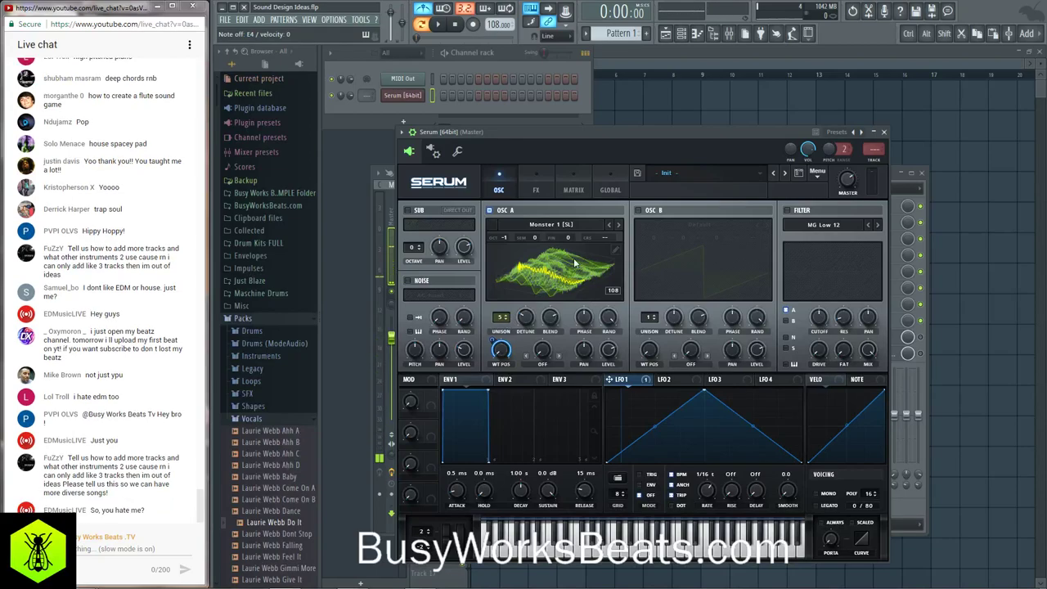
# - Reset Serum to the Init preset and browse the Analog wavetables for OSC A
pyautogui.click(817, 174)
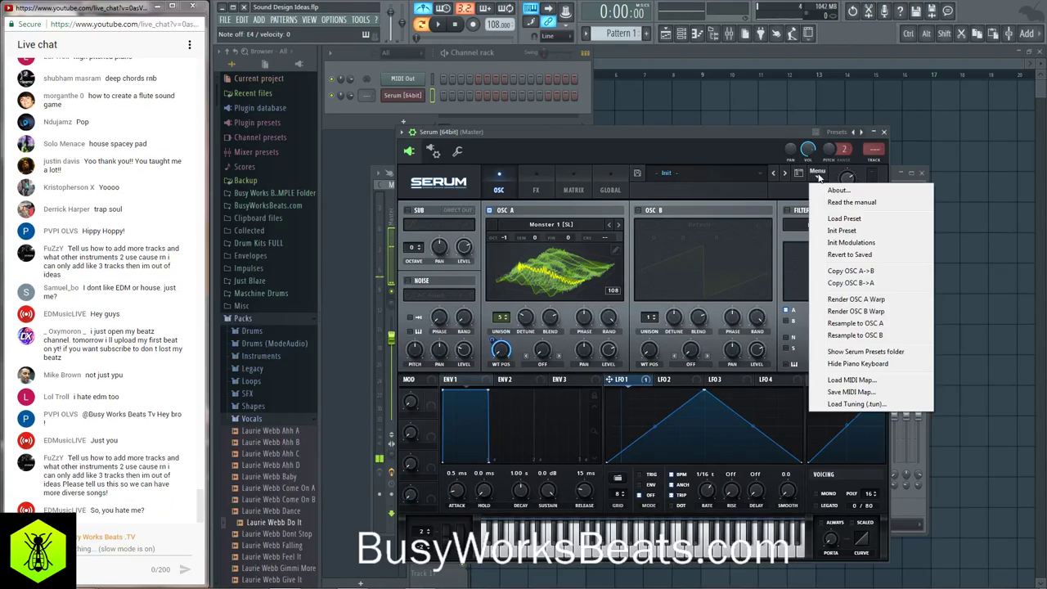
pyautogui.click(864, 232)
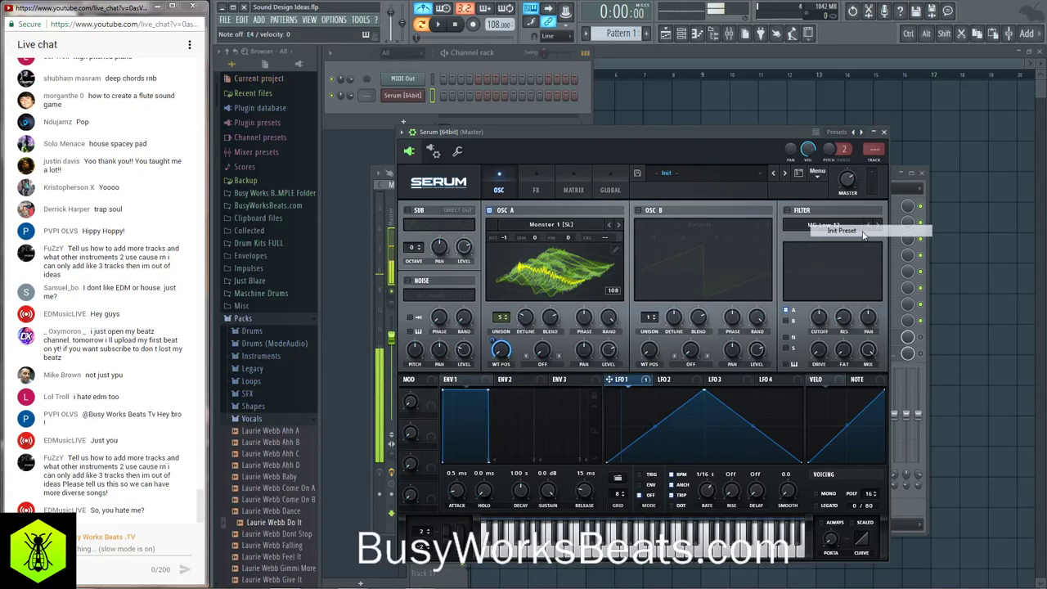
pyautogui.click(545, 228)
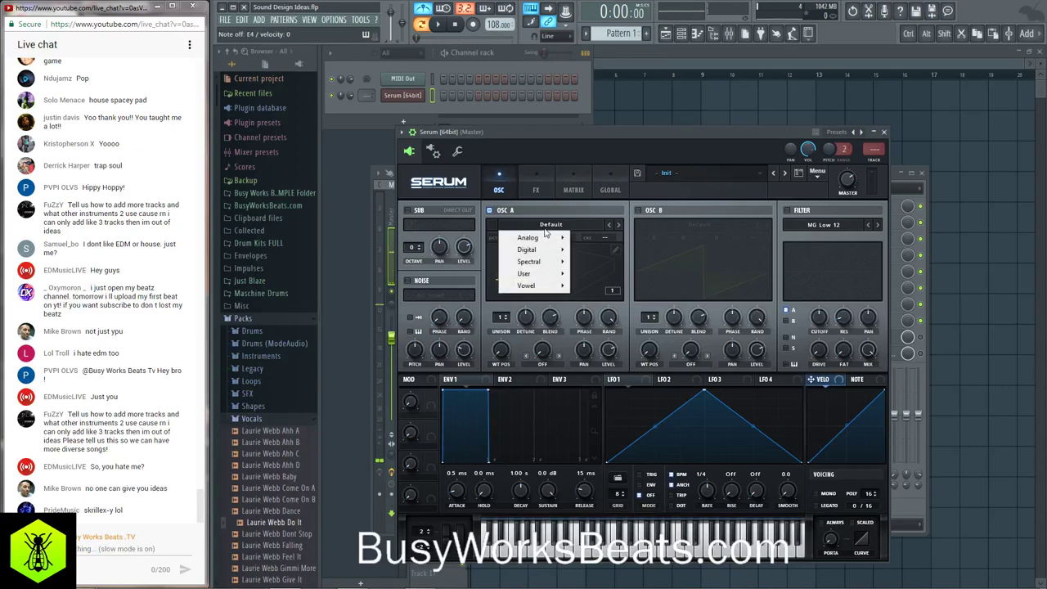
pyautogui.moveTo(538, 238)
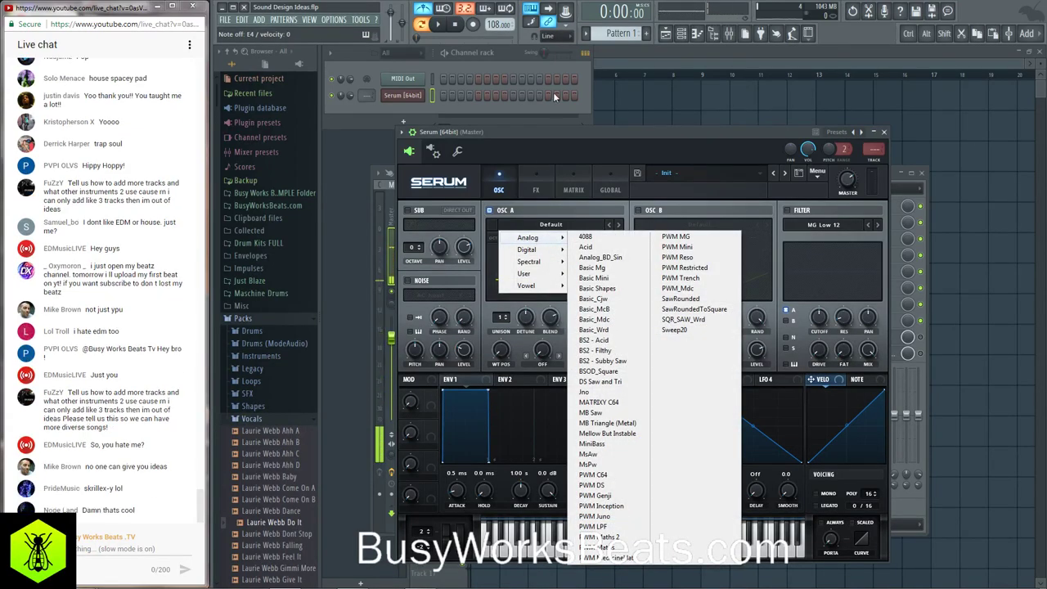
# - Load Wave Candy into effect slot 1 of the Master mixer track
pyautogui.click(727, 36)
pyautogui.click(728, 35)
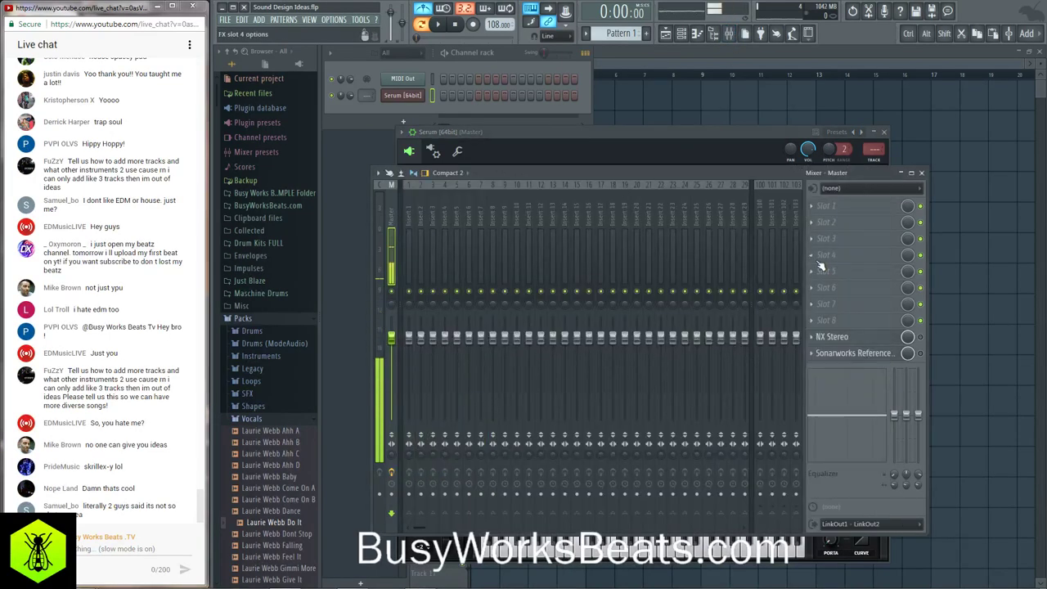
pyautogui.click(830, 207)
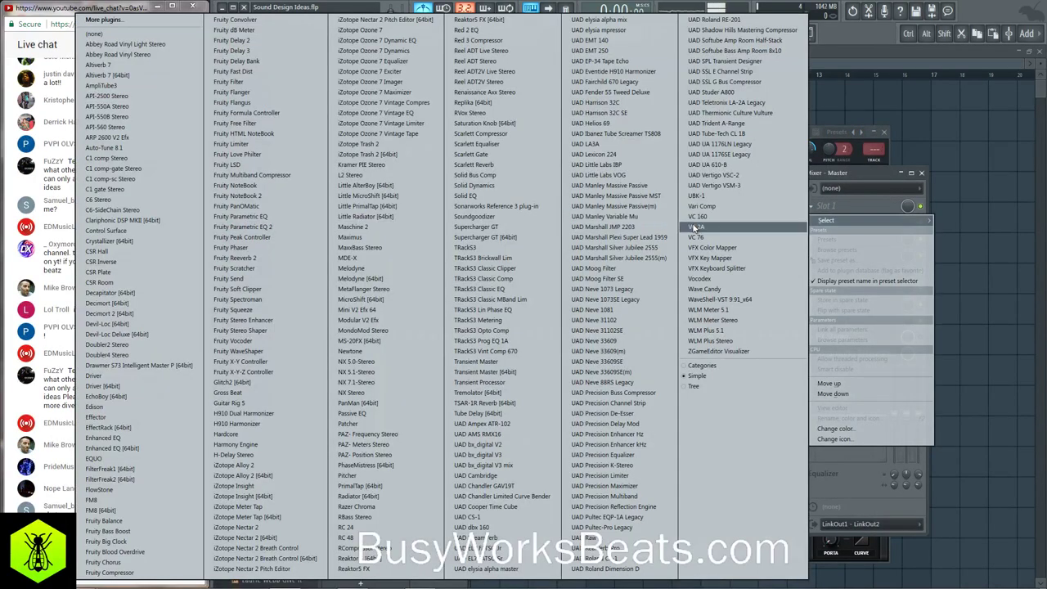
pyautogui.click(723, 291)
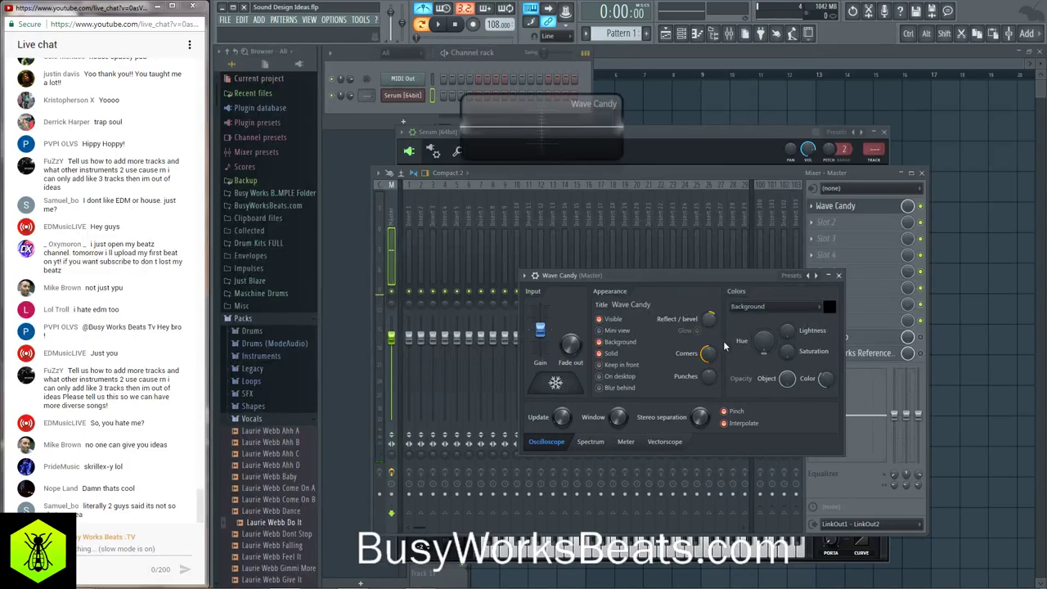
# - Adjust Wave Candy's color opacity and show it as a large spectrum display beside Serum
pyautogui.moveTo(823, 378); pyautogui.dragTo(823, 343)
pyautogui.moveTo(464, 160); pyautogui.dragTo(312, 514)
pyautogui.moveTo(401, 381); pyautogui.dragTo(792, 412)
pyautogui.moveTo(624, 272); pyautogui.dragTo(477, 229)
pyautogui.click(680, 232)
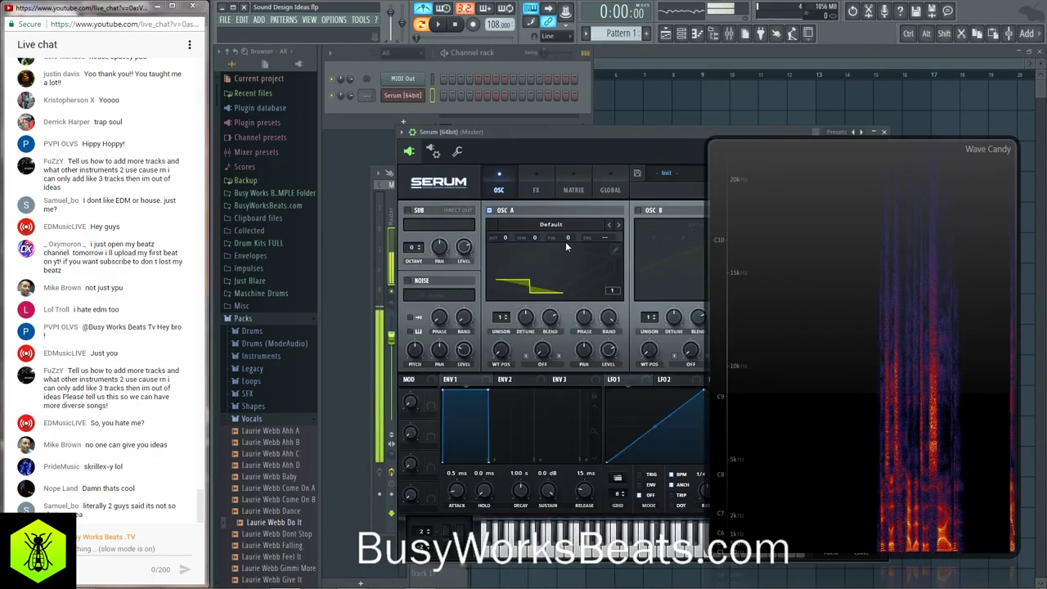
# - Load the Analog wavetable Basic Shapes into OSC A and make room by moving Serum and hiding the browser
pyautogui.moveTo(536, 237)
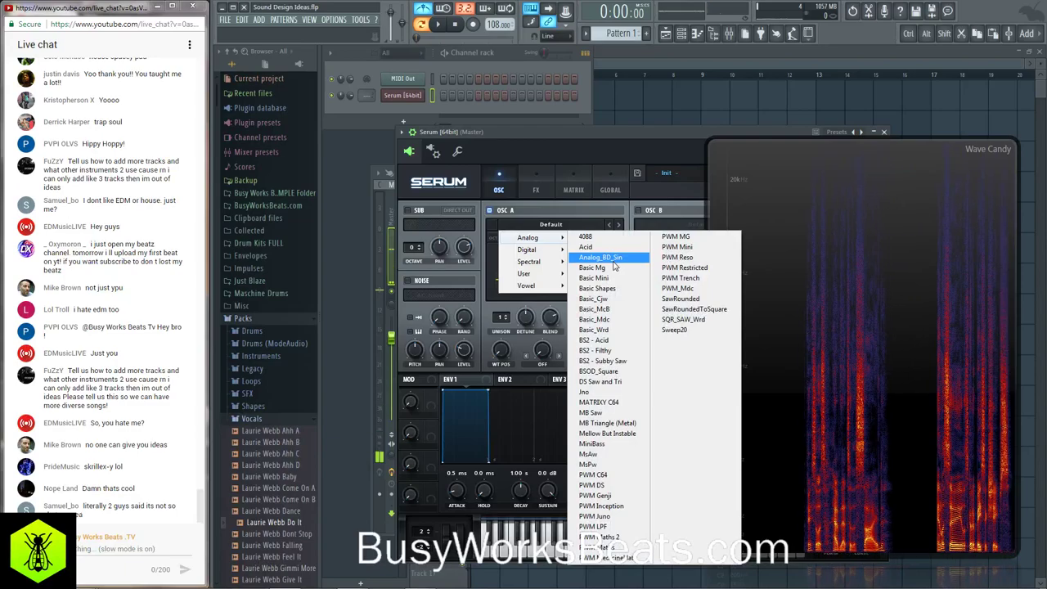
pyautogui.click(607, 287)
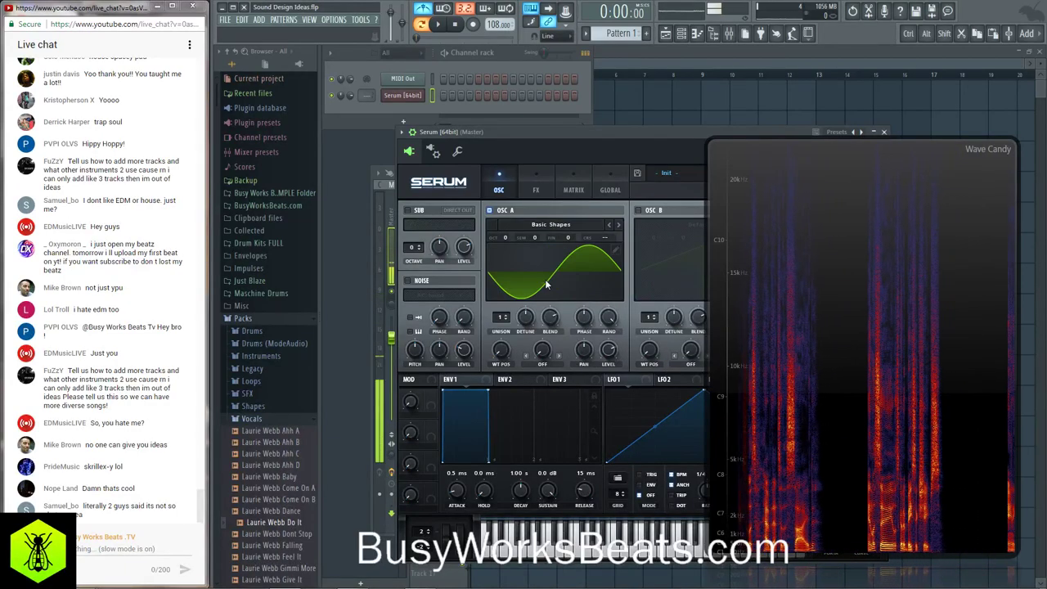
pyautogui.moveTo(561, 140); pyautogui.dragTo(509, 123)
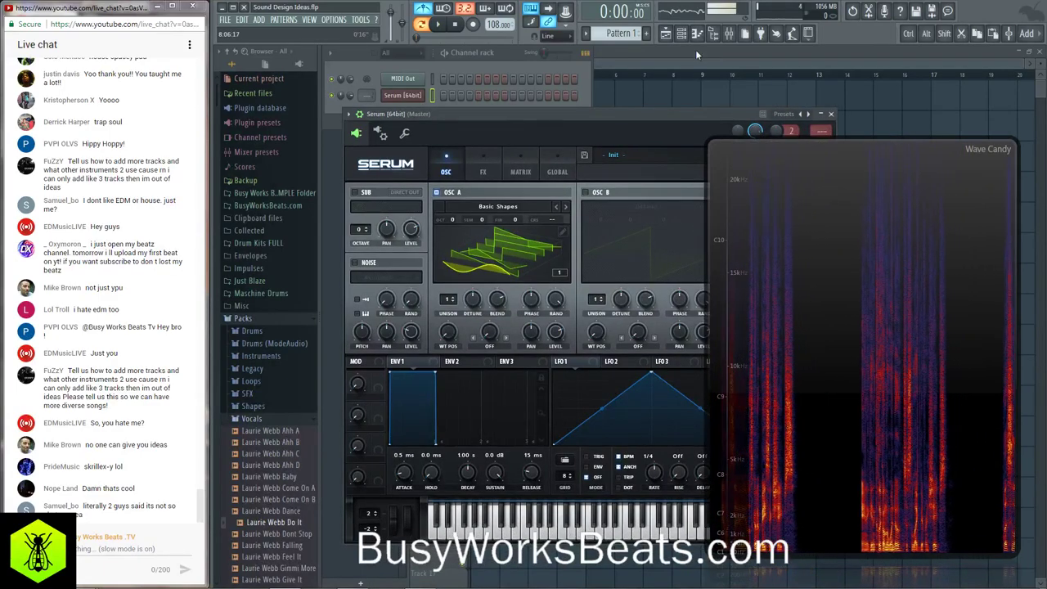
pyautogui.click(714, 35)
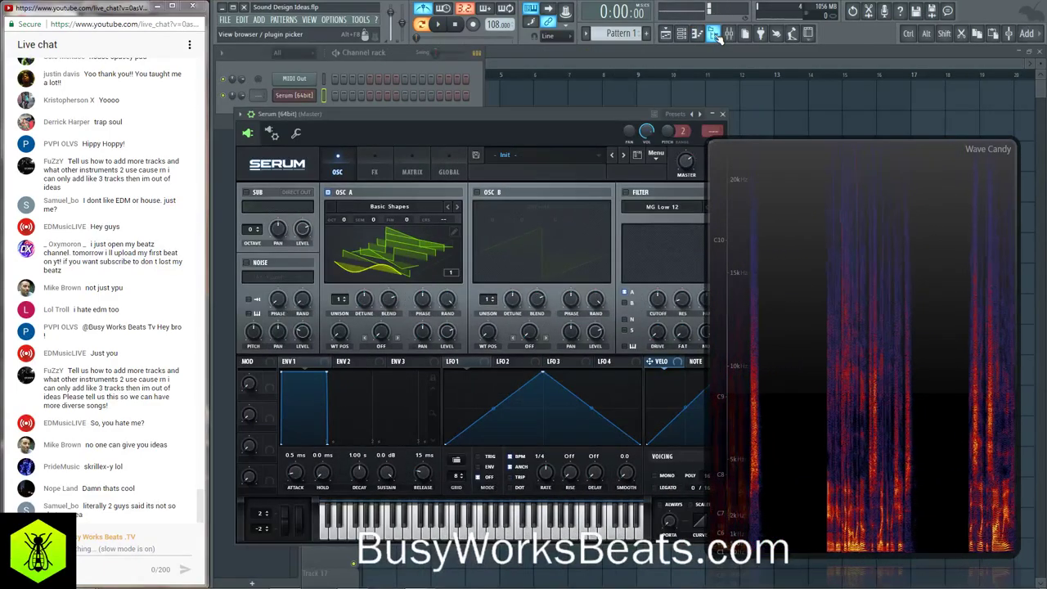
# - Enable OSC B with the Analog wavetable Basic Shapes and show both oscillators' waveforms in 2D view
pyautogui.click(476, 193)
pyautogui.click(506, 208)
pyautogui.moveTo(523, 219)
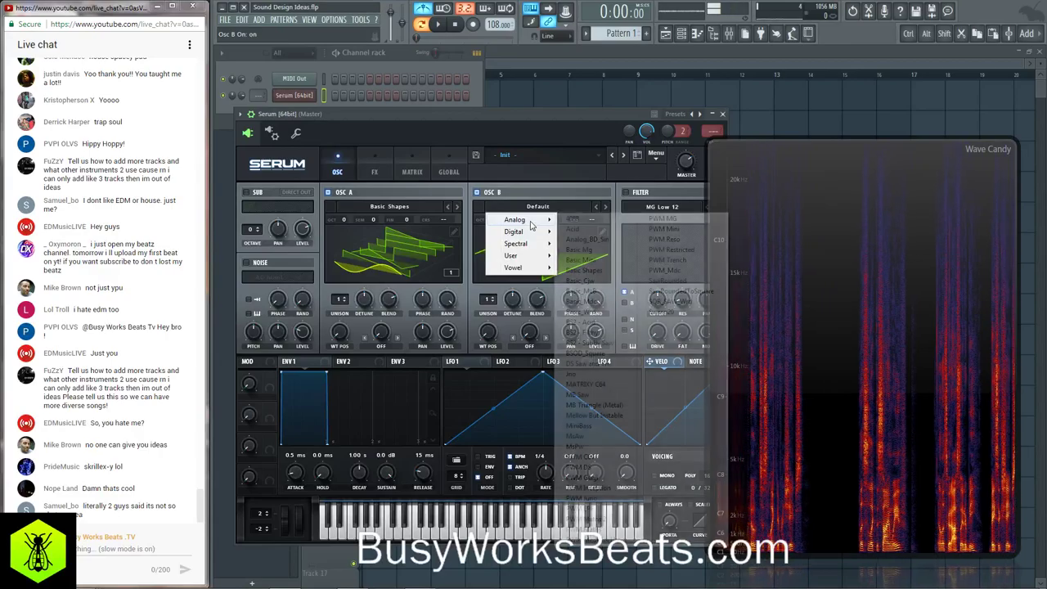
pyautogui.click(585, 270)
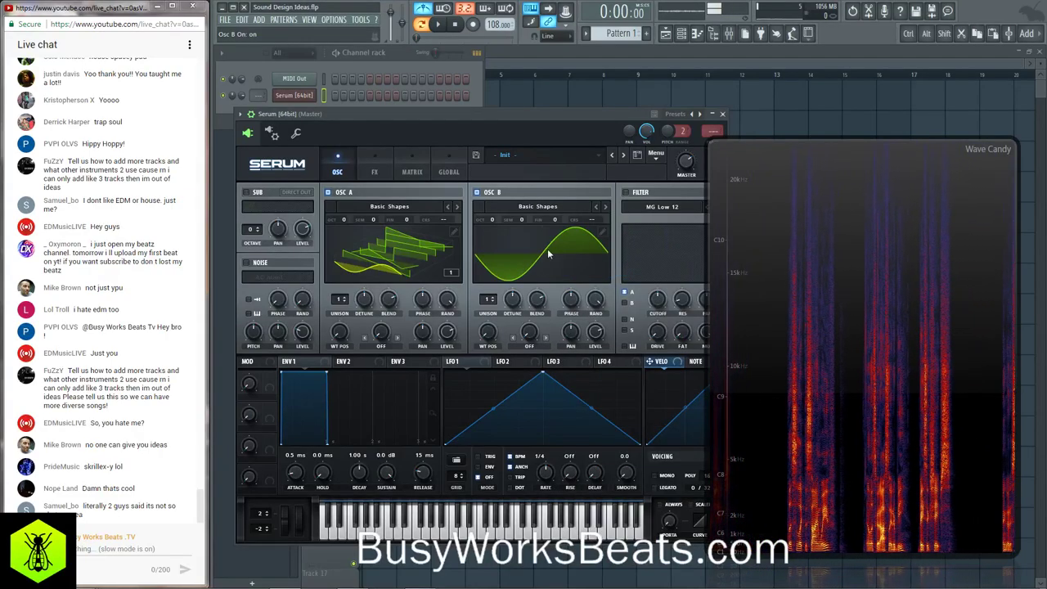
pyautogui.click(409, 244)
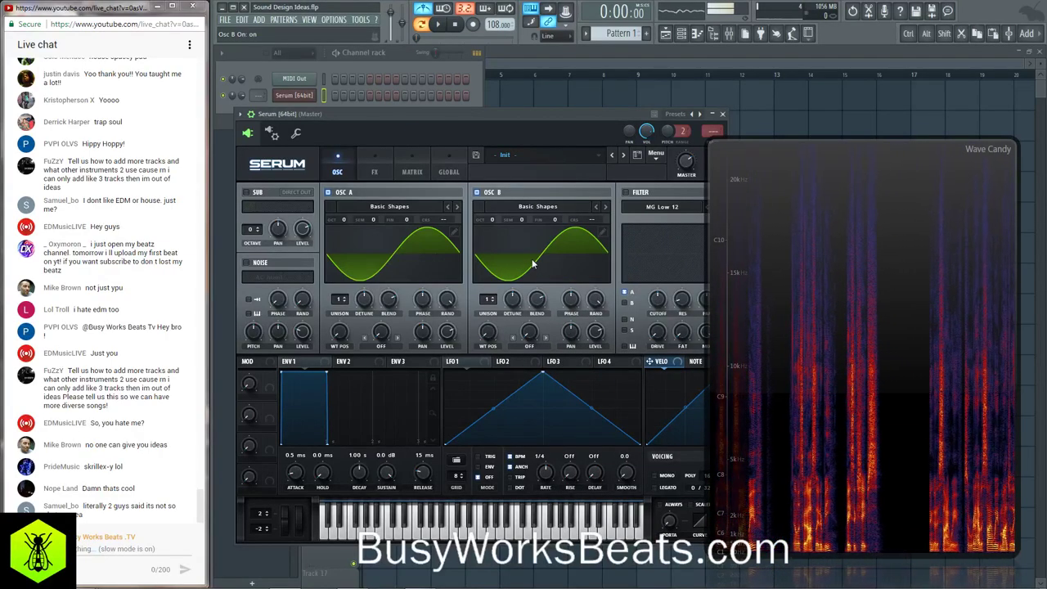
# - Keep OSC B enabled at 0% level as the source for OSC A's FM (from B) warp, and sweep the warp amount
pyautogui.click(479, 193)
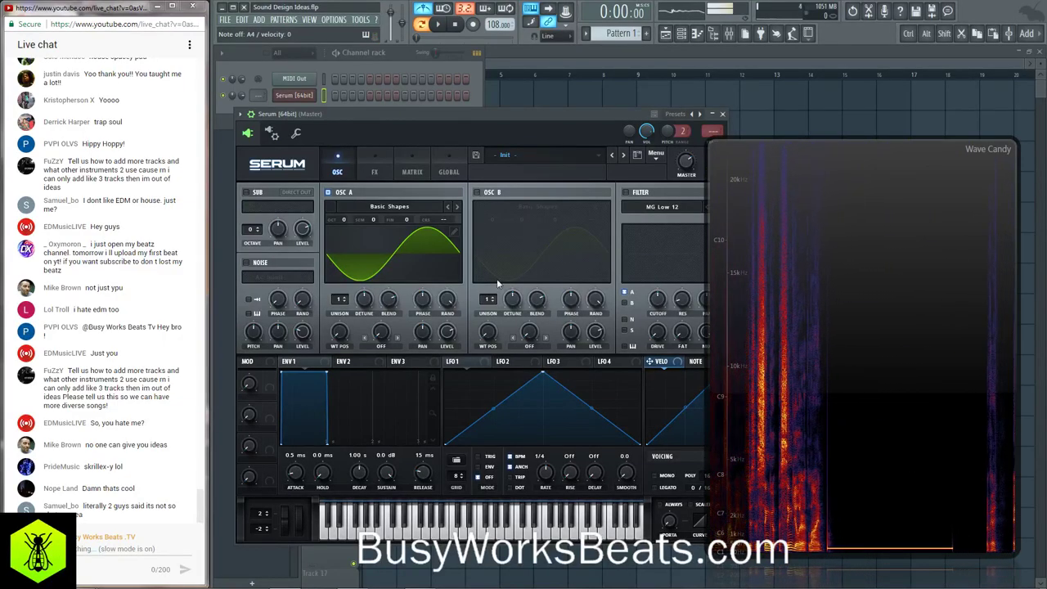
pyautogui.click(477, 192)
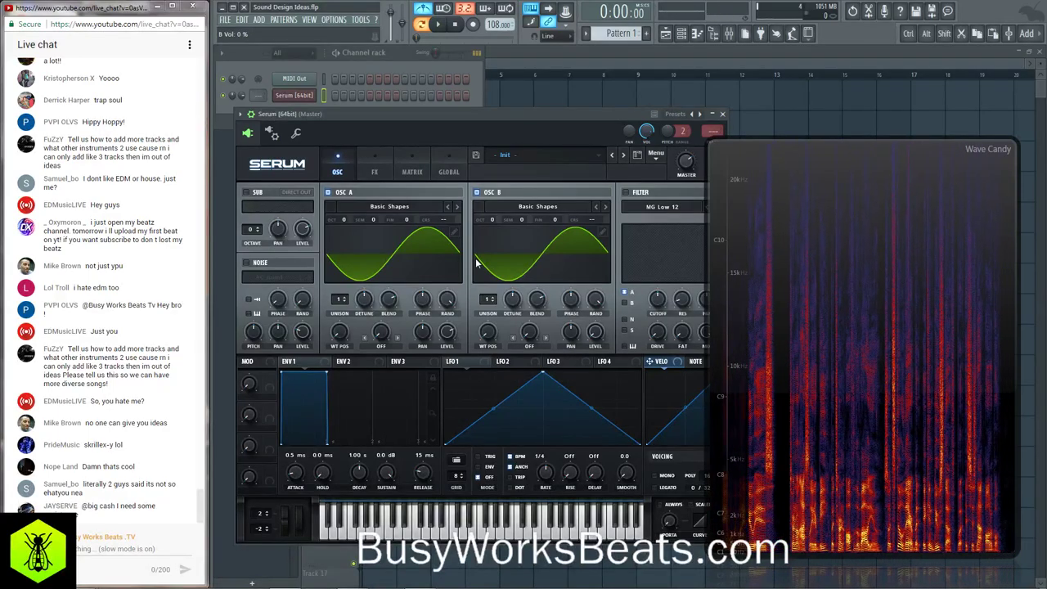
pyautogui.click(381, 346)
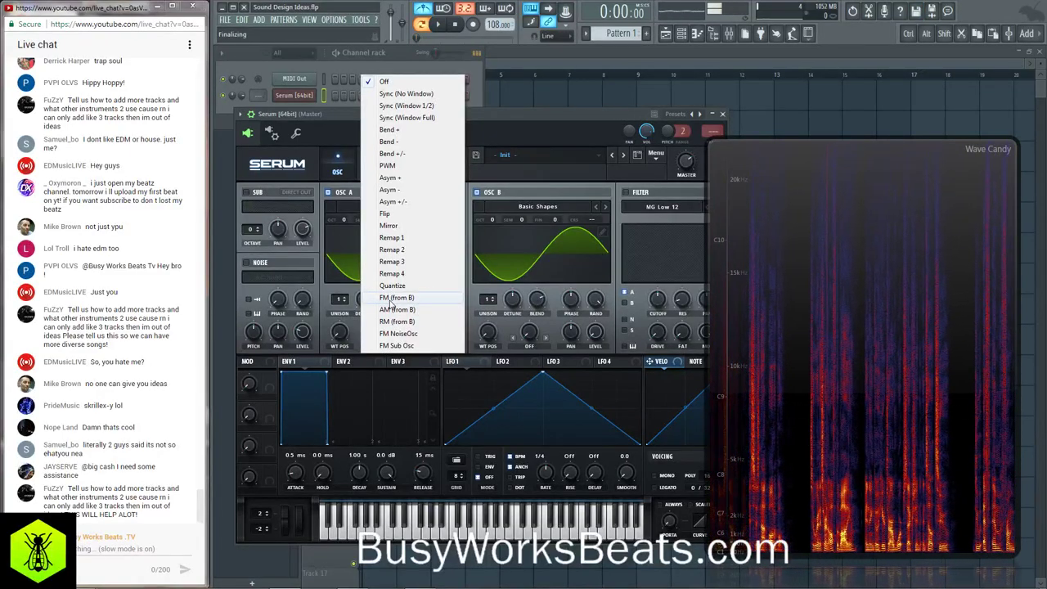
pyautogui.click(391, 300)
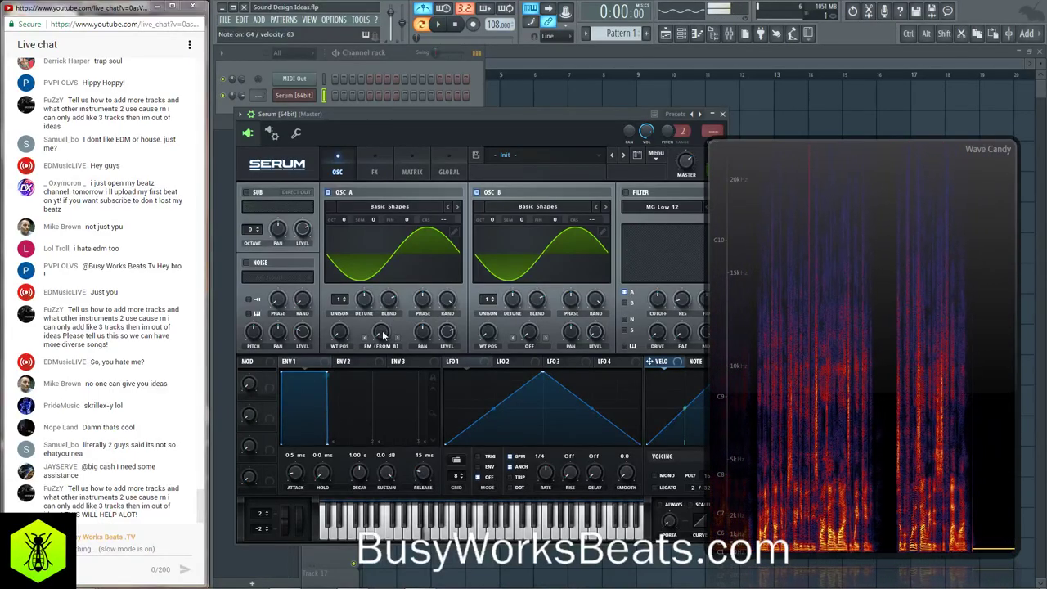
pyautogui.moveTo(383, 335); pyautogui.dragTo(368, 180)
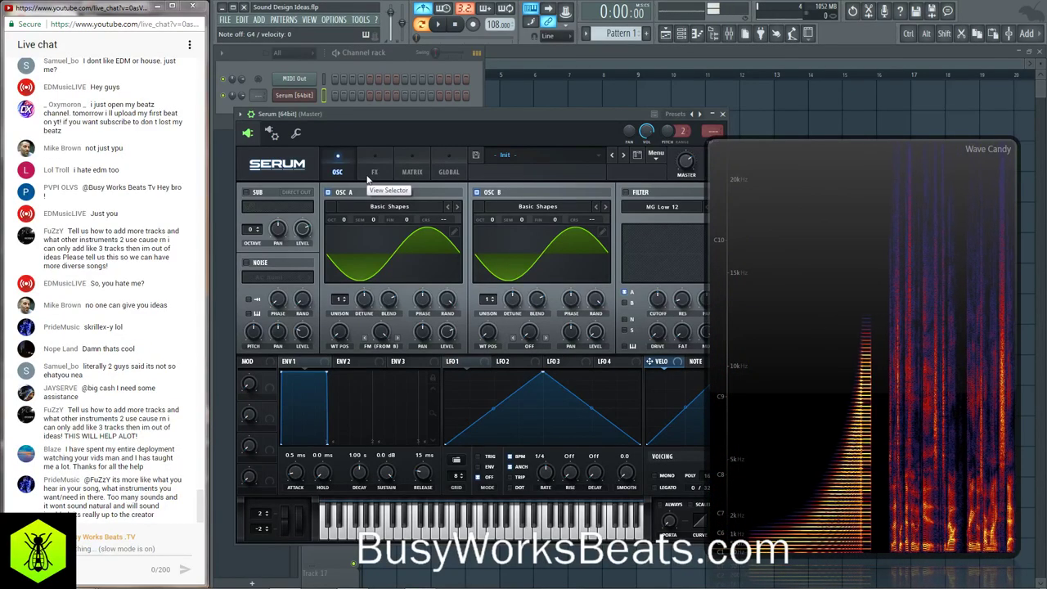
pyautogui.moveTo(381, 337)
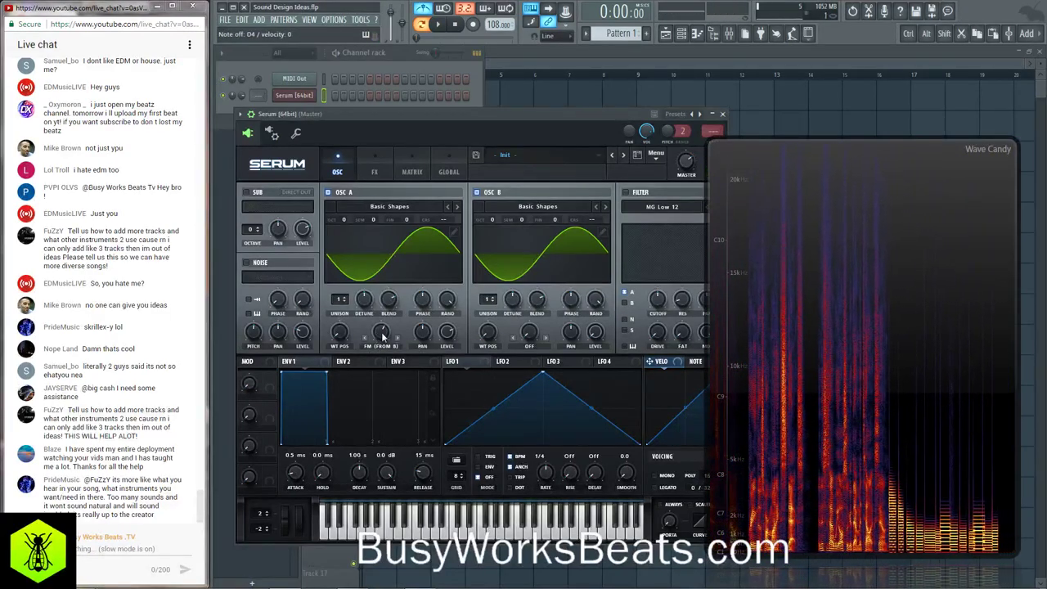
# - Set ENV 2's sustain to 0% and use ENV 2 to modulate OSC A's FM (from B) warp amount
pyautogui.click(372, 365)
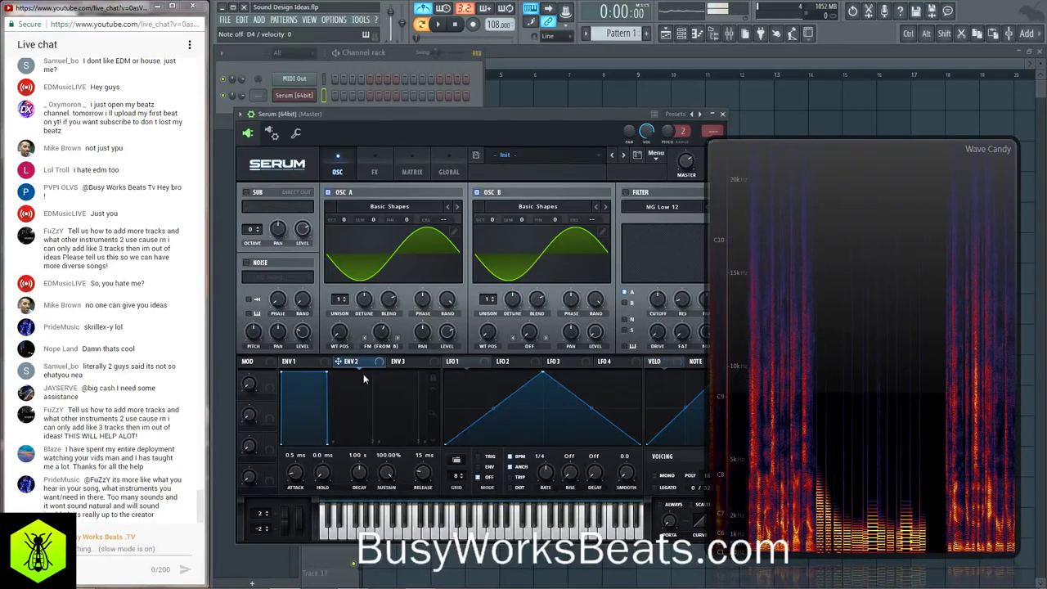
pyautogui.moveTo(386, 475); pyautogui.dragTo(380, 499)
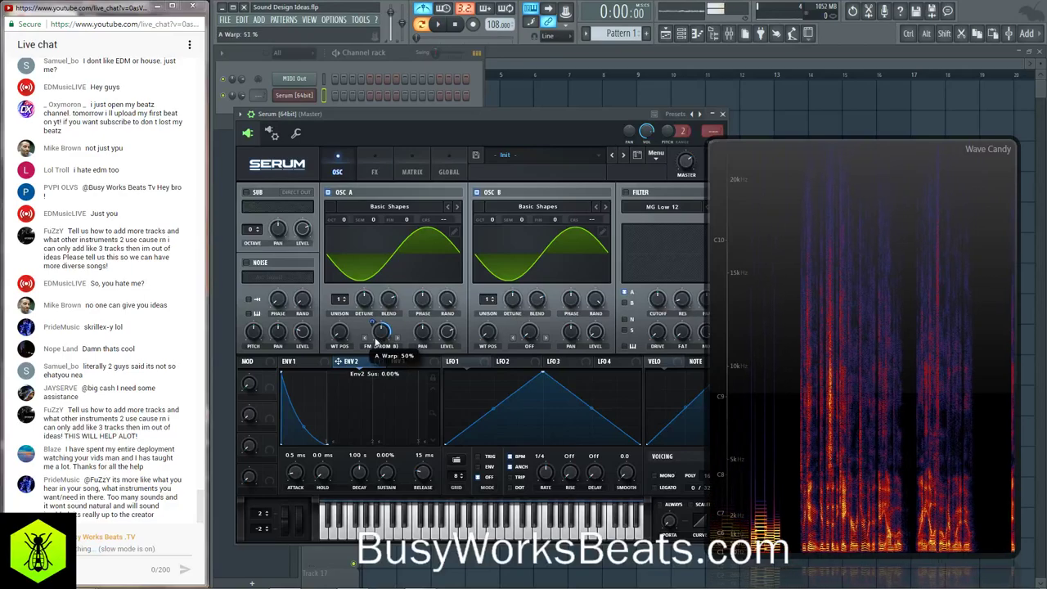
# - Set ENV 2's modulation depth on OSC A's FM (from B) warp amount to 64
pyautogui.moveTo(372, 323); pyautogui.dragTo(371, 311)
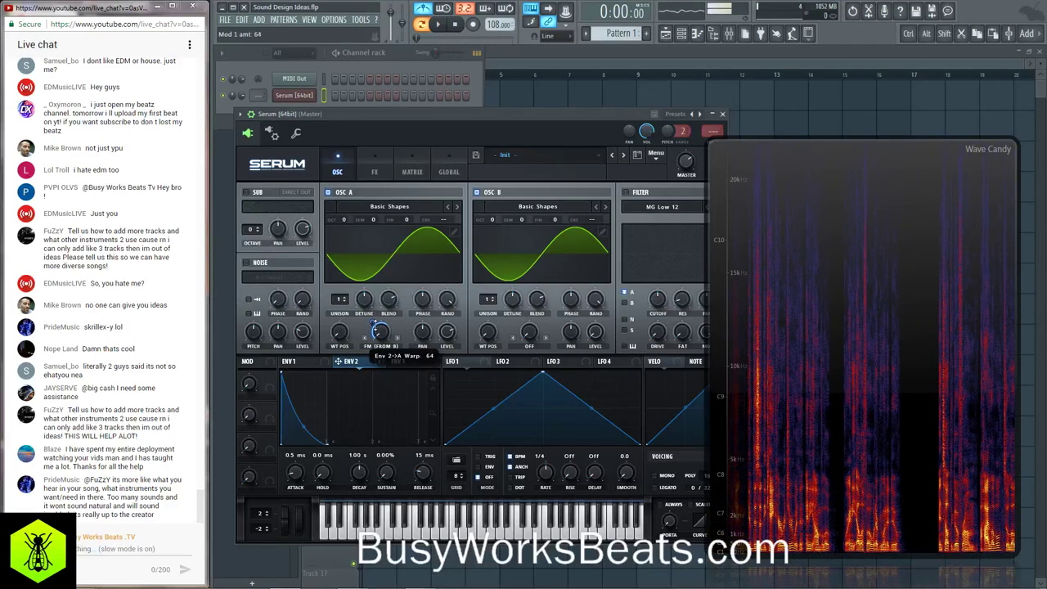
pyautogui.rightClick(379, 332)
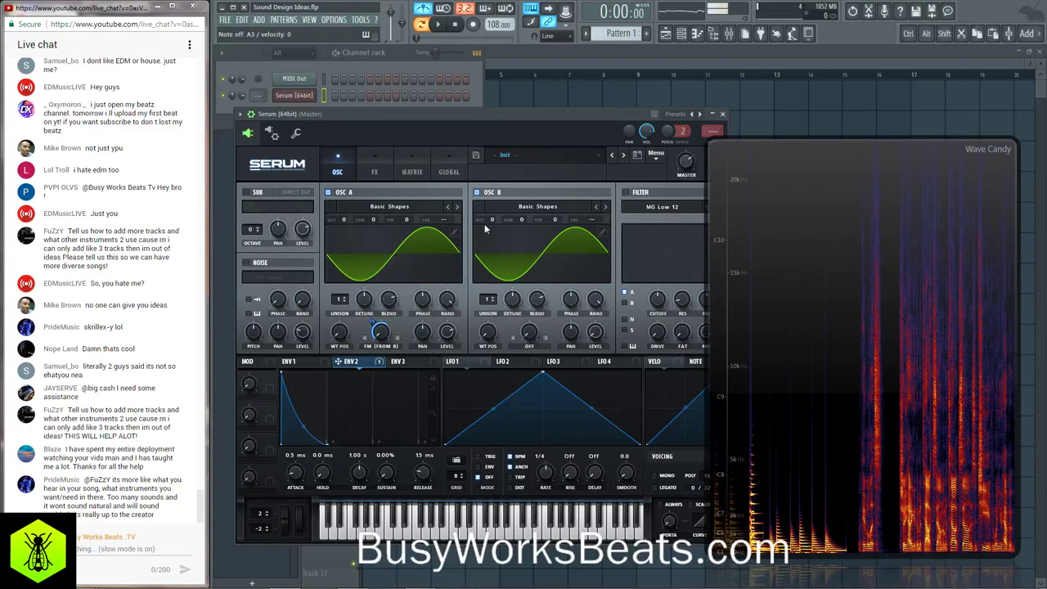
# - Raise OSC B to +4 octaves and shorten ENV 2's decay to 259 ms for a plucky FM sound
pyautogui.moveTo(491, 224)
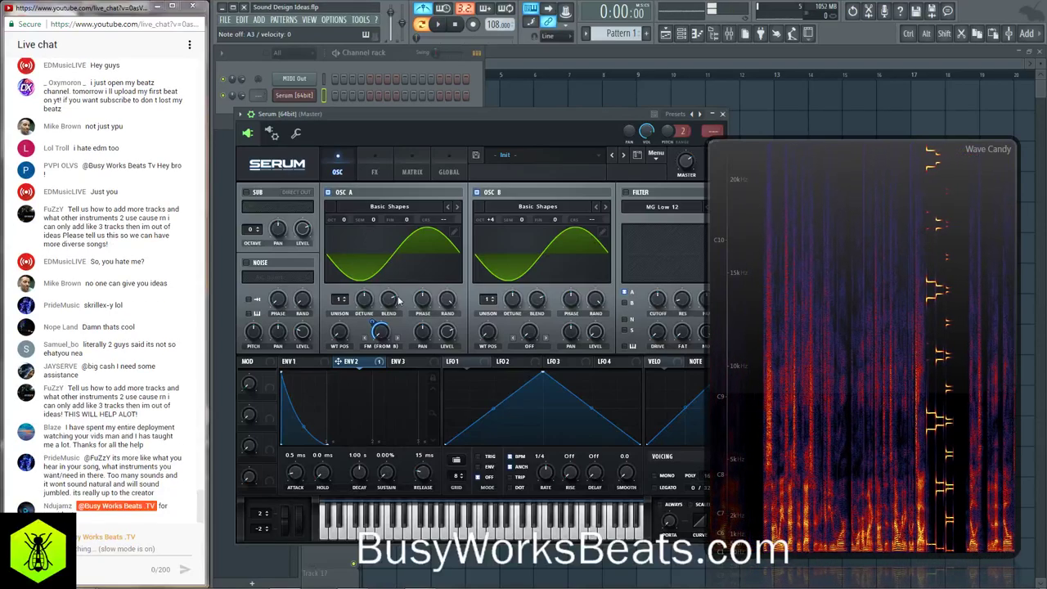
pyautogui.moveTo(368, 472); pyautogui.dragTo(361, 484)
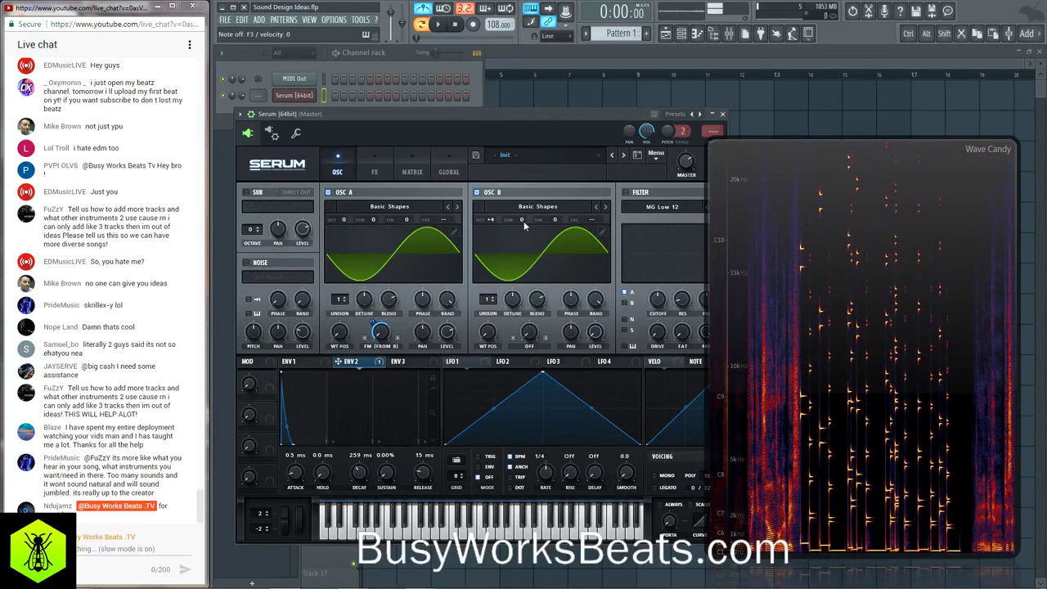
# - Tune OSC B down to -12 semitones and set its octave to -1
pyautogui.moveTo(518, 221); pyautogui.dragTo(536, 328)
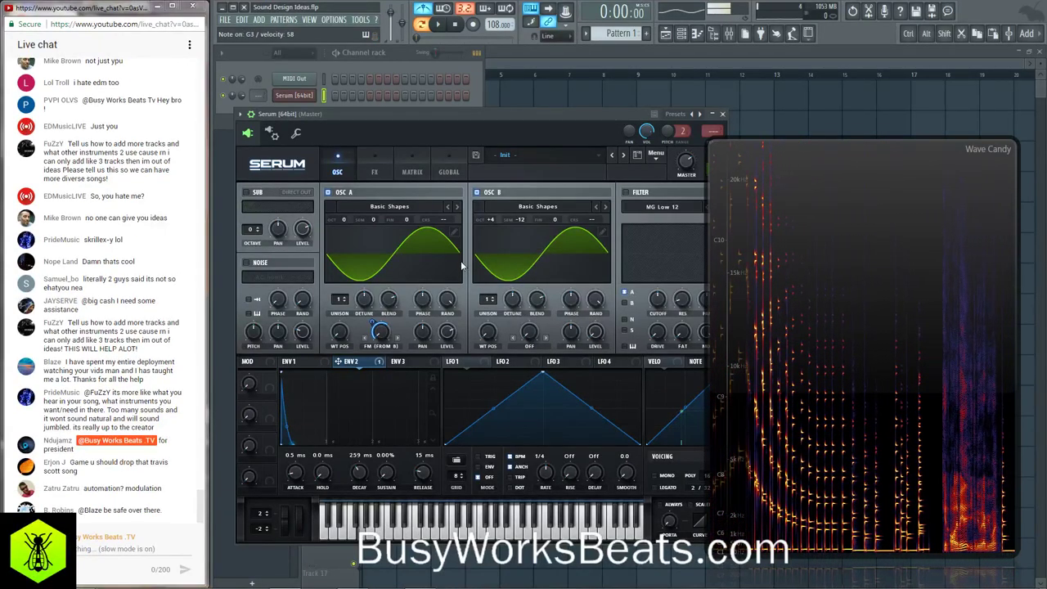
pyautogui.scroll(2, 494, 219)
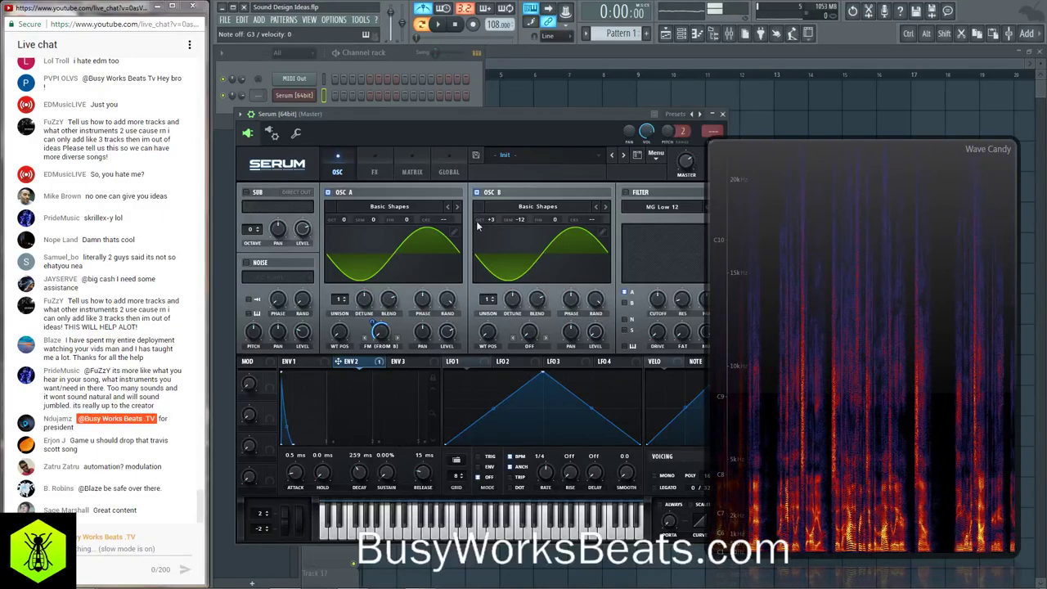
pyautogui.moveTo(490, 217); pyautogui.dragTo(499, 294)
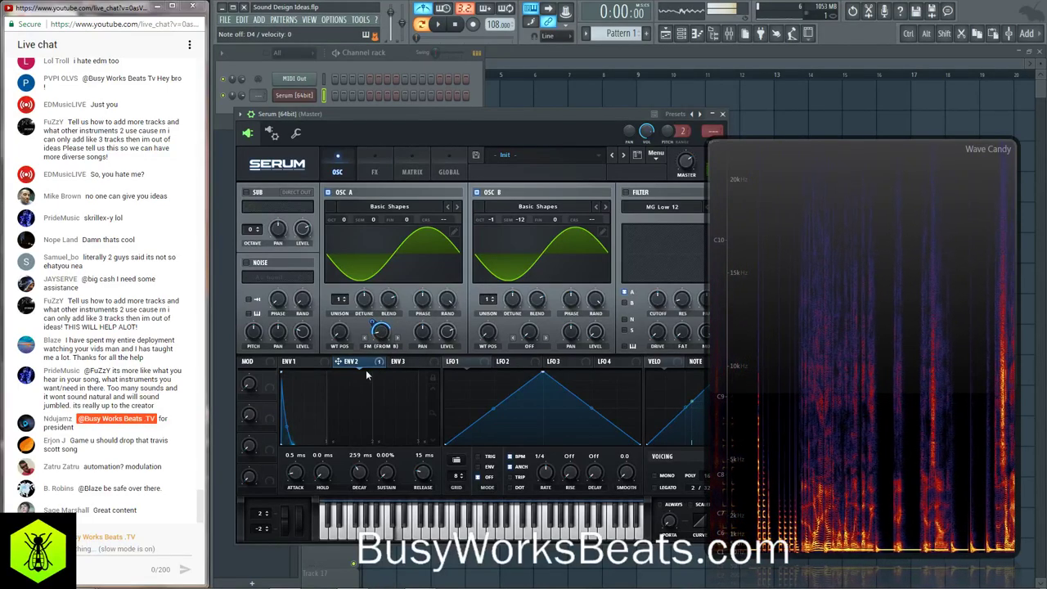
# - Lengthen ENV 2's decay to 1.09 s and lower OSC B's octave to -4
pyautogui.moveTo(359, 480); pyautogui.dragTo(360, 467)
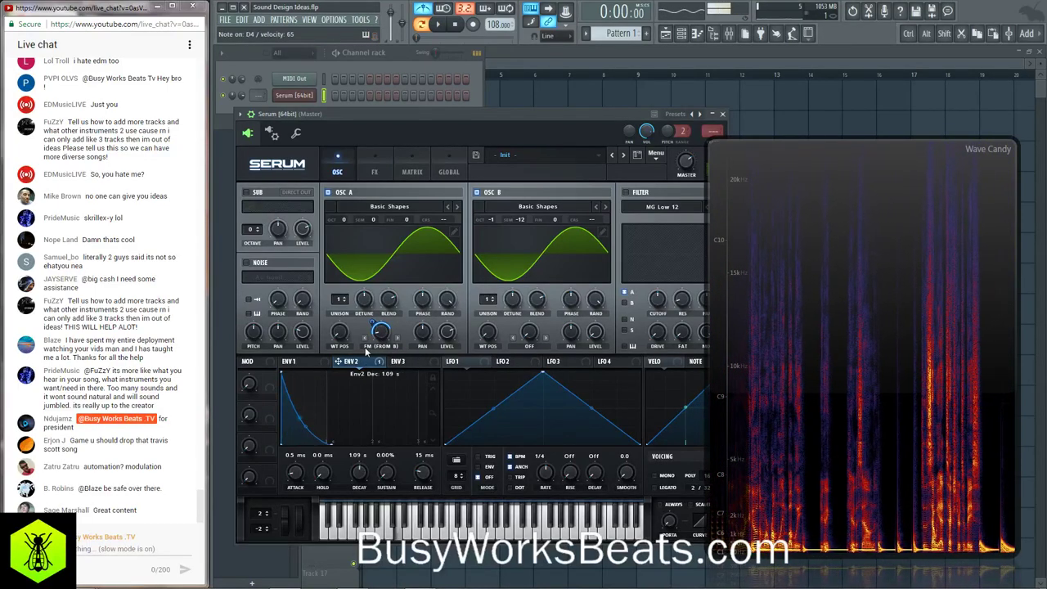
pyautogui.moveTo(344, 220)
pyautogui.mouseDown()
pyautogui.moveTo(342, 232)
pyautogui.moveTo(344, 220)
pyautogui.mouseUp()
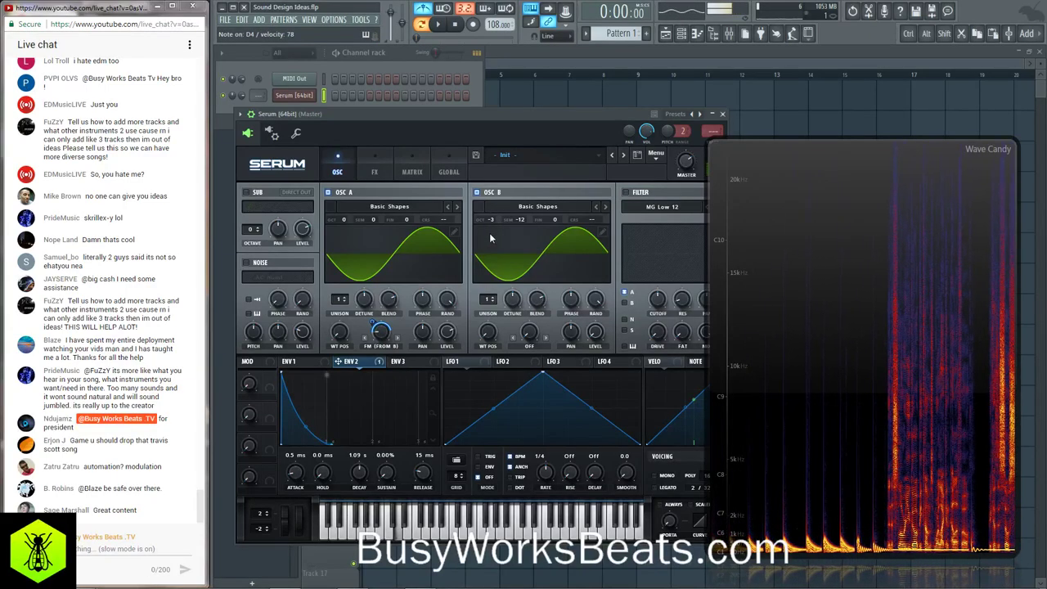
pyautogui.moveTo(488, 222); pyautogui.dragTo(492, 248)
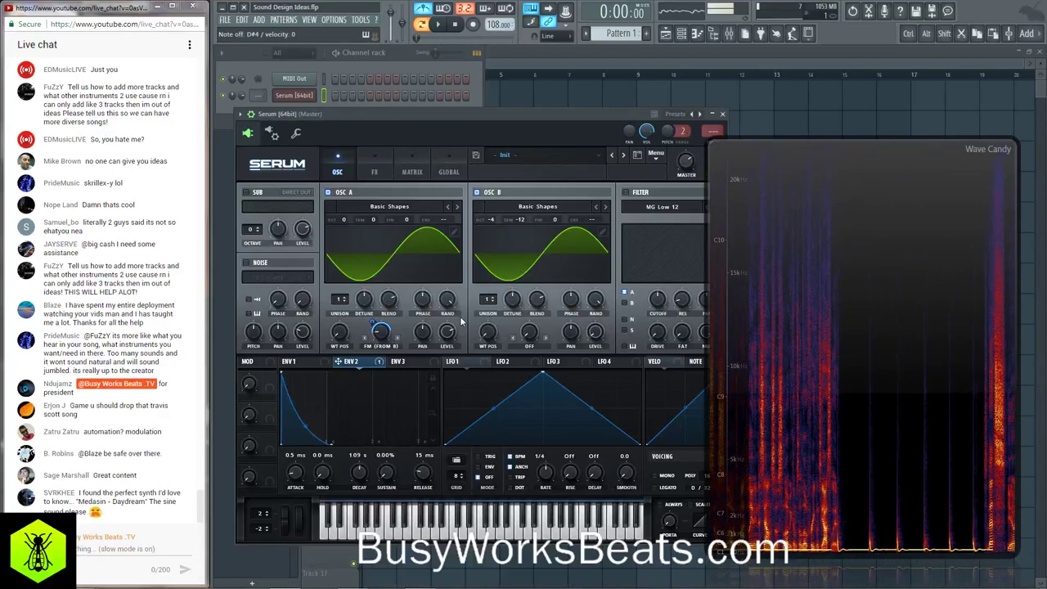
# - Show the modulators assigned to OSC A's FM (from B) warp amount
pyautogui.rightClick(379, 331)
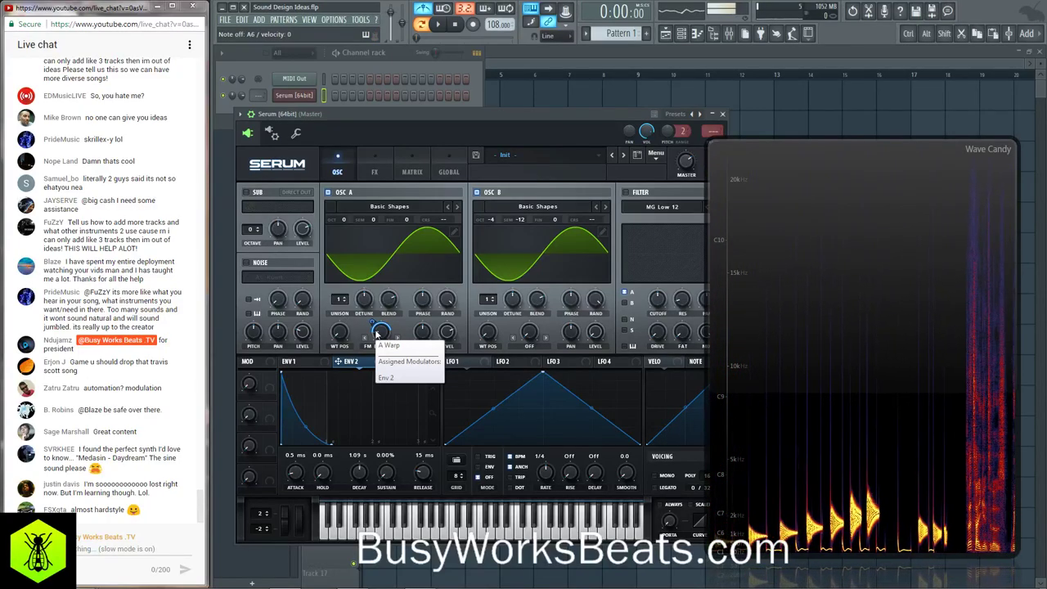
# - Load the Spectral wavetable Monster 6 [SL] into oscillator A and set its wavetable position to 84
pyautogui.click(429, 304)
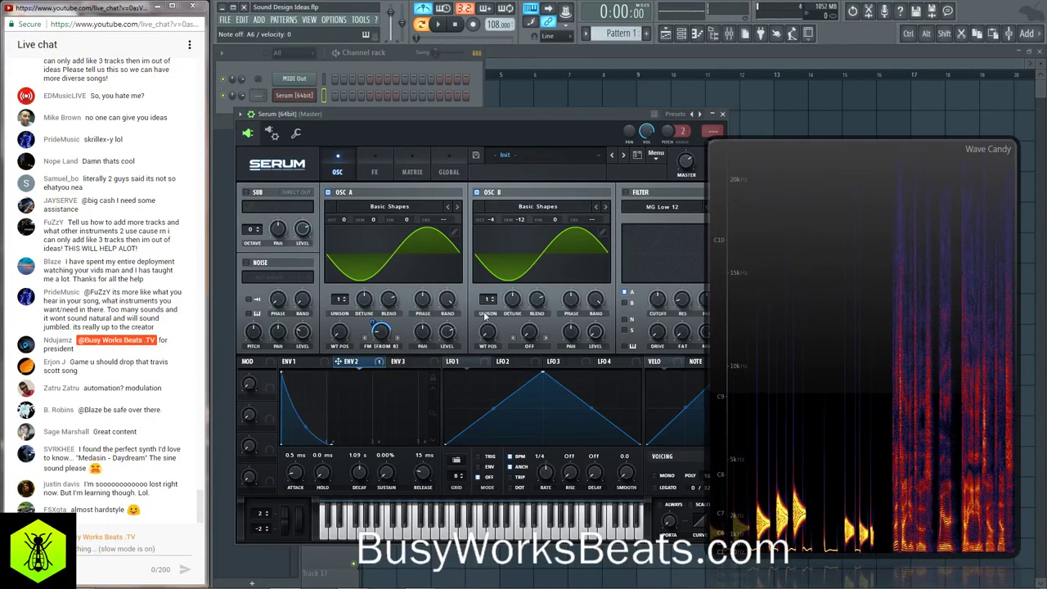
pyautogui.click(400, 244)
pyautogui.click(396, 209)
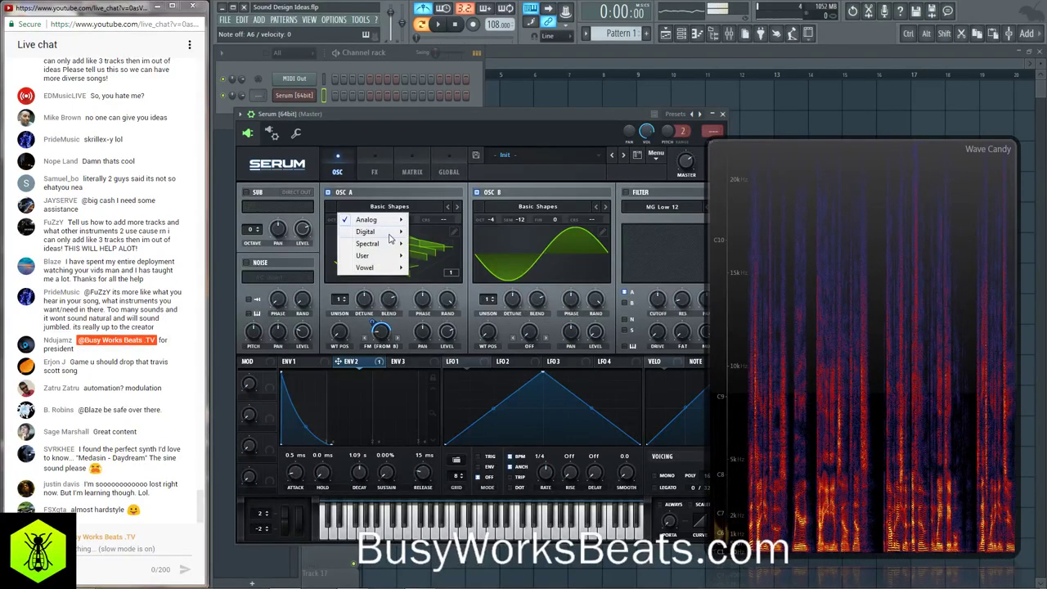
pyautogui.moveTo(390, 235)
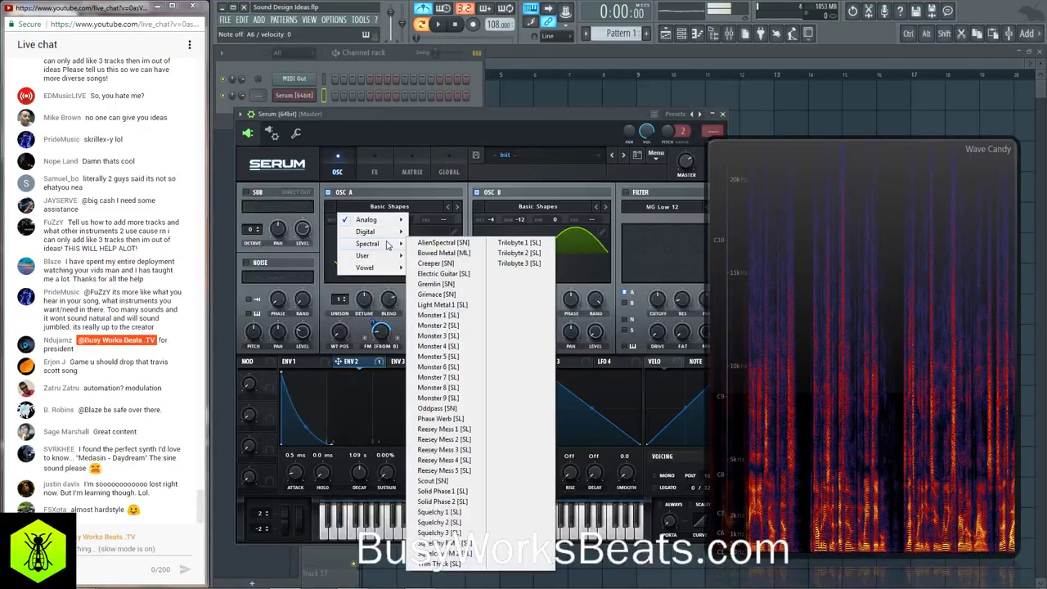
pyautogui.click(451, 369)
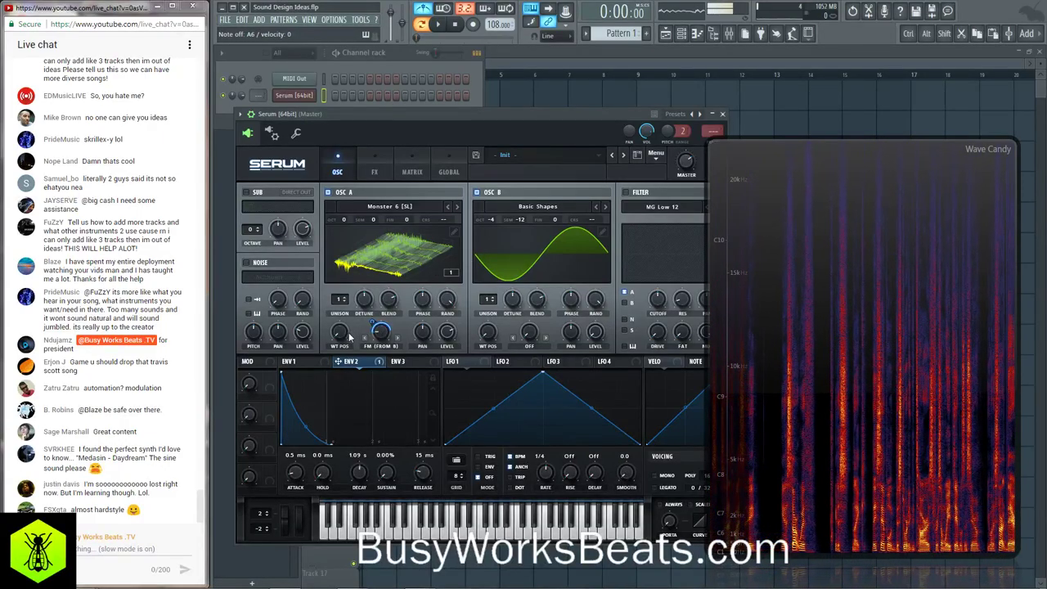
pyautogui.moveTo(344, 336); pyautogui.dragTo(343, 304)
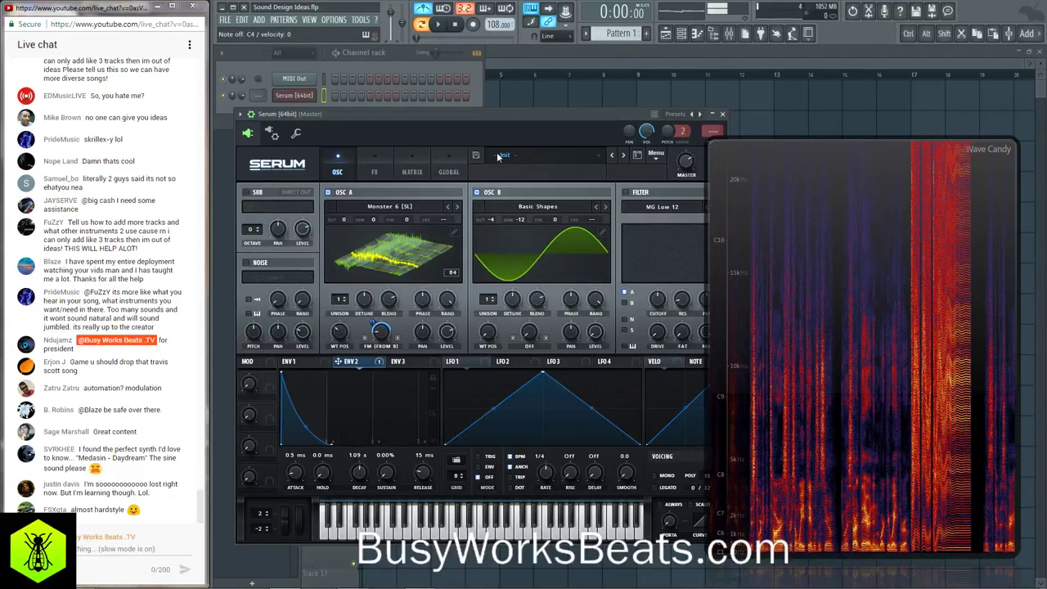
# - Set oscillator B's octave to +2 and oscillator A's to -1, and shorten the Env 2 decay to 695 ms
pyautogui.moveTo(492, 221); pyautogui.dragTo(489, 108)
pyautogui.moveTo(343, 219); pyautogui.dragTo(342, 227)
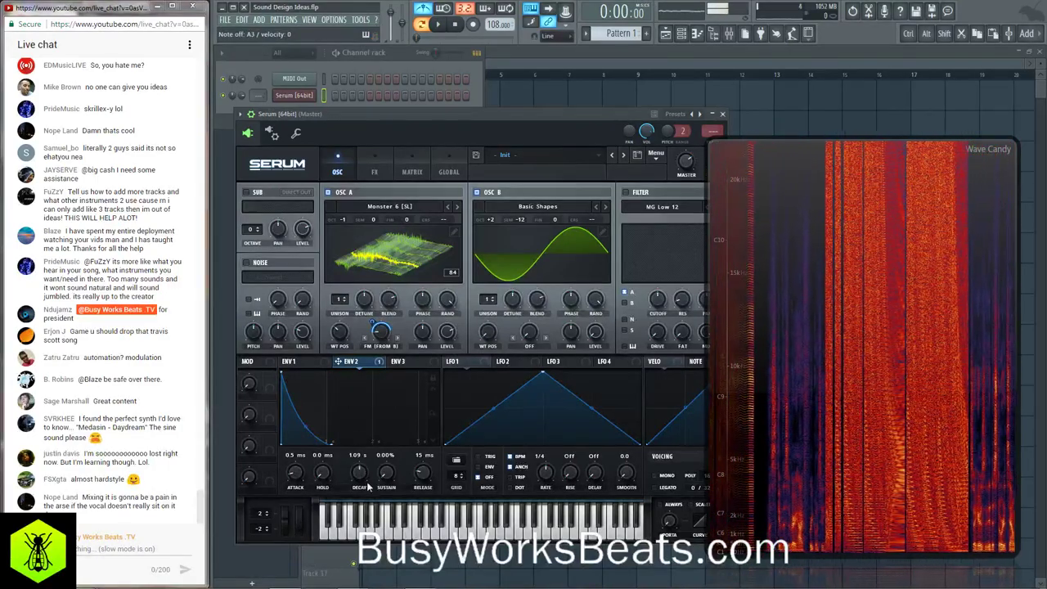
pyautogui.moveTo(360, 482); pyautogui.dragTo(363, 492)
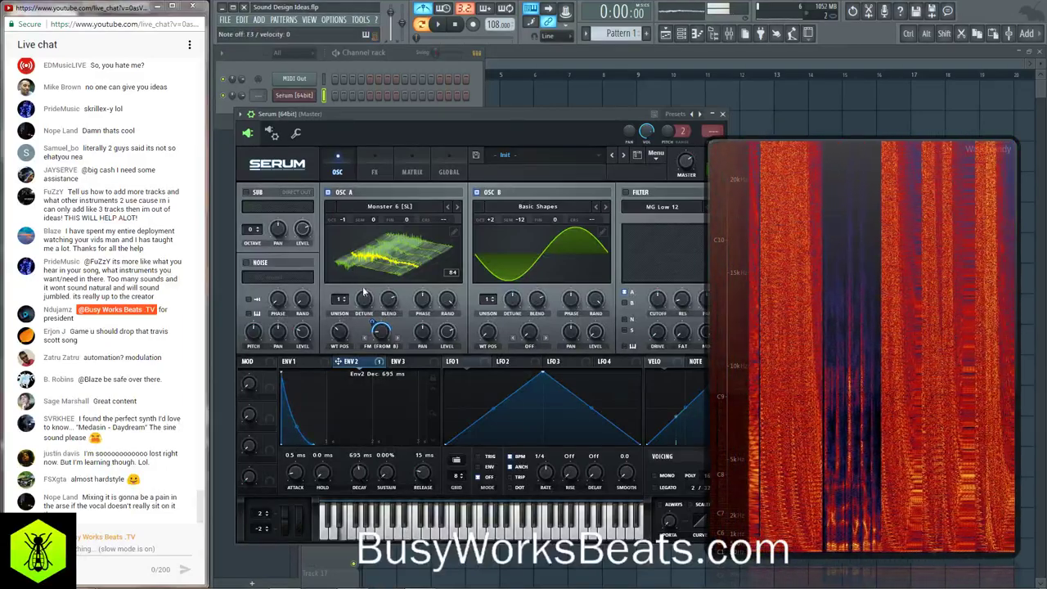
# - Enable the filter section and browse the available filter types
pyautogui.click(625, 192)
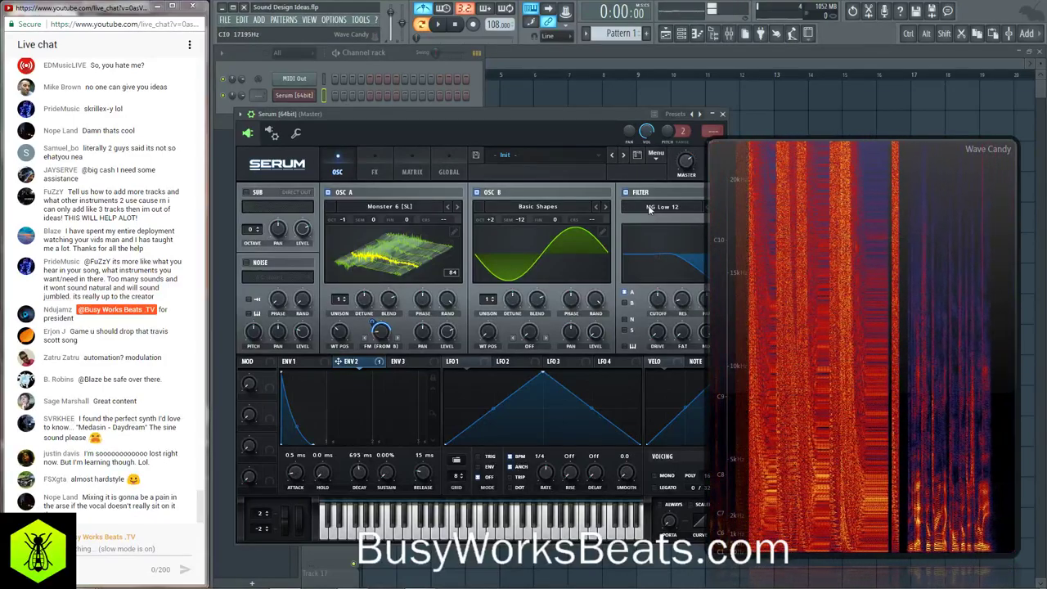
pyautogui.click(655, 206)
pyautogui.moveTo(652, 223)
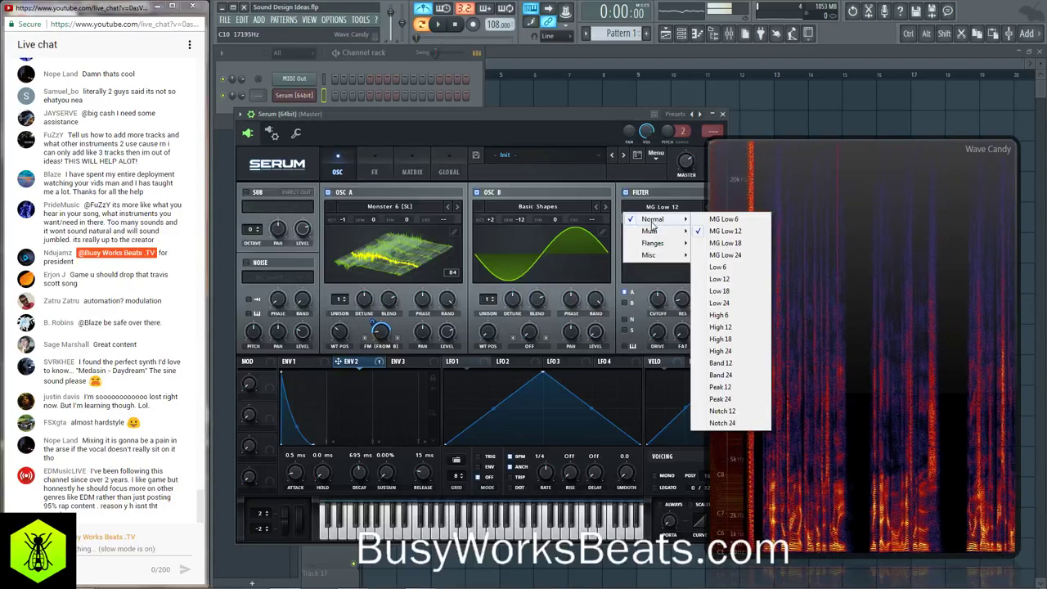
# - Try the sub oscillator one octave down, and switch it off again
pyautogui.click(246, 192)
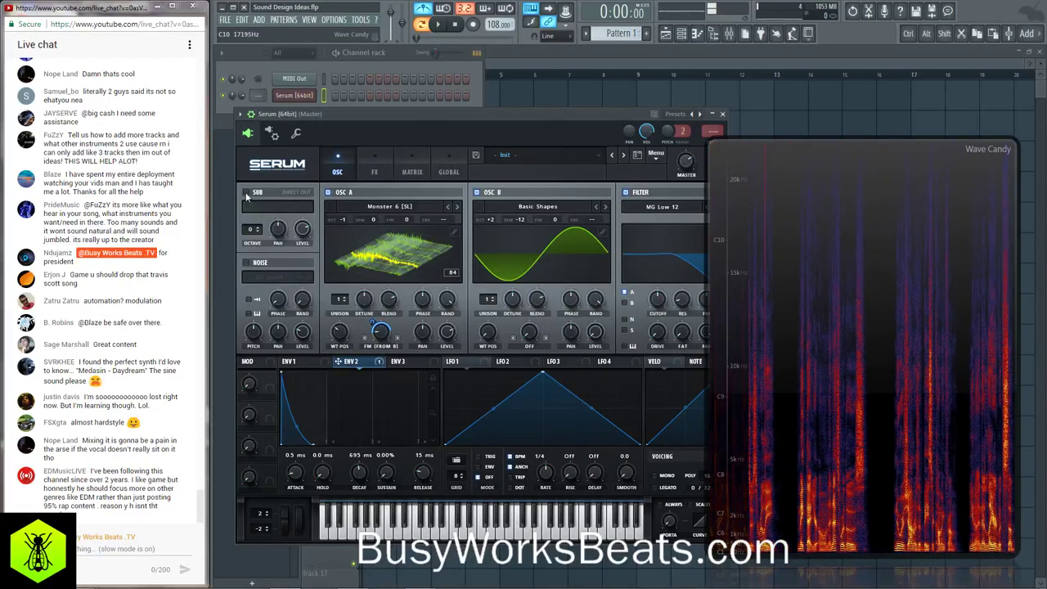
pyautogui.click(246, 192)
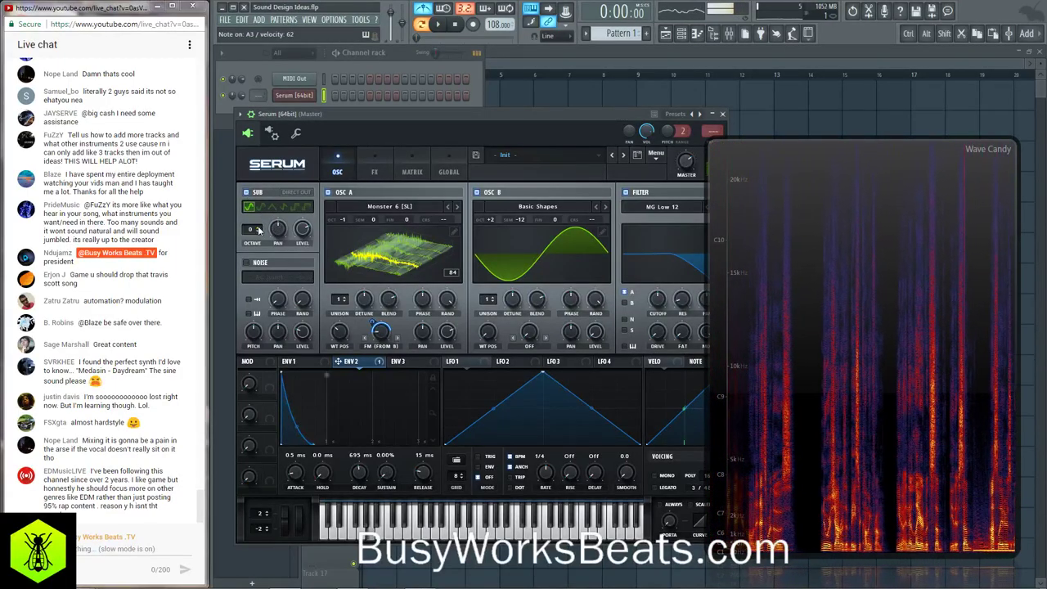
pyautogui.moveTo(253, 229); pyautogui.dragTo(259, 236)
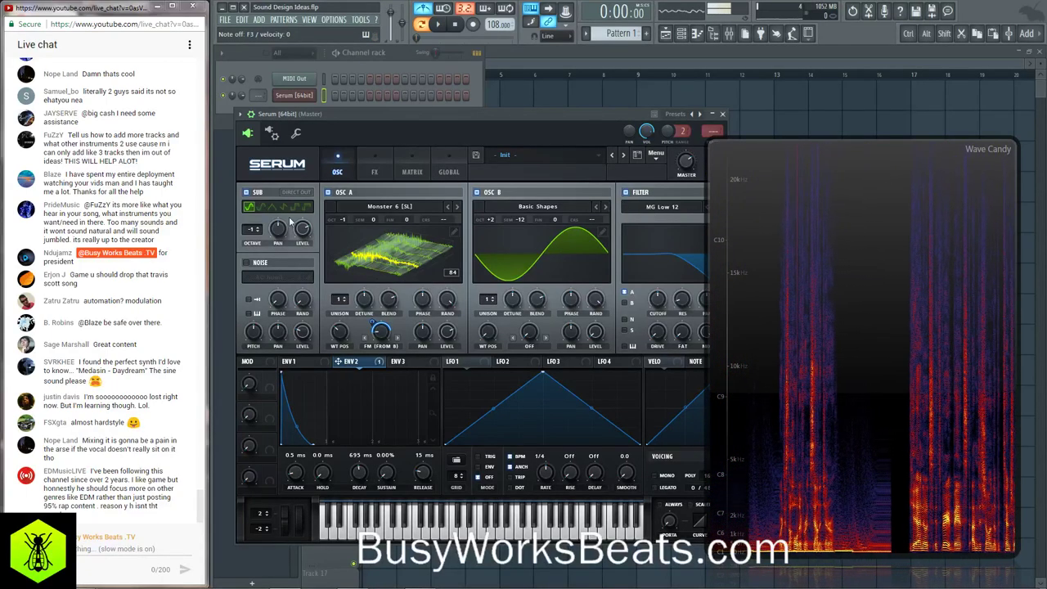
pyautogui.click(247, 193)
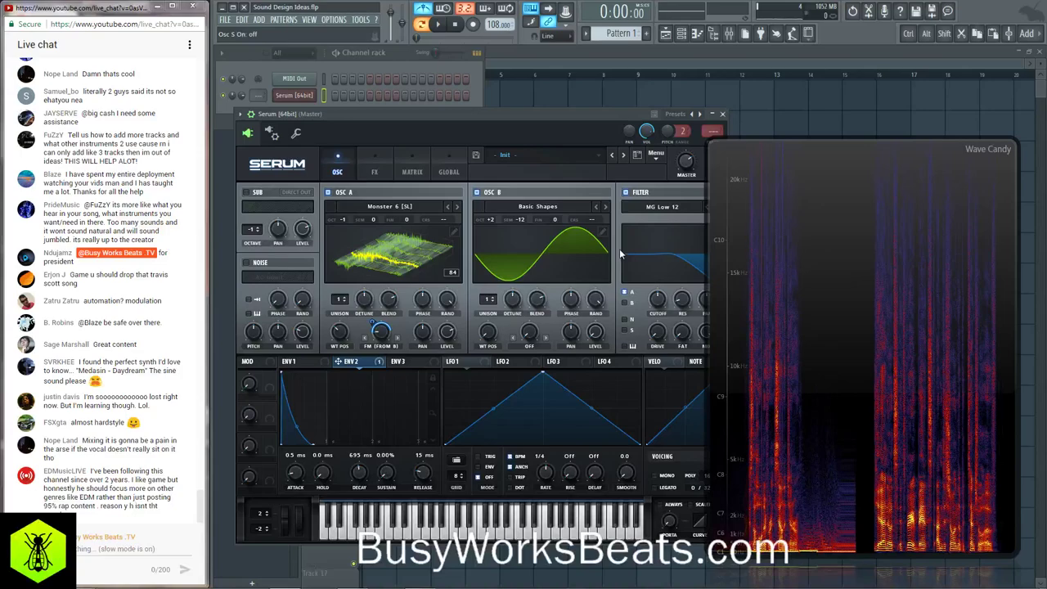
# - Try the Cmb L6+ filter type, sweeping its cutoff up to 44100 Hz
pyautogui.click(661, 207)
pyautogui.moveTo(664, 245)
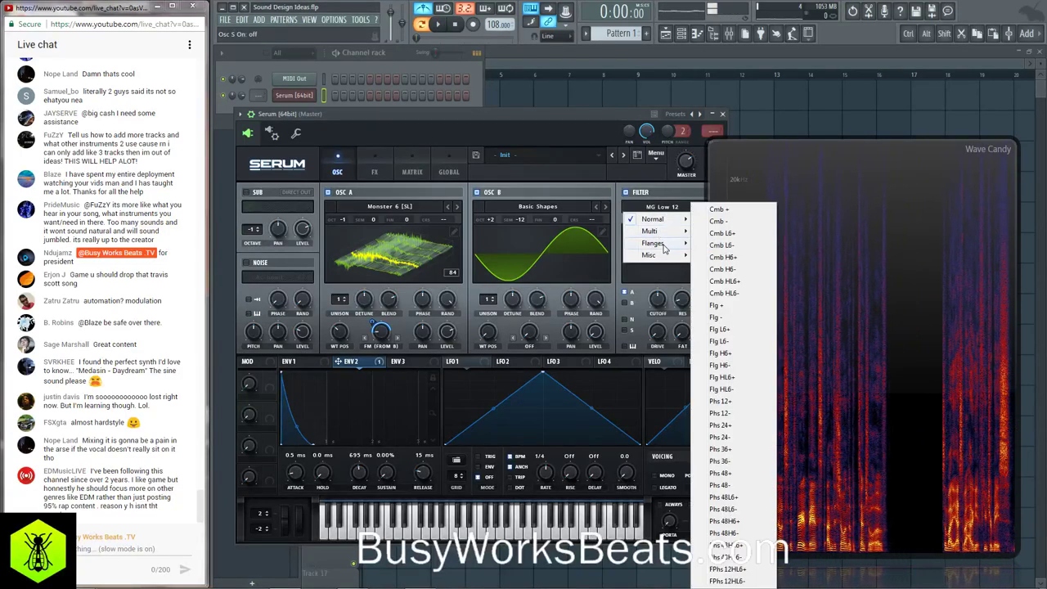
pyautogui.click(724, 234)
pyautogui.moveTo(676, 308); pyautogui.dragTo(646, 278)
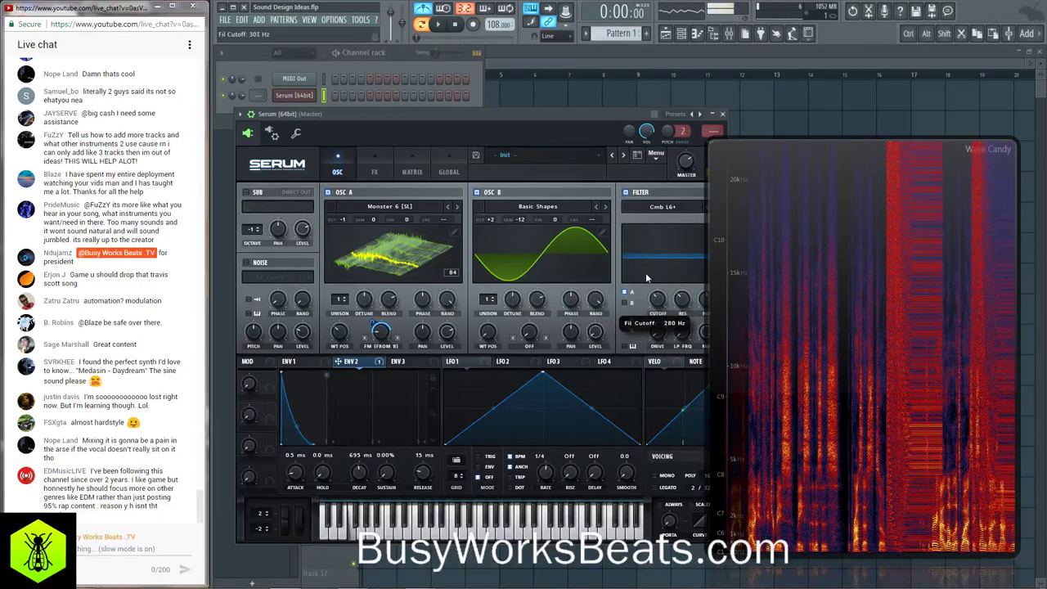
pyautogui.moveTo(585, 116); pyautogui.dragTo(566, 61)
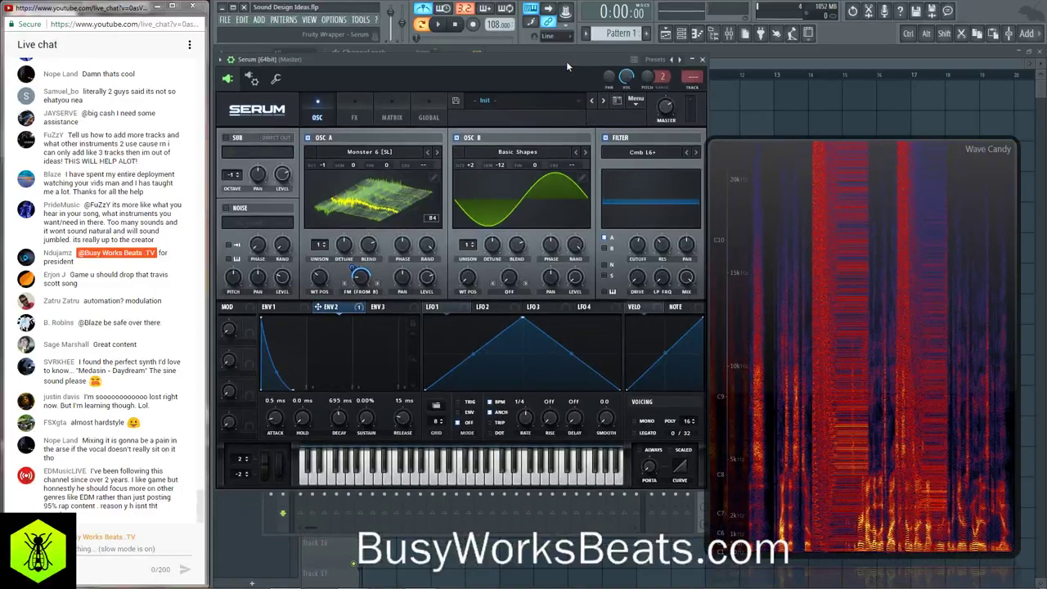
pyautogui.moveTo(636, 277)
pyautogui.mouseDown()
pyautogui.moveTo(646, 244)
pyautogui.moveTo(638, 284)
pyautogui.mouseUp()
pyautogui.moveTo(637, 246)
pyautogui.mouseDown()
pyautogui.moveTo(630, 284)
pyautogui.moveTo(634, 245)
pyautogui.mouseUp()
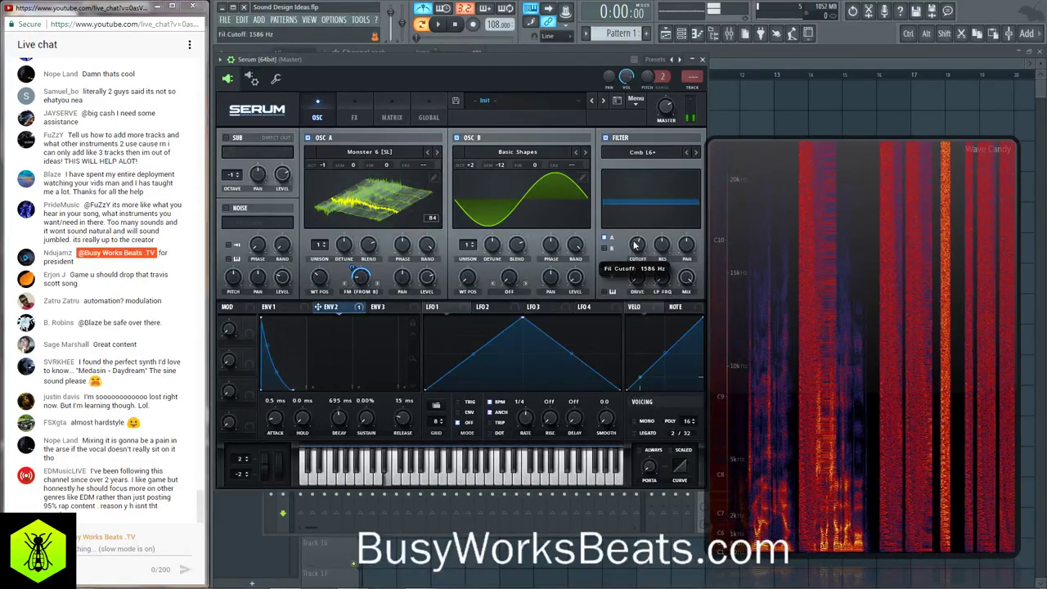
pyautogui.moveTo(651, 197); pyautogui.dragTo(676, 205)
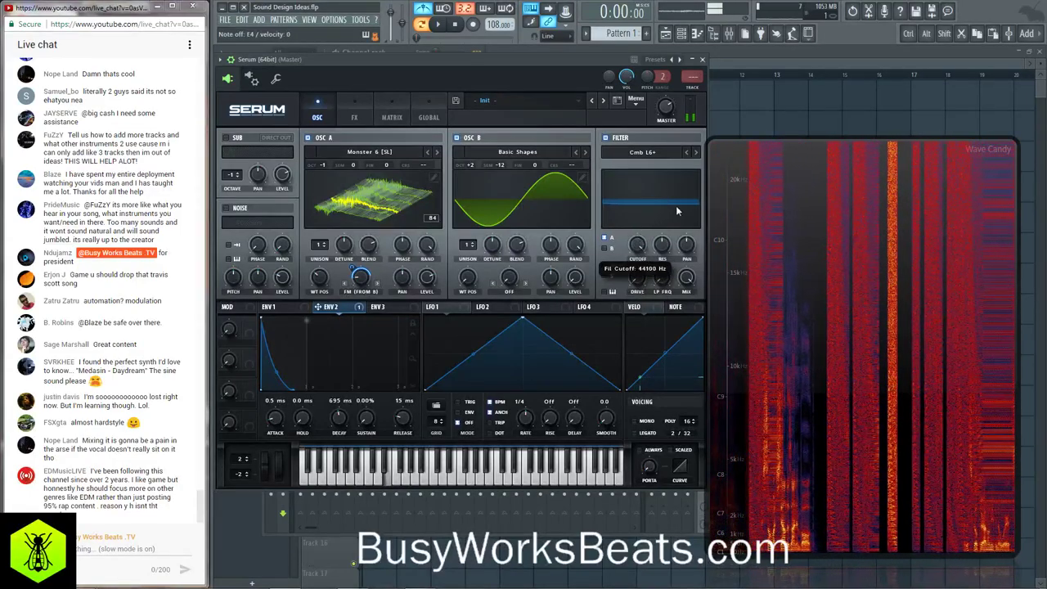
# - Change the filter type to Cmb + and set the cutoff to about 3773 Hz
pyautogui.click(687, 152)
pyautogui.click(694, 153)
pyautogui.click(695, 153)
pyautogui.click(642, 152)
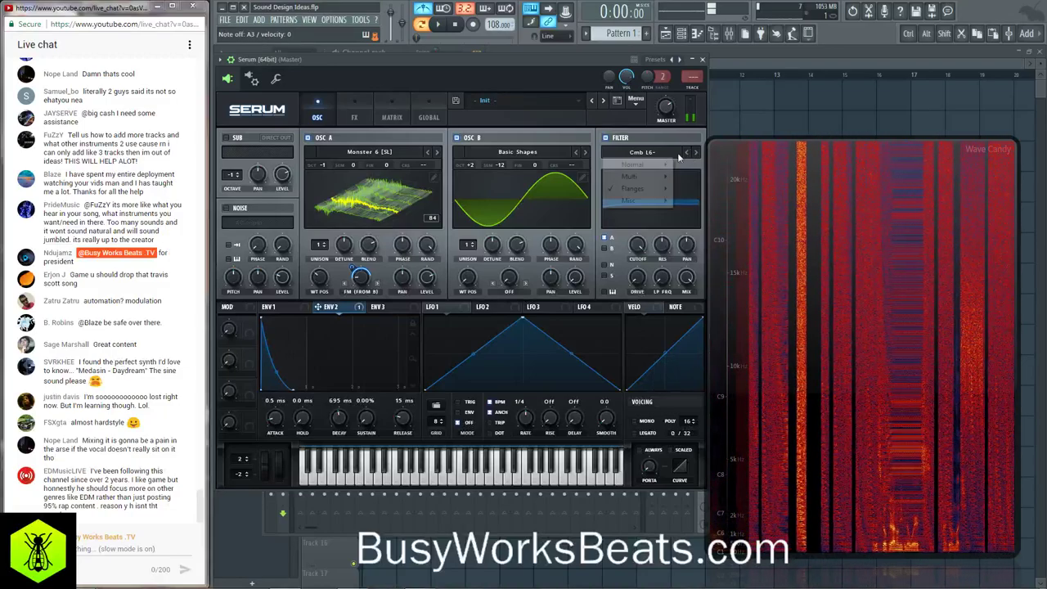
pyautogui.moveTo(657, 189)
pyautogui.click(702, 189)
pyautogui.moveTo(639, 248)
pyautogui.mouseDown()
pyautogui.moveTo(636, 295)
pyautogui.moveTo(643, 247)
pyautogui.mouseUp()
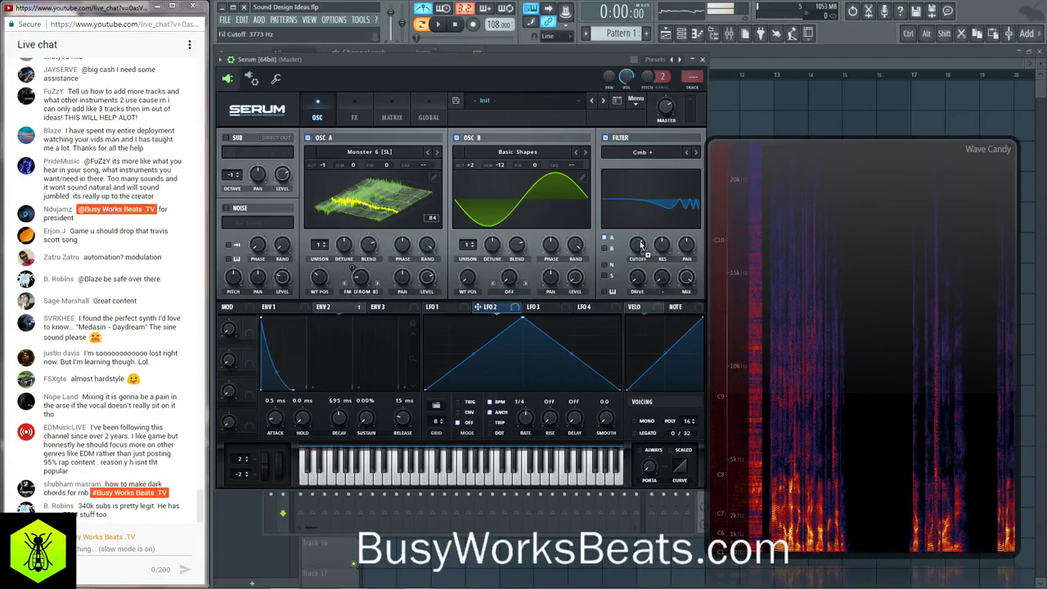
# - Modulate the filter cutoff with LFO 2 from a lowered cutoff setting, and slow the LFO rate to one bar
pyautogui.moveTo(639, 252); pyautogui.dragTo(622, 292)
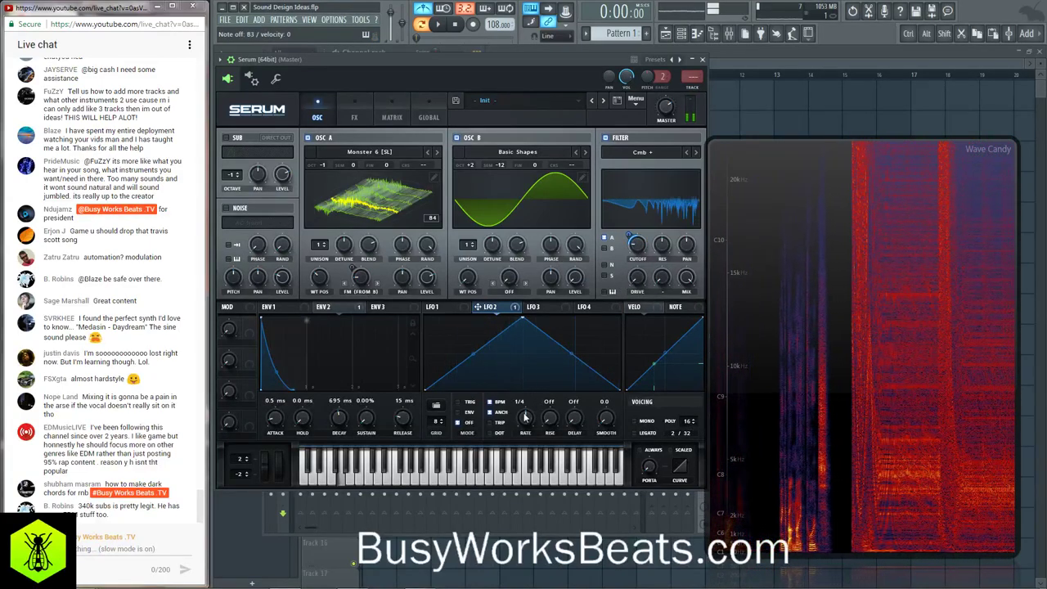
pyautogui.moveTo(526, 416); pyautogui.dragTo(525, 425)
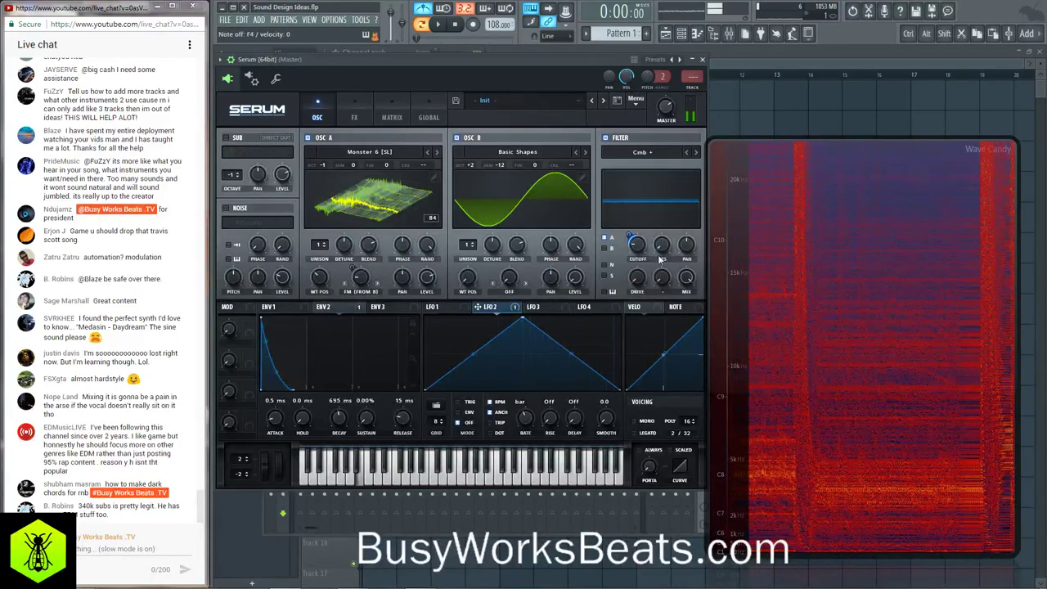
pyautogui.moveTo(326, 170)
pyautogui.mouseDown()
pyautogui.moveTo(327, 192)
pyautogui.moveTo(326, 161)
pyautogui.mouseUp()
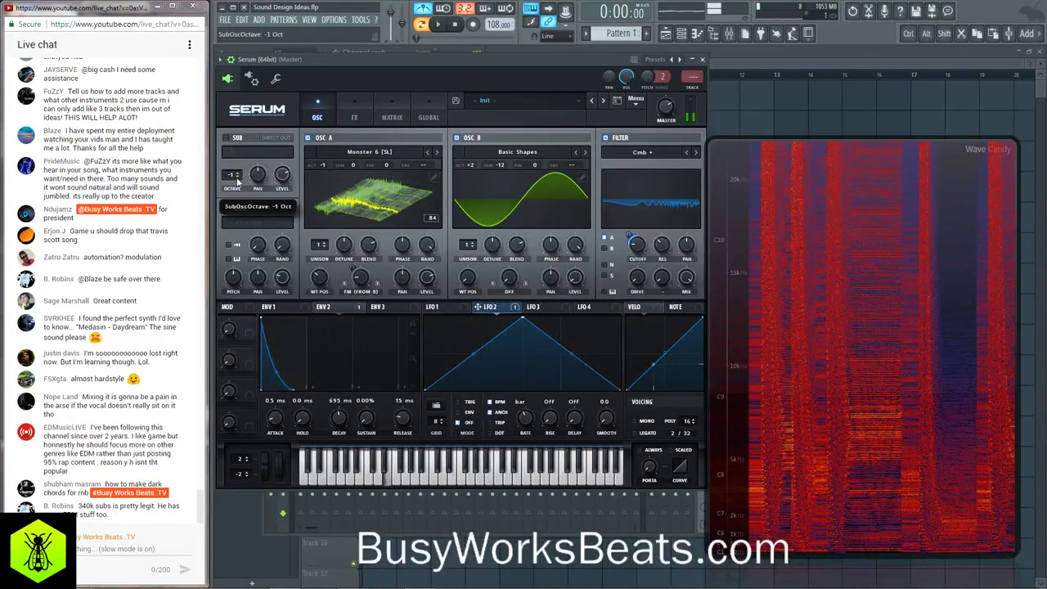
# - Enable the sub oscillator at octave -2, try the saw waveform, and return it to sine
pyautogui.click(227, 137)
pyautogui.moveTo(234, 174); pyautogui.dragTo(234, 185)
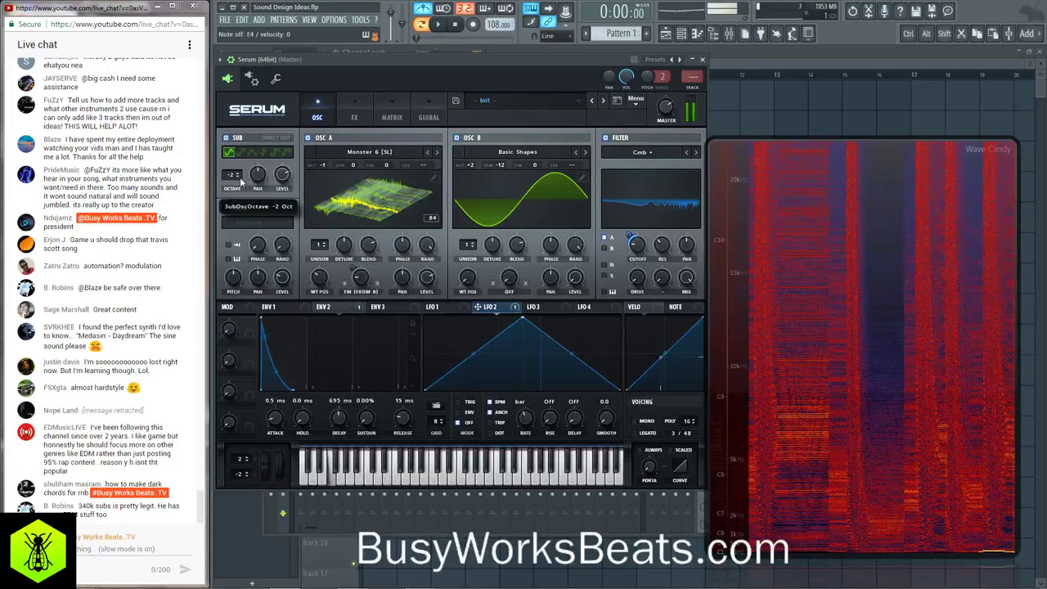
pyautogui.click(256, 154)
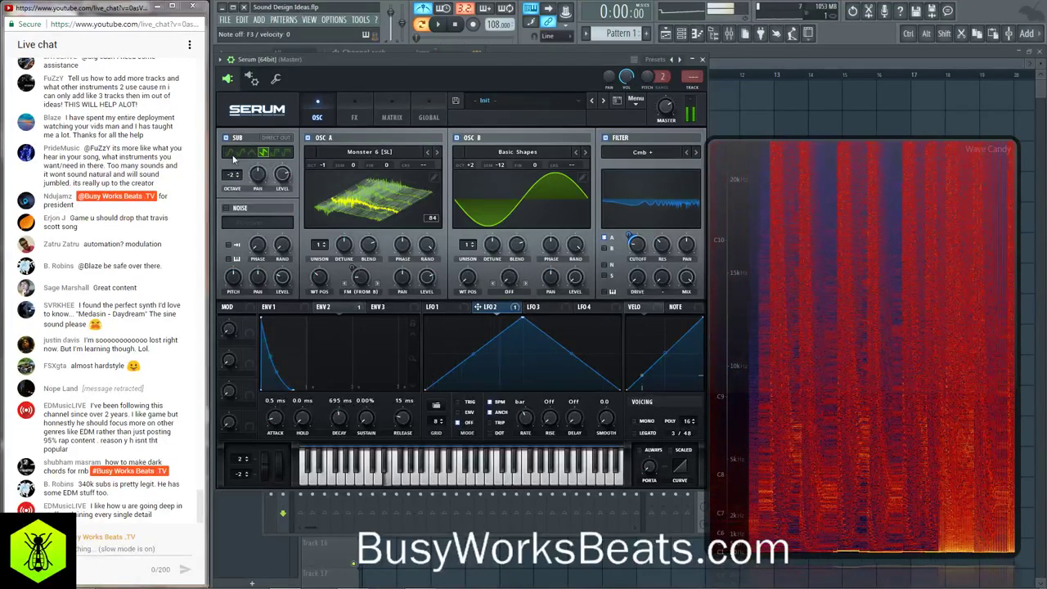
pyautogui.click(229, 154)
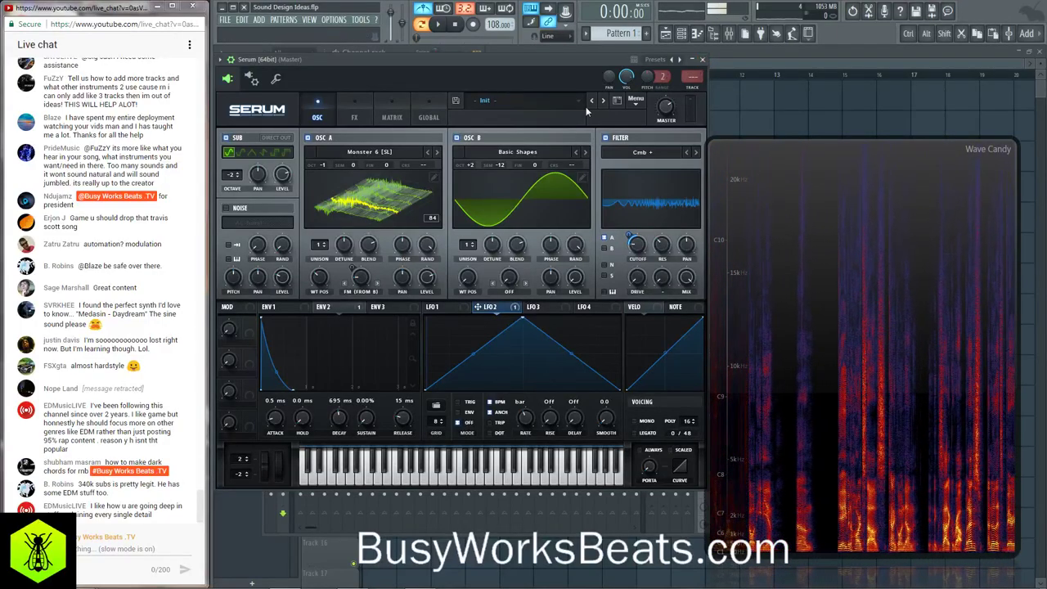
# - Reset Serum to its initial preset and close the plugin window
pyautogui.click(635, 104)
pyautogui.click(654, 154)
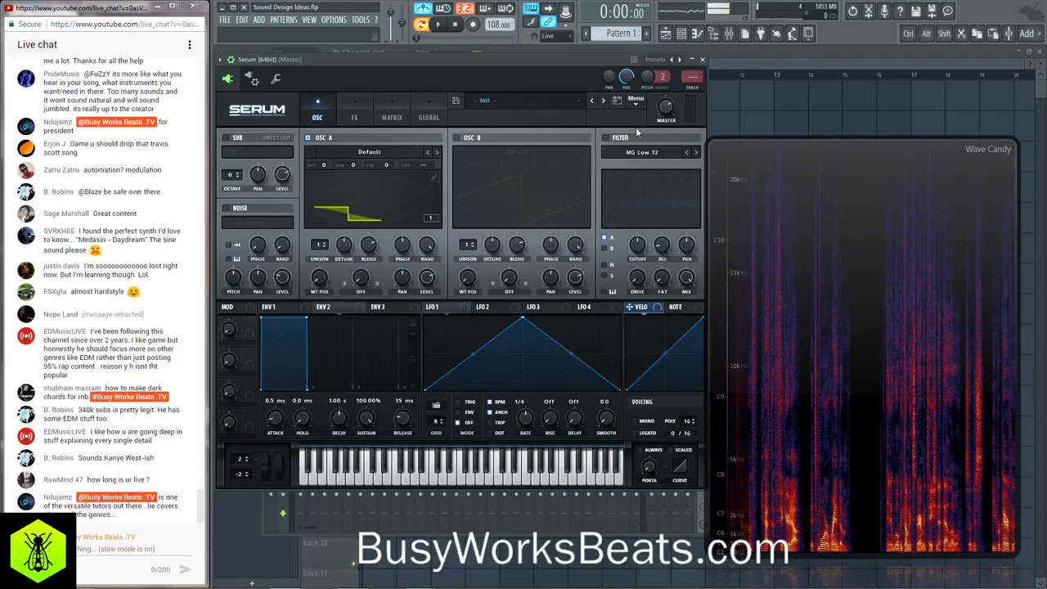
pyautogui.moveTo(560, 76); pyautogui.dragTo(550, 57)
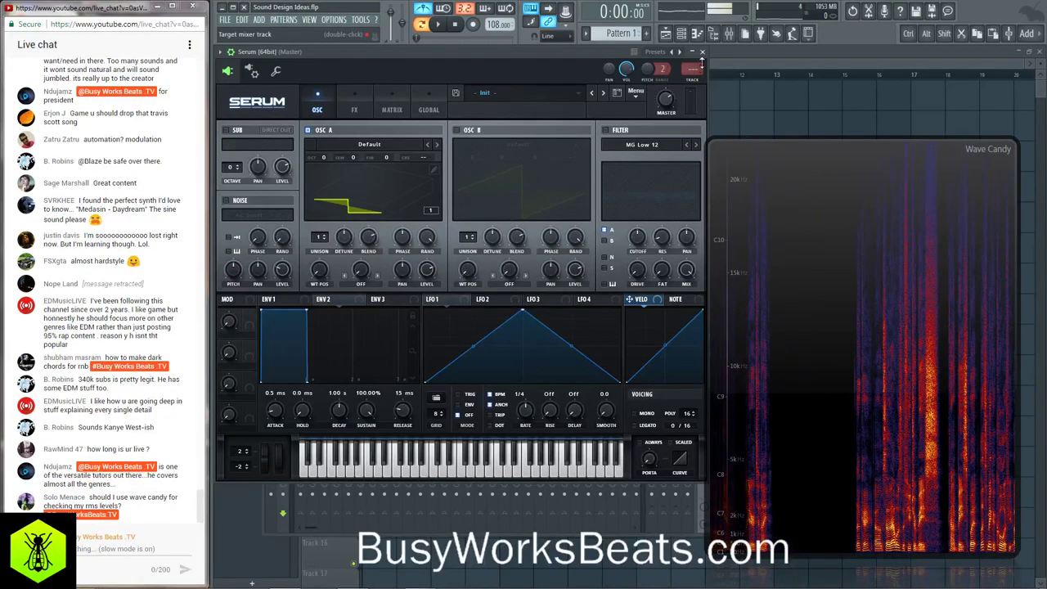
pyautogui.click(702, 51)
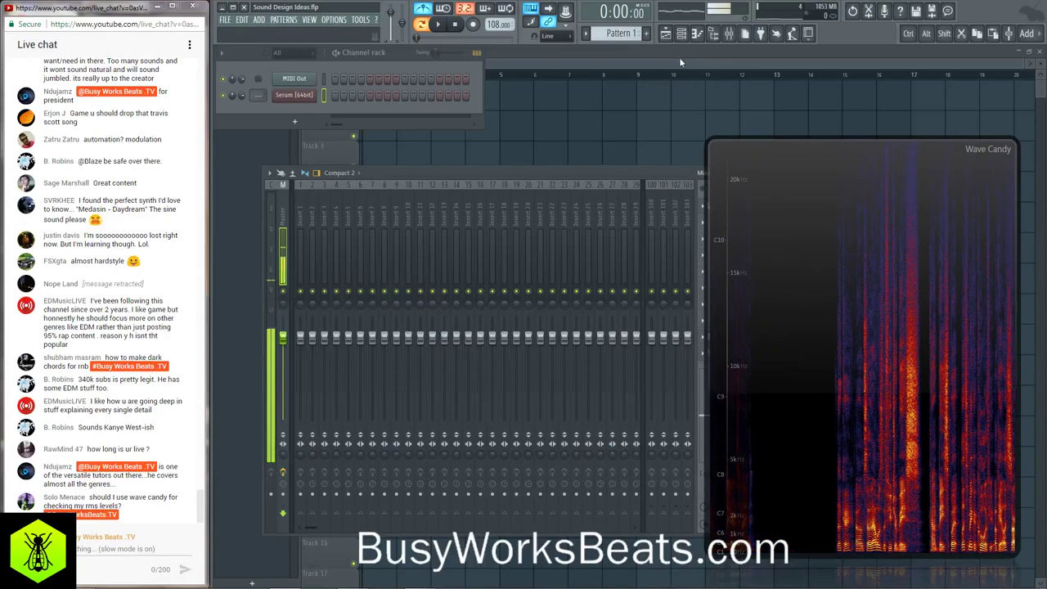
# - Add a Keyscape [64bit] instrument channel and move its window clear for browsing patches
pyautogui.click(309, 121)
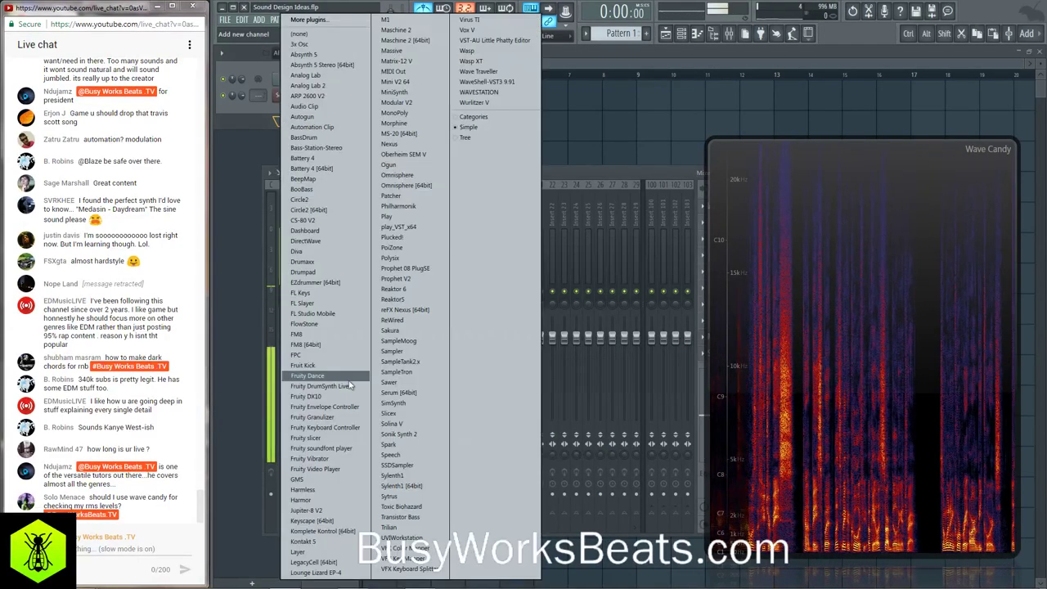
pyautogui.click(326, 521)
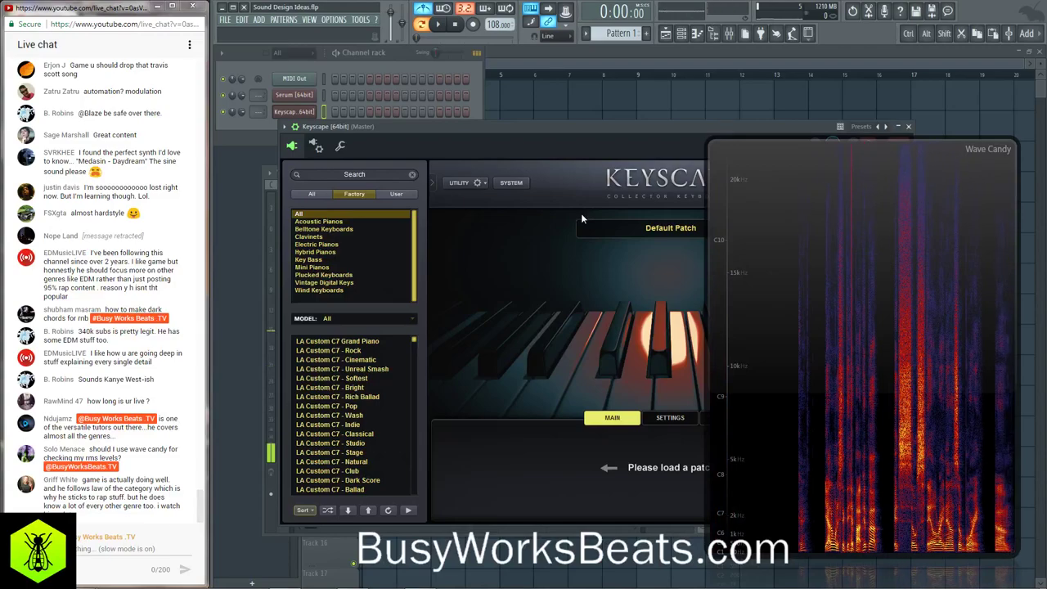
pyautogui.moveTo(546, 129); pyautogui.dragTo(483, 55)
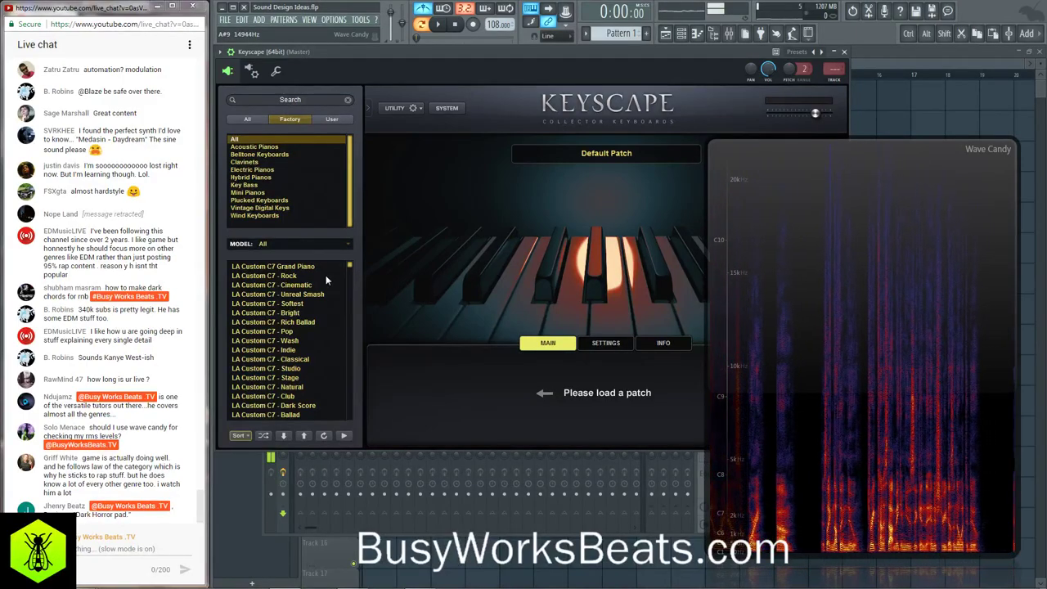
# - Load the Rhodes - Classic patch in Keyscape and close the plugin window
pyautogui.moveTo(352, 270); pyautogui.dragTo(352, 292)
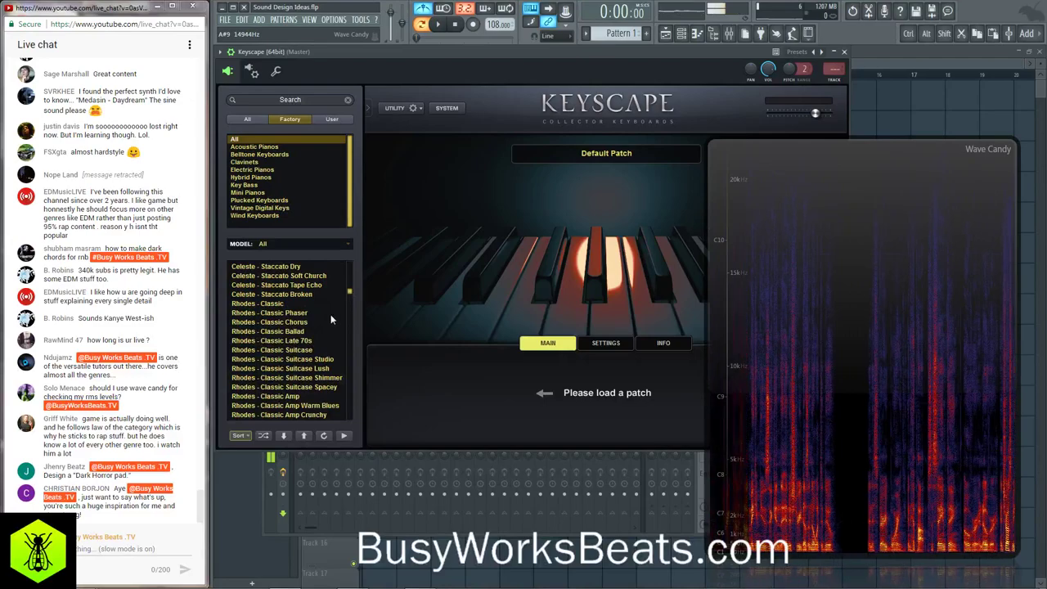
pyautogui.click(286, 350)
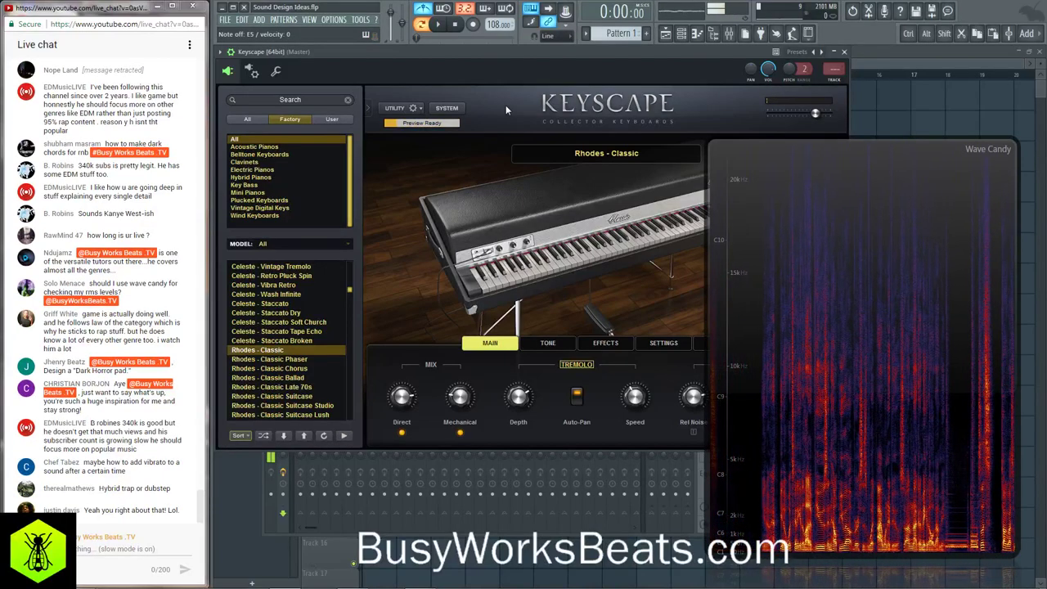
pyautogui.click(844, 51)
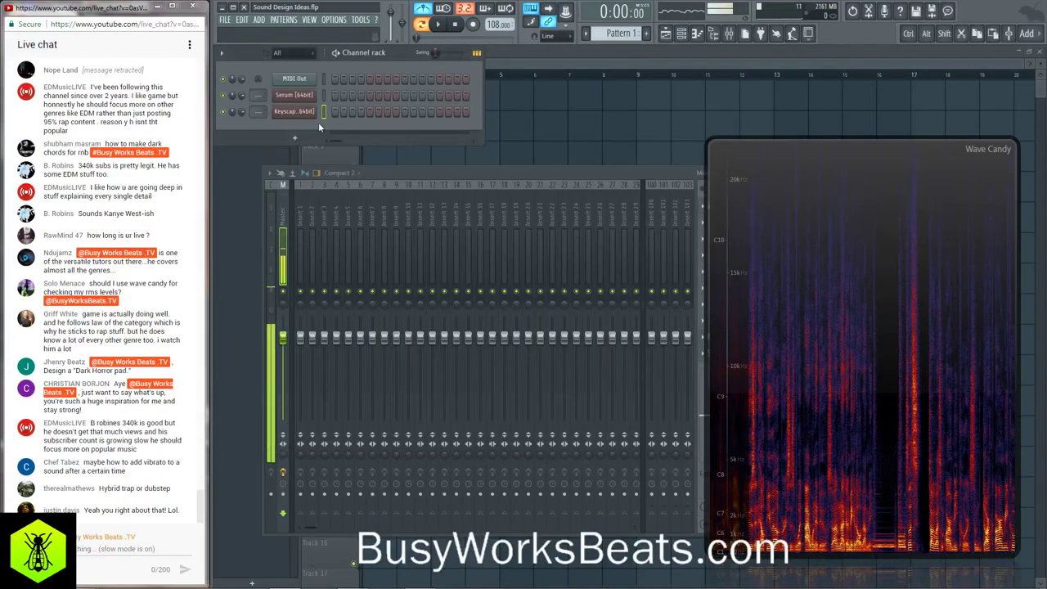
# - Route the Keyscape channel to mixer insert 2 and check its piano roll
pyautogui.moveTo(258, 114); pyautogui.dragTo(259, 106)
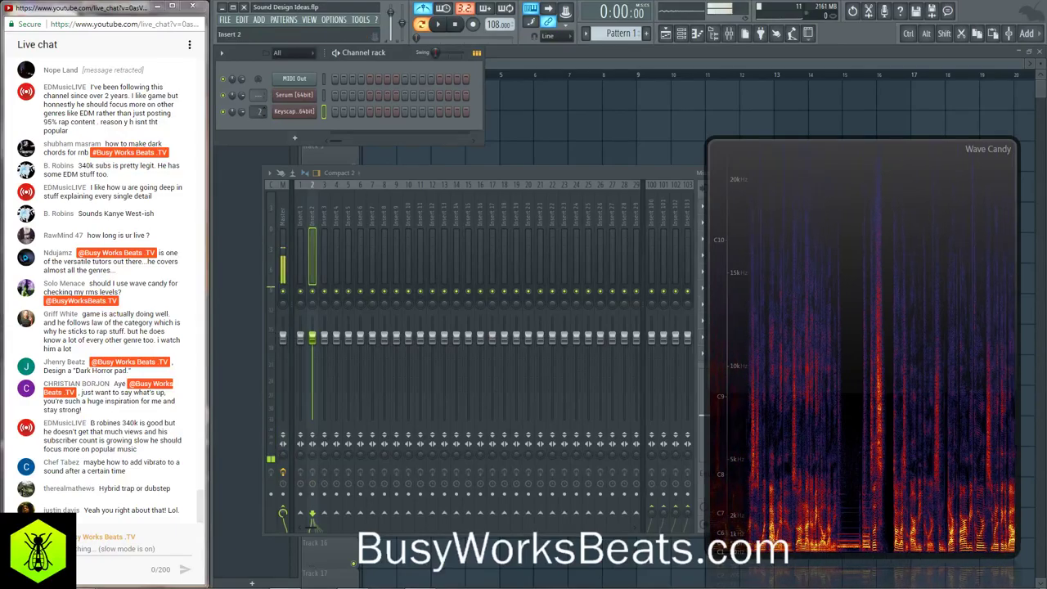
pyautogui.rightClick(283, 111)
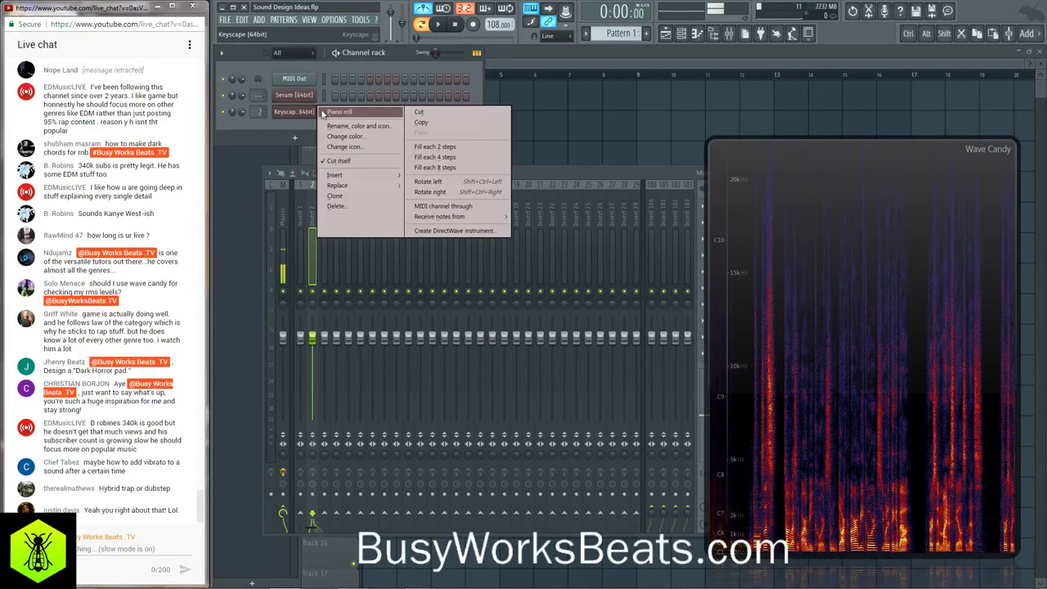
pyautogui.click(337, 113)
pyautogui.scroll(-2, 311, 80)
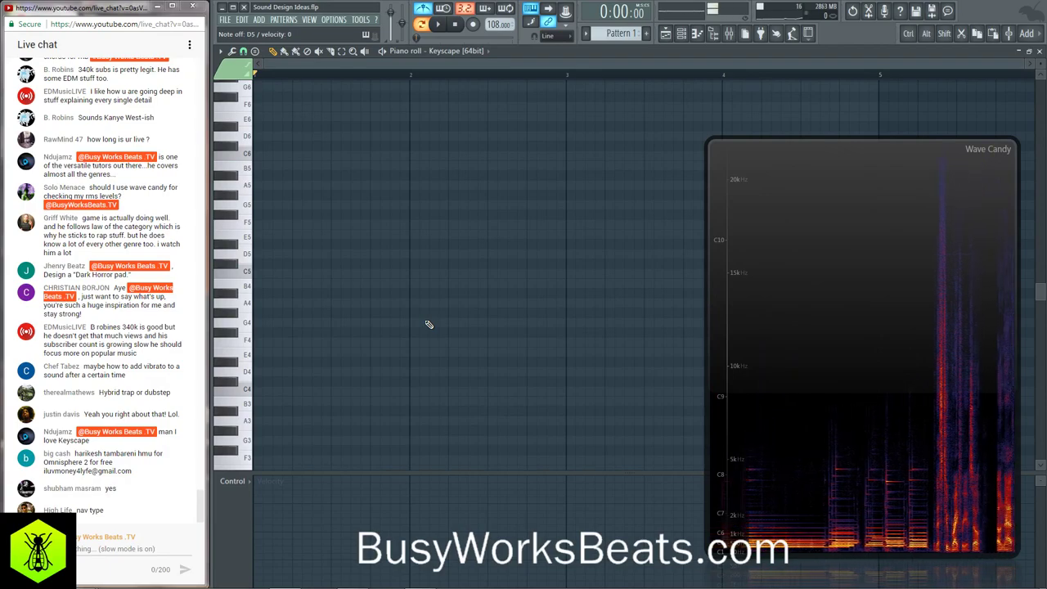
pyautogui.click(1039, 51)
# - Replace the Keyscape instrument in its channel with Sylenth1 [64bit]
pyautogui.rightClick(290, 112)
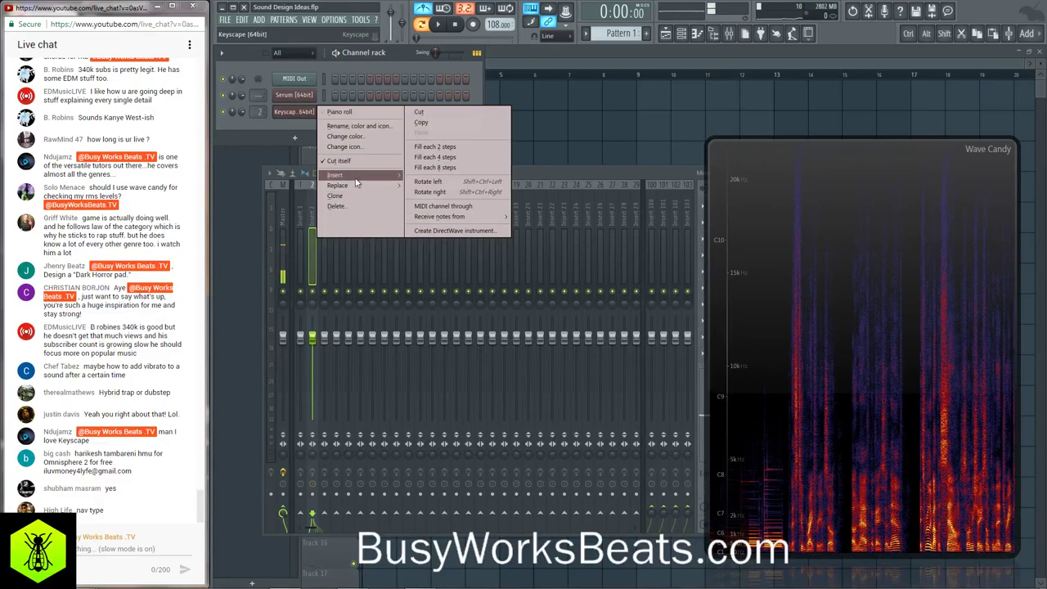
pyautogui.moveTo(350, 189)
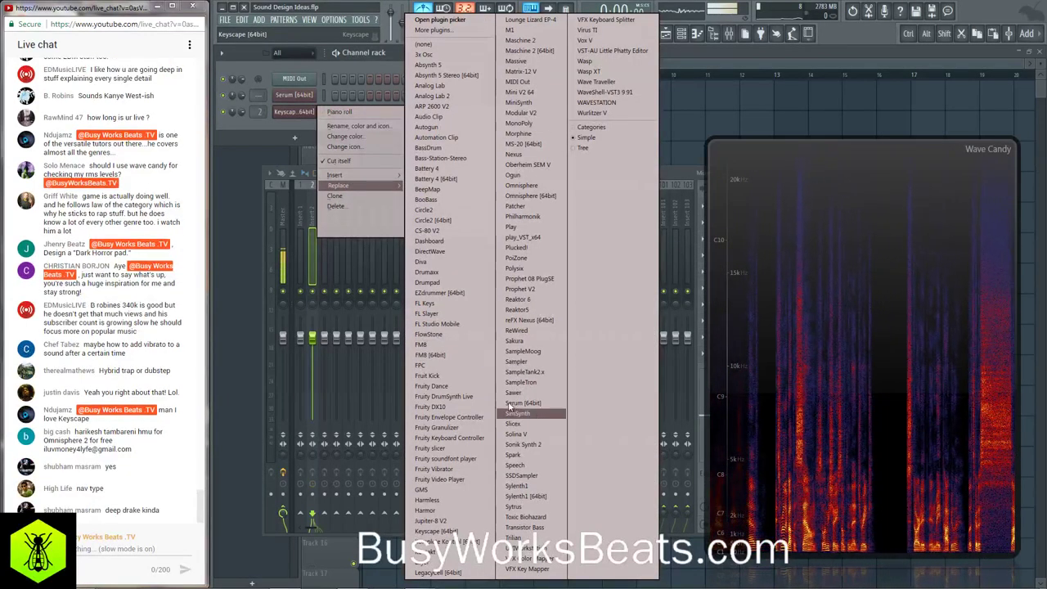
pyautogui.click(537, 496)
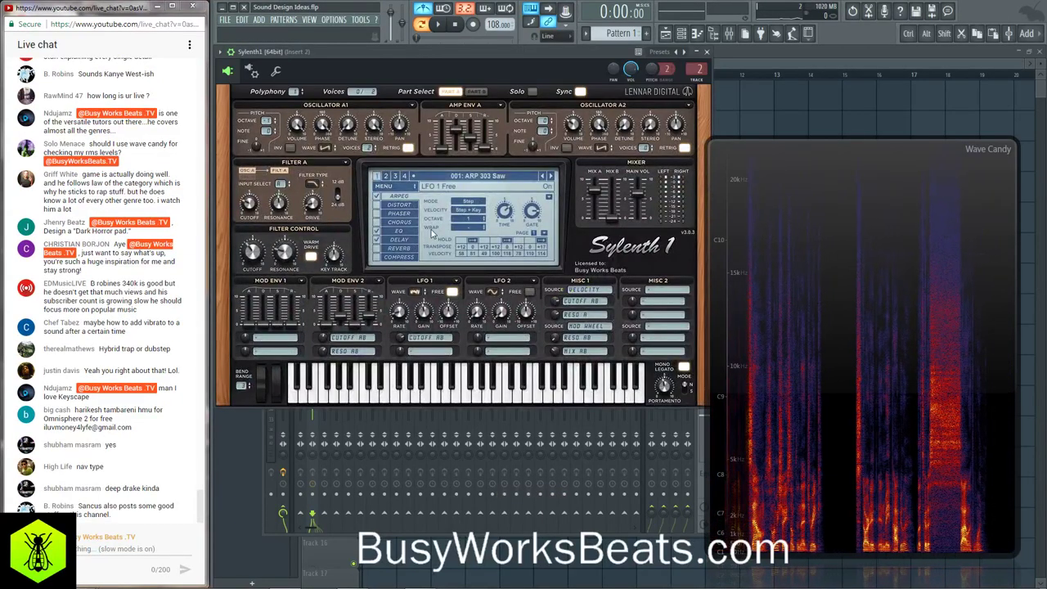
# - Clear Sylenth1's current preset to Init and set oscillator A1's waveform to Sine
pyautogui.click(407, 187)
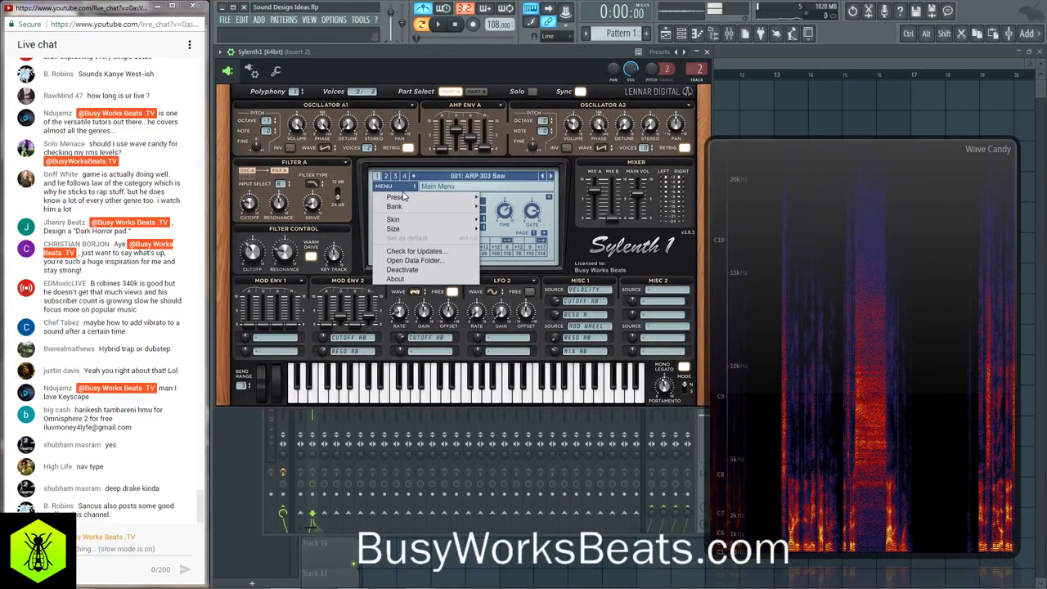
pyautogui.moveTo(399, 200)
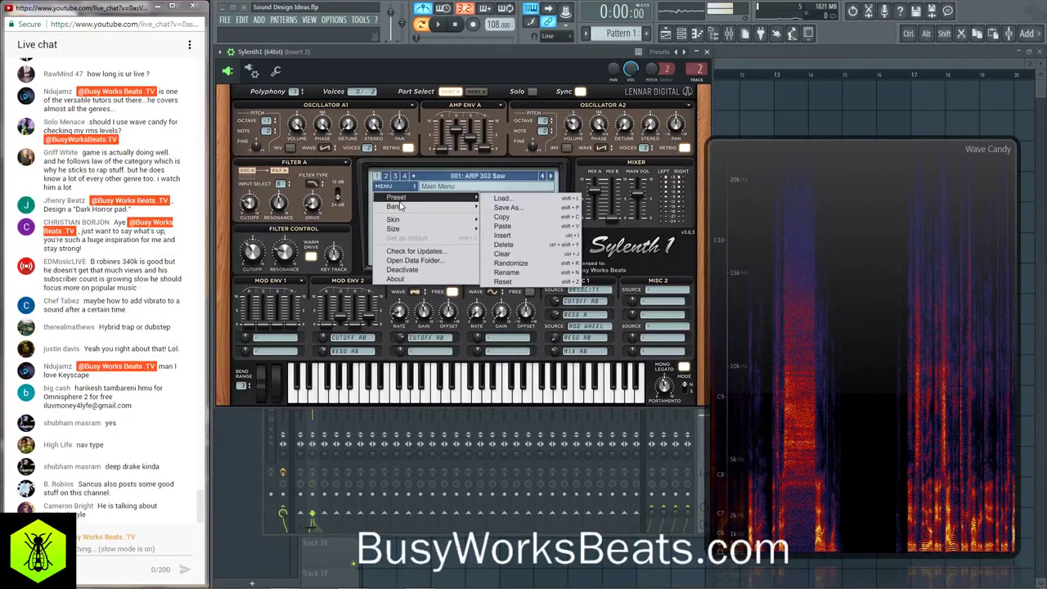
pyautogui.click(519, 254)
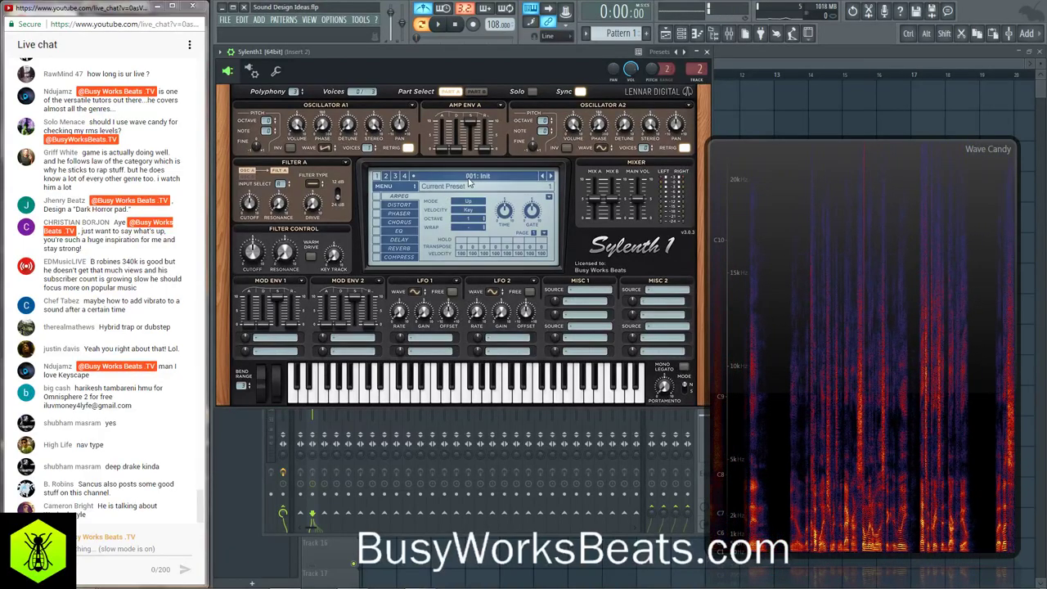
pyautogui.click(334, 148)
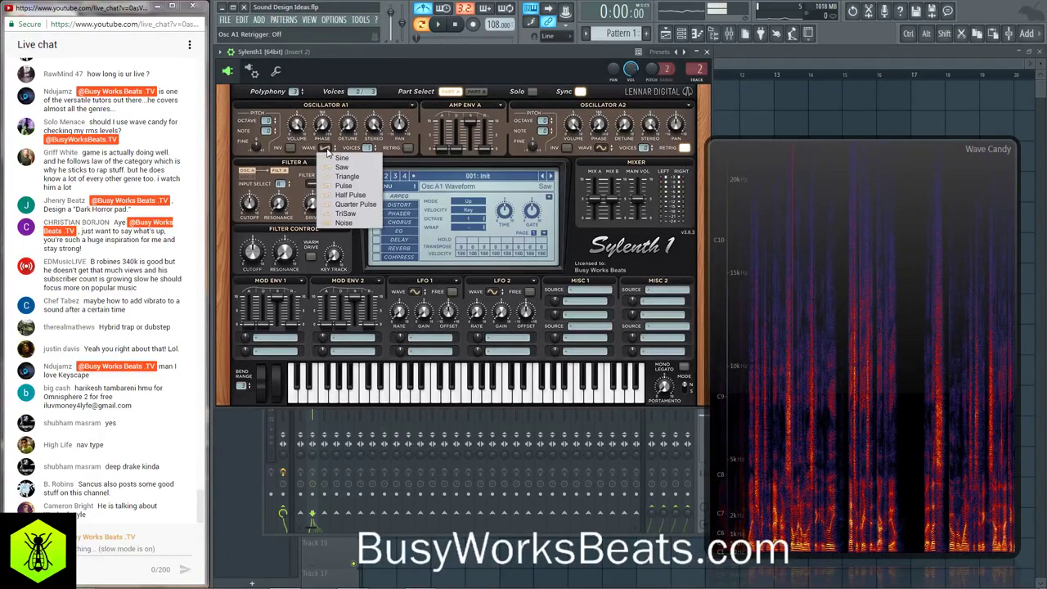
pyautogui.click(331, 161)
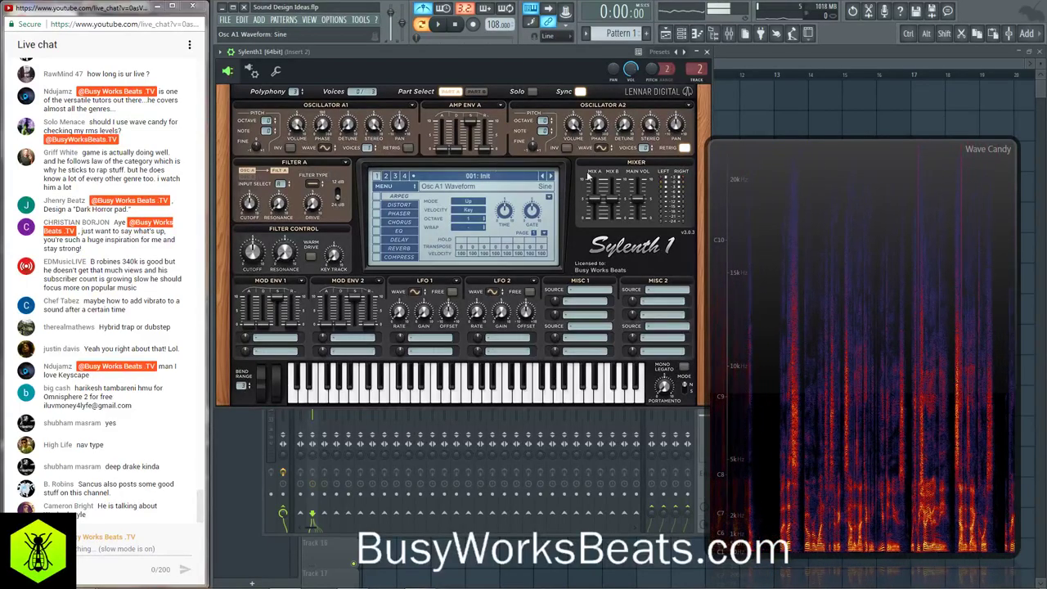
# - Move Wave Candy clear of the Sylenth1 window, and set the polyphony to 16 and filter A's type to Lowpass
pyautogui.moveTo(744, 233); pyautogui.dragTo(767, 266)
pyautogui.moveTo(422, 52); pyautogui.dragTo(420, 55)
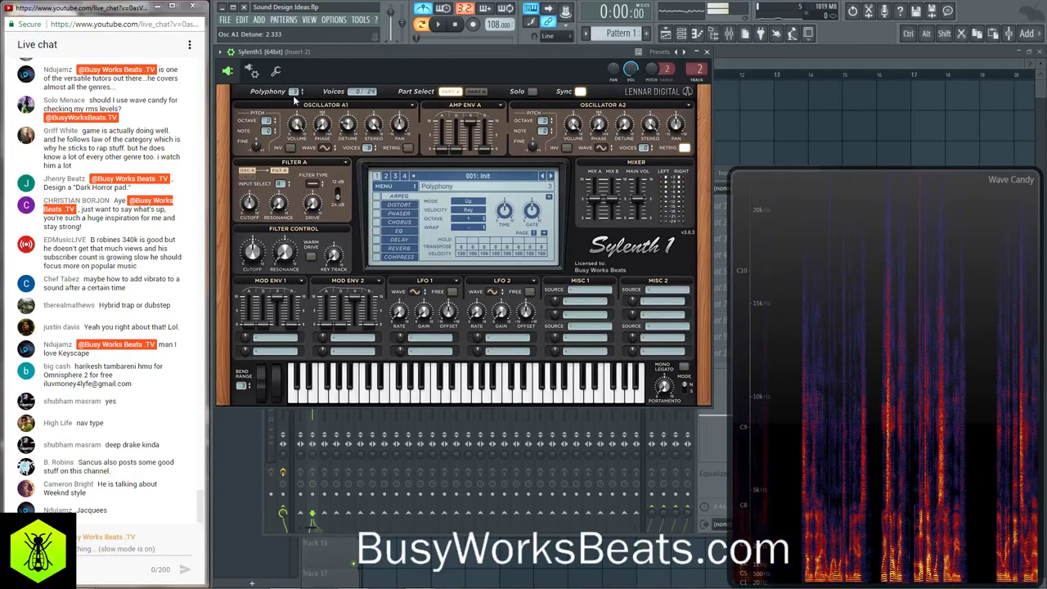
pyautogui.moveTo(302, 85); pyautogui.dragTo(320, 37)
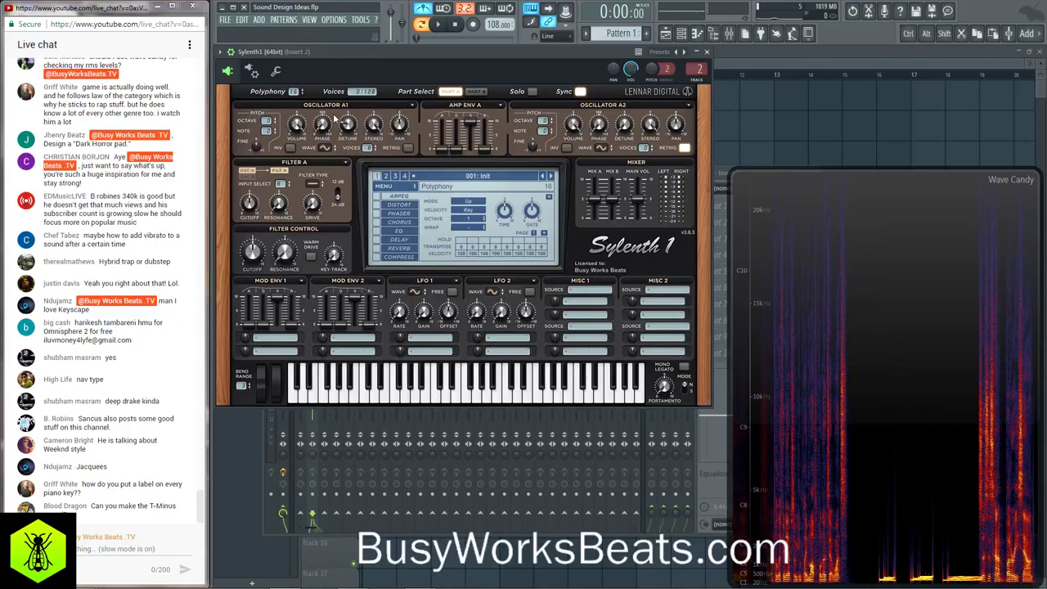
pyautogui.click(314, 182)
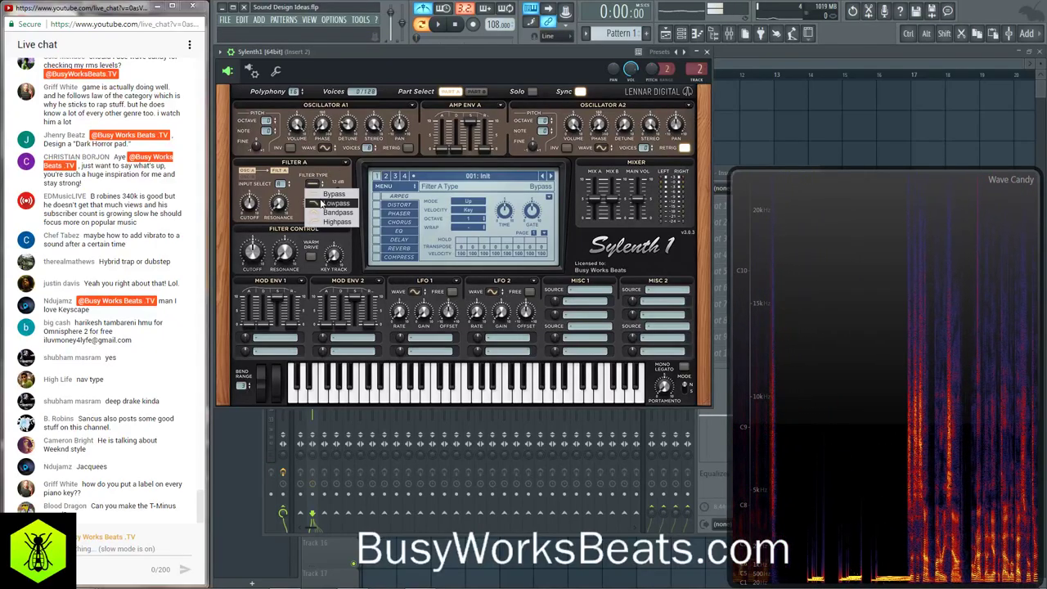
pyautogui.click(321, 203)
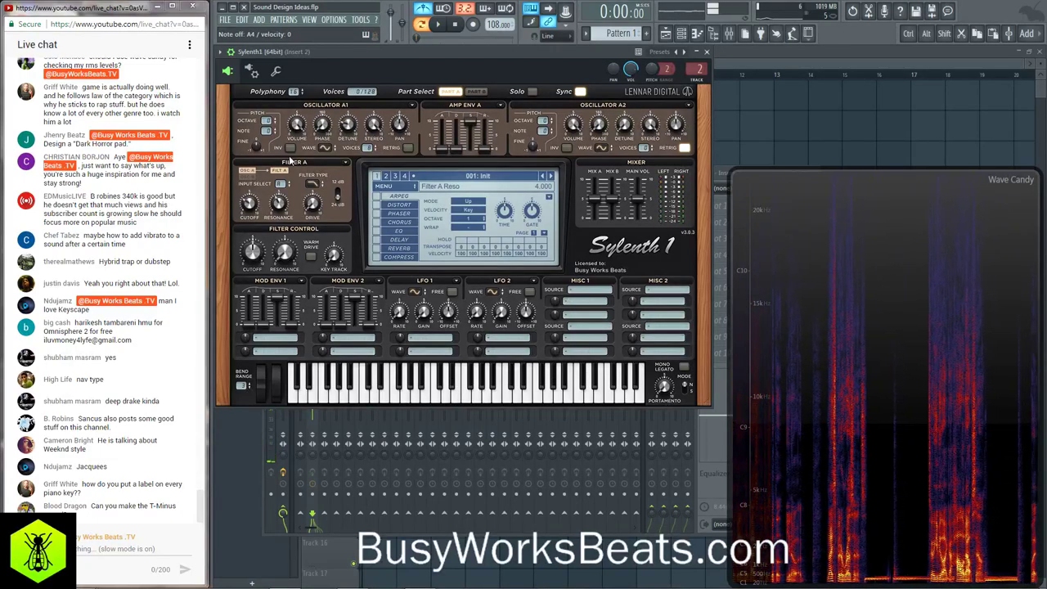
# - Raise Sylenth1's Mix A level to about 8.7 and set its main volume to about 6.5
pyautogui.moveTo(598, 201); pyautogui.dragTo(603, 160)
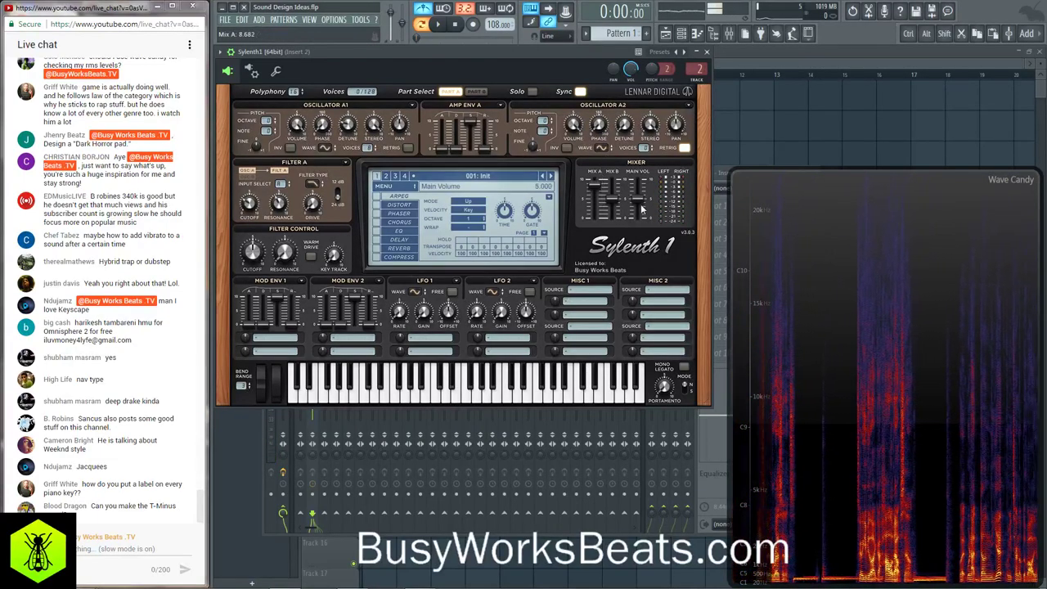
pyautogui.moveTo(642, 211); pyautogui.dragTo(644, 184)
pyautogui.moveTo(667, 391); pyautogui.dragTo(669, 296)
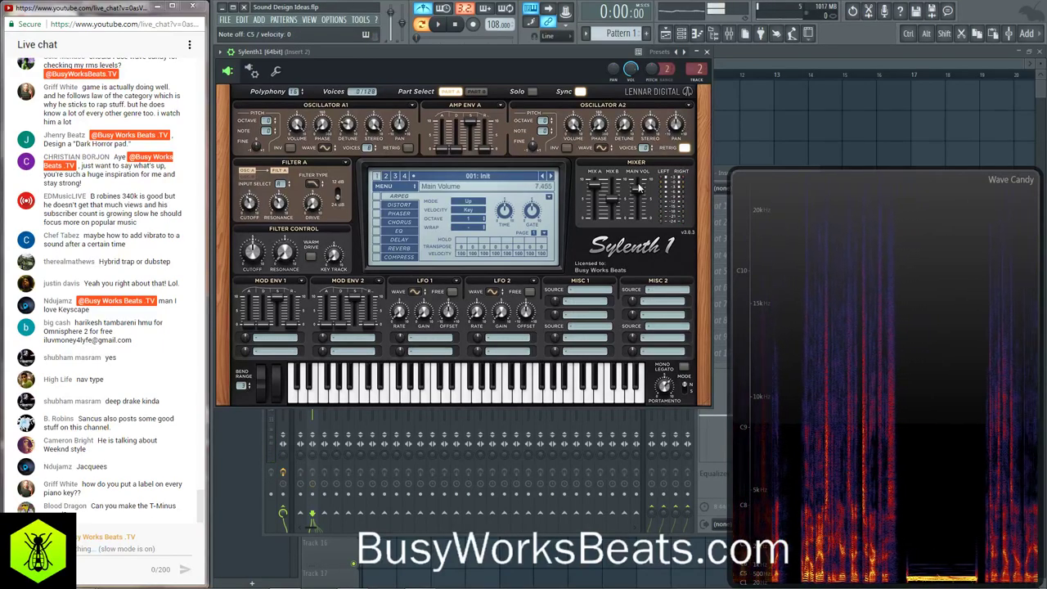
pyautogui.moveTo(637, 188); pyautogui.dragTo(642, 195)
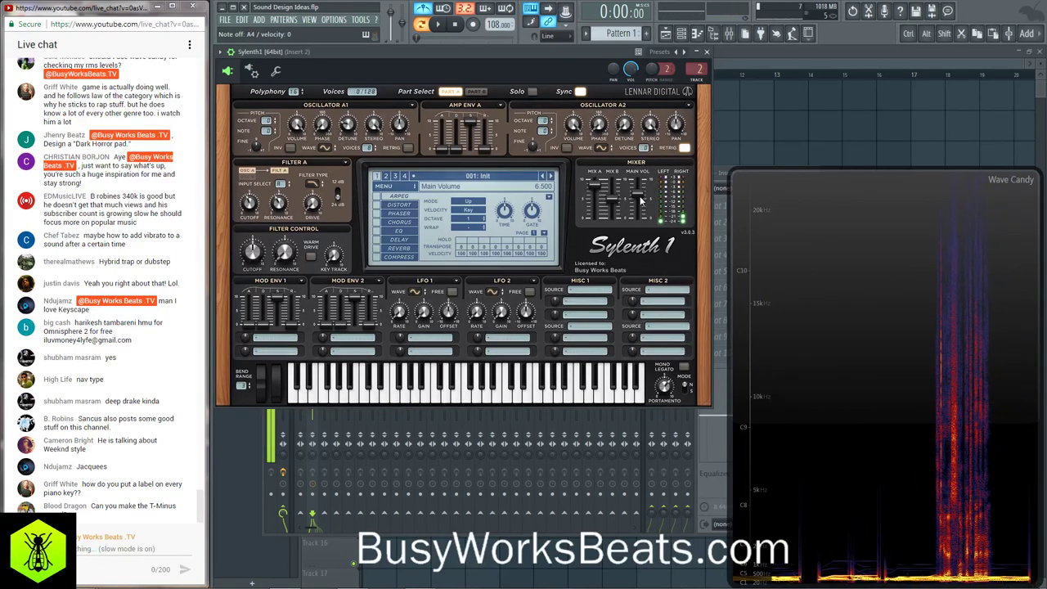
pyautogui.moveTo(640, 198); pyautogui.dragTo(640, 201)
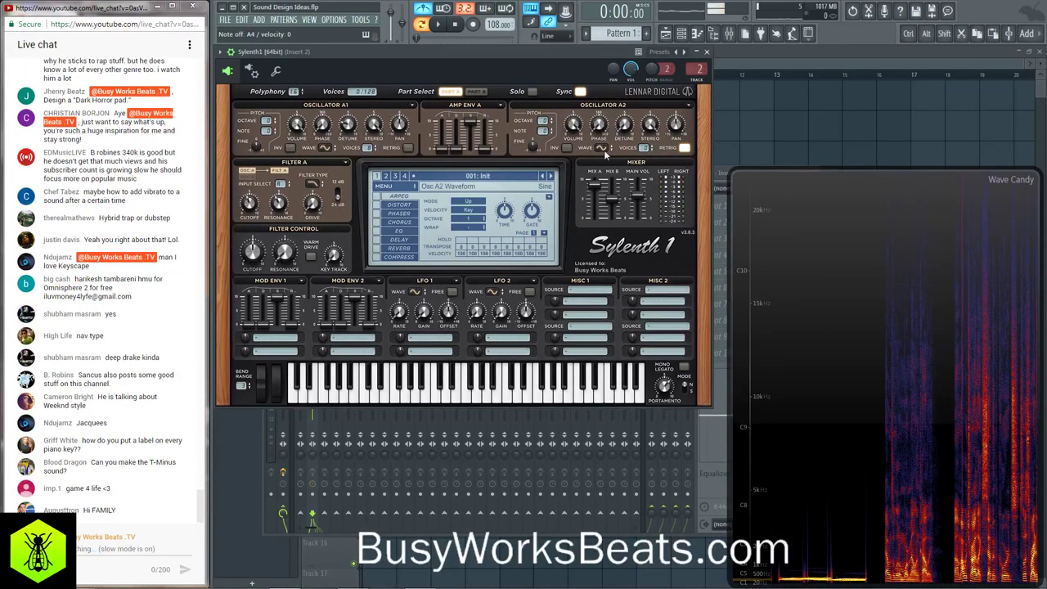
# - Close the Sylenth1 window, route its channel to mixer insert 1, and open the channel's piano roll
pyautogui.click(710, 51)
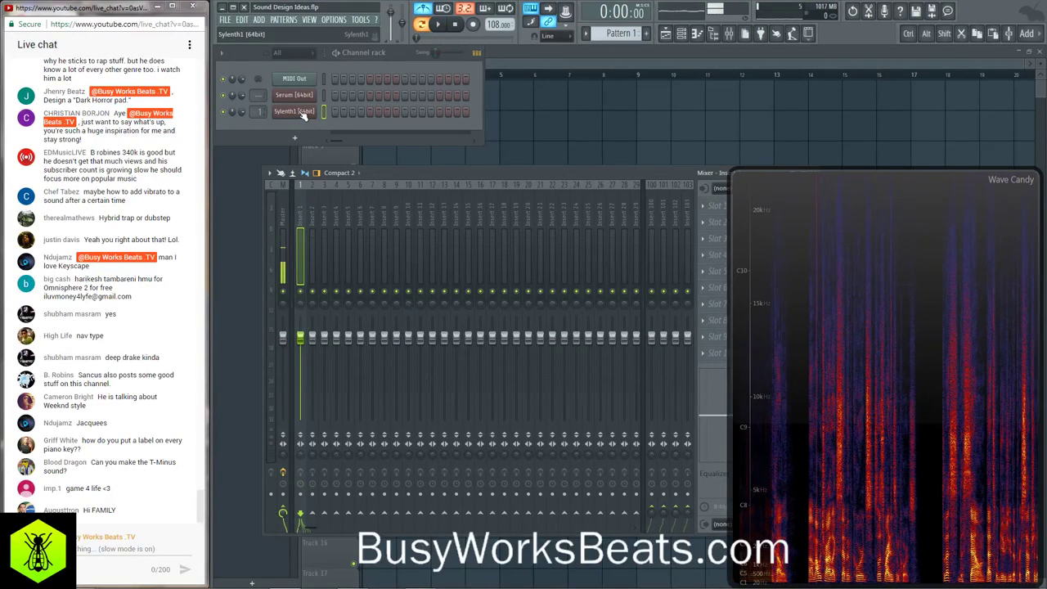
pyautogui.rightClick(300, 112)
pyautogui.click(344, 115)
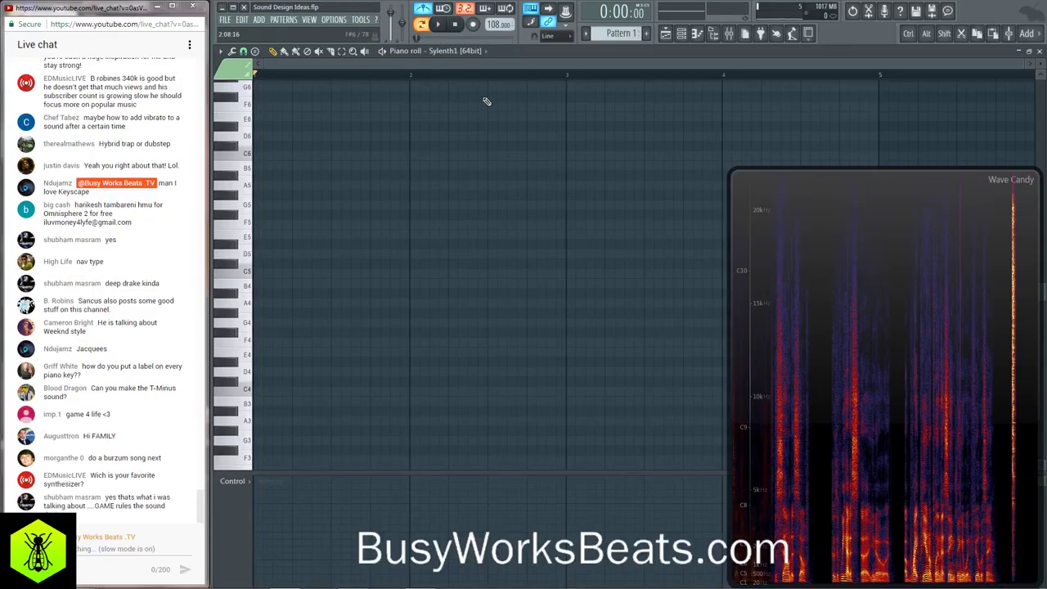
pyautogui.click(263, 225)
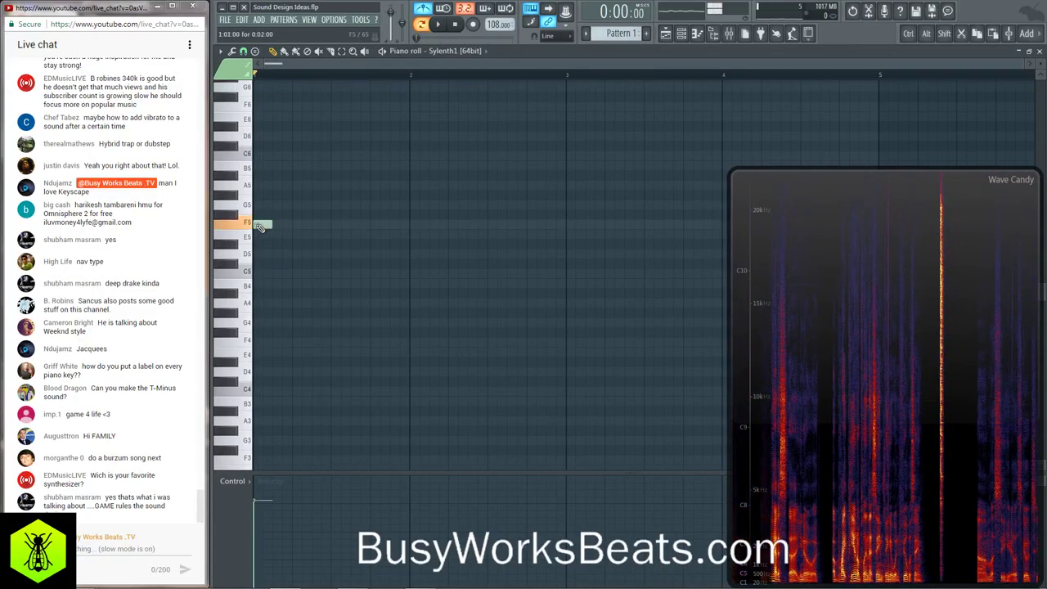
pyautogui.moveTo(274, 226); pyautogui.dragTo(407, 230)
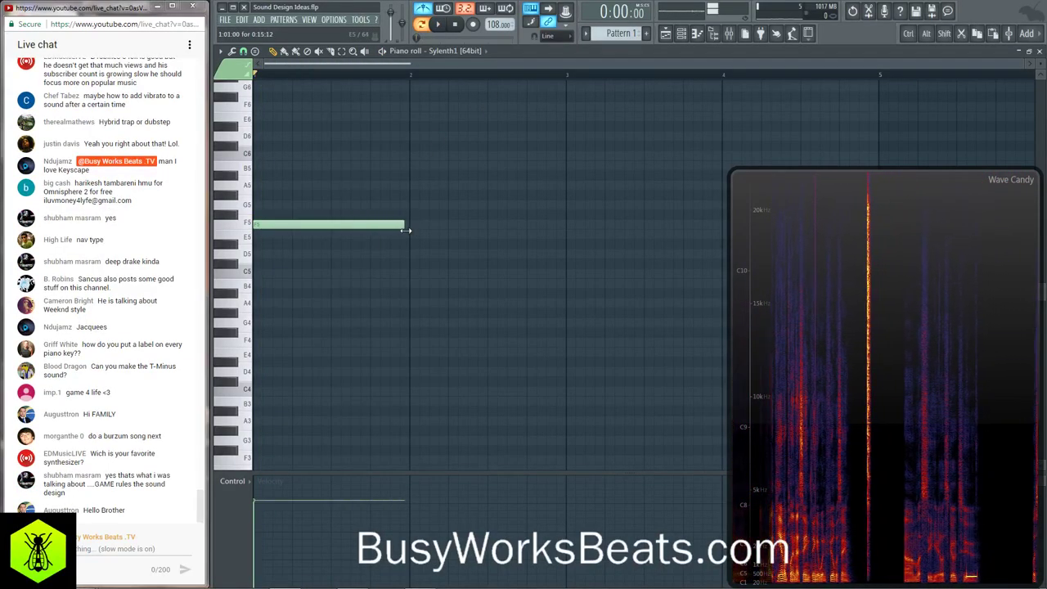
pyautogui.rightClick(298, 225)
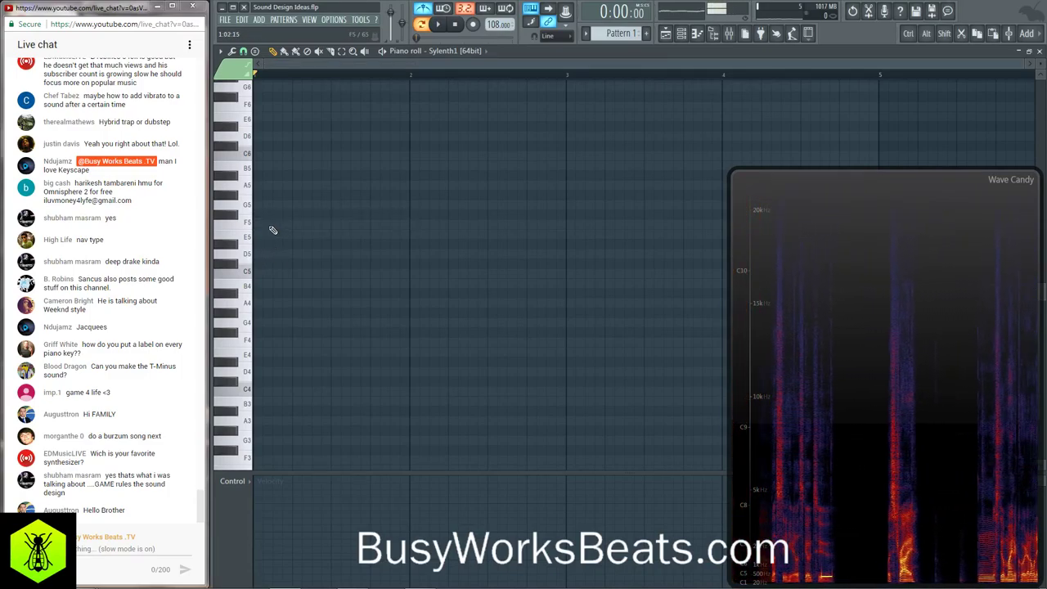
# - Draw a one-bar chord of E5, G5, B5 and D6 from bar 1 and transpose it down one octave
pyautogui.moveTo(274, 234); pyautogui.dragTo(261, 235)
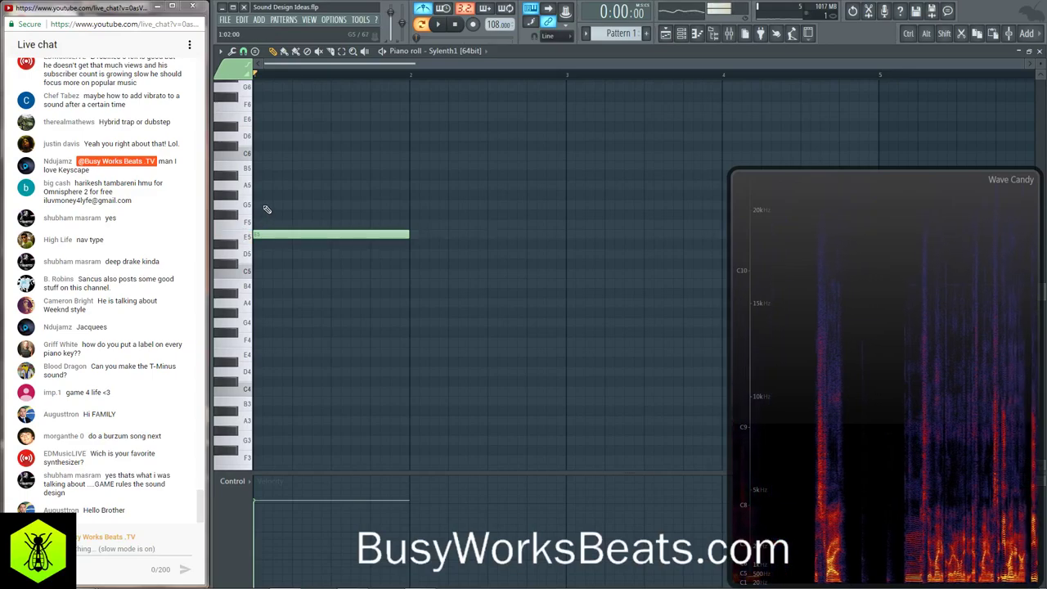
pyautogui.click(266, 204)
pyautogui.click(266, 166)
pyautogui.click(268, 136)
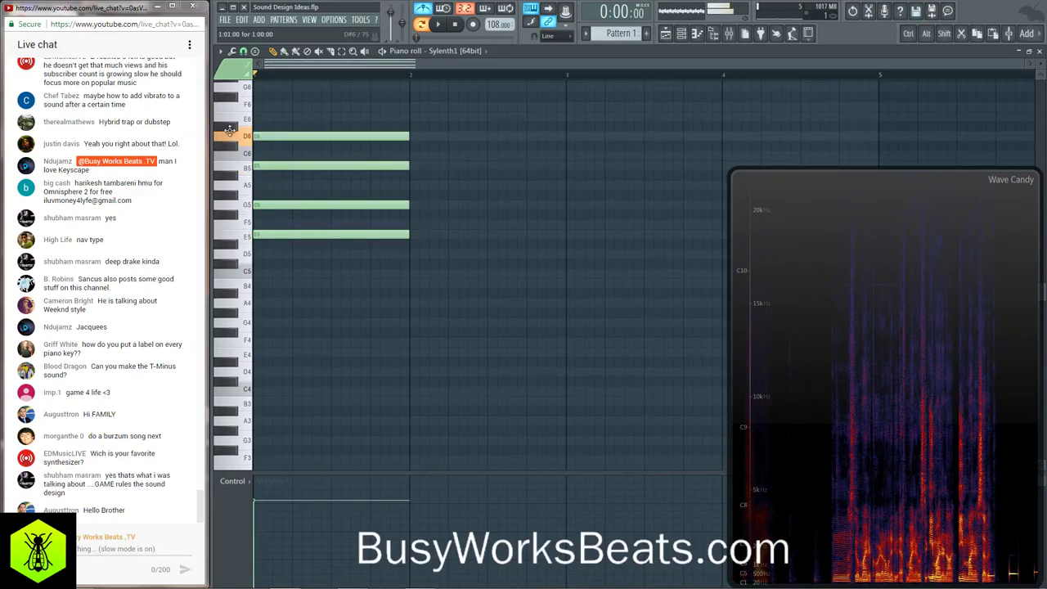
pyautogui.hotkey('ctrl', 'Down')
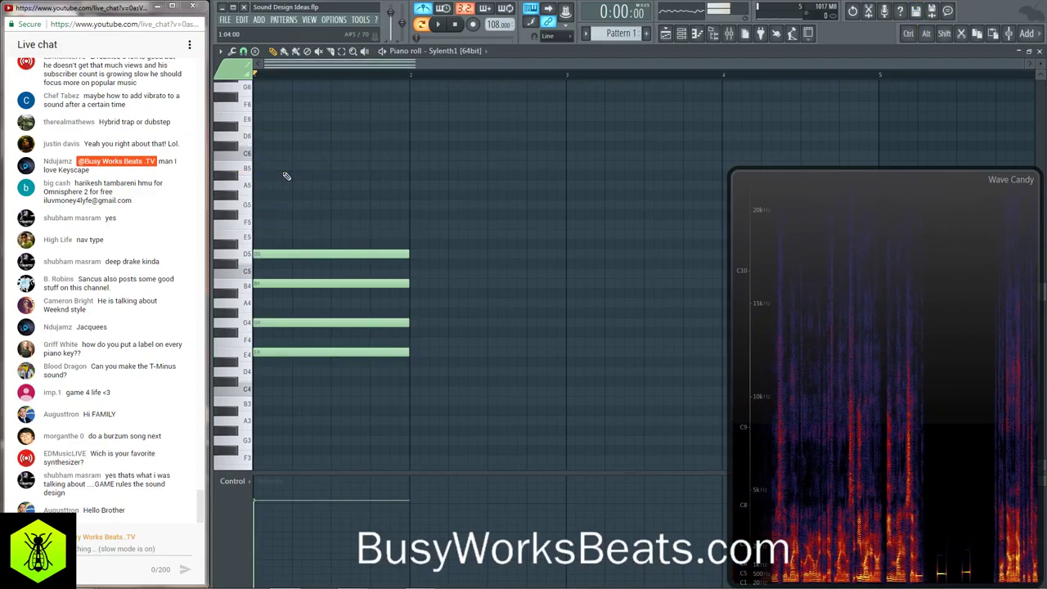
# - Lengthen all four chord notes to two bars and audition the pattern
pyautogui.press('space')
pyautogui.moveTo(394, 211); pyautogui.dragTo(417, 359)
pyautogui.press('space')
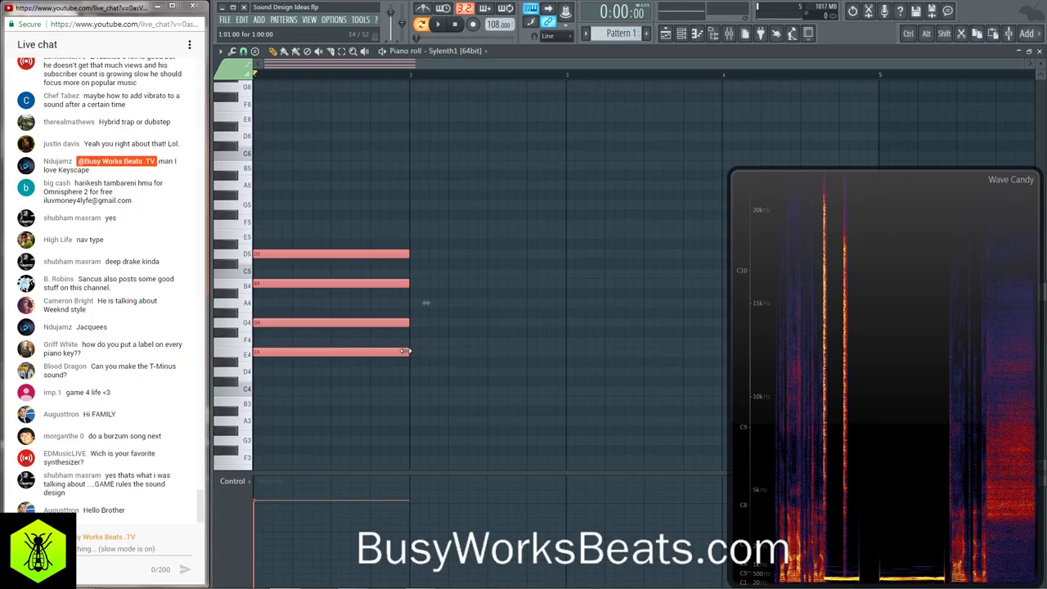
pyautogui.press('space')
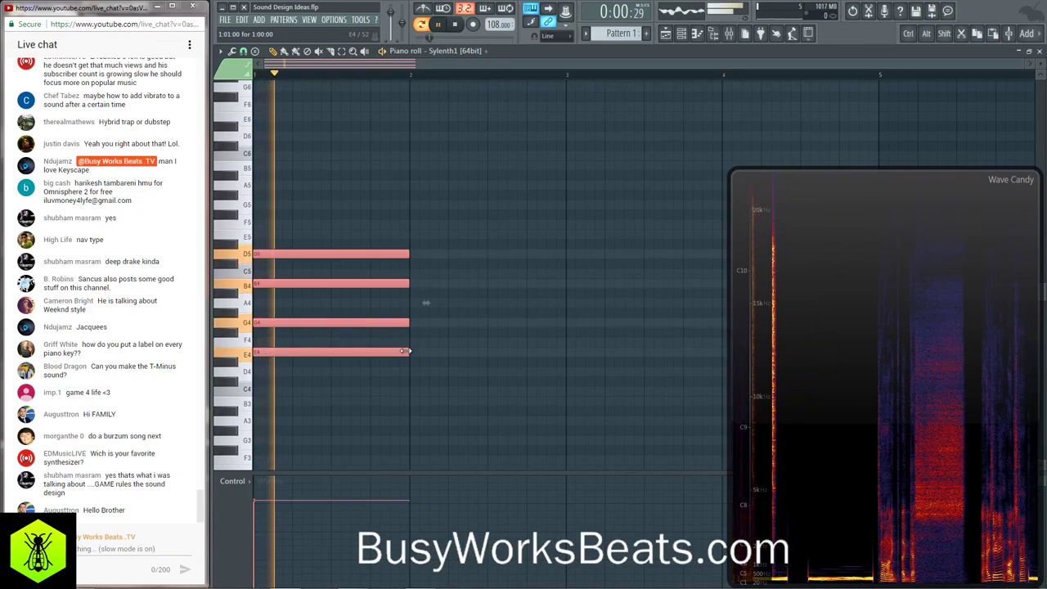
pyautogui.moveTo(406, 351); pyautogui.dragTo(566, 357)
pyautogui.press('space')
pyautogui.click(411, 395)
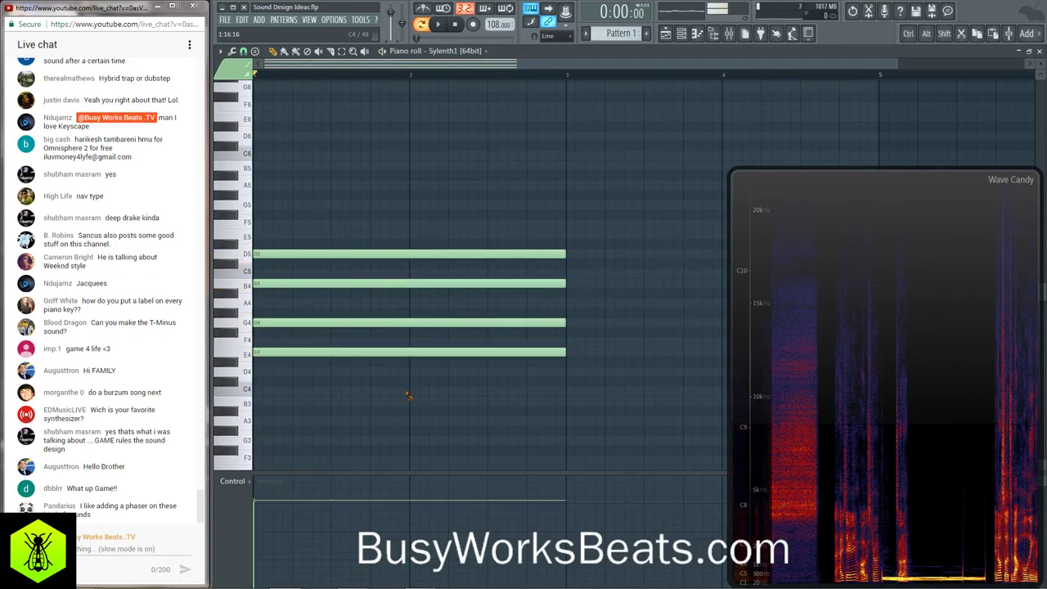
pyautogui.press('space')
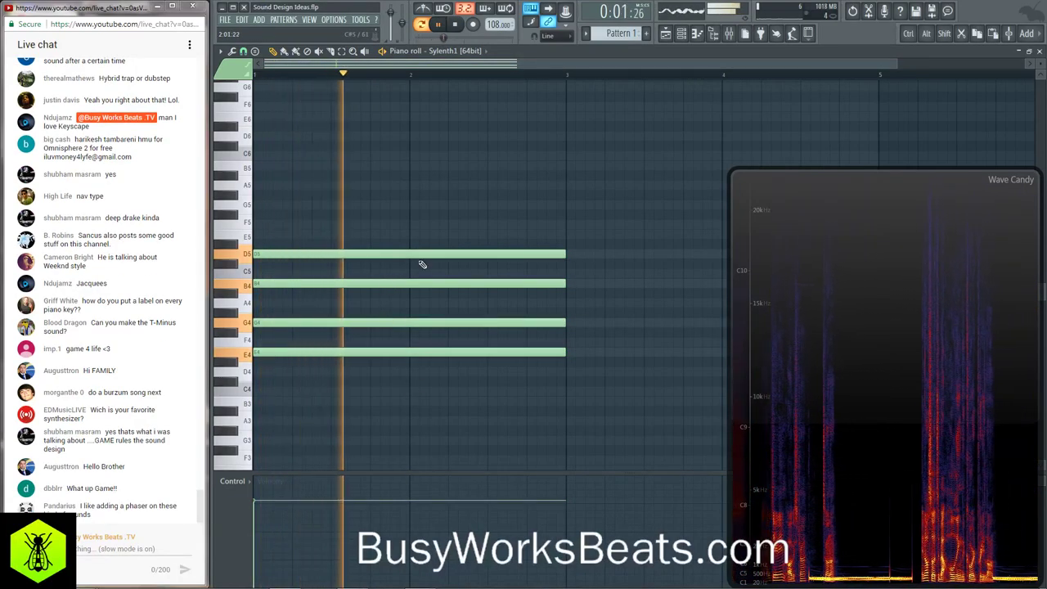
pyautogui.press('space')
# - Enable the phaser in Sylenth1, close the plugin window, and play back the chord
pyautogui.click(681, 34)
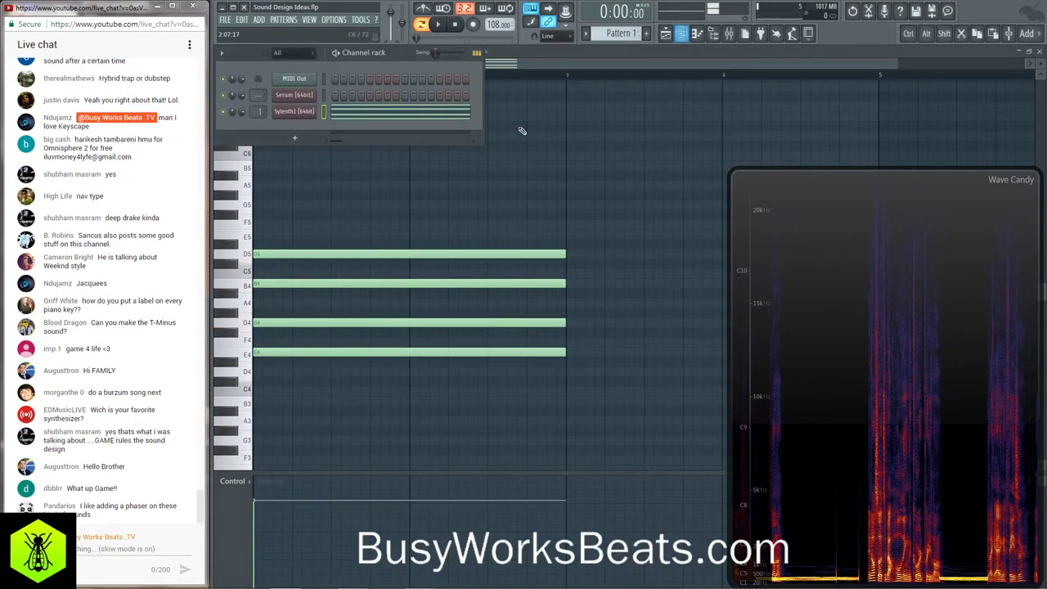
pyautogui.click(308, 112)
pyautogui.click(376, 215)
pyautogui.press('space')
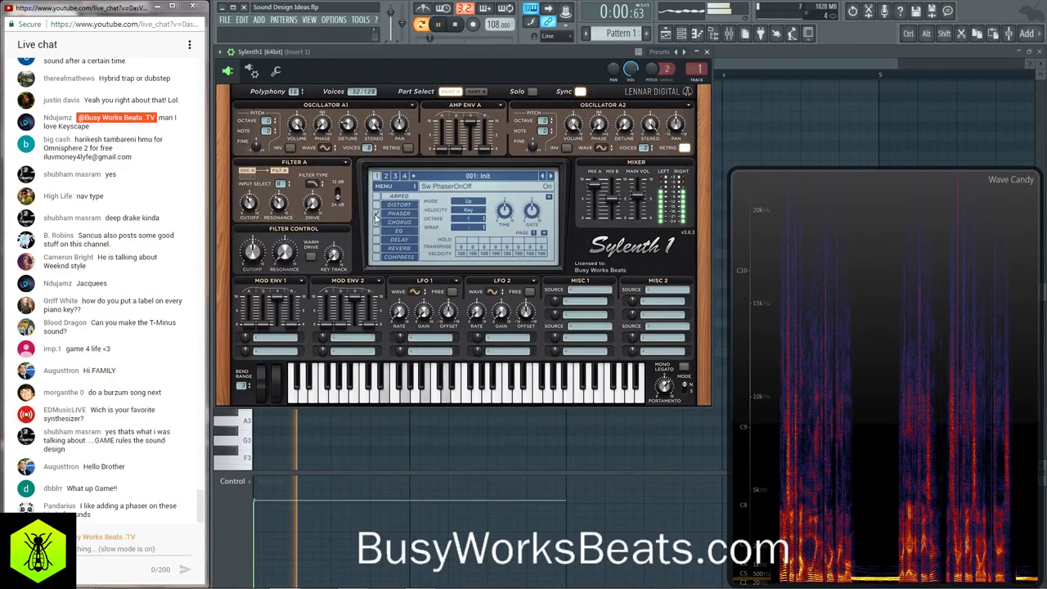
pyautogui.press('space')
pyautogui.click(707, 52)
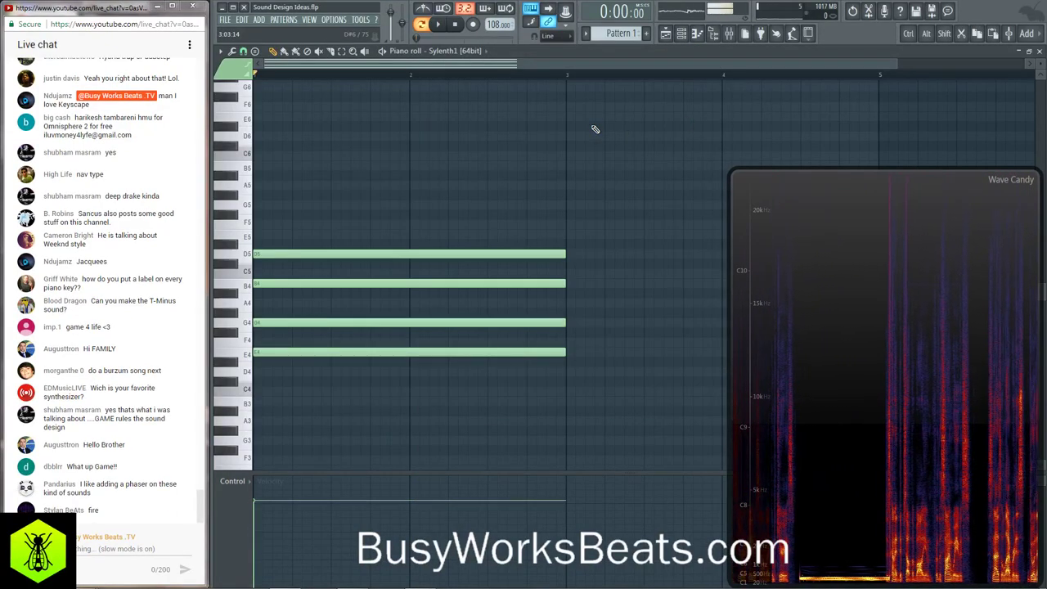
pyautogui.press('space')
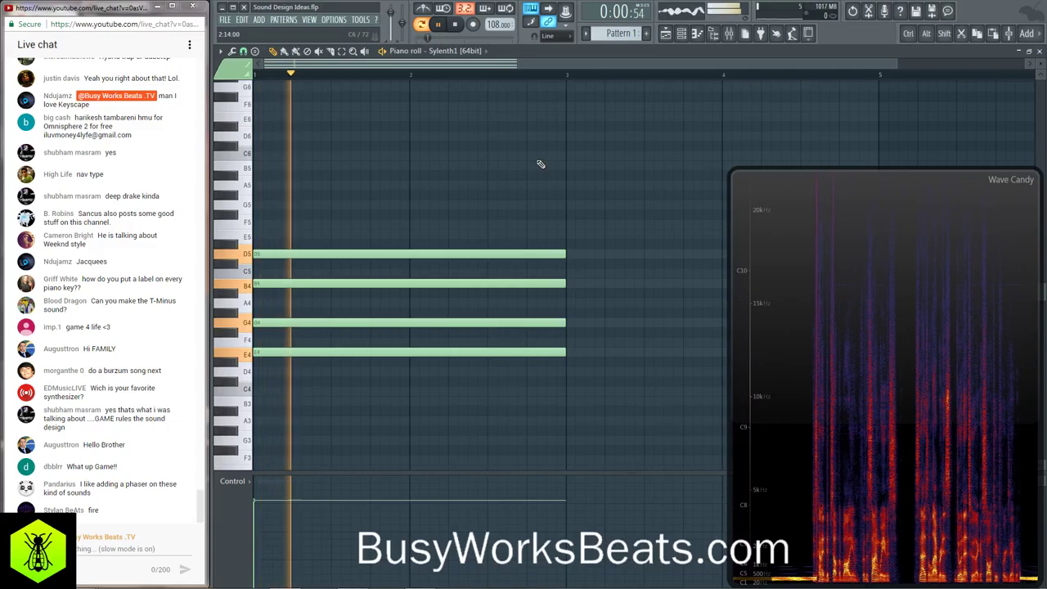
# - Replace all notes in the piano roll with a two-bar chord of D4, F4, A4, C5 and E5 and audition it
pyautogui.press('space')
pyautogui.hotkey('ctrl', 'a')
pyautogui.press('Delete')
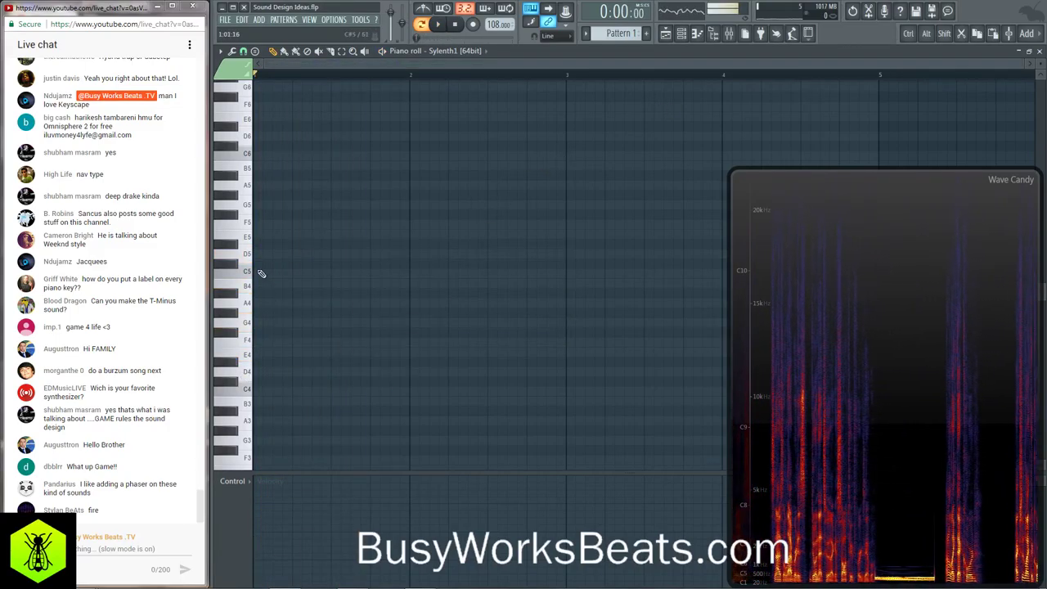
pyautogui.click(260, 373)
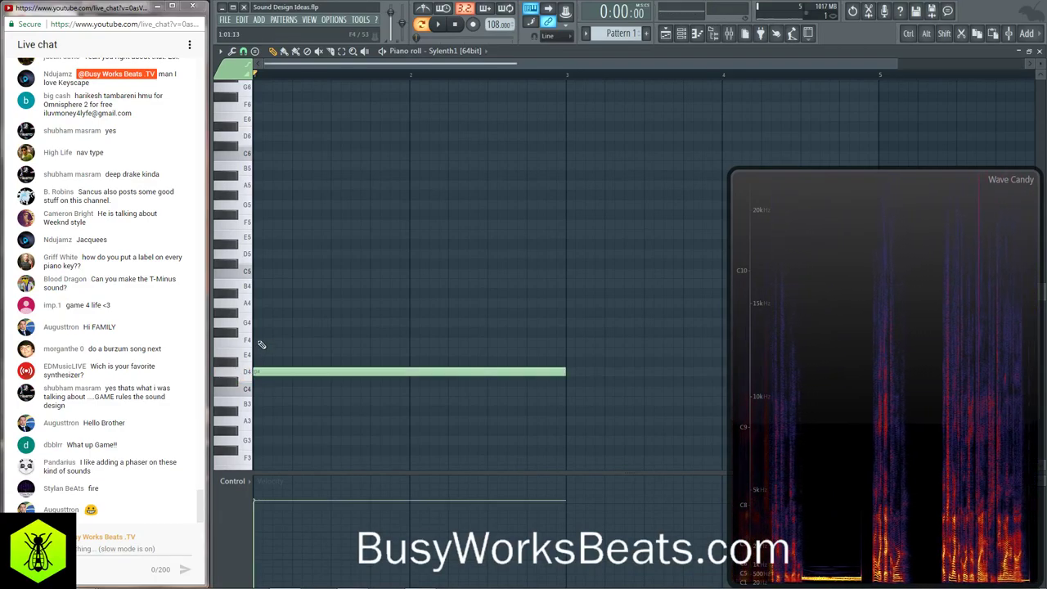
pyautogui.click(260, 342)
pyautogui.click(258, 304)
pyautogui.click(259, 273)
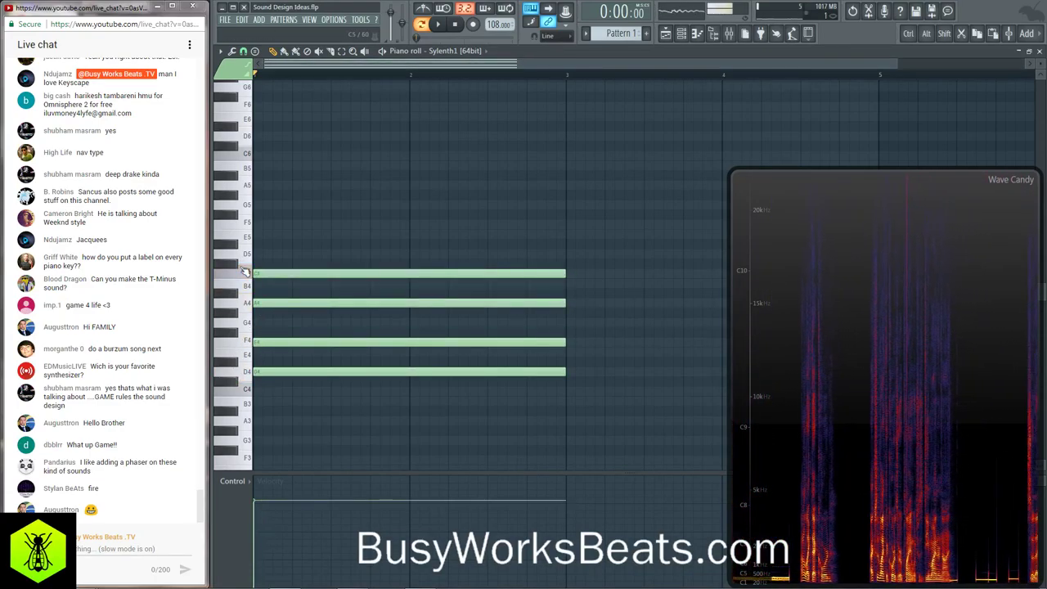
pyautogui.click(259, 235)
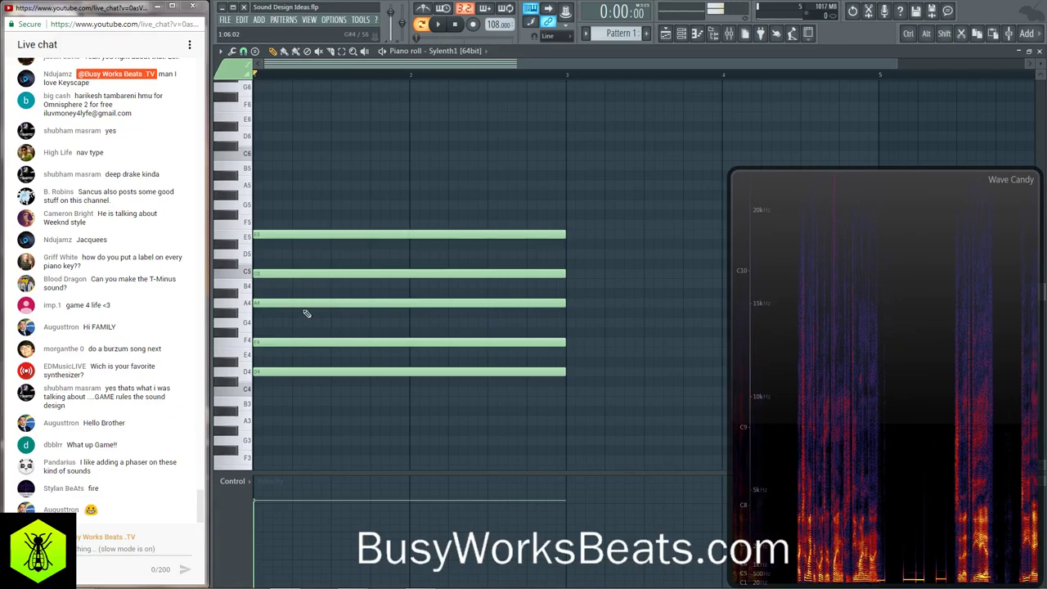
pyautogui.press('space')
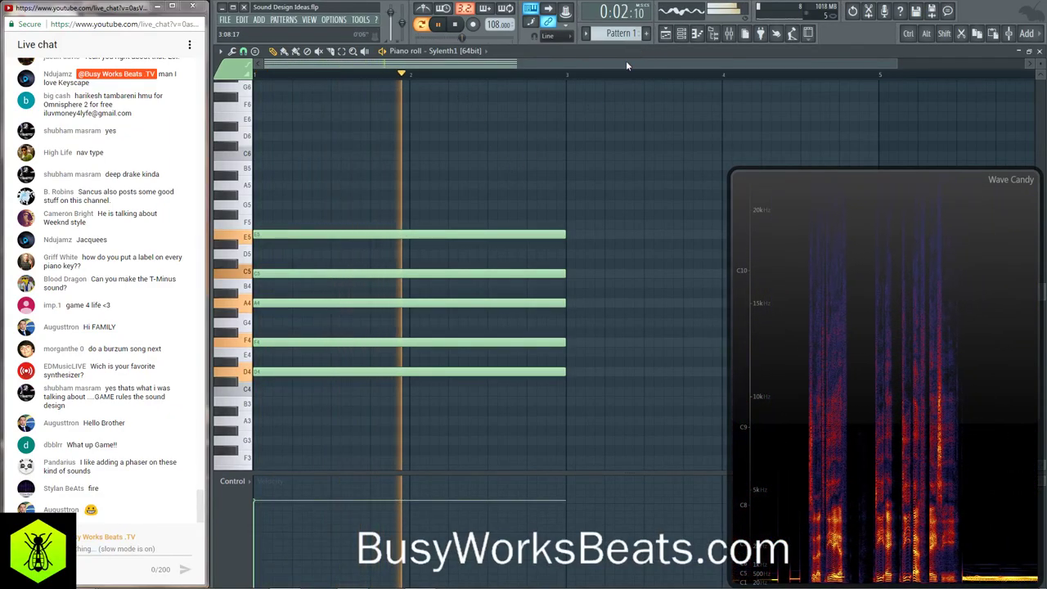
pyautogui.press('space')
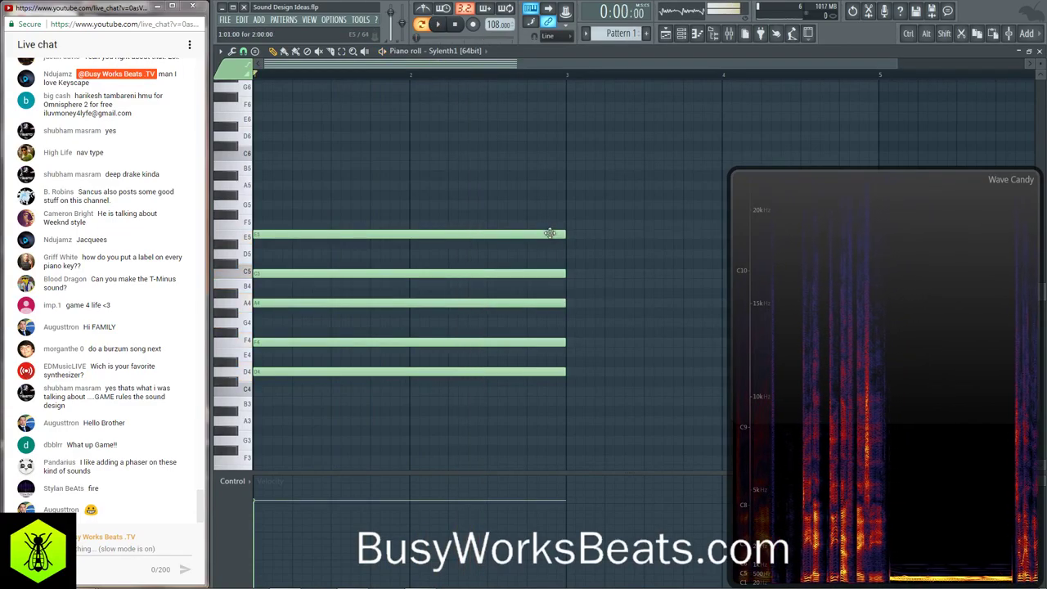
# - Copy the five-note chord to bar 3, lower the copy to C4, E4, G4, B4 and D5, and play the pattern
pyautogui.click(680, 33)
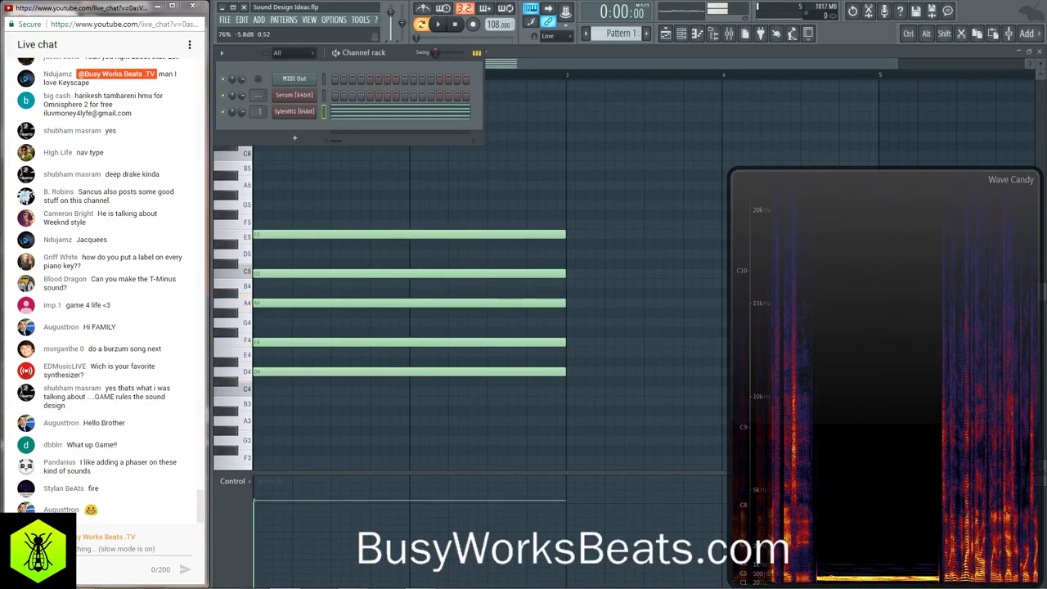
pyautogui.moveTo(557, 198); pyautogui.dragTo(547, 384)
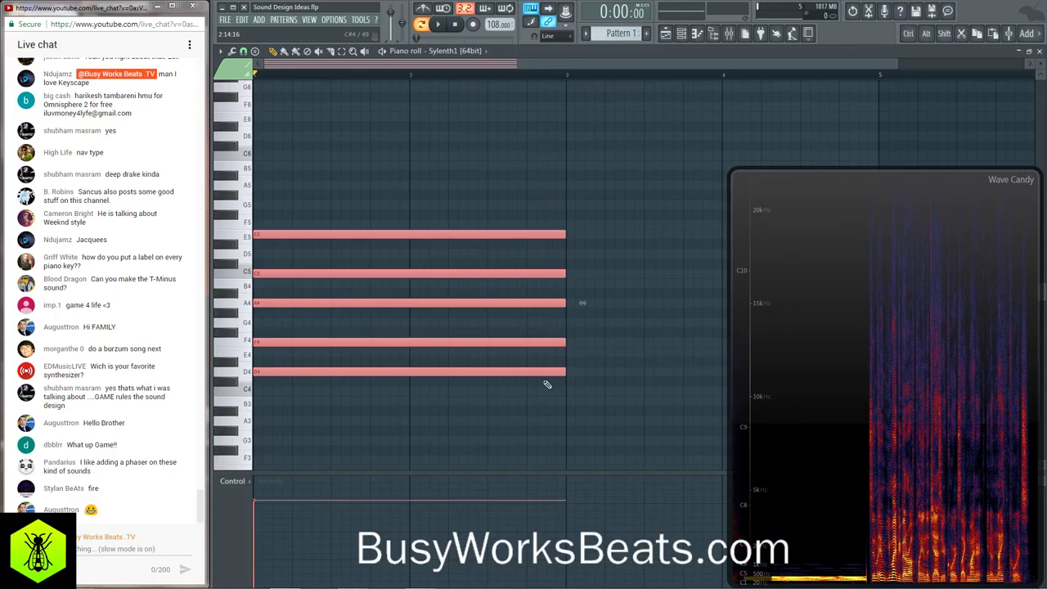
pyautogui.moveTo(400, 426); pyautogui.dragTo(348, 219)
pyautogui.moveTo(281, 371); pyautogui.dragTo(596, 394)
pyautogui.keyDown('ctrl'); pyautogui.click(582, 363); pyautogui.keyUp('ctrl')
pyautogui.moveTo(589, 305); pyautogui.dragTo(589, 291)
pyautogui.hotkey('shift', 'Up')
pyautogui.hotkey('ctrl', 'd')
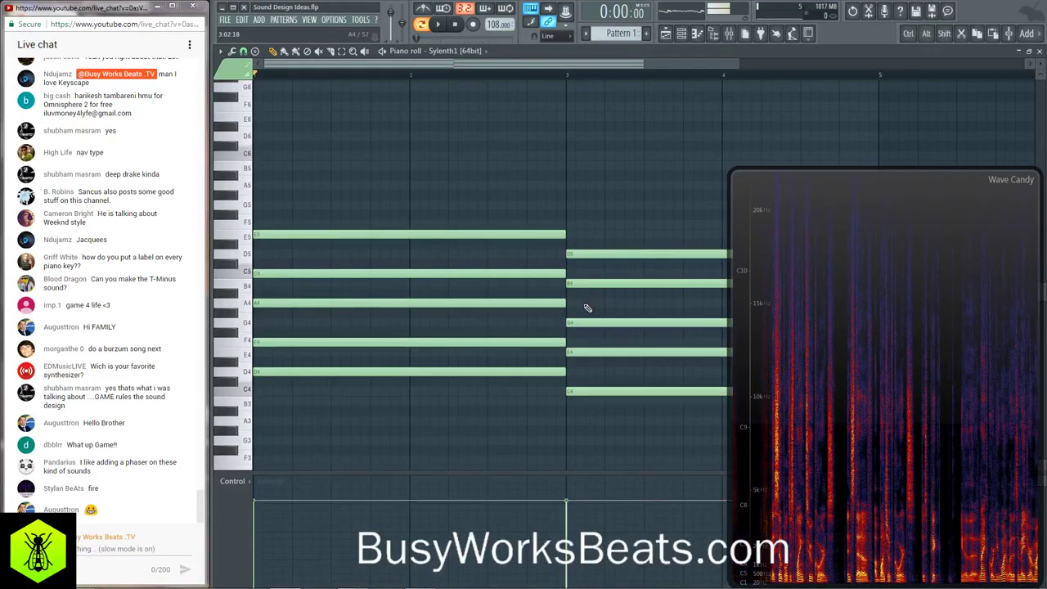
pyautogui.press('space')
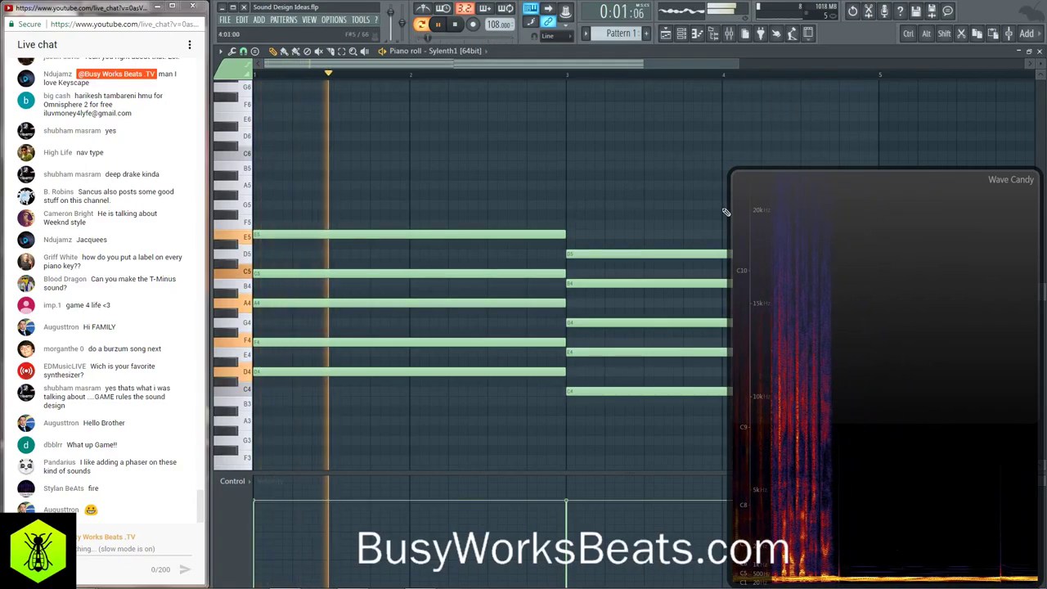
# - Replace the chord at bar 3 with a copy of the first chord revoiced to F4, A4, C5, E5 and G5, and audition it
pyautogui.press('space')
pyautogui.moveTo(631, 200); pyautogui.dragTo(616, 399)
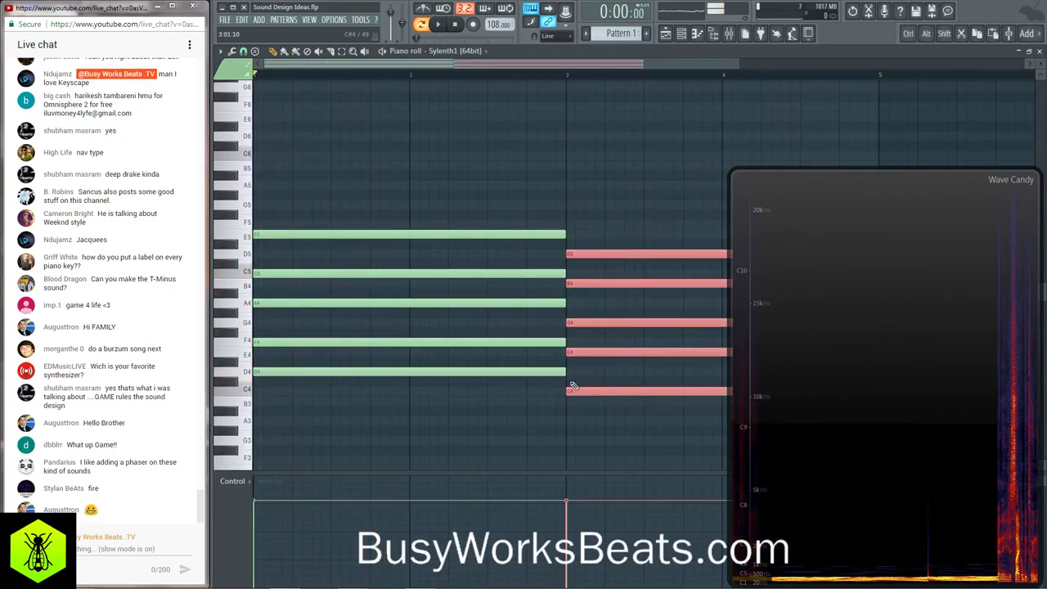
pyautogui.press('Delete')
pyautogui.moveTo(553, 405); pyautogui.dragTo(436, 244)
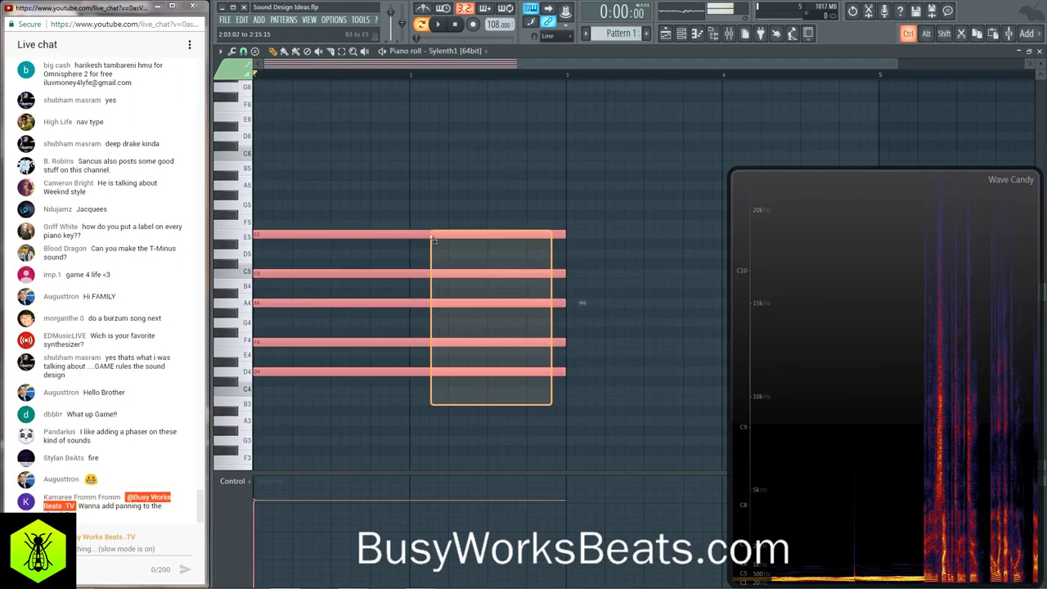
pyautogui.moveTo(279, 373); pyautogui.dragTo(598, 336)
pyautogui.keyDown('ctrl'); pyautogui.click(596, 312); pyautogui.keyUp('ctrl')
pyautogui.keyDown('ctrl'); pyautogui.keyDown('shift'); pyautogui.click(594, 244); pyautogui.keyUp('shift'); pyautogui.keyUp('ctrl')
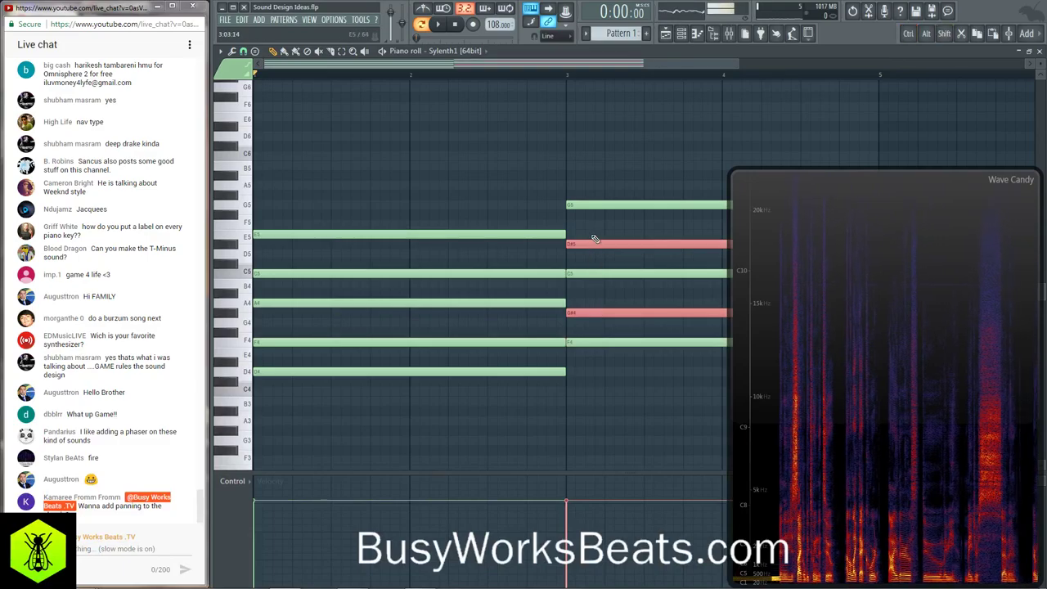
pyautogui.moveTo(595, 239); pyautogui.dragTo(593, 230)
pyautogui.press('space')
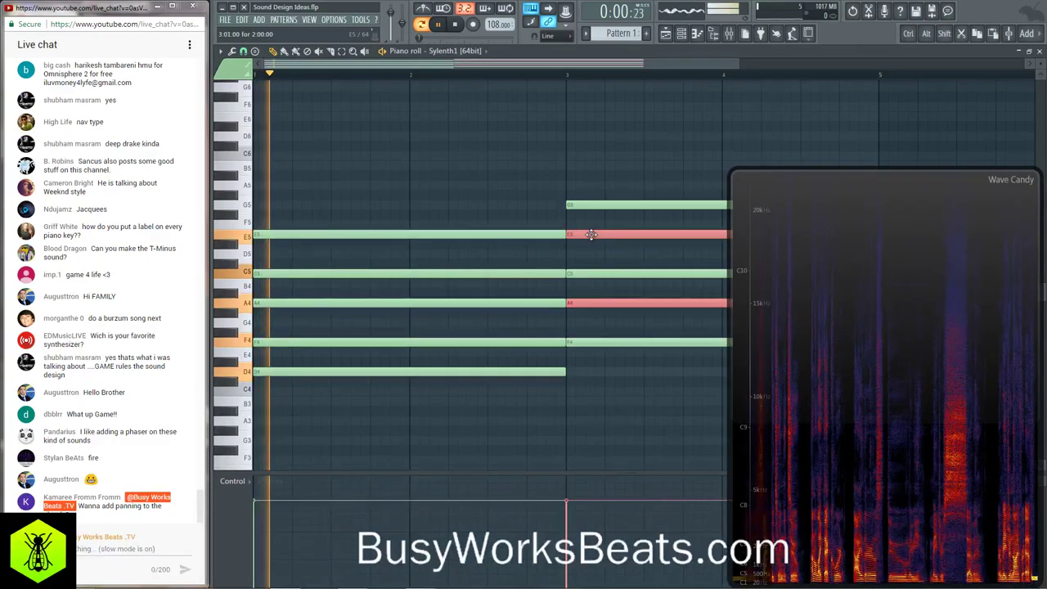
pyautogui.keyDown('ctrl'); pyautogui.click(555, 426); pyautogui.keyUp('ctrl')
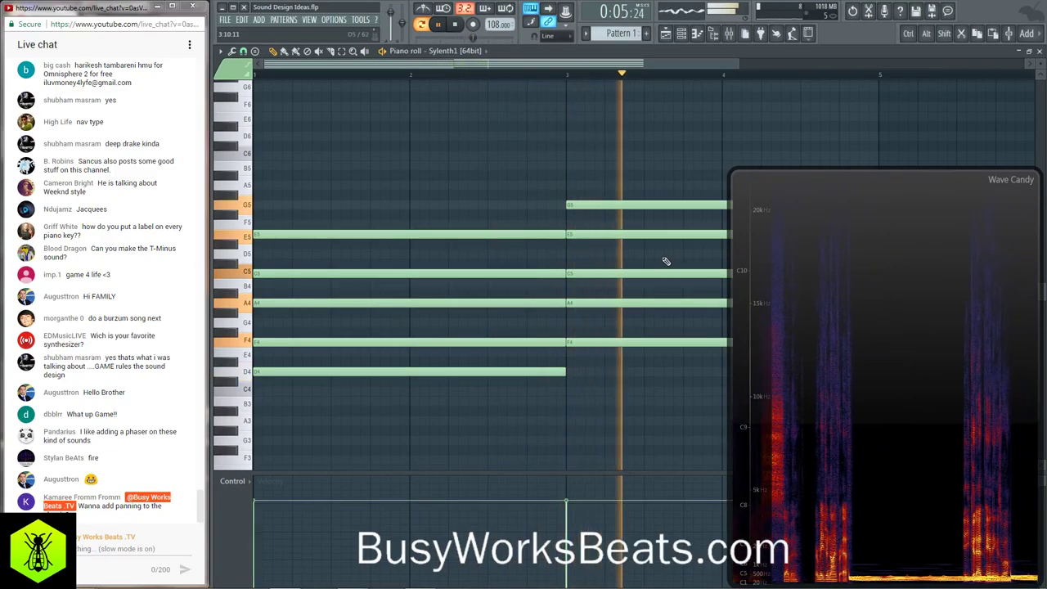
pyautogui.press('space')
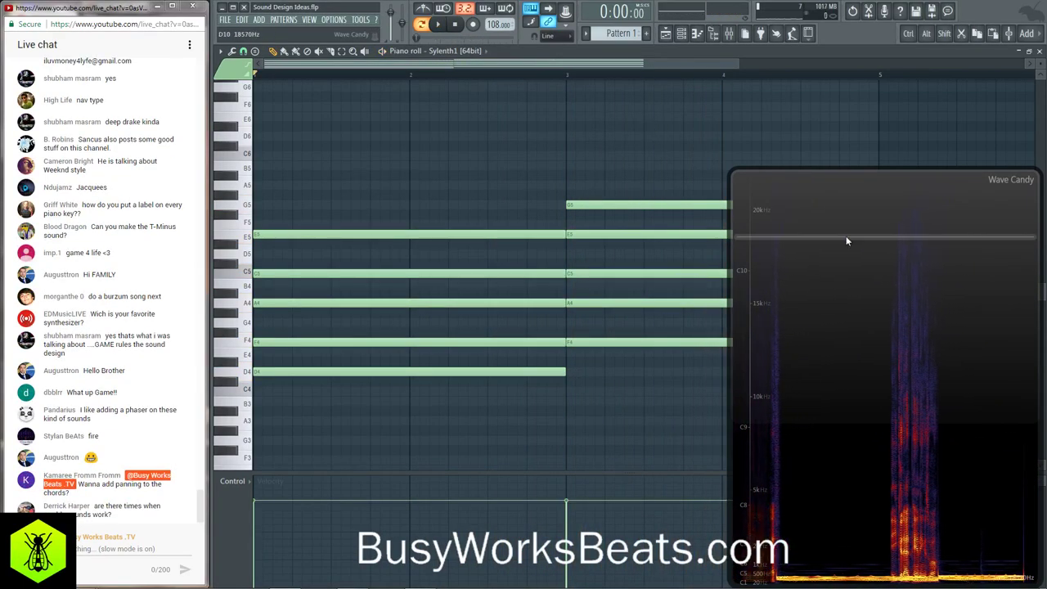
# - Shrink the Wave Candy display and delete every note in the piano roll
pyautogui.doubleClick(846, 239)
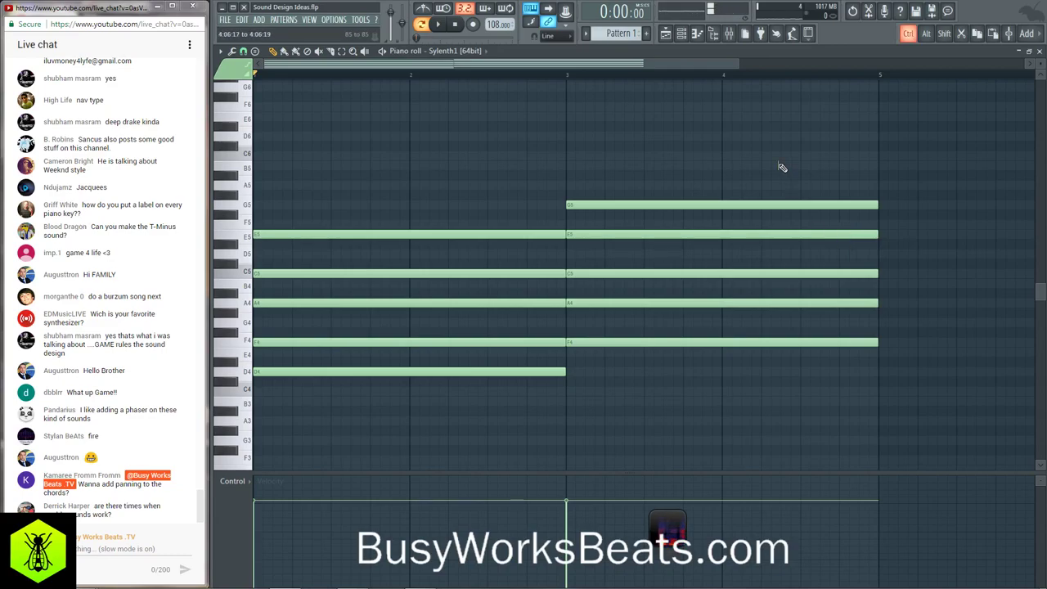
pyautogui.moveTo(708, 160); pyautogui.dragTo(485, 398)
pyautogui.press('Delete')
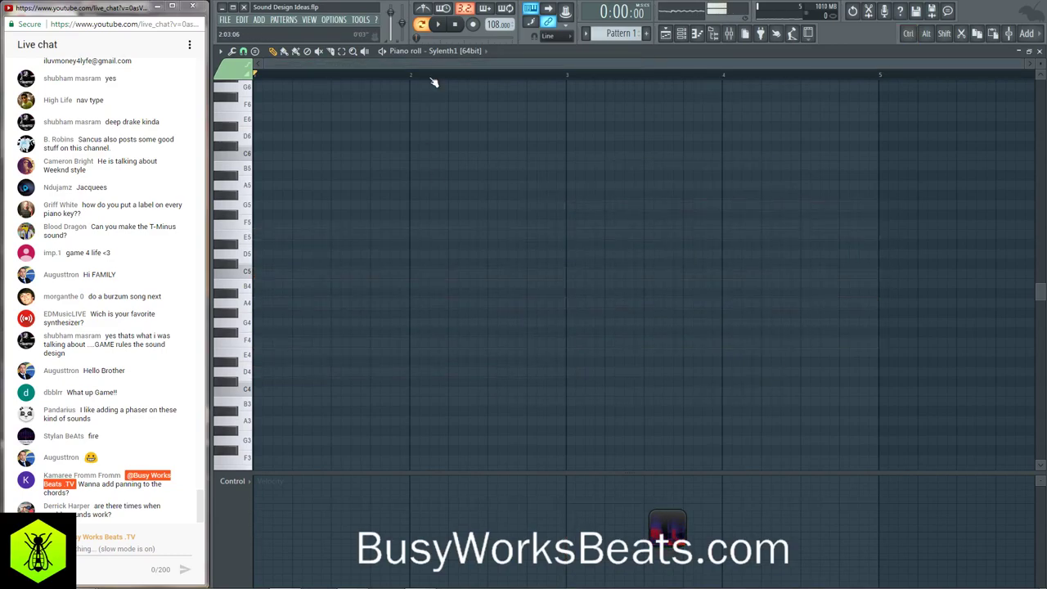
# - Arm recording and set the project tempo to 90 BPM with the tempo tapper
pyautogui.click(473, 24)
pyautogui.click(553, 357)
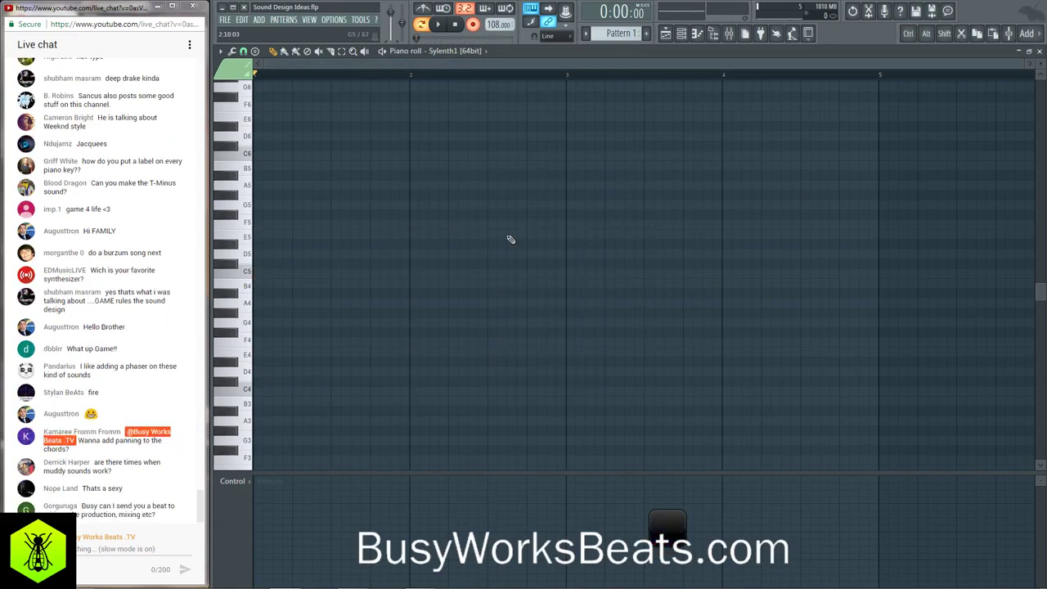
pyautogui.rightClick(495, 23)
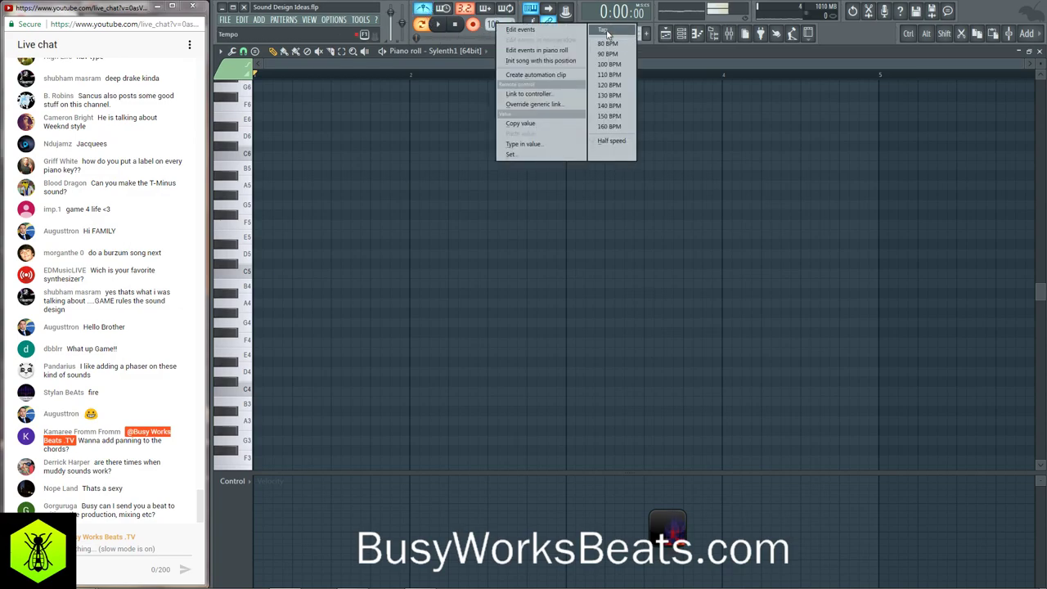
pyautogui.click(515, 141)
pyautogui.click(540, 274)
pyautogui.click(545, 274)
pyautogui.click(545, 274)
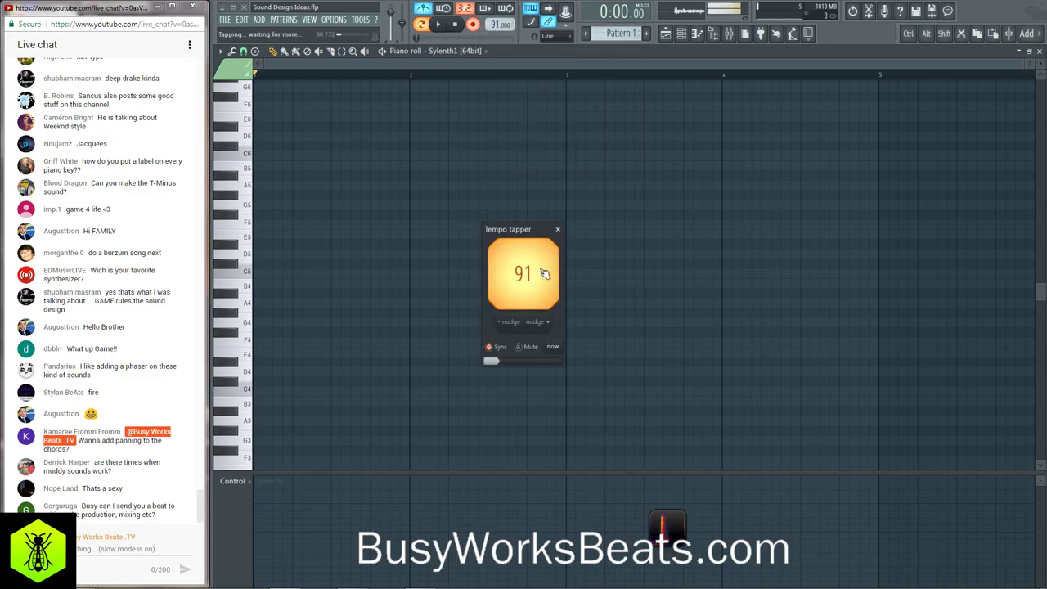
pyautogui.click(545, 274)
pyautogui.click(544, 274)
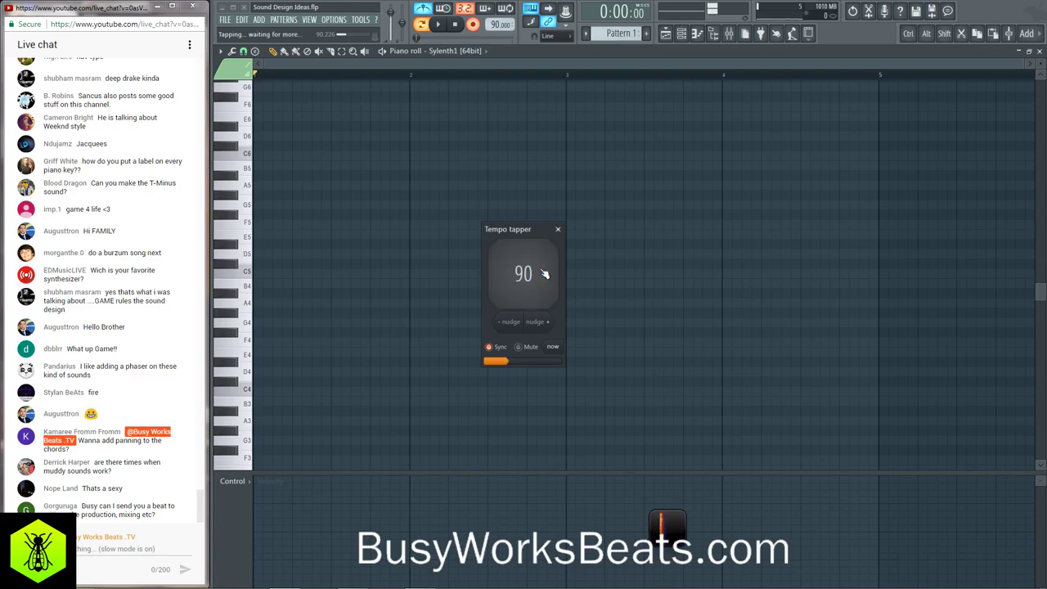
pyautogui.click(557, 229)
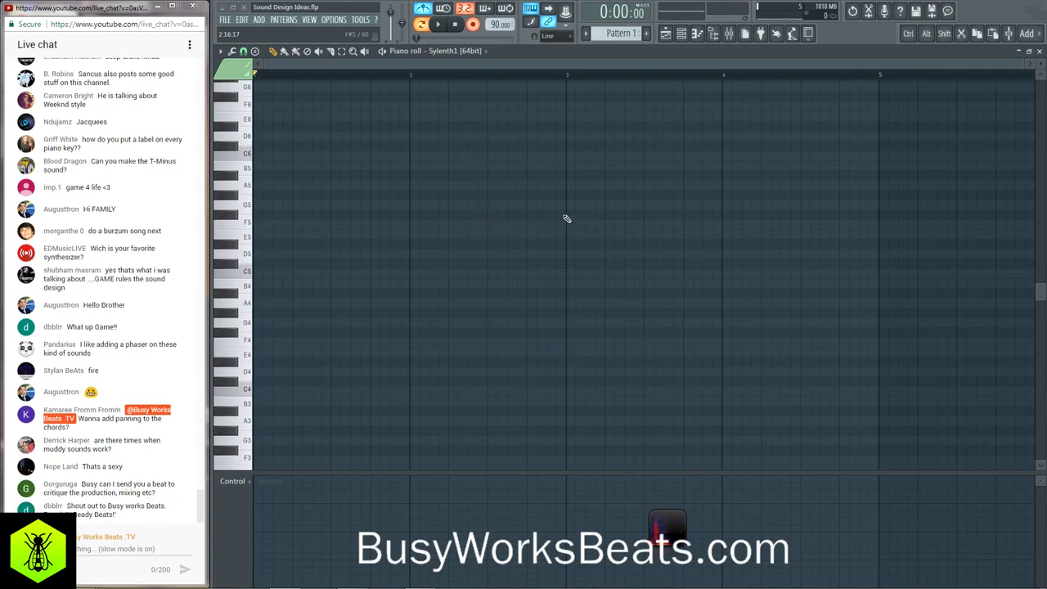
# - Record a two-bar progression of three chords and move the late E4 note back to the start of the last chord
pyautogui.press('space')
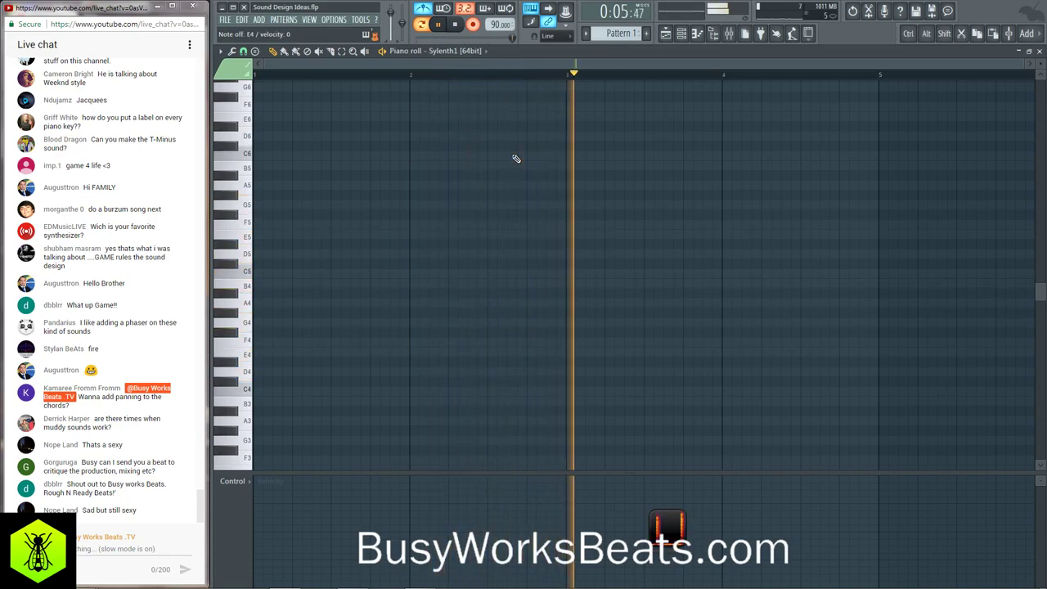
pyautogui.press('space')
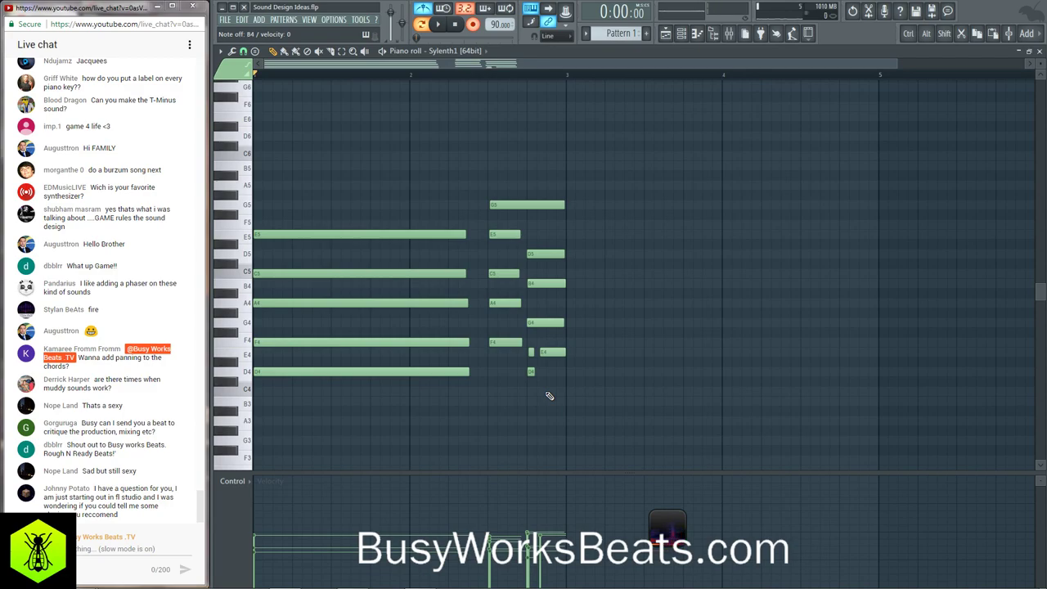
pyautogui.moveTo(556, 352); pyautogui.dragTo(541, 352)
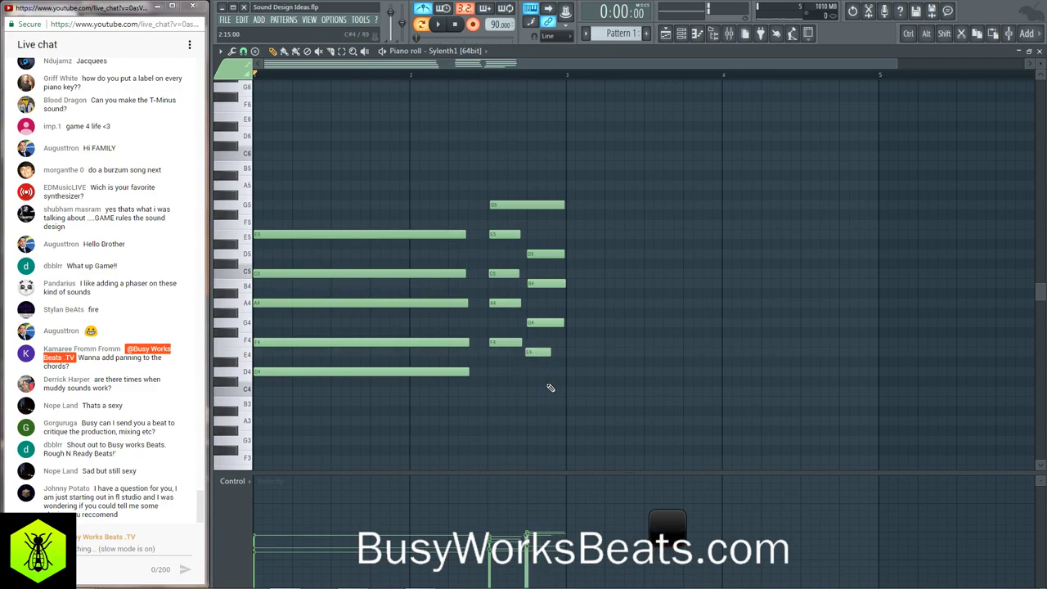
# - Extend the first chord's notes to the start of the second chord, and the last chord's E4 to the end of bar 2
pyautogui.hotkey('ctrl', 'a')
pyautogui.moveTo(468, 384); pyautogui.dragTo(488, 240)
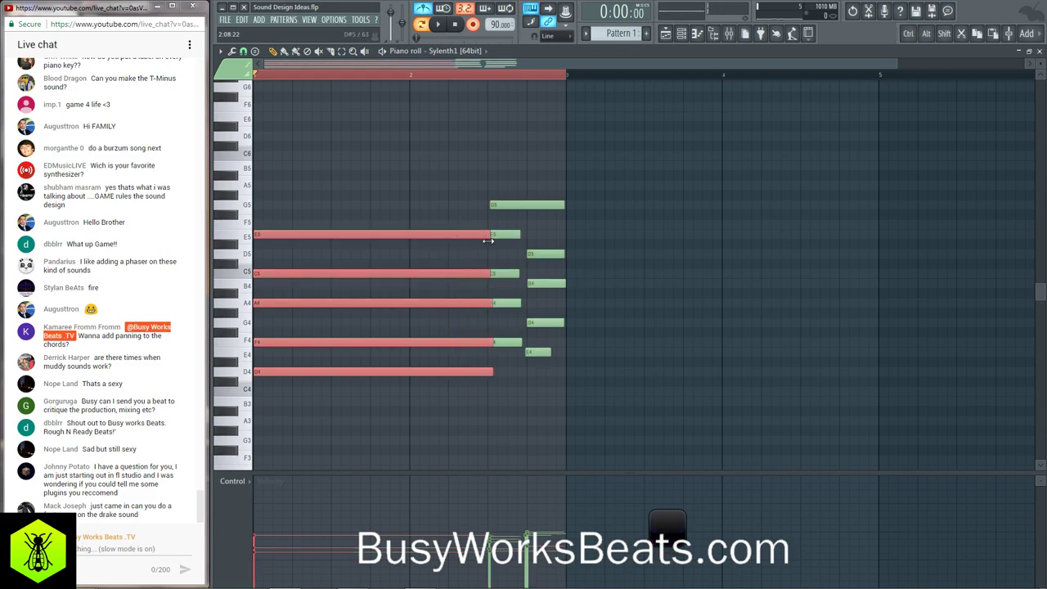
pyautogui.hotkey('ctrl', 'd')
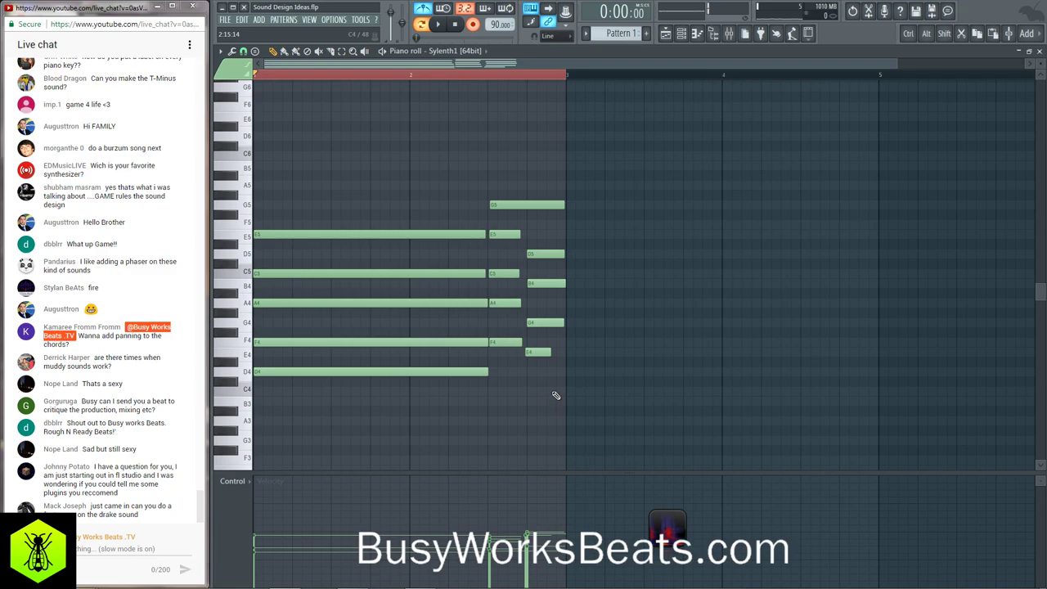
pyautogui.keyDown('ctrl'); pyautogui.click(550, 351); pyautogui.keyUp('ctrl')
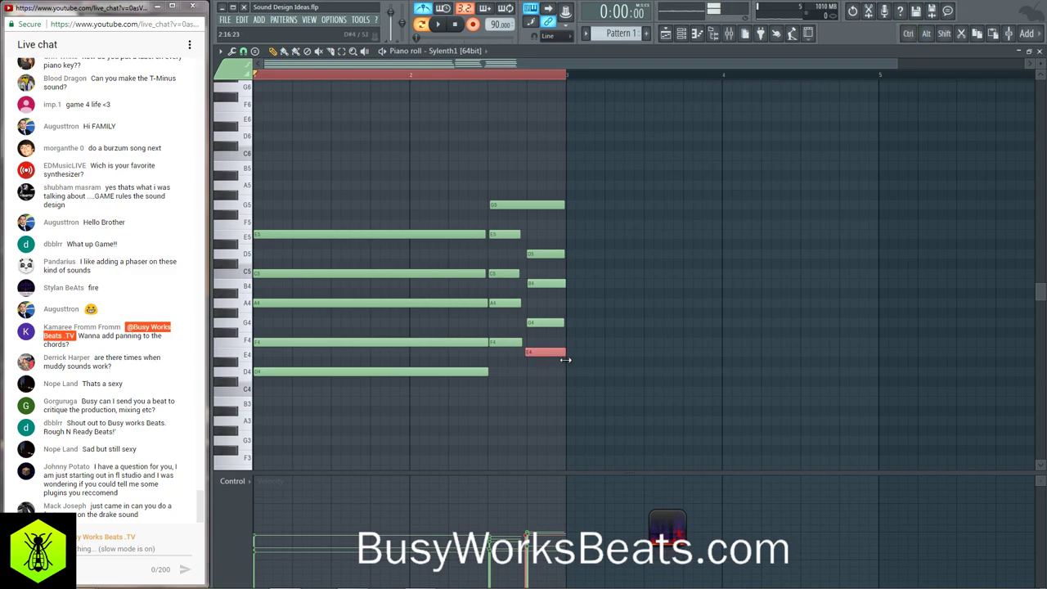
# - Lengthen the second chord's lower notes to meet the last chord, align the last chord's E4 start, and audition the progression
pyautogui.moveTo(511, 355); pyautogui.dragTo(561, 236)
pyautogui.hotkey('alt', 'l')
pyautogui.press('Return')
pyautogui.rightClick(610, 409)
pyautogui.click(528, 354)
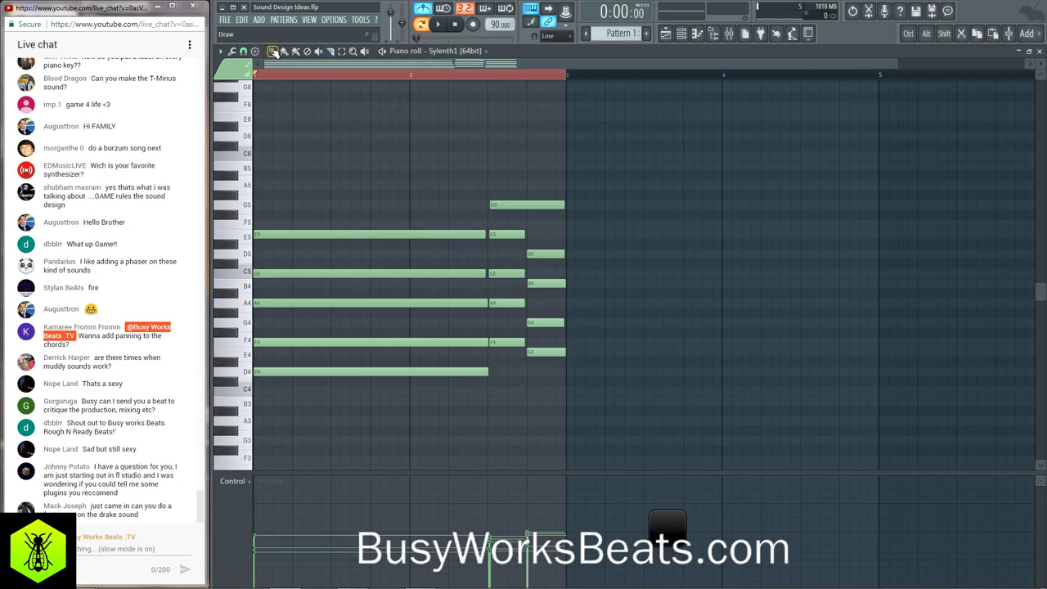
pyautogui.press('space')
pyautogui.press('space')
# - Close the piano roll and add a new Sawer instrument channel
pyautogui.click(1039, 52)
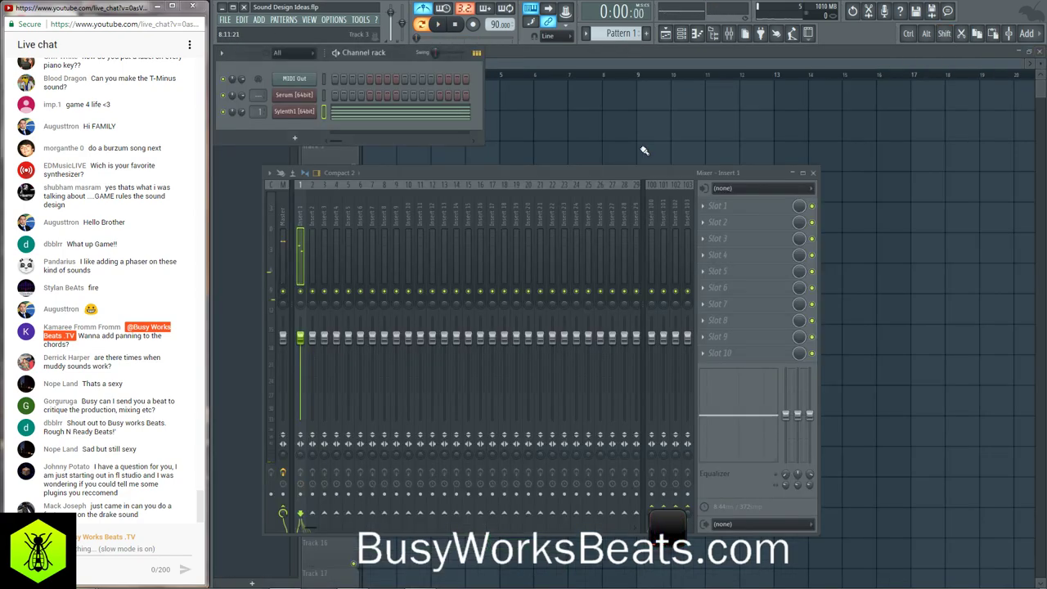
pyautogui.click(296, 112)
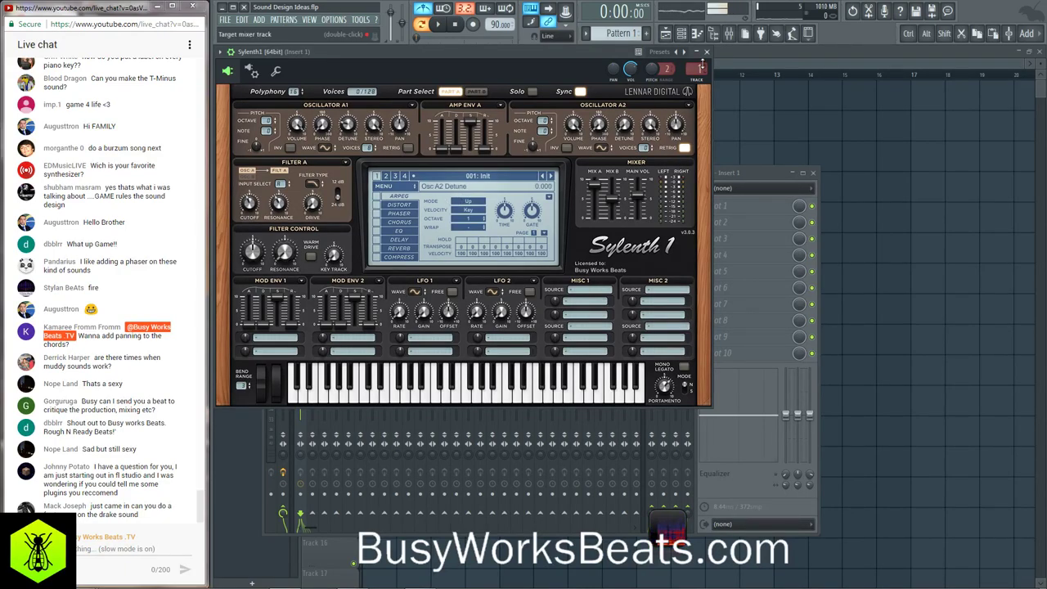
pyautogui.click(708, 52)
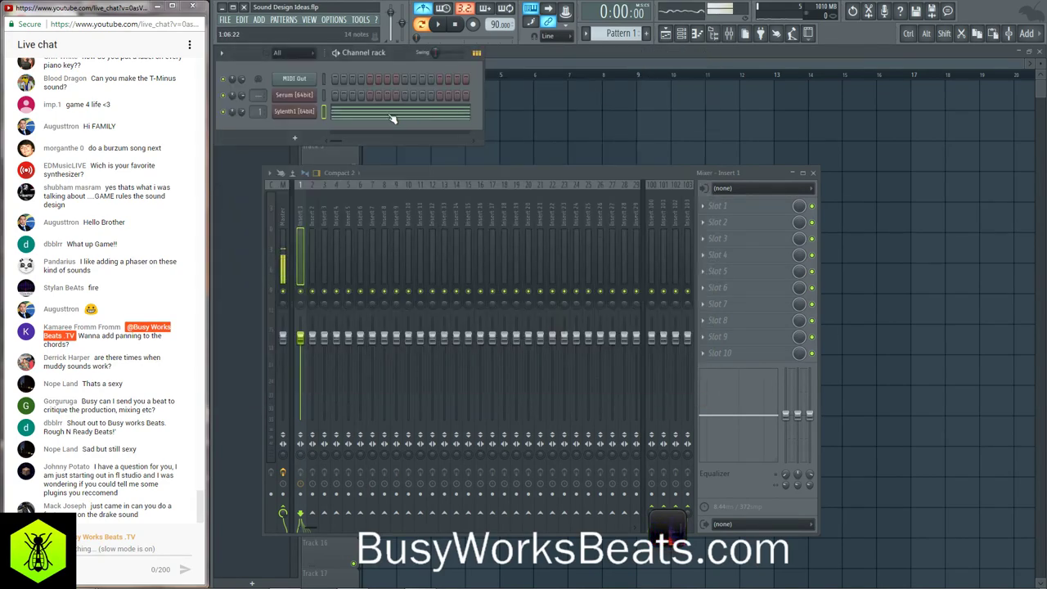
pyautogui.click(295, 136)
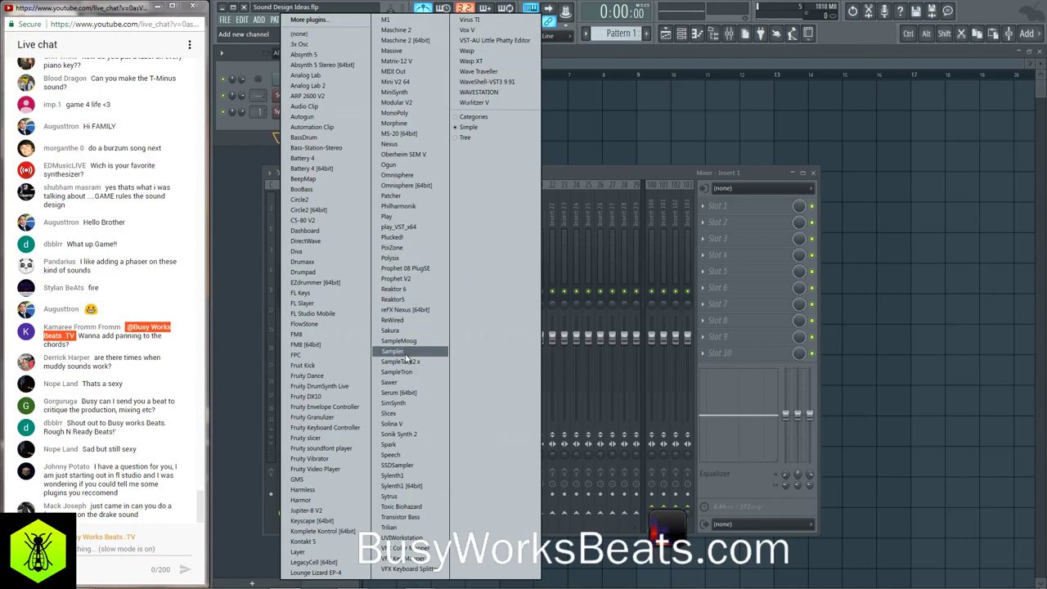
pyautogui.click(402, 384)
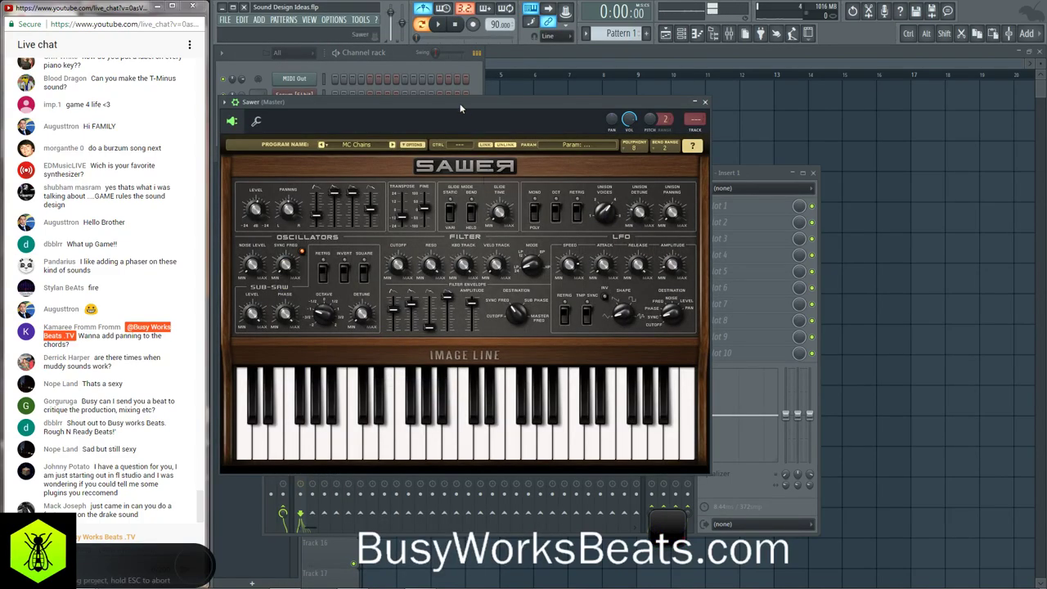
# - Route the Sawer channel to mixer insert 2 and switch to Pattern 2
pyautogui.moveTo(460, 108); pyautogui.dragTo(620, 200)
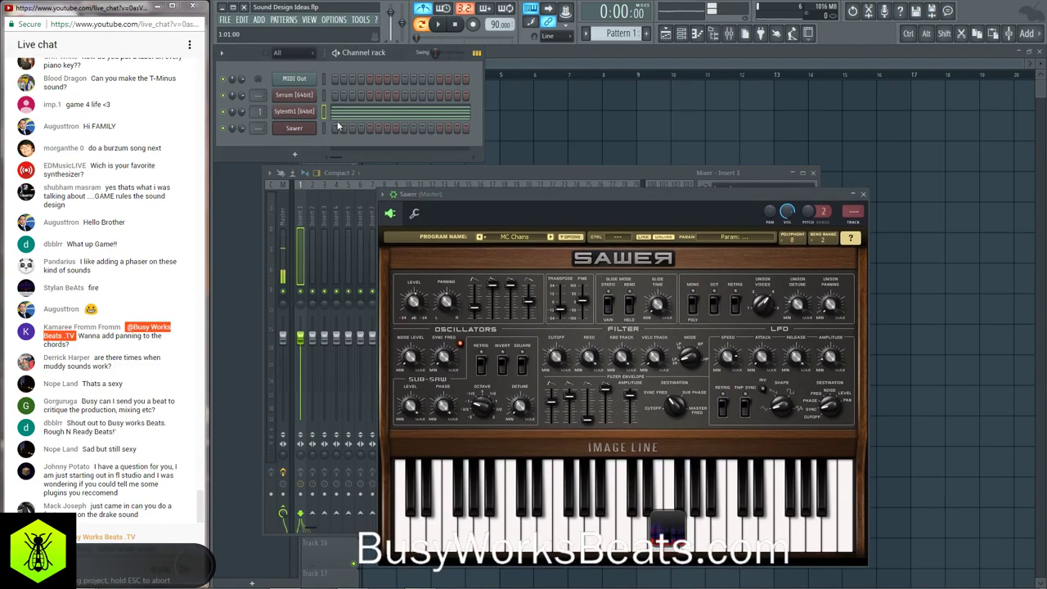
pyautogui.hotkey('ctrl', 'l')
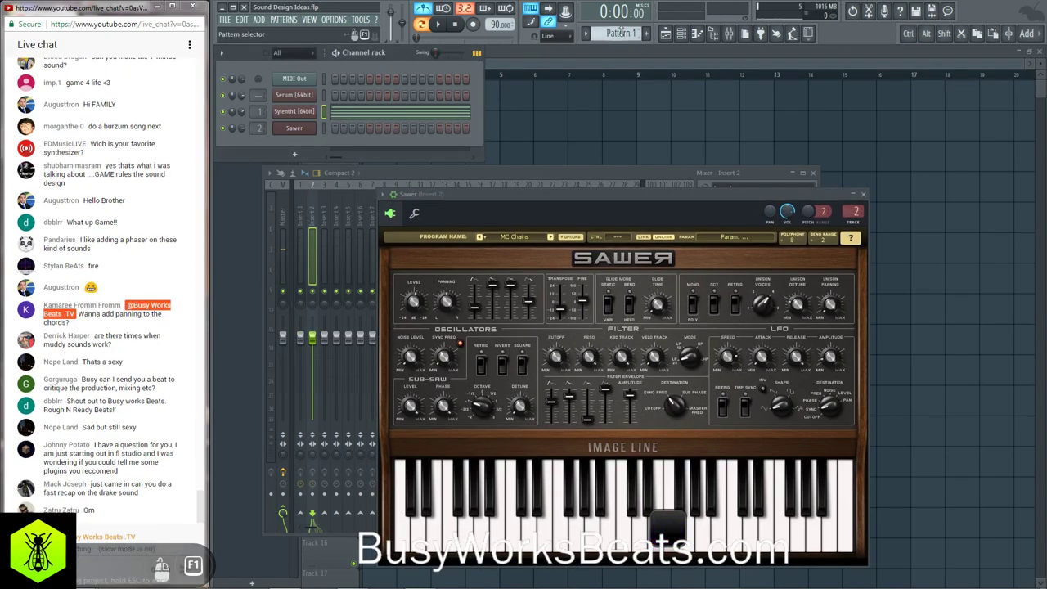
pyautogui.scroll(-1, 621, 33)
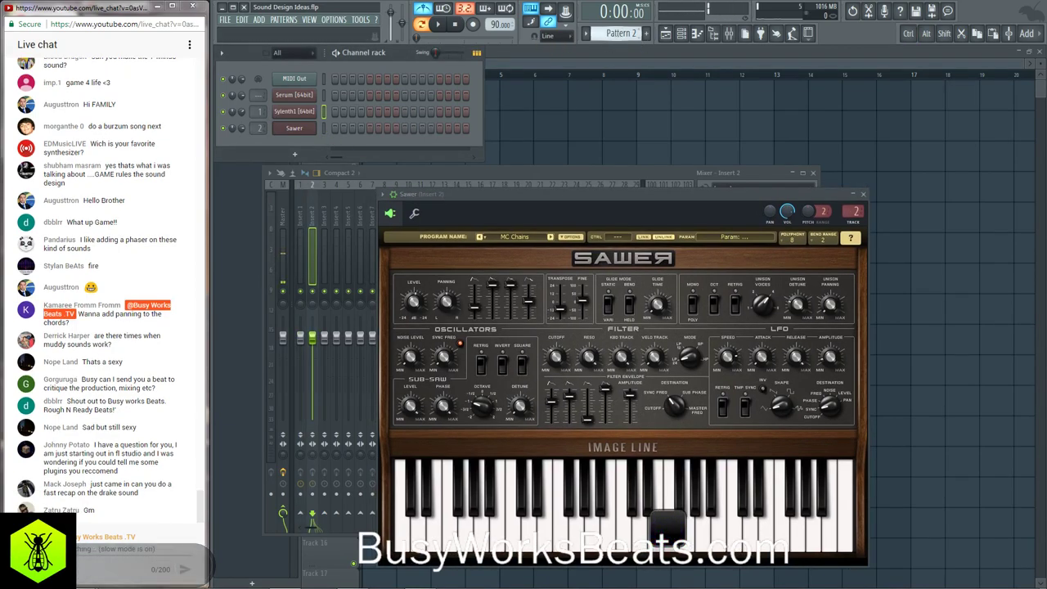
# - Paste the chord progression into Sawer's Pattern 2 and delete every note except the lowest of each chord
pyautogui.hotkey('ctrl', 'v')
pyautogui.click(346, 129)
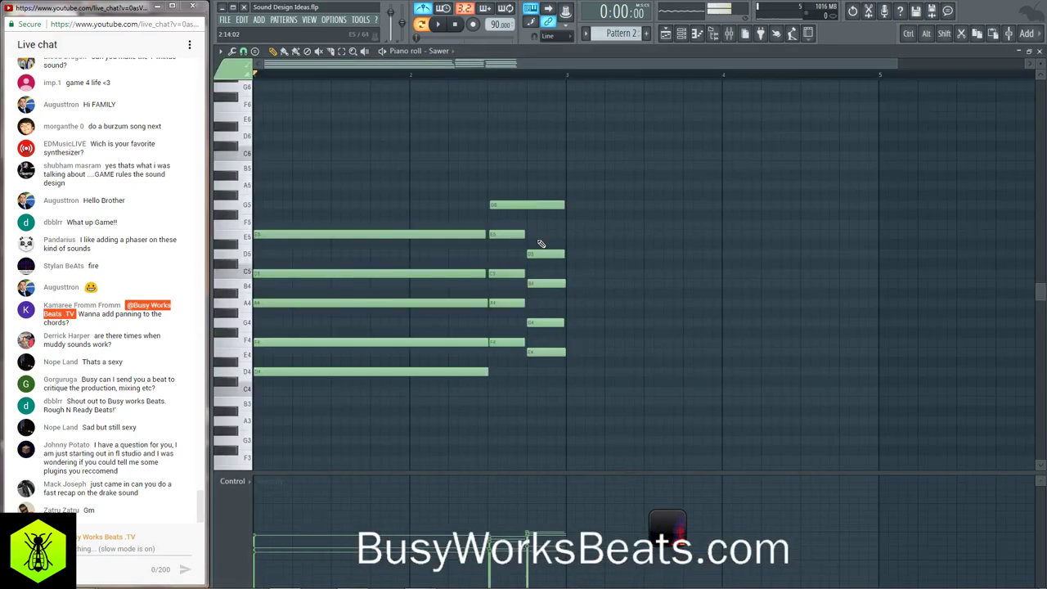
pyautogui.moveTo(486, 340); pyautogui.dragTo(456, 230)
pyautogui.moveTo(514, 180); pyautogui.dragTo(552, 323)
pyautogui.press('Delete')
pyautogui.hotkey('ctrl', 'a')
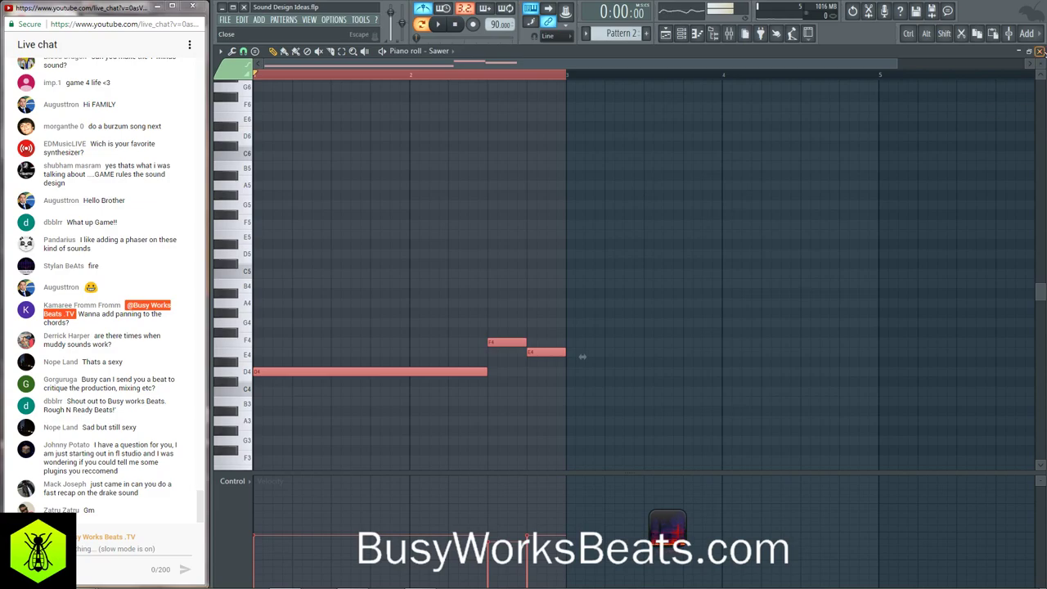
pyautogui.press('Escape')
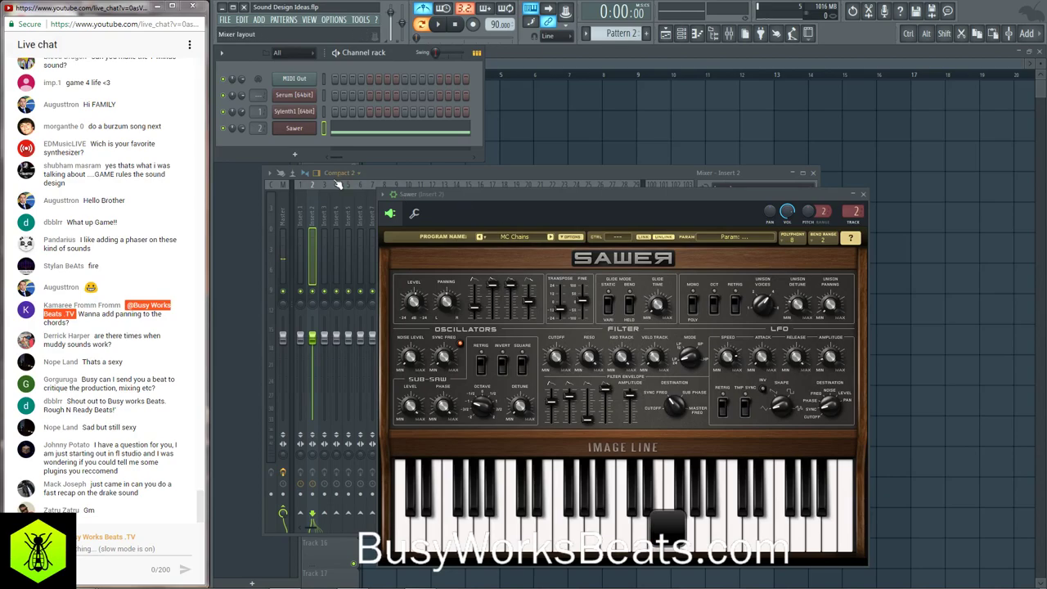
# - Place Pattern 2 on Track 2 and Pattern 1 on Track 1, both at bar 1, and audition them together
pyautogui.click(543, 103)
pyautogui.click(369, 130)
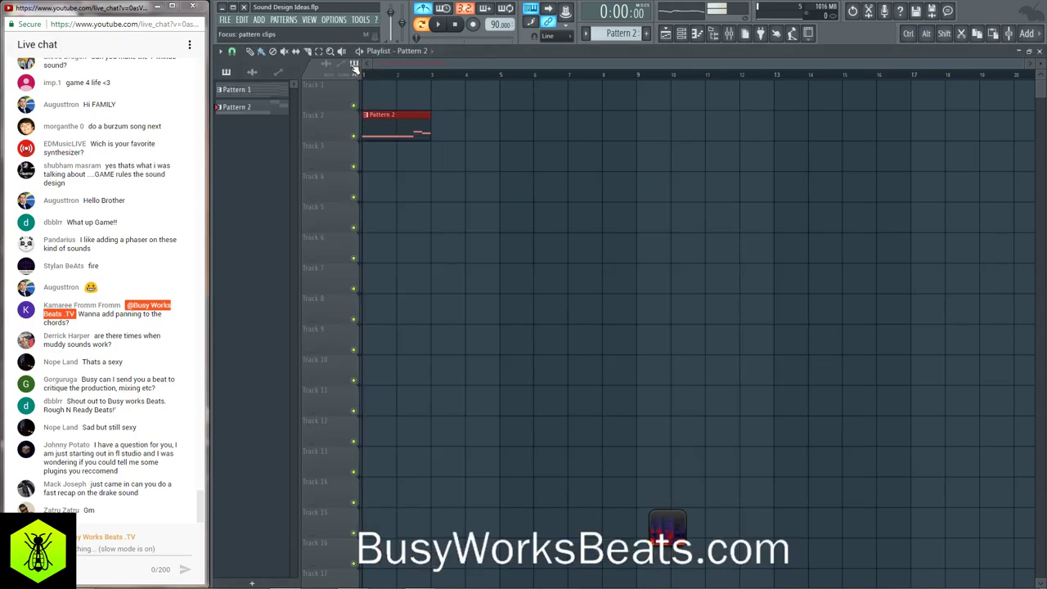
pyautogui.click(371, 88)
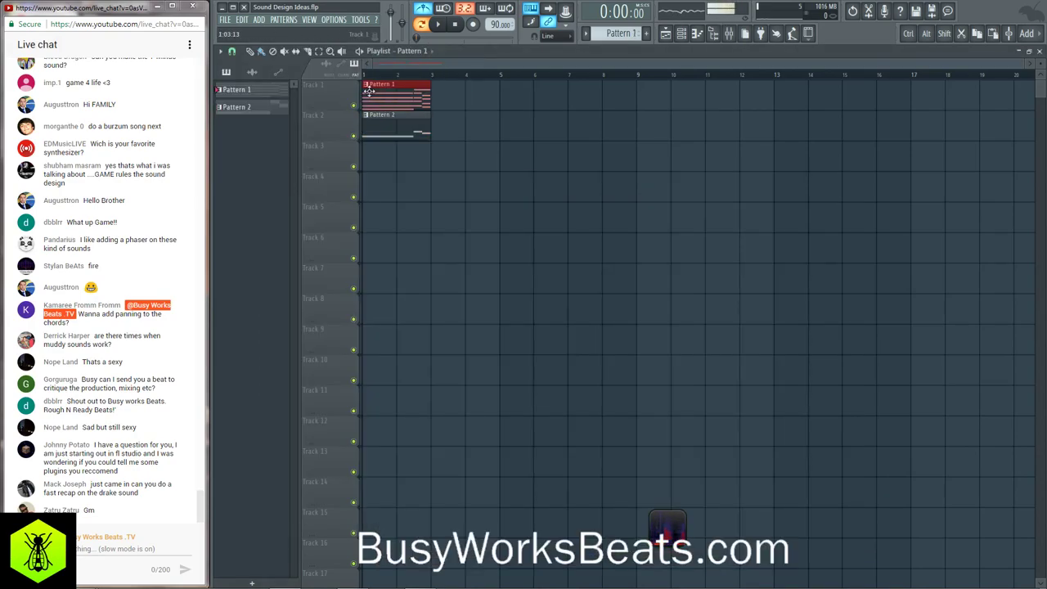
pyautogui.press('space')
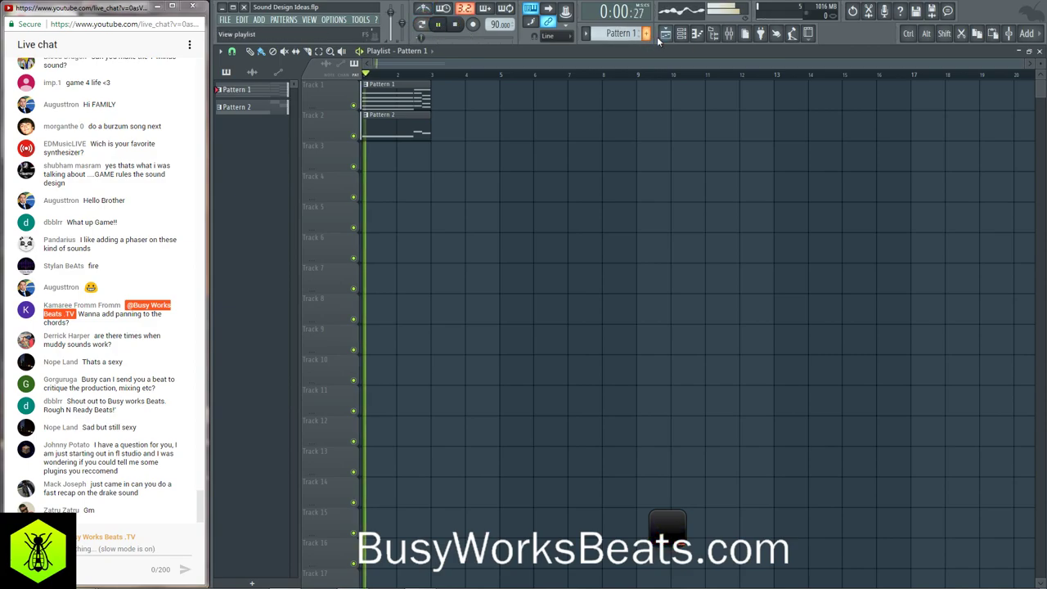
pyautogui.press('space')
# - Load the Default program from the Default bank into Sawer
pyautogui.click(680, 33)
pyautogui.click(315, 130)
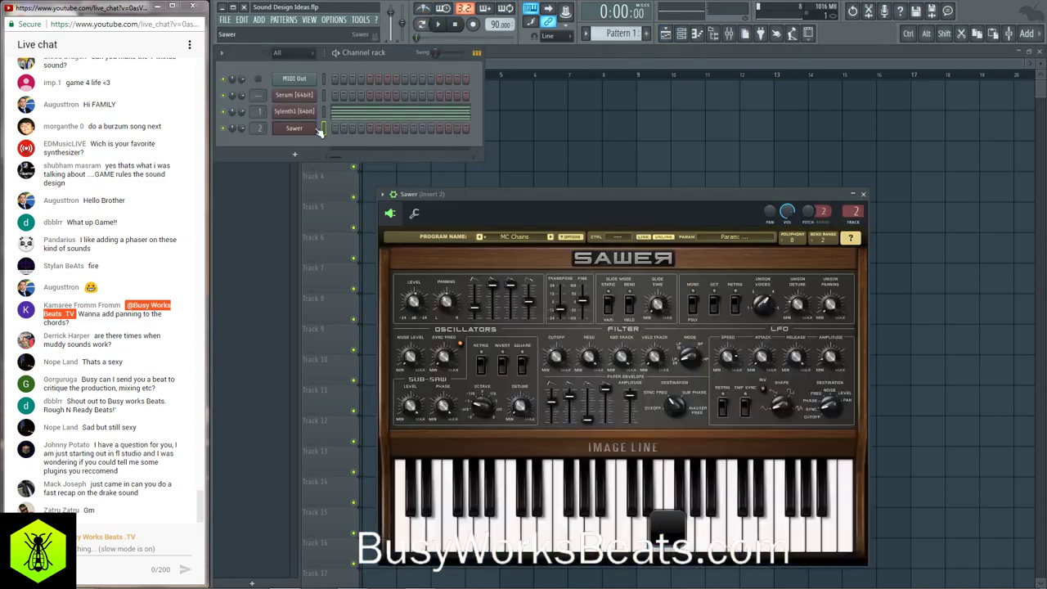
pyautogui.click(509, 239)
pyautogui.click(549, 380)
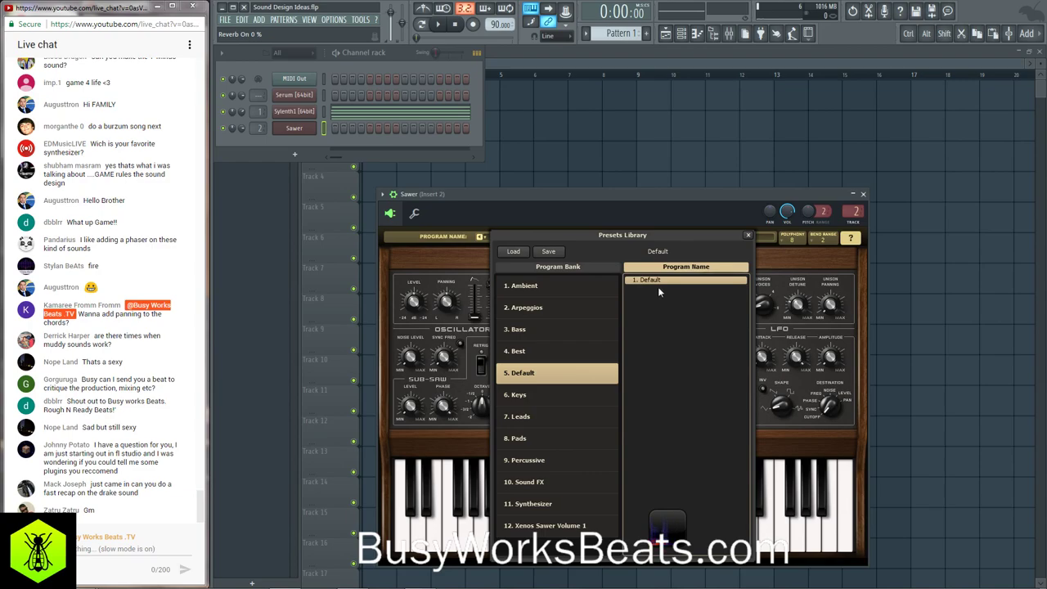
pyautogui.doubleClick(658, 287)
# - Set Sawer's filter cutoff to 34 %, raise the filter envelope attack, set its amplitude to 33 %, and audition the playlist
pyautogui.click(557, 359)
pyautogui.moveTo(556, 360)
pyautogui.mouseDown()
pyautogui.moveTo(555, 337)
pyautogui.moveTo(556, 365)
pyautogui.mouseUp()
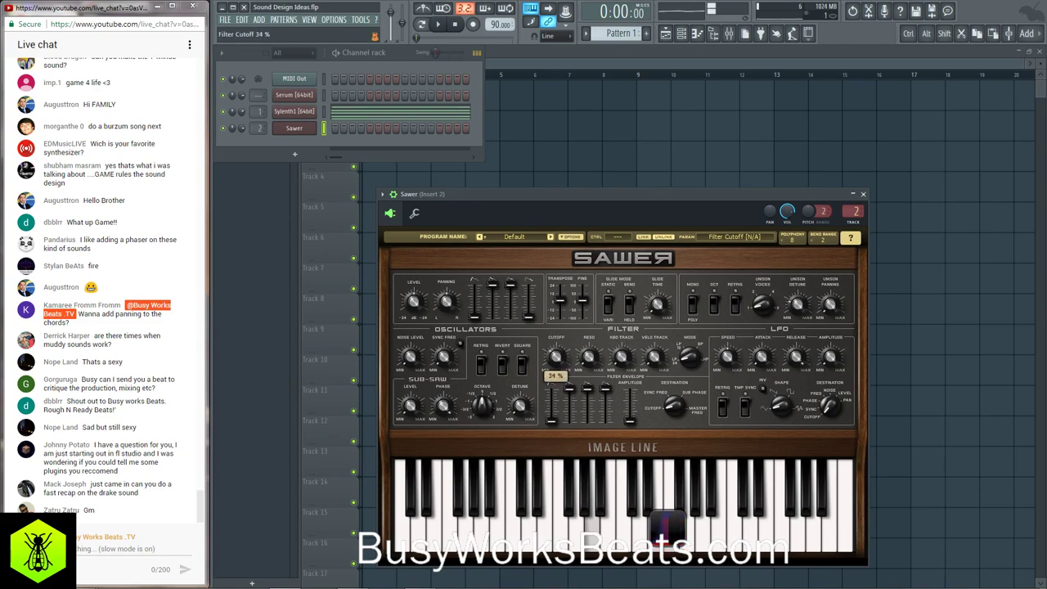
pyautogui.moveTo(552, 421); pyautogui.dragTo(551, 419)
pyautogui.moveTo(630, 420); pyautogui.dragTo(630, 410)
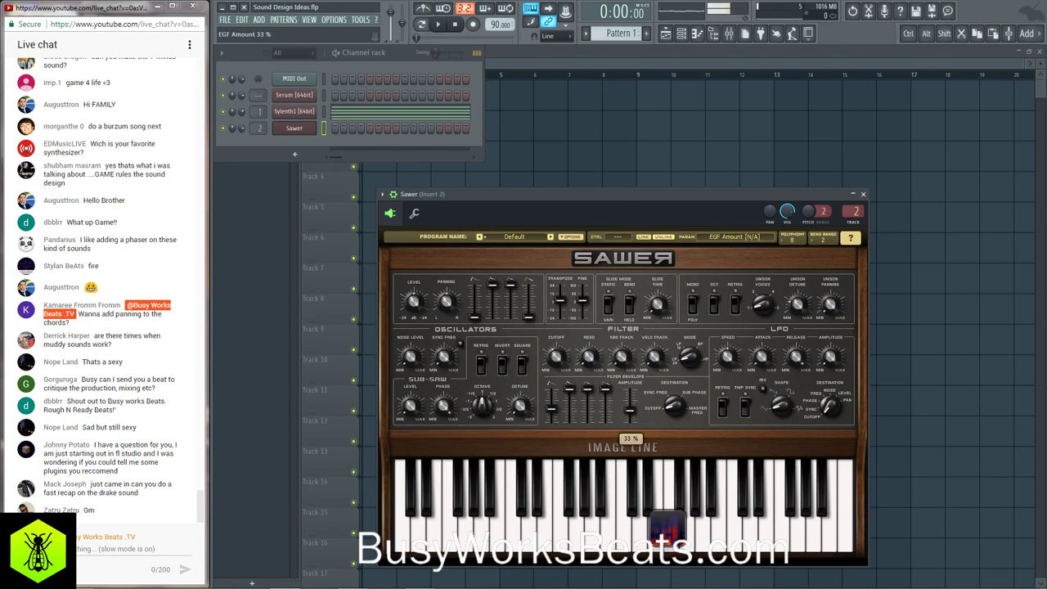
pyautogui.click(411, 153)
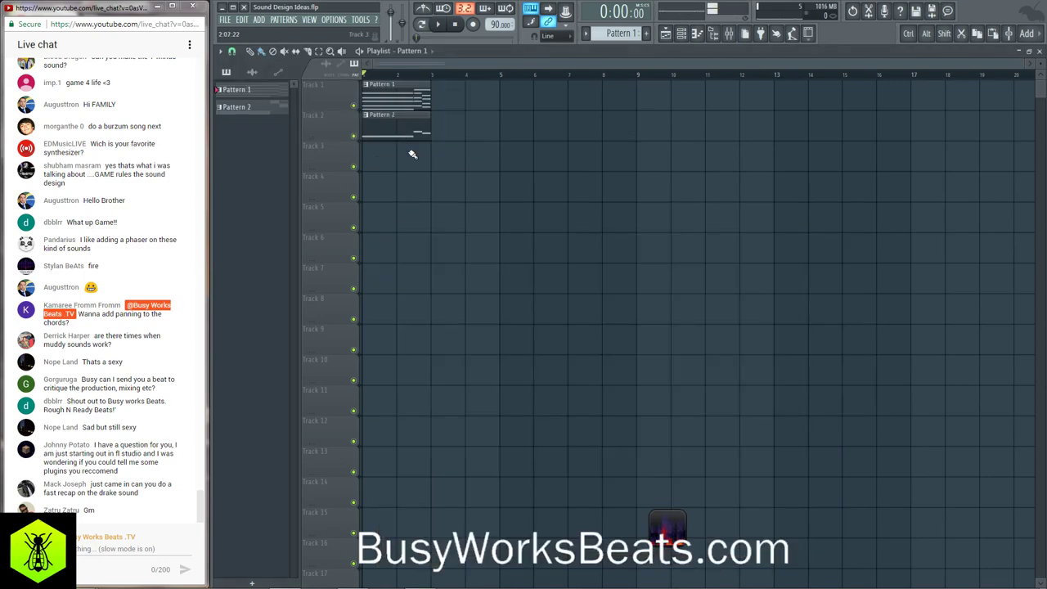
pyautogui.press('space')
pyautogui.press('space')
# - Set Sawer's filter envelope attack to about 2.4 s and its filter cutoff to 27 %, then audition the song briefly
pyautogui.click(682, 34)
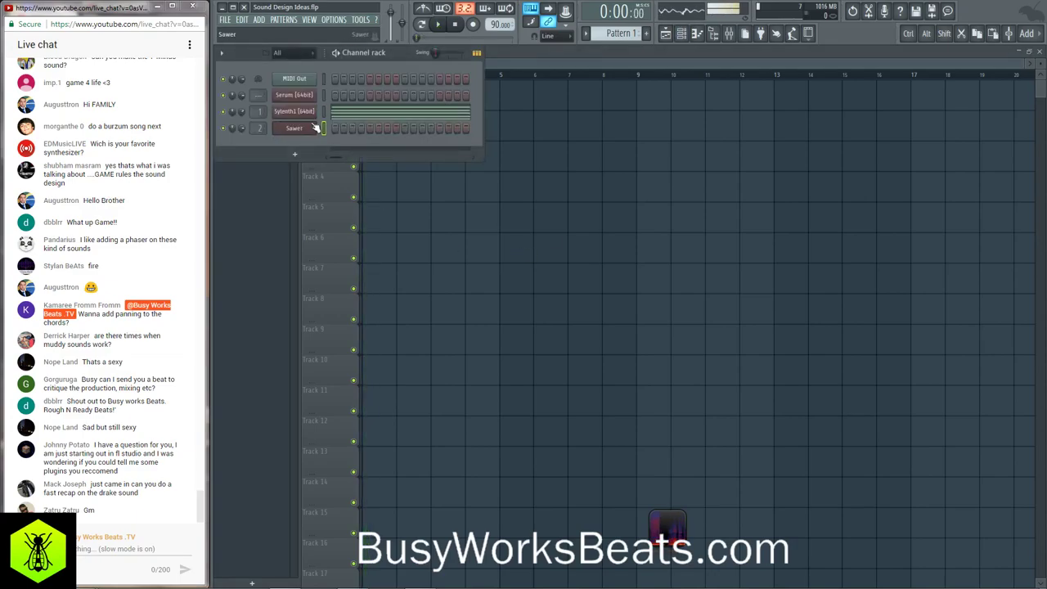
pyautogui.click(308, 126)
pyautogui.moveTo(555, 416); pyautogui.dragTo(553, 412)
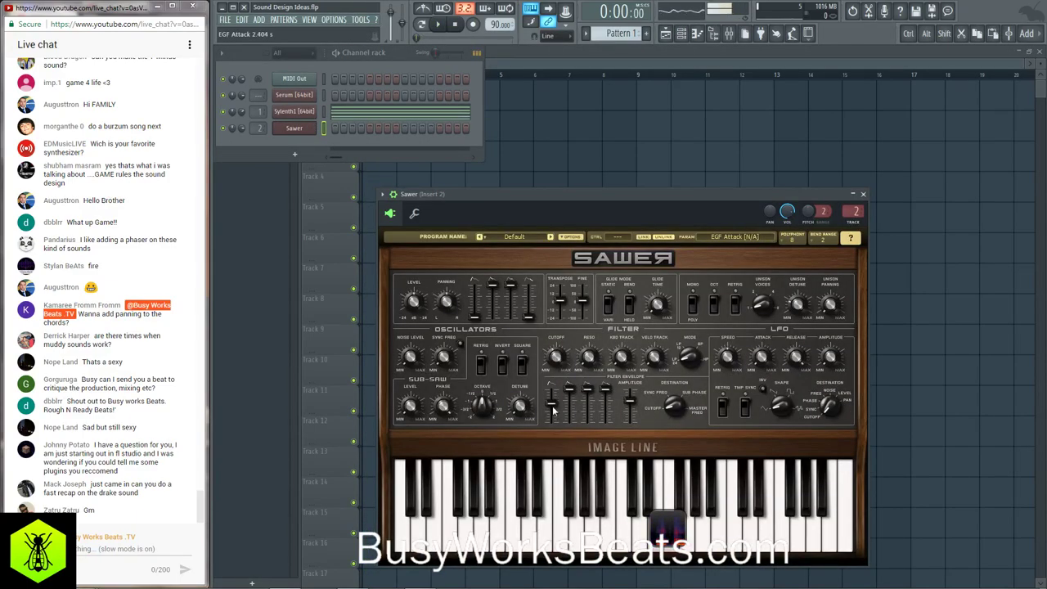
pyautogui.press('space')
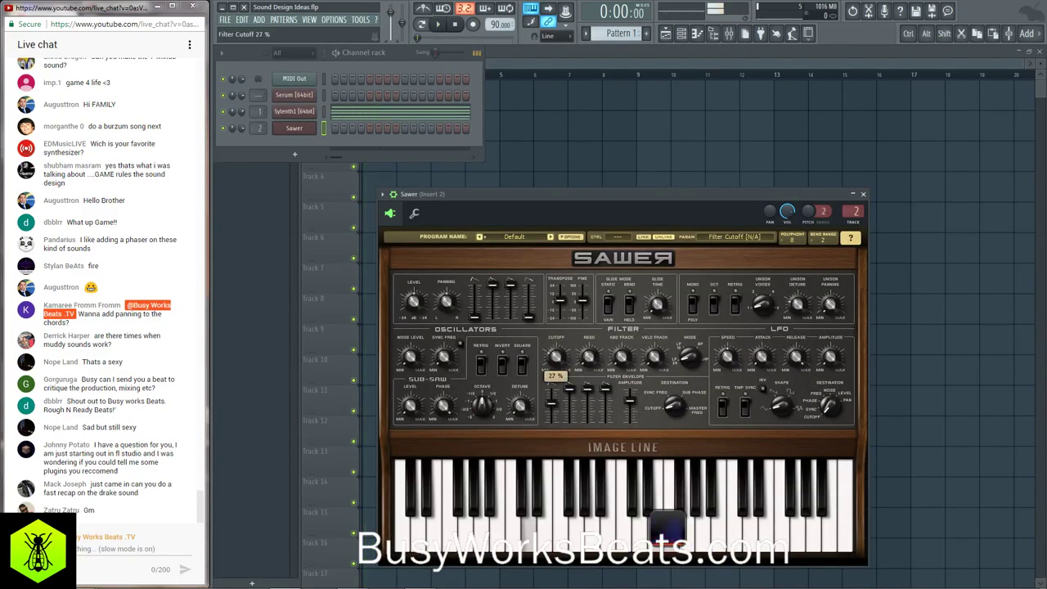
pyautogui.press('space')
# - Adjust Sawer's filter envelope amplitude, drop its sustain to the minimum and set its release to 0.001 s
pyautogui.moveTo(628, 400); pyautogui.dragTo(628, 396)
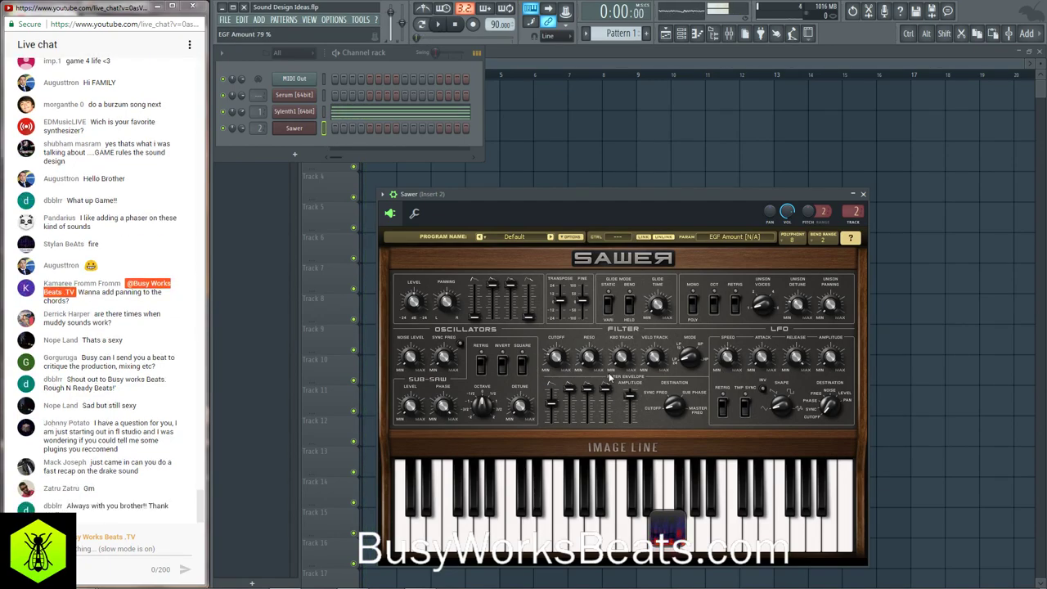
pyautogui.moveTo(628, 396); pyautogui.dragTo(631, 408)
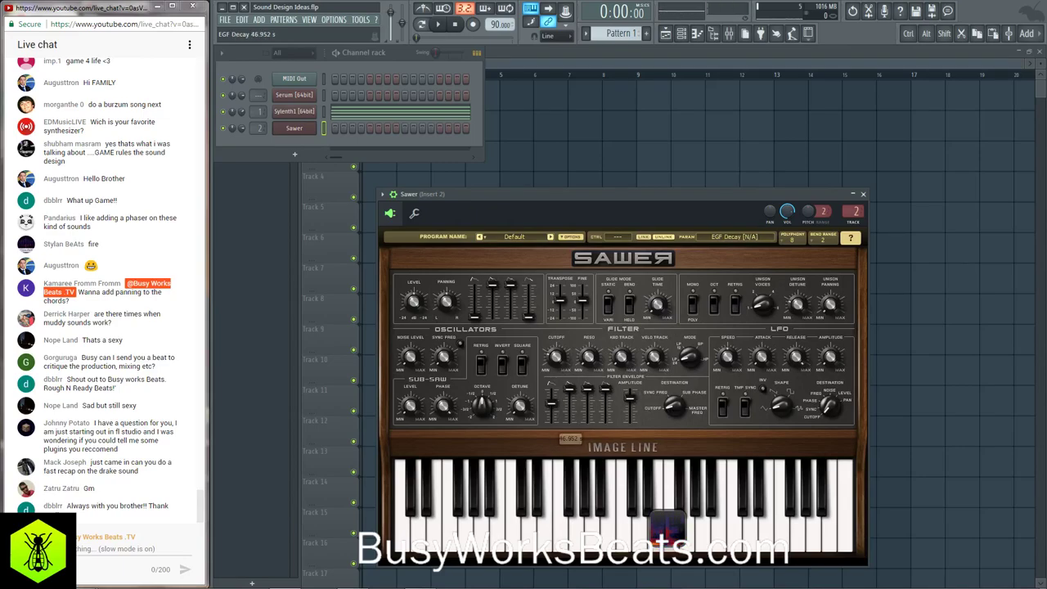
pyautogui.moveTo(552, 400); pyautogui.dragTo(585, 435)
pyautogui.moveTo(611, 400); pyautogui.dragTo(610, 434)
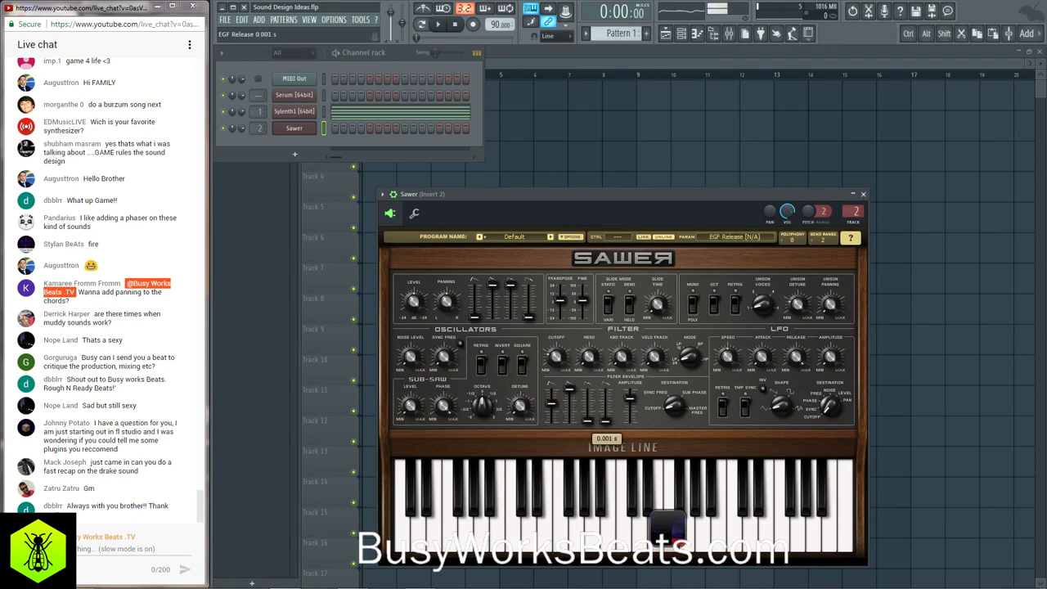
# - Lower Sawer's filter cutoff to 20 % and lengthen the filter envelope attack while auditioning the sound
pyautogui.click(558, 361)
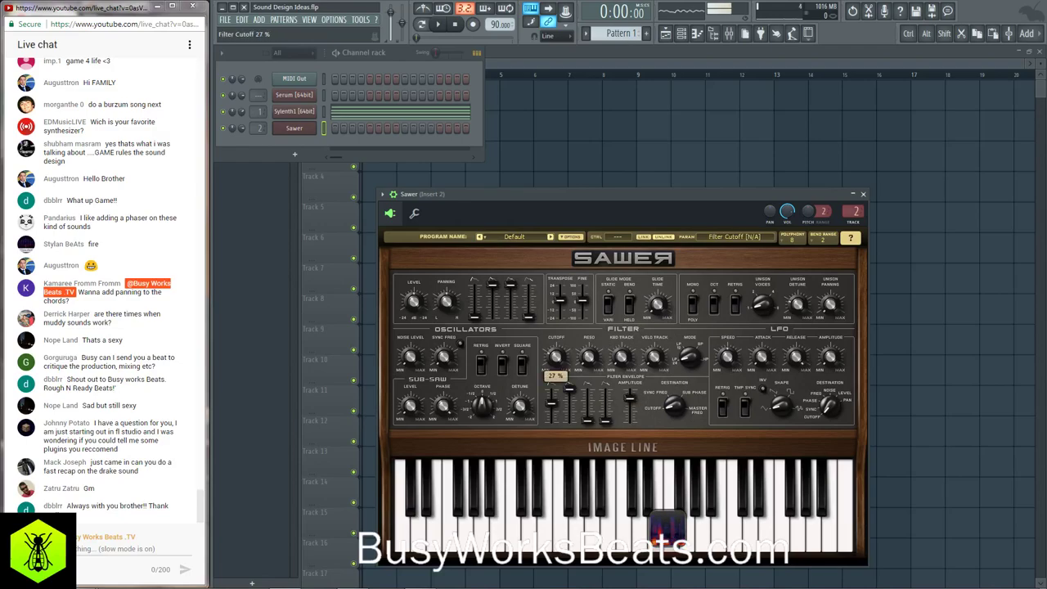
pyautogui.moveTo(558, 362); pyautogui.dragTo(556, 365)
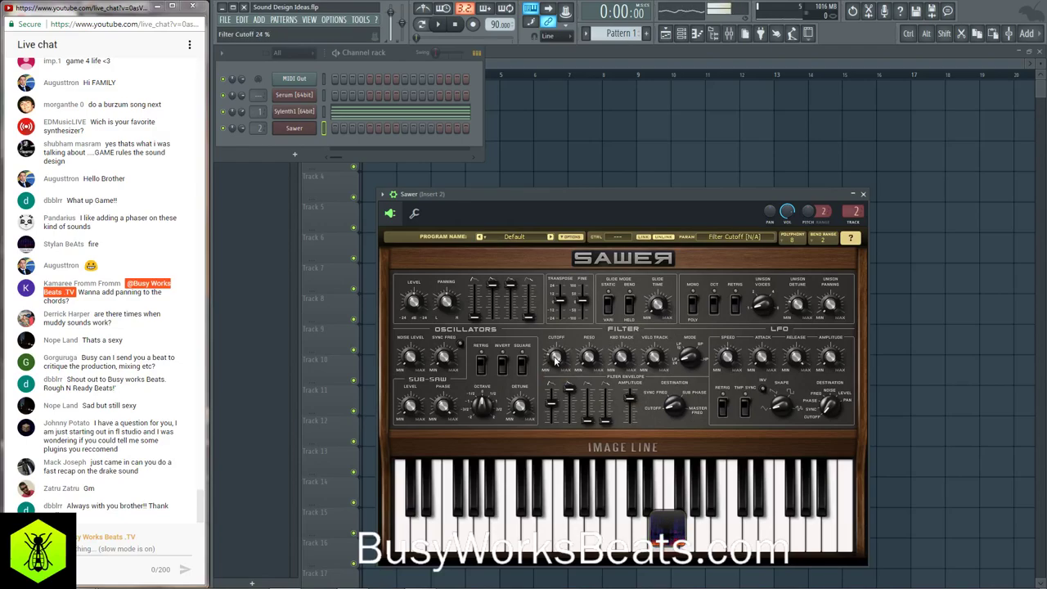
pyautogui.press('space')
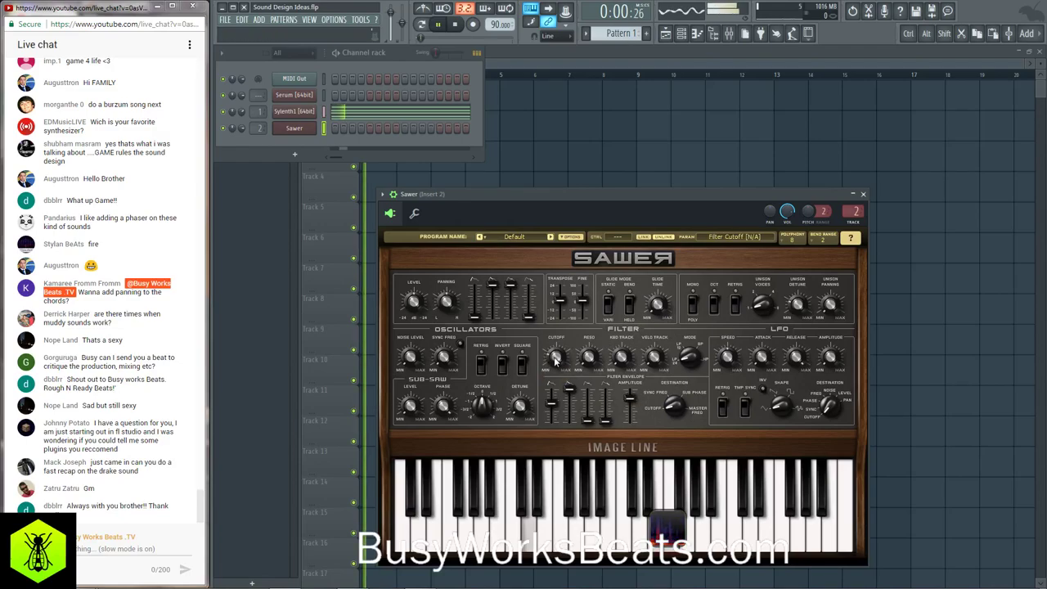
pyautogui.press('space')
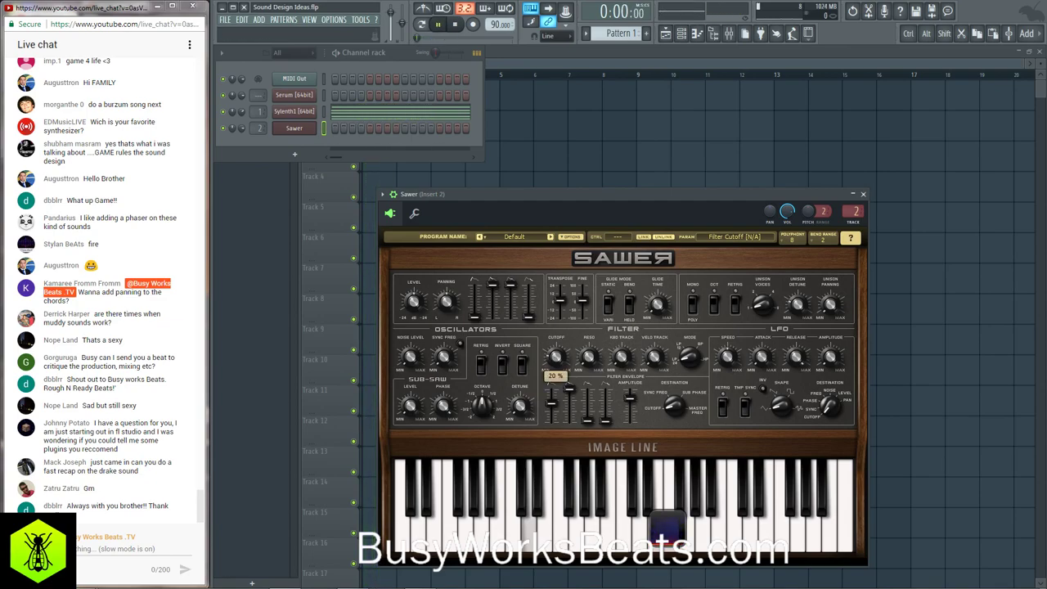
pyautogui.click(551, 399)
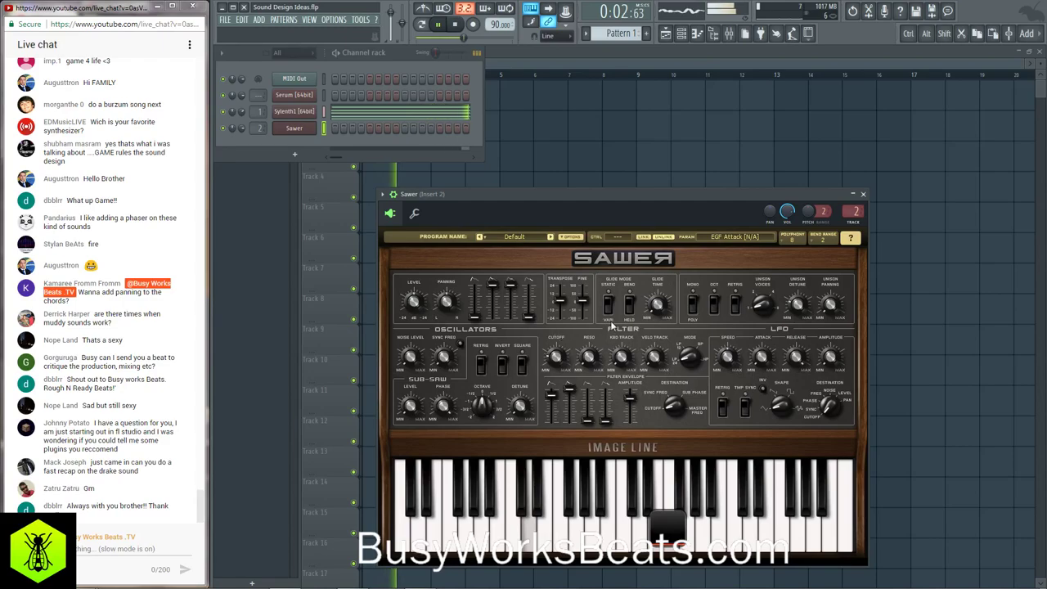
# - Solo Track 2 in the playlist and play the Sawer part on its own
pyautogui.press('F5')
pyautogui.press('space')
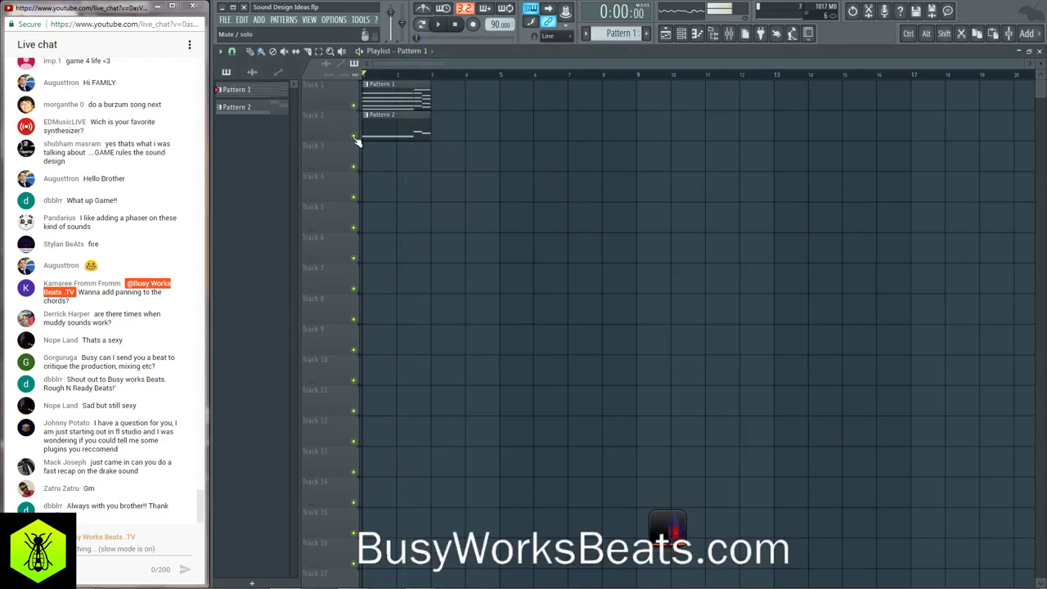
pyautogui.press('space')
pyautogui.press('F6')
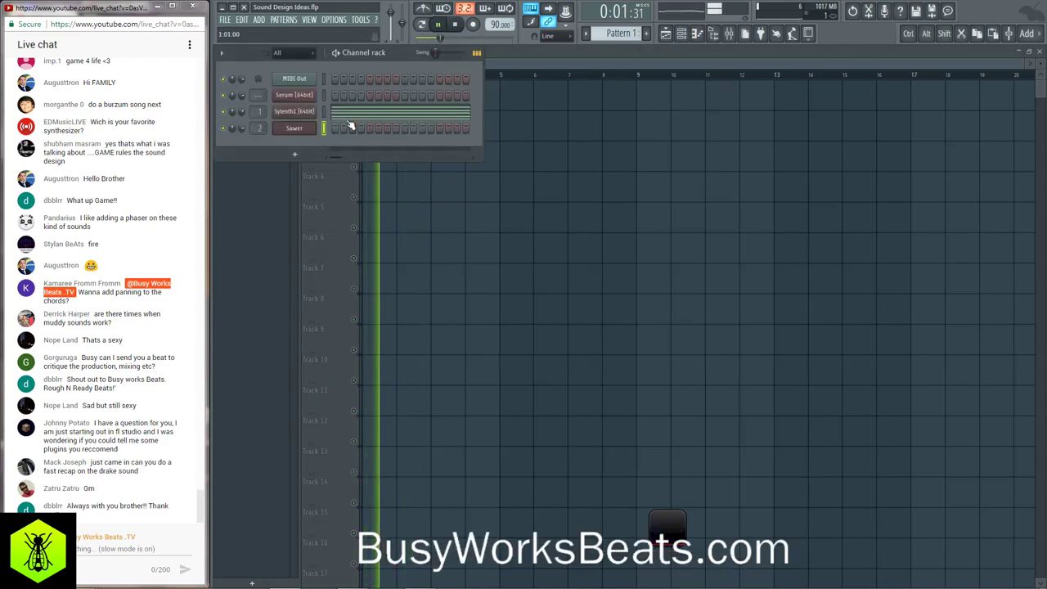
# - Set Sawer's unison panning to 66 %, unison detune to 59 % and filter resonance to 37 %
pyautogui.click(294, 128)
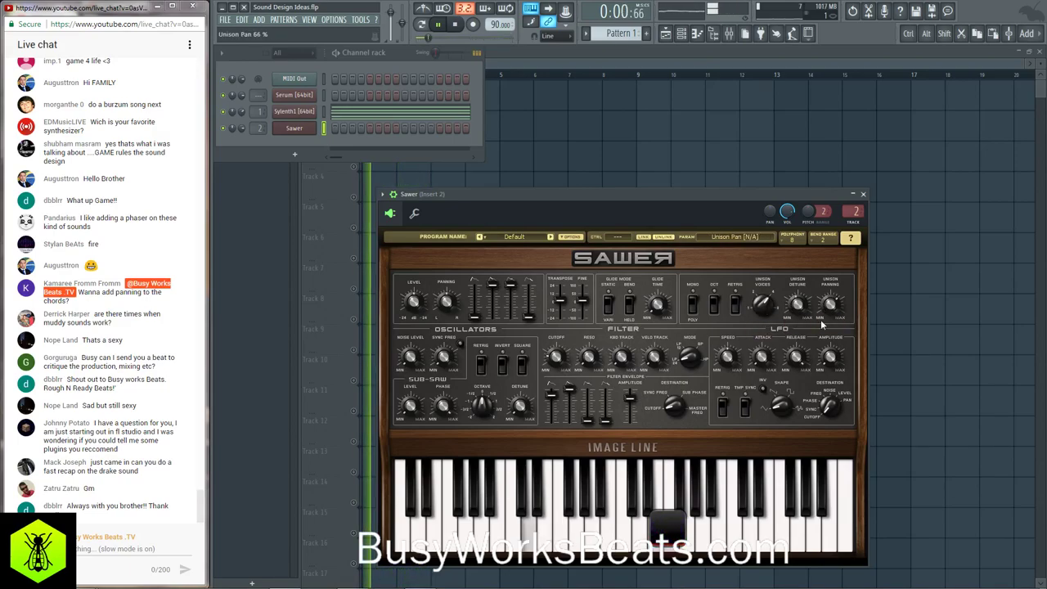
pyautogui.moveTo(797, 314)
pyautogui.mouseDown()
pyautogui.moveTo(797, 301)
pyautogui.moveTo(827, 315)
pyautogui.moveTo(800, 308)
pyautogui.mouseUp()
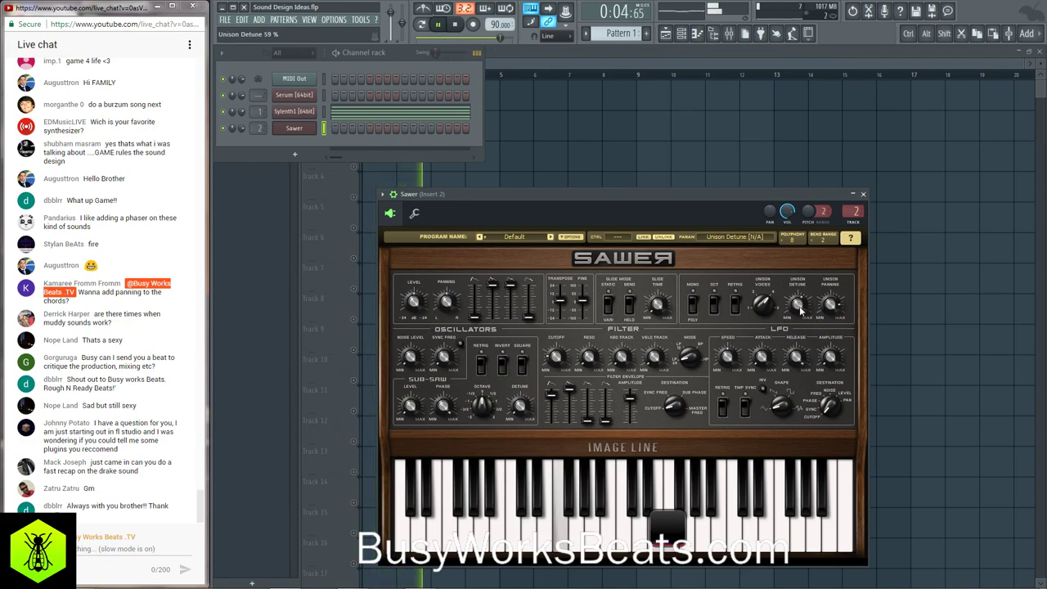
pyautogui.moveTo(587, 360); pyautogui.dragTo(587, 354)
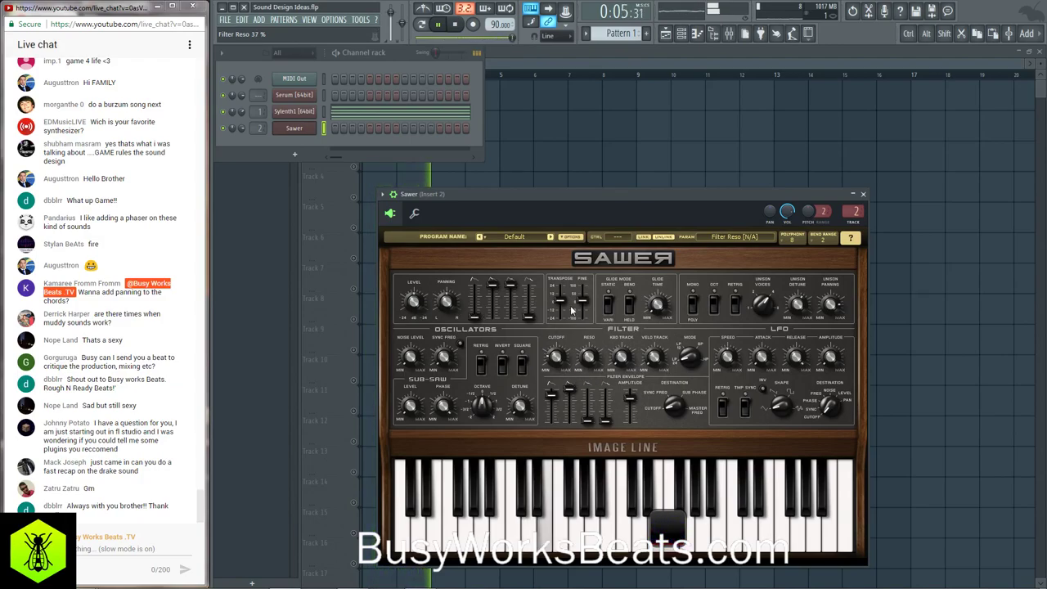
# - Try Sawer's sub-saw oscillator with its octave set to 1 oct
pyautogui.click(410, 405)
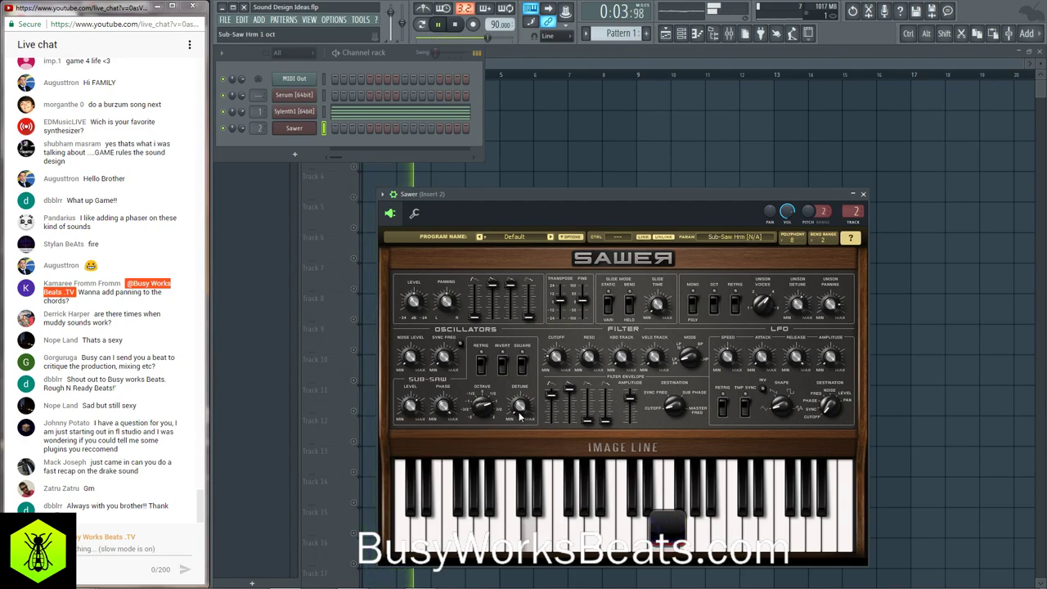
pyautogui.click(518, 410)
pyautogui.moveTo(483, 406); pyautogui.dragTo(482, 422)
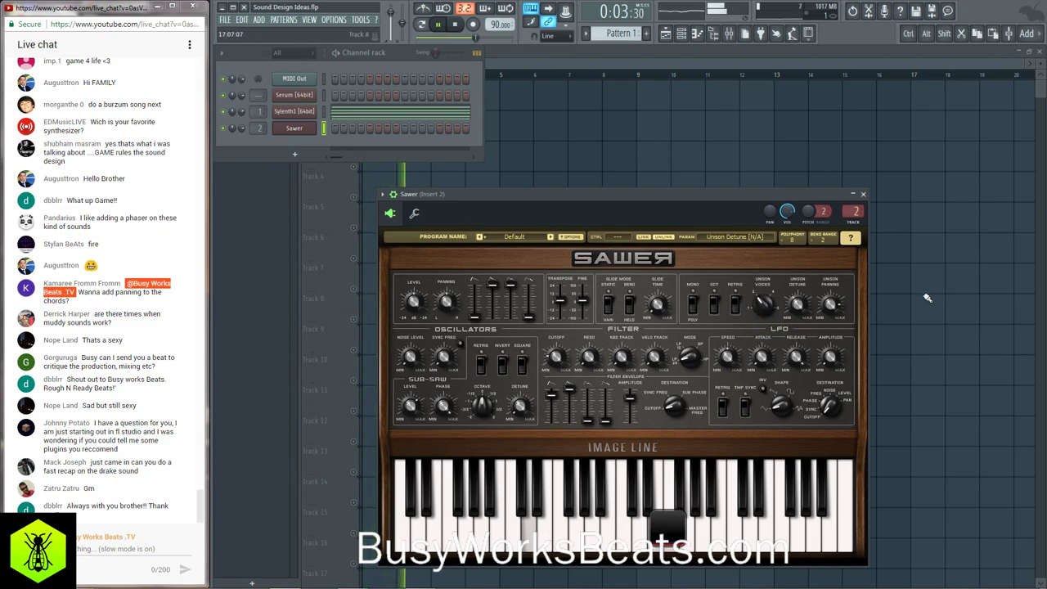
# - Unsolo the playlist tracks and set Sawer's filter cutoff to 37 % against the chords, then stop playback
pyautogui.press('F5')
pyautogui.rightClick(354, 107)
pyautogui.press('F6')
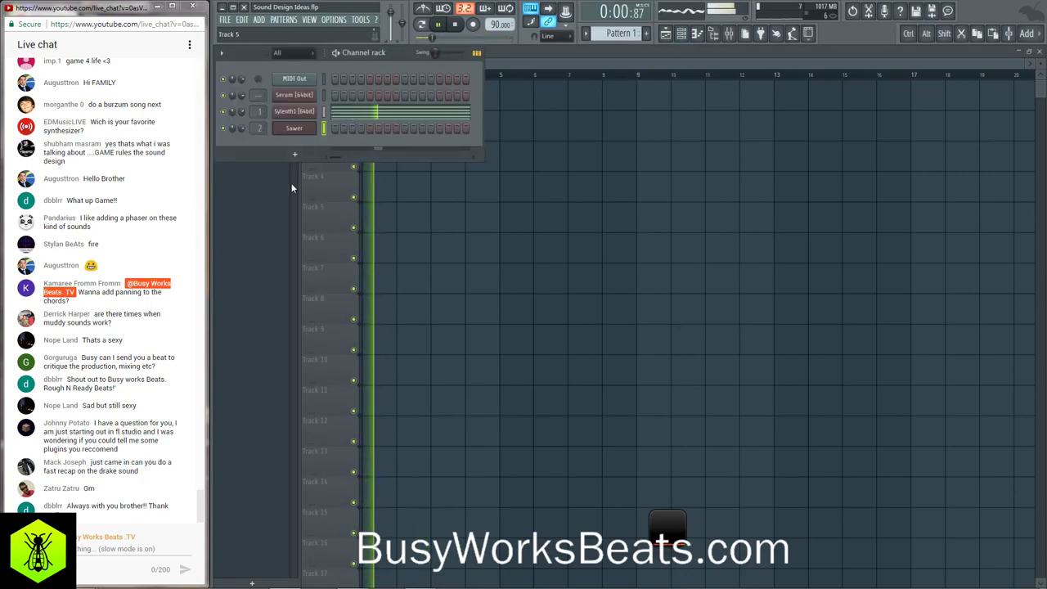
pyautogui.click(294, 128)
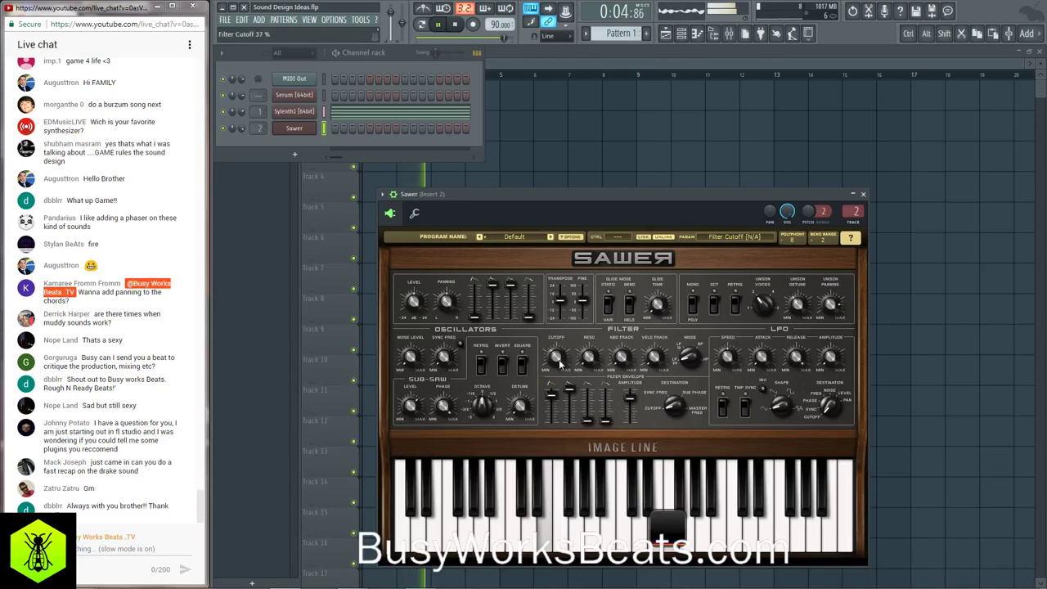
pyautogui.press('space')
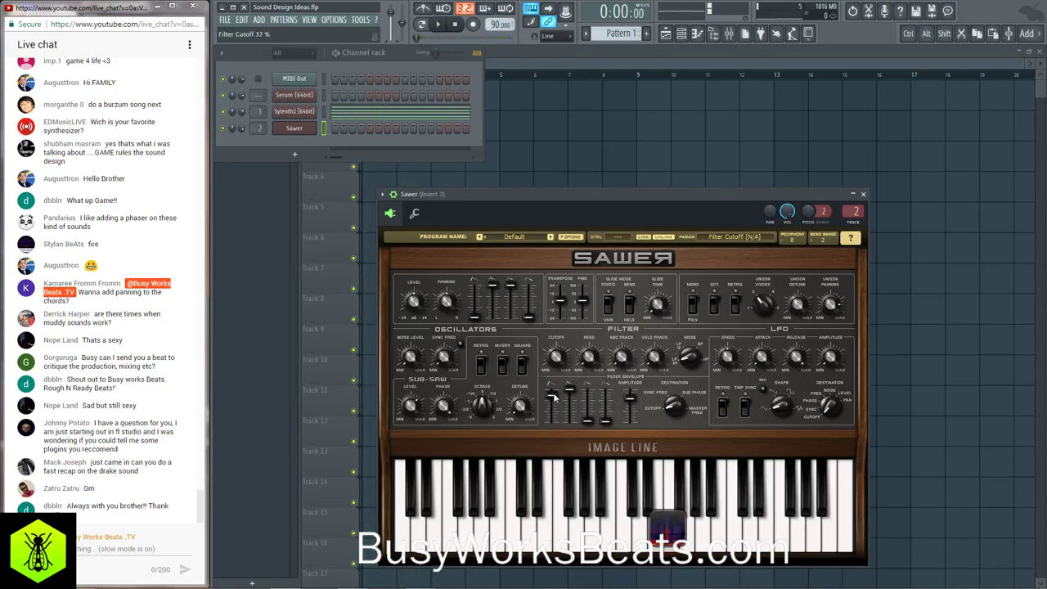
# - Try different filter envelope attack and amplitude settings and a new filter cutoff on Sawer, then close the synth
pyautogui.moveTo(551, 398); pyautogui.dragTo(551, 396)
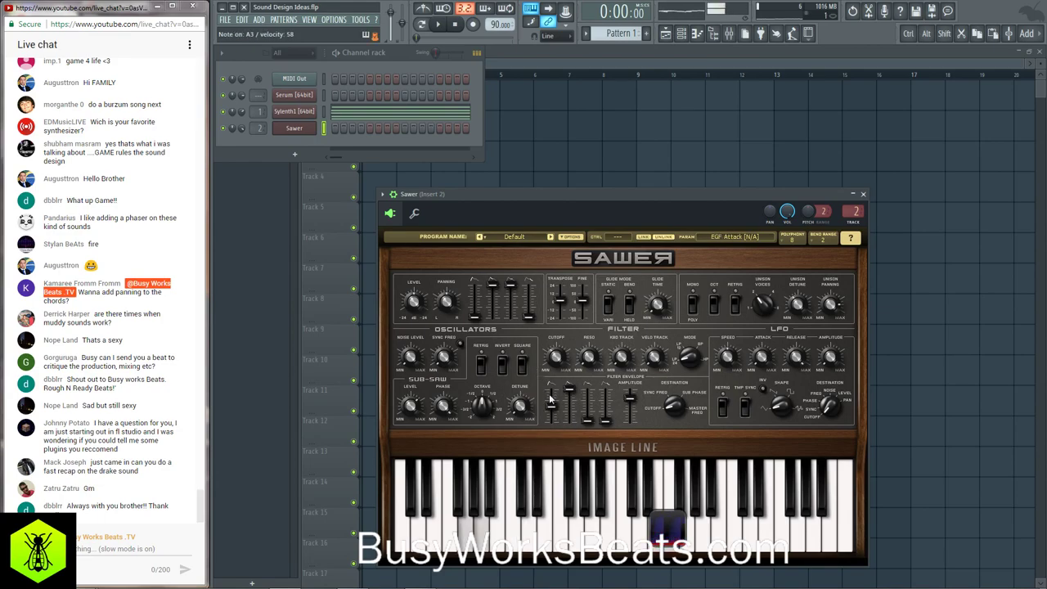
pyautogui.moveTo(557, 357); pyautogui.dragTo(557, 356)
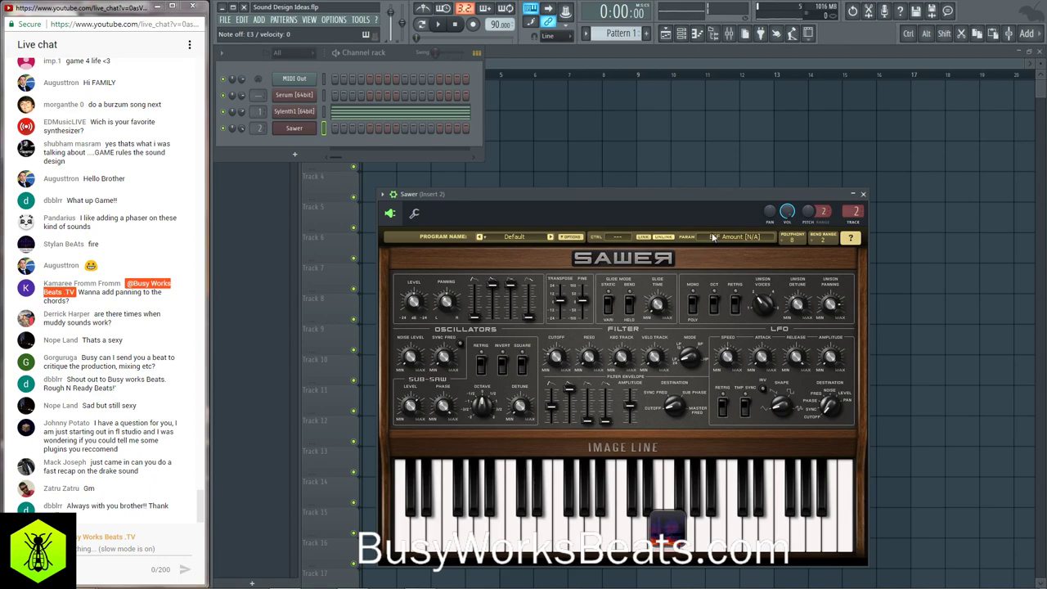
pyautogui.click(864, 197)
pyautogui.press('F6')
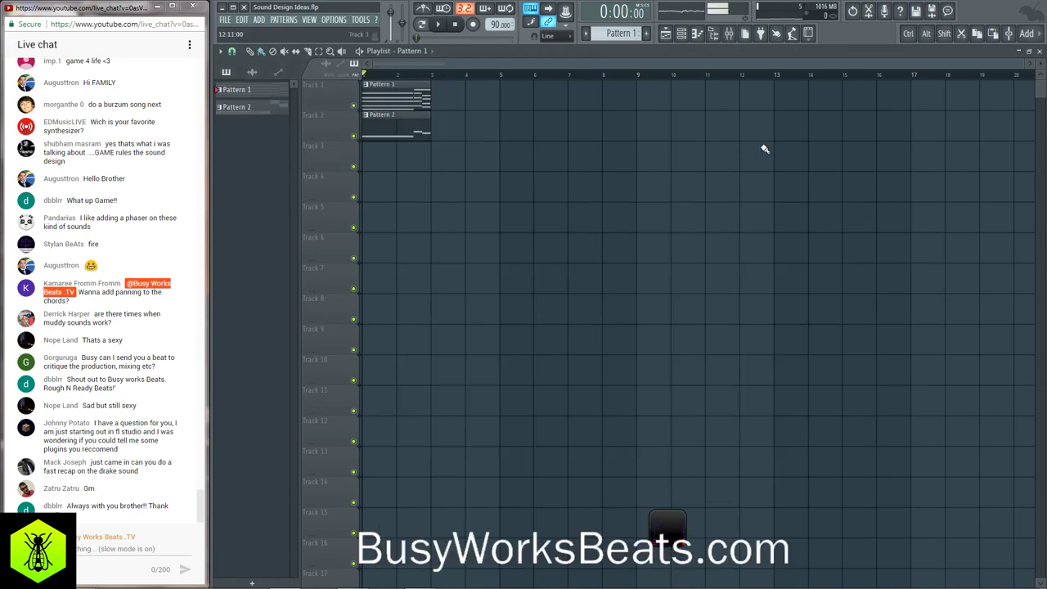
# - Show the enlarged Wave Candy spectrum display and remove the Pattern 2 clip from Track 2 in the playlist
pyautogui.click(669, 527)
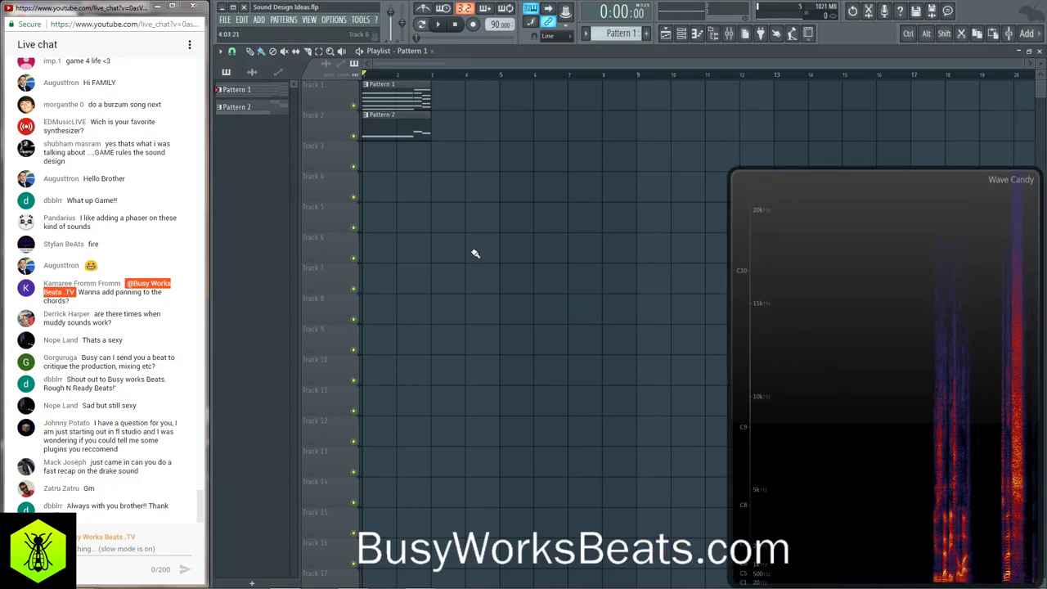
pyautogui.rightClick(397, 127)
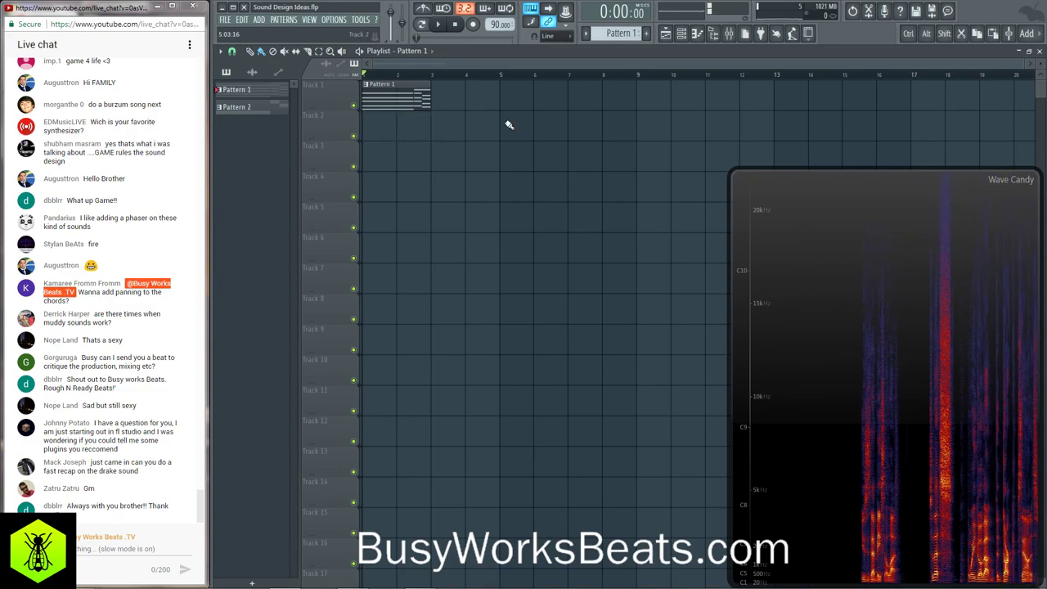
pyautogui.click(683, 35)
pyautogui.click(683, 34)
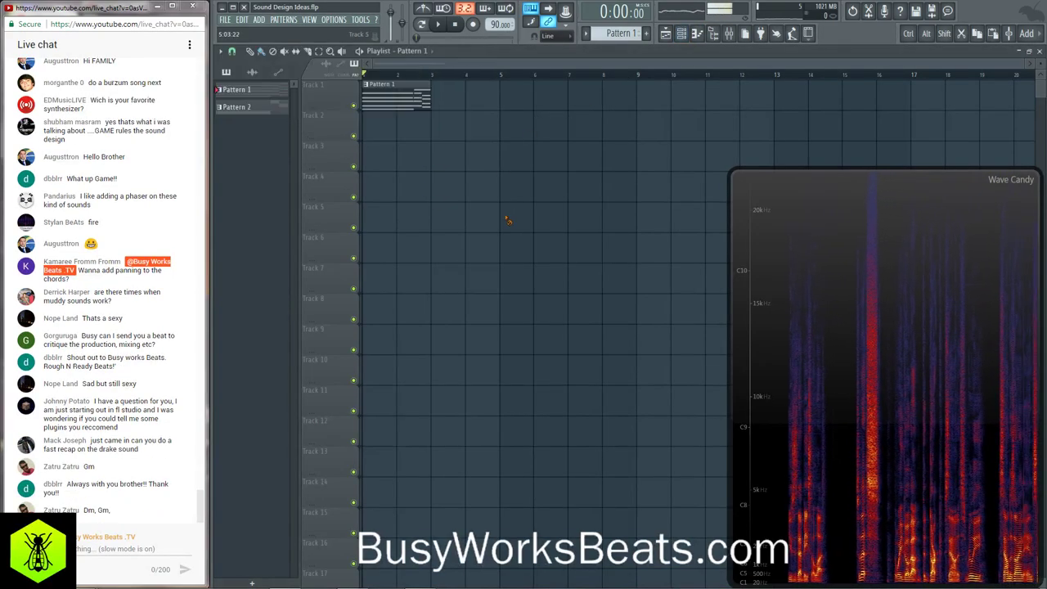
# - Play the chords briefly on their own, then delete the Sawer channel from the channel rack
pyautogui.press('space')
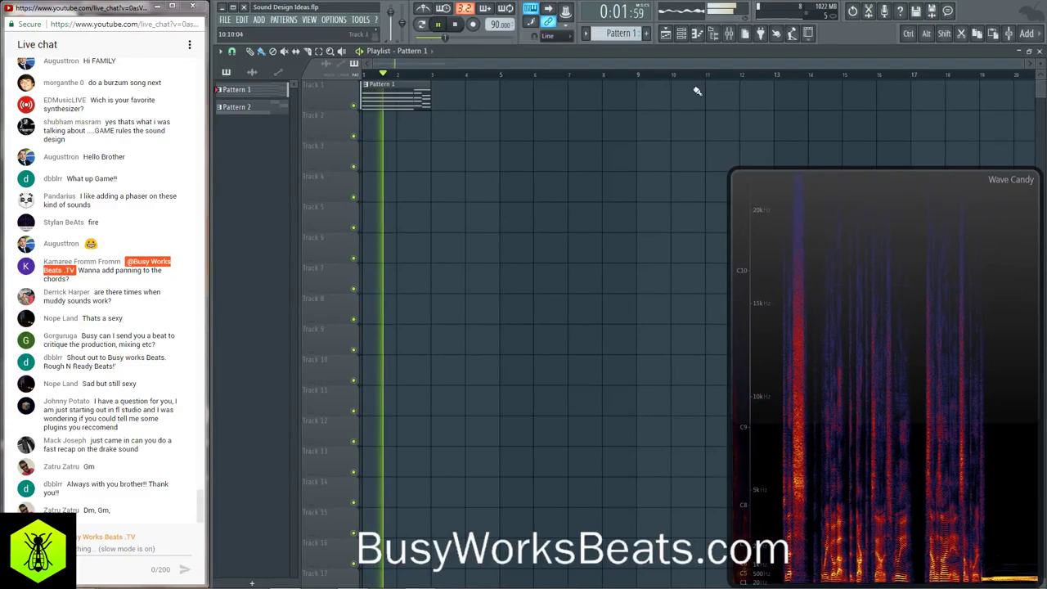
pyautogui.press('space')
pyautogui.press('F6')
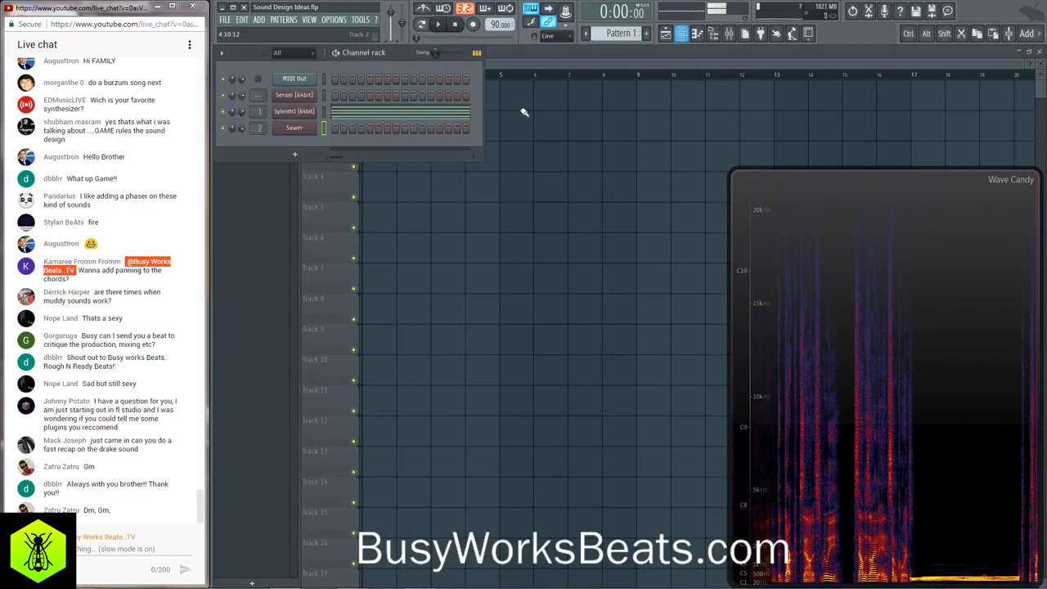
pyautogui.rightClick(295, 131)
pyautogui.press('d')
pyautogui.press('Return')
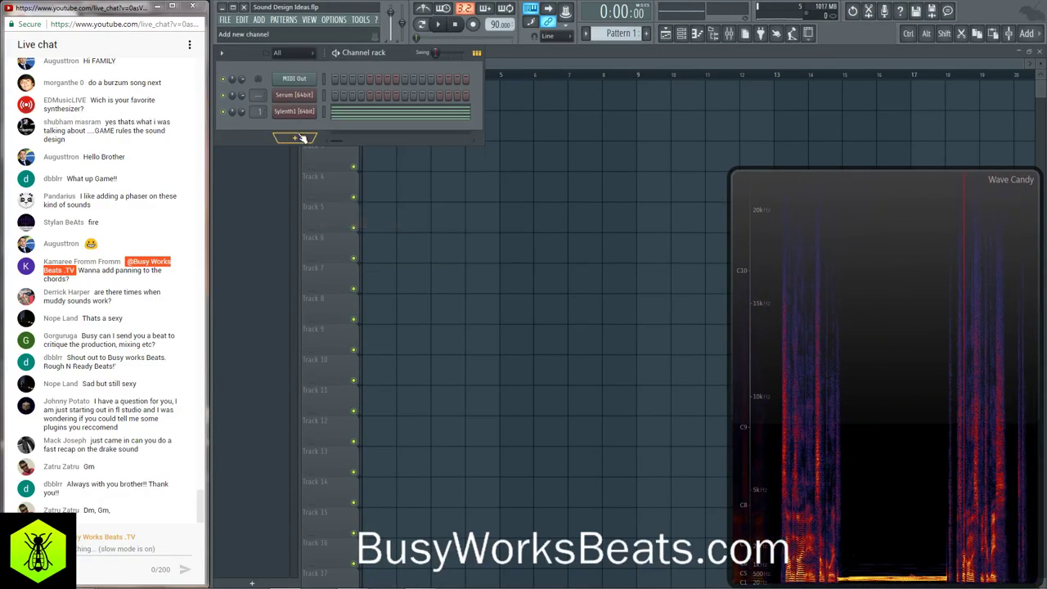
# - Add a new Serum channel and delete the old unused Serum channel
pyautogui.click(298, 138)
pyautogui.click(399, 393)
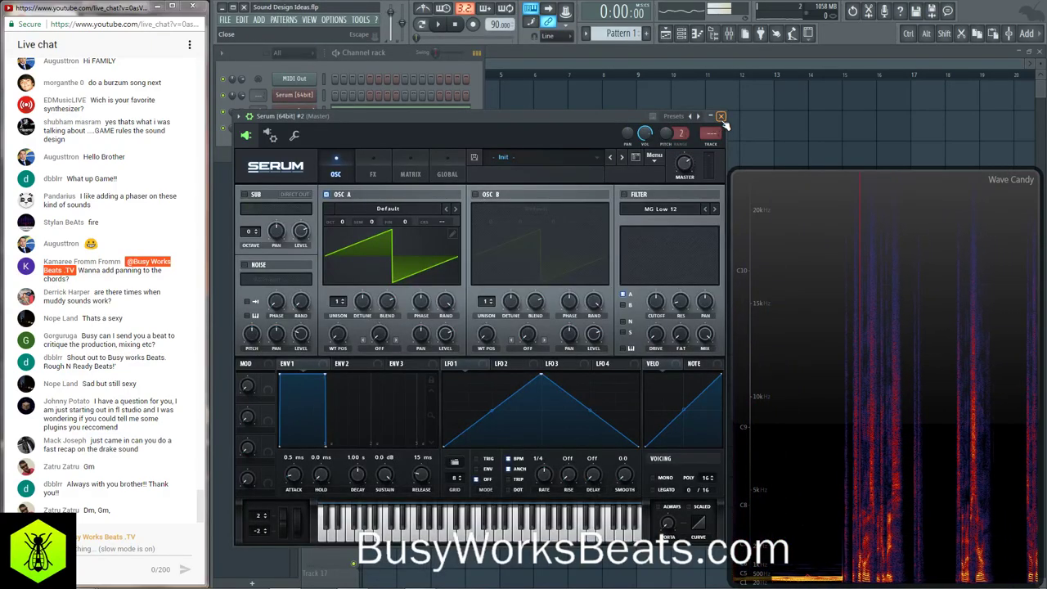
pyautogui.click(720, 116)
pyautogui.rightClick(298, 103)
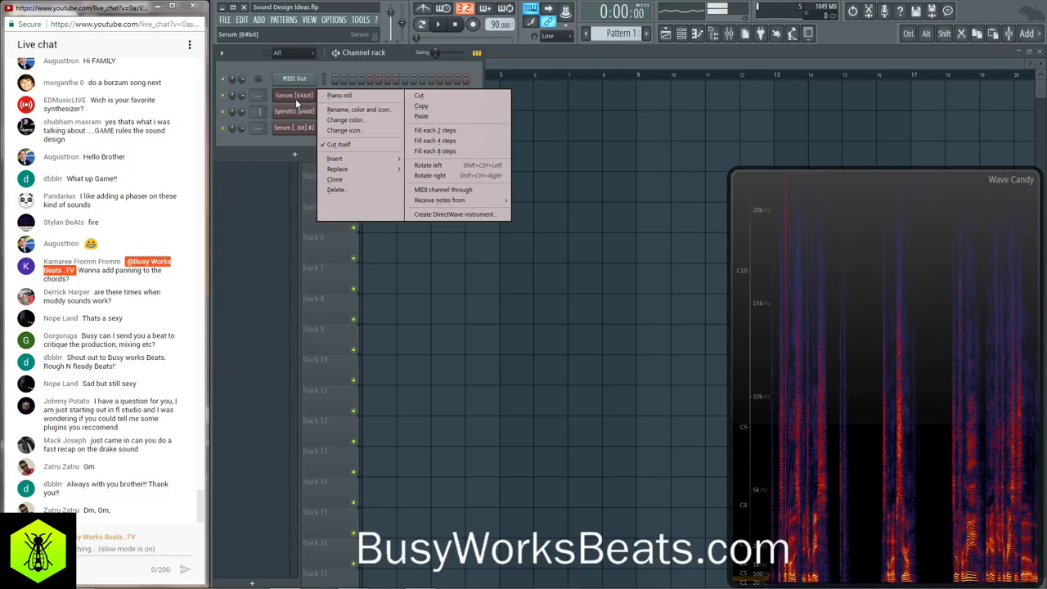
pyautogui.click(335, 189)
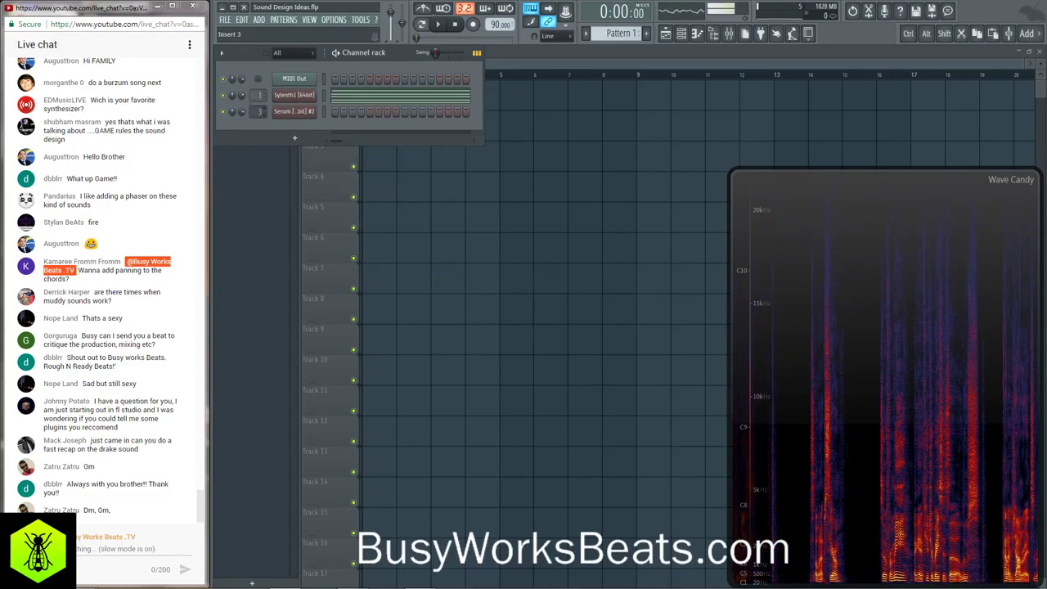
pyautogui.click(325, 153)
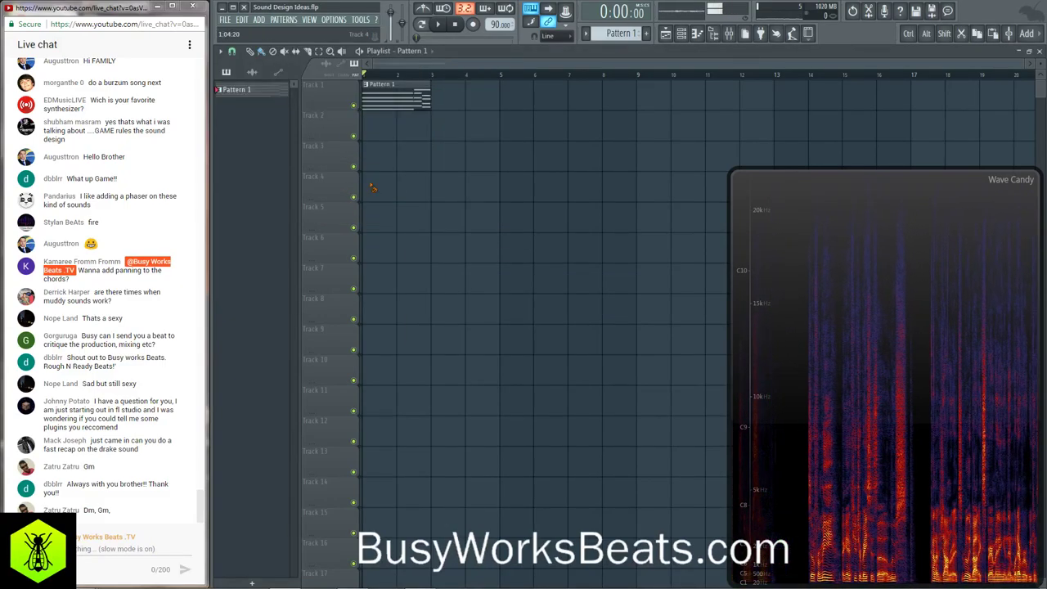
# - Switch to Pattern 2 and place an empty clip of it at bar 1 of Track 2
pyautogui.click(683, 36)
pyautogui.scroll(-1, 625, 33)
pyautogui.click(573, 187)
pyautogui.click(366, 134)
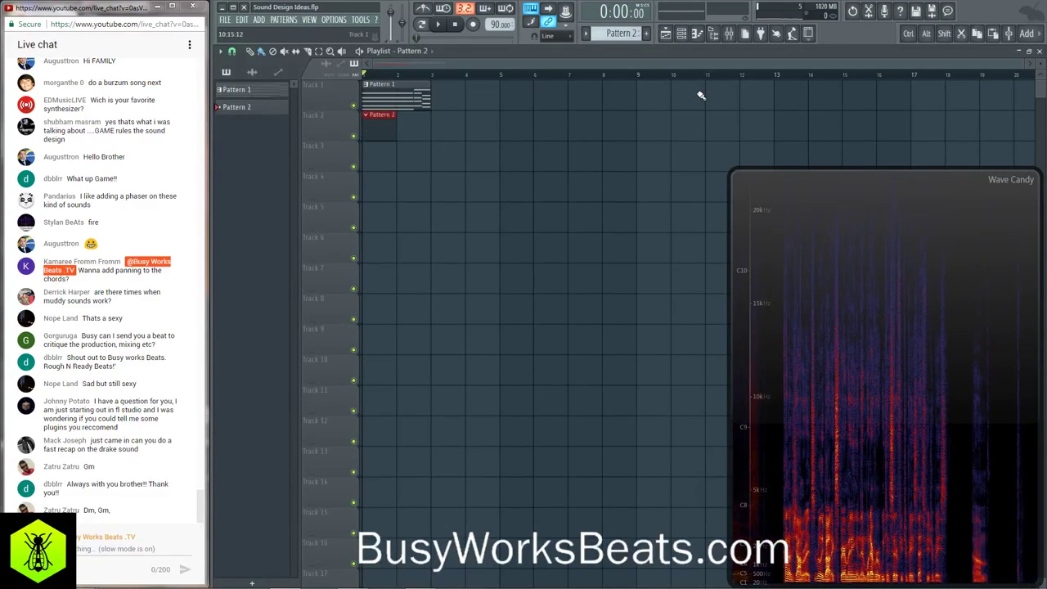
# - Open the new Serum and load the analog Basic Mg wavetable into oscillator A
pyautogui.click(681, 34)
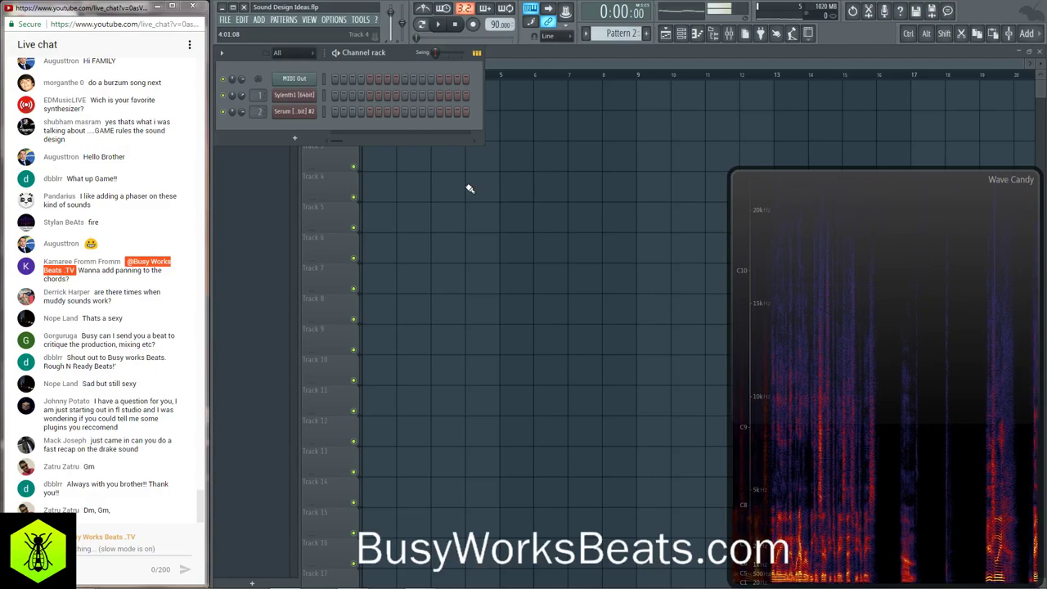
pyautogui.click(307, 113)
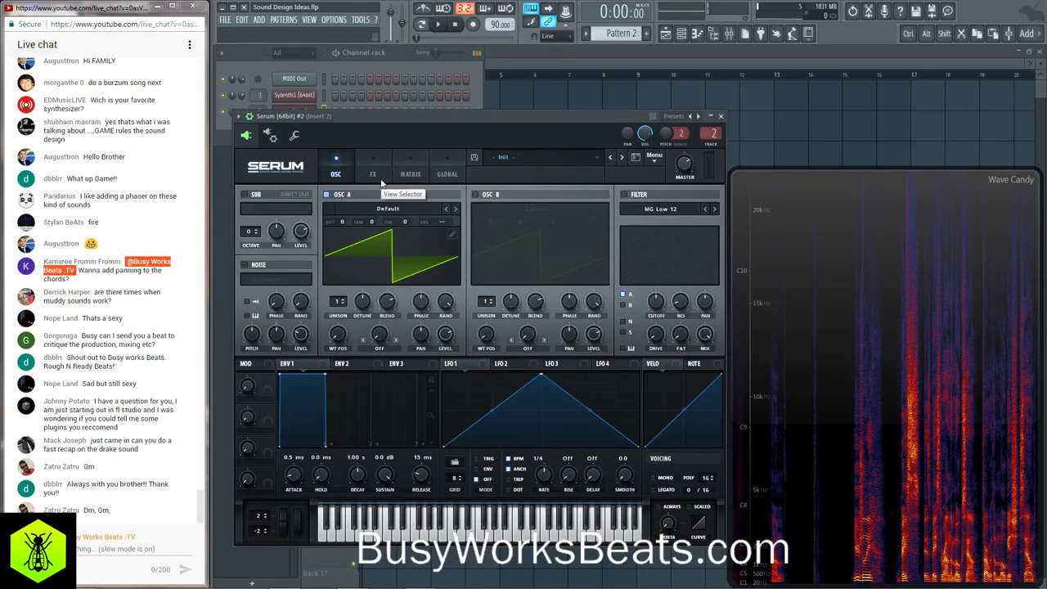
pyautogui.click(389, 209)
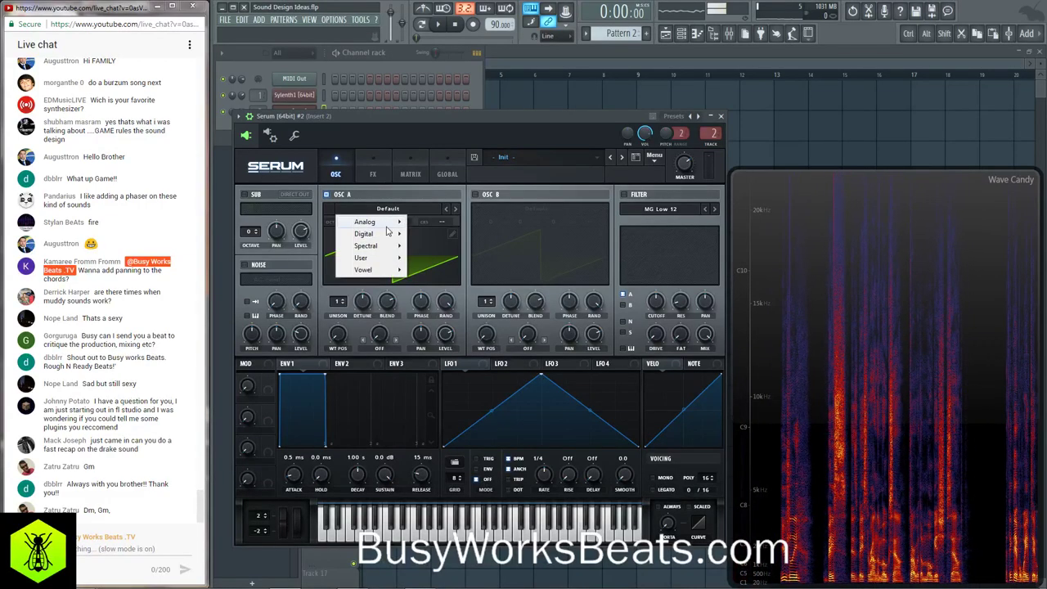
pyautogui.moveTo(387, 229)
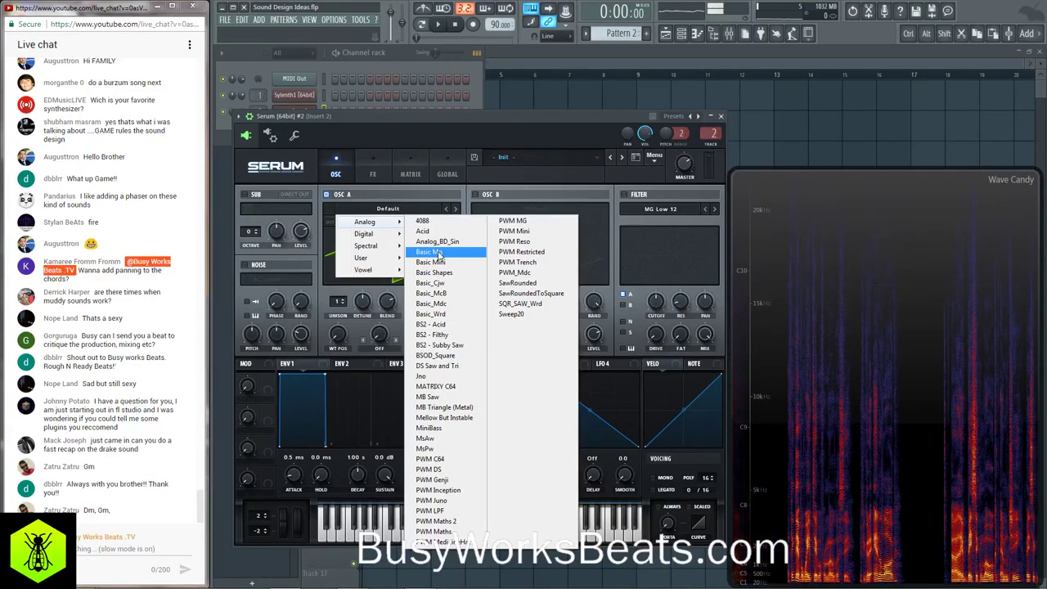
pyautogui.click(440, 253)
# - Try the analog PWM MG wavetable in Serum's oscillator A while sweeping its wavetable position
pyautogui.click(390, 209)
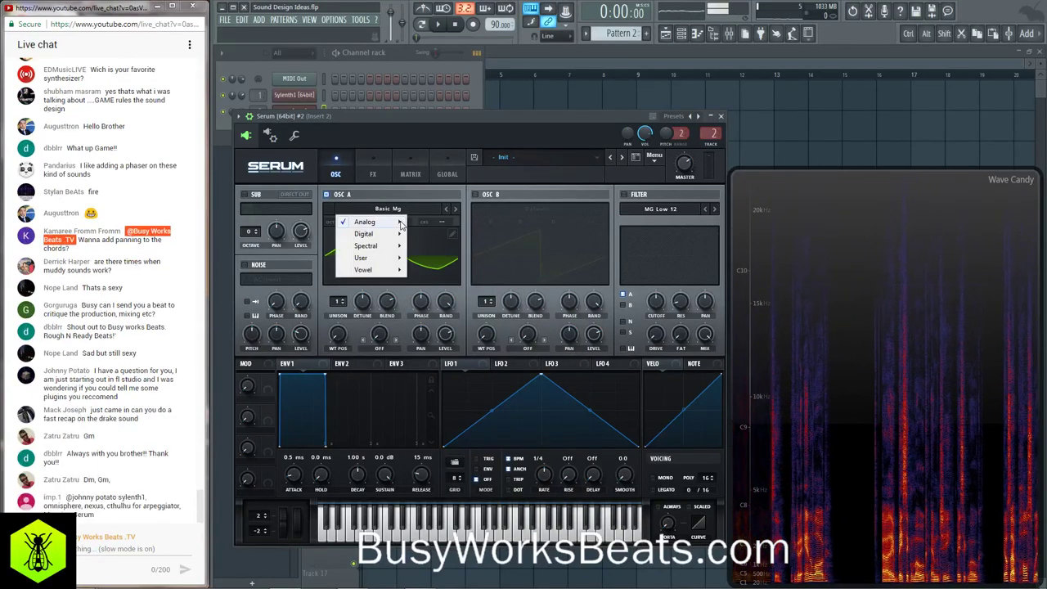
pyautogui.click(527, 221)
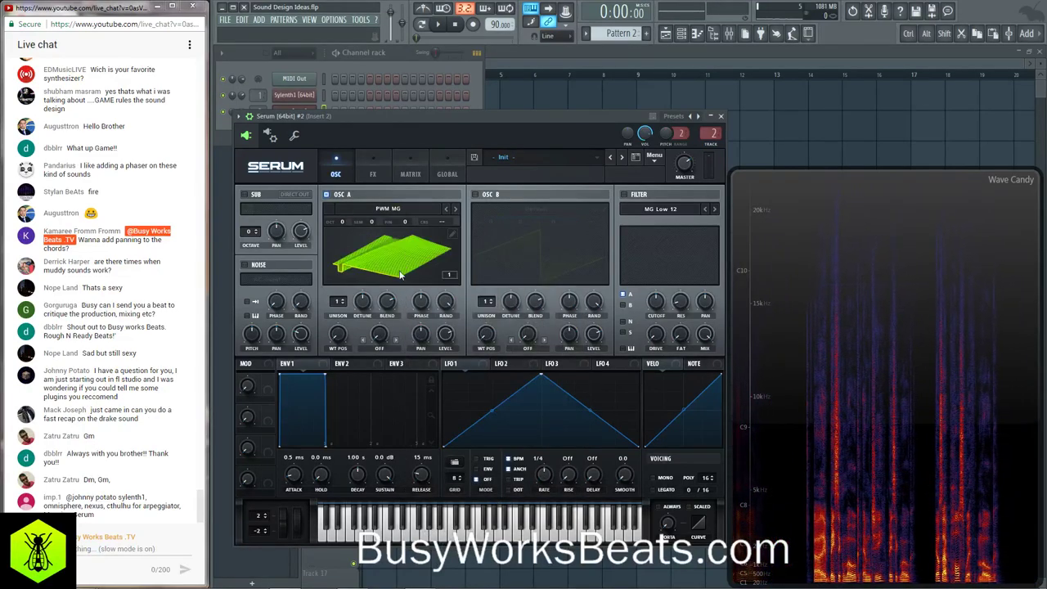
pyautogui.moveTo(344, 338); pyautogui.dragTo(339, 322)
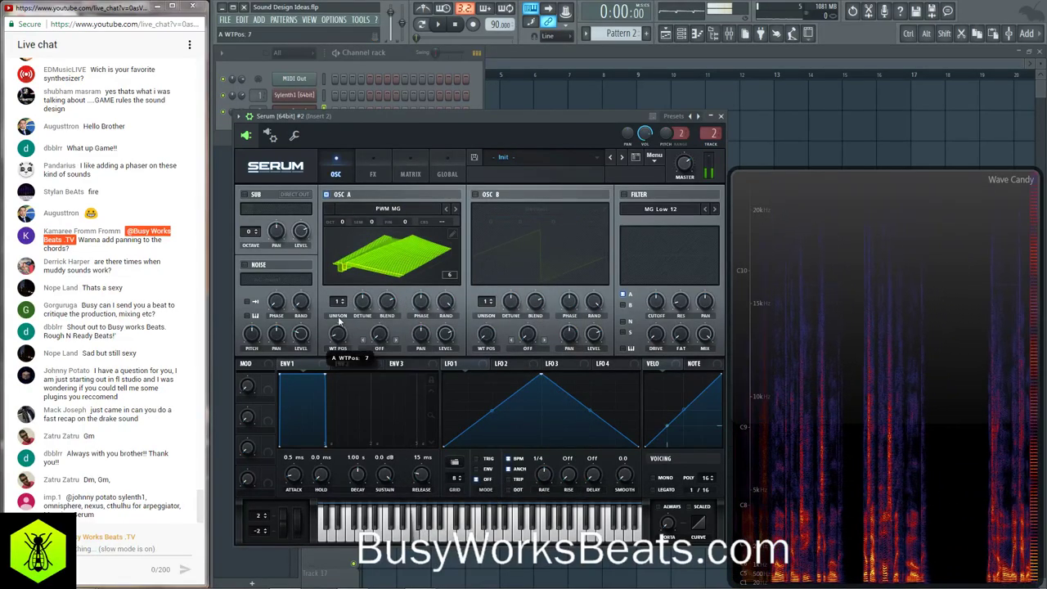
pyautogui.moveTo(339, 236); pyautogui.dragTo(338, 316)
# - Load the Basic Mg wavetable back into oscillator A, sweep its wavetable position and leave it at 1
pyautogui.click(391, 209)
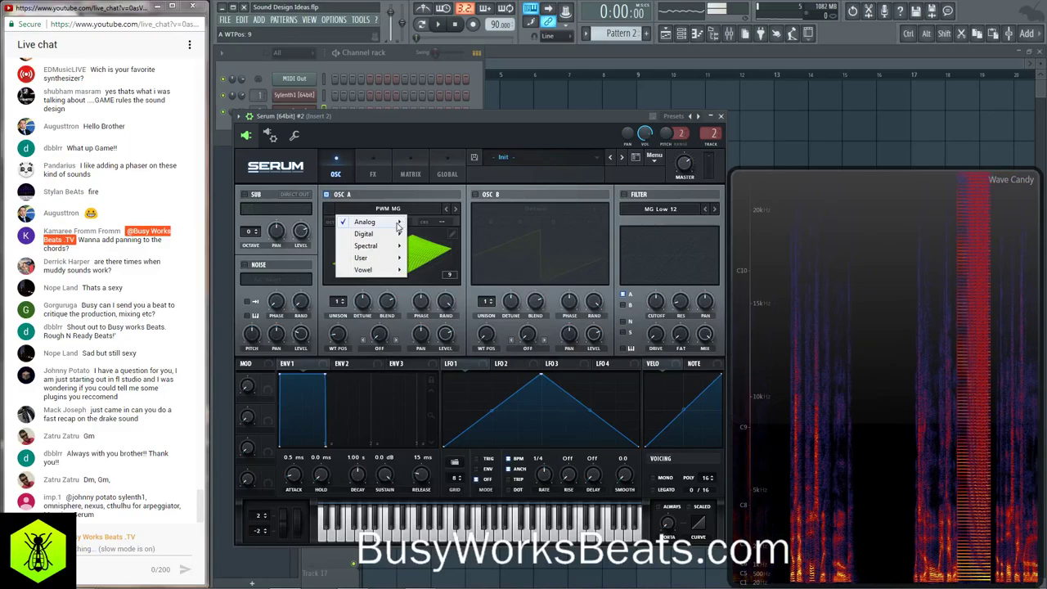
pyautogui.moveTo(367, 221)
pyautogui.click(430, 253)
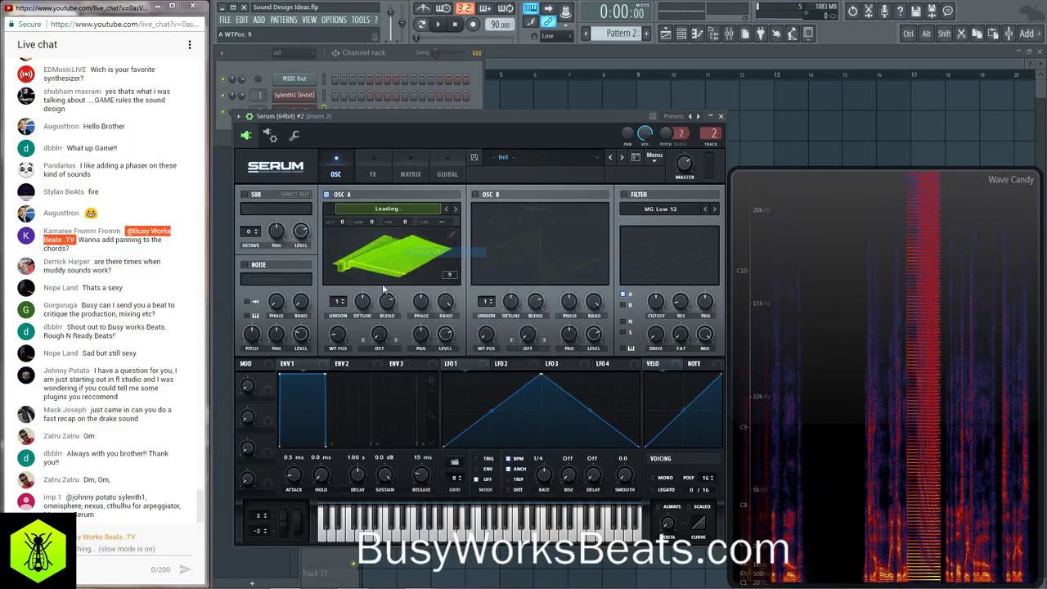
pyautogui.moveTo(338, 332); pyautogui.dragTo(339, 353)
pyautogui.click(370, 244)
pyautogui.moveTo(338, 336); pyautogui.dragTo(333, 303)
pyautogui.moveTo(327, 265); pyautogui.dragTo(316, 425)
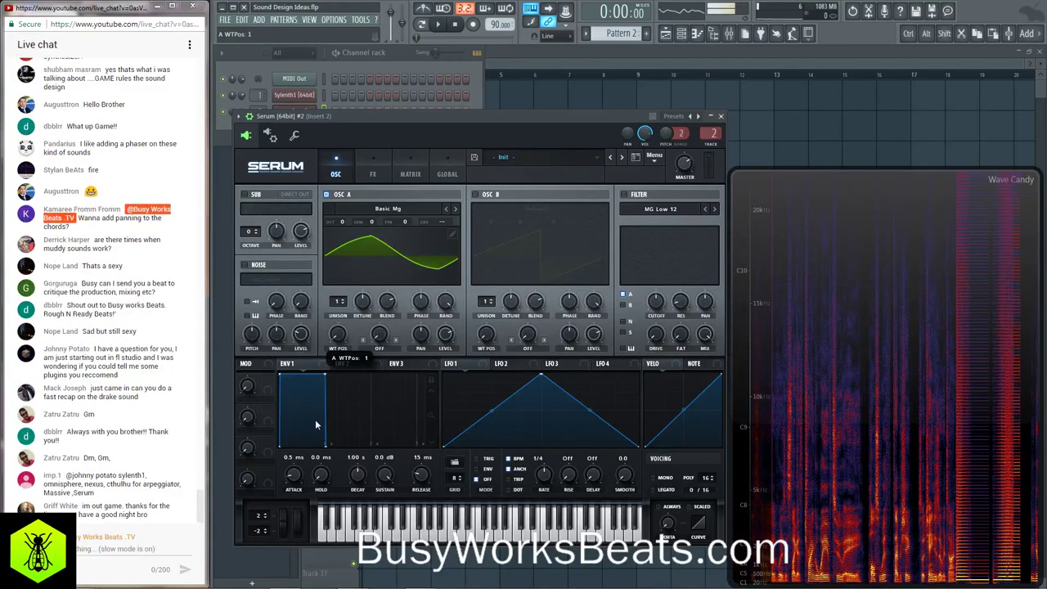
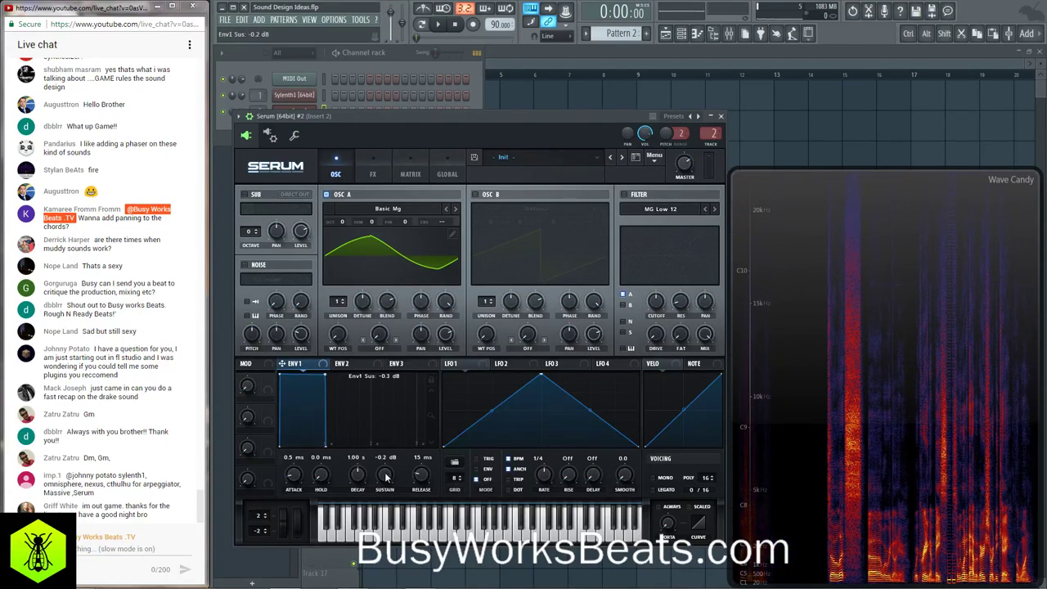
# - Lower Serum's envelope 1 sustain to -oo dB and set oscillator A's octave to -1, then return to the playlist
pyautogui.moveTo(387, 476); pyautogui.dragTo(336, 553)
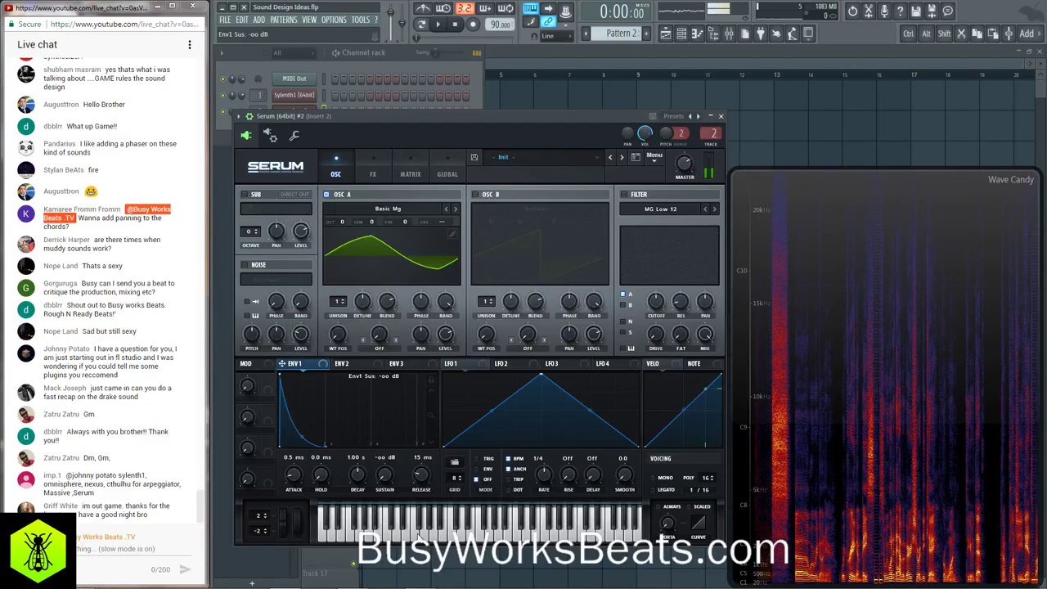
pyautogui.moveTo(343, 221); pyautogui.dragTo(343, 238)
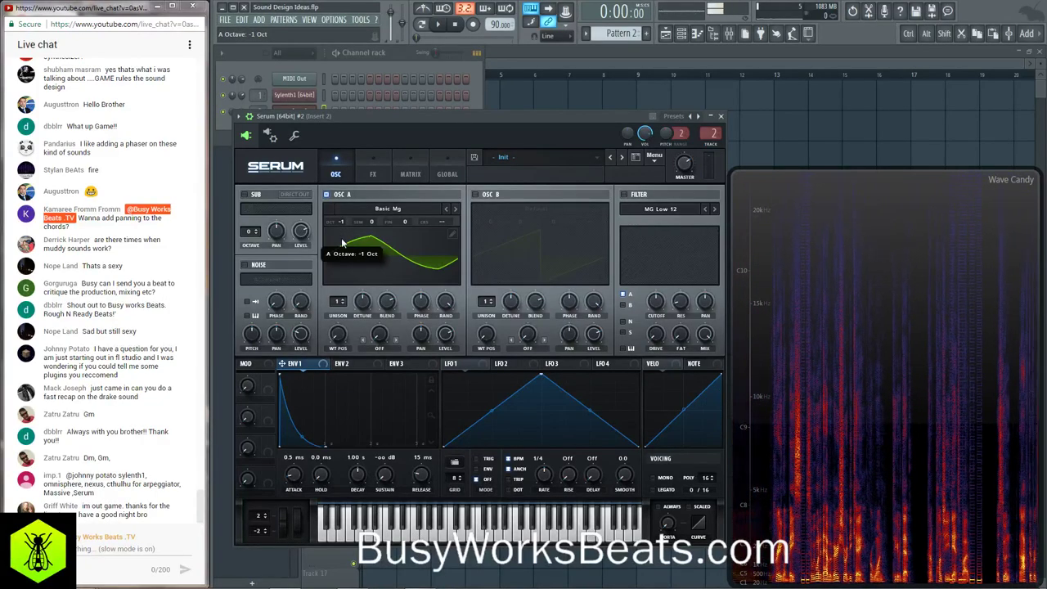
pyautogui.click(493, 101)
# - Open the Serum channel's piano roll for Pattern 2 and add two short D6 notes at the start of bar 1
pyautogui.click(384, 131)
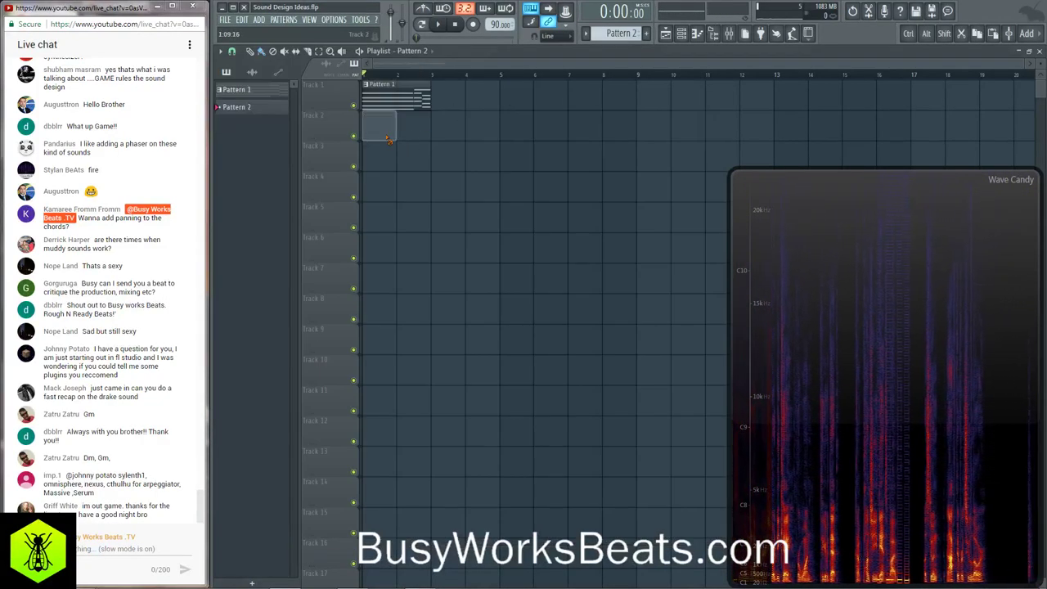
pyautogui.click(680, 37)
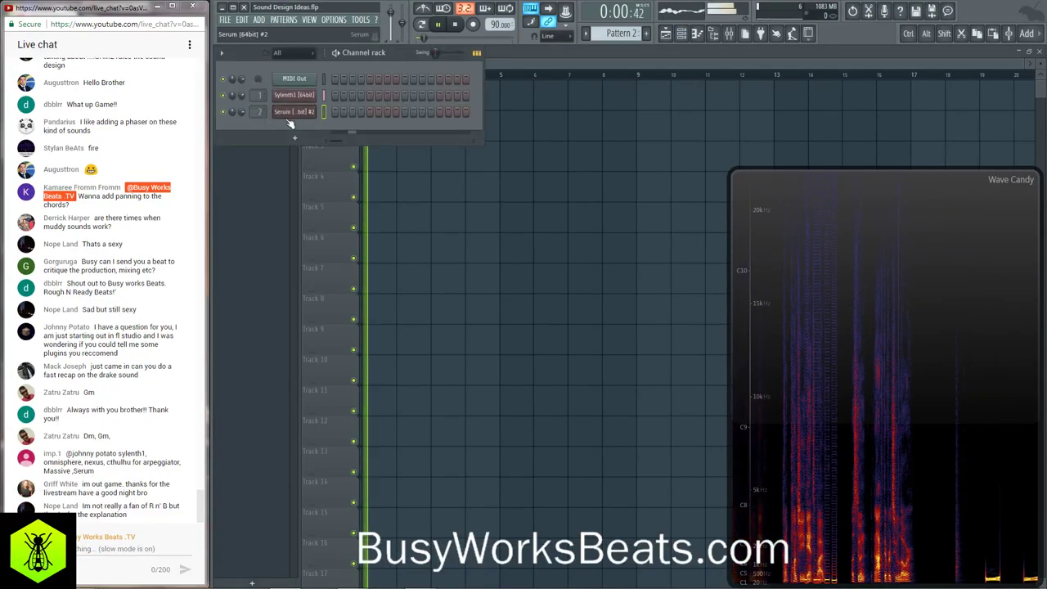
pyautogui.rightClick(315, 111)
pyautogui.click(340, 111)
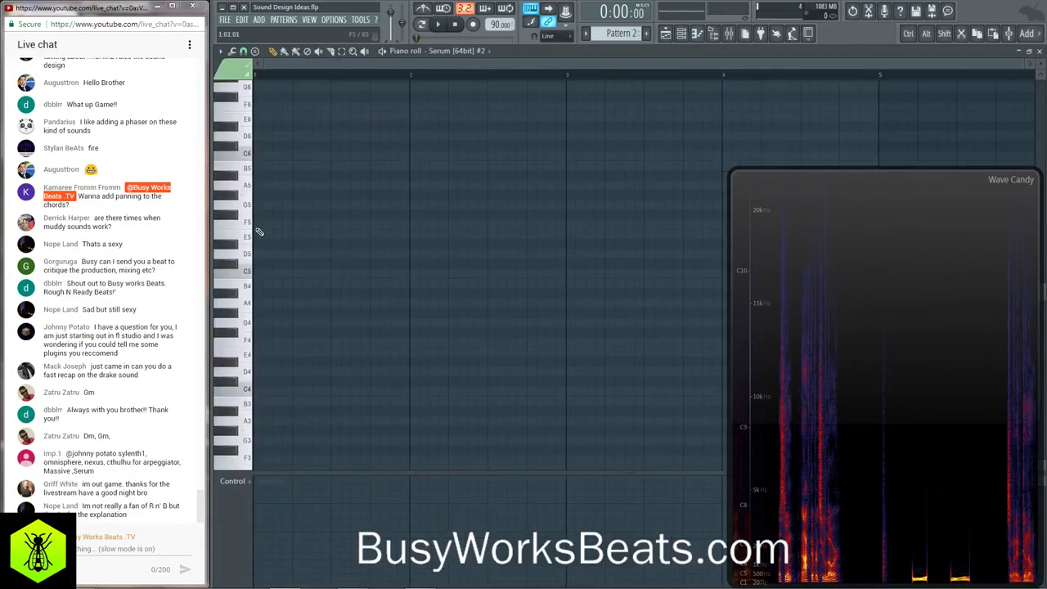
pyautogui.scroll(3, 244, 227)
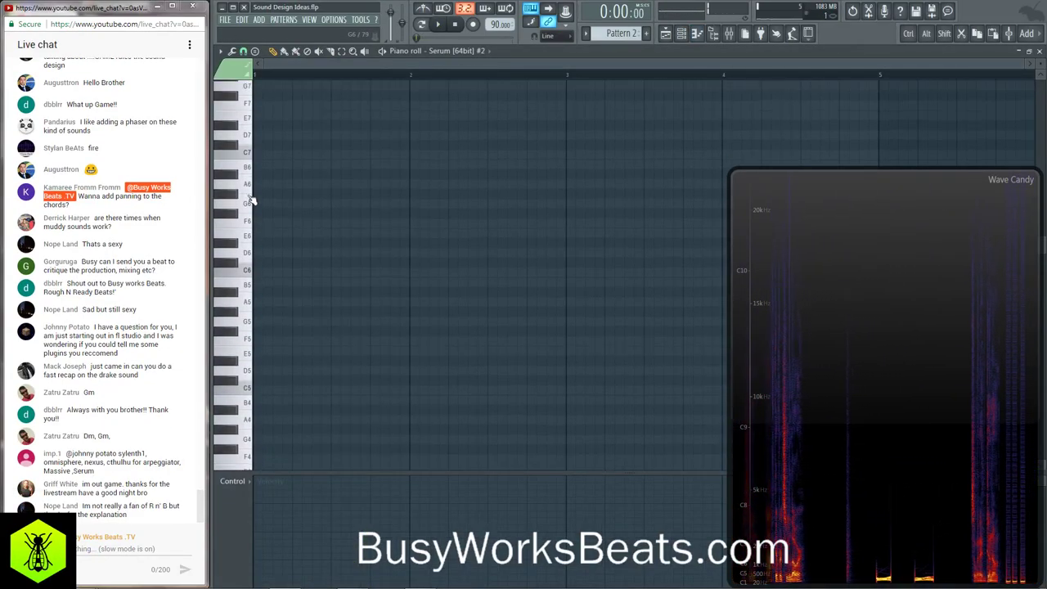
pyautogui.click(258, 254)
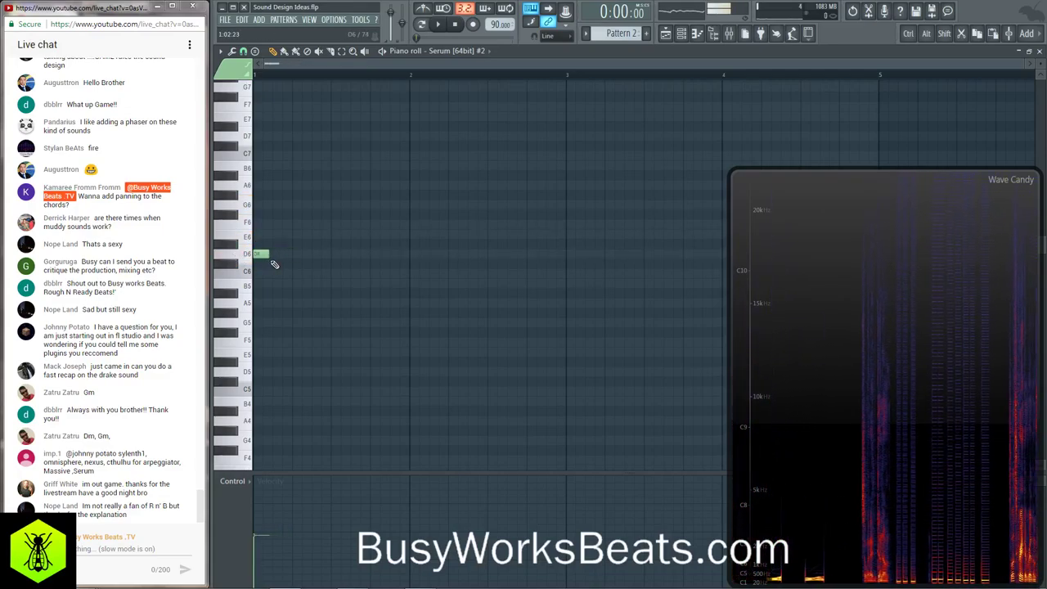
pyautogui.click(279, 254)
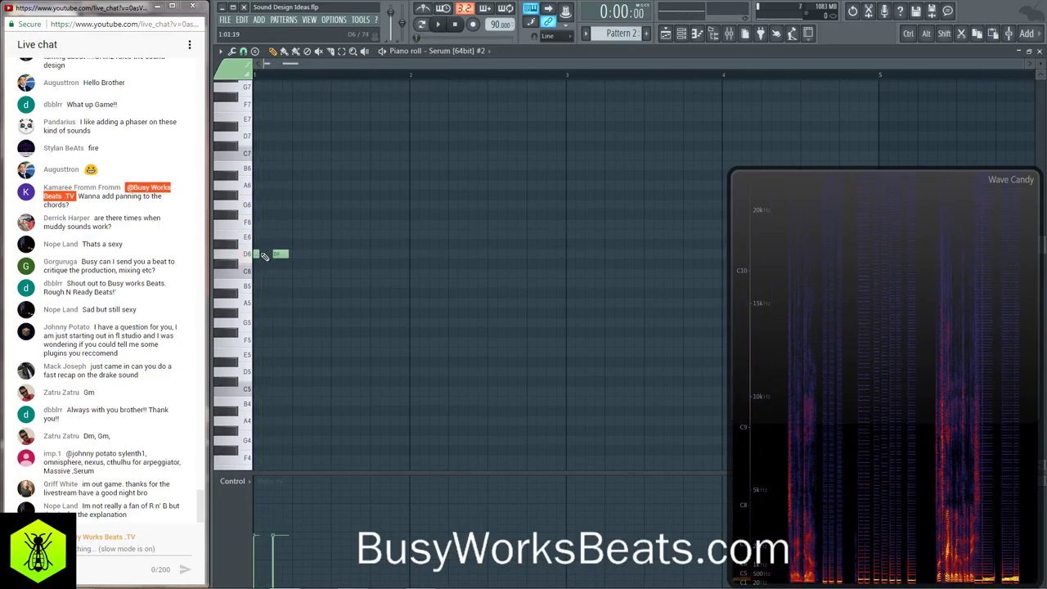
# - Tap in a project tempo of 118 BPM with the tempo tapper, then close it
pyautogui.rightClick(499, 24)
pyautogui.click(590, 79)
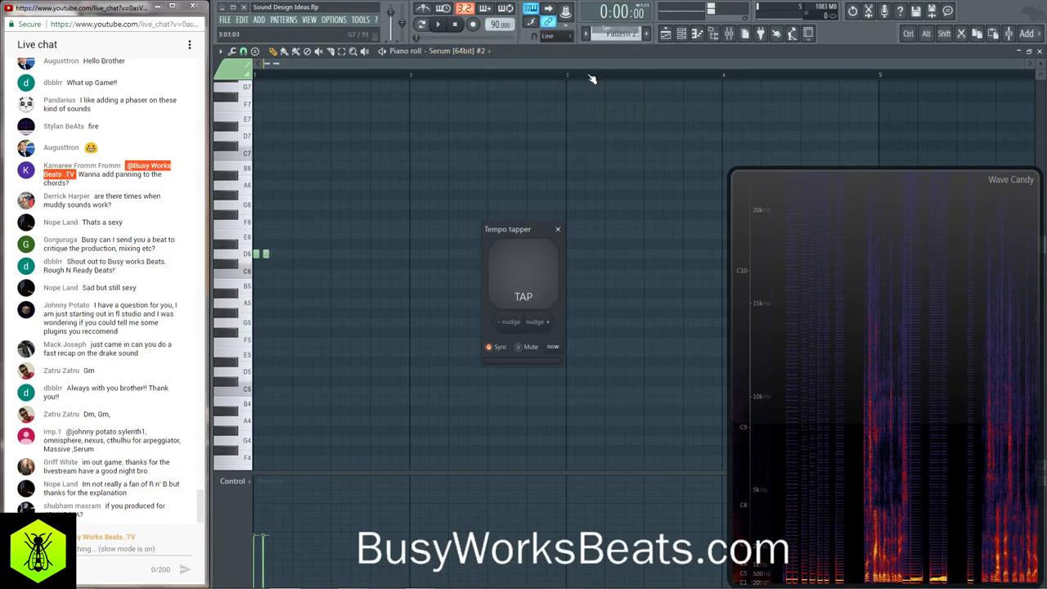
pyautogui.click(532, 276)
pyautogui.click(532, 276)
pyautogui.click(532, 277)
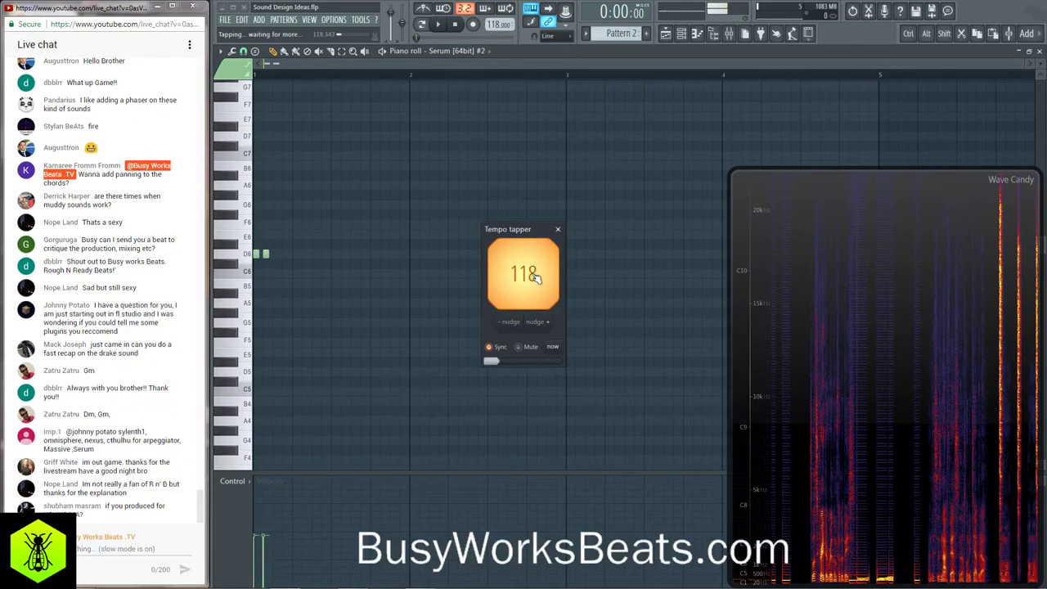
pyautogui.click(557, 229)
# - Remove the second D6 note, try it slightly farther from the first, and put it back on the second sixteenth of bar 1 while auditioning
pyautogui.rightClick(261, 257)
pyautogui.click(260, 254)
pyautogui.press('space')
pyautogui.press('space')
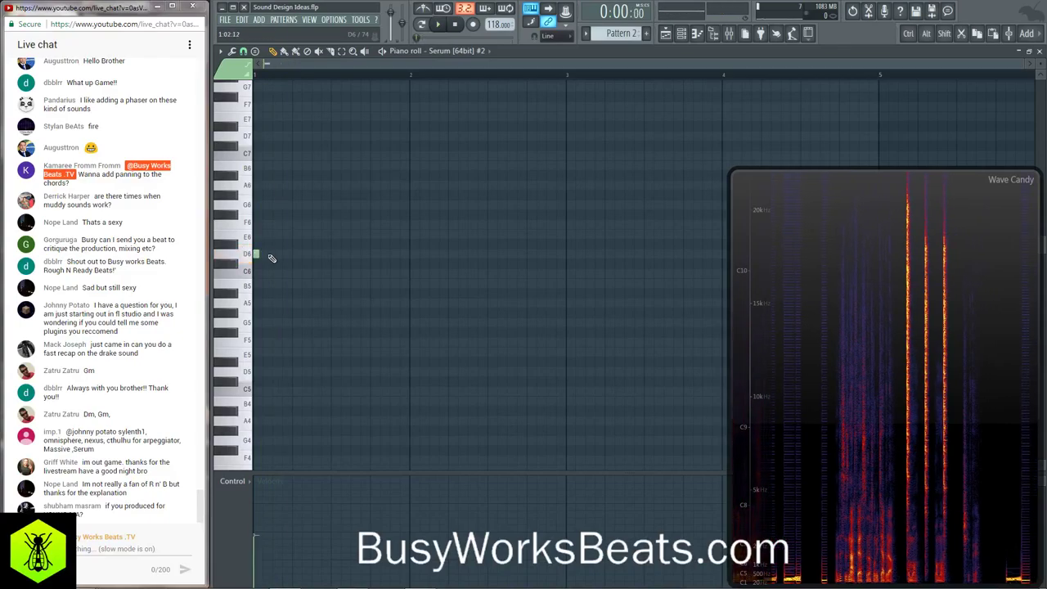
pyautogui.press('space')
pyautogui.press('space')
pyautogui.click(271, 254)
pyautogui.rightClick(271, 253)
pyautogui.press('space')
pyautogui.click(266, 253)
pyautogui.press('space')
pyautogui.press('space')
# - Raise the velocity of both D6 notes to about 73% and play the pattern
pyautogui.press('space')
pyautogui.moveTo(271, 511); pyautogui.dragTo(259, 508)
pyautogui.press('space')
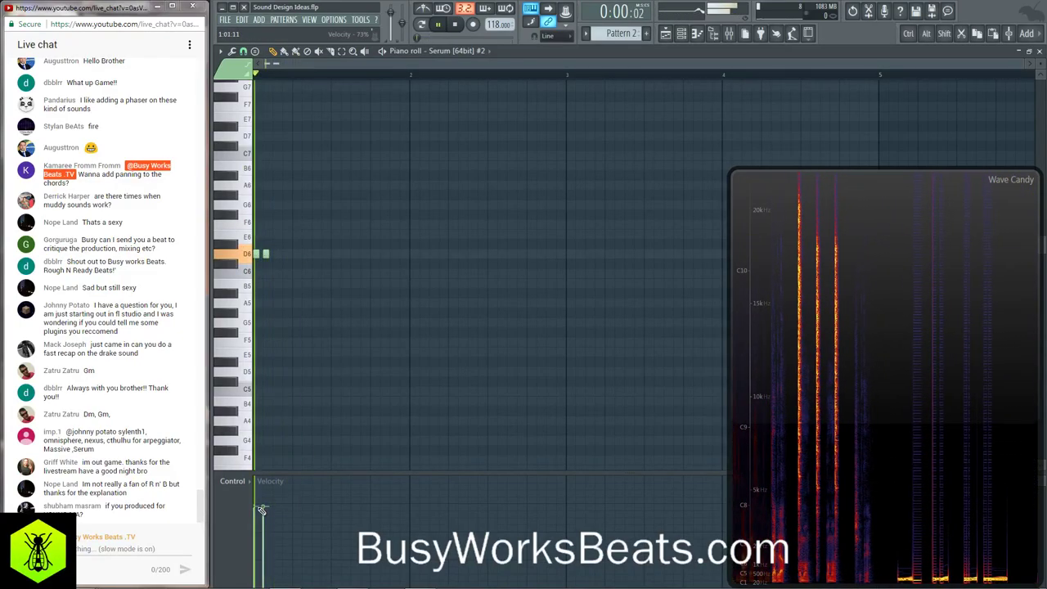
# - Add another pair of short D6 notes on the seventh and eighth sixteenths of bar 1 and audition the pattern
pyautogui.click(315, 254)
pyautogui.click(324, 253)
pyautogui.press('space')
pyautogui.press('F6')
pyautogui.press('space')
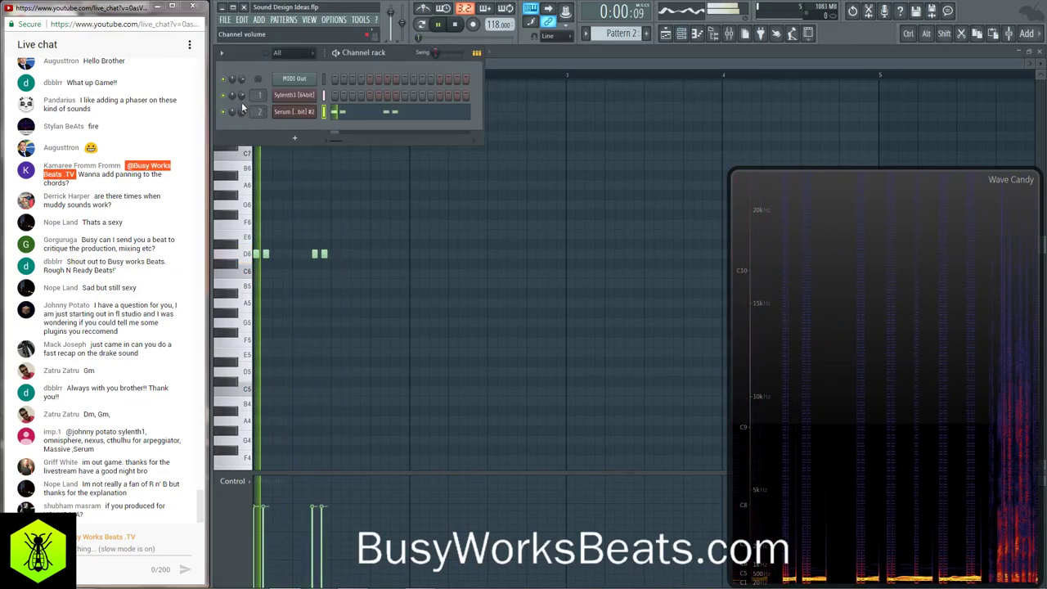
pyautogui.press('F6')
# - Set the project tempo to 119 BPM and play the pattern to check it
pyautogui.press('space')
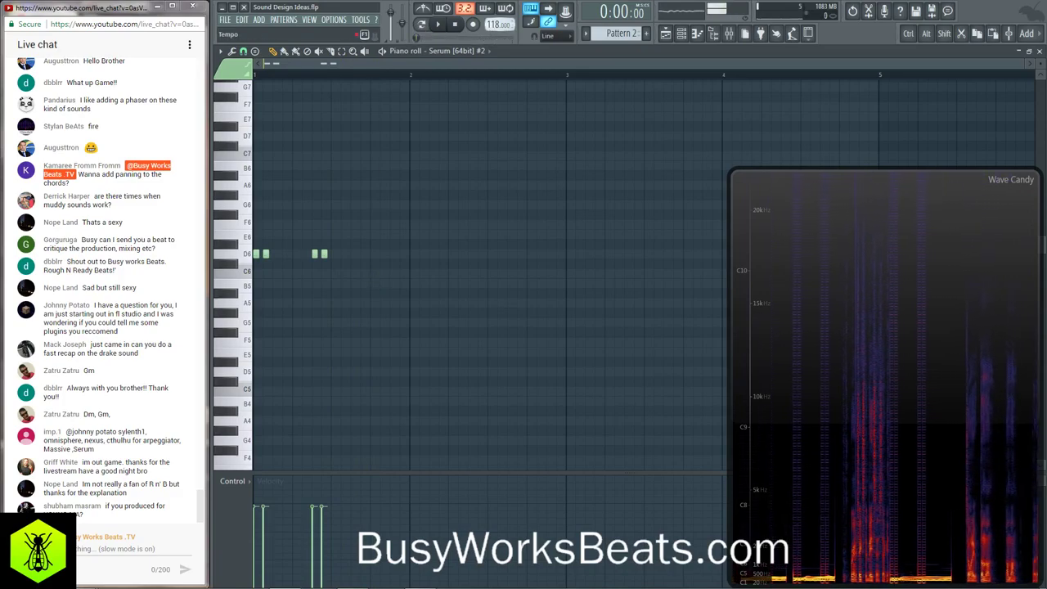
pyautogui.press('space')
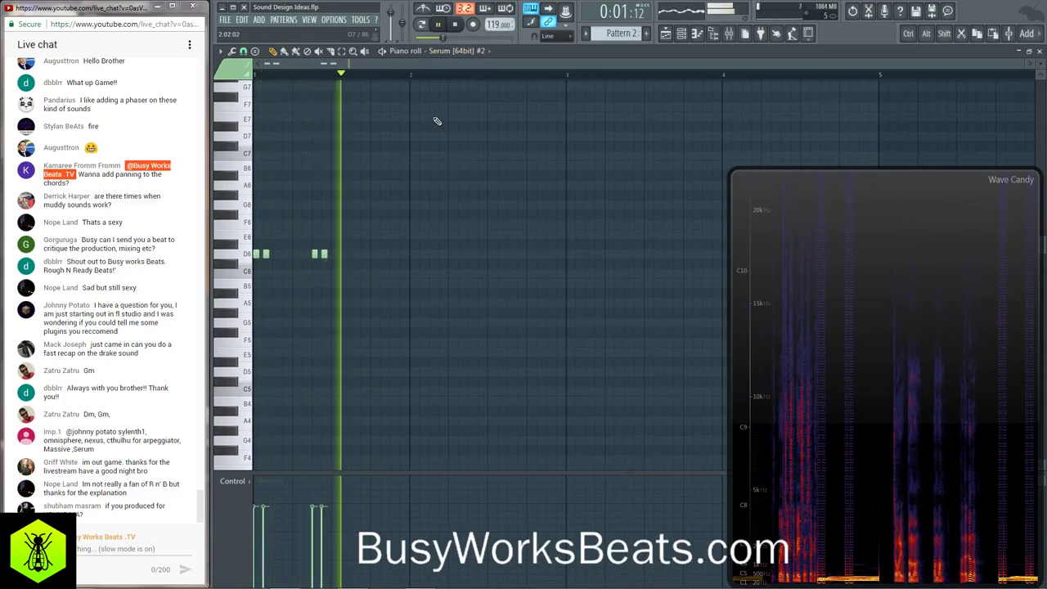
pyautogui.press('space')
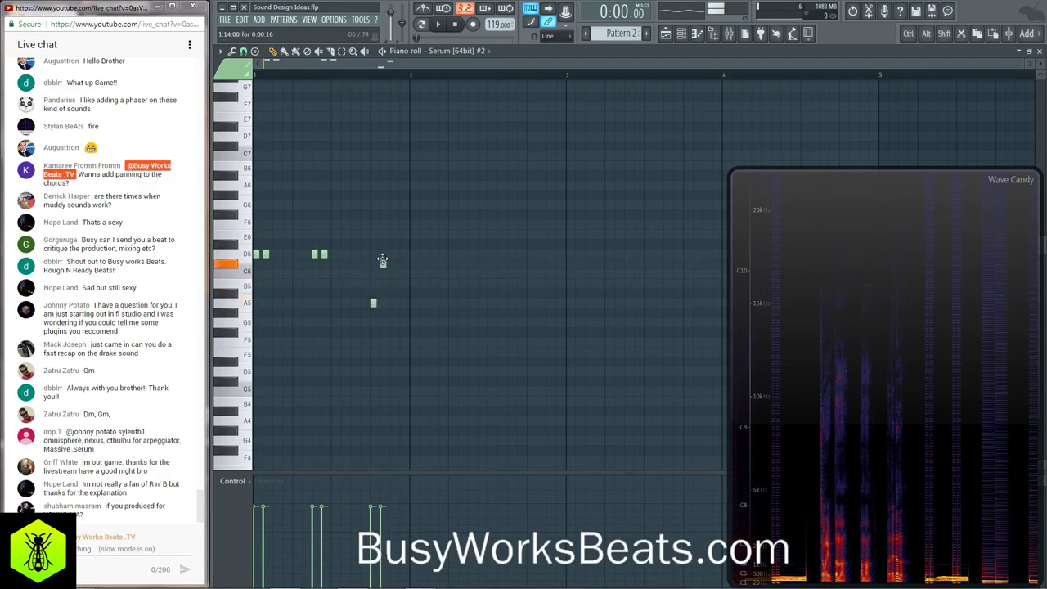
# - Fill the end of bar 1 with a run of short A5, E6, A6 and A5 notes, then play it back
pyautogui.moveTo(389, 191); pyautogui.dragTo(394, 186)
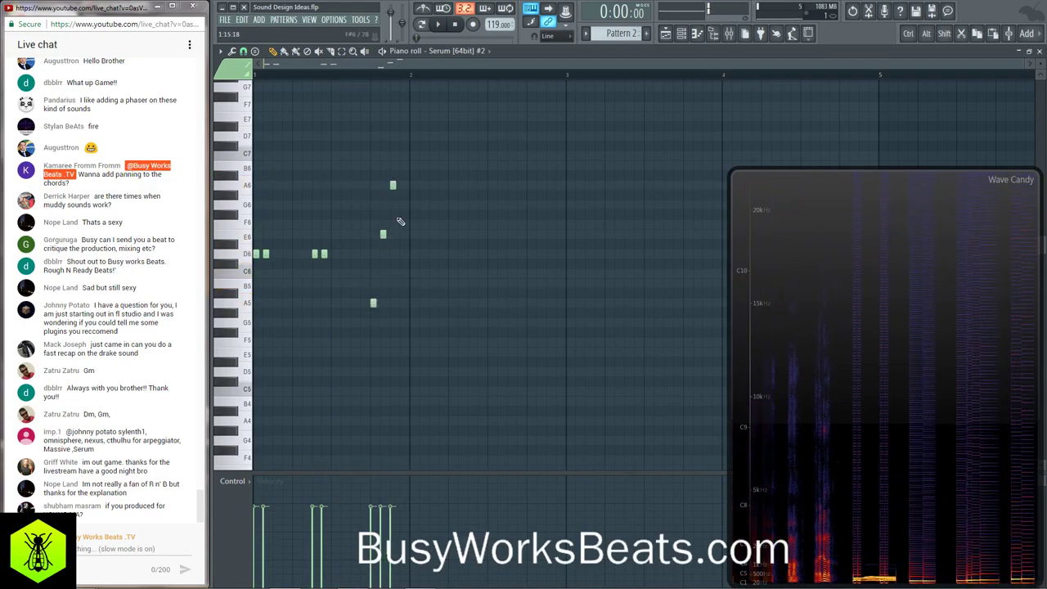
pyautogui.click(403, 301)
pyautogui.press('space')
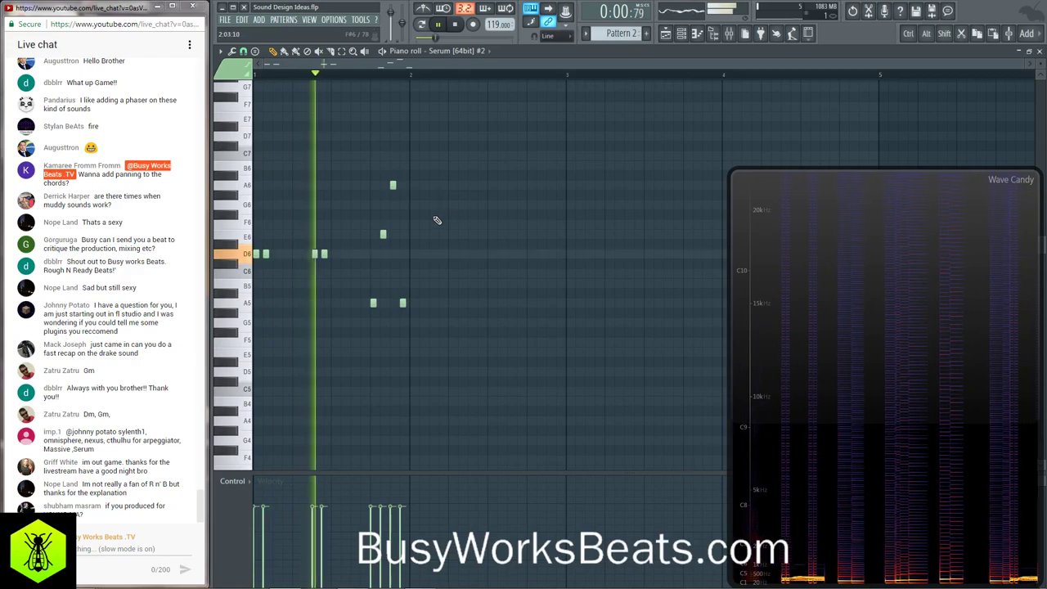
pyautogui.press('space')
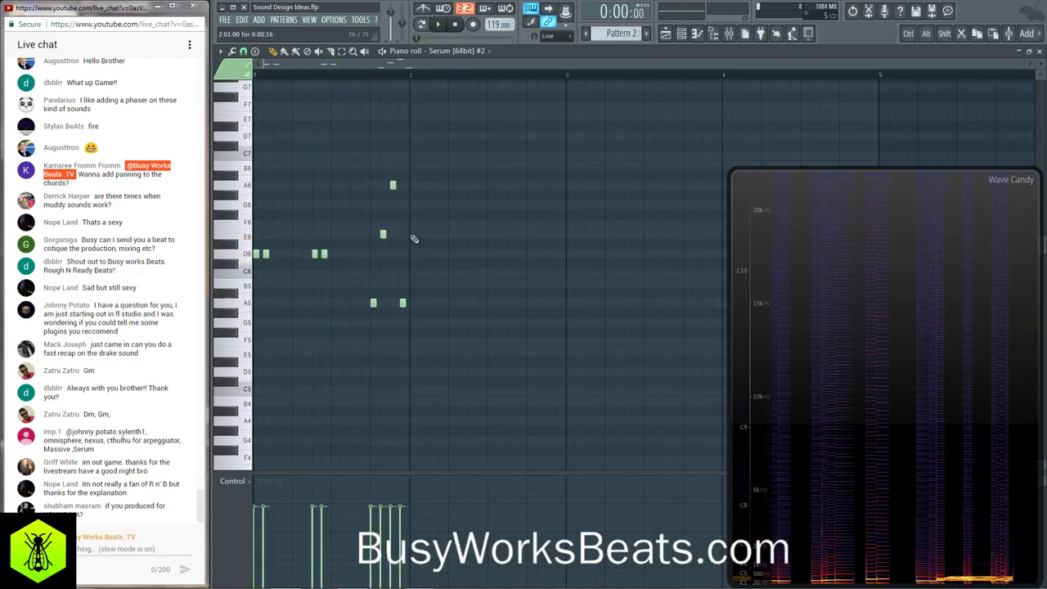
# - Add two short E6 notes at the start of bar 2 and three pairs of D6 notes across the rest of the bar
pyautogui.click(413, 236)
pyautogui.click(470, 255)
pyautogui.click(480, 255)
pyautogui.press('space')
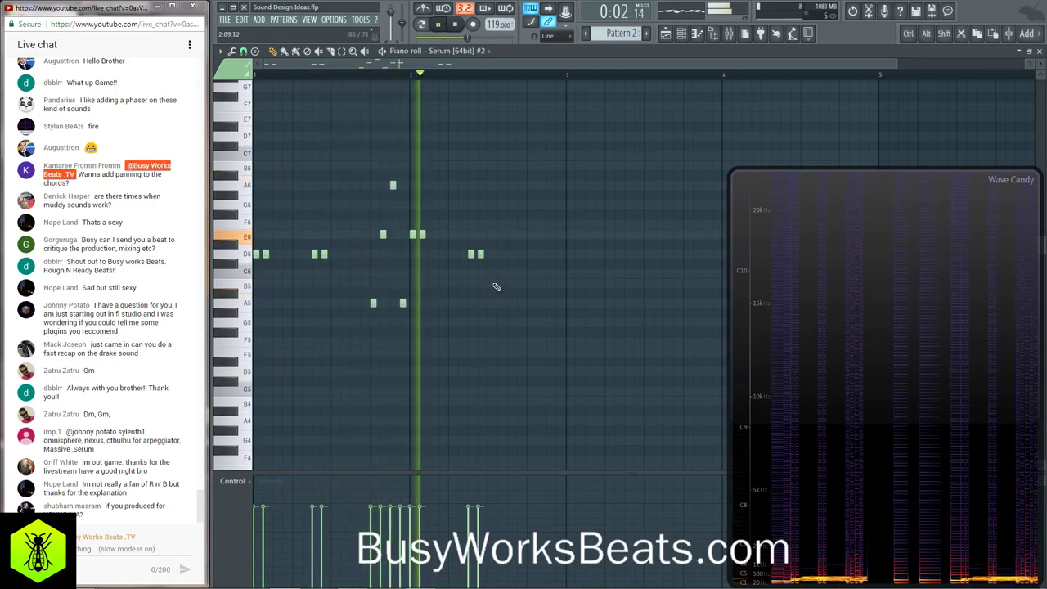
pyautogui.click(510, 254)
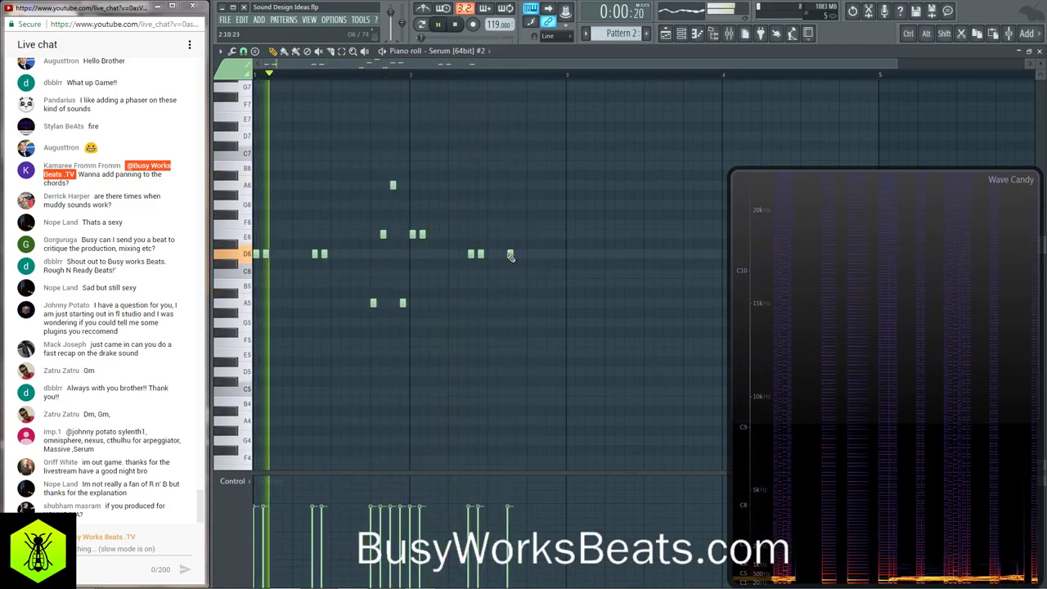
pyautogui.click(519, 254)
pyautogui.click(539, 254)
pyautogui.click(548, 255)
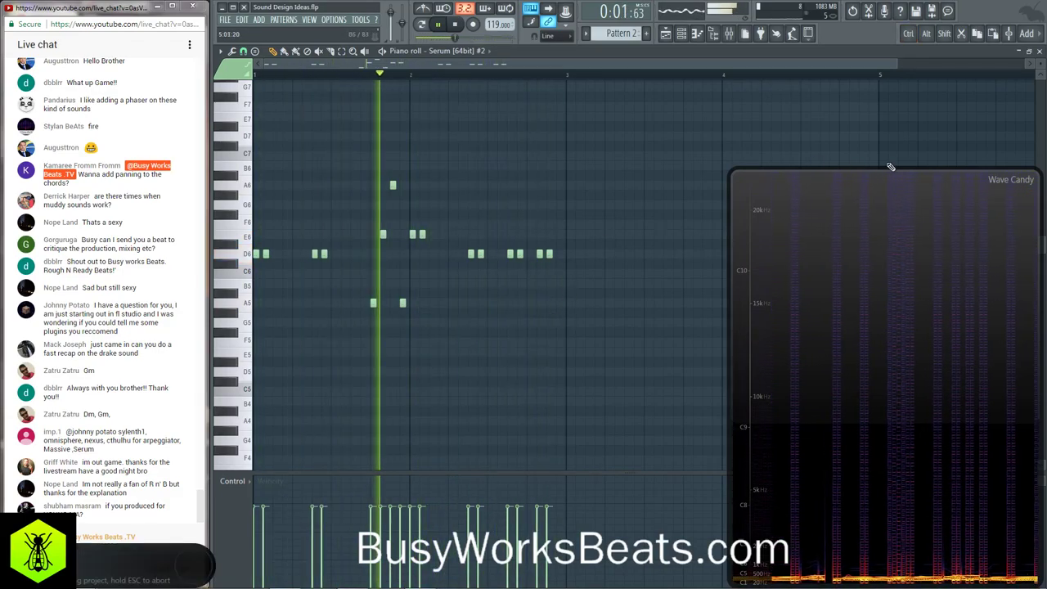
# - Open the Serum channel's plugin, set its master volume to 93%, and enable the MG Low 12 filter with an adjusted cutoff
pyautogui.click(1039, 52)
pyautogui.click(304, 112)
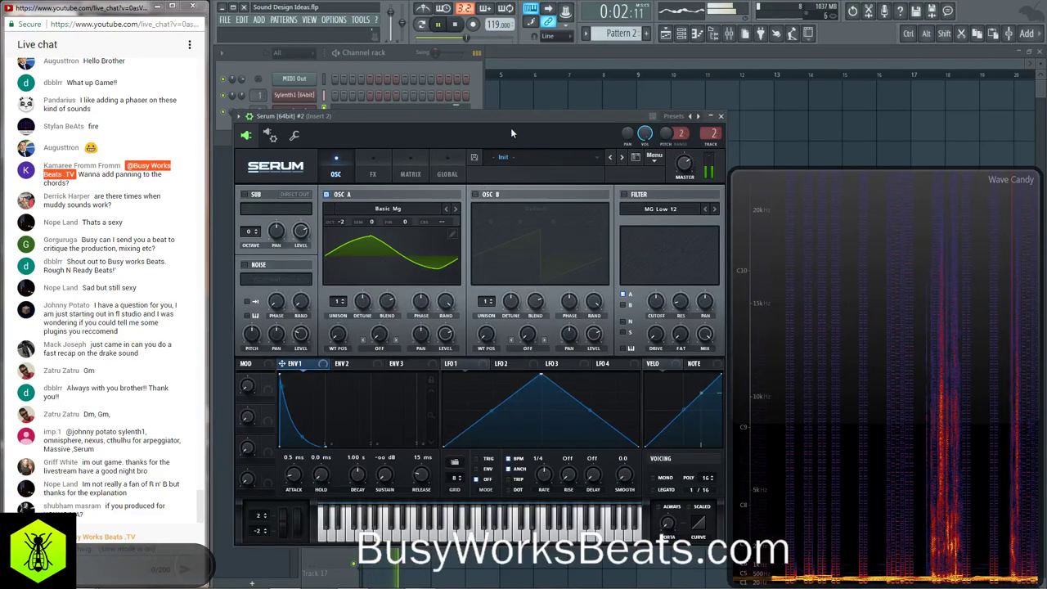
pyautogui.moveTo(511, 128); pyautogui.dragTo(518, 118)
pyautogui.moveTo(697, 150); pyautogui.dragTo(698, 135)
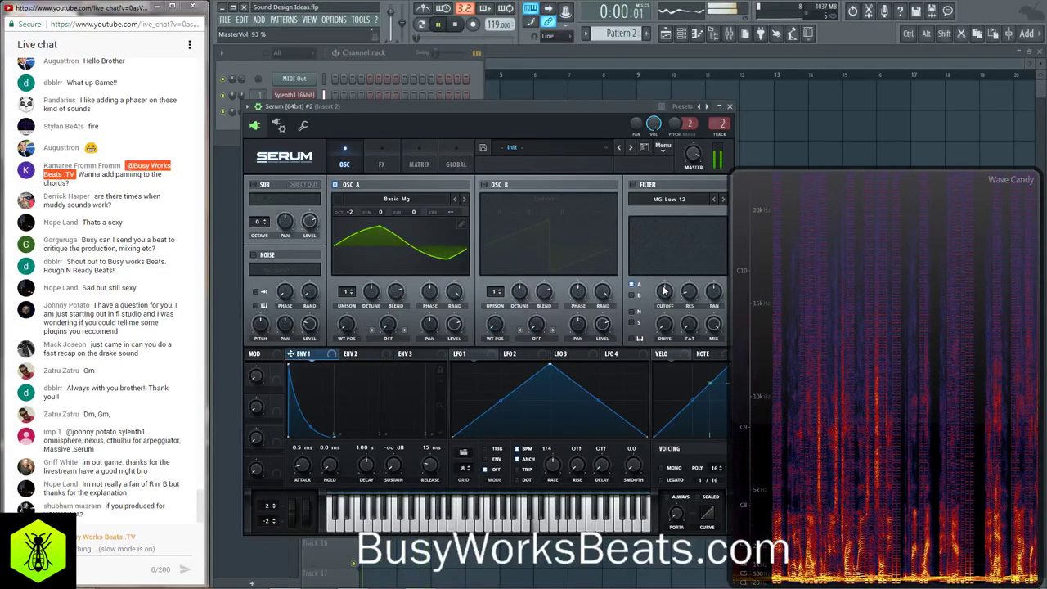
pyautogui.click(632, 185)
pyautogui.moveTo(665, 291); pyautogui.dragTo(659, 267)
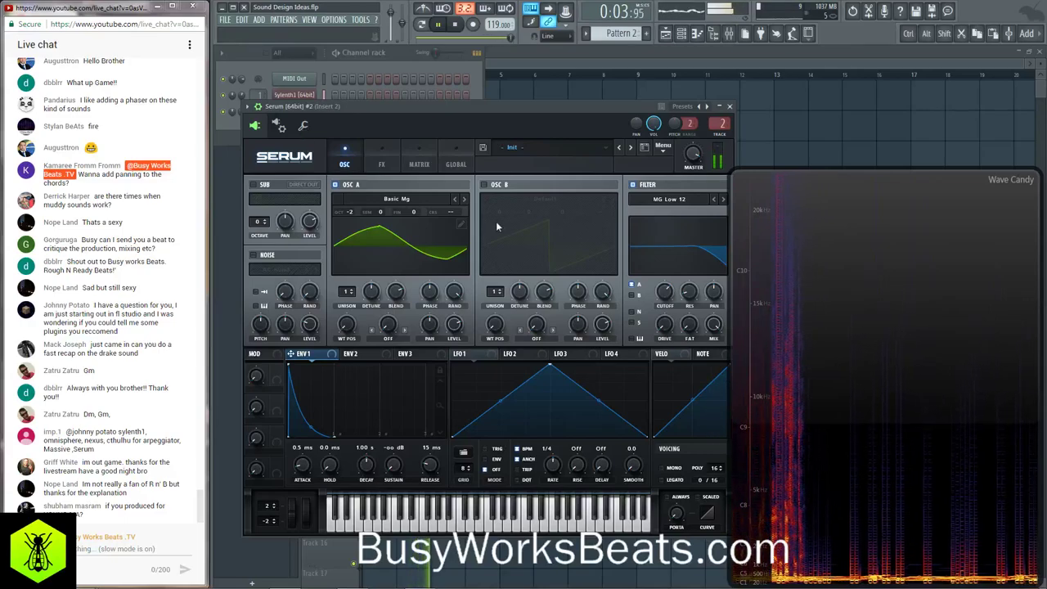
# - Enable Serum's oscillator B and load the analog Basic Shapes wavetable into it
pyautogui.click(483, 185)
pyautogui.press('space')
pyautogui.click(484, 185)
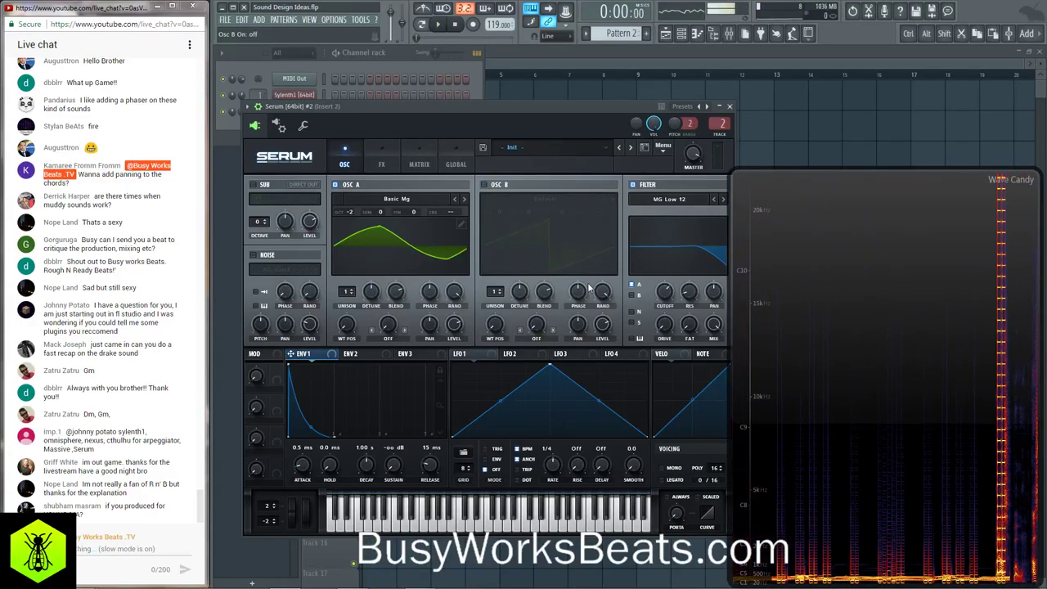
pyautogui.click(483, 184)
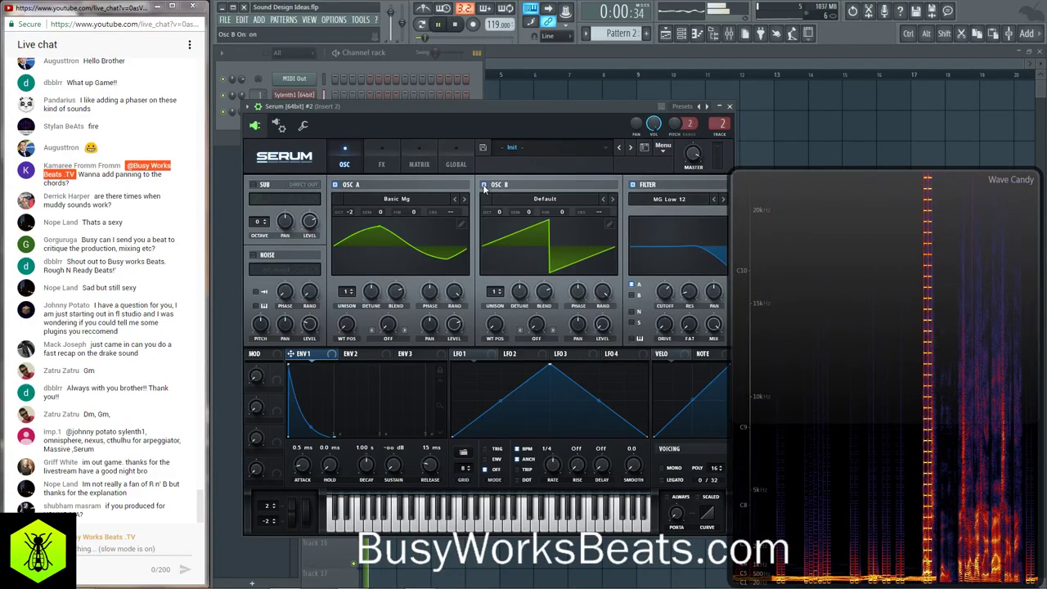
pyautogui.click(538, 200)
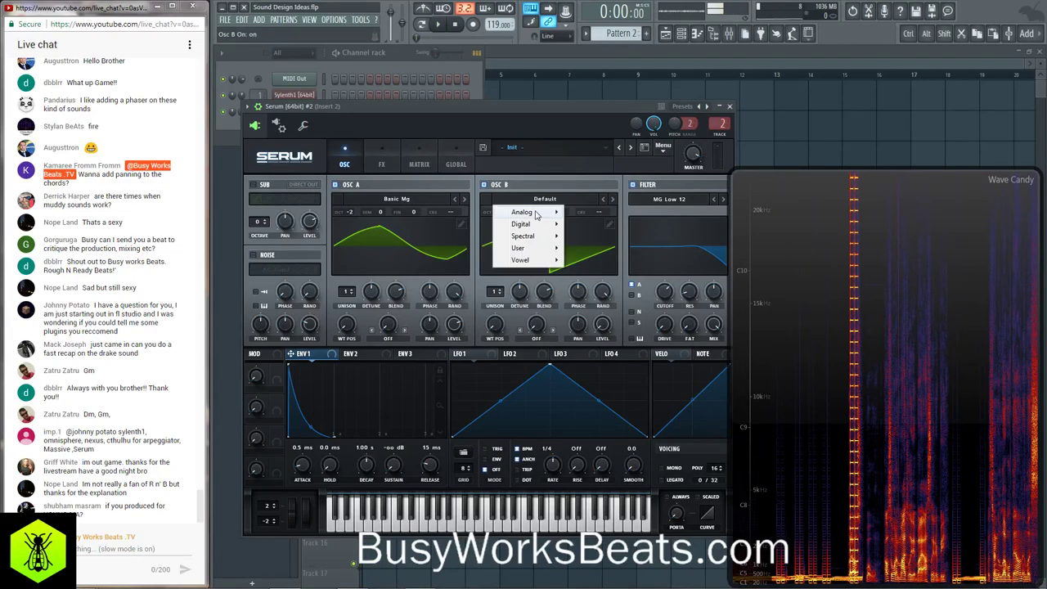
pyautogui.moveTo(548, 212)
pyautogui.click(602, 264)
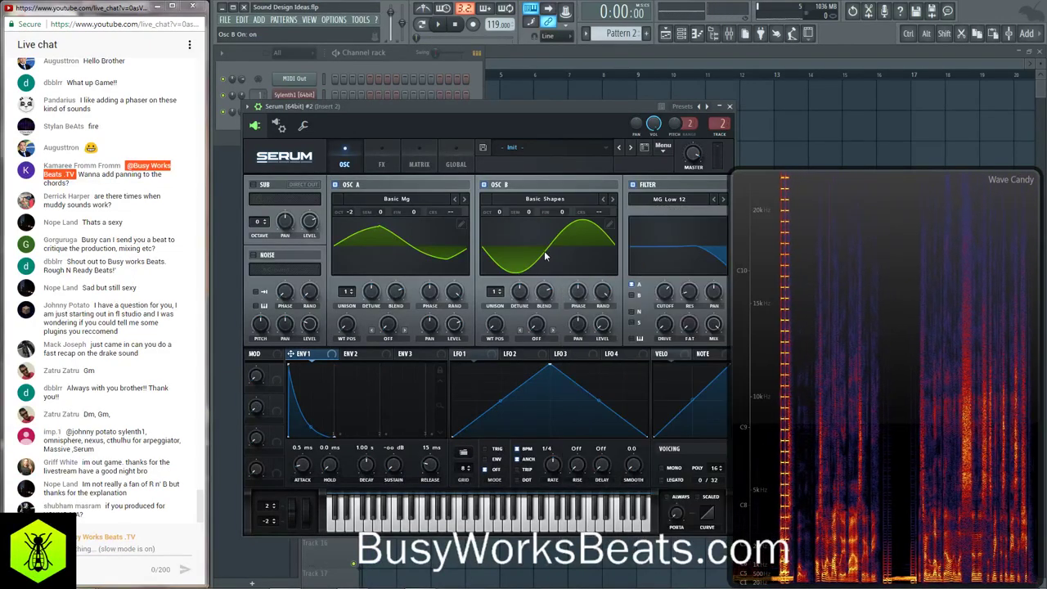
# - Set oscillator A's warp mode to FM (from B), raise its amount and audition the sound
pyautogui.click(389, 338)
pyautogui.click(411, 290)
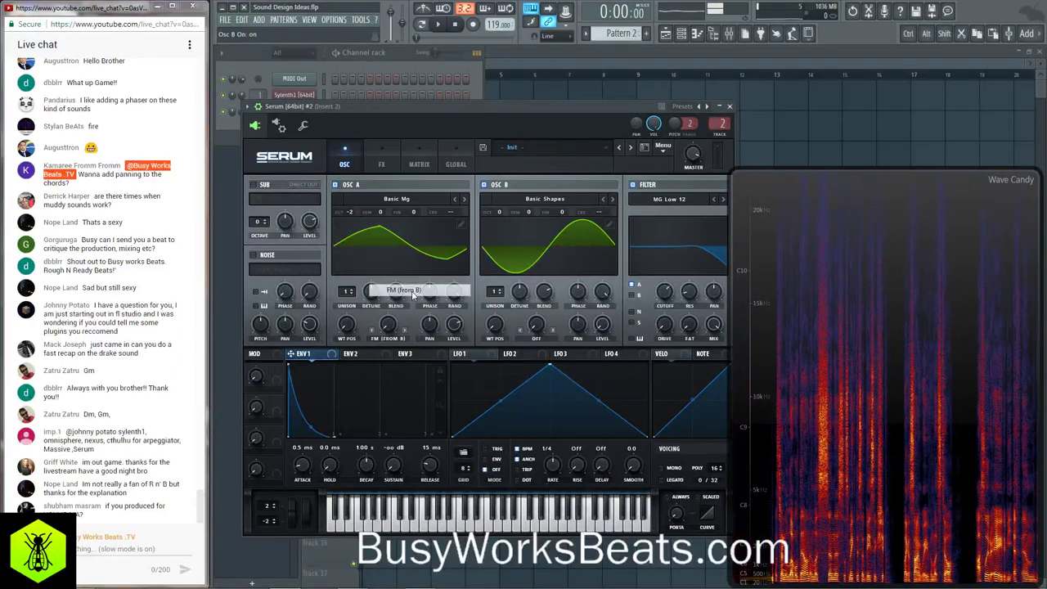
pyautogui.moveTo(388, 325); pyautogui.dragTo(386, 280)
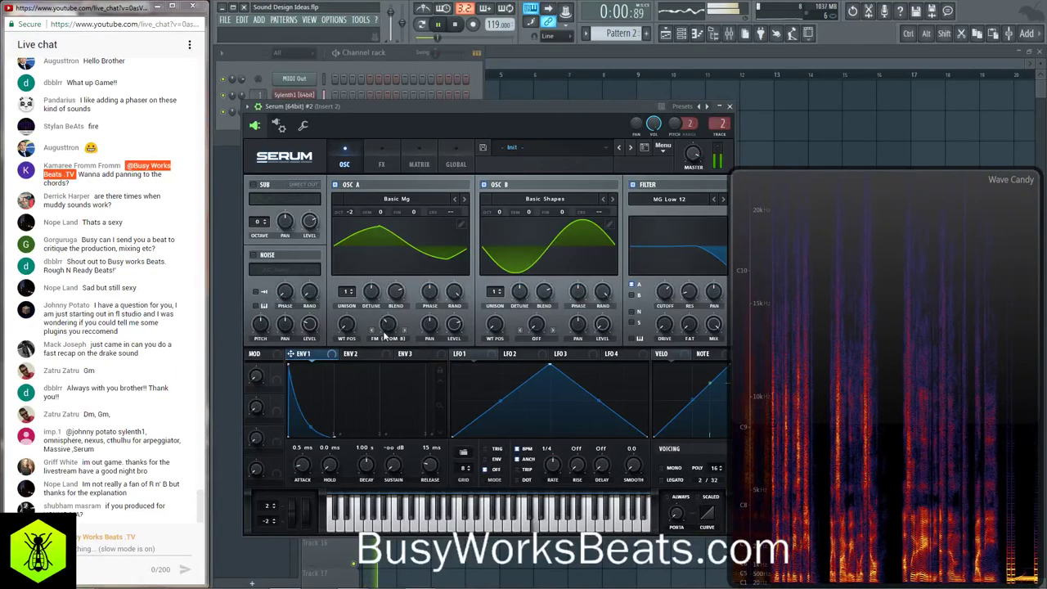
pyautogui.press('space')
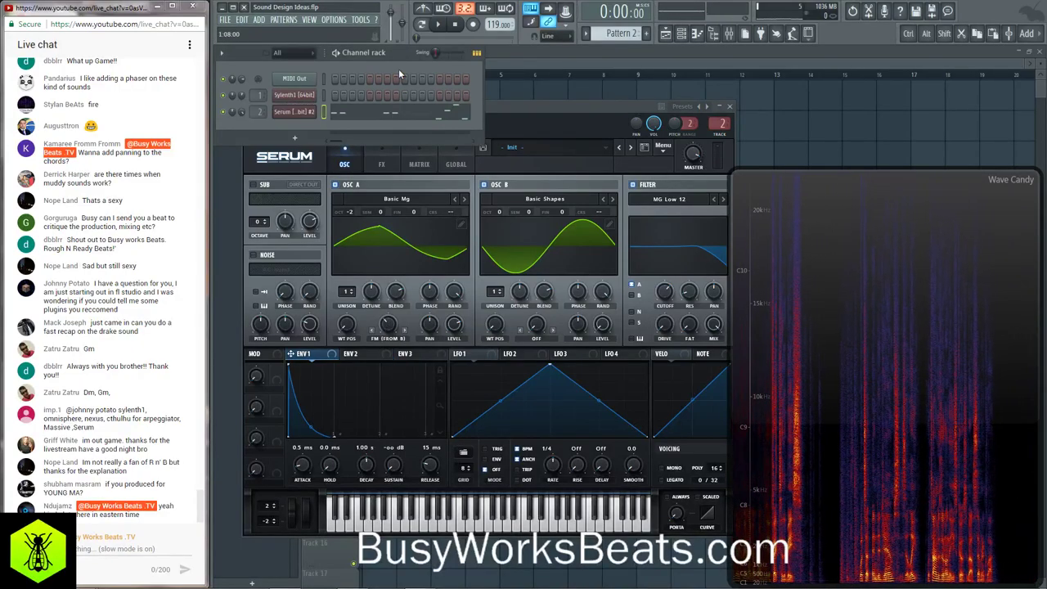
pyautogui.press('space')
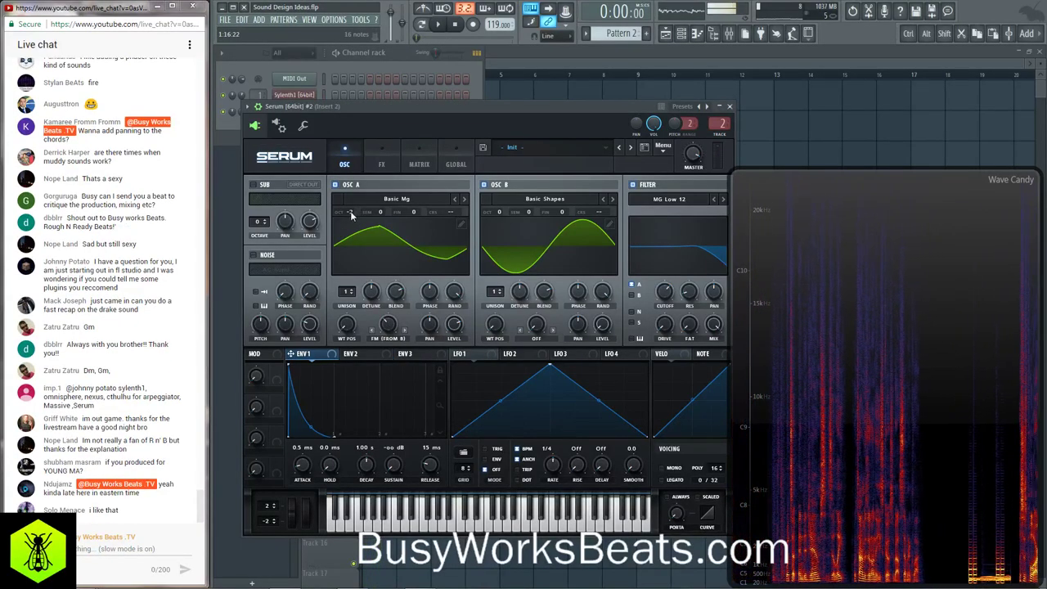
# - Open the Serum channel's piano roll, transpose all notes down two octaves and play the pattern
pyautogui.click(369, 53)
pyautogui.click(369, 115)
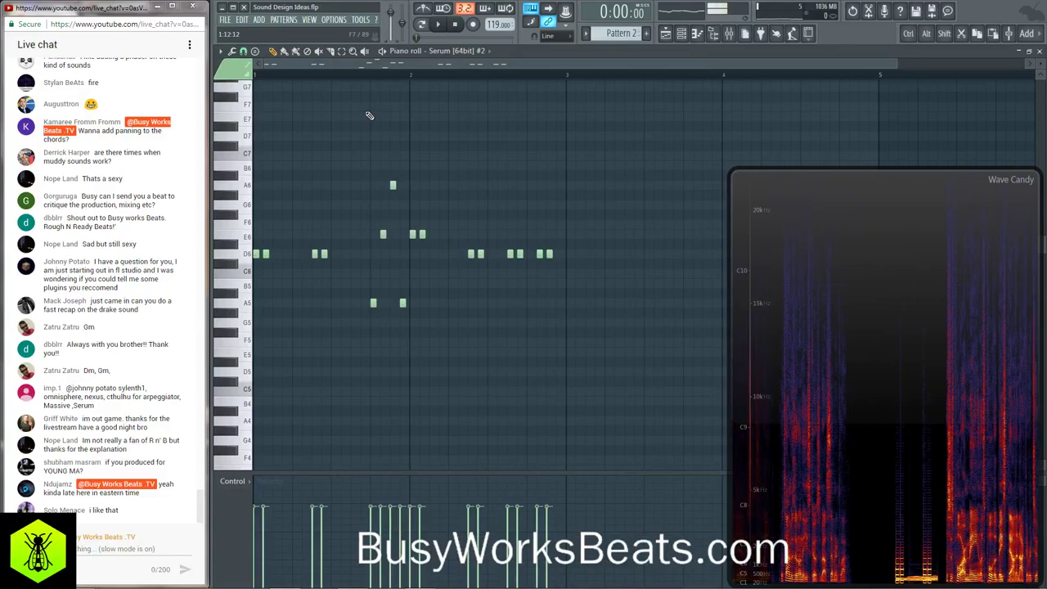
pyautogui.hotkey('ctrl', 'Down')
pyautogui.hotkey('ctrl', 'Down')
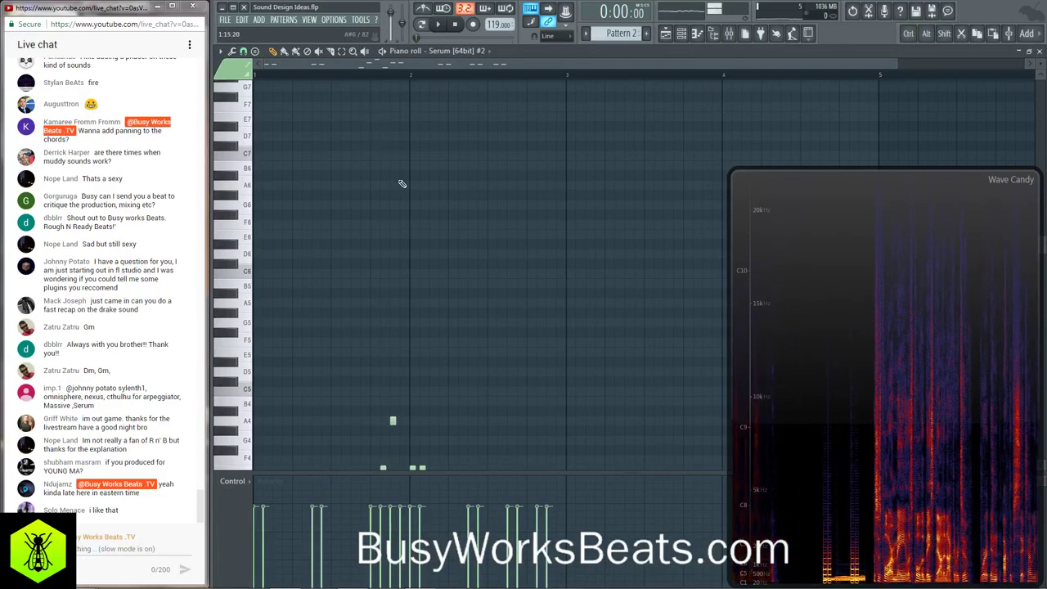
pyautogui.press('space')
# - Set Serum's oscillator A octave to -1 and wavetable position to 1, and the filter cutoff to 1821 Hz while auditioning
pyautogui.press('F6')
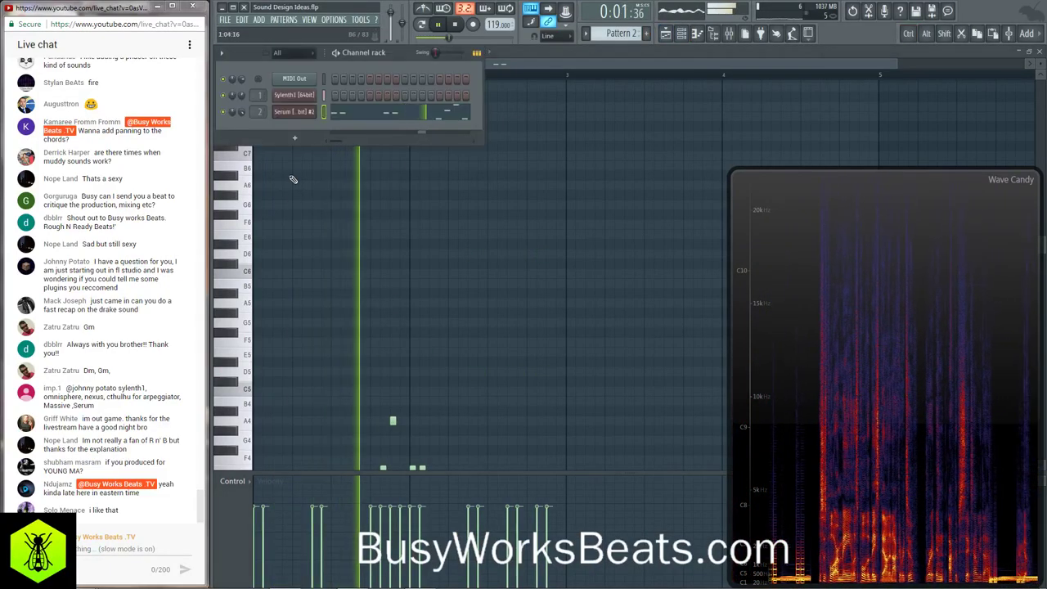
pyautogui.click(298, 114)
pyautogui.moveTo(350, 215)
pyautogui.mouseDown()
pyautogui.moveTo(359, 202)
pyautogui.moveTo(362, 217)
pyautogui.mouseUp()
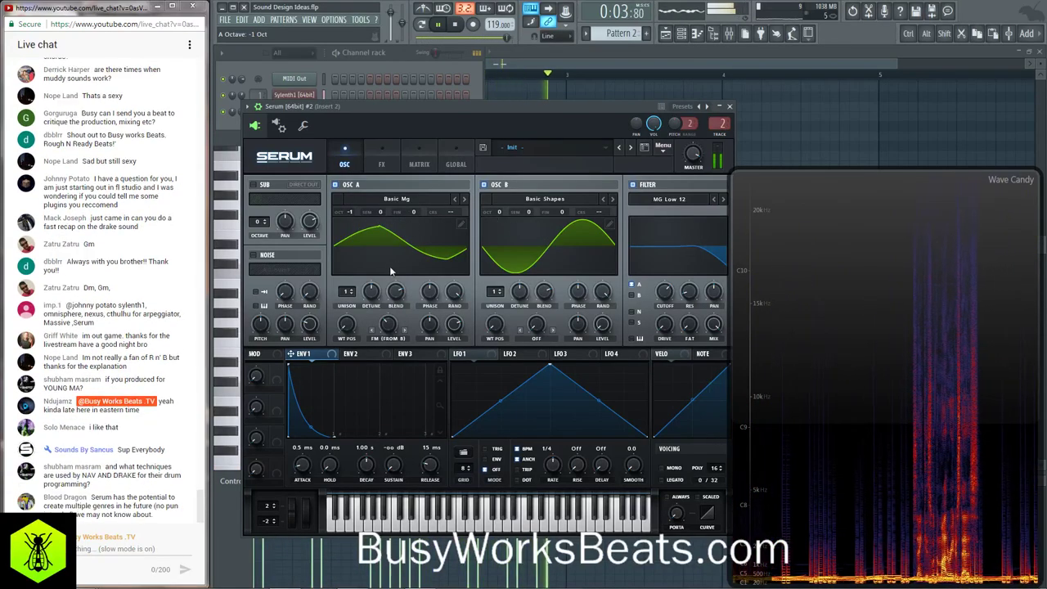
pyautogui.moveTo(346, 324)
pyautogui.mouseDown()
pyautogui.moveTo(348, 303)
pyautogui.moveTo(348, 324)
pyautogui.mouseUp()
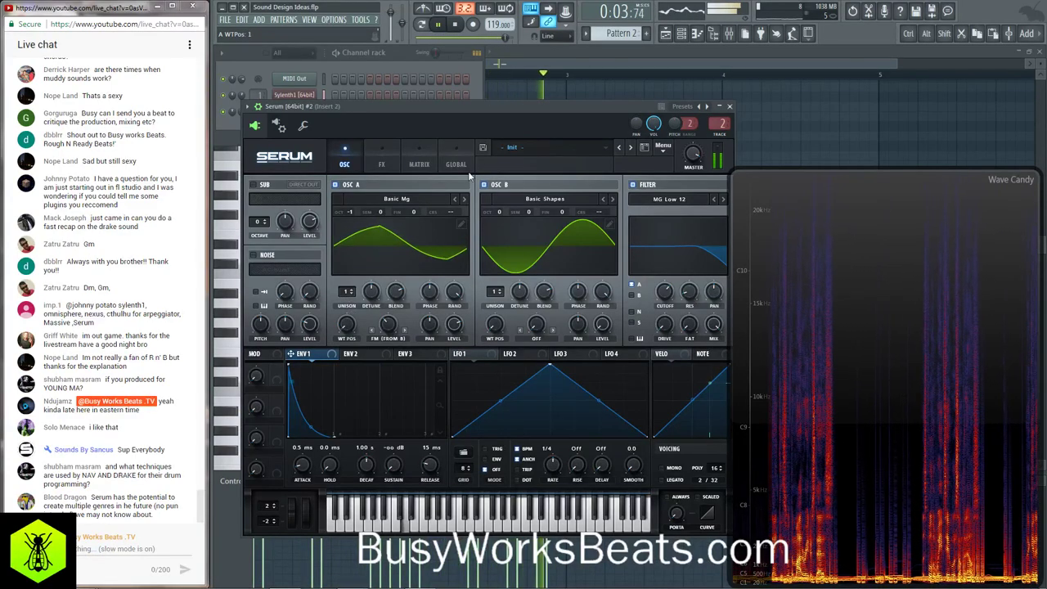
pyautogui.press('space')
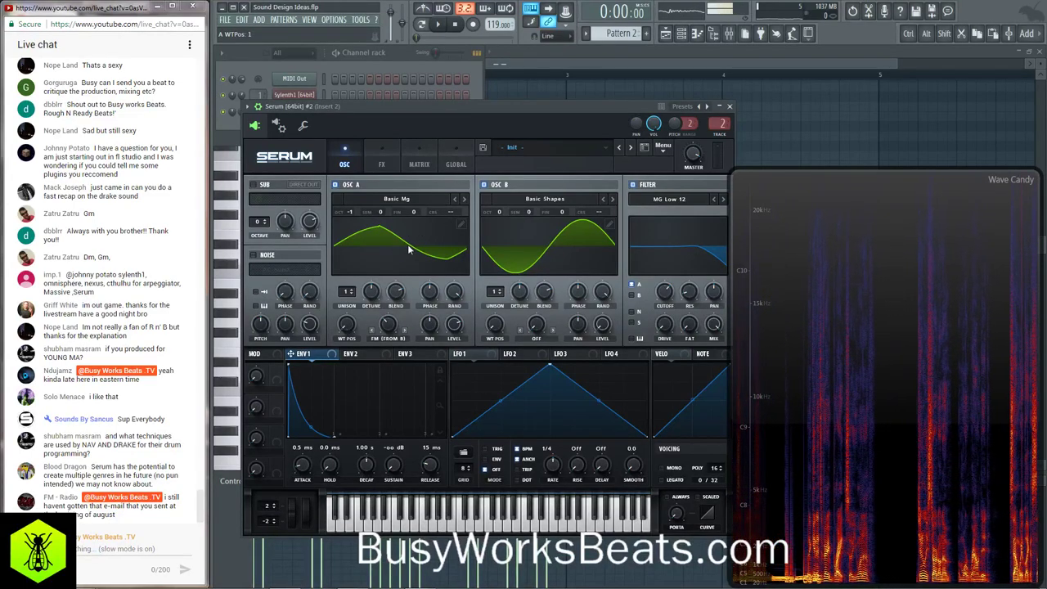
pyautogui.press('space')
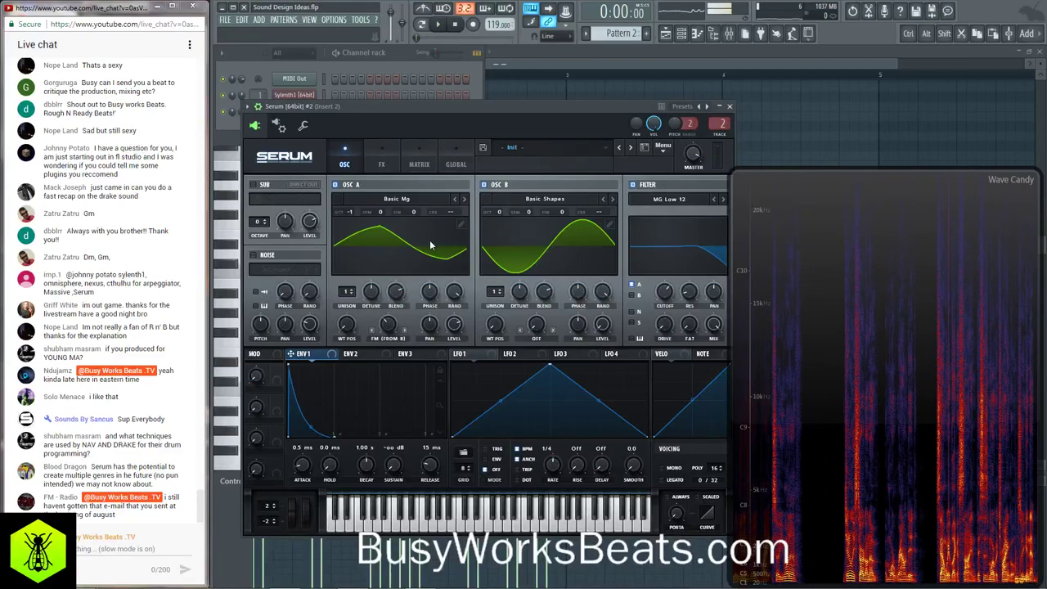
pyautogui.moveTo(661, 294)
pyautogui.mouseDown()
pyautogui.moveTo(680, 306)
pyautogui.moveTo(665, 289)
pyautogui.mouseUp()
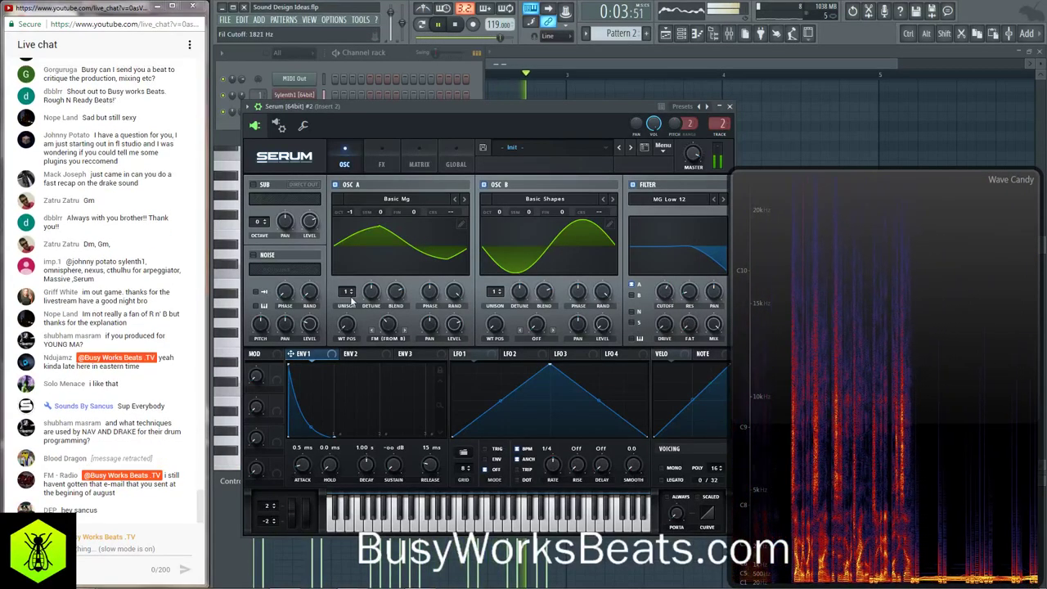
# - Give oscillator A 2 unison voices with a blend of 73 and a unison width of 34
pyautogui.moveTo(349, 291); pyautogui.dragTo(374, 303)
pyautogui.moveTo(396, 294); pyautogui.dragTo(390, 241)
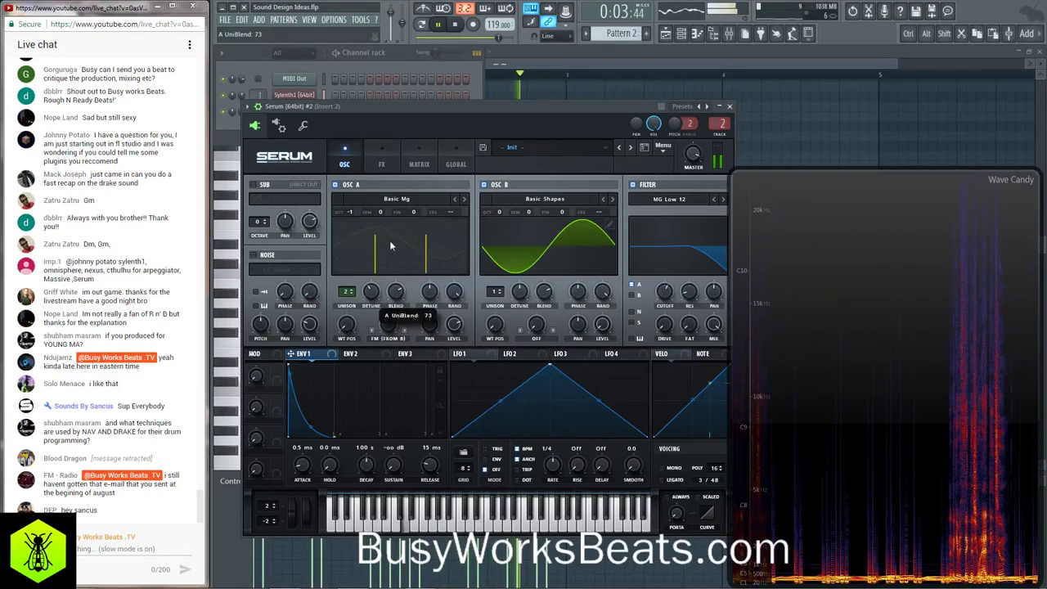
pyautogui.click(456, 164)
pyautogui.moveTo(328, 276); pyautogui.dragTo(326, 362)
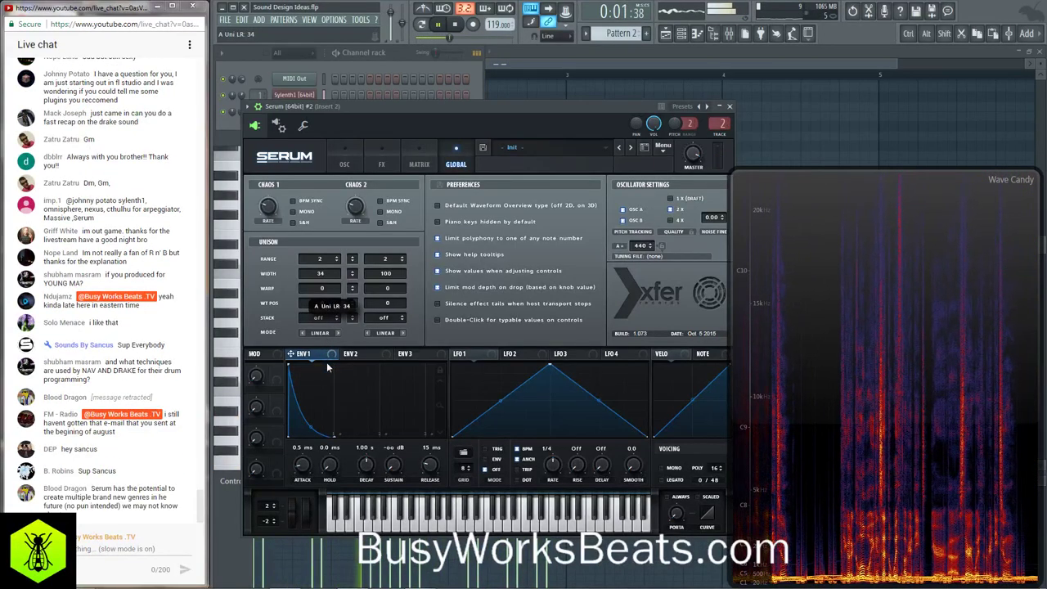
# - Increase oscillator A's unison to 4 voices and adjust its detune and octave while auditioning, keeping the octave at -1
pyautogui.click(344, 159)
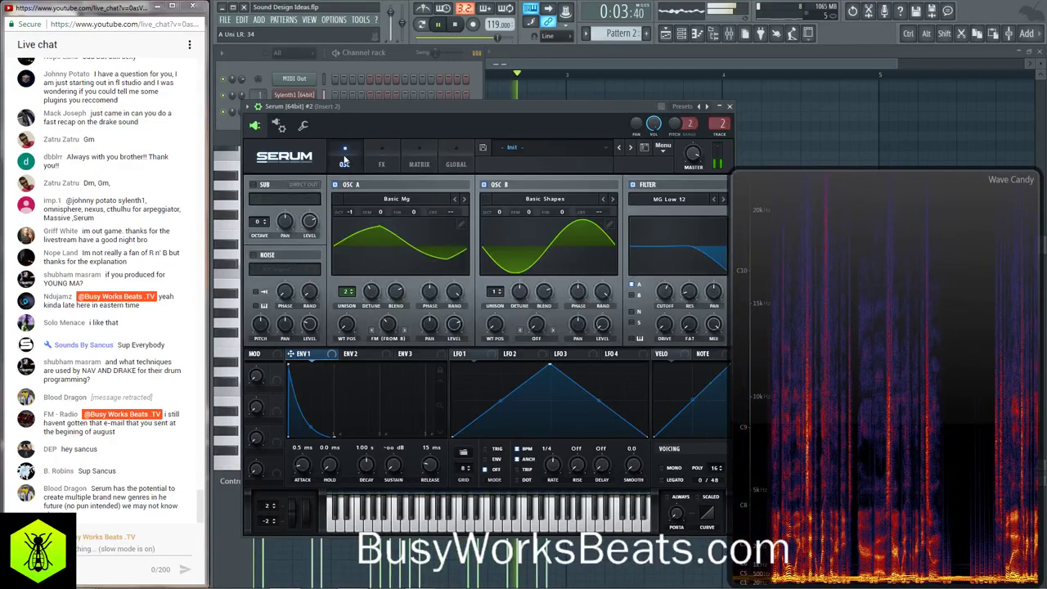
pyautogui.click(373, 295)
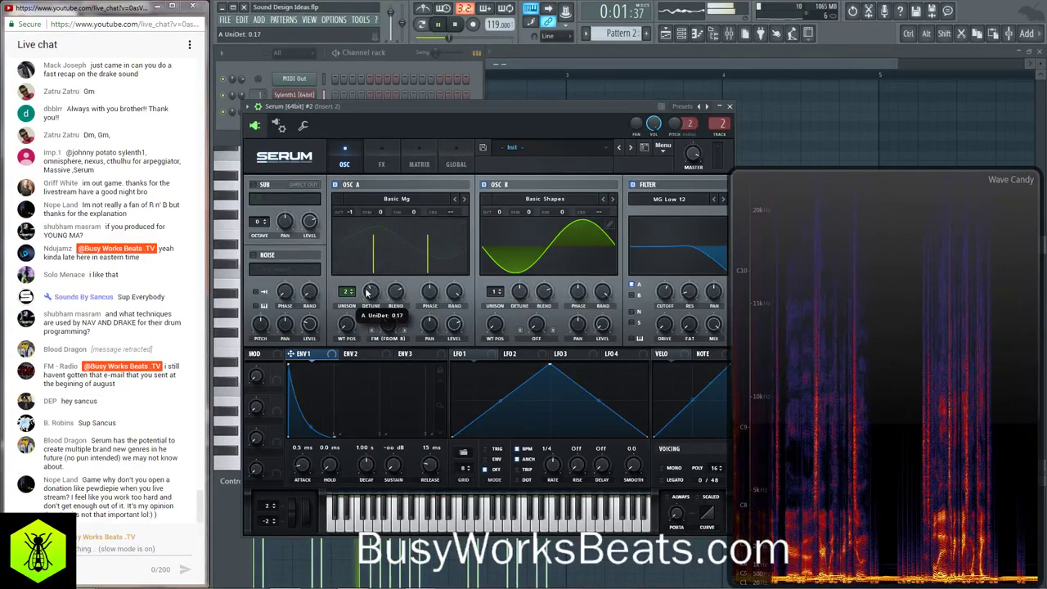
pyautogui.moveTo(350, 291); pyautogui.dragTo(350, 279)
pyautogui.scroll(-3, 370, 292)
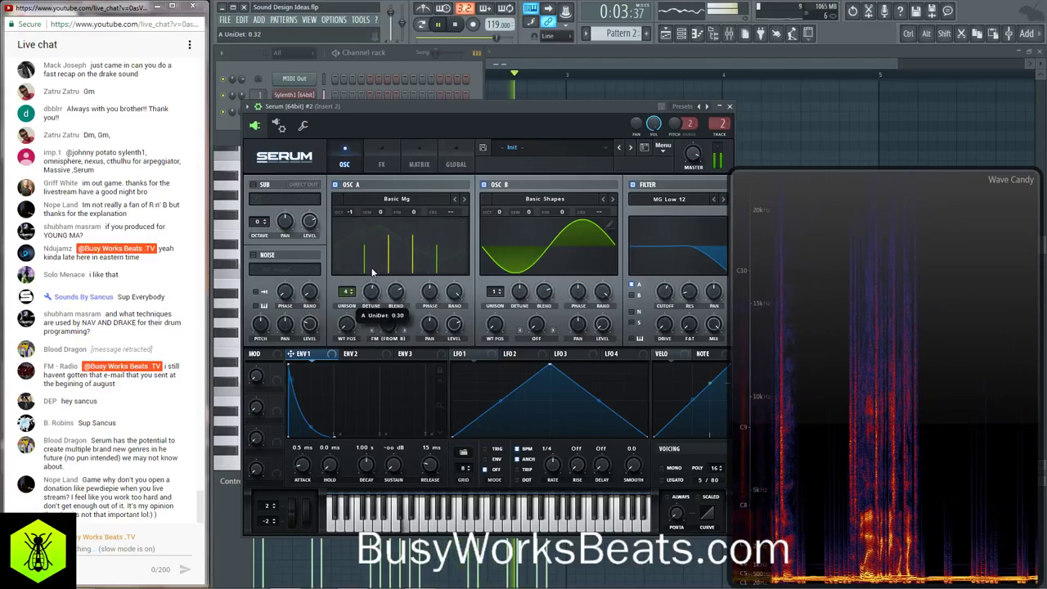
pyautogui.scroll(-1, 351, 214)
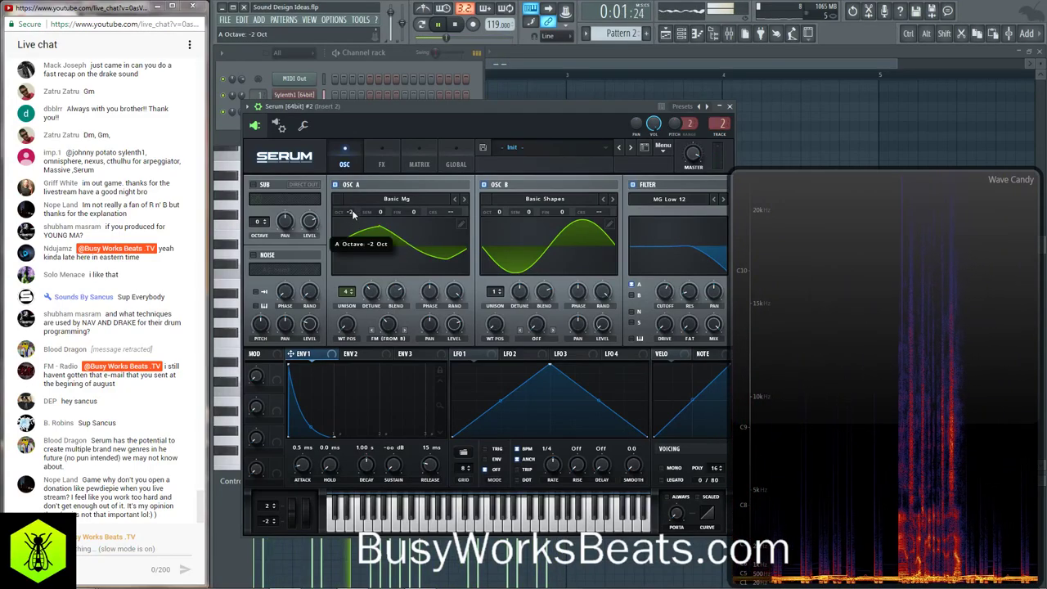
# - Set envelope 2's sustain to 0% and route it to the filter cutoff at 1642 Hz with a modulation amount of 32, auditioning the result
pyautogui.moveTo(663, 290); pyautogui.dragTo(664, 283)
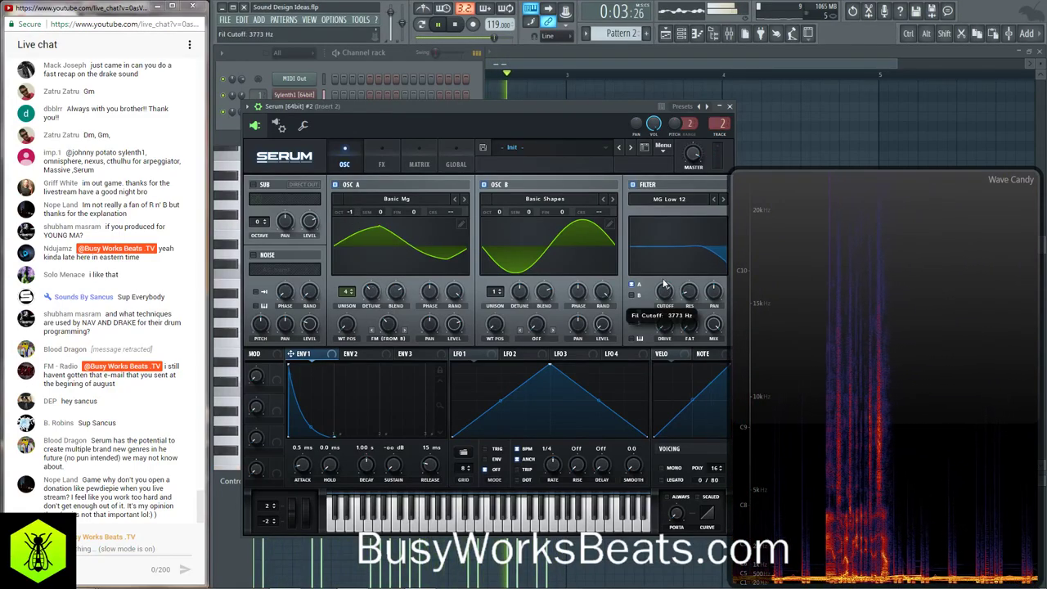
pyautogui.press('space')
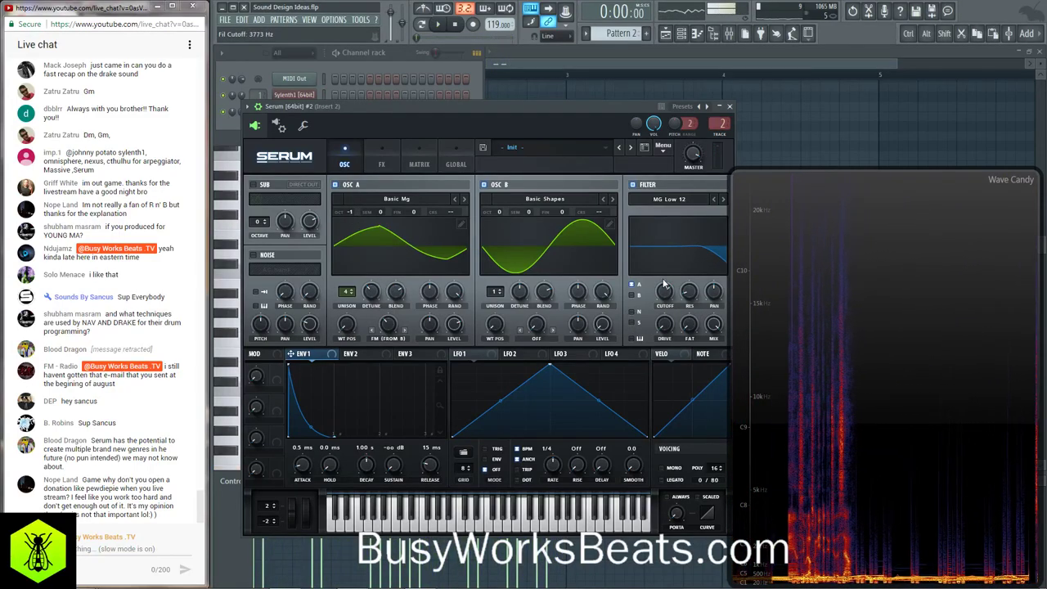
pyautogui.click(360, 354)
pyautogui.moveTo(394, 465); pyautogui.dragTo(371, 567)
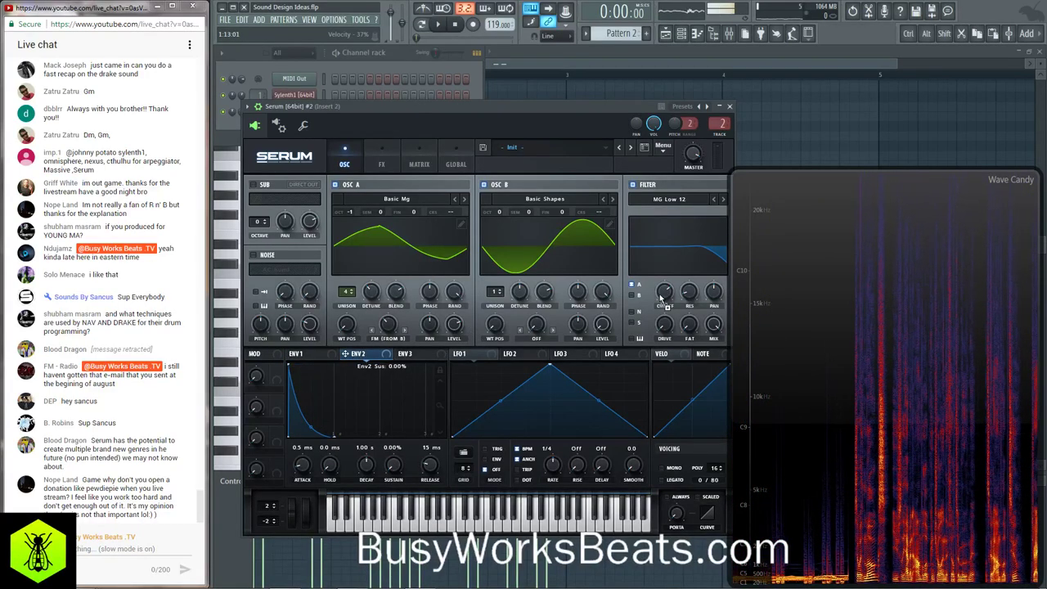
pyautogui.moveTo(661, 297); pyautogui.dragTo(659, 305)
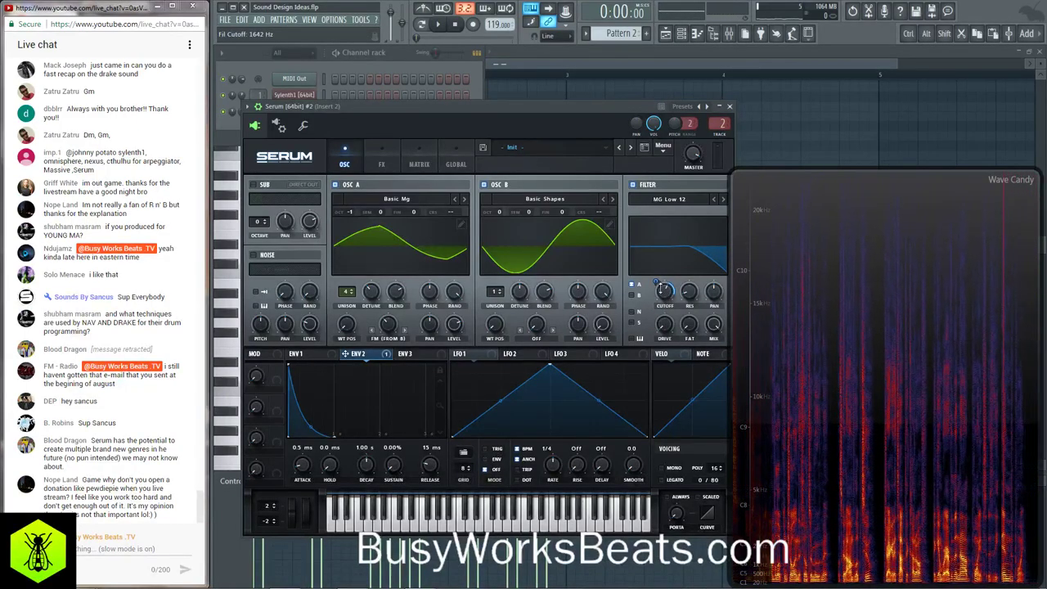
pyautogui.moveTo(656, 283); pyautogui.dragTo(658, 281)
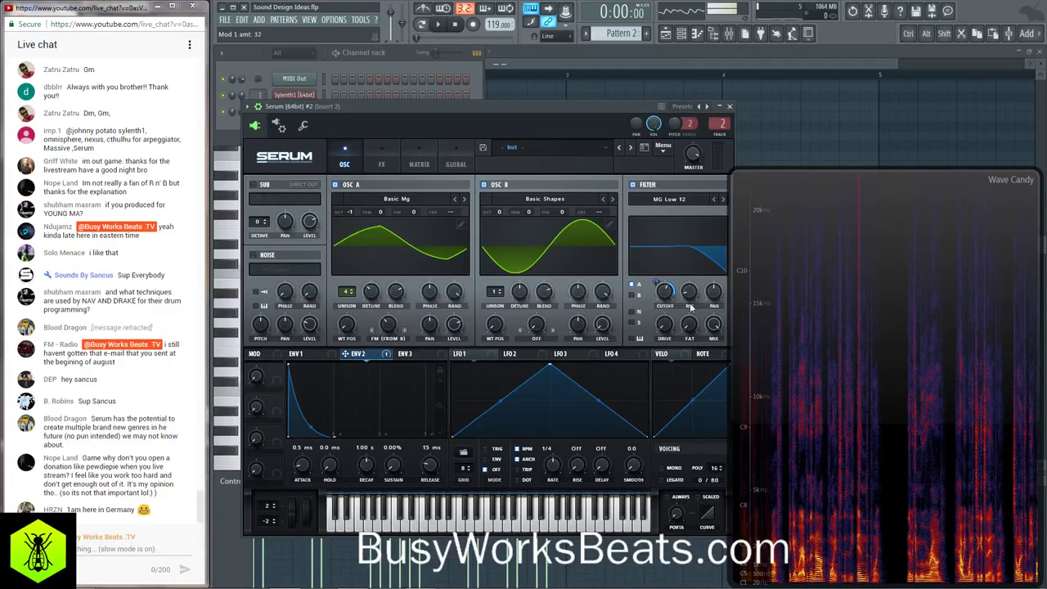
pyautogui.press('space')
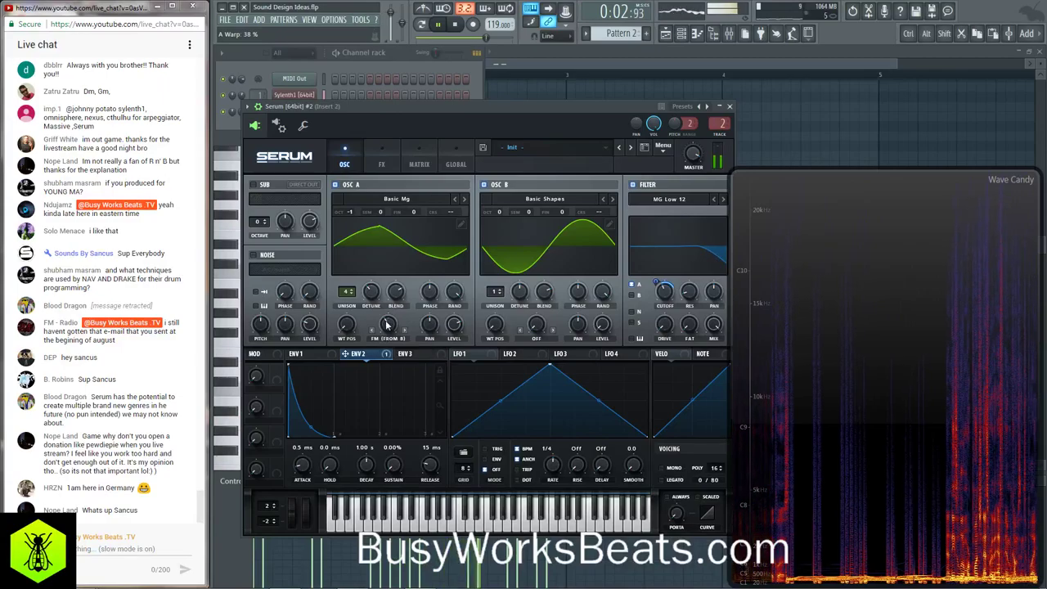
# - Set envelope 3's sustain to 0% and assign it to modulate oscillator A's FM (from B) warp amount
pyautogui.click(325, 355)
pyautogui.moveTo(389, 324)
pyautogui.mouseDown()
pyautogui.moveTo(383, 364)
pyautogui.moveTo(388, 332)
pyautogui.mouseUp()
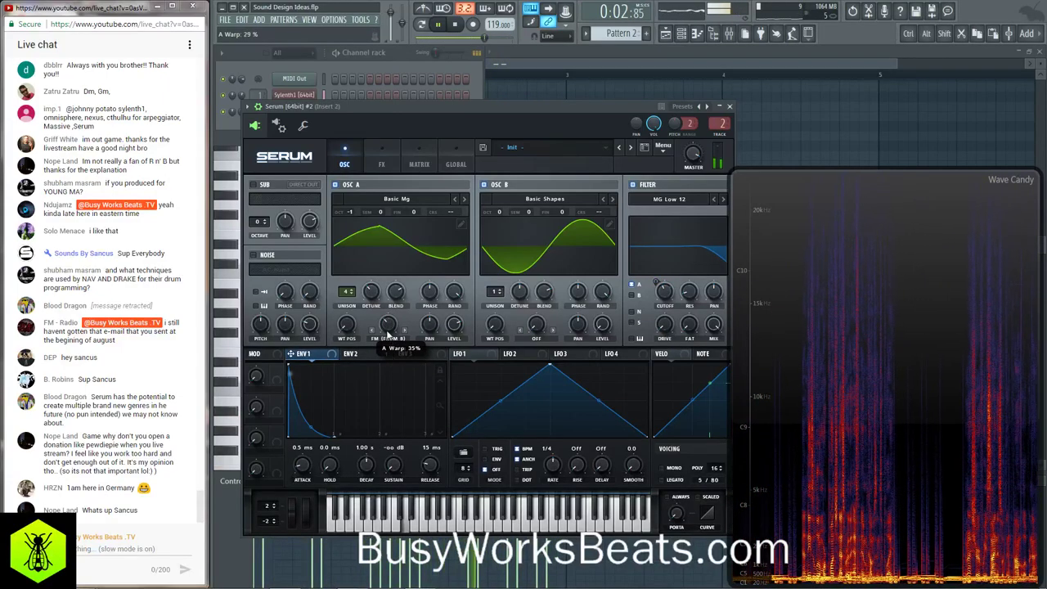
pyautogui.click(415, 354)
pyautogui.moveTo(393, 463); pyautogui.dragTo(360, 527)
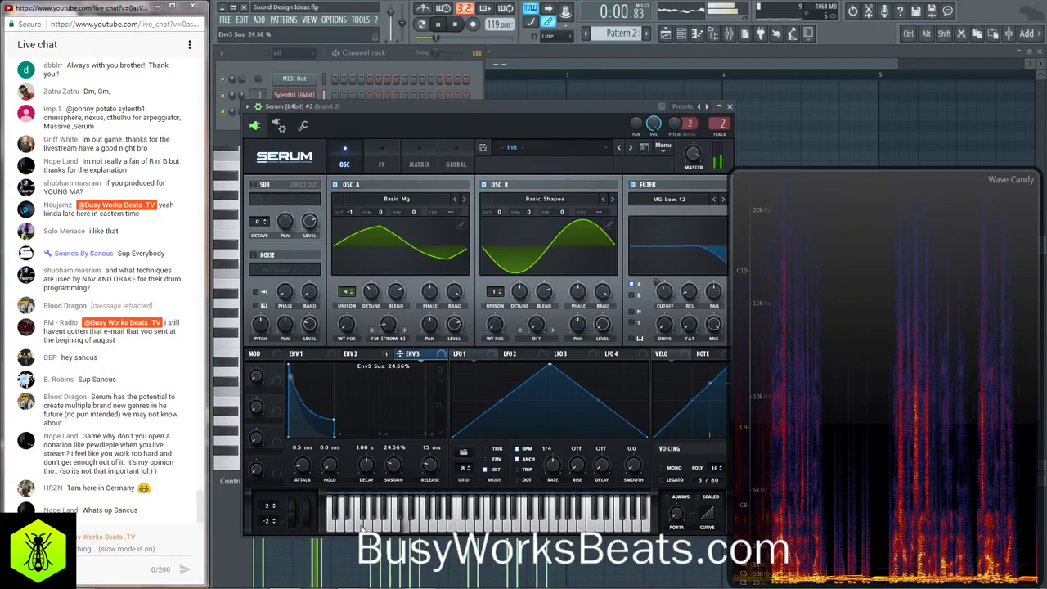
pyautogui.moveTo(333, 421); pyautogui.dragTo(334, 435)
pyautogui.moveTo(407, 354); pyautogui.dragTo(377, 327)
pyautogui.press('space')
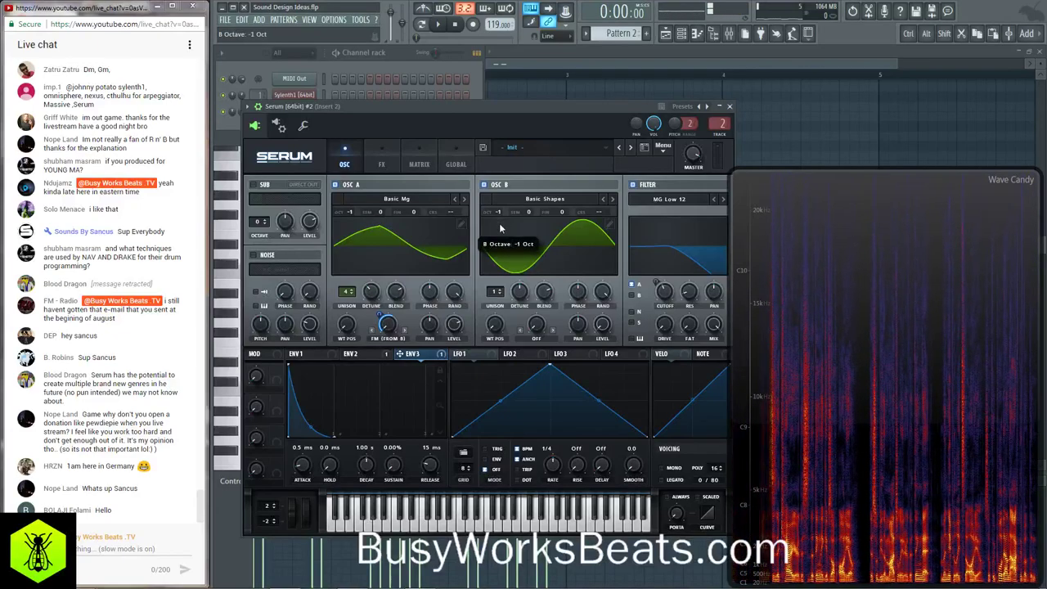
# - Audition oscillator B at octave -1 and load the Basic Shapes wavetable into oscillator A at position 2 with octave 0
pyautogui.press('space')
pyautogui.moveTo(499, 212)
pyautogui.mouseDown()
pyautogui.moveTo(498, 236)
pyautogui.moveTo(499, 204)
pyautogui.mouseUp()
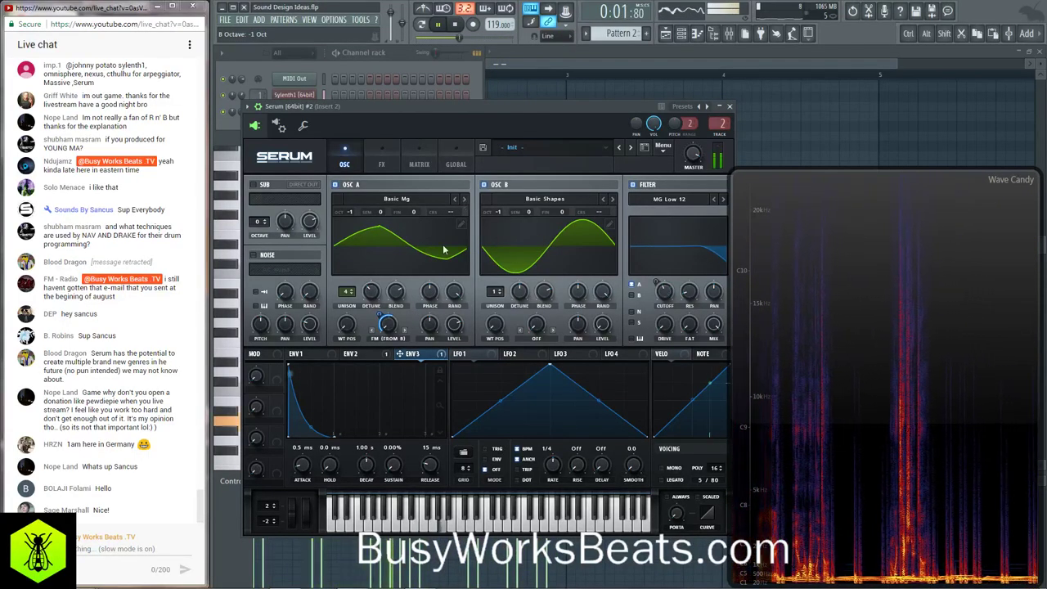
pyautogui.click(421, 199)
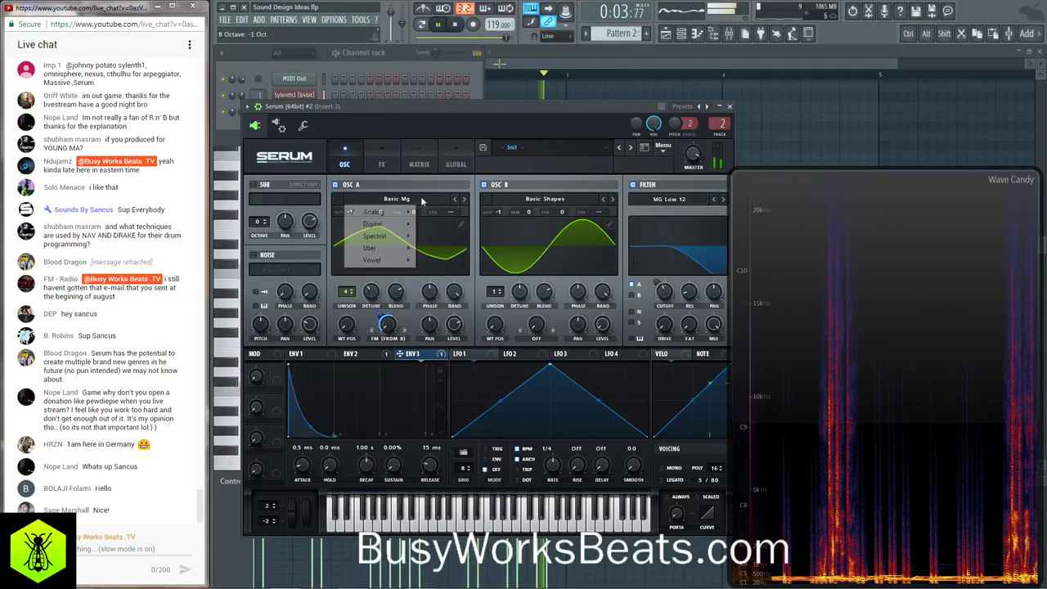
pyautogui.moveTo(396, 225)
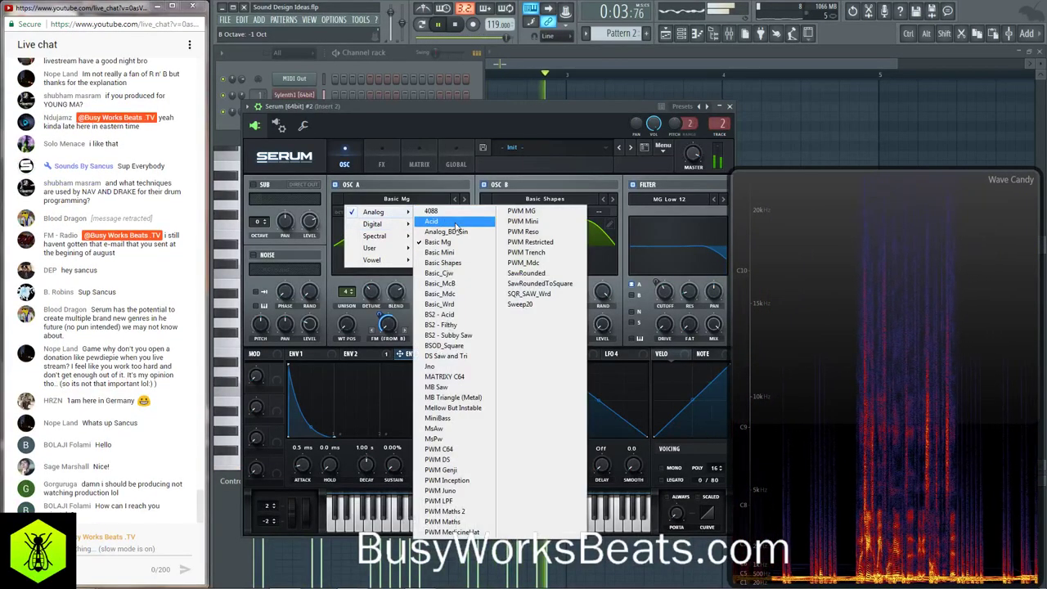
pyautogui.click(446, 262)
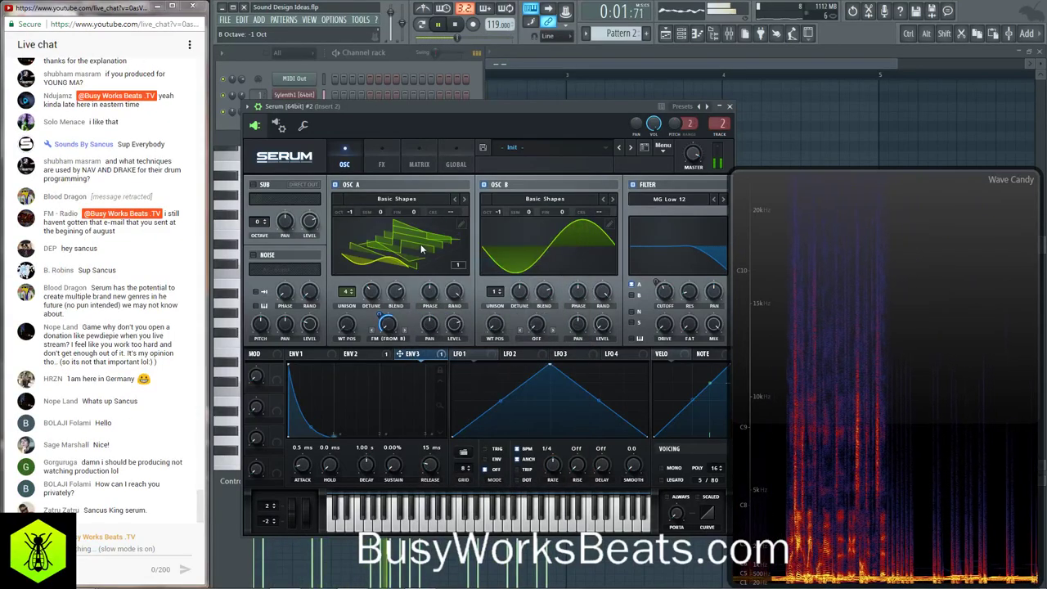
pyautogui.moveTo(346, 326); pyautogui.dragTo(347, 321)
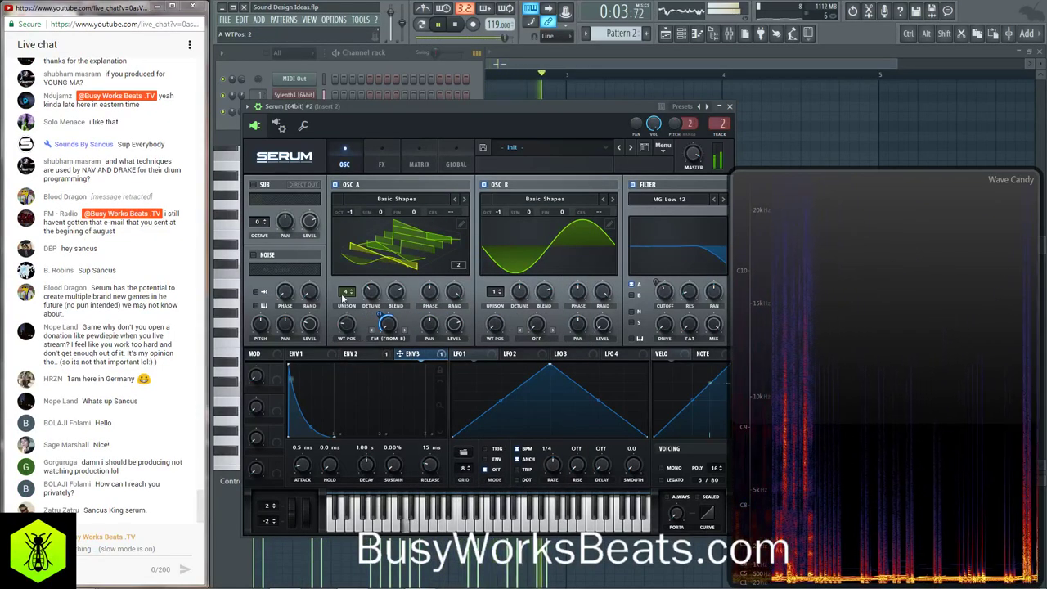
pyautogui.moveTo(350, 214); pyautogui.dragTo(354, 206)
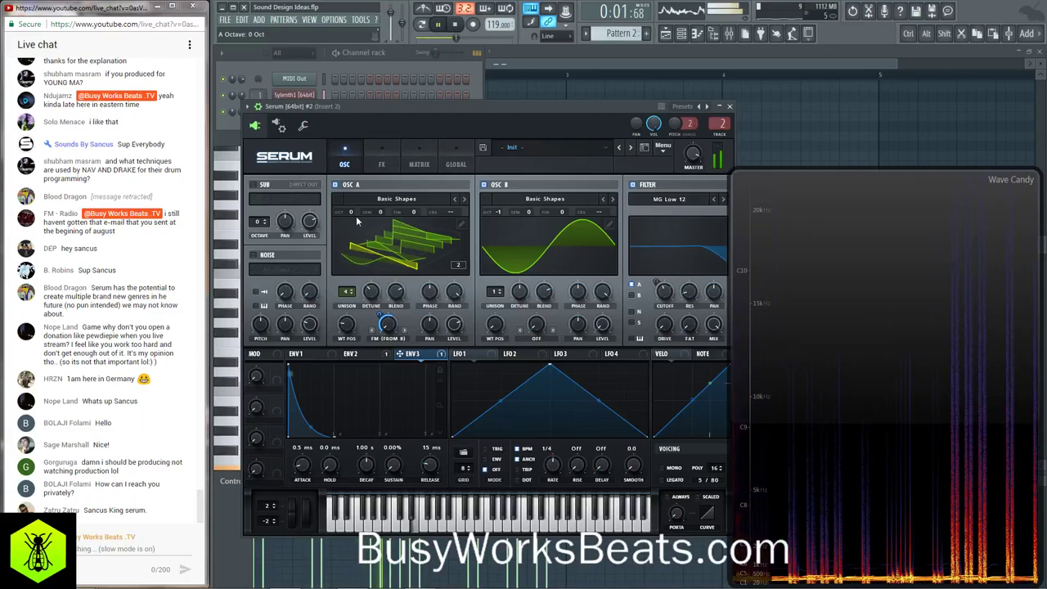
# - Load the Basic Mg wavetable back into oscillator A and adjust envelope 3's modulation of its warp to 28 during playback
pyautogui.click(396, 199)
pyautogui.moveTo(396, 216)
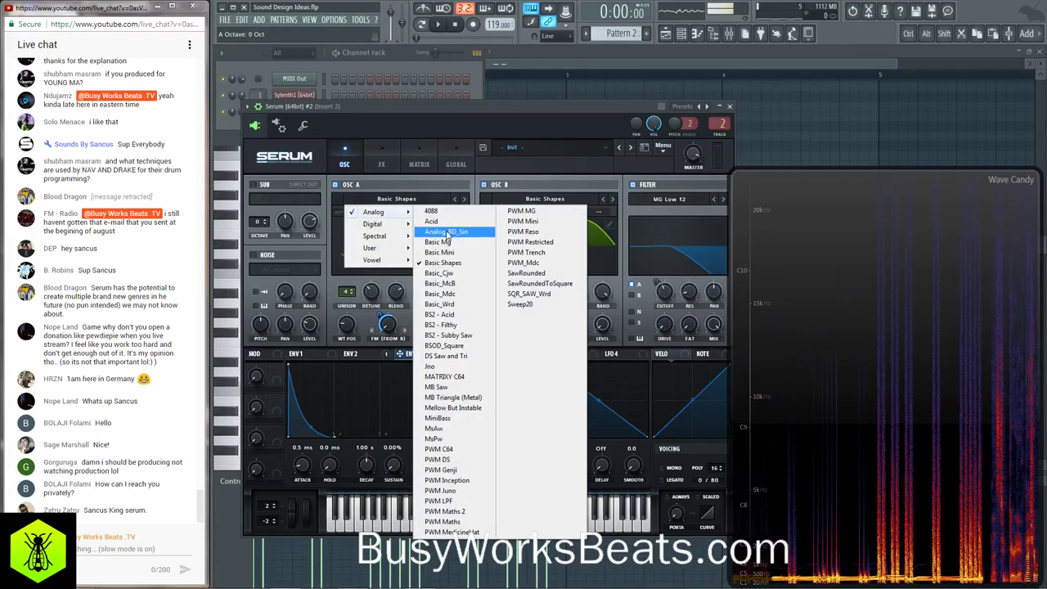
pyautogui.click(440, 242)
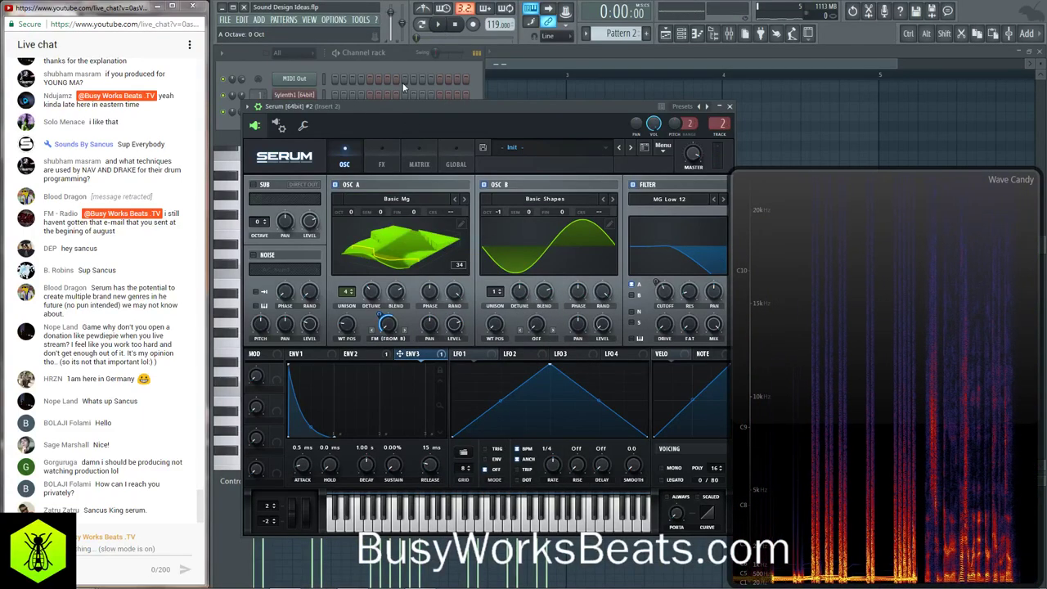
pyautogui.press('space')
pyautogui.moveTo(380, 330); pyautogui.dragTo(380, 333)
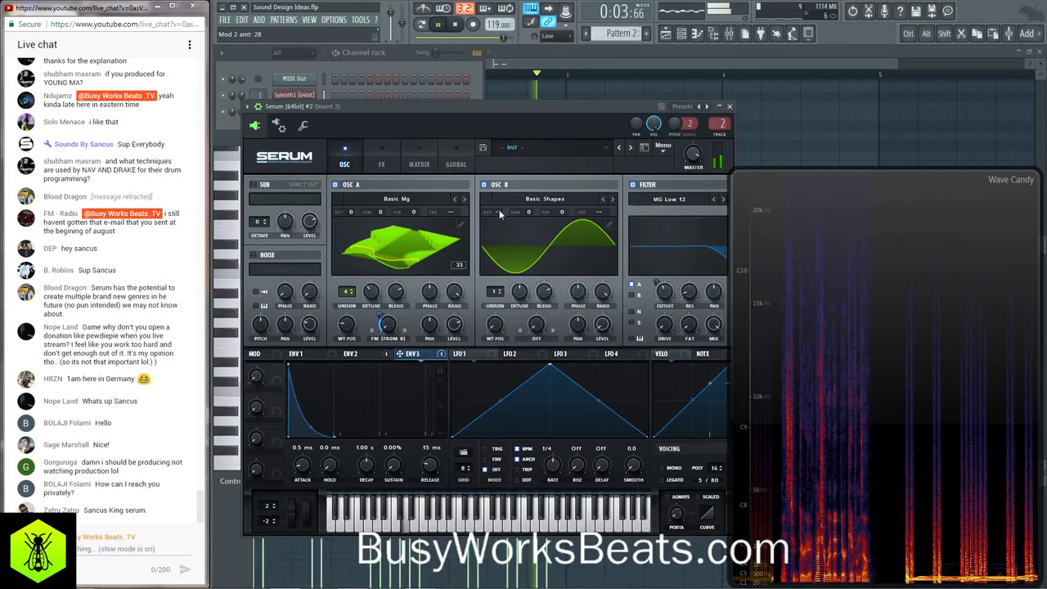
pyautogui.moveTo(382, 329)
pyautogui.mouseDown()
pyautogui.moveTo(383, 273)
pyautogui.moveTo(382, 311)
pyautogui.mouseUp()
# - Set oscillator A to octave -1 with 2 unison voices, and oscillator B to octave -2
pyautogui.moveTo(351, 211); pyautogui.dragTo(352, 220)
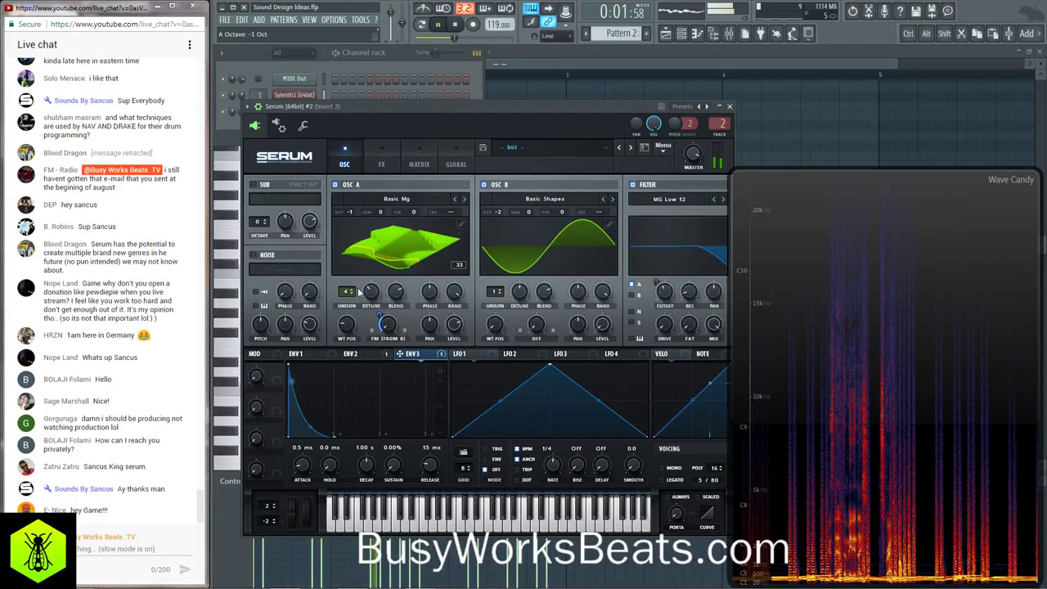
pyautogui.moveTo(354, 293); pyautogui.dragTo(354, 299)
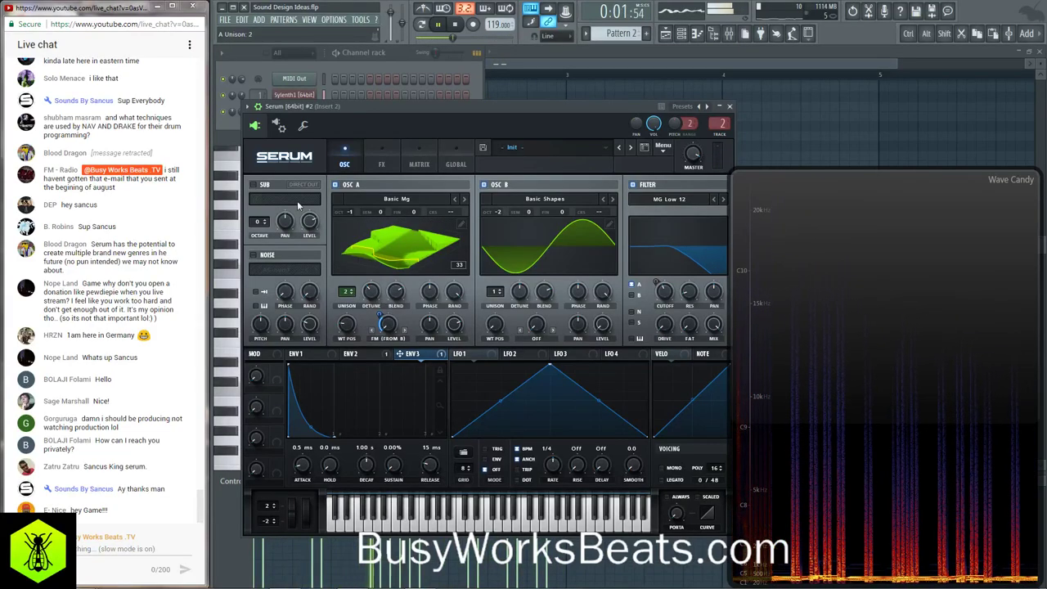
# - Enable the sub oscillator at octave -1 and bring its level to 51% while auditioning the pattern
pyautogui.click(253, 185)
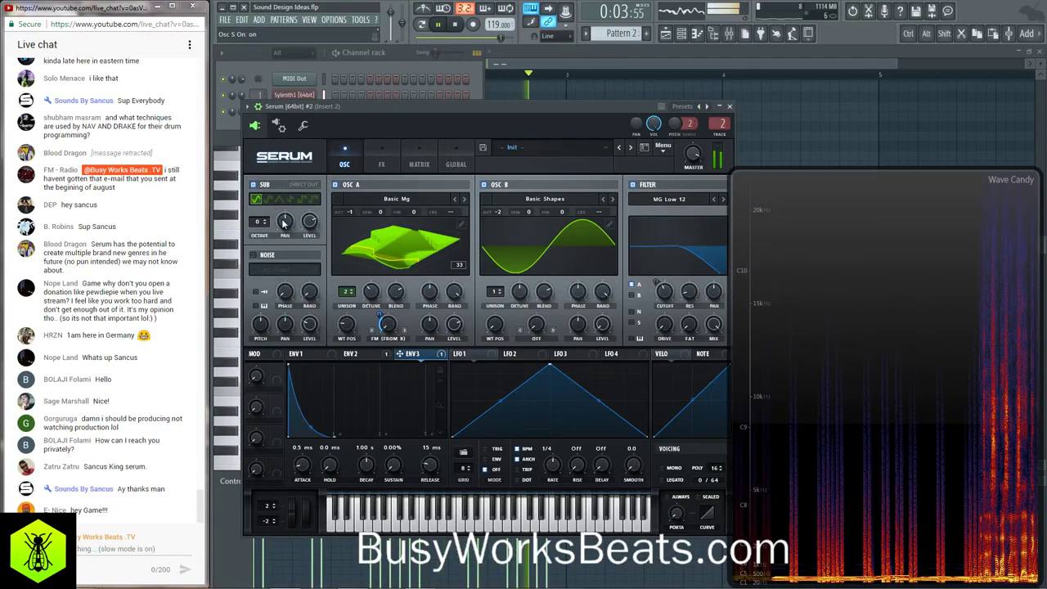
pyautogui.moveTo(260, 222); pyautogui.dragTo(310, 236)
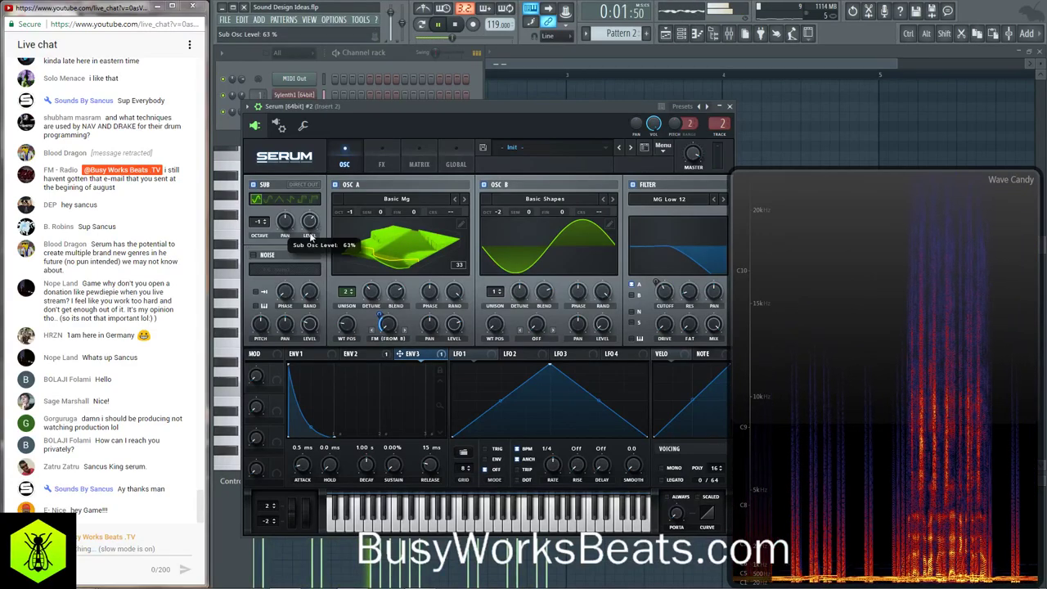
pyautogui.press('space')
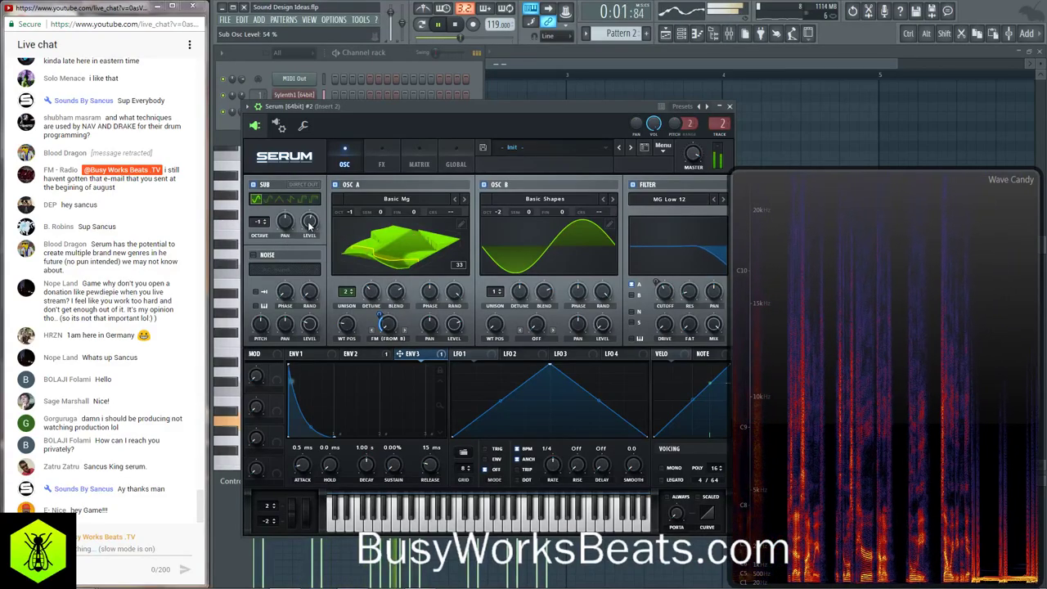
pyautogui.press('space')
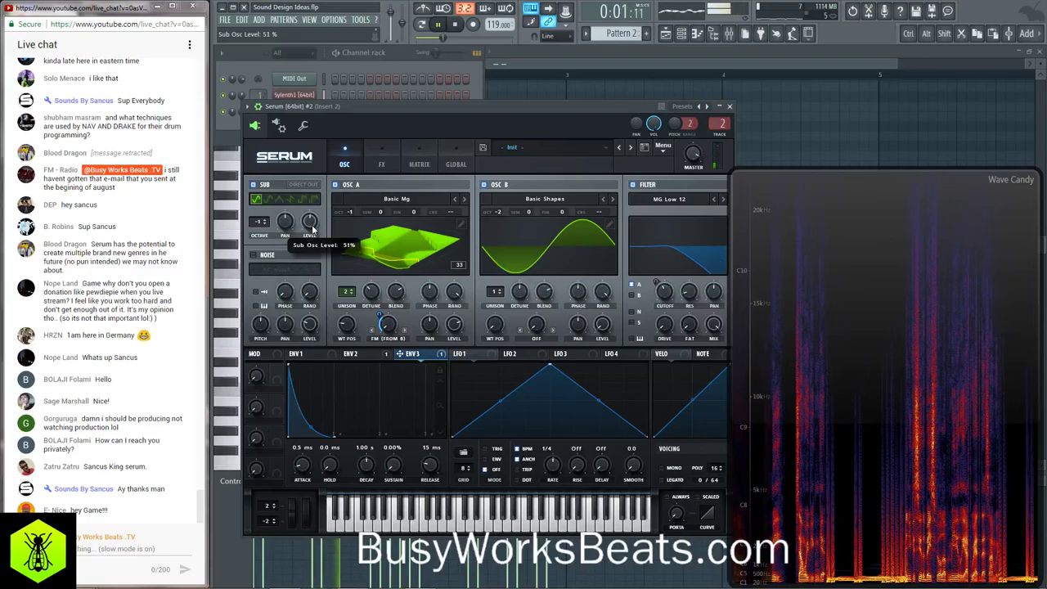
# - Reduce envelope 3's modulation of oscillator A's warp to 21 and stop playback
pyautogui.click(306, 127)
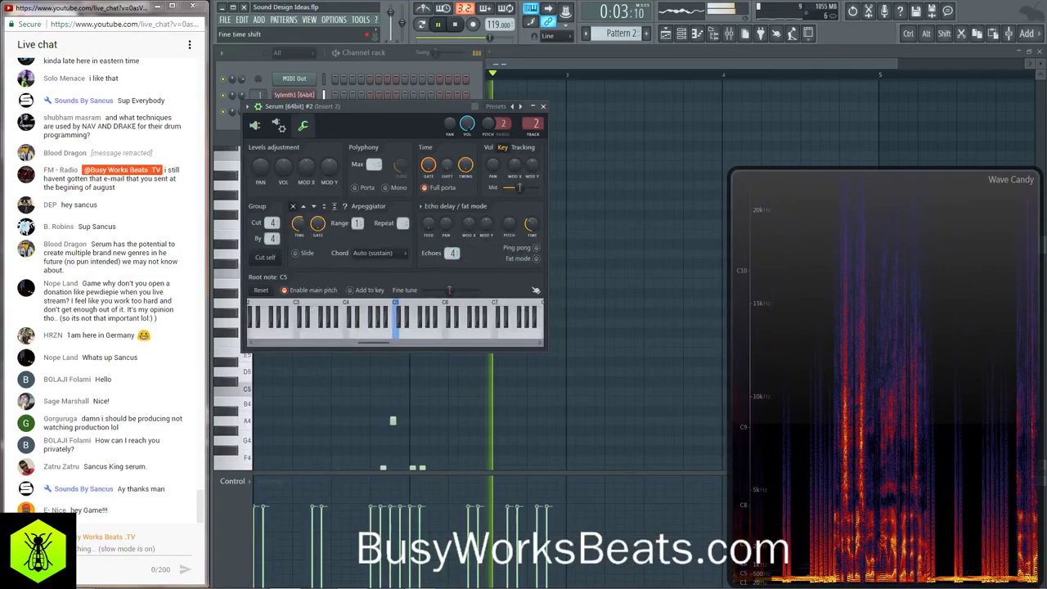
pyautogui.click(255, 125)
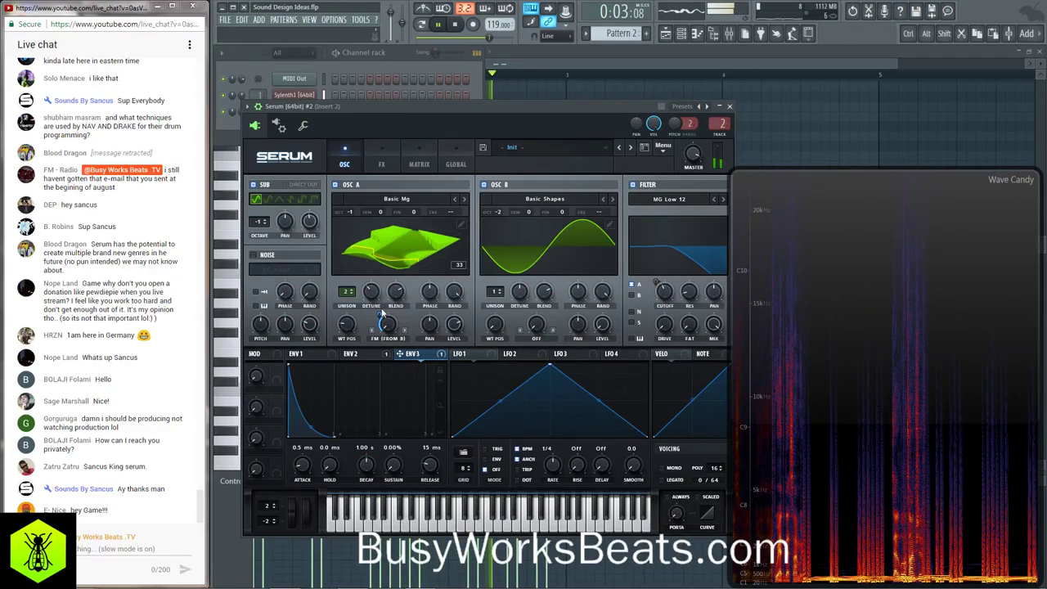
pyautogui.moveTo(378, 325); pyautogui.dragTo(378, 318)
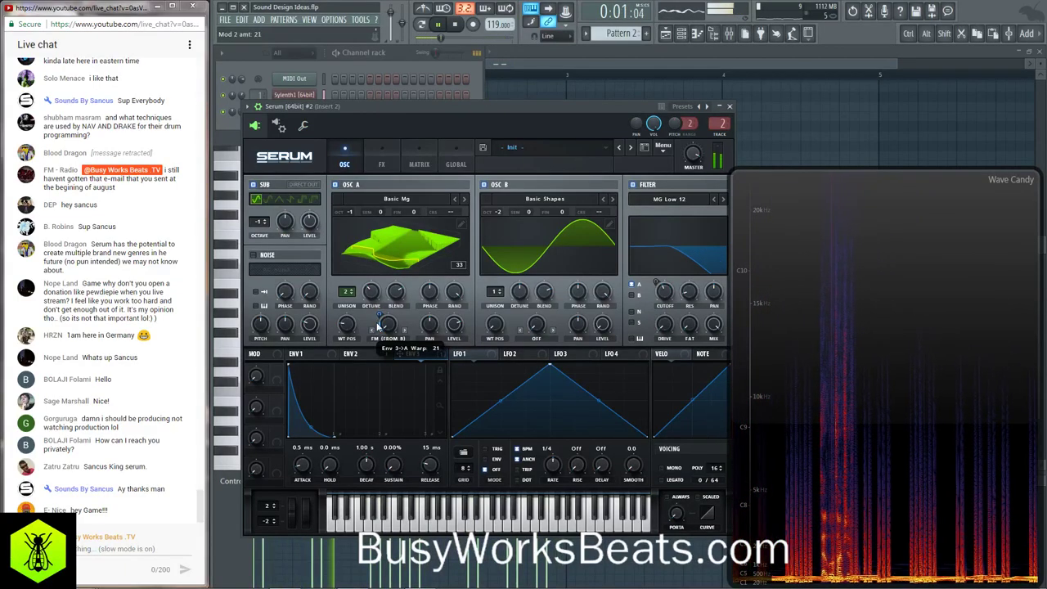
pyautogui.press('space')
# - Load the Basic Shapes wavetable into oscillator A, show it in 3D, and set 4 unison voices with a detune of 0.06
pyautogui.click(401, 201)
pyautogui.moveTo(385, 212)
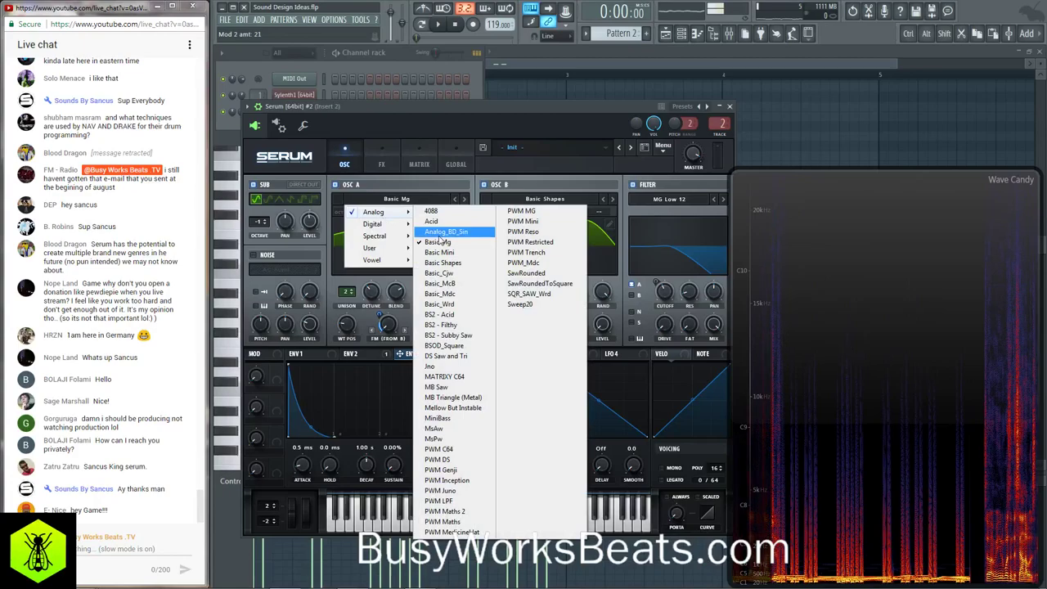
pyautogui.click(435, 262)
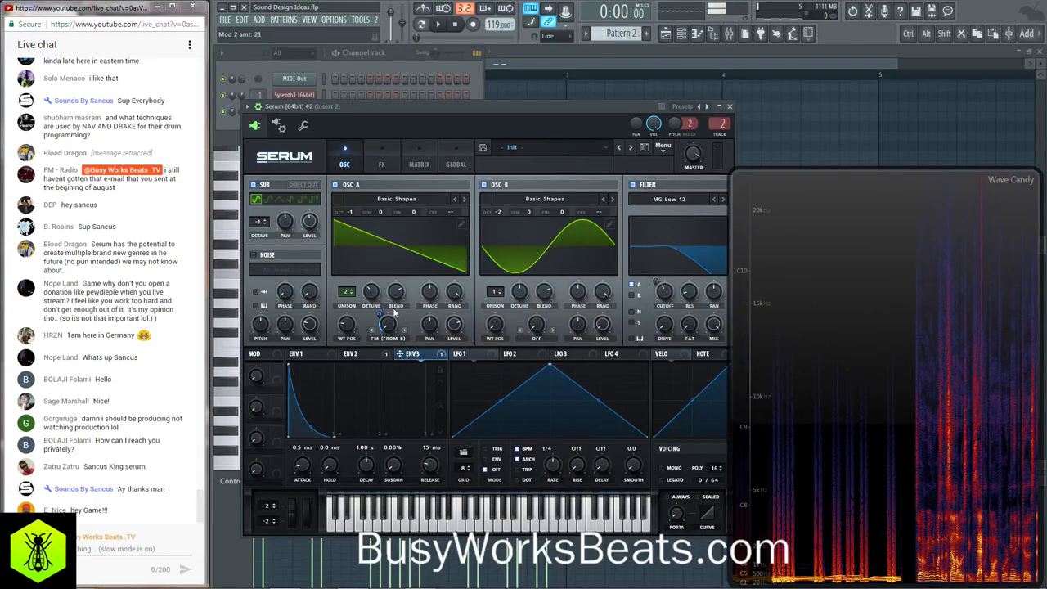
pyautogui.click(400, 244)
pyautogui.press('space')
pyautogui.moveTo(351, 296)
pyautogui.mouseDown()
pyautogui.moveTo(373, 301)
pyautogui.moveTo(373, 273)
pyautogui.moveTo(369, 289)
pyautogui.mouseUp()
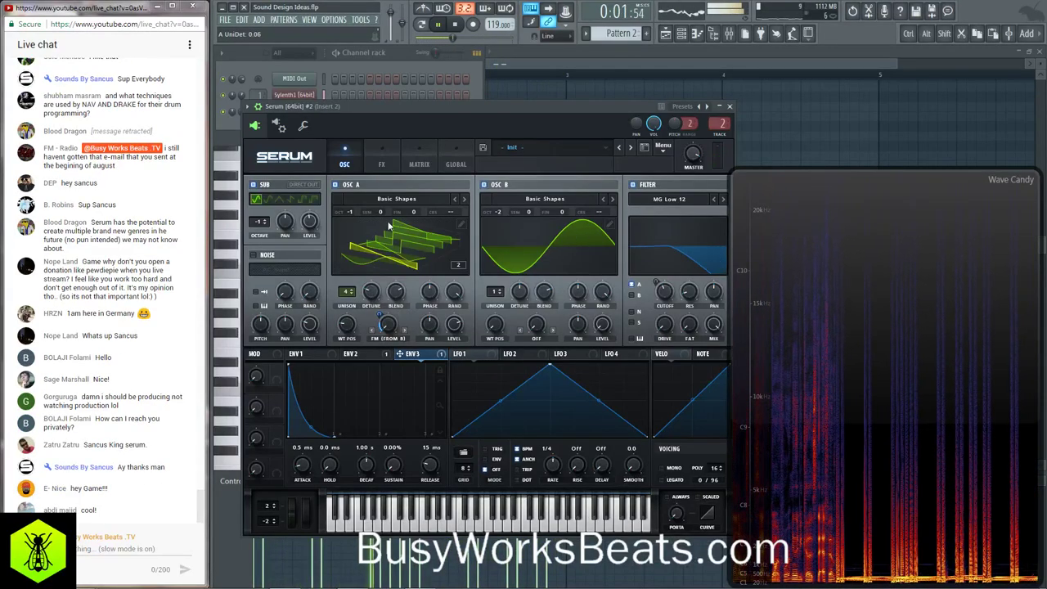
# - Lower the filter cutoff to 70 Hz while the pattern plays
pyautogui.scroll(-5, 663, 298)
pyautogui.moveTo(659, 301); pyautogui.dragTo(658, 317)
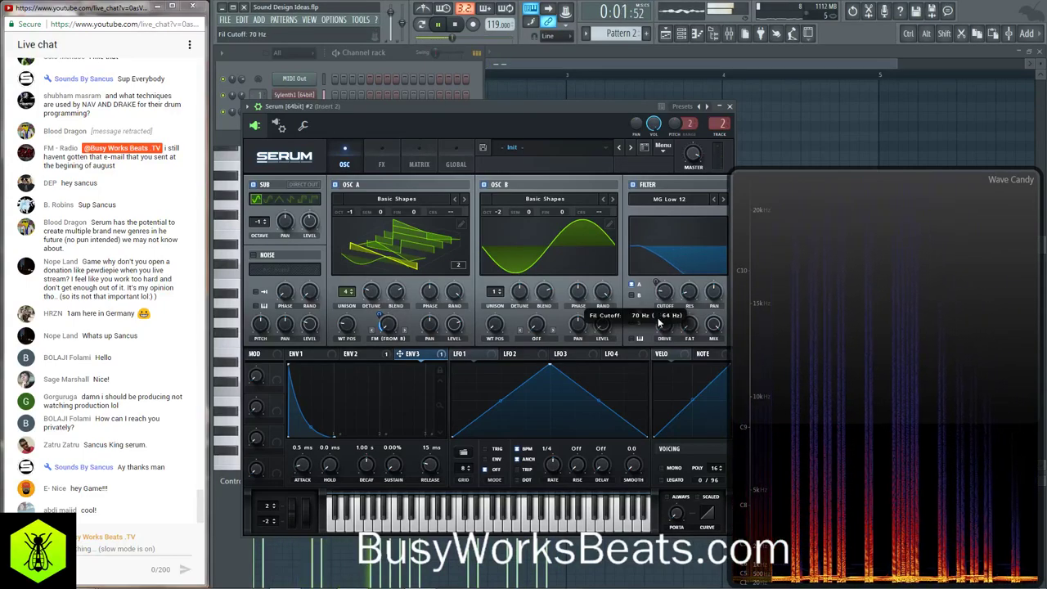
# - Lower the filter cutoff to 68 Hz, audition the pattern with envelope 1 shown, and close the Serum window
pyautogui.scroll(-1, 660, 321)
pyautogui.click(323, 360)
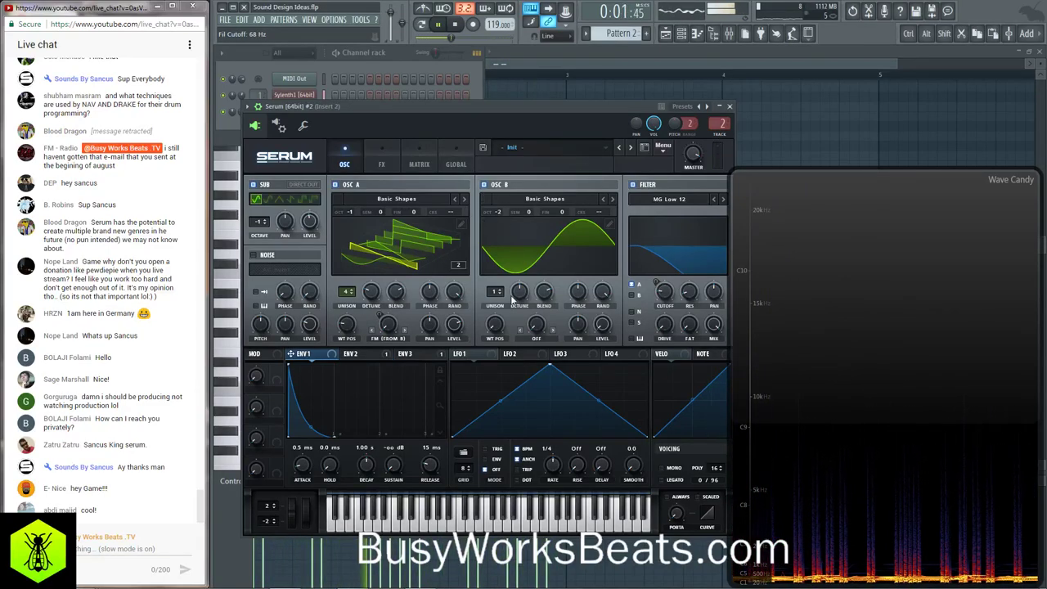
pyautogui.press('space')
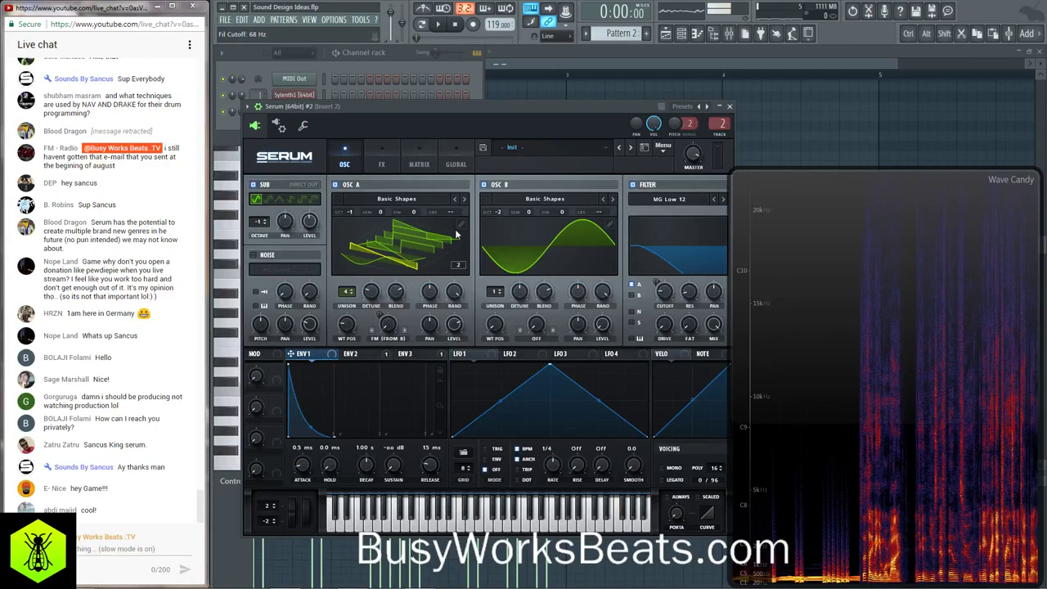
pyautogui.press('space')
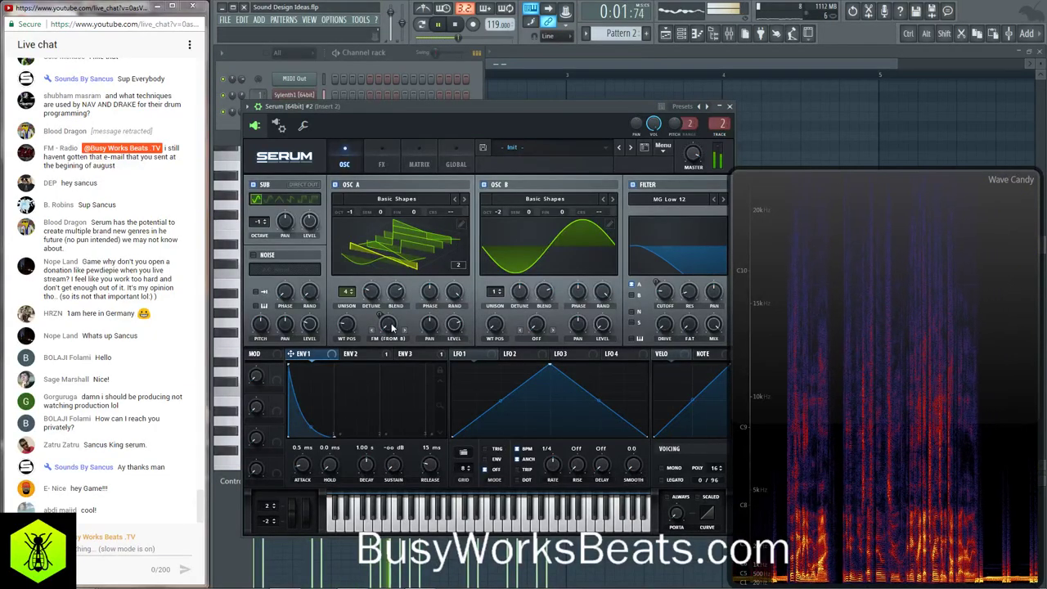
pyautogui.press('space')
pyautogui.click(730, 106)
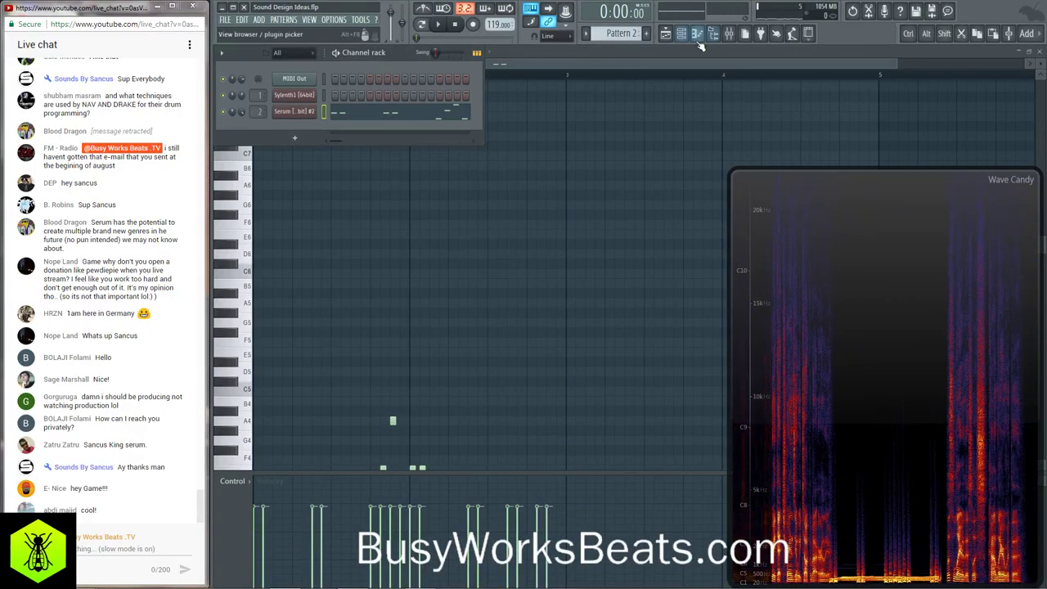
# - Load the Laurie Webb Do It vocal sample from the packs into a new channel and open its waveform in Edison
pyautogui.click(714, 35)
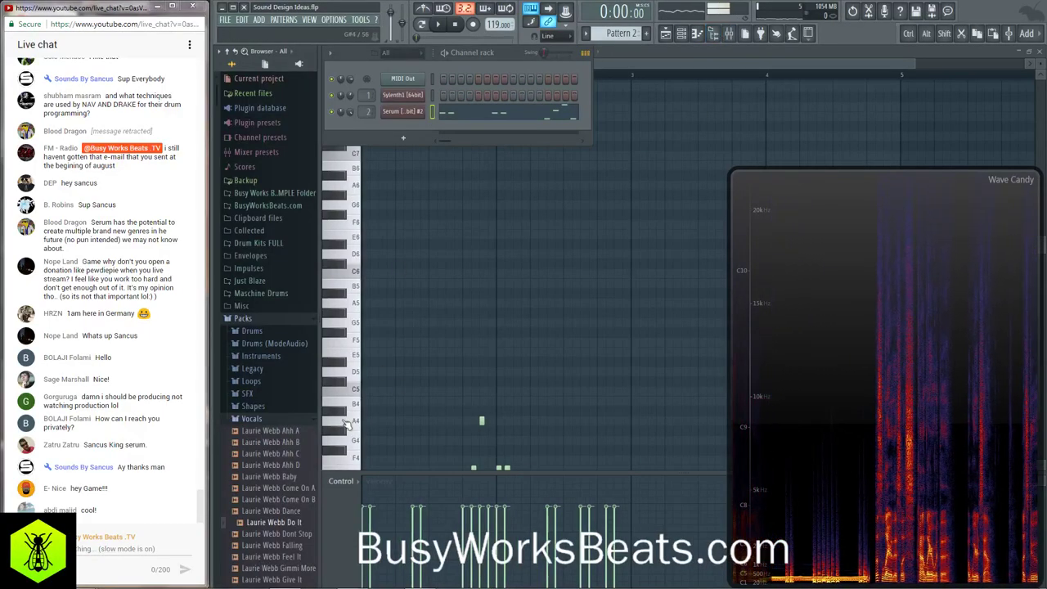
pyautogui.click(285, 524)
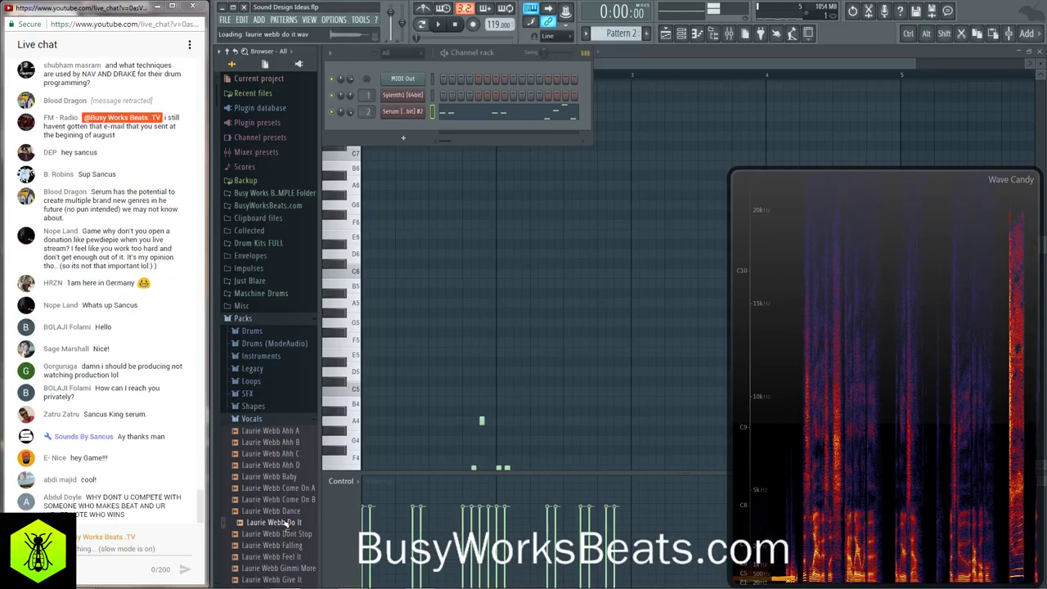
pyautogui.rightClick(284, 524)
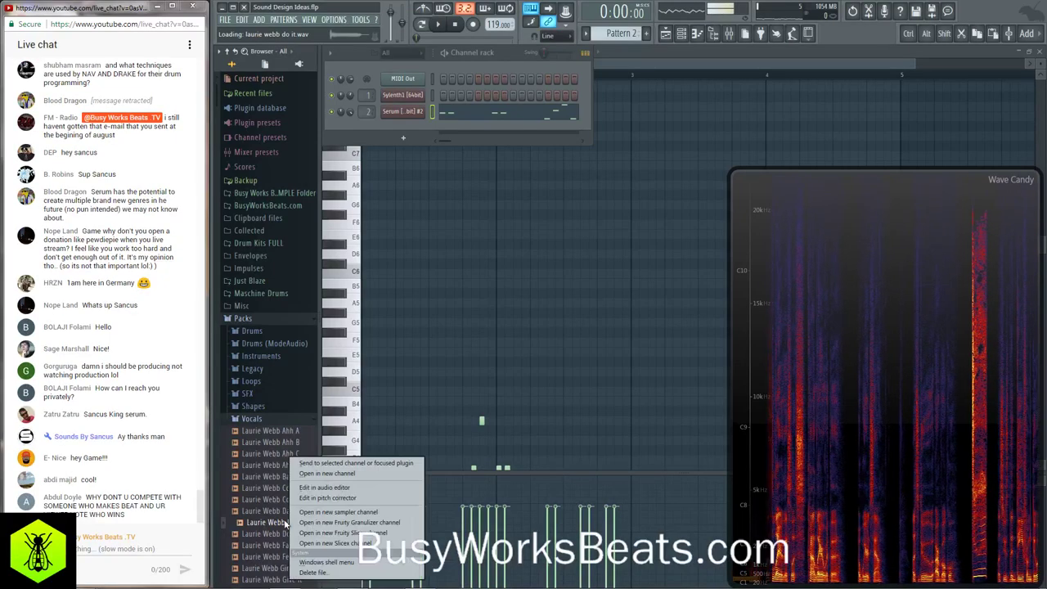
pyautogui.click(321, 479)
pyautogui.rightClick(437, 326)
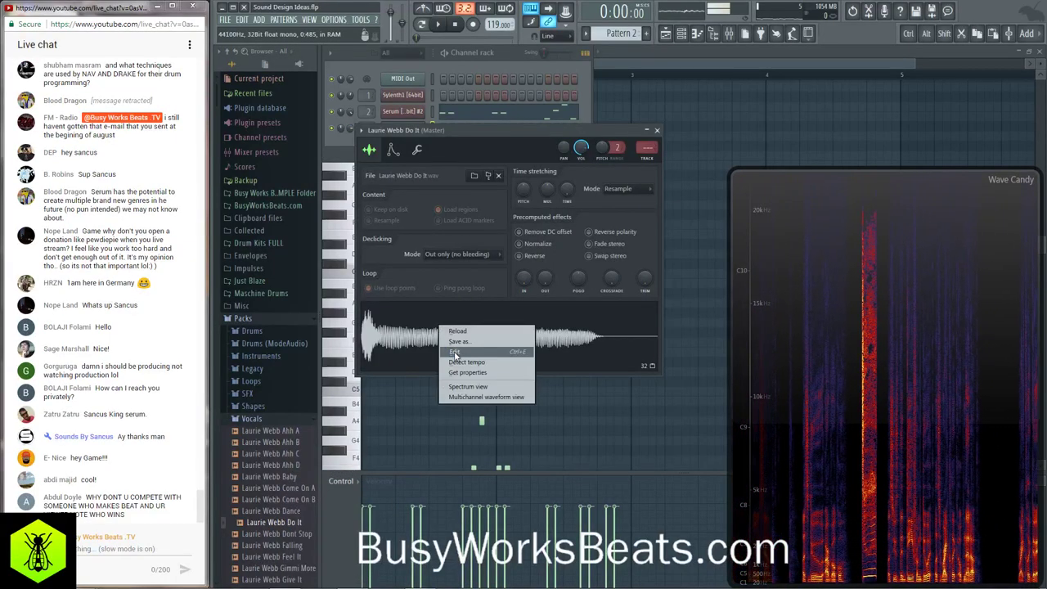
pyautogui.click(454, 351)
pyautogui.click(481, 67)
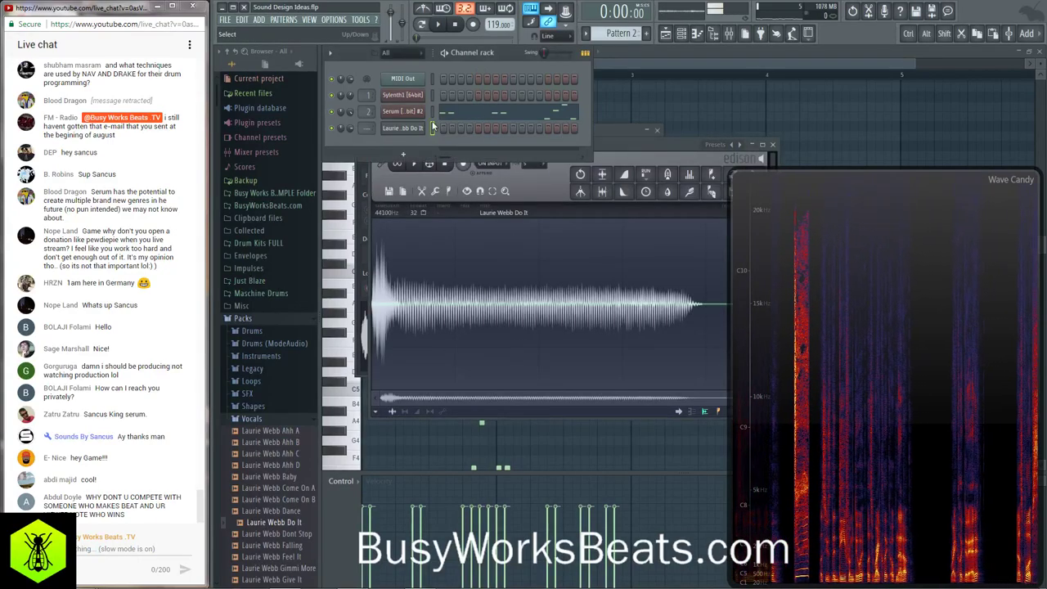
# - Replace the channel's sample with only the opening transient of the vocal and route the channel to mixer track 2
pyautogui.moveTo(394, 301); pyautogui.dragTo(364, 303)
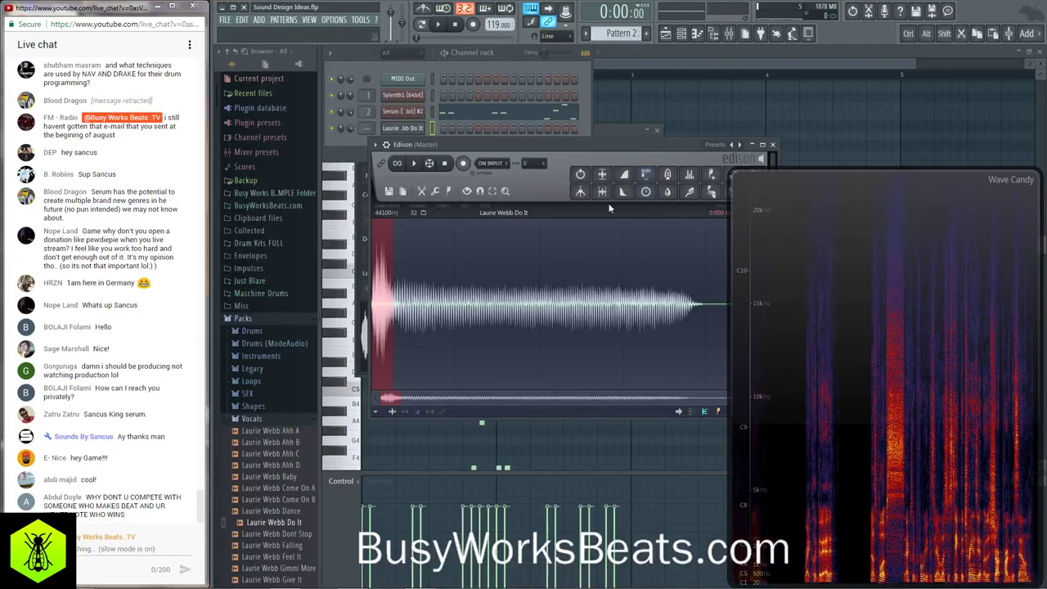
pyautogui.moveTo(797, 204); pyautogui.dragTo(825, 246)
pyautogui.moveTo(753, 188); pyautogui.dragTo(462, 348)
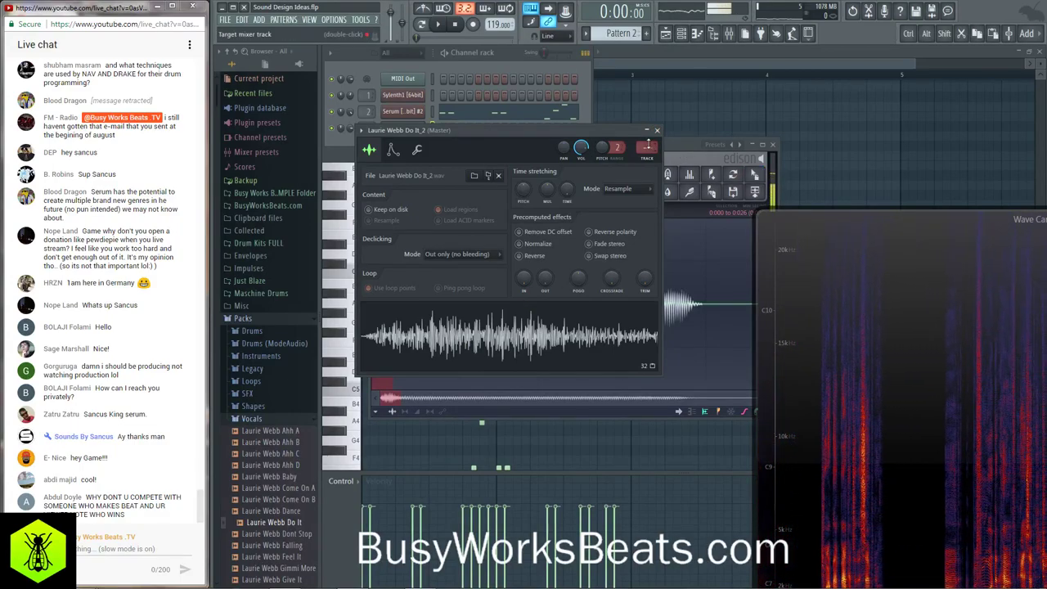
pyautogui.click(657, 130)
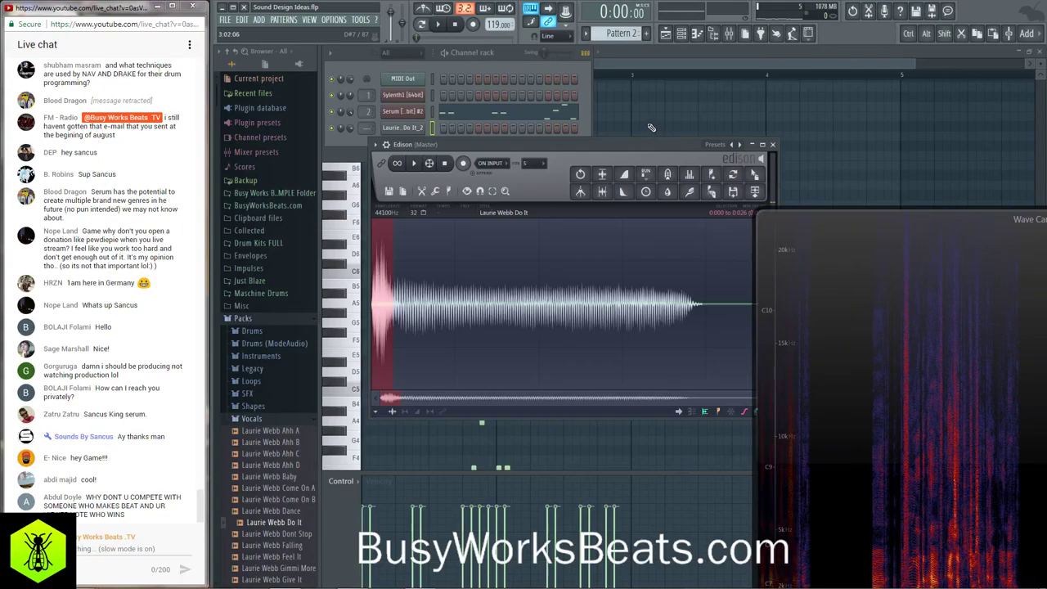
pyautogui.click(372, 133)
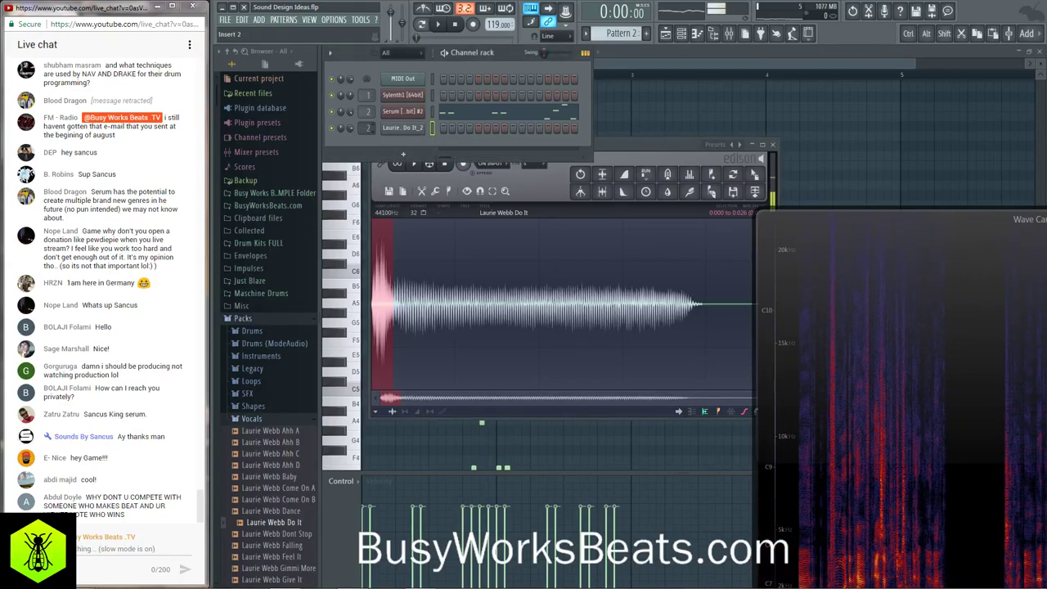
# - Add a new Serum [64bit] instrument channel and move its window clear of the channel rack
pyautogui.click(403, 154)
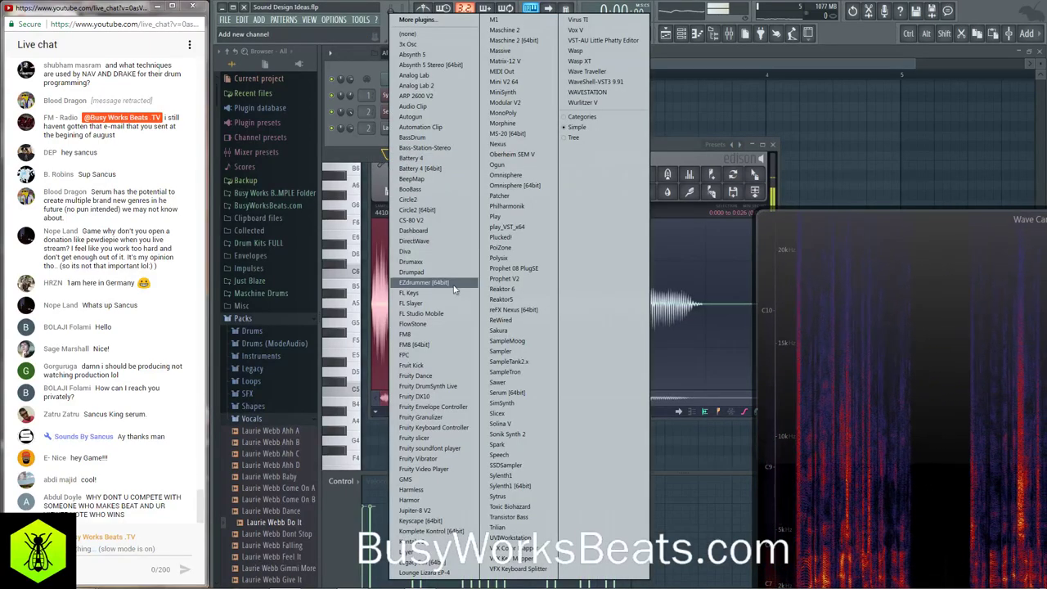
pyautogui.click(503, 393)
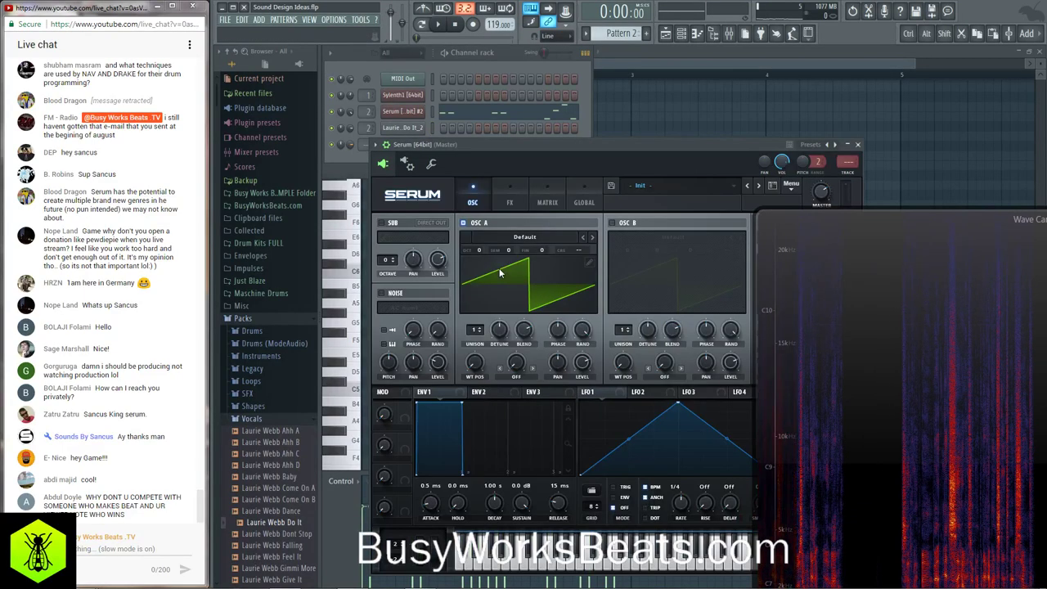
pyautogui.moveTo(614, 145); pyautogui.dragTo(656, 102)
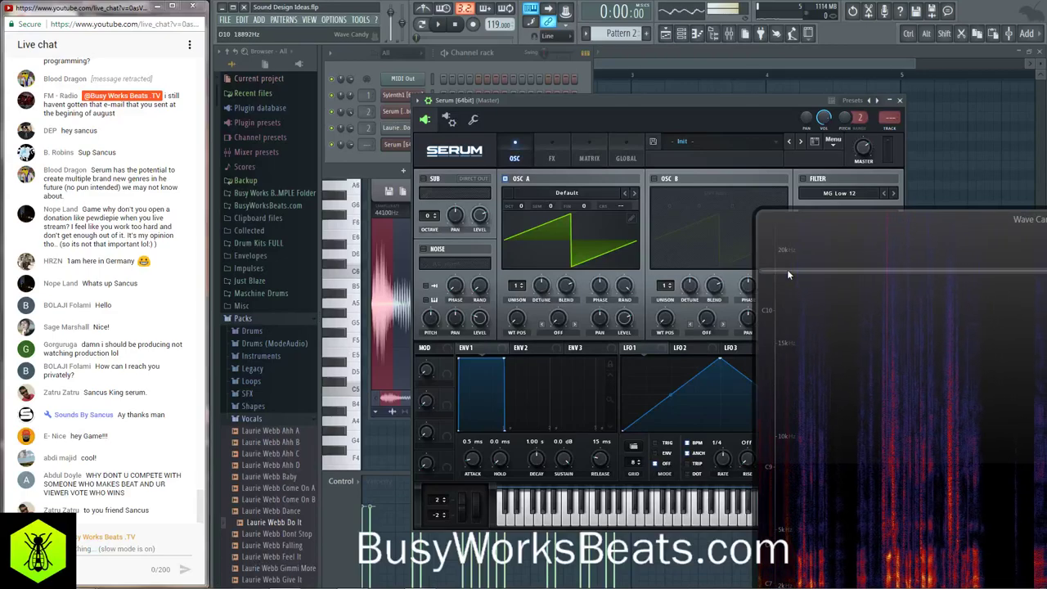
pyautogui.click(90, 548)
pyautogui.write('http://busywo')
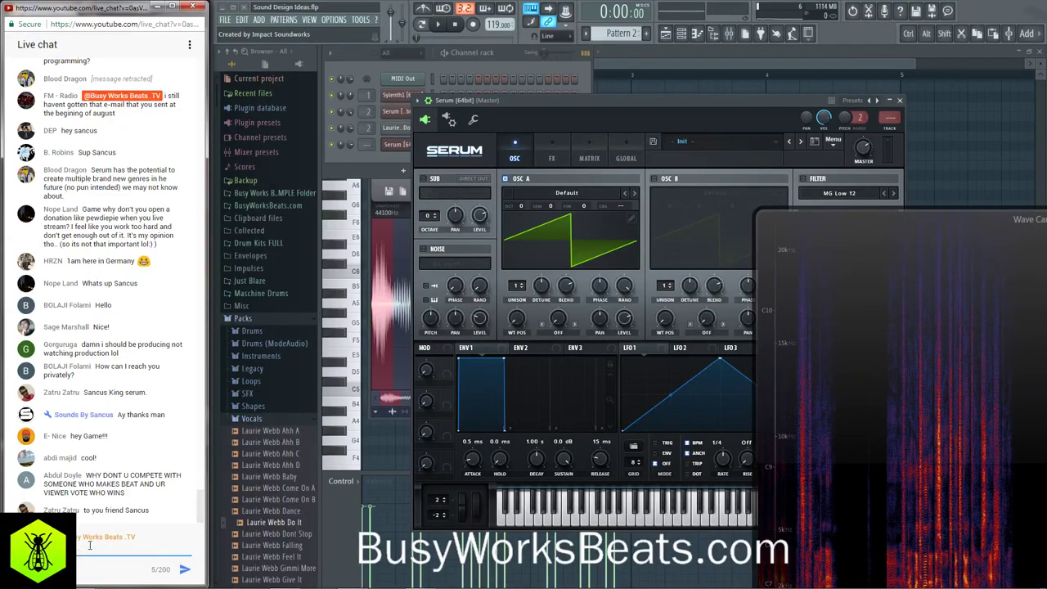
pyautogui.write('rksbeats')
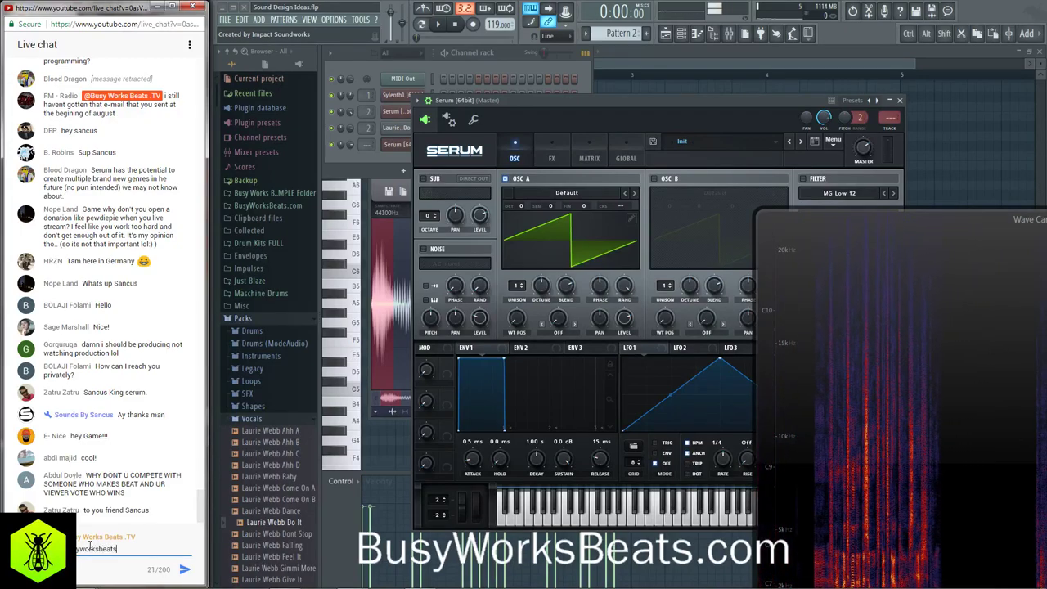
pyautogui.write('.com/support')
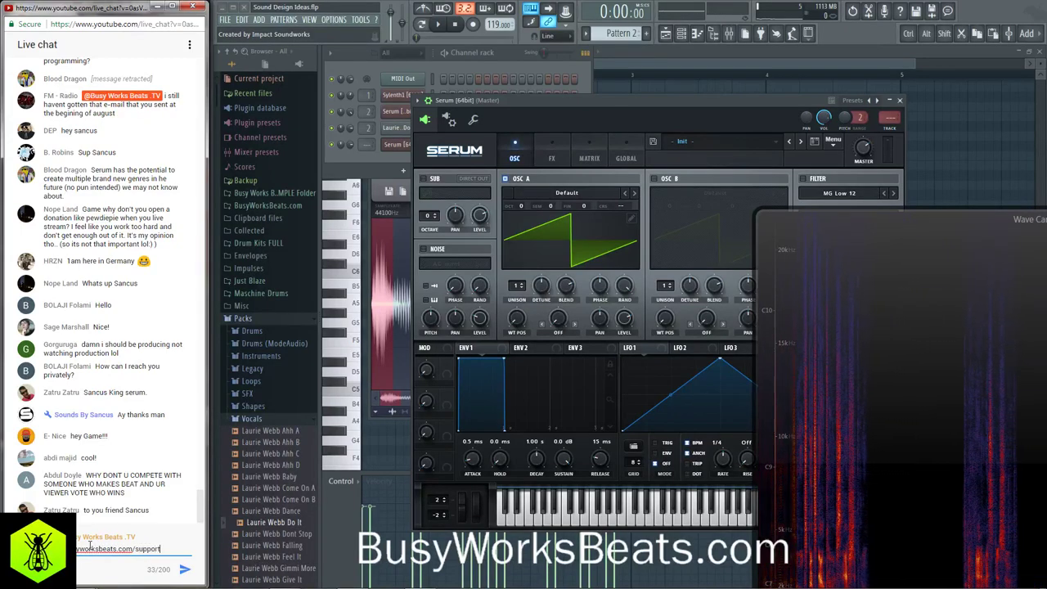
pyautogui.press('Return')
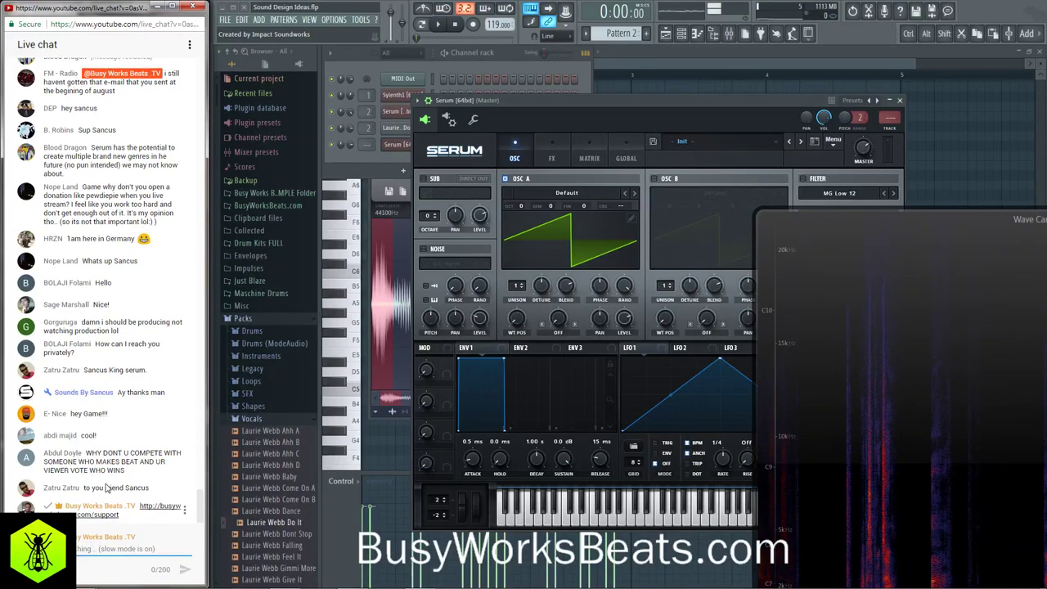
# - Play the pattern briefly and bring up the chopped vocal sample and the new Serum channel beside the channel rack
pyautogui.click(362, 164)
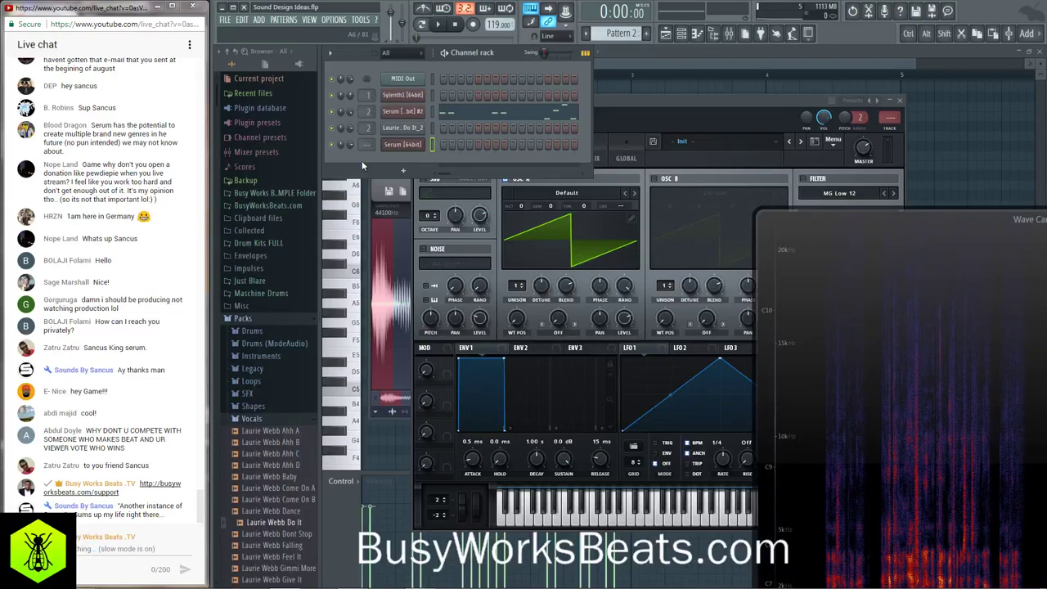
pyautogui.press('space')
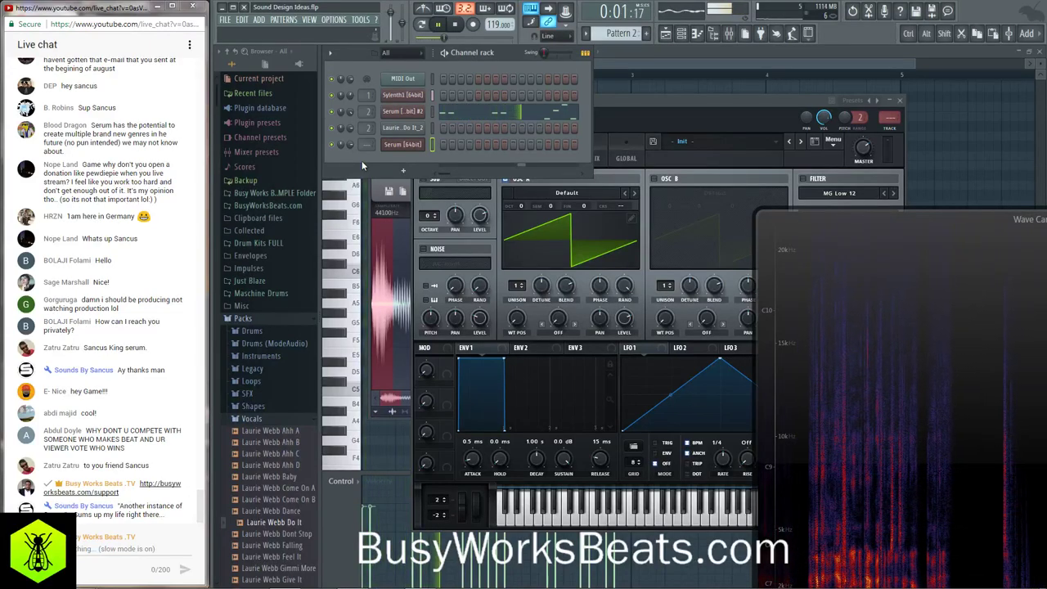
pyautogui.press('space')
pyautogui.click(403, 145)
pyautogui.click(402, 147)
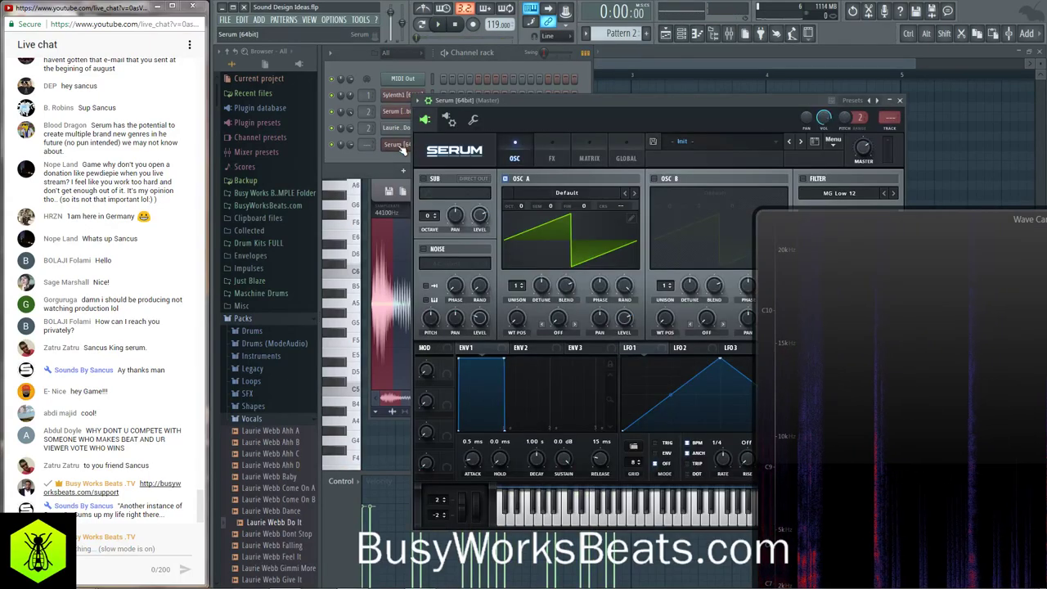
pyautogui.click(394, 128)
pyautogui.moveTo(413, 132); pyautogui.dragTo(603, 152)
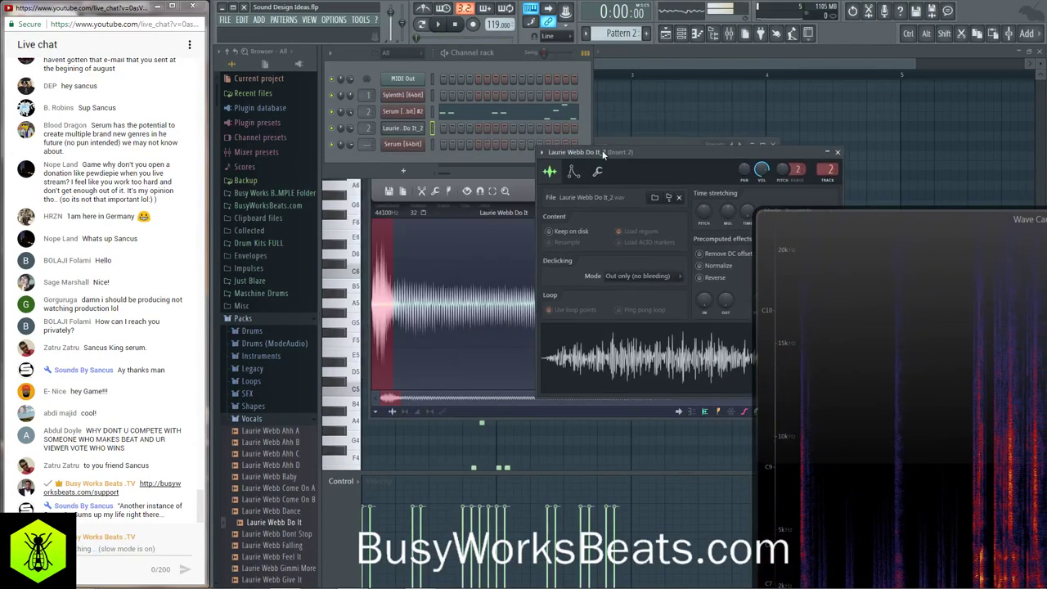
pyautogui.click(412, 147)
pyautogui.moveTo(533, 117); pyautogui.dragTo(618, 115)
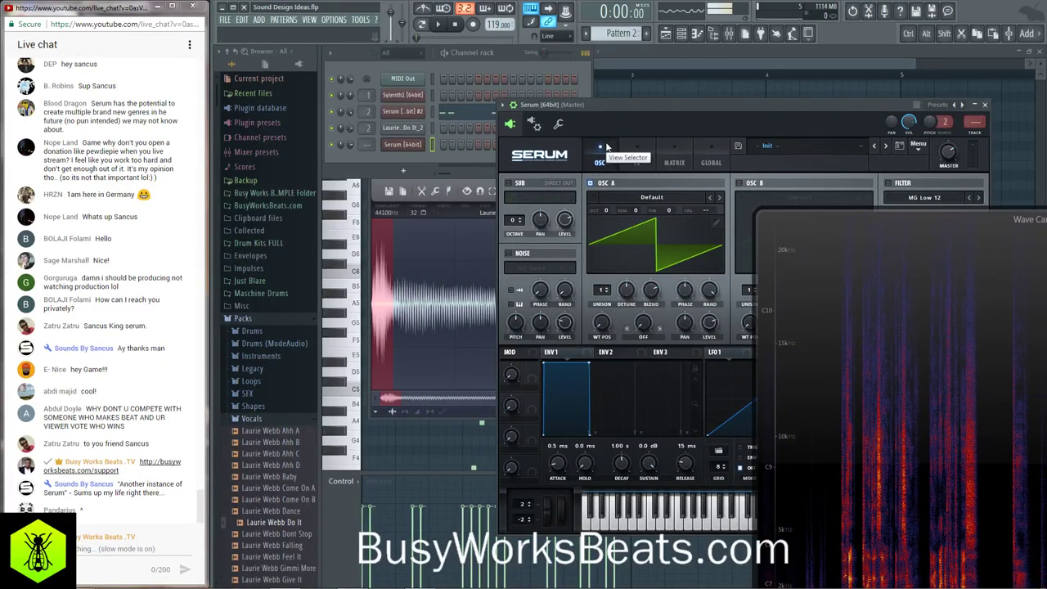
# - In the melody's Serum #2, keep Basic Shapes on oscillator A and set its unison to 1 voice and wavetable position to 1
pyautogui.click(416, 111)
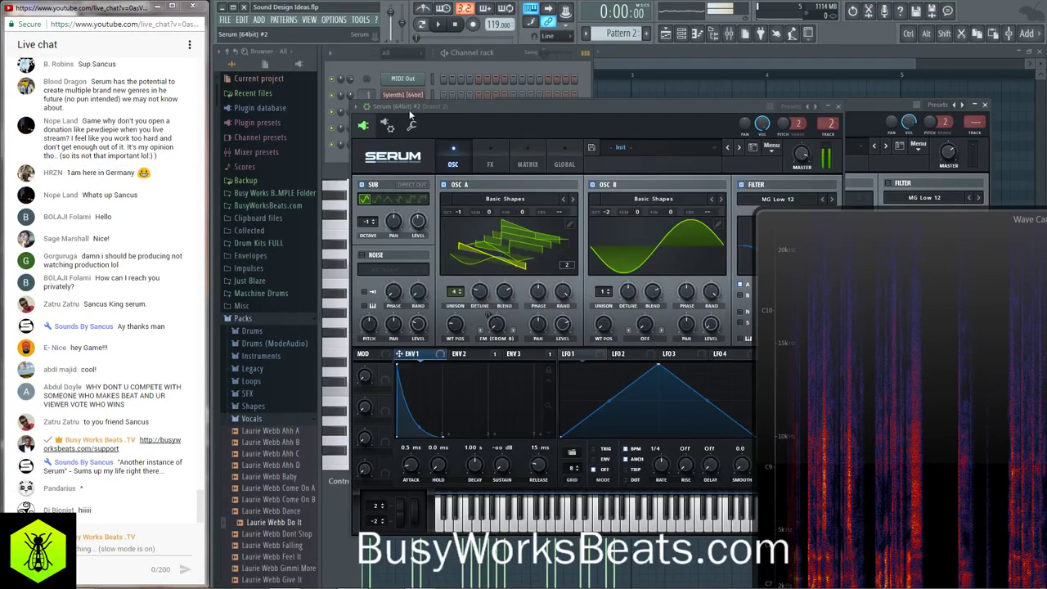
pyautogui.click(492, 247)
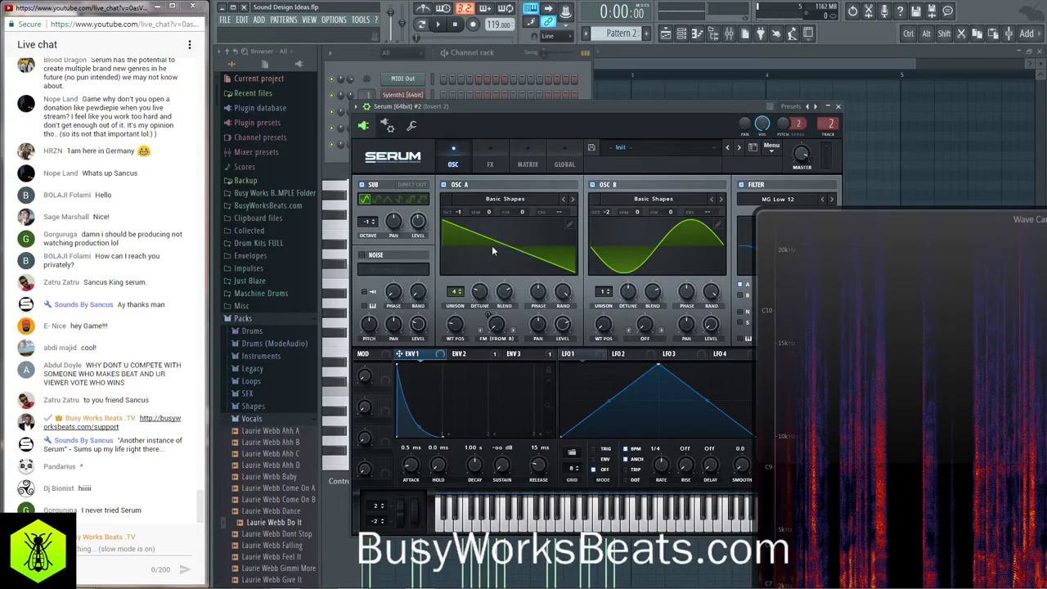
pyautogui.click(563, 199)
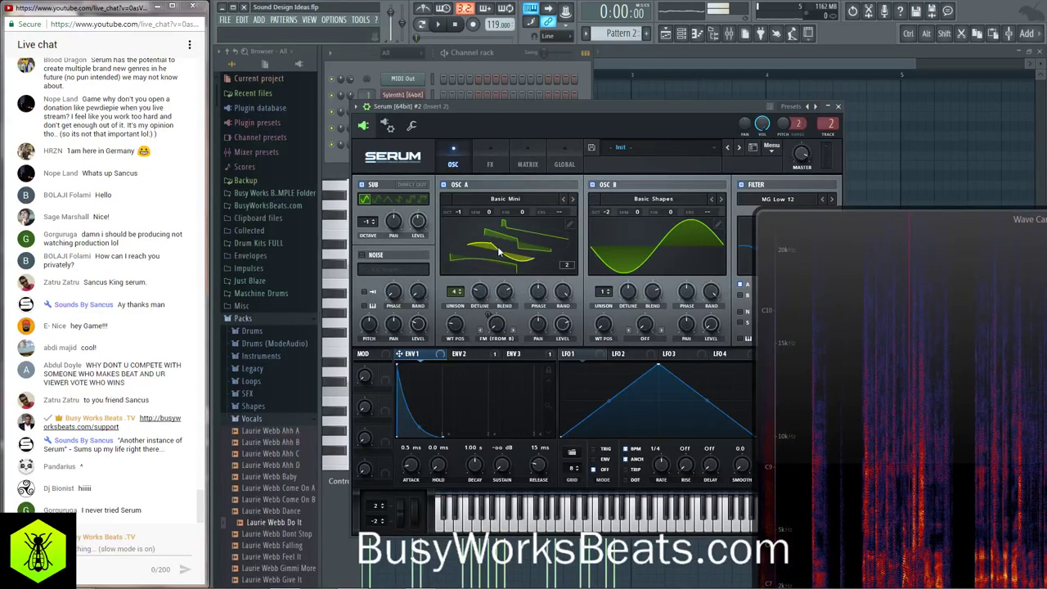
pyautogui.click(573, 200)
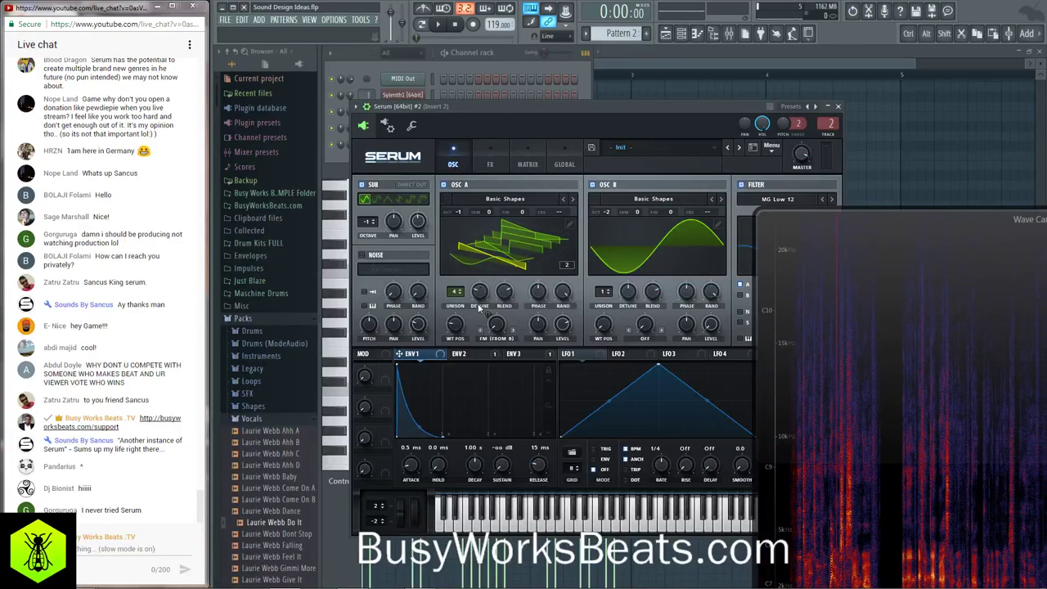
pyautogui.moveTo(463, 301); pyautogui.dragTo(445, 375)
pyautogui.click(516, 251)
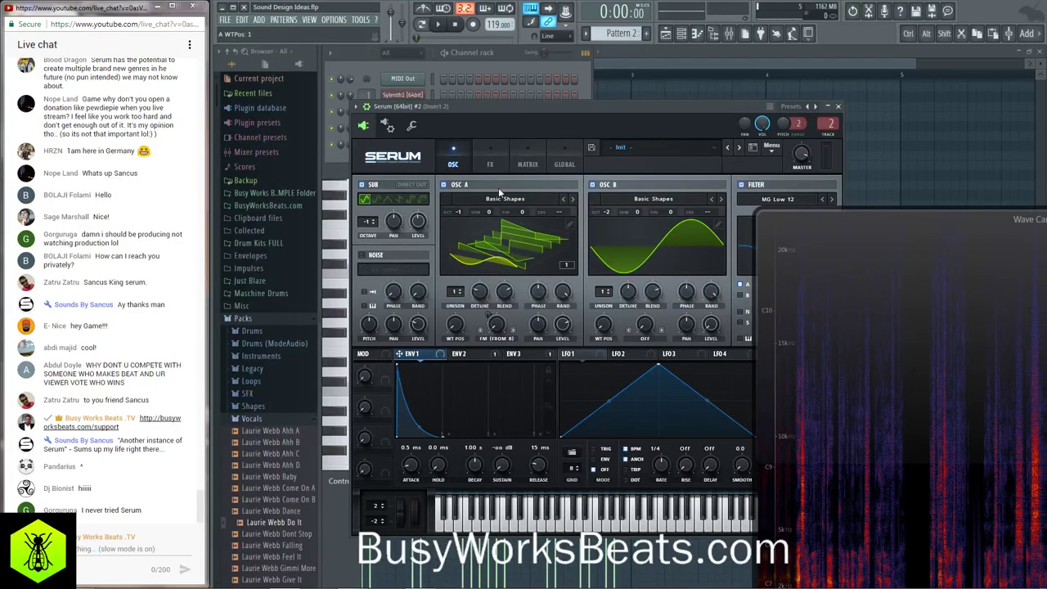
# - Raise oscillator B's octave to -1 and try oscillator A at octave 0 while the pattern plays
pyautogui.click(450, 62)
pyautogui.press('space')
pyautogui.click(613, 112)
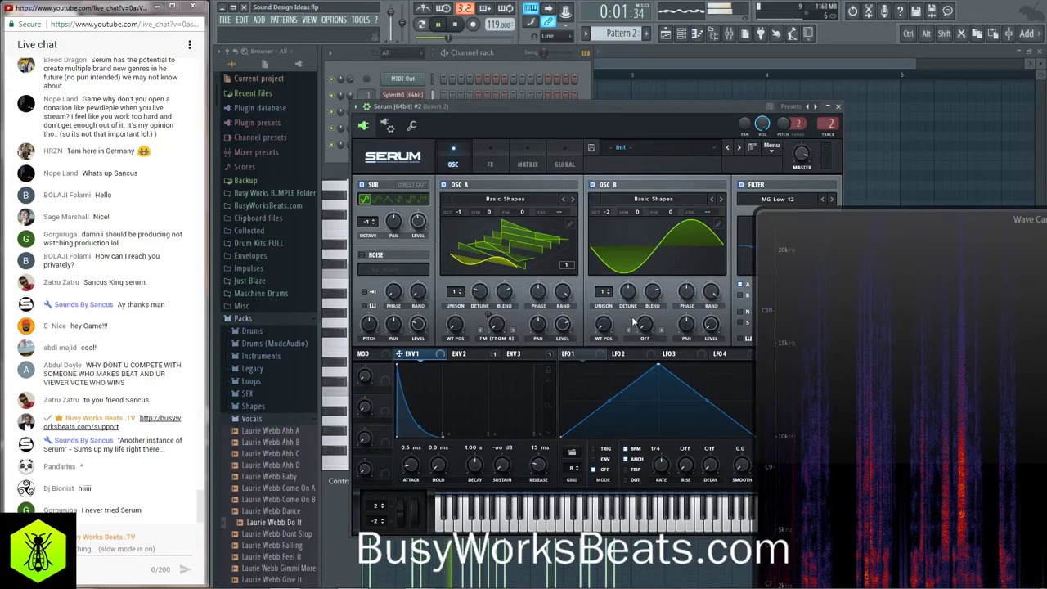
pyautogui.moveTo(496, 325); pyautogui.dragTo(485, 267)
pyautogui.moveTo(607, 213); pyautogui.dragTo(612, 198)
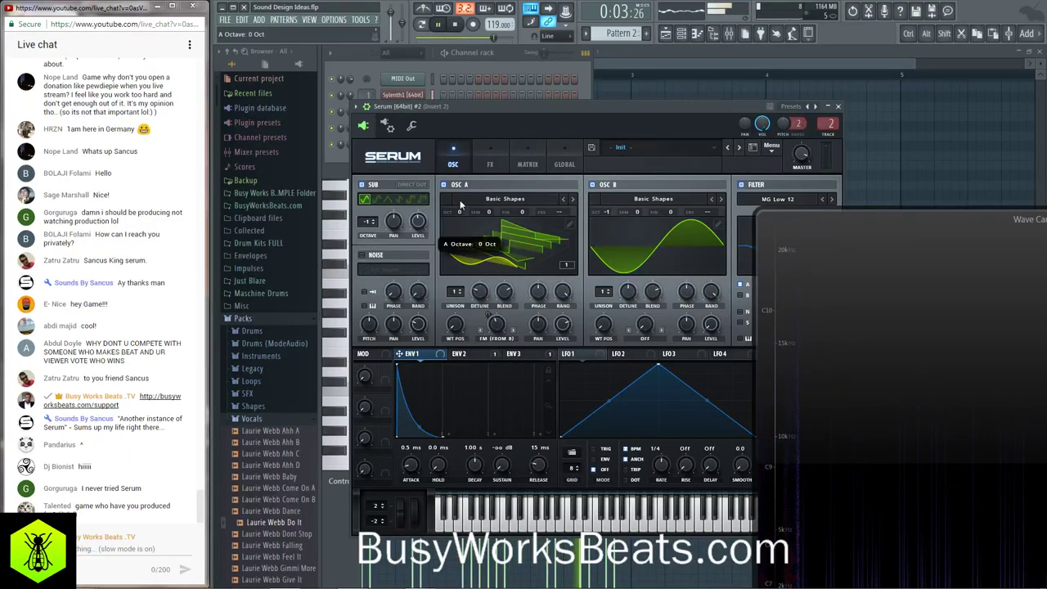
# - Uncover the filter section, return oscillator A to octave -1, set the filter resonance to 0%, and stop playback
pyautogui.moveTo(589, 107); pyautogui.dragTo(584, 89)
pyautogui.moveTo(797, 244); pyautogui.dragTo(864, 353)
pyautogui.moveTo(772, 281); pyautogui.dragTo(772, 273)
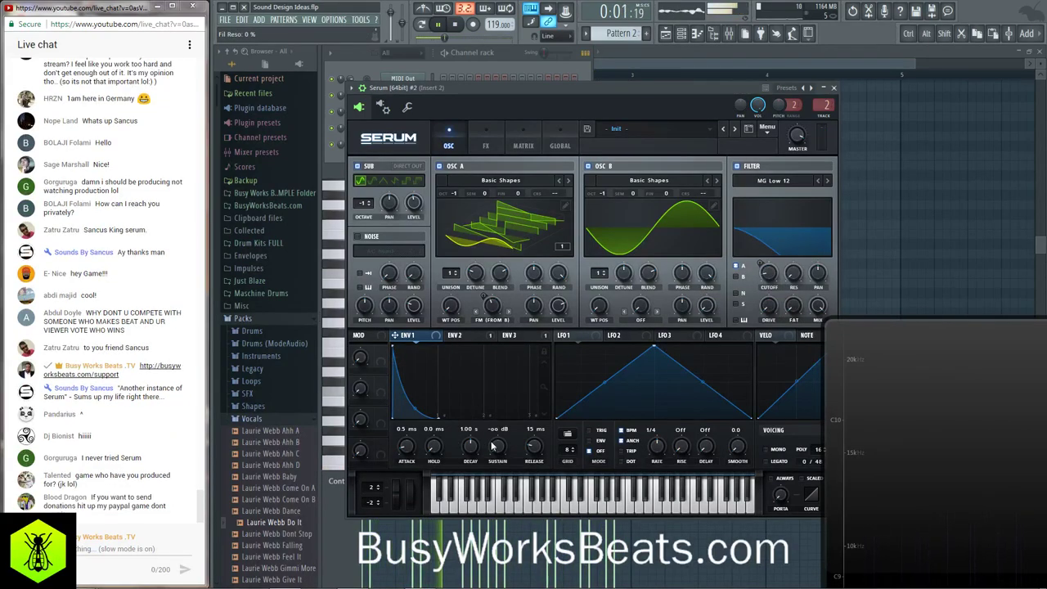
pyautogui.press('space')
# - Modulate the sub oscillator's level with envelope 2, set its base level to 0%, and play the pattern
pyautogui.click(460, 337)
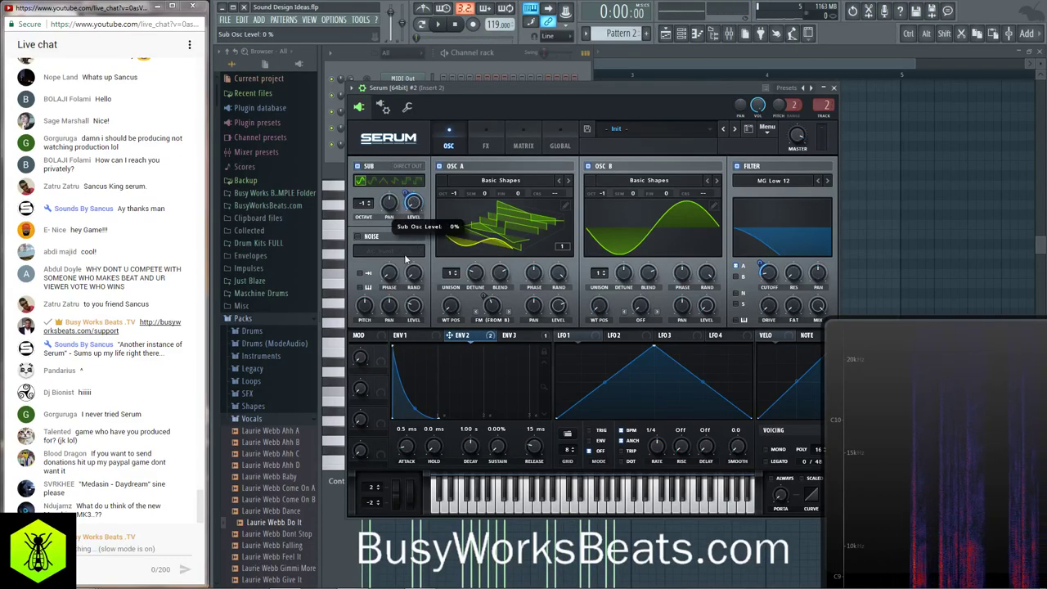
pyautogui.click(471, 67)
pyautogui.press('space')
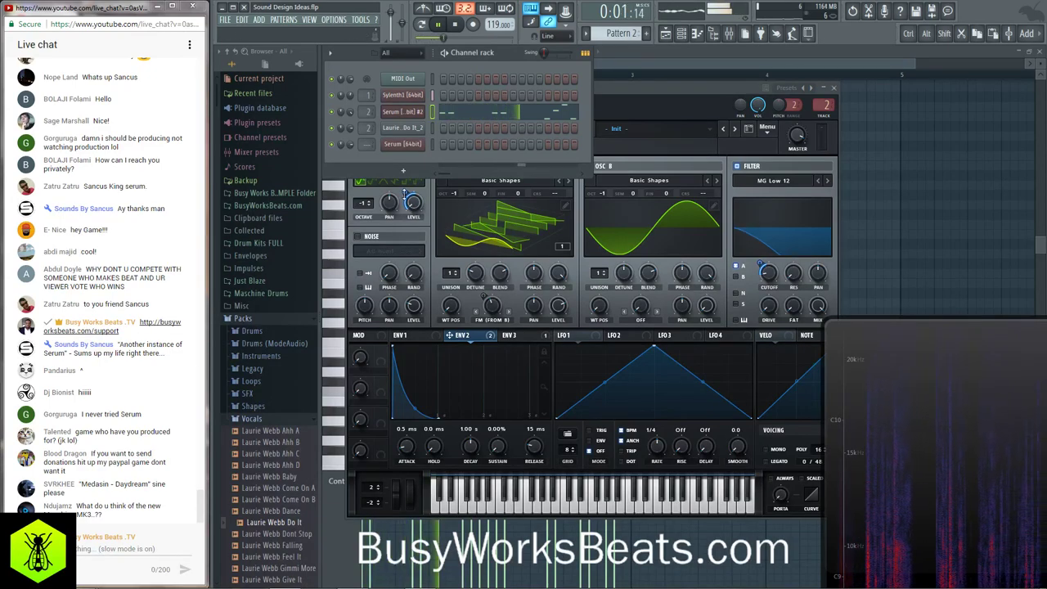
# - Set envelope 2's modulation of the sub oscillator level to 43, close Serum #2, and stop playback
pyautogui.moveTo(406, 195); pyautogui.dragTo(405, 202)
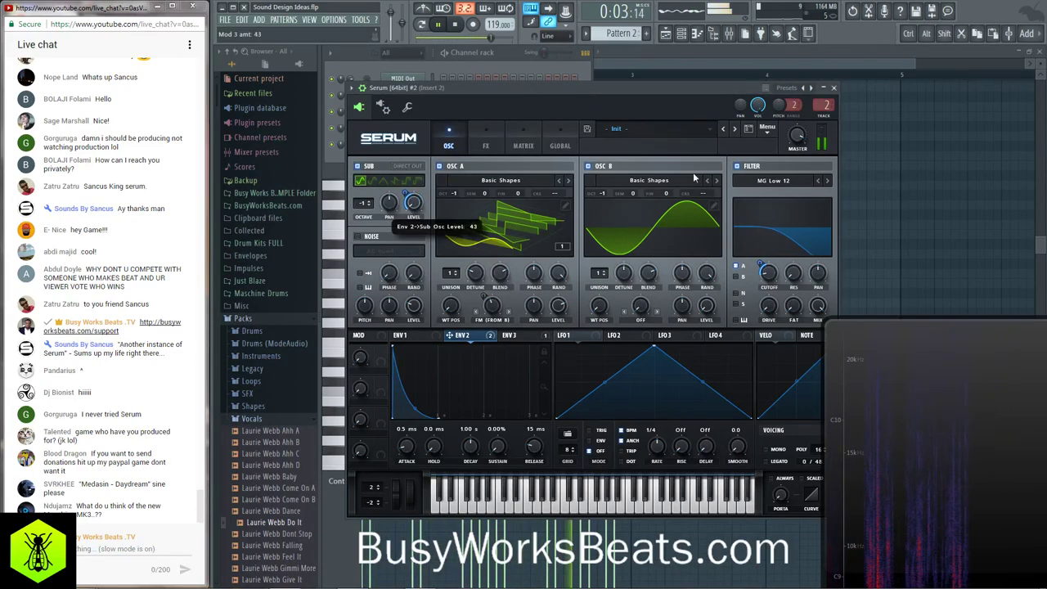
pyautogui.click(834, 88)
pyautogui.press('space')
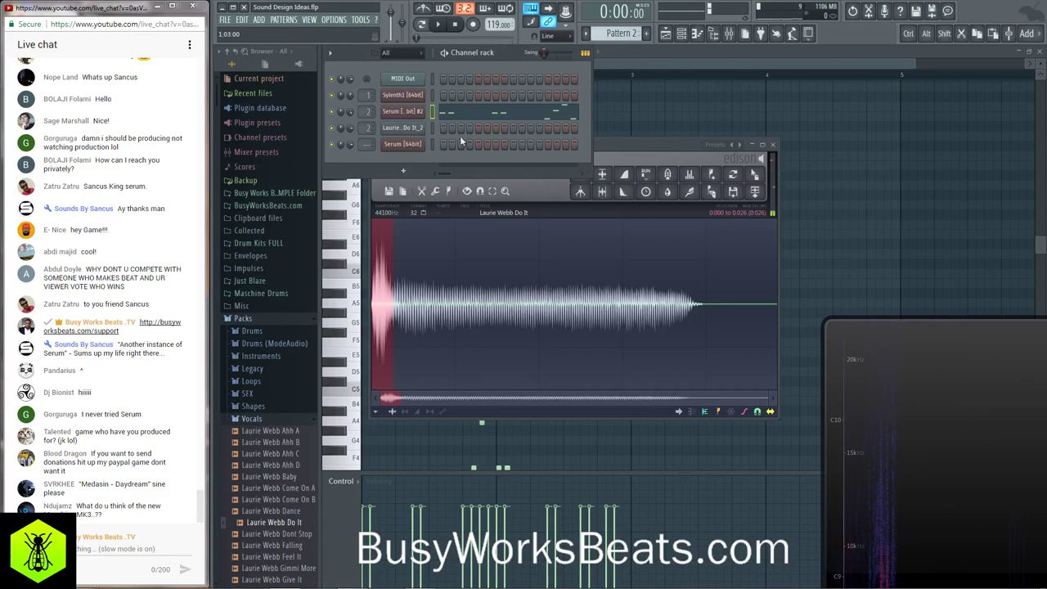
# - Look over the first Serum instance, close the Edison audio editor, and open the Laurie Webb Do It_2 sampler settings
pyautogui.click(401, 129)
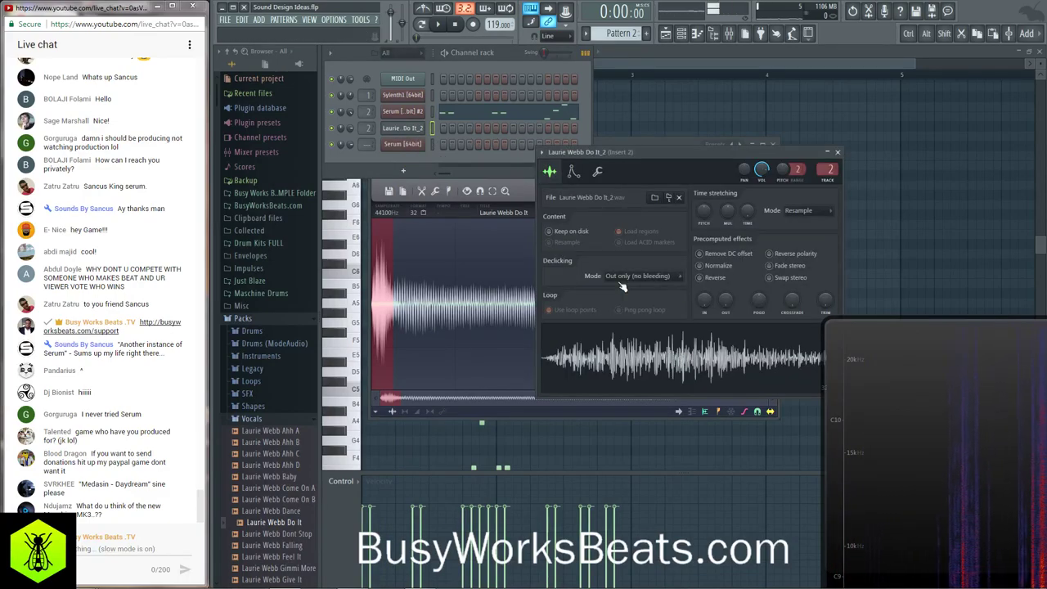
pyautogui.click(401, 145)
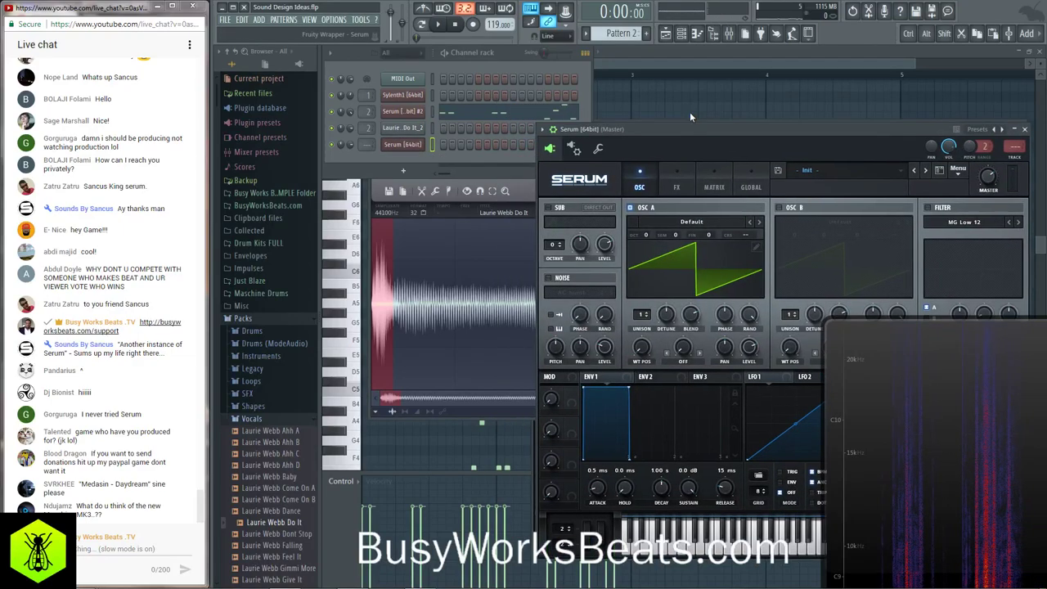
pyautogui.moveTo(686, 296); pyautogui.dragTo(822, 148)
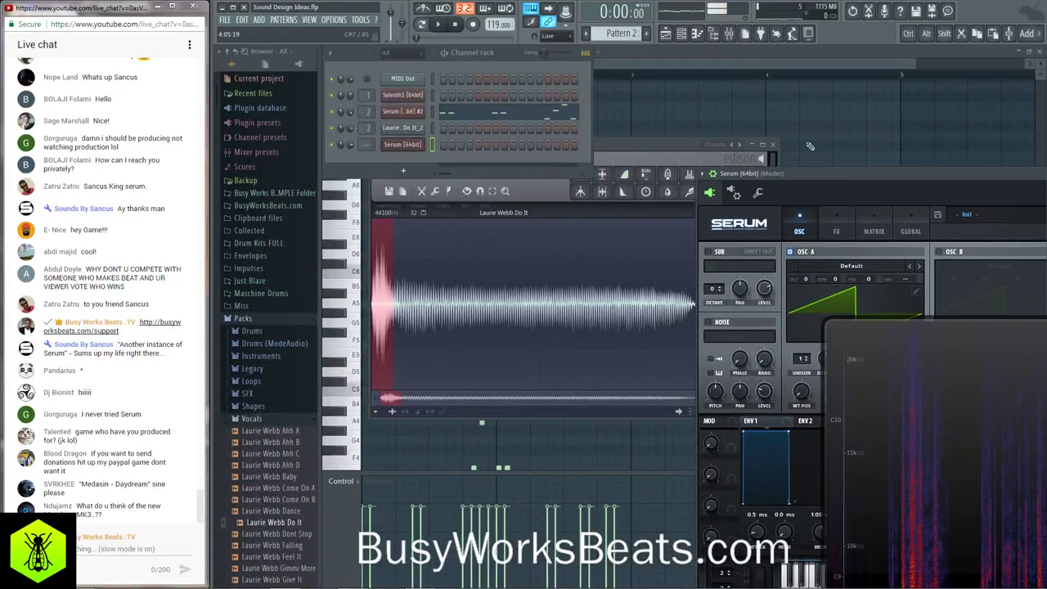
pyautogui.click(773, 146)
pyautogui.click(409, 131)
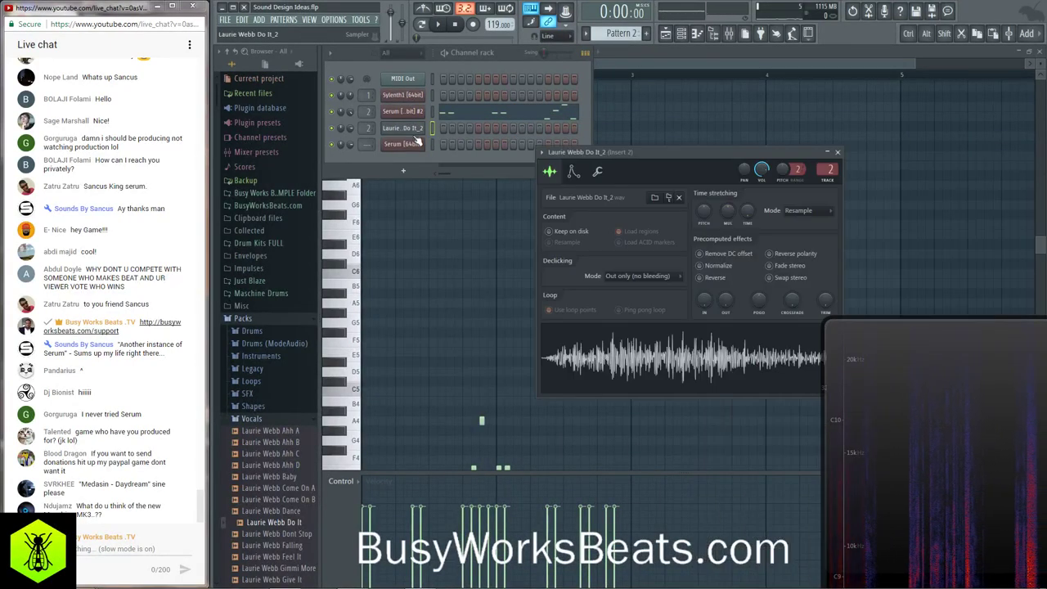
# - Load the Laurie Webb Do It_2 sample into oscillator A of the Serum [64bit] channel as its wavetable
pyautogui.moveTo(692, 175); pyautogui.dragTo(495, 184)
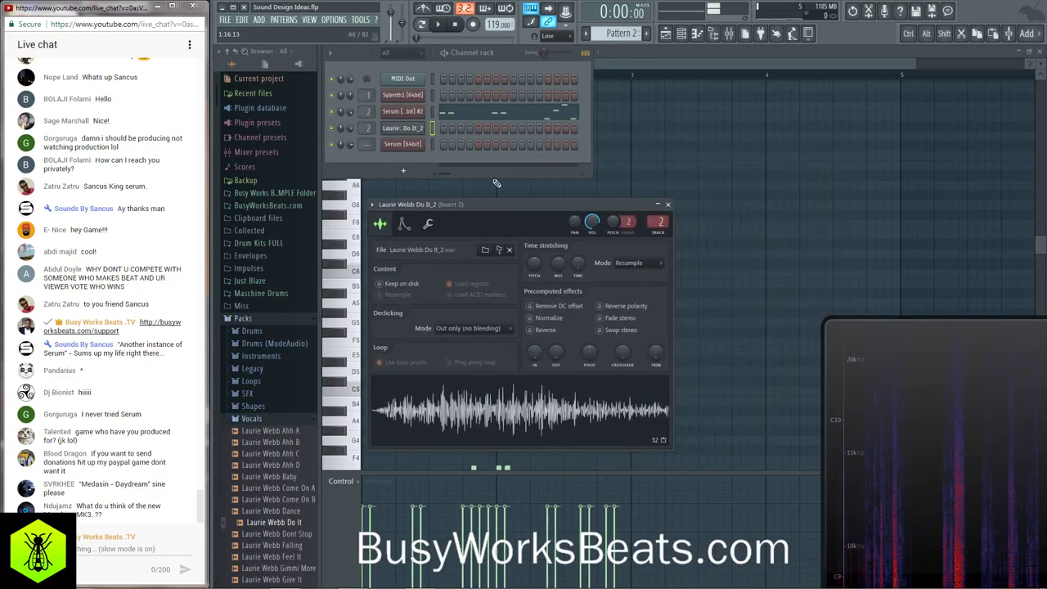
pyautogui.click(414, 144)
pyautogui.moveTo(814, 175); pyautogui.dragTo(700, 101)
pyautogui.moveTo(516, 208); pyautogui.dragTo(481, 168)
pyautogui.click(713, 34)
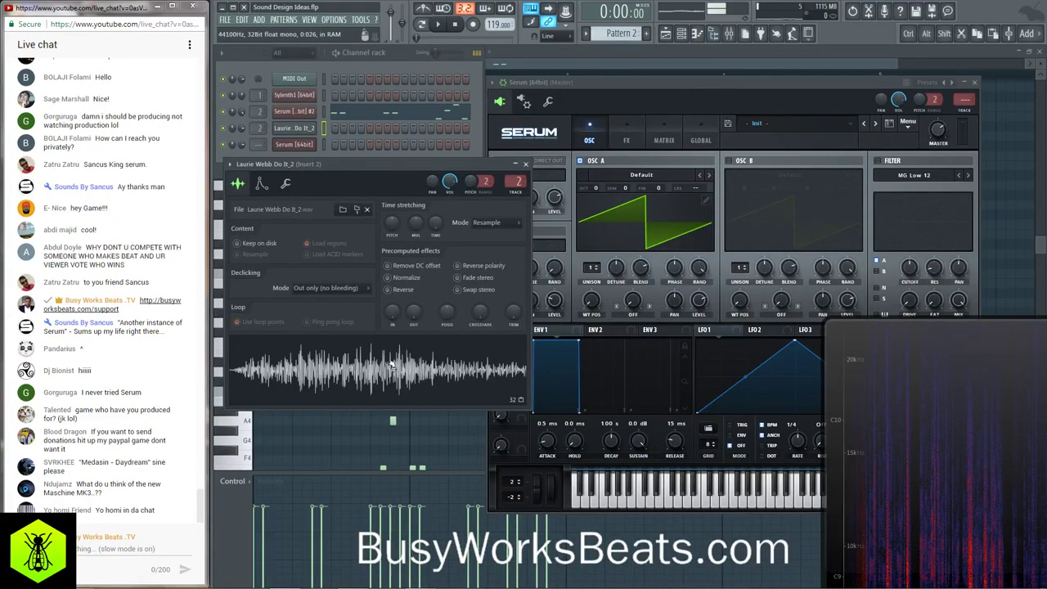
pyautogui.moveTo(378, 369); pyautogui.dragTo(631, 216)
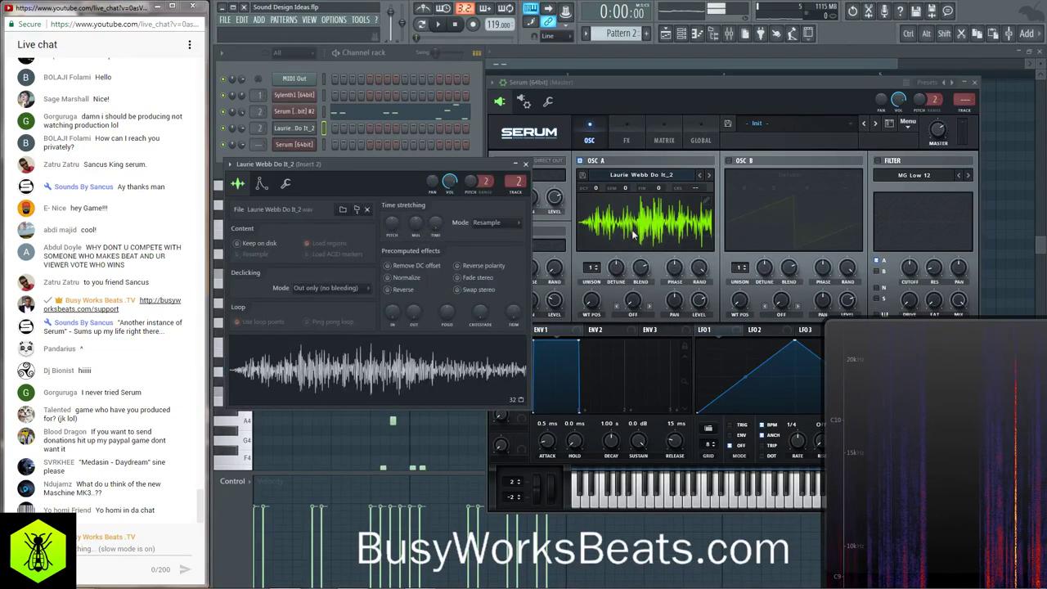
# - Switch oscillator A's waveform display to the 3D wavetable view and close the vocal sampler window
pyautogui.click(669, 221)
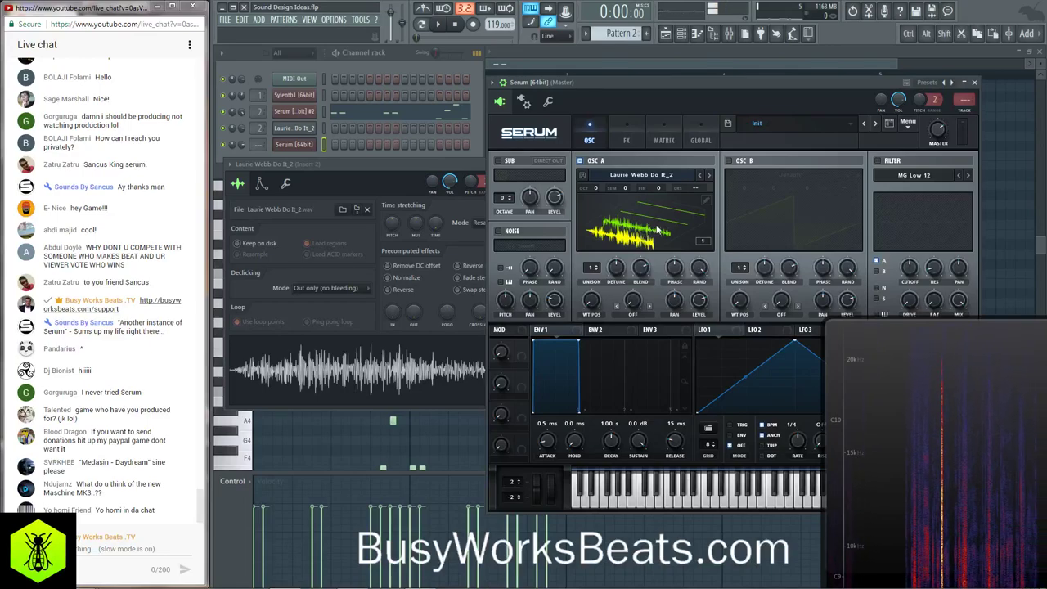
pyautogui.click(458, 162)
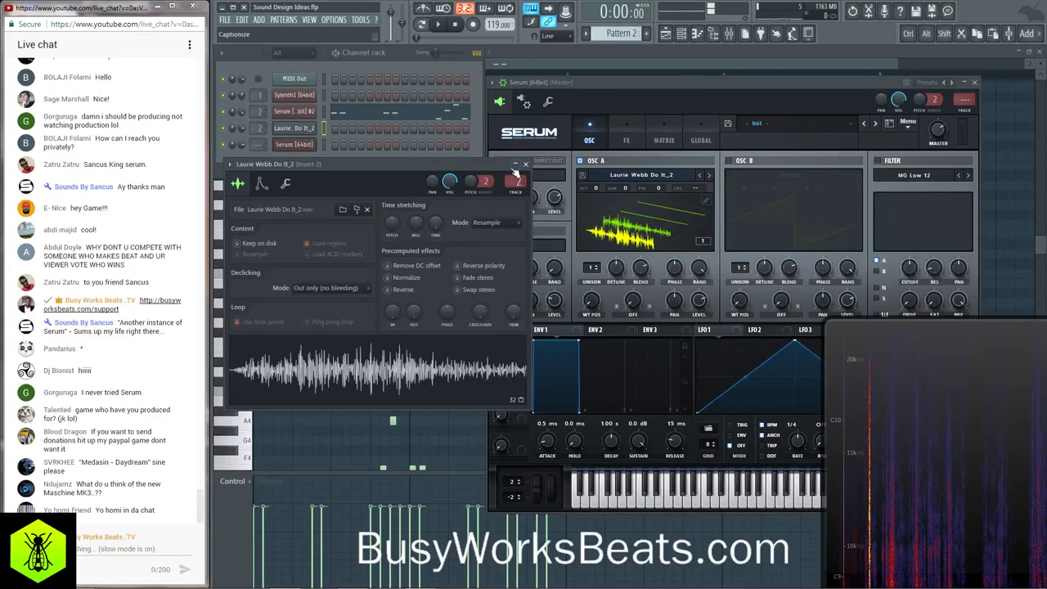
pyautogui.click(530, 163)
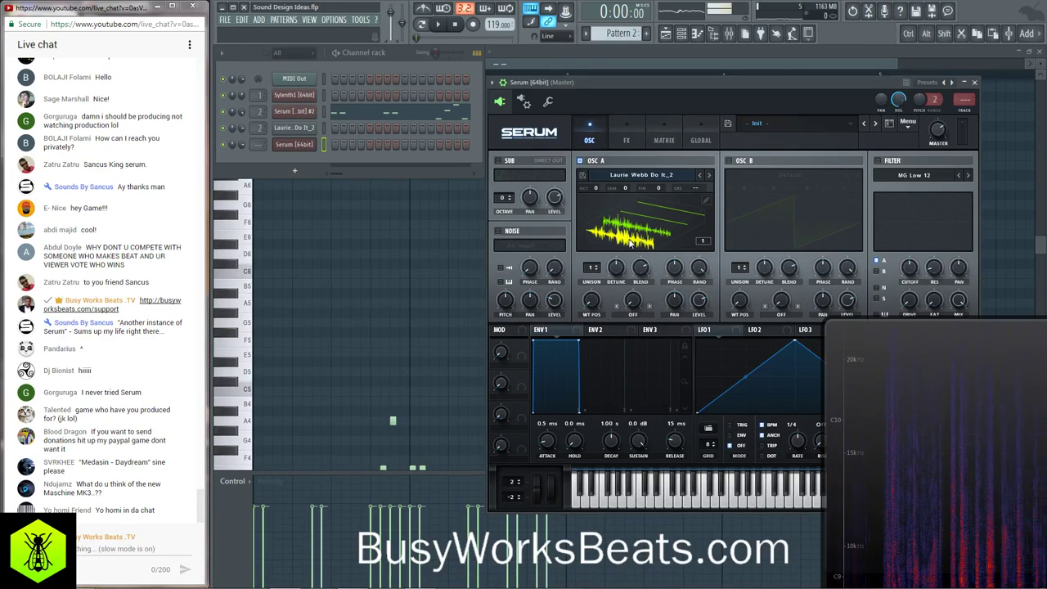
# - Copy the Serum #2 channel's notes into the Serum [64bit] channel and route that channel to mixer track 3
pyautogui.click(324, 111)
pyautogui.click(325, 145)
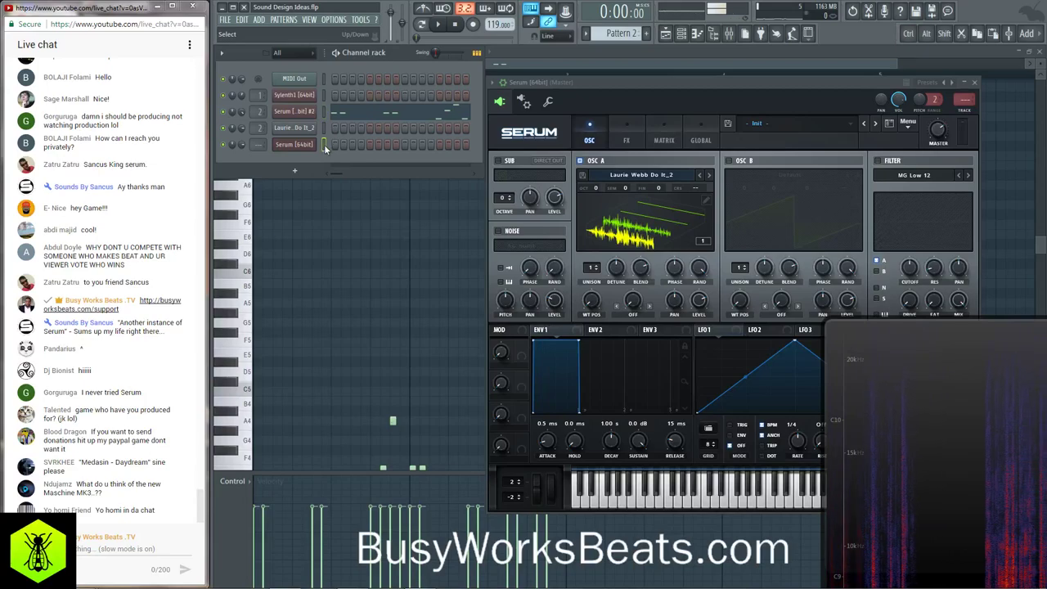
pyautogui.hotkey('ctrl', 'v')
pyautogui.moveTo(258, 145); pyautogui.dragTo(259, 135)
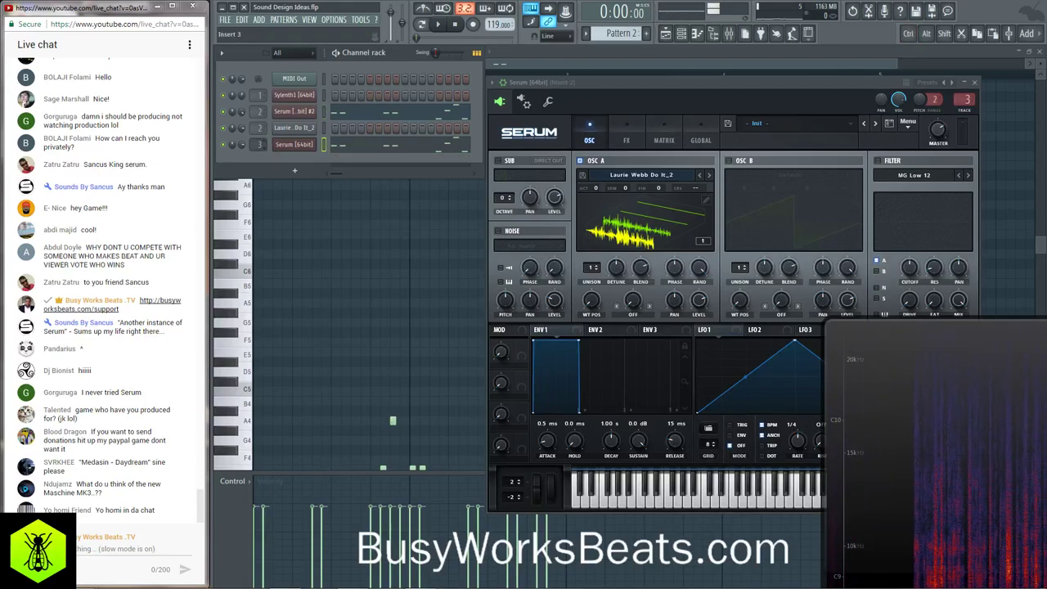
pyautogui.scroll(1, 259, 144)
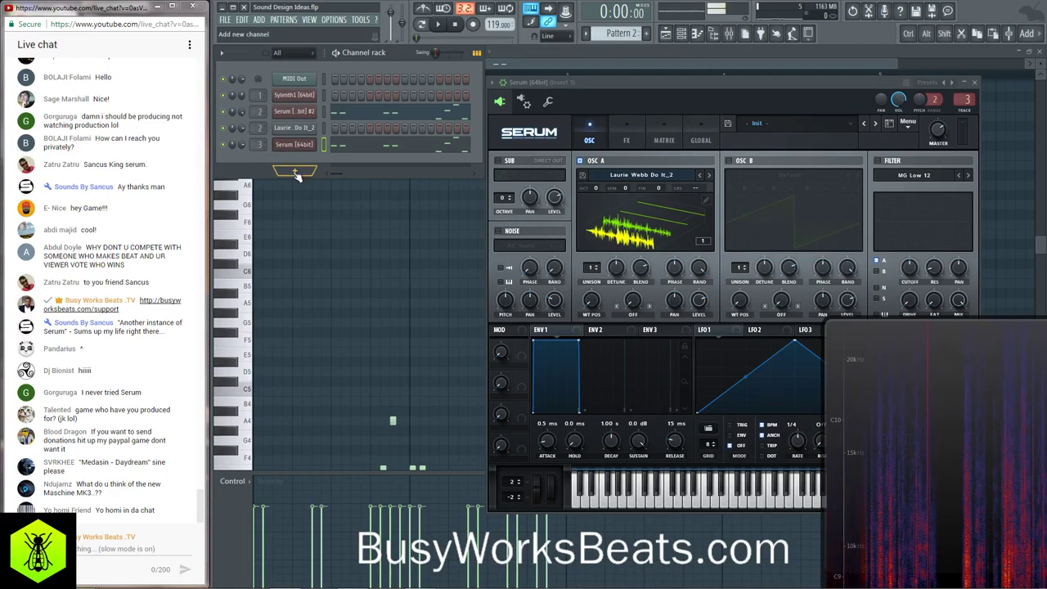
# - Set Serum's envelope 2 sustain to 0% and assign envelope 2 to oscillator A's level
pyautogui.moveTo(925, 404); pyautogui.dragTo(836, 264)
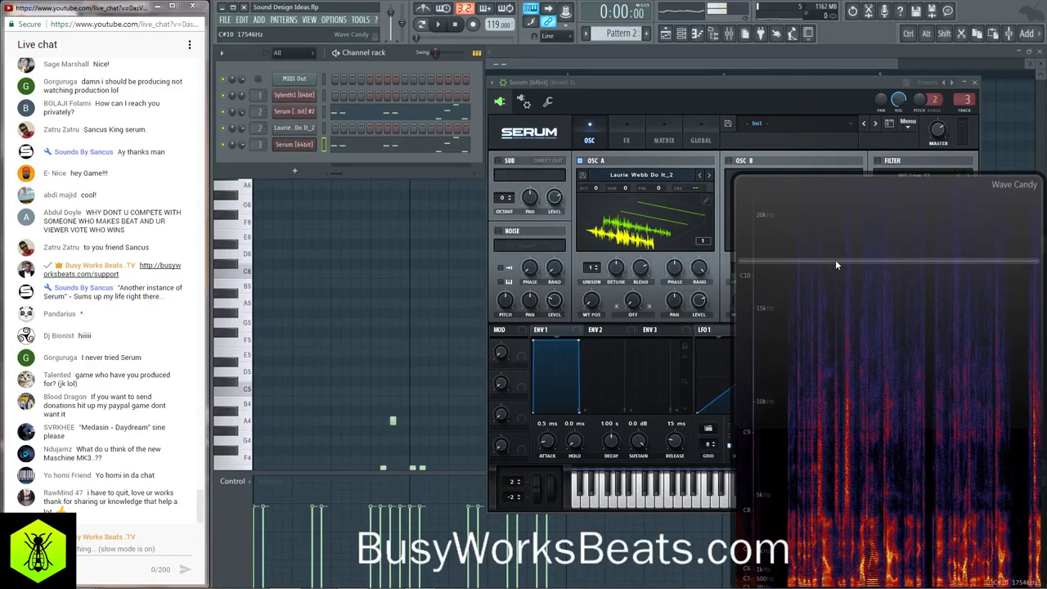
pyautogui.moveTo(683, 78); pyautogui.dragTo(410, 63)
pyautogui.click(329, 303)
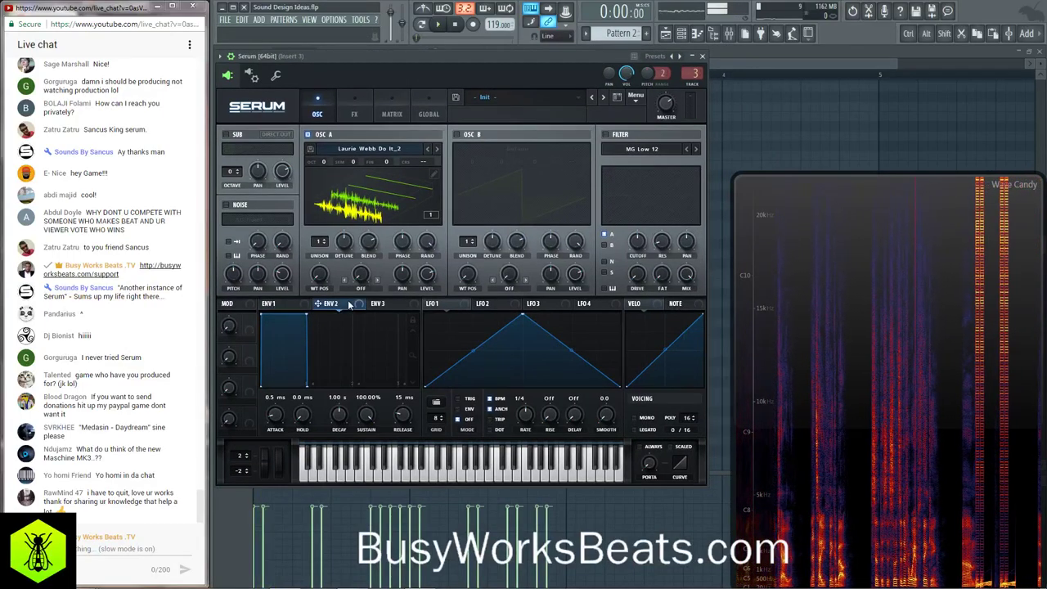
pyautogui.moveTo(350, 302); pyautogui.dragTo(426, 274)
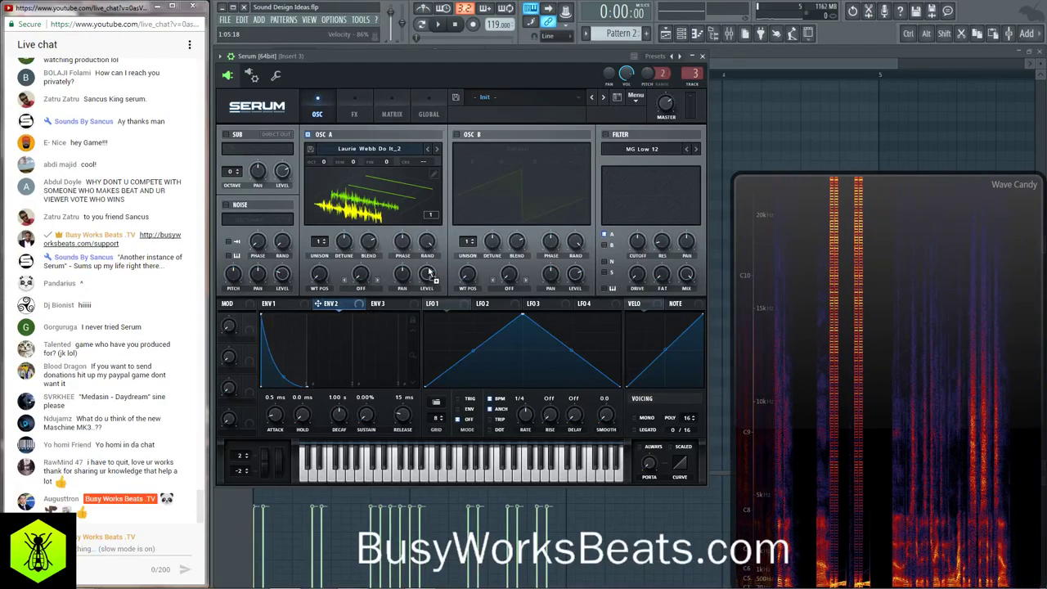
# - Play the pattern while adjusting envelope 2's modulation amount on oscillator A's level
pyautogui.press('space')
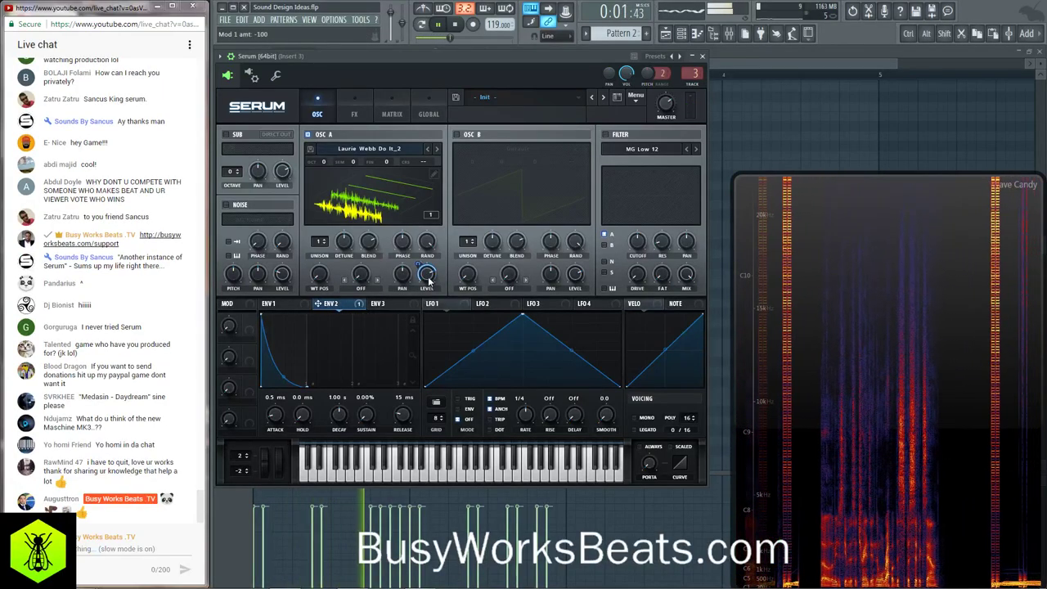
pyautogui.press('space')
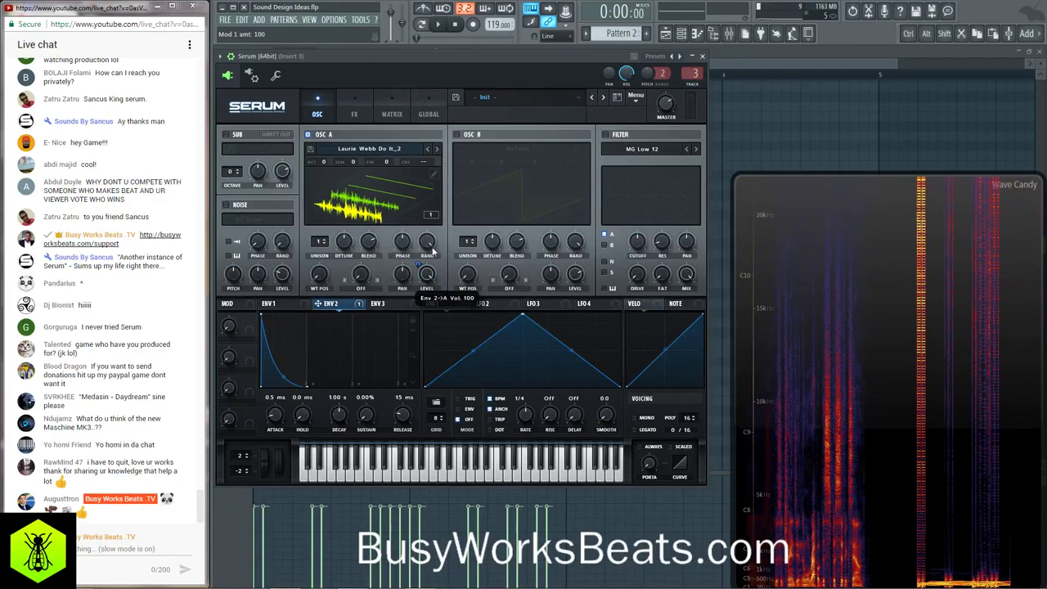
pyautogui.press('space')
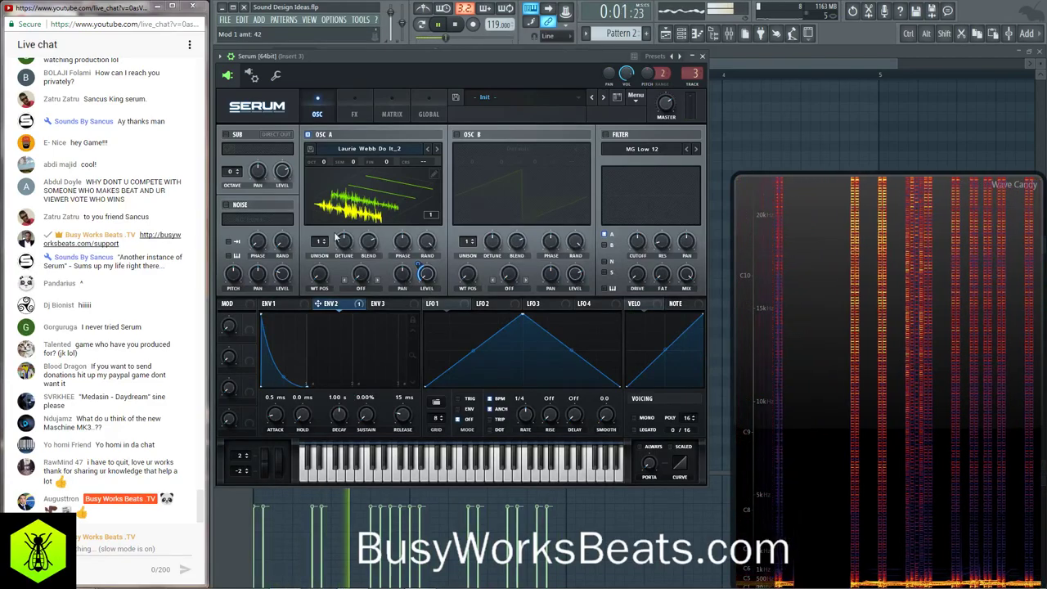
# - Set oscillator A's octave to -2 and envelope 2's decay to about 259 ms
pyautogui.moveTo(324, 161); pyautogui.dragTo(331, 213)
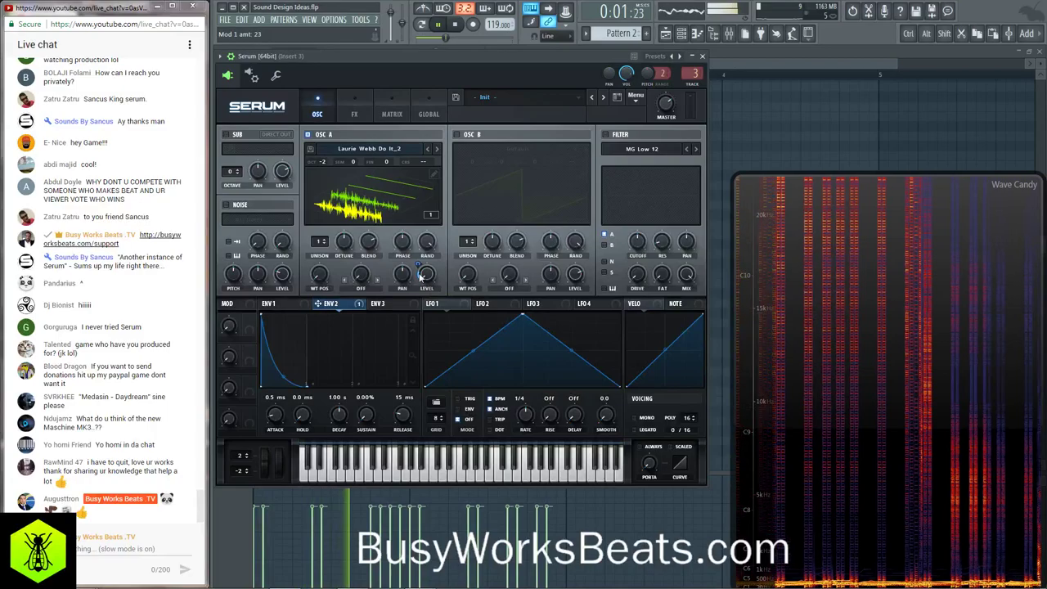
pyautogui.moveTo(339, 414); pyautogui.dragTo(338, 431)
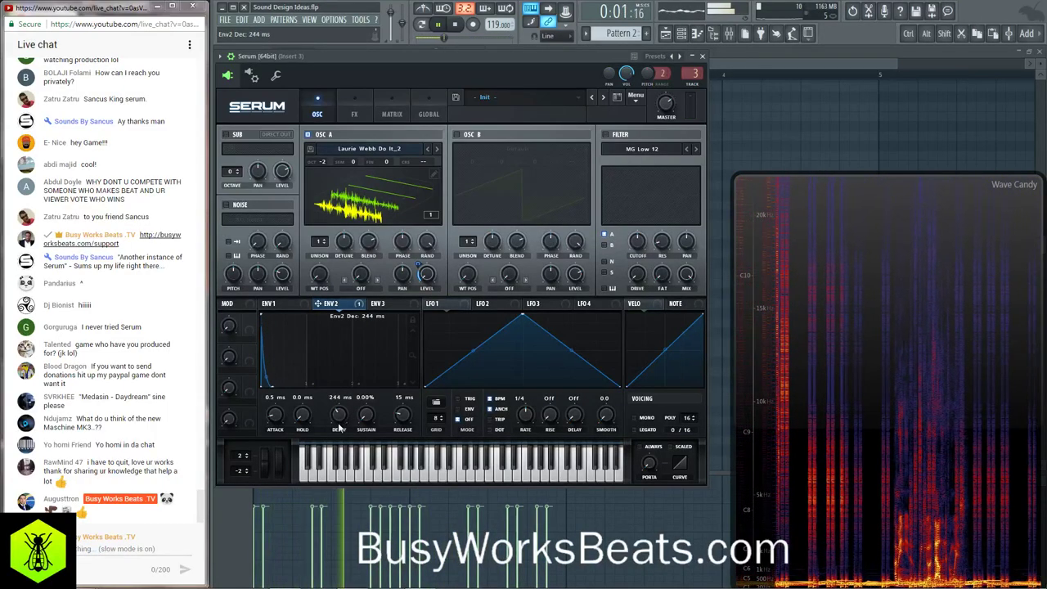
pyautogui.moveTo(345, 418); pyautogui.dragTo(344, 414)
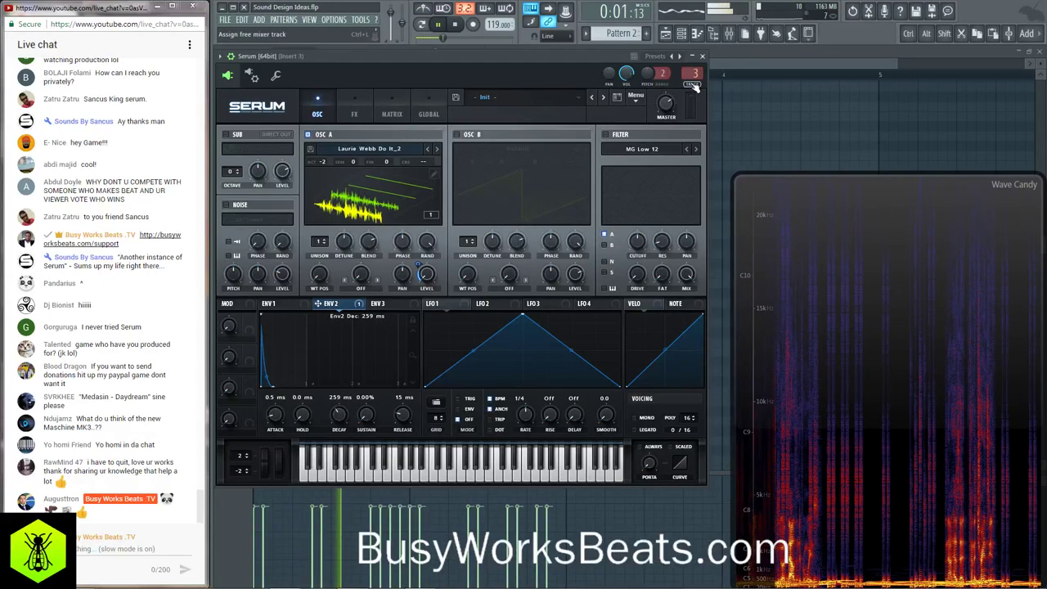
# - Close the Serum window and the piano roll, and stop playback
pyautogui.click(702, 57)
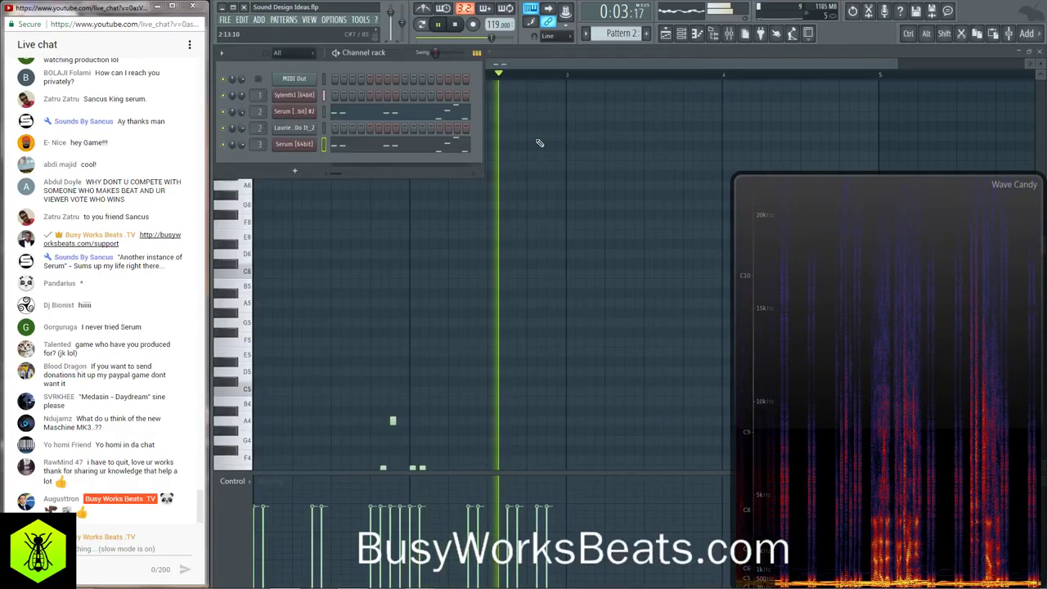
pyautogui.press('F6')
pyautogui.click(1039, 51)
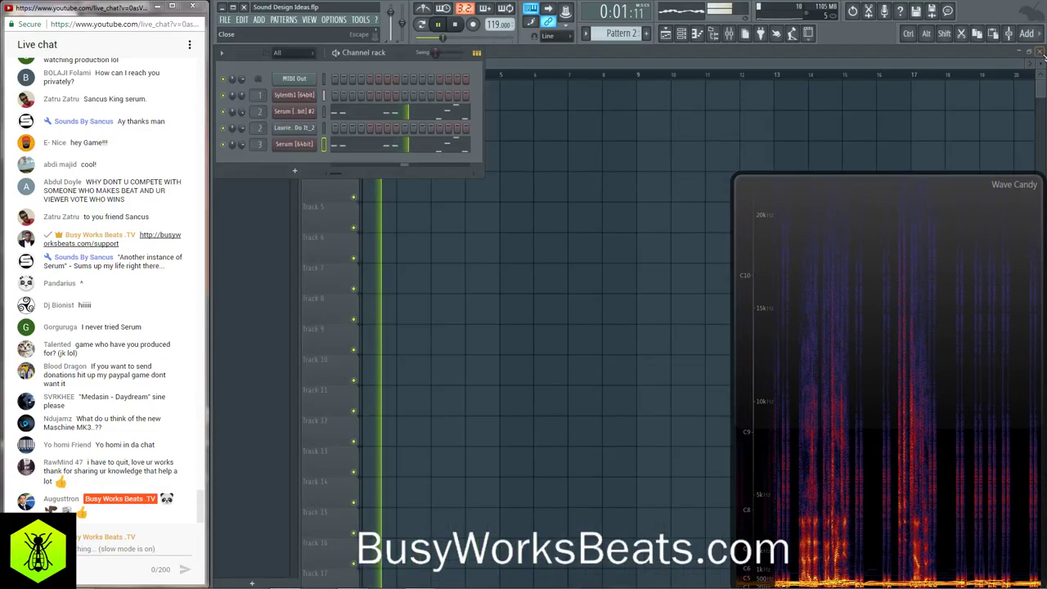
pyautogui.press('space')
# - Delete the Serum [64bit], Laurie Webb Do It_2 and Serum #2 channels from the channel rack
pyautogui.click(323, 144)
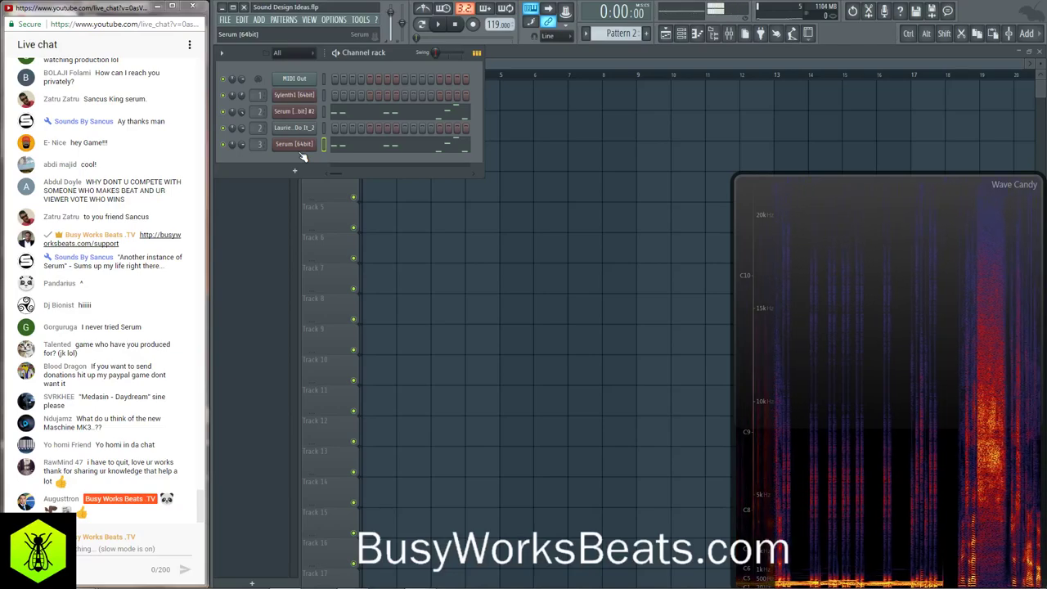
pyautogui.rightClick(297, 146)
pyautogui.press('d')
pyautogui.press('Return')
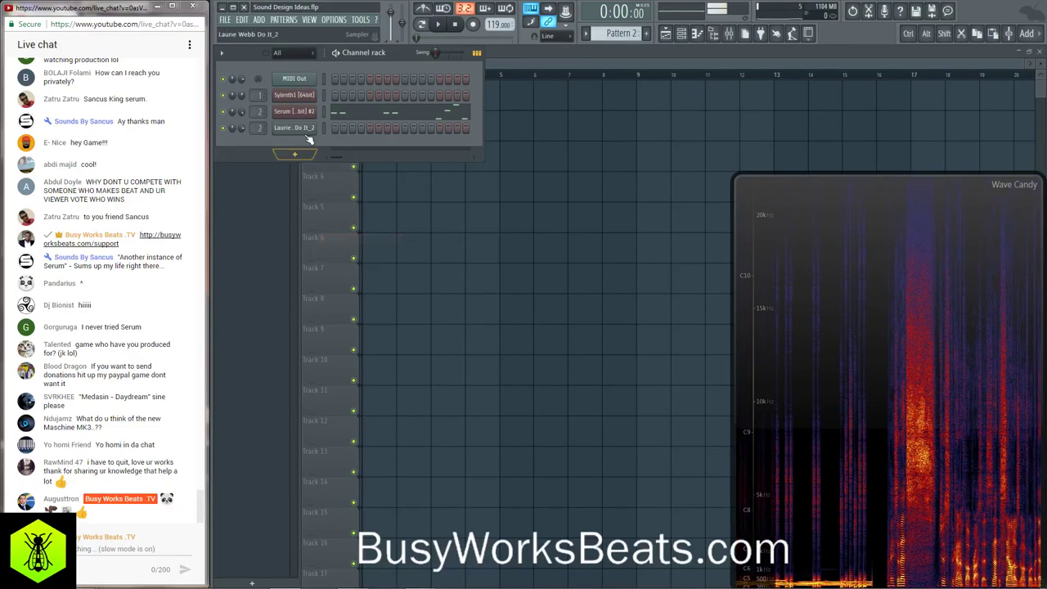
pyautogui.rightClick(300, 129)
pyautogui.press('d')
pyautogui.press('Return')
pyautogui.rightClick(300, 112)
pyautogui.press('d')
pyautogui.press('Return')
# - Add a new FM8 [64bit] instrument channel
pyautogui.click(295, 120)
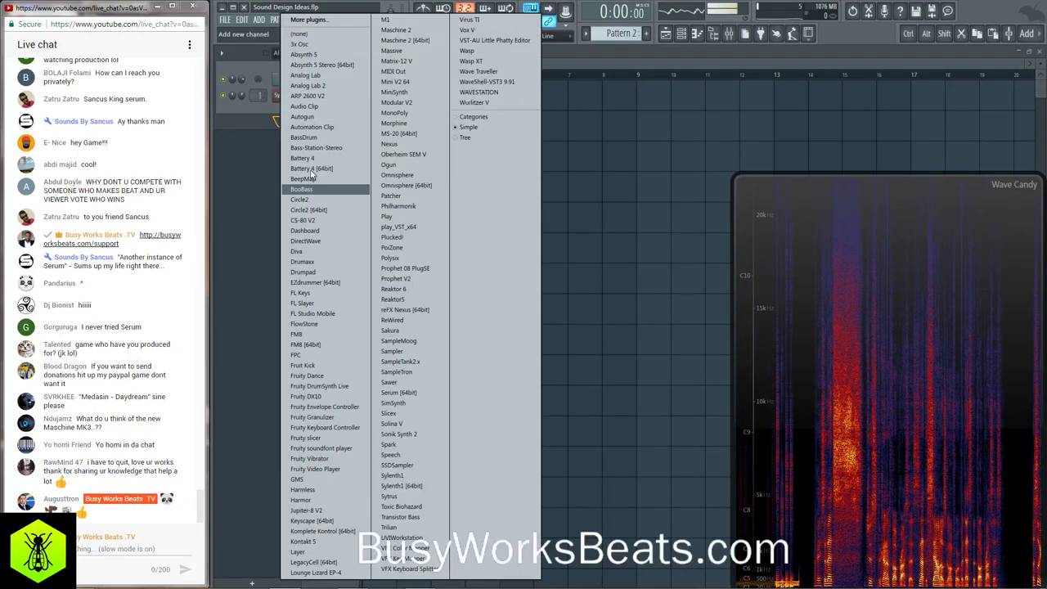
pyautogui.click(329, 343)
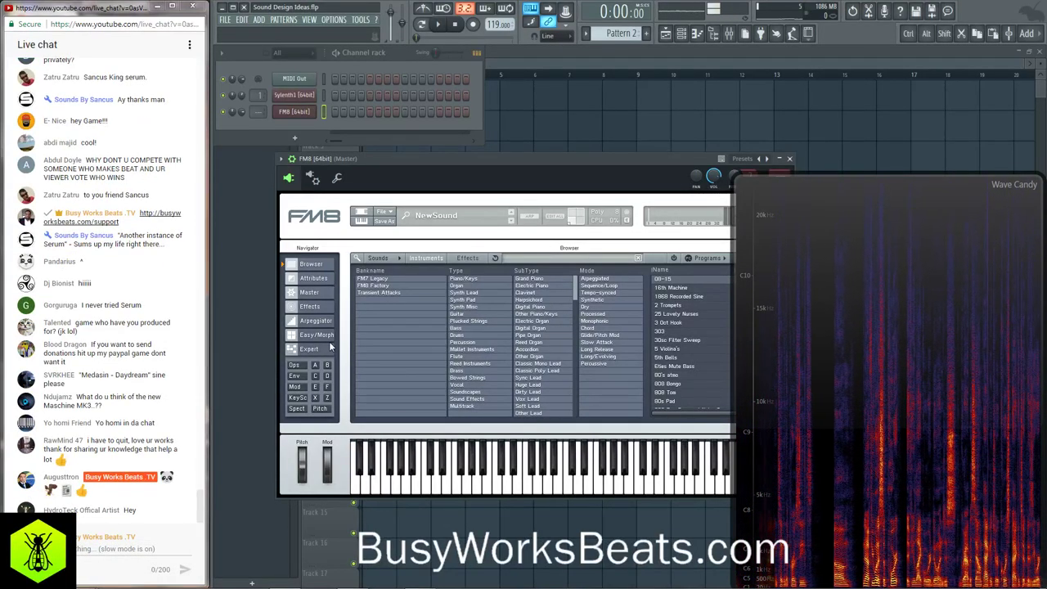
pyautogui.click(90, 546)
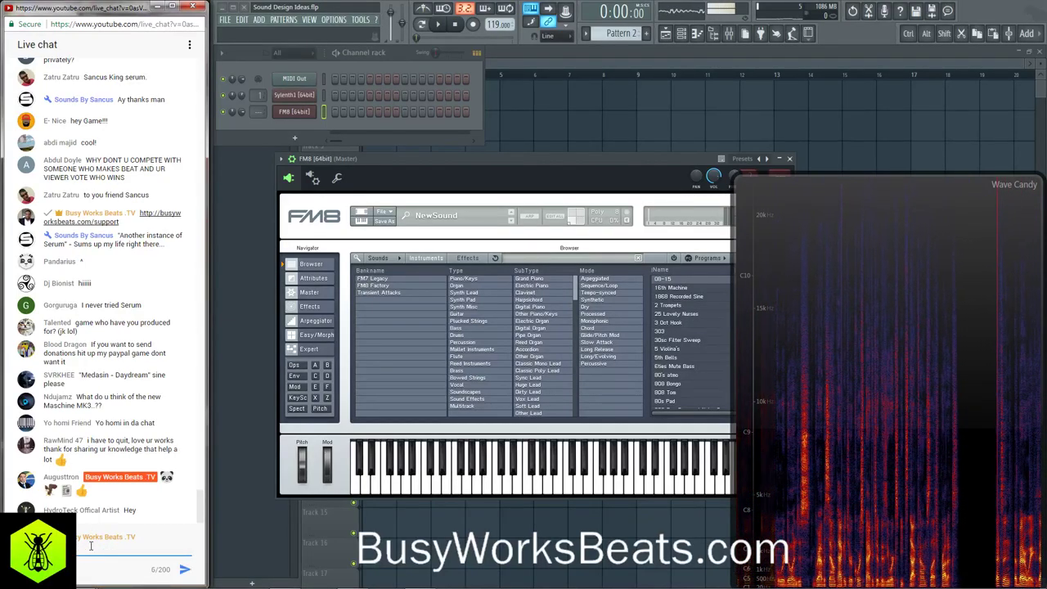
pyautogui.write('http://busywo')
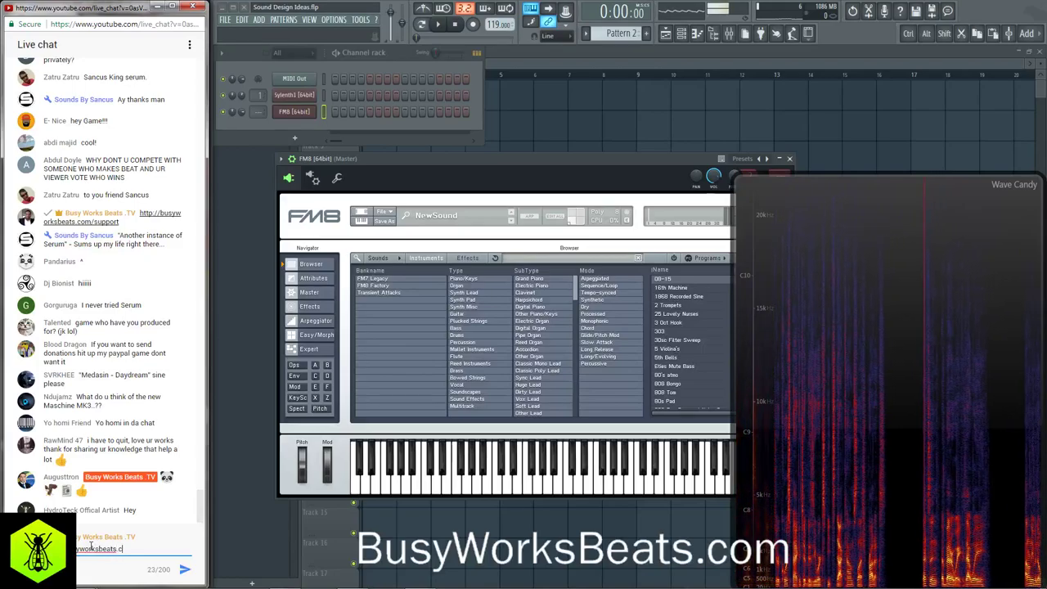
pyautogui.write('beats.com/support')
pyautogui.press('Return')
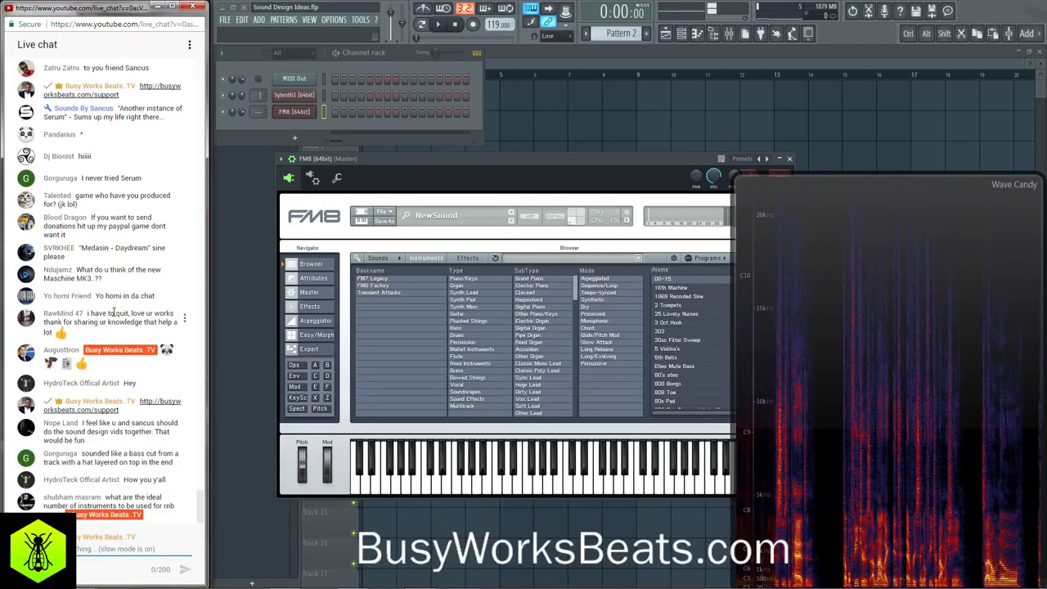
# - Open FM8's operator F page, remove operator F's output in the FM matrix, and send operator A to the output
pyautogui.moveTo(409, 162); pyautogui.dragTo(355, 58)
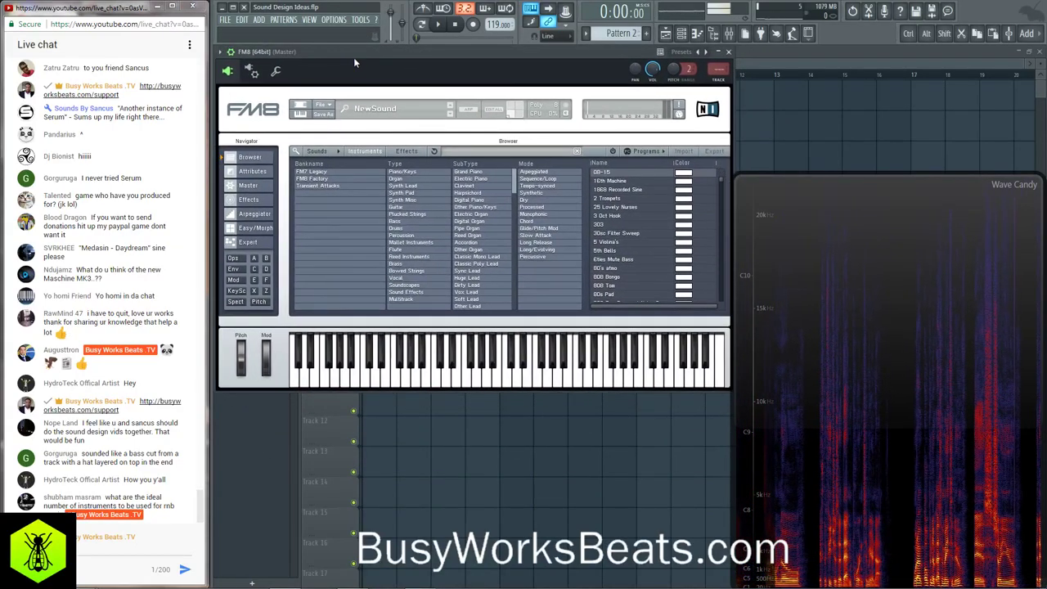
pyautogui.click(265, 281)
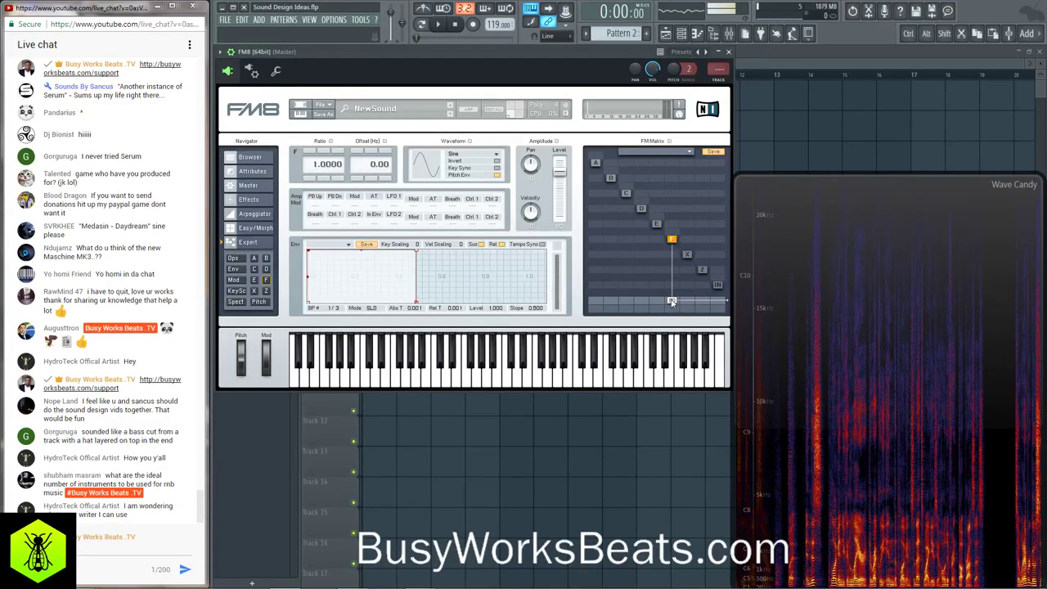
pyautogui.moveTo(672, 306); pyautogui.dragTo(675, 344)
pyautogui.moveTo(602, 300); pyautogui.dragTo(604, 220)
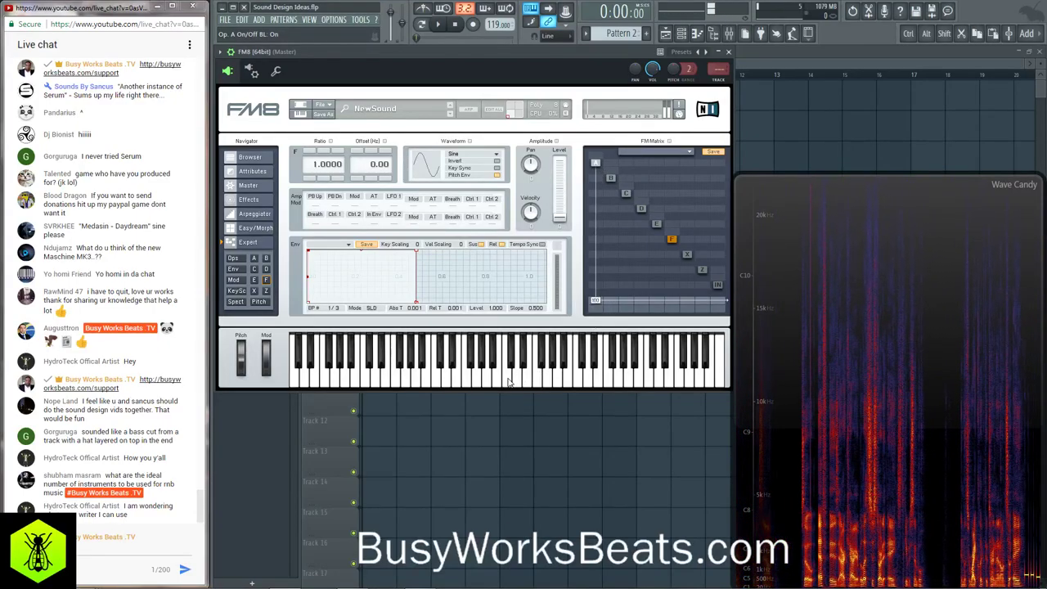
# - Play low, middle and high notes on FM8's keyboard to hear operator A's plain sine tone
pyautogui.click(445, 376)
pyautogui.click(496, 374)
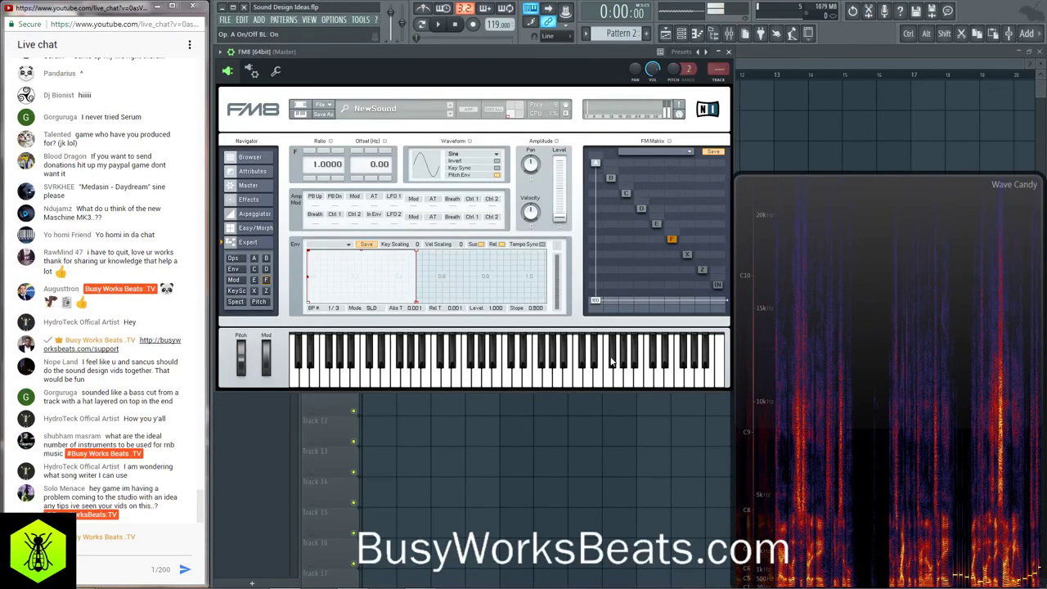
pyautogui.click(614, 360)
pyautogui.click(537, 372)
pyautogui.click(456, 368)
pyautogui.click(377, 373)
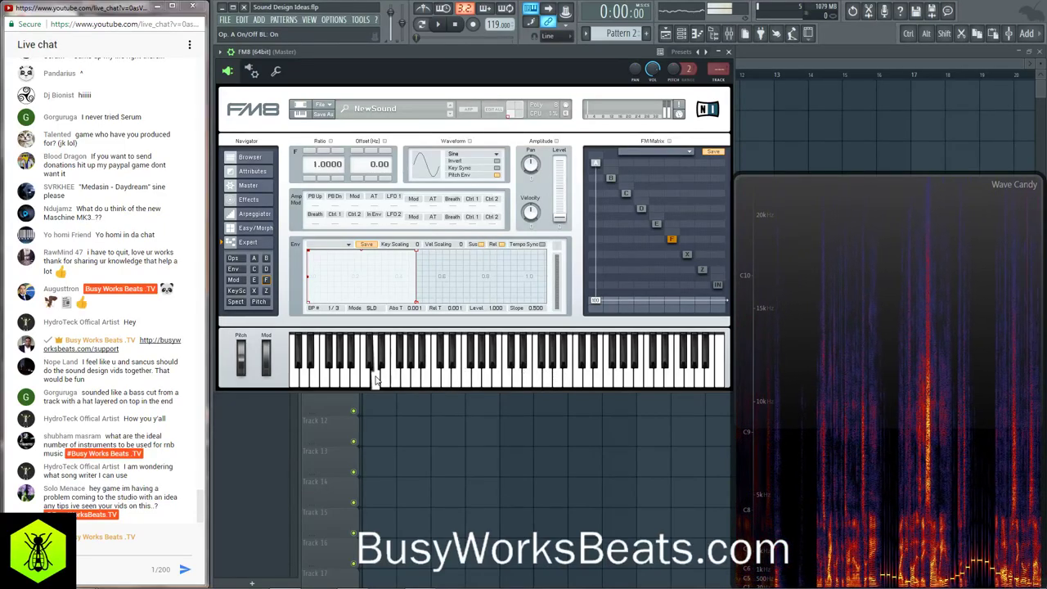
pyautogui.click(522, 372)
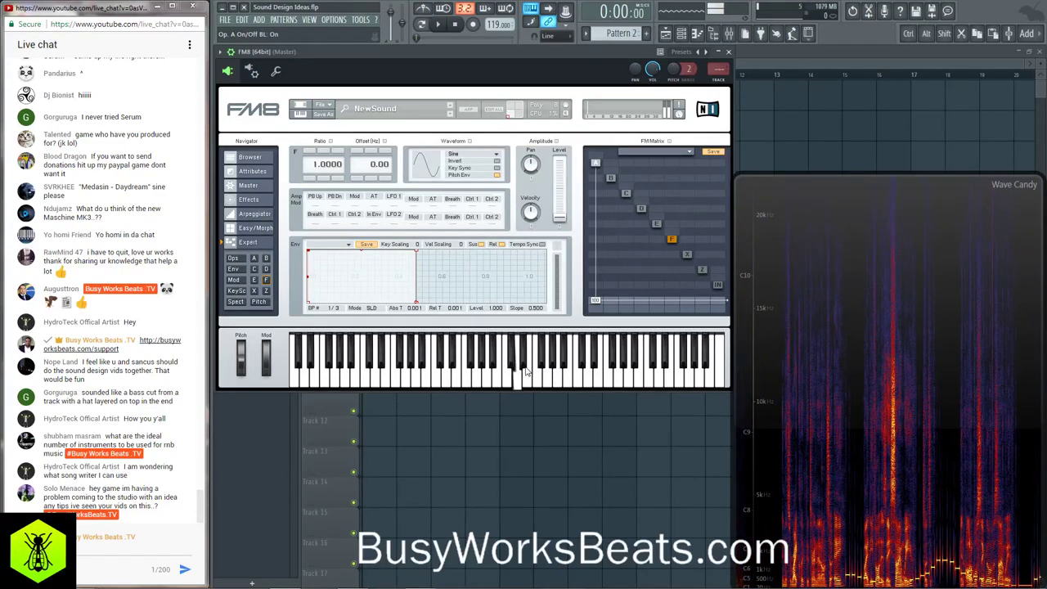
pyautogui.click(571, 368)
pyautogui.click(527, 372)
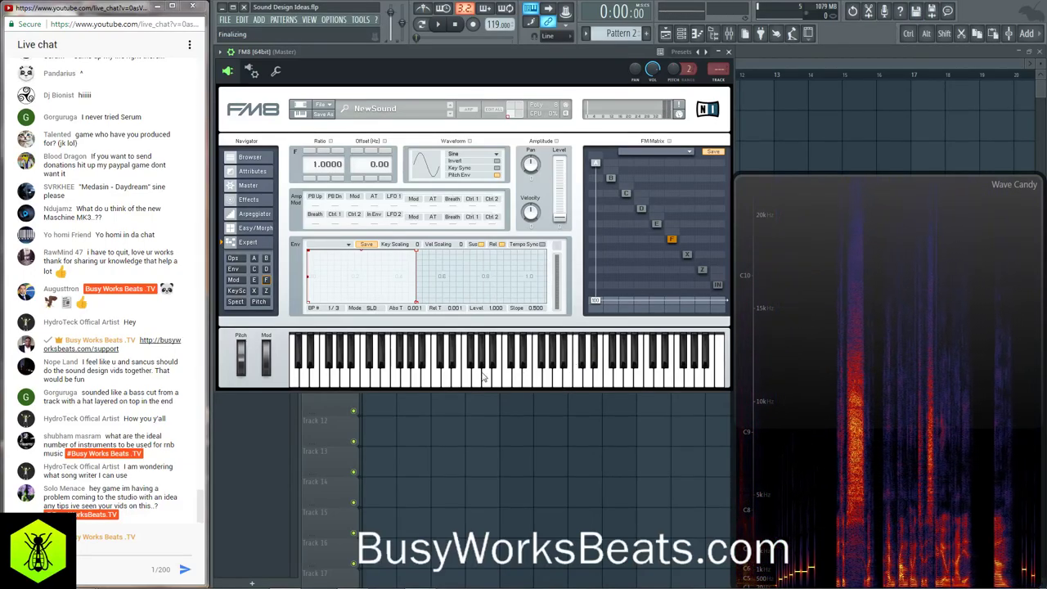
pyautogui.click(455, 375)
pyautogui.click(426, 376)
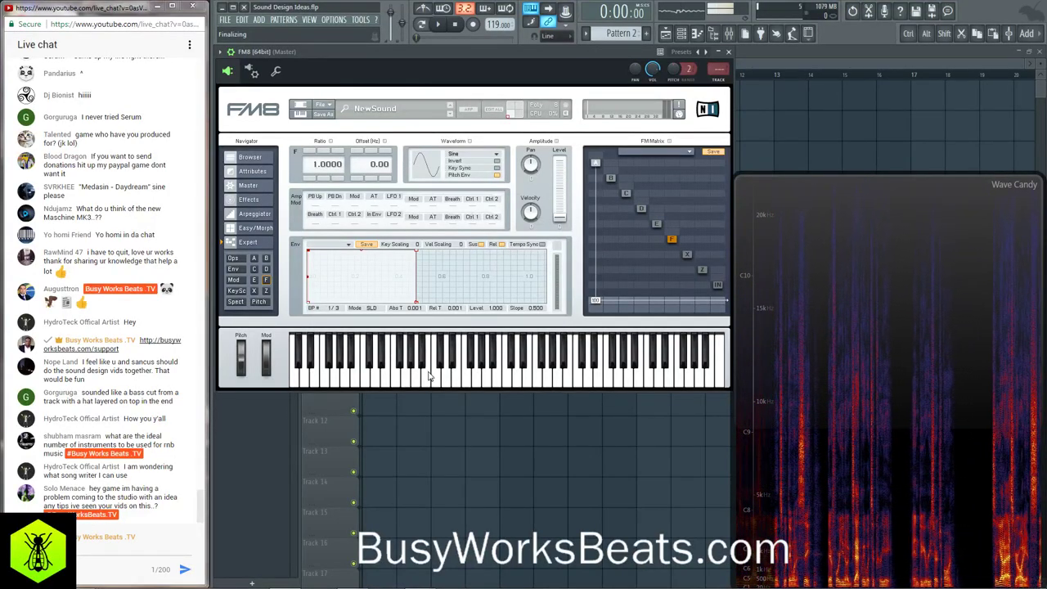
# - Lengthen operator F's envelope release slightly to 0.027, and play several notes across FM8's keyboard to hear the tone
pyautogui.moveTo(442, 375)
pyautogui.mouseDown()
pyautogui.moveTo(567, 373)
pyautogui.moveTo(382, 377)
pyautogui.mouseUp()
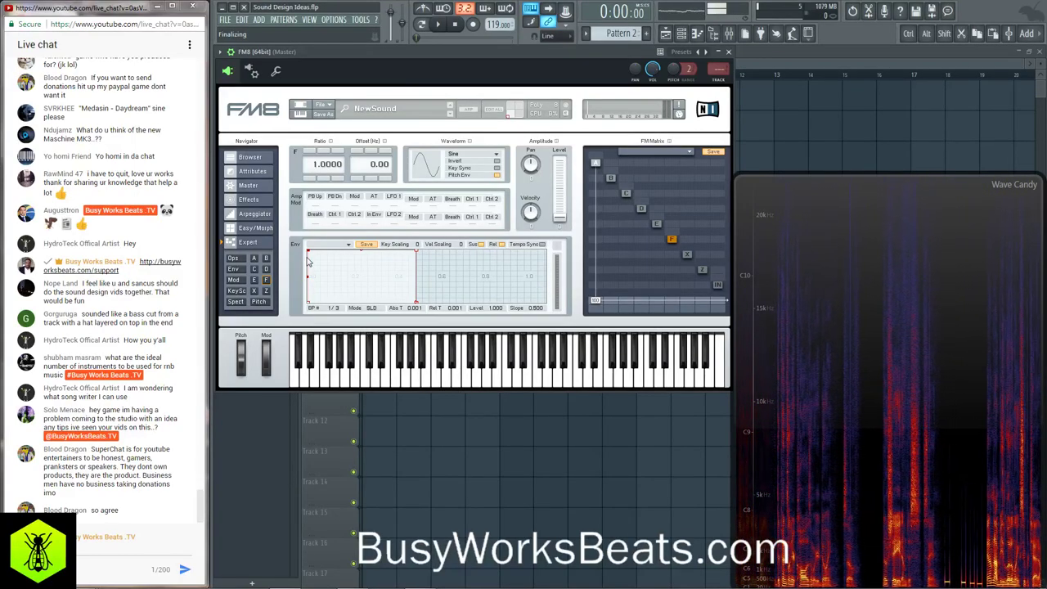
pyautogui.click(419, 301)
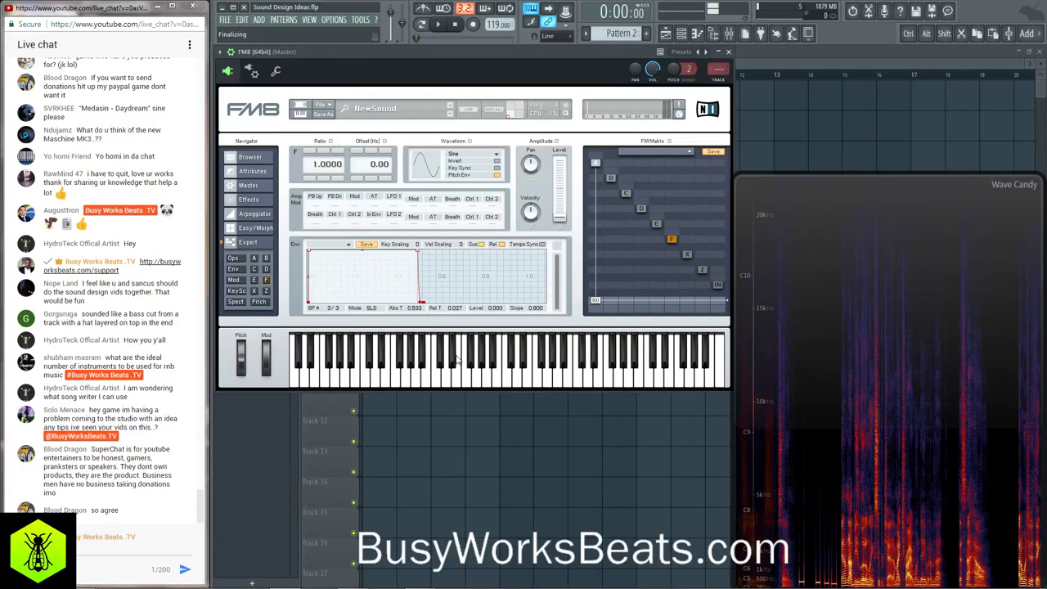
pyautogui.click(490, 380)
pyautogui.click(446, 385)
pyautogui.click(424, 384)
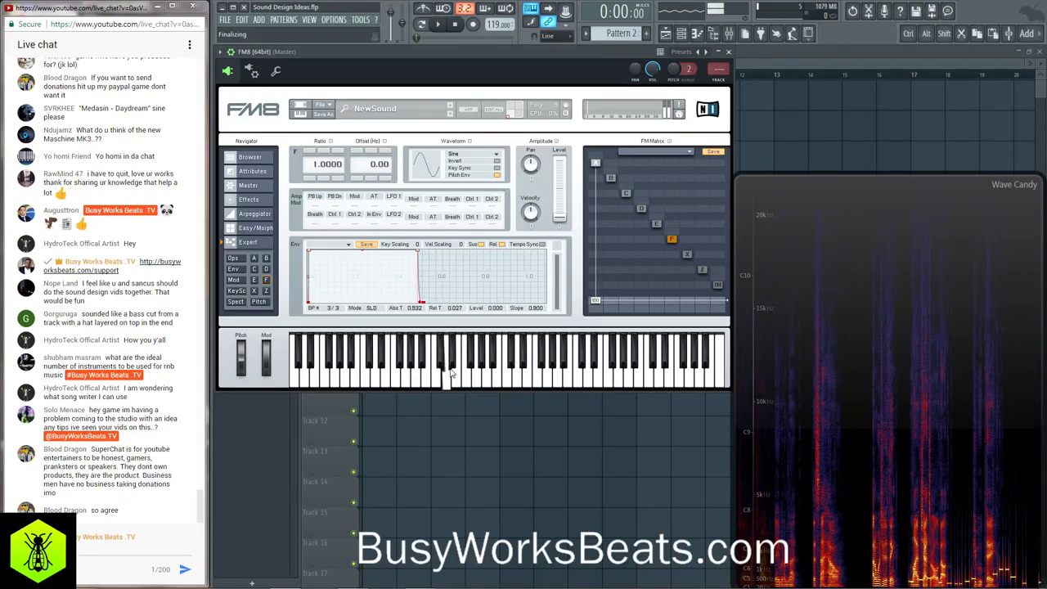
# - Open operator A's page and route operator B into operator A in the FM matrix, trying a modulation amount of 100 before settling on 34
pyautogui.click(594, 163)
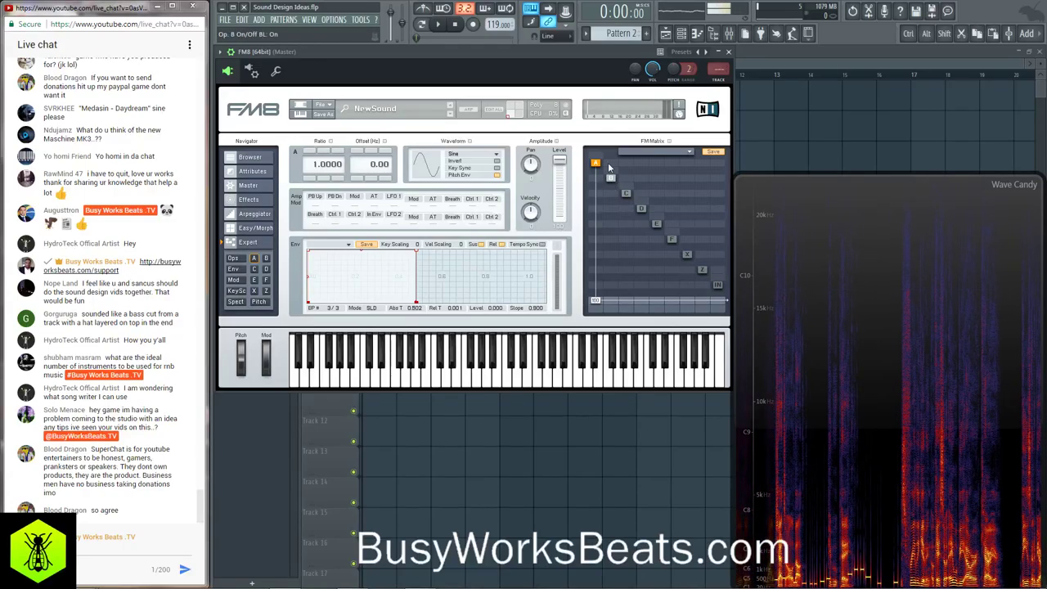
pyautogui.moveTo(610, 166); pyautogui.dragTo(606, 100)
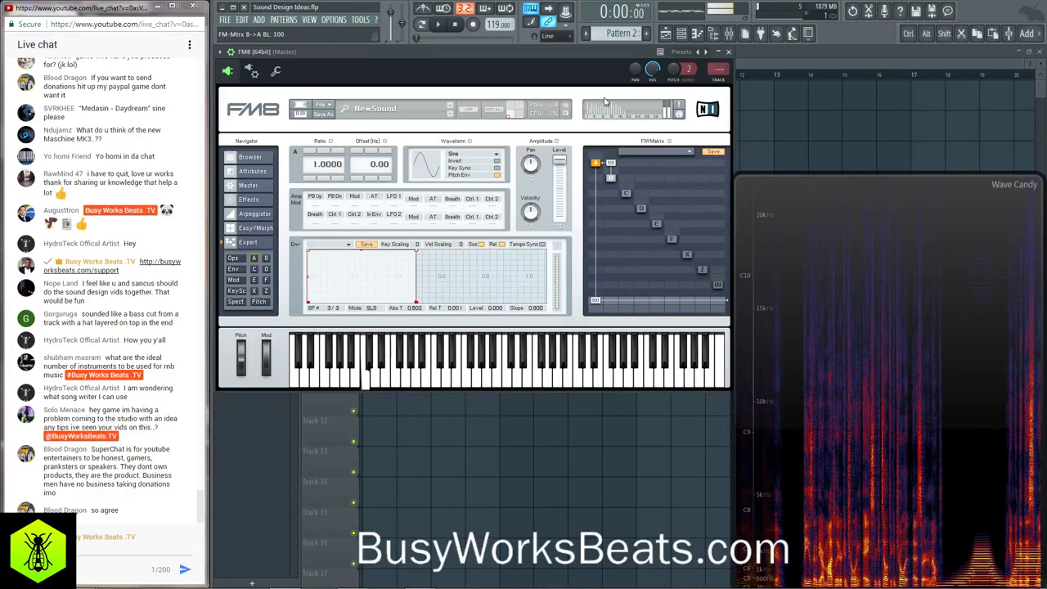
pyautogui.moveTo(610, 163)
pyautogui.mouseDown()
pyautogui.moveTo(616, 180)
pyautogui.moveTo(616, 153)
pyautogui.mouseUp()
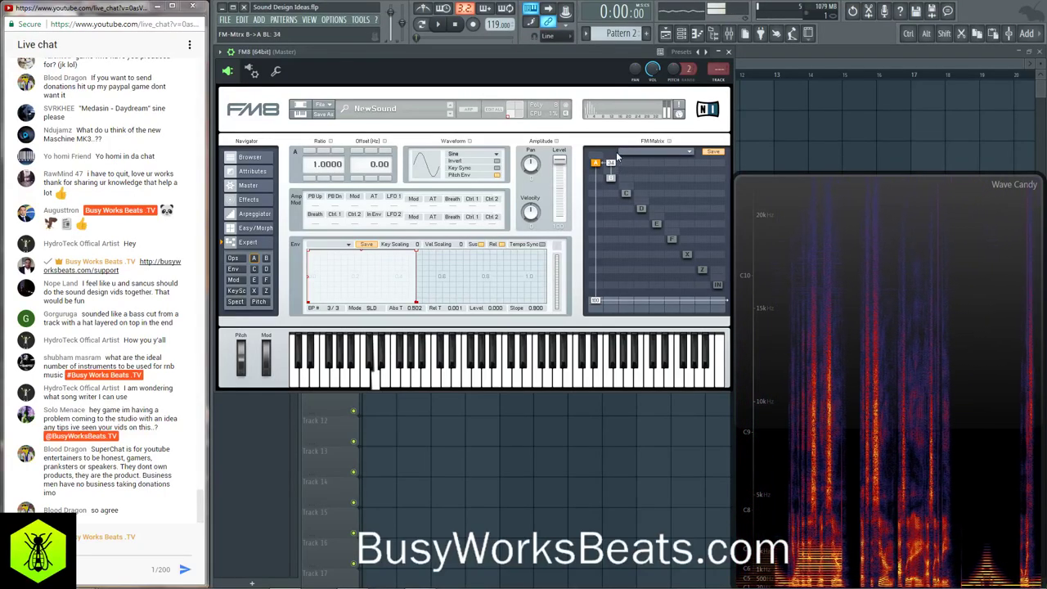
# - Enable operator C, route it into operator A, and add operator D with C and D modulating each other and feeding back on themselves
pyautogui.rightClick(627, 193)
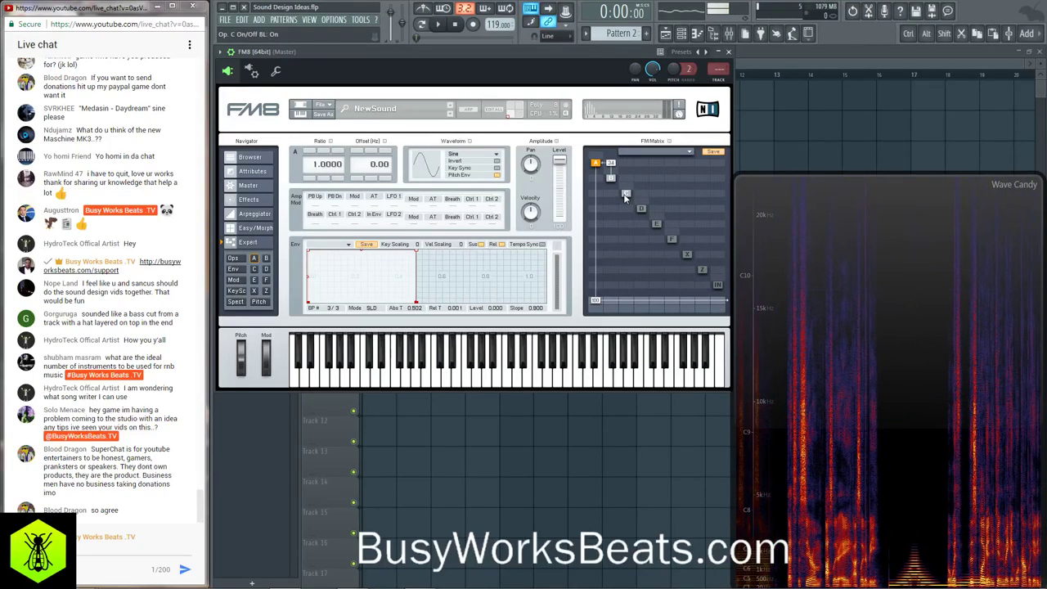
pyautogui.moveTo(625, 168); pyautogui.dragTo(630, 134)
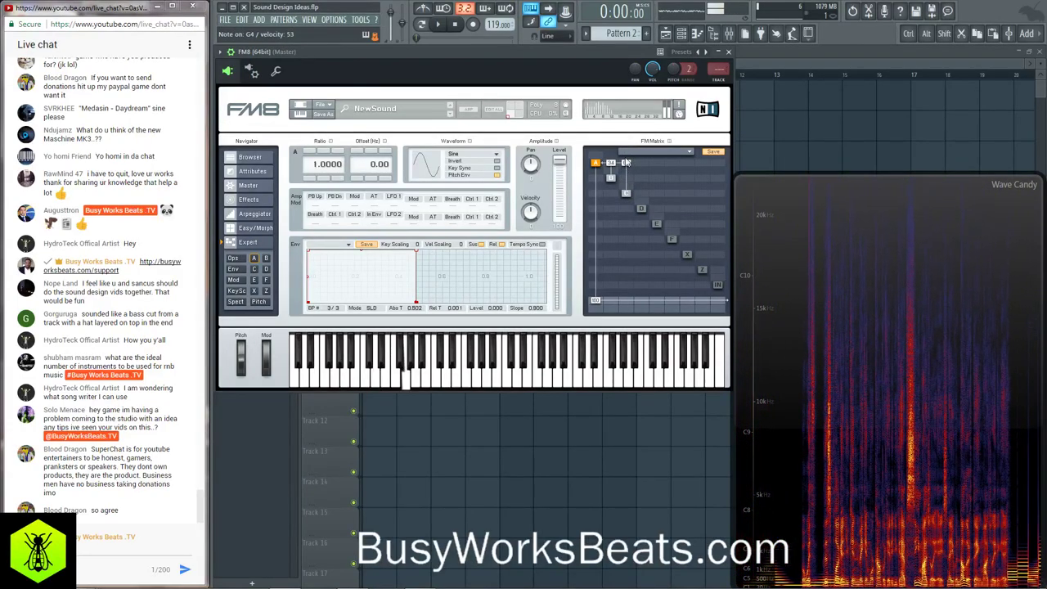
pyautogui.moveTo(634, 207)
pyautogui.mouseDown()
pyautogui.moveTo(644, 178)
pyautogui.moveTo(646, 208)
pyautogui.moveTo(630, 188)
pyautogui.mouseUp()
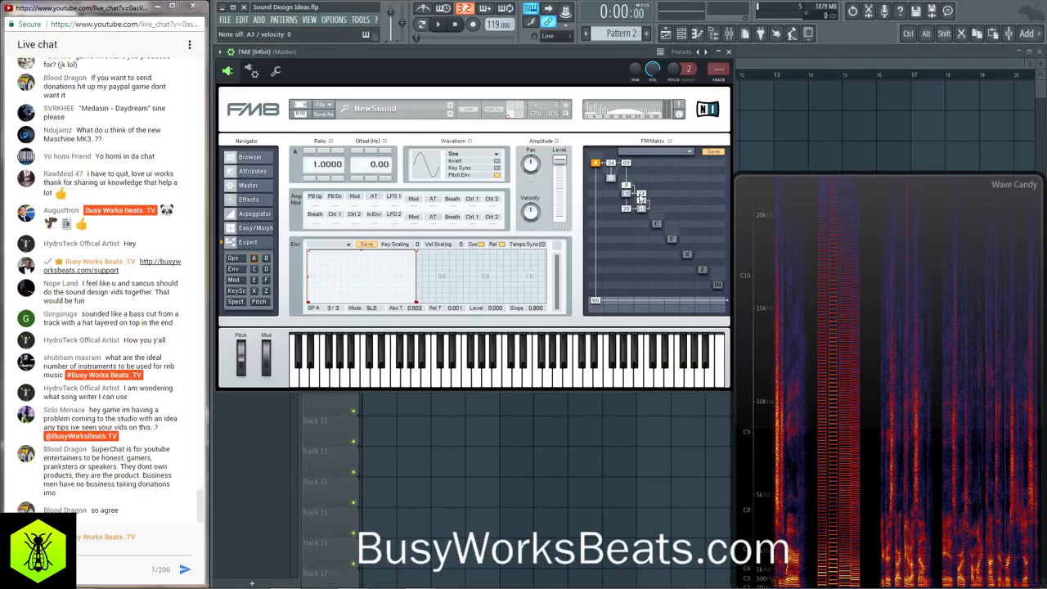
pyautogui.moveTo(642, 203); pyautogui.dragTo(642, 189)
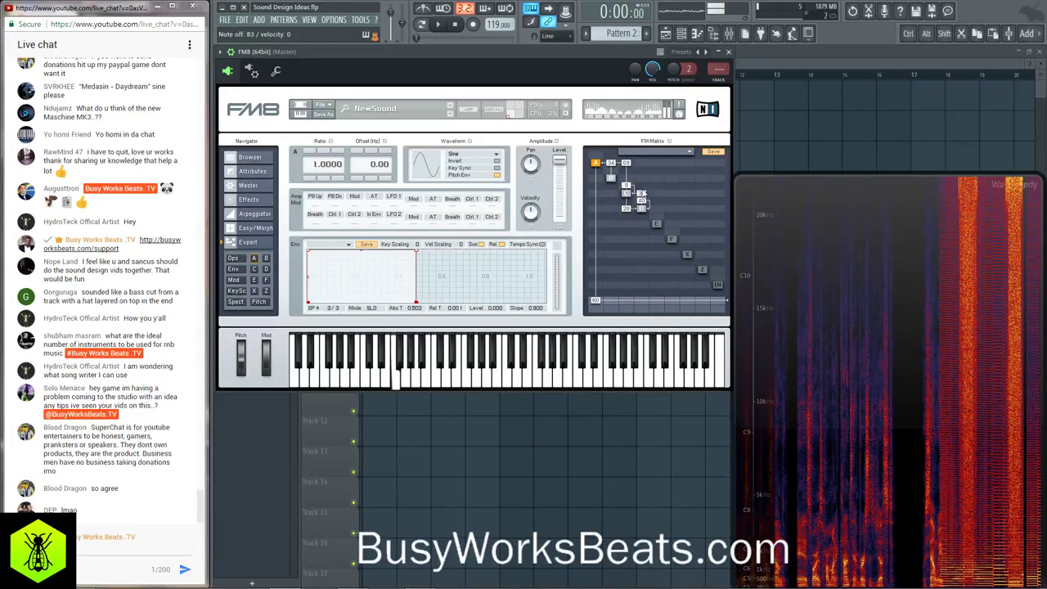
# - Close FM8's window and delete the FM8 [64bit] channel from the channel rack
pyautogui.click(729, 51)
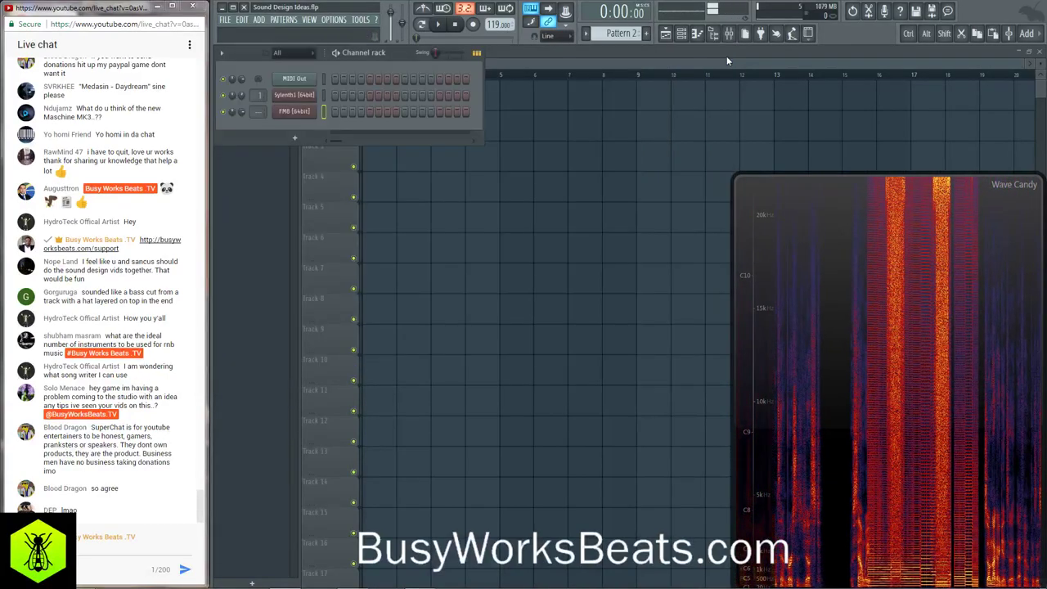
pyautogui.rightClick(310, 112)
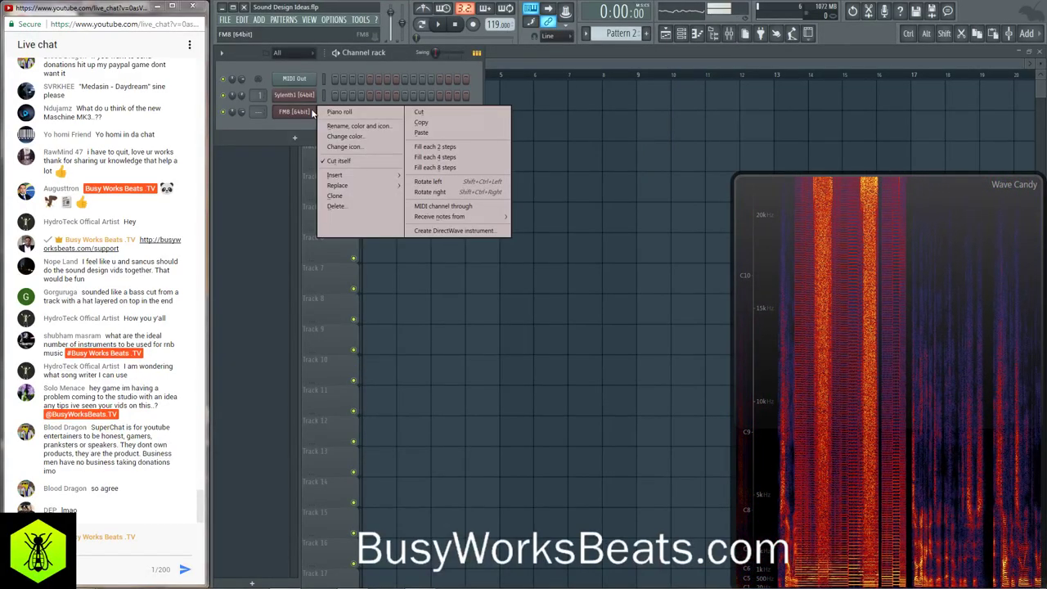
pyautogui.press('d')
pyautogui.press('Return')
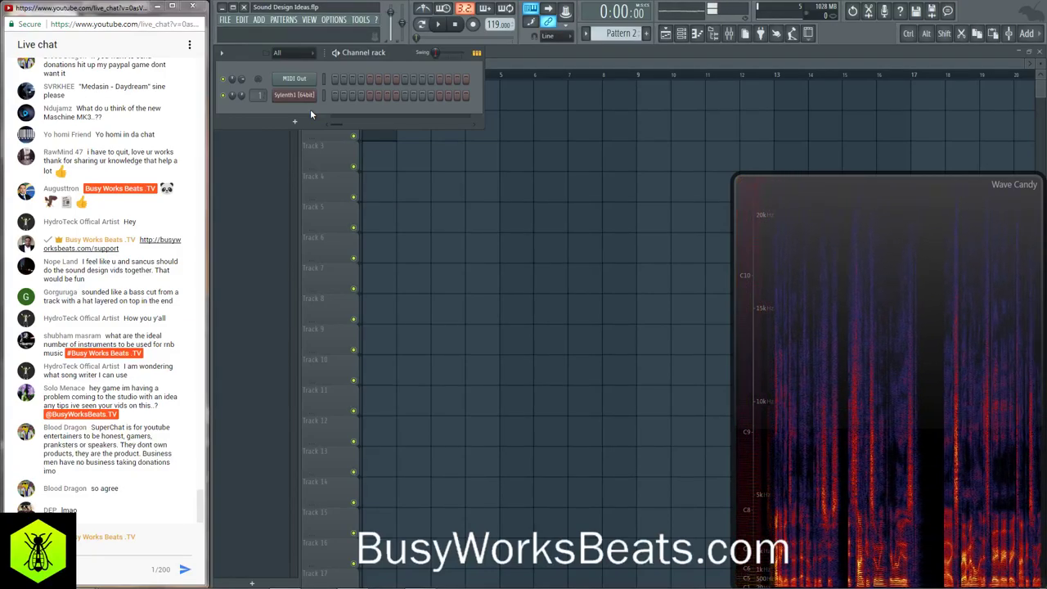
# - Add a fresh FM8 [64bit] instrument channel and reposition its plugin window higher in the workspace
pyautogui.click(309, 120)
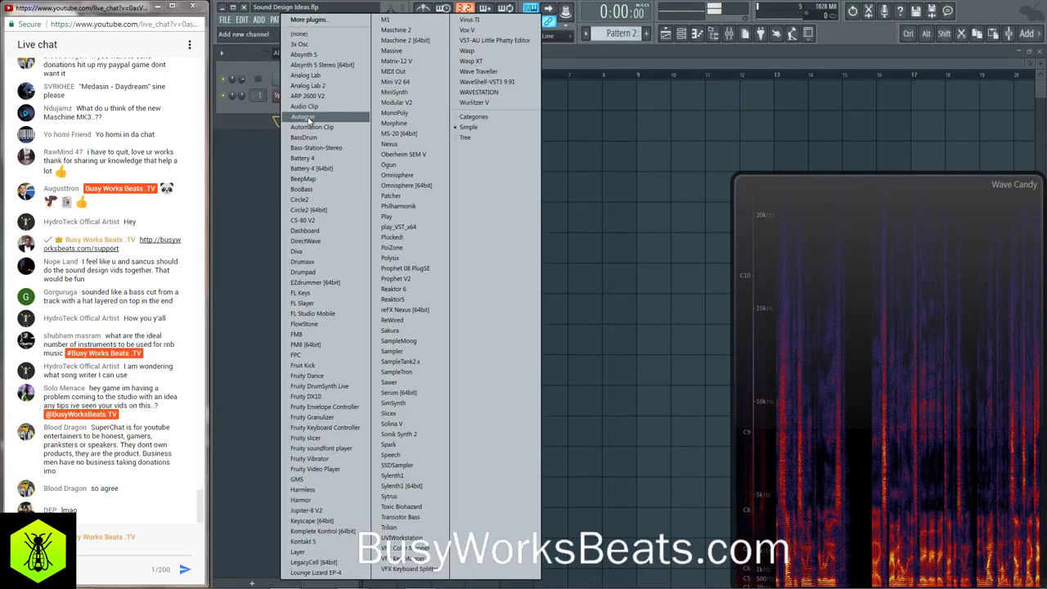
pyautogui.click(309, 344)
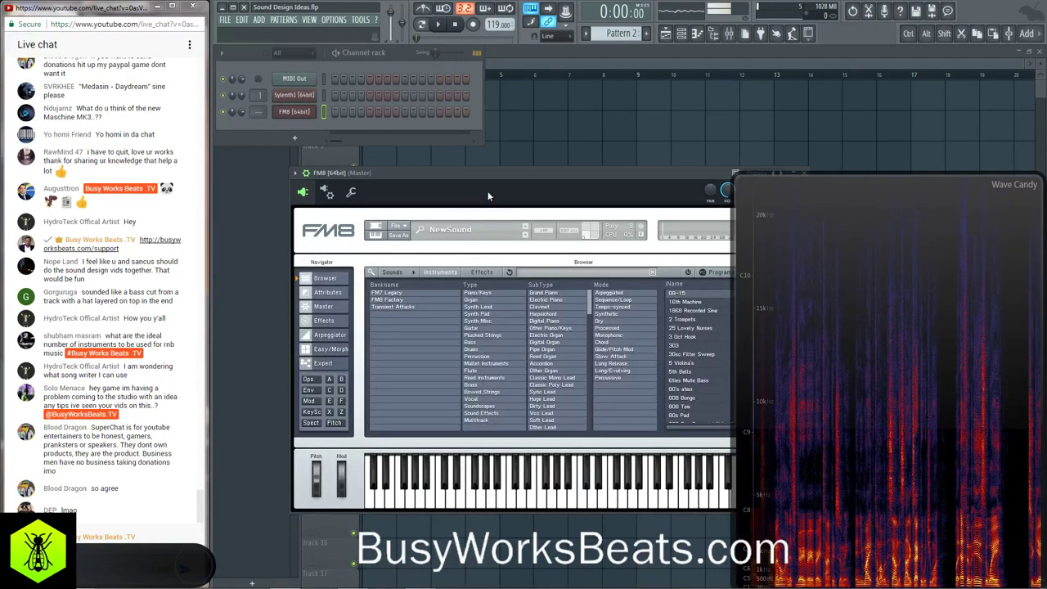
pyautogui.moveTo(481, 175); pyautogui.dragTo(467, 112)
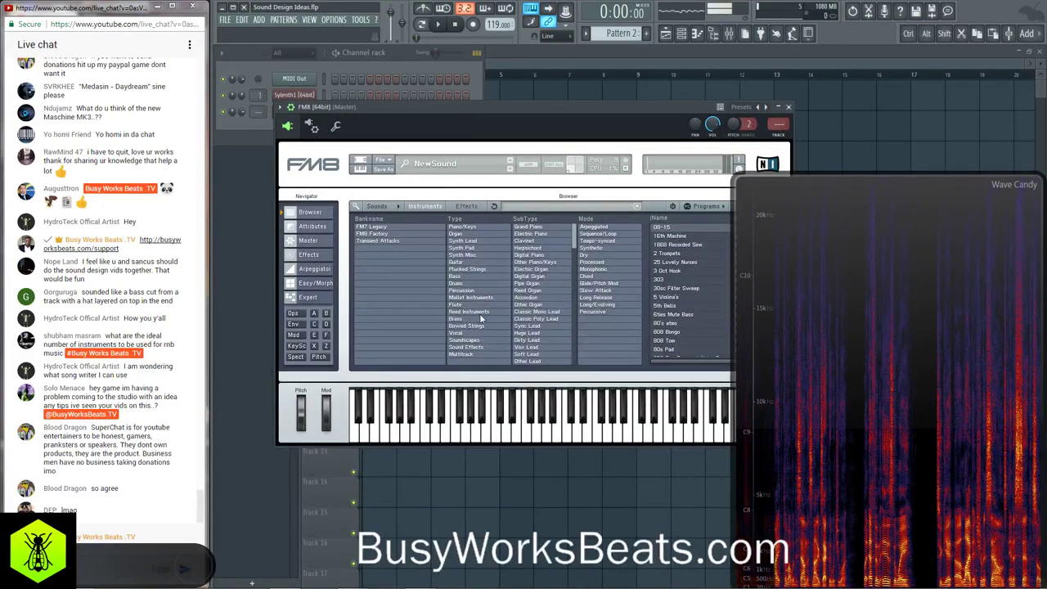
# - Filter FM8's presets to the Guitar type and audition Color Of Dirt, followed by Crunch Crusher
pyautogui.click(463, 262)
pyautogui.moveTo(552, 106); pyautogui.dragTo(500, 64)
pyautogui.click(619, 188)
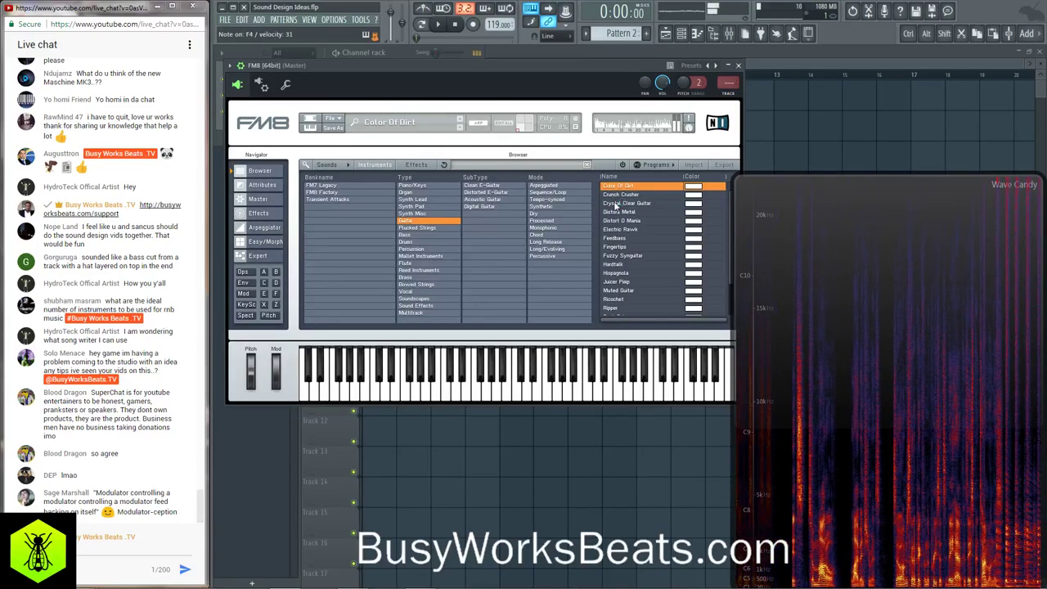
pyautogui.click(620, 195)
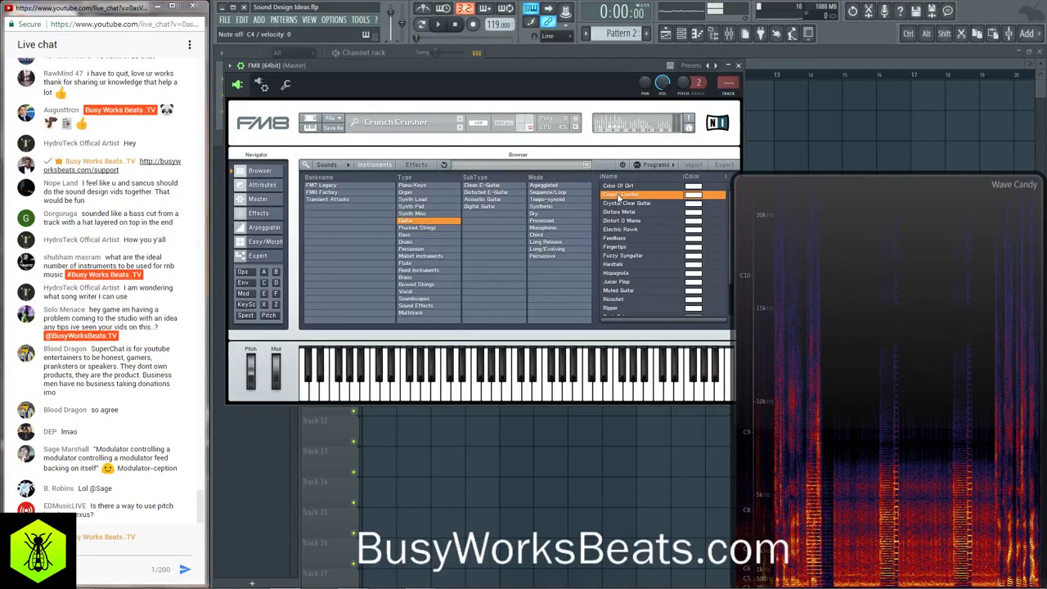
# - Examine how Crunch Crusher is built by viewing its arpeggiator and the settings and matrix routing of operators A, C, E and F
pyautogui.click(275, 294)
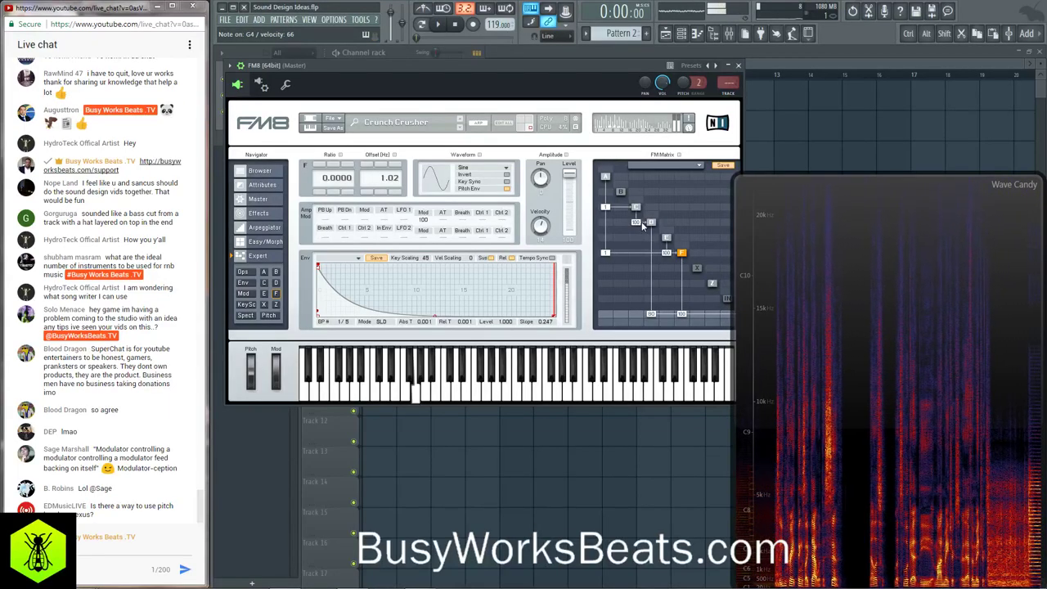
pyautogui.click(264, 227)
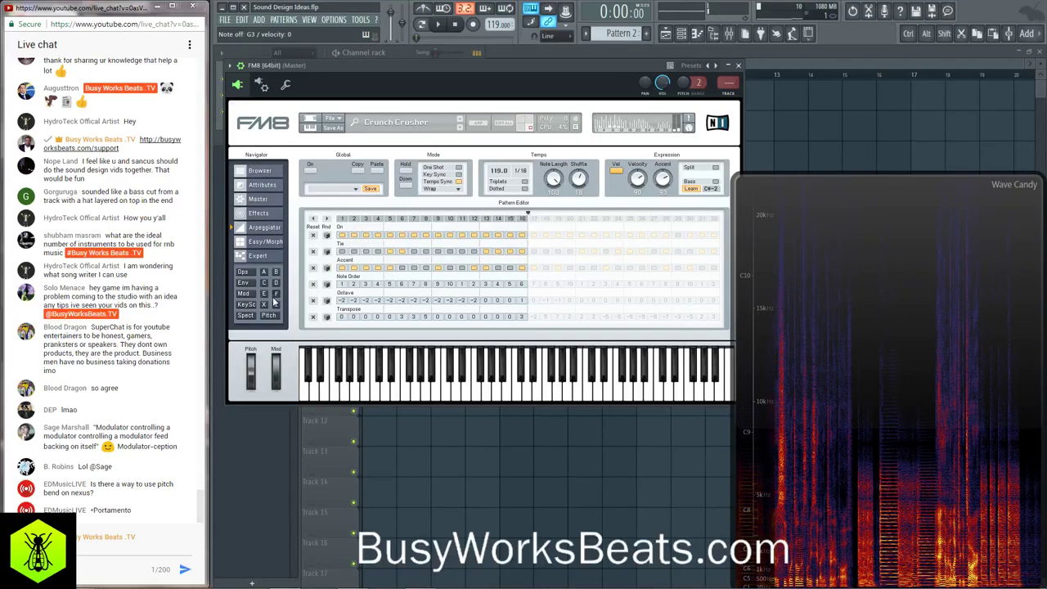
pyautogui.click(261, 258)
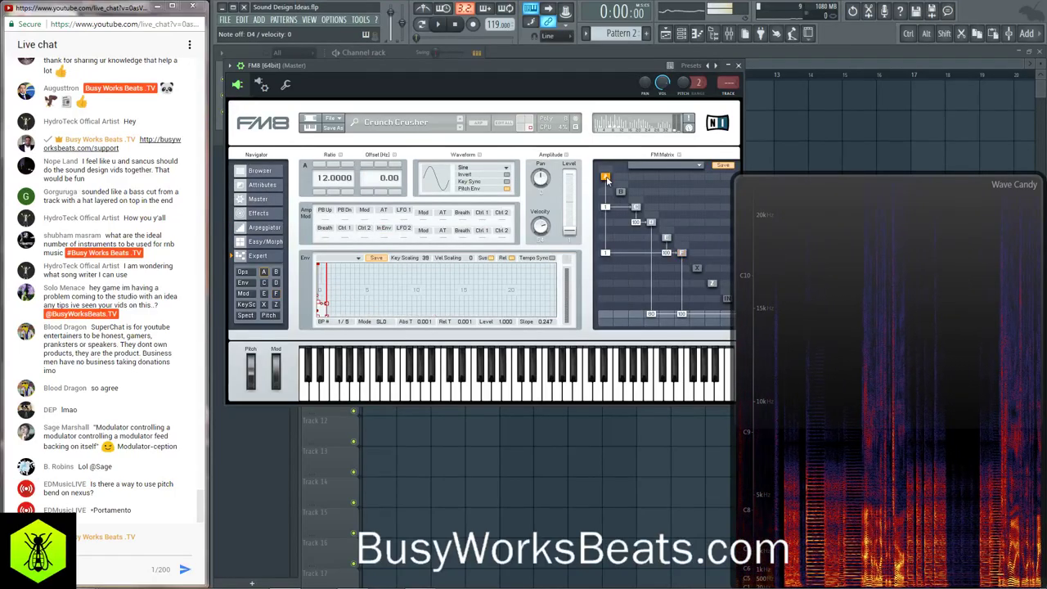
pyautogui.click(636, 207)
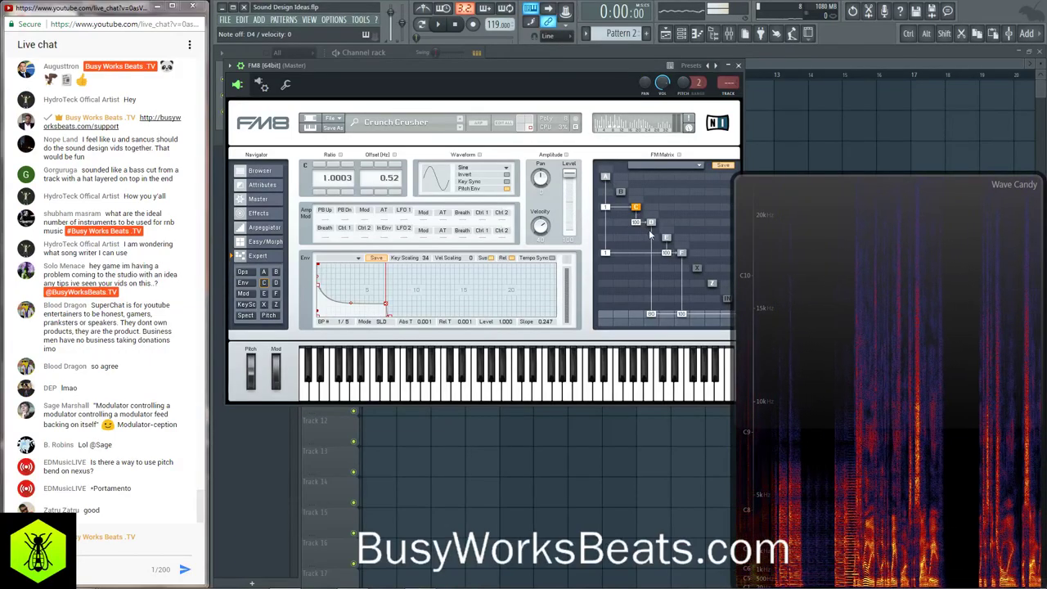
pyautogui.click(667, 238)
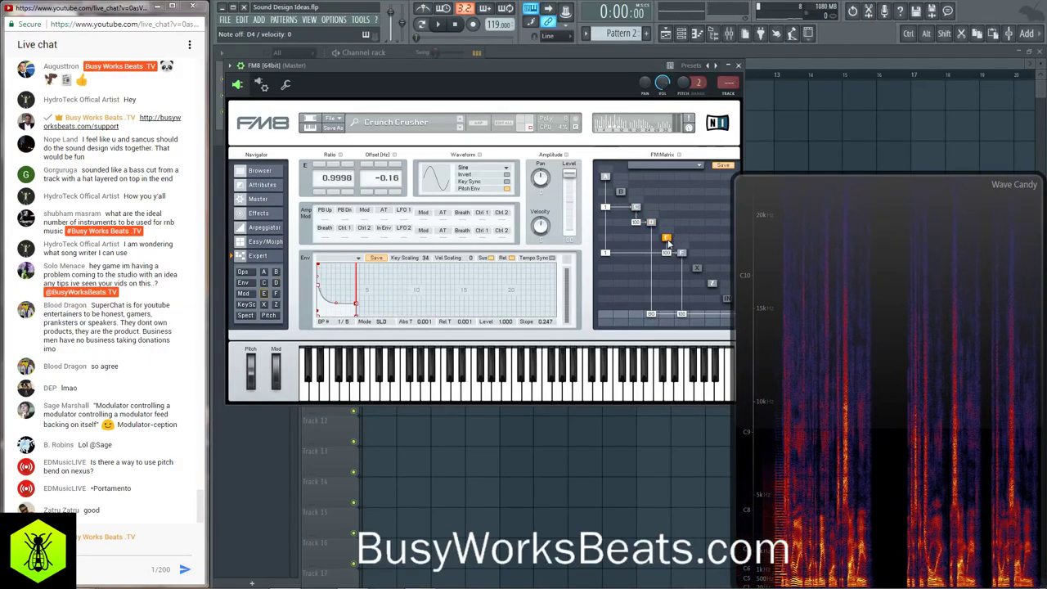
pyautogui.click(681, 253)
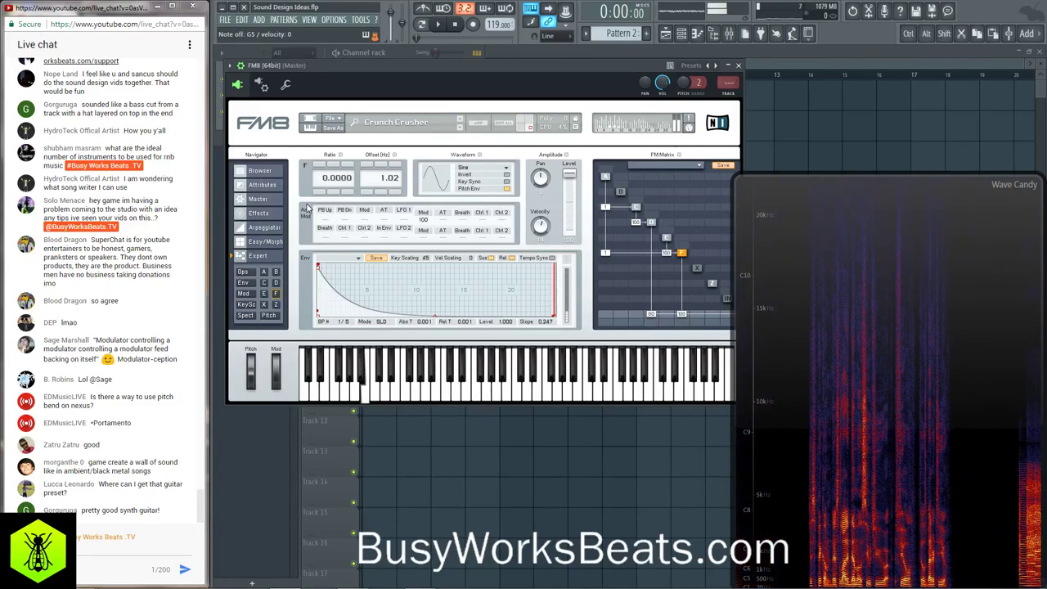
# - Audition the Bright E-Piano preset from the Piano/Keys type and the B4 Organ preset from the Organ type
pyautogui.click(259, 171)
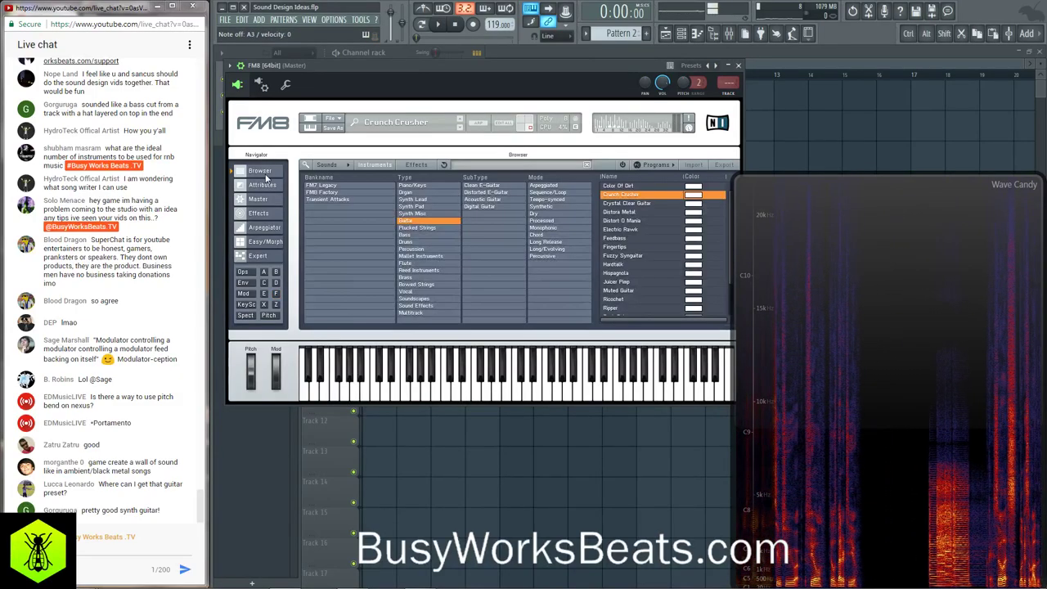
pyautogui.click(419, 186)
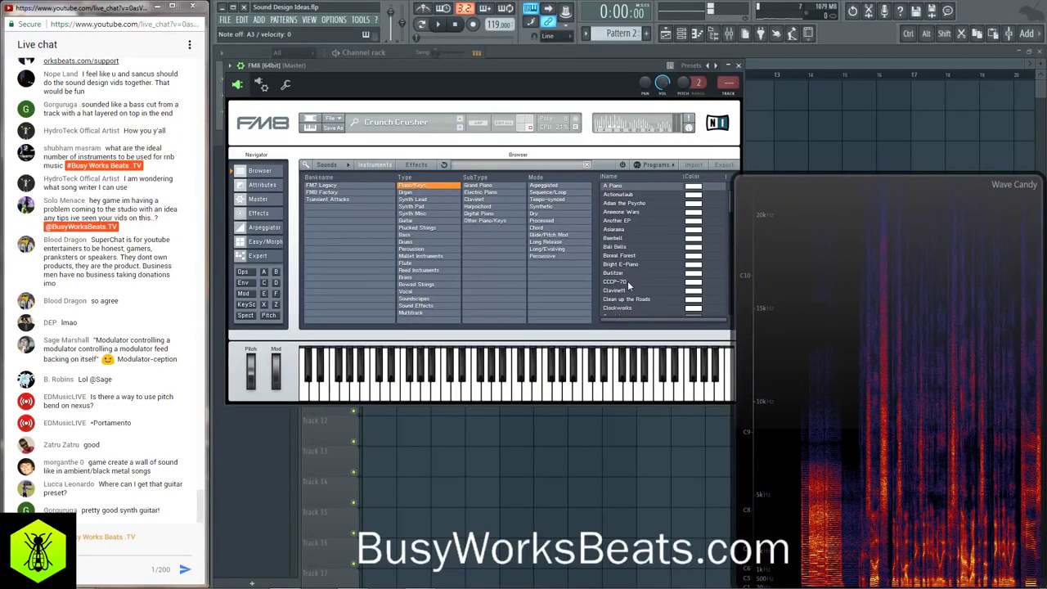
pyautogui.scroll(-1, 628, 280)
pyautogui.click(628, 238)
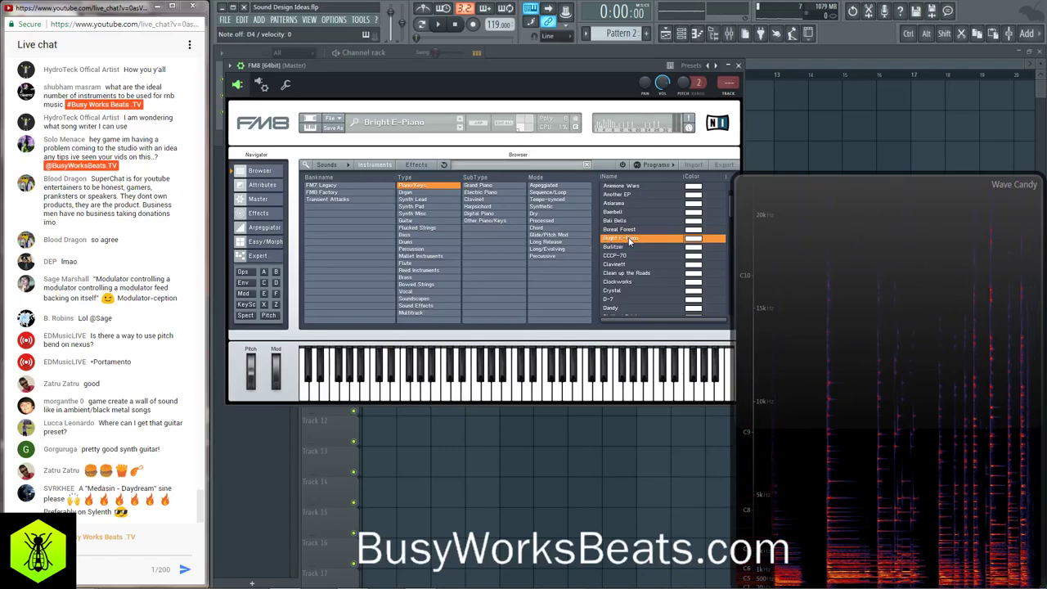
pyautogui.click(421, 194)
pyautogui.click(623, 221)
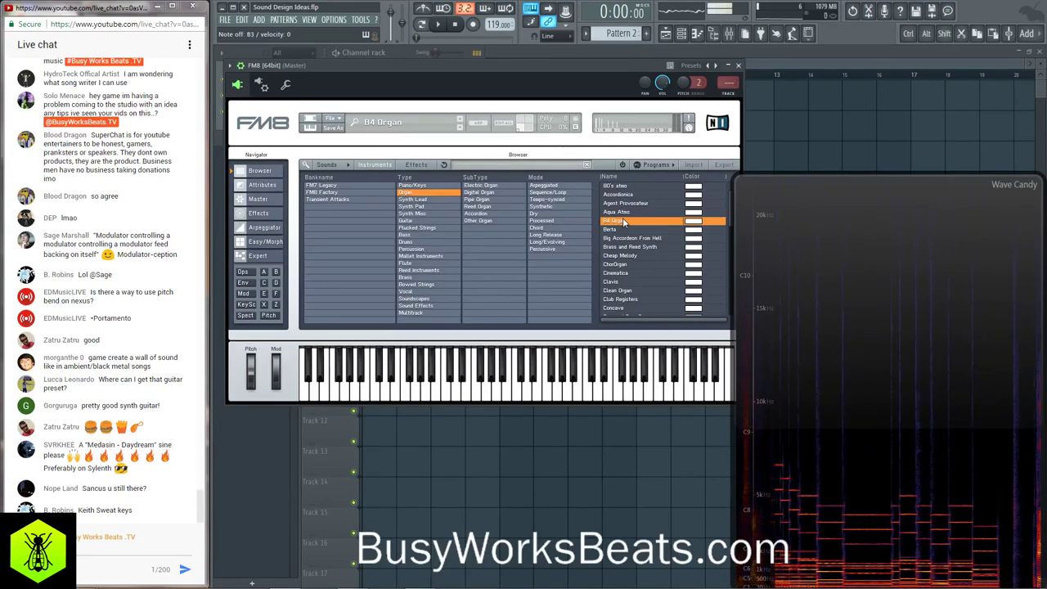
# - Filter the presets to Plucked Strings and audition Essential Artifacts, Metal Balafon and Mondan Llim
pyautogui.click(426, 212)
pyautogui.click(425, 221)
pyautogui.click(424, 229)
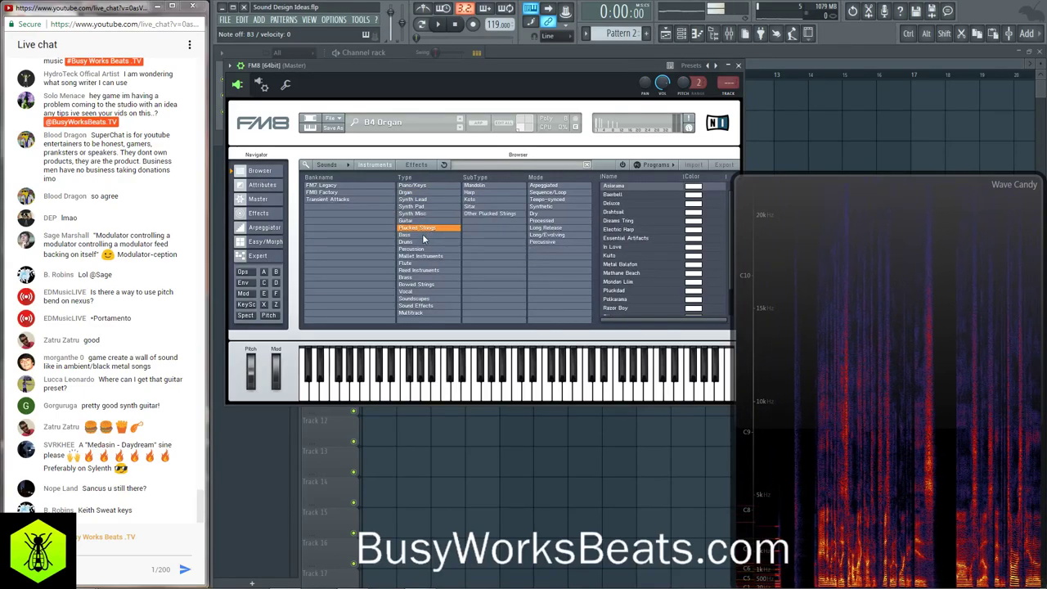
pyautogui.click(621, 239)
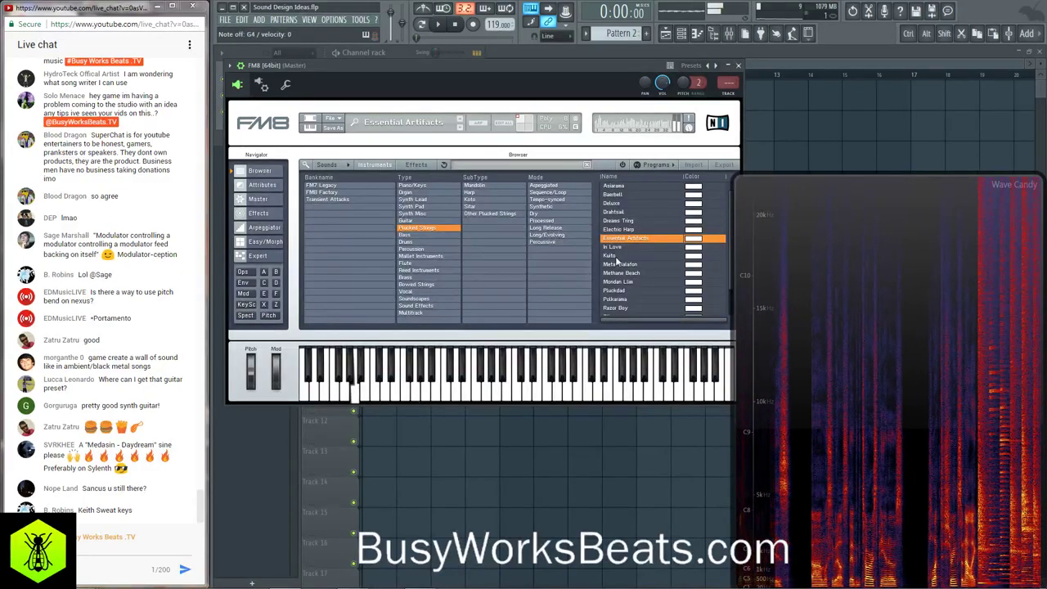
pyautogui.click(617, 263)
pyautogui.click(627, 282)
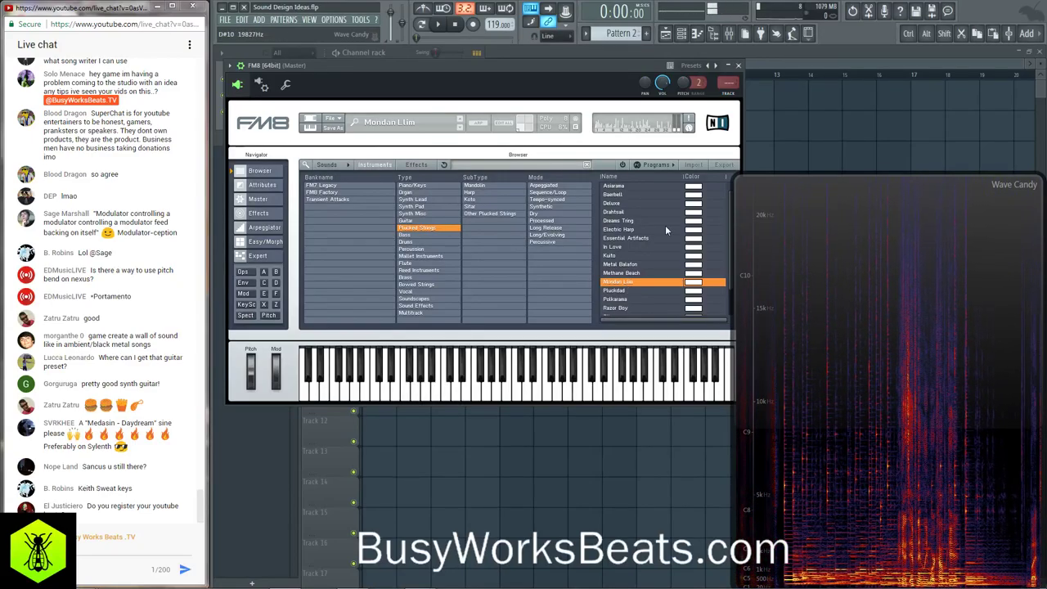
# - Filter the presets to Mallet Instruments and audition Ambient Mallet, Bell Air and Bells 3
pyautogui.click(427, 235)
pyautogui.click(426, 242)
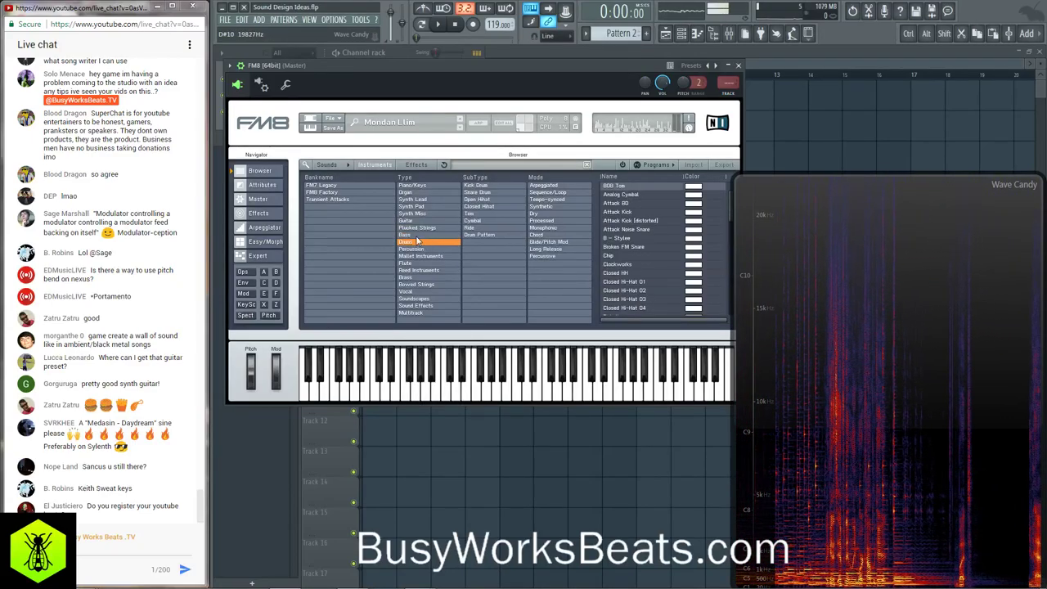
pyautogui.click(425, 249)
pyautogui.click(424, 256)
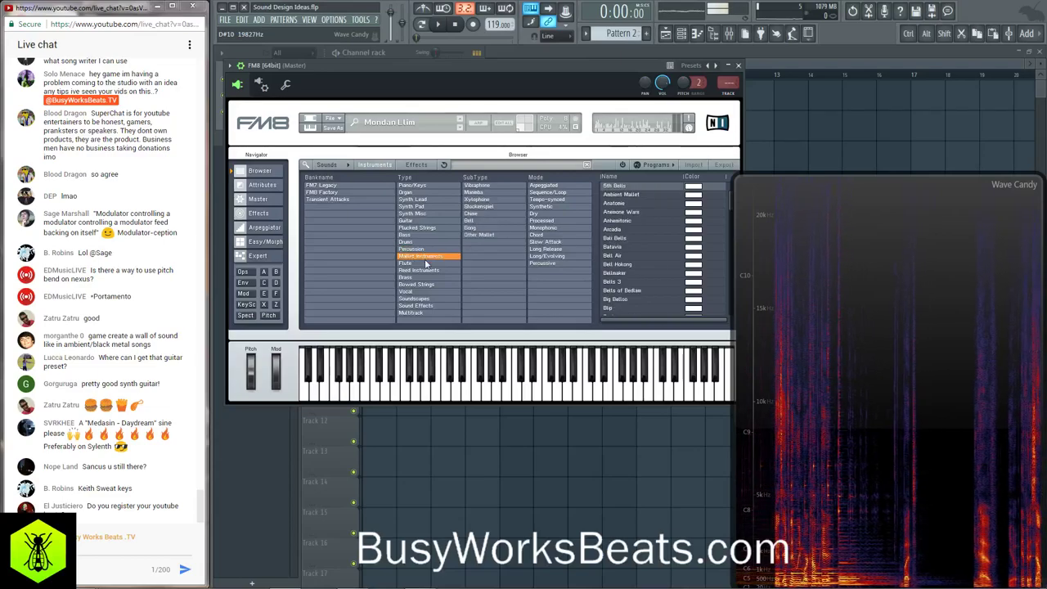
pyautogui.click(621, 215)
pyautogui.click(630, 193)
pyautogui.click(628, 257)
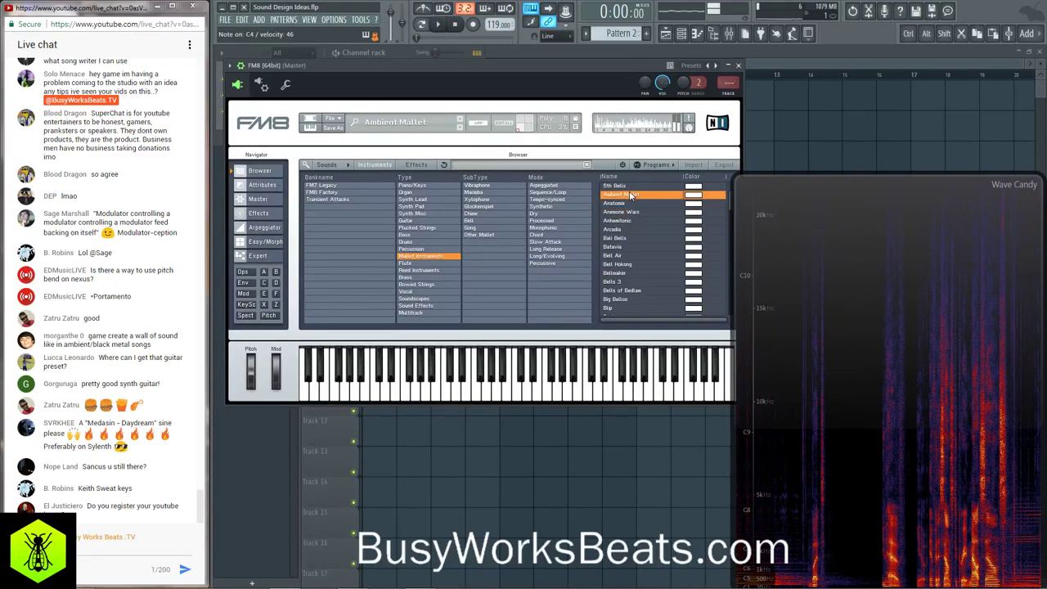
pyautogui.click(623, 283)
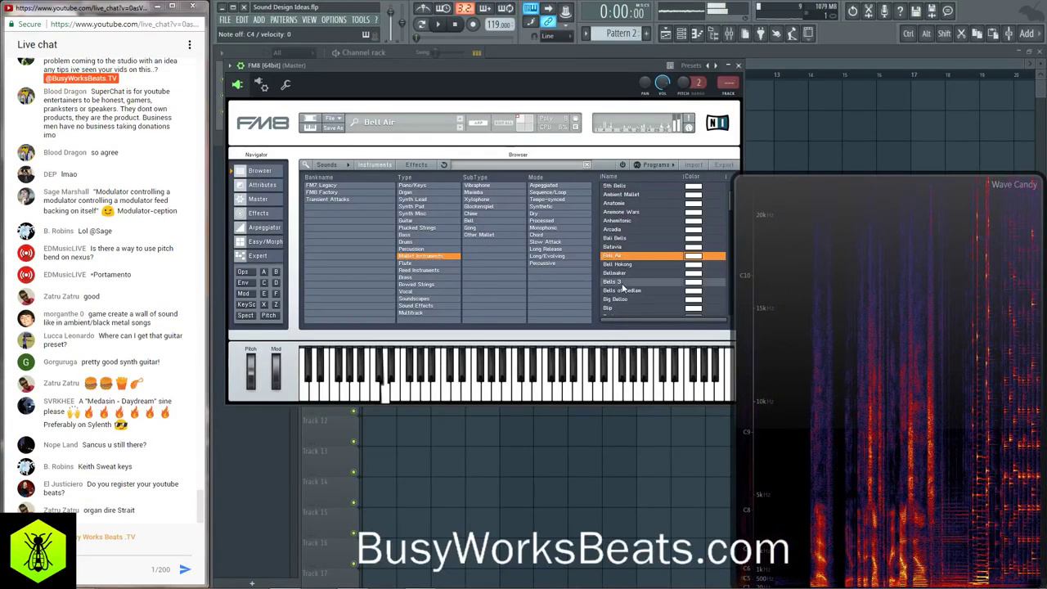
# - Audition the Boreal Forest and Childrens Glockenspiel presets from the Mallet Instruments list
pyautogui.scroll(-1, 623, 285)
pyautogui.click(622, 284)
pyautogui.scroll(-1, 623, 286)
pyautogui.click(623, 284)
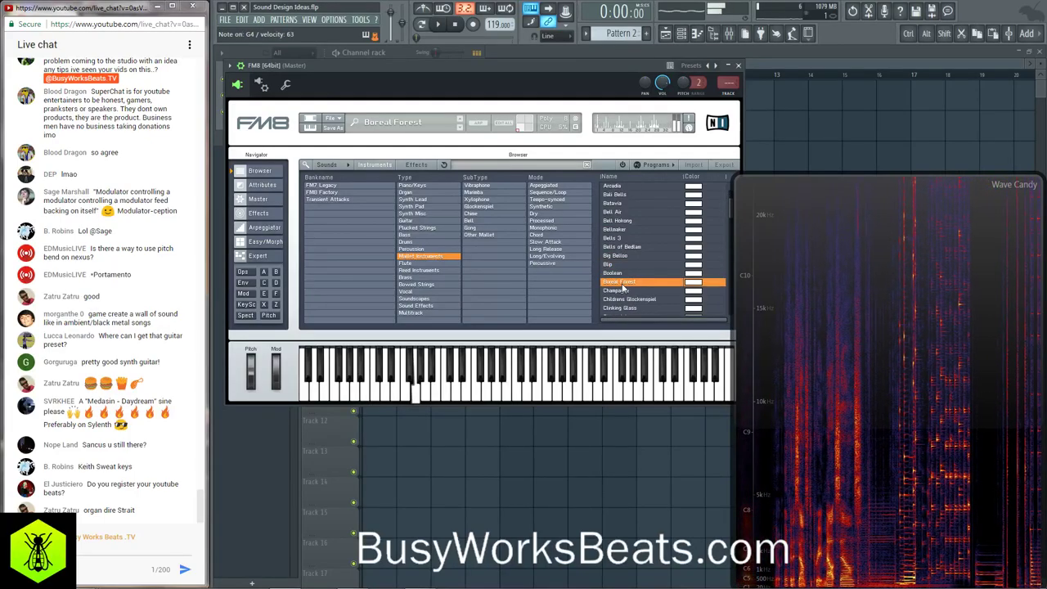
pyautogui.scroll(-1, 624, 285)
pyautogui.click(624, 284)
pyautogui.scroll(-1, 623, 287)
pyautogui.scroll(-1, 624, 287)
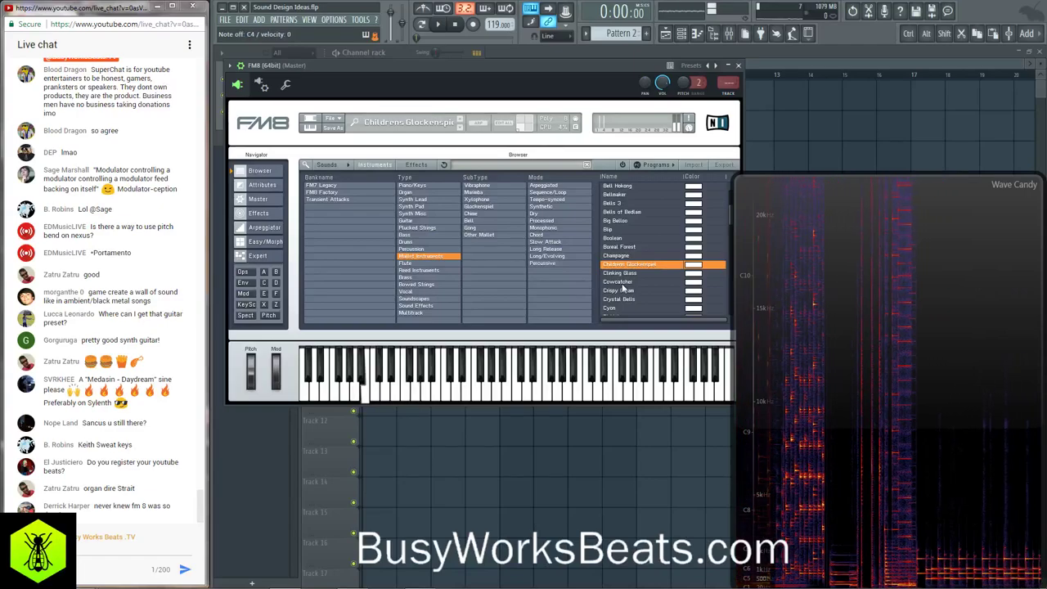
# - Filter the presets to Brass and audition Goodbye Sweetheart, GrowlBrass, Brassesque and Brass Ens
pyautogui.click(418, 278)
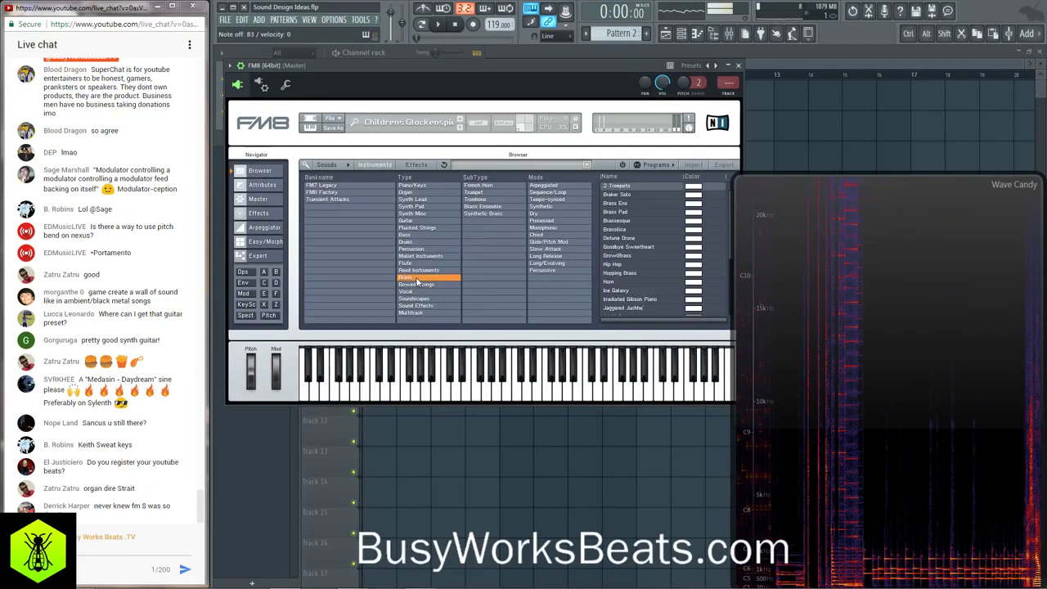
pyautogui.click(634, 247)
pyautogui.click(637, 257)
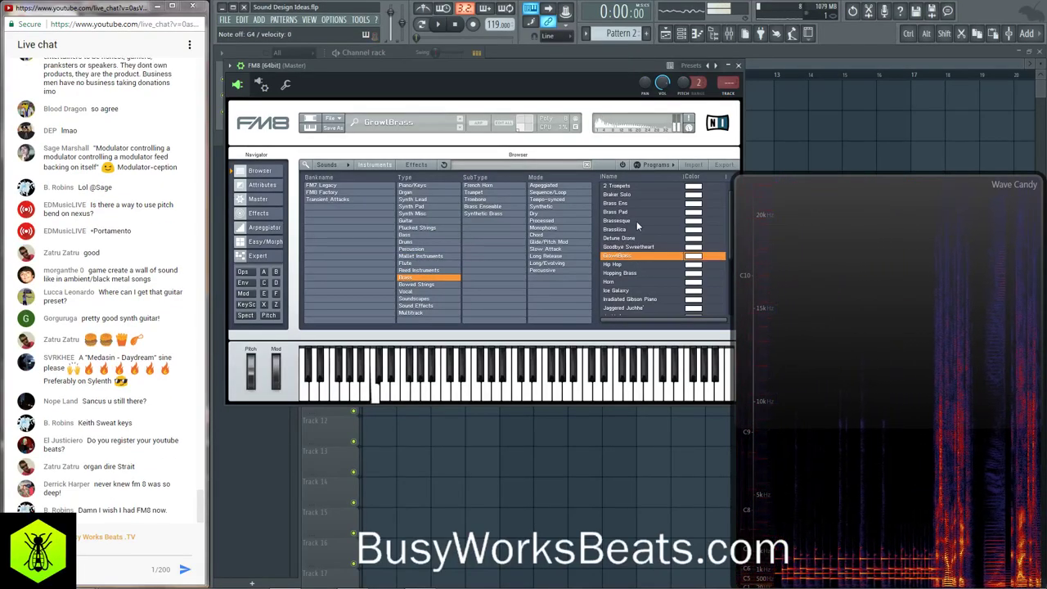
pyautogui.click(636, 221)
pyautogui.click(633, 204)
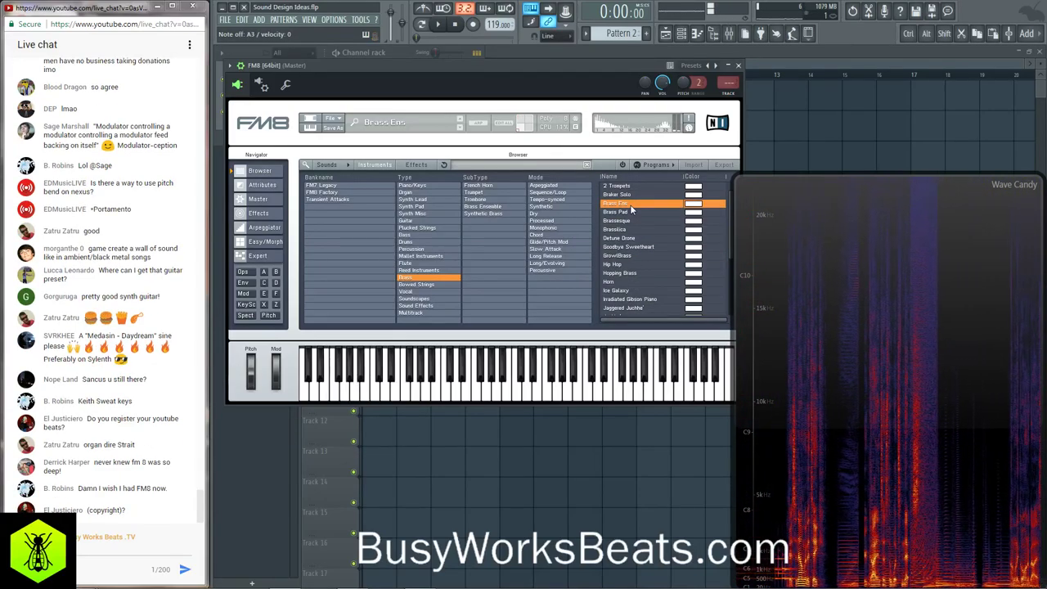
# - Close the FM8 window and delete its channel from the channel rack
pyautogui.click(739, 66)
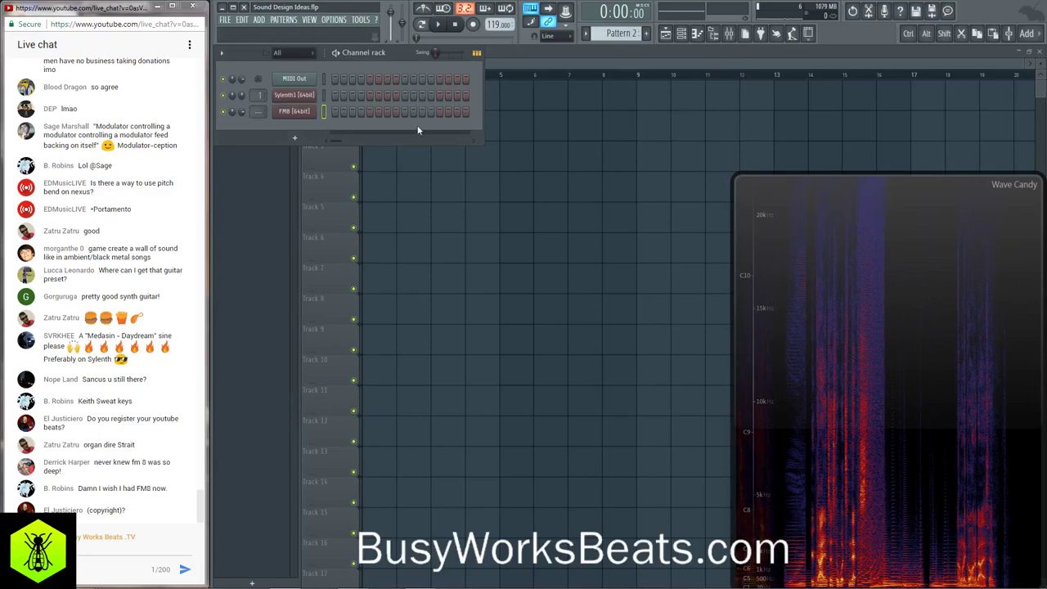
pyautogui.rightClick(313, 116)
pyautogui.press('d')
pyautogui.press('Return')
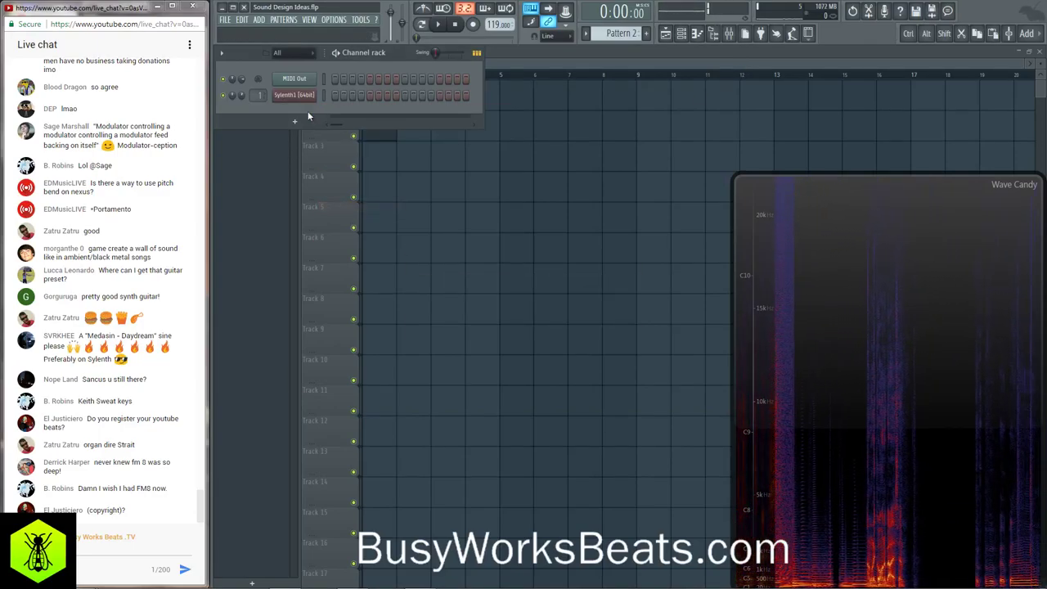
# - Remove the Pattern 1 clip from Track 1 of the playlist and delete the Sylenth1 channel
pyautogui.rightClick(390, 138)
pyautogui.press('space')
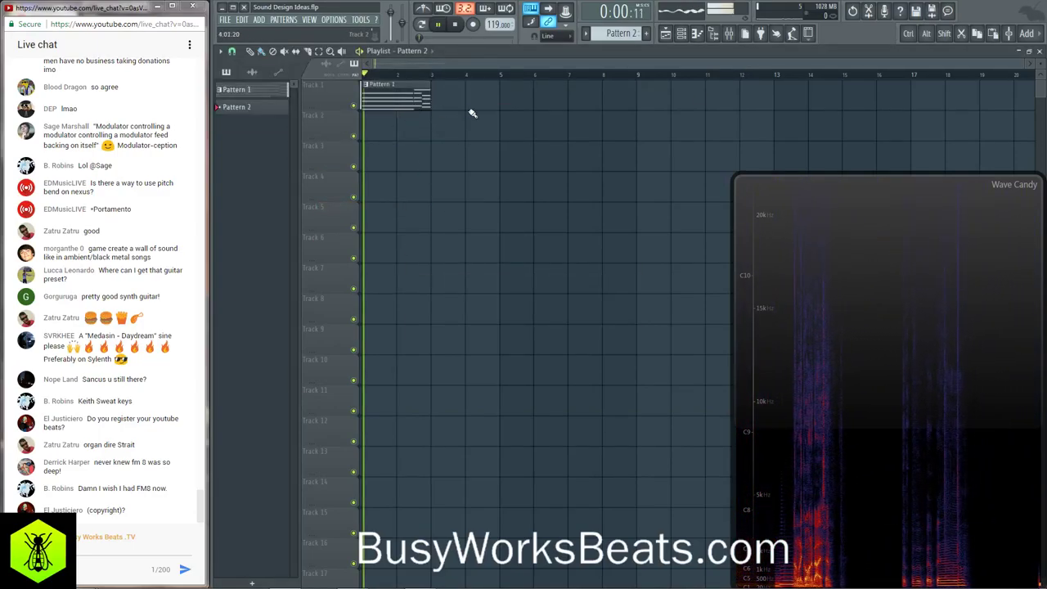
pyautogui.rightClick(427, 93)
pyautogui.press('space')
pyautogui.press('F6')
pyautogui.rightClick(283, 96)
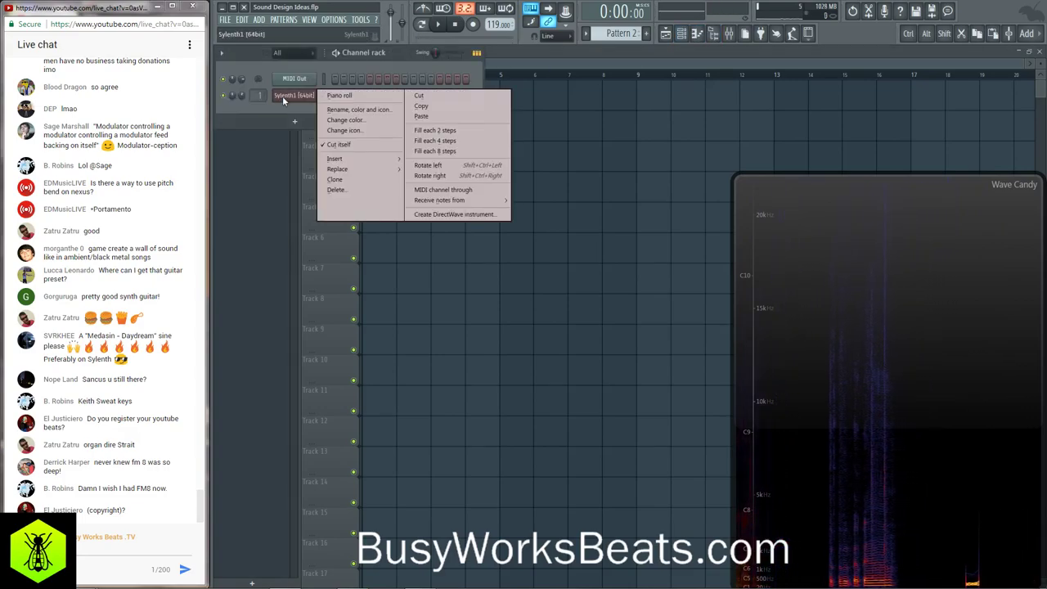
pyautogui.press('Escape')
pyautogui.press('F6')
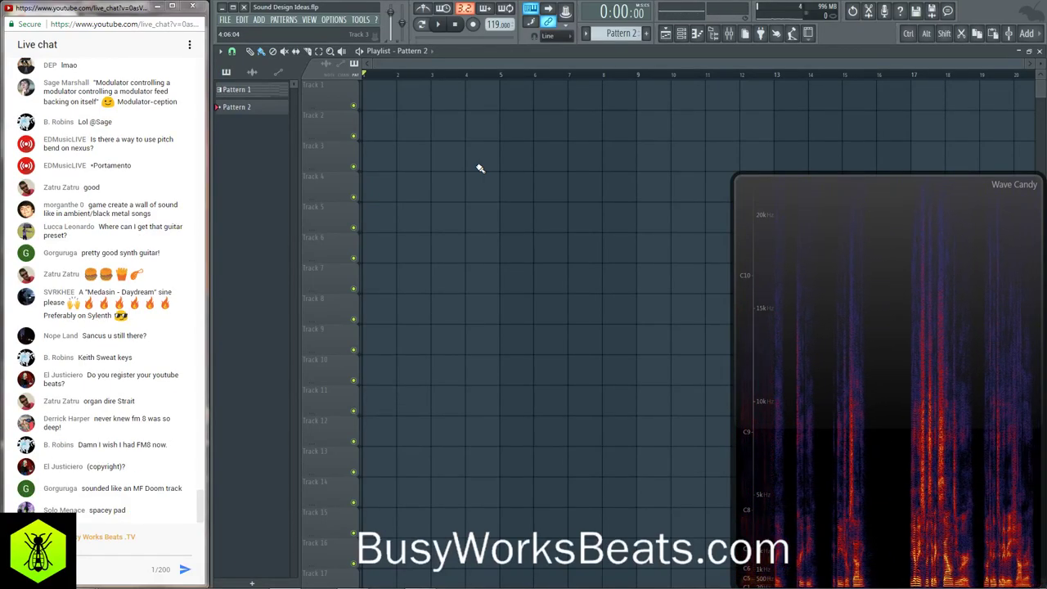
# - Add a new Sylenth1 [64bit] channel to the channel rack and reset it to the Init preset
pyautogui.click(680, 33)
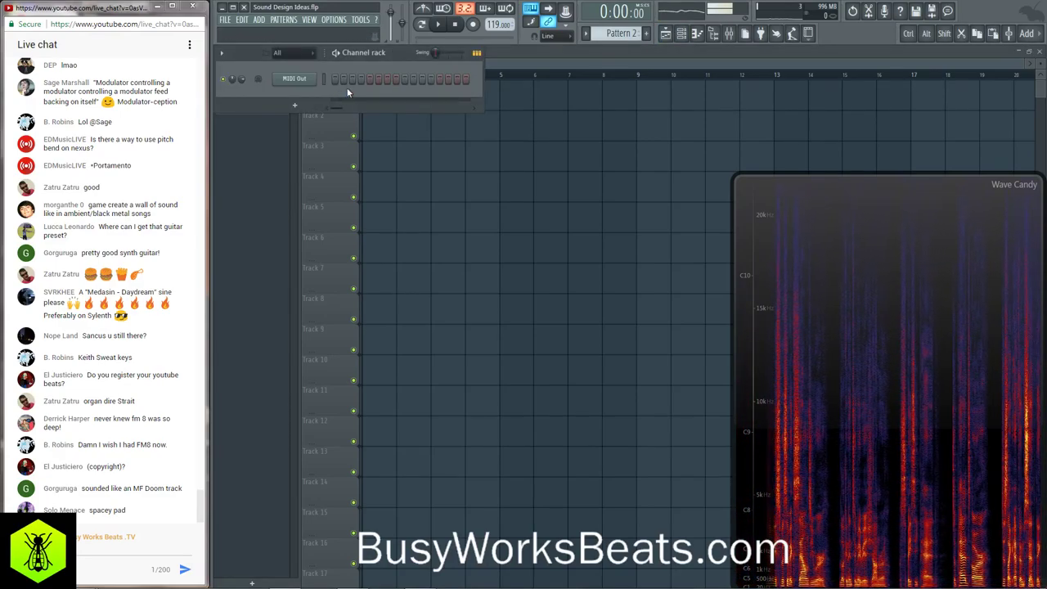
pyautogui.click(308, 109)
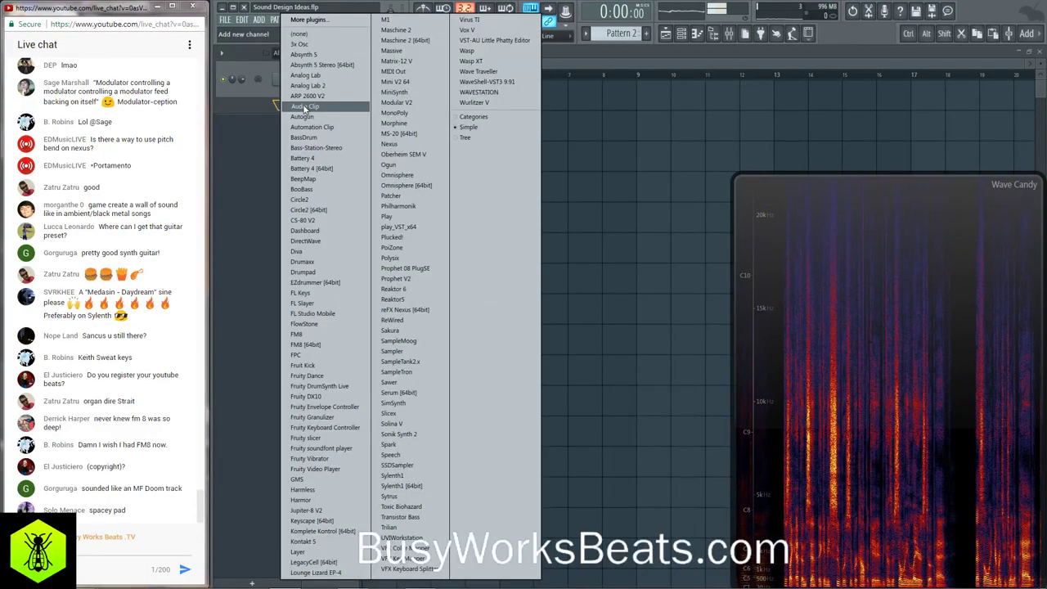
pyautogui.click(268, 97)
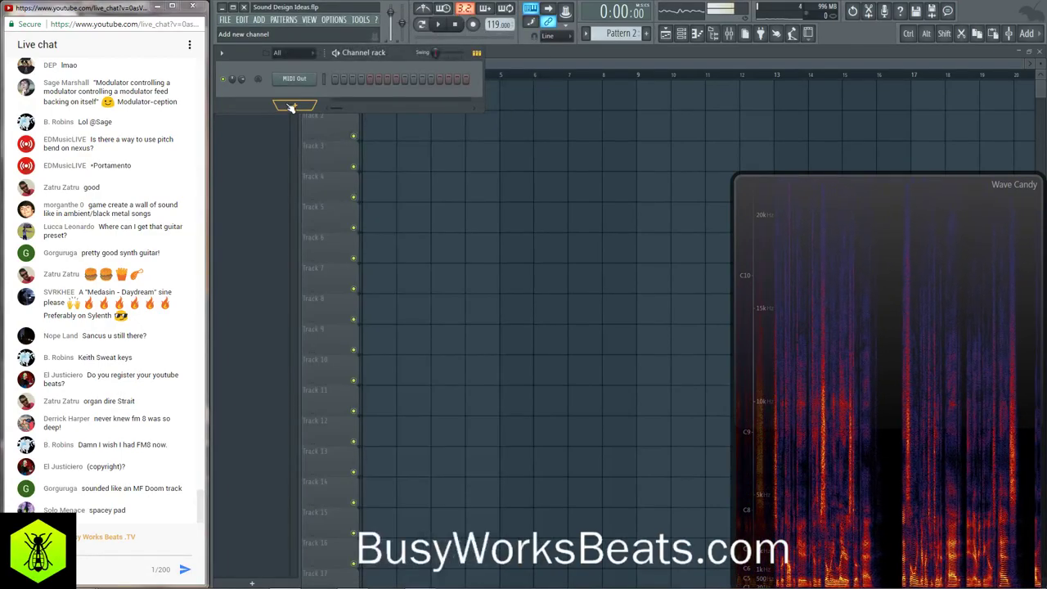
pyautogui.click(291, 107)
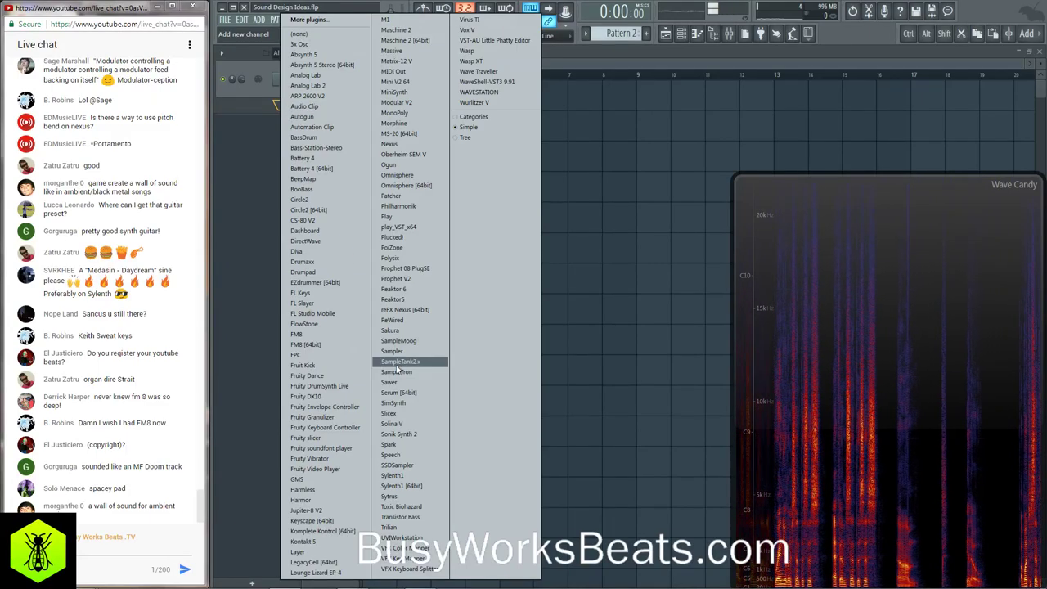
pyautogui.click(405, 486)
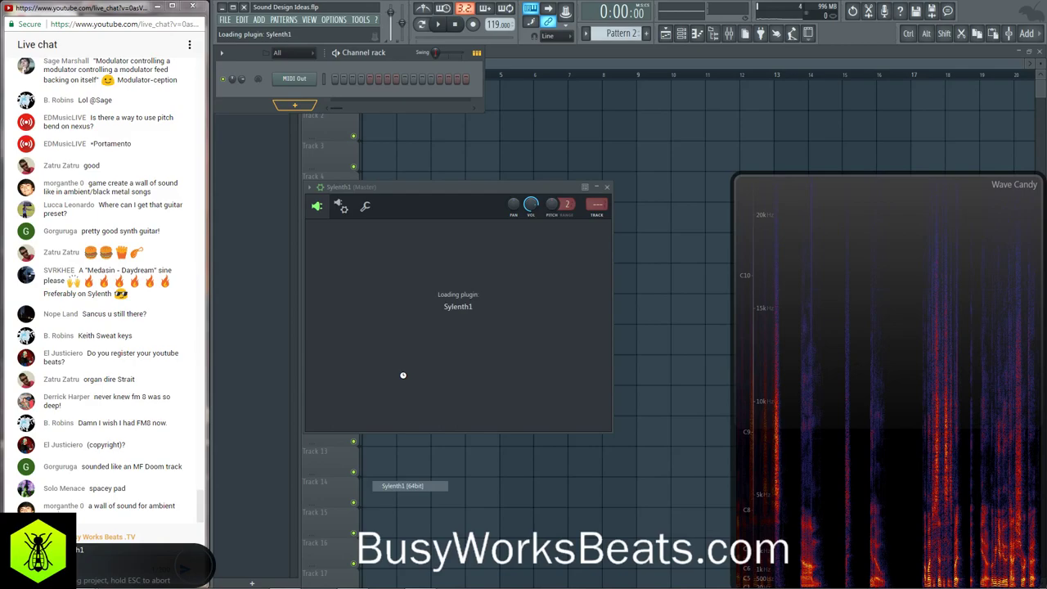
pyautogui.moveTo(518, 199); pyautogui.dragTo(414, 51)
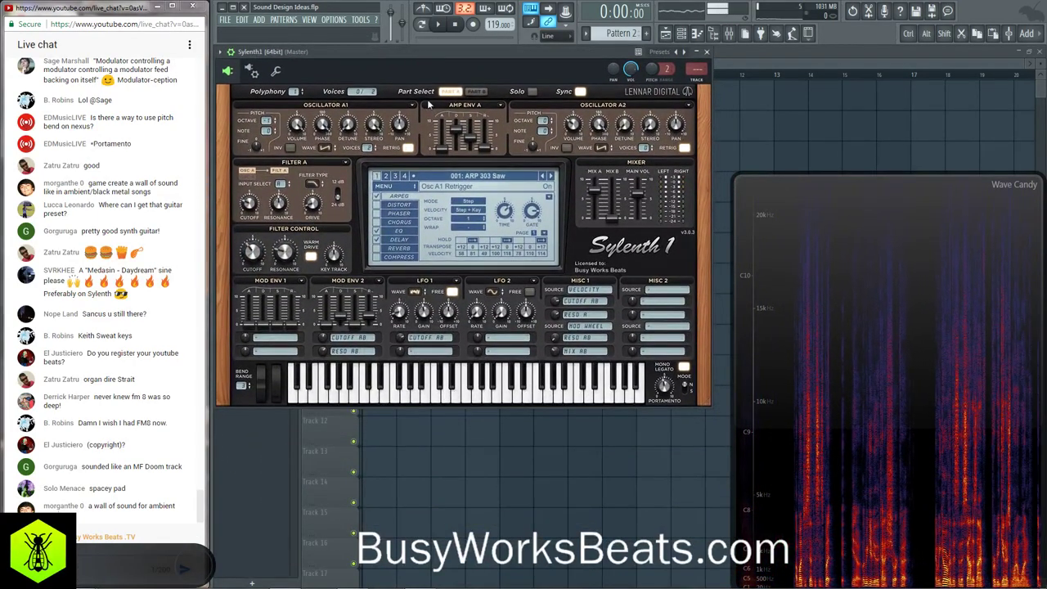
pyautogui.click(383, 185)
pyautogui.moveTo(396, 197)
pyautogui.click(503, 253)
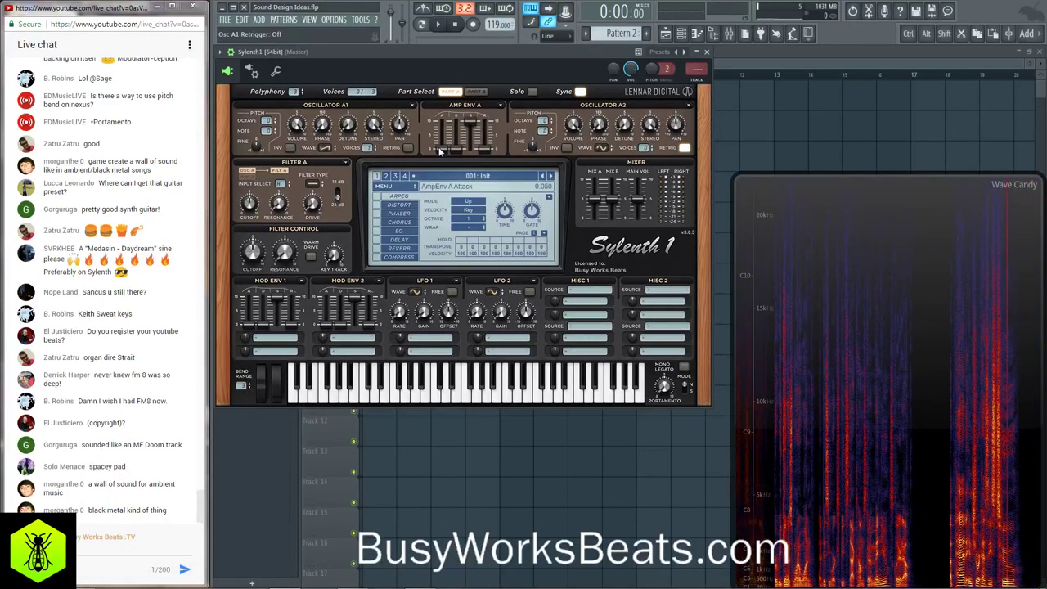
# - Raise amp envelope A's attack to about 6.7 and lengthen its release to slightly above 6.6
pyautogui.moveTo(437, 147); pyautogui.dragTo(448, 67)
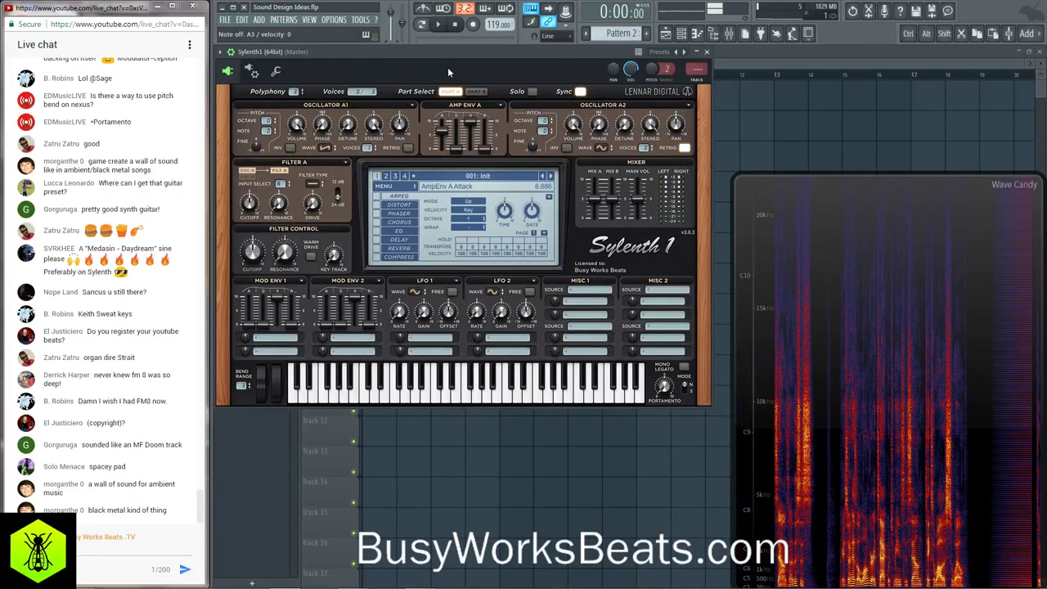
pyautogui.moveTo(484, 149); pyautogui.dragTo(480, 96)
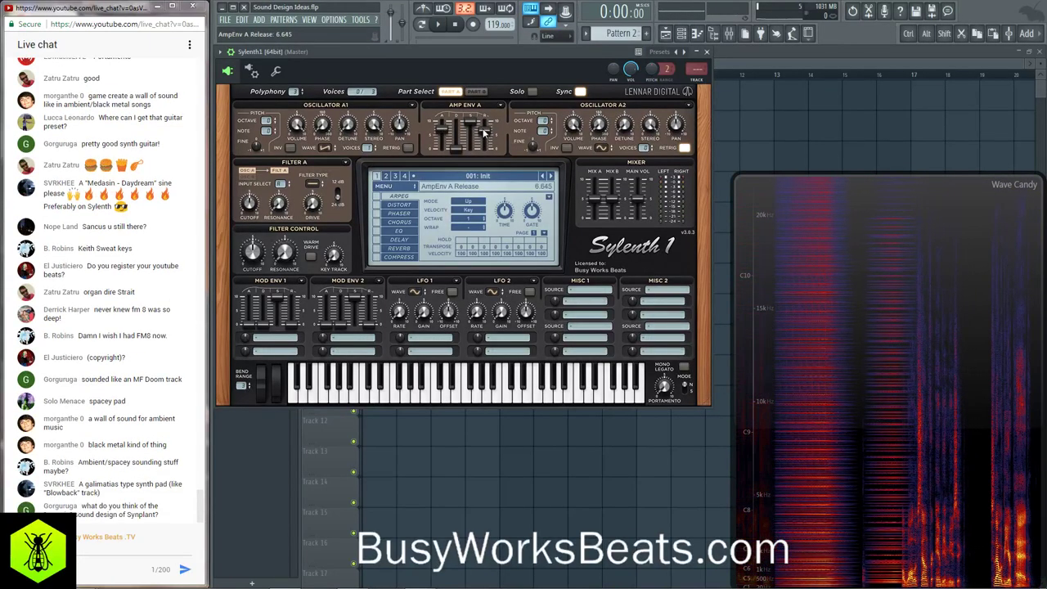
pyautogui.moveTo(484, 132); pyautogui.dragTo(483, 128)
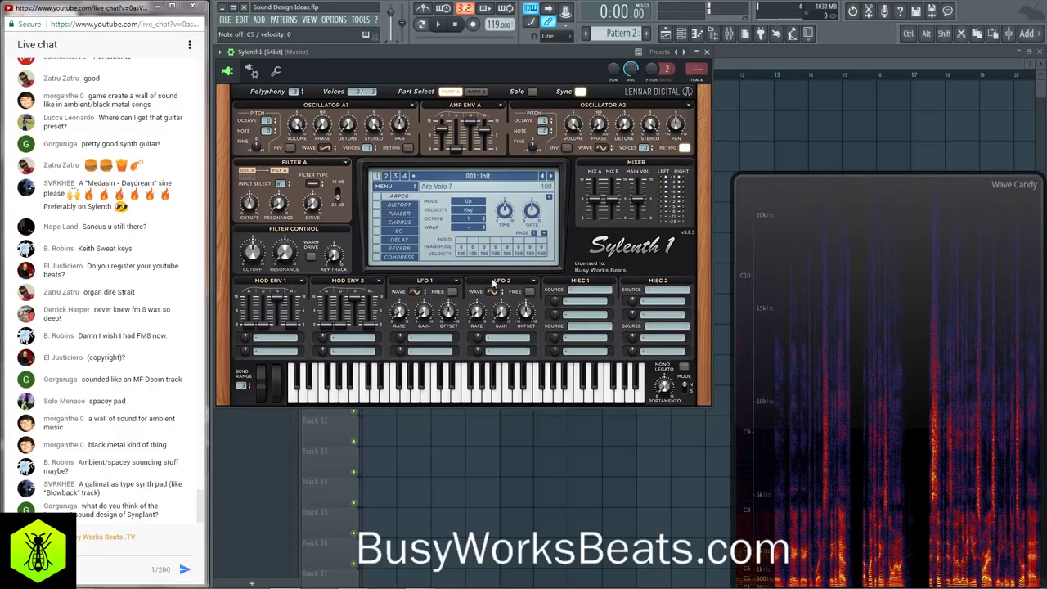
# - Route LFO 1's first destination to Cutoff A and set filter A's type to Lowpass
pyautogui.click(423, 339)
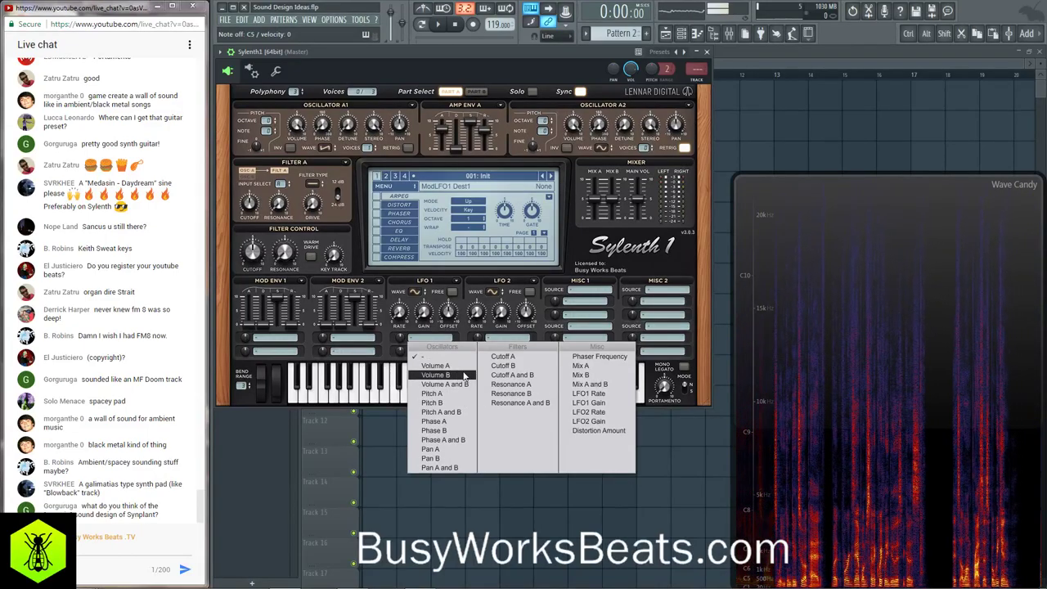
pyautogui.click(503, 357)
pyautogui.click(314, 185)
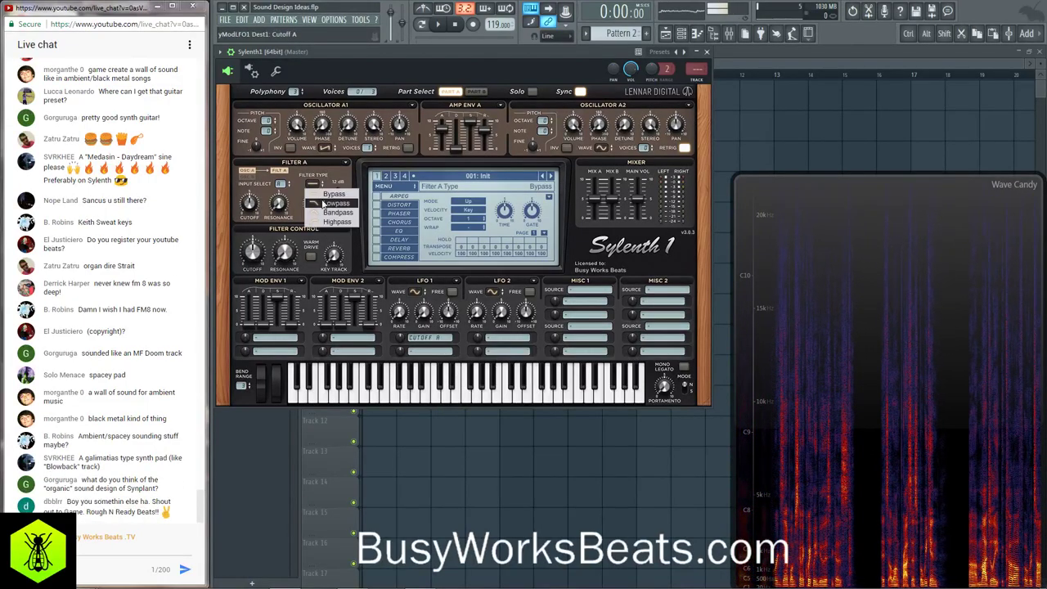
pyautogui.click(328, 203)
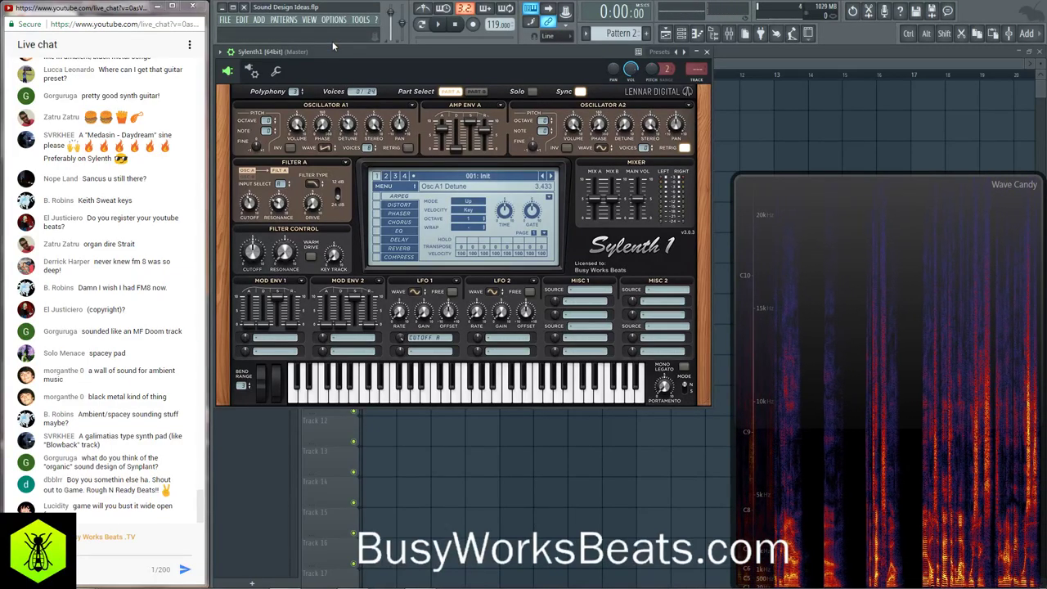
# - Raise Sylenth1's polyphony to 16
pyautogui.moveTo(302, 94); pyautogui.dragTo(311, 3)
pyautogui.scroll(3, 303, 92)
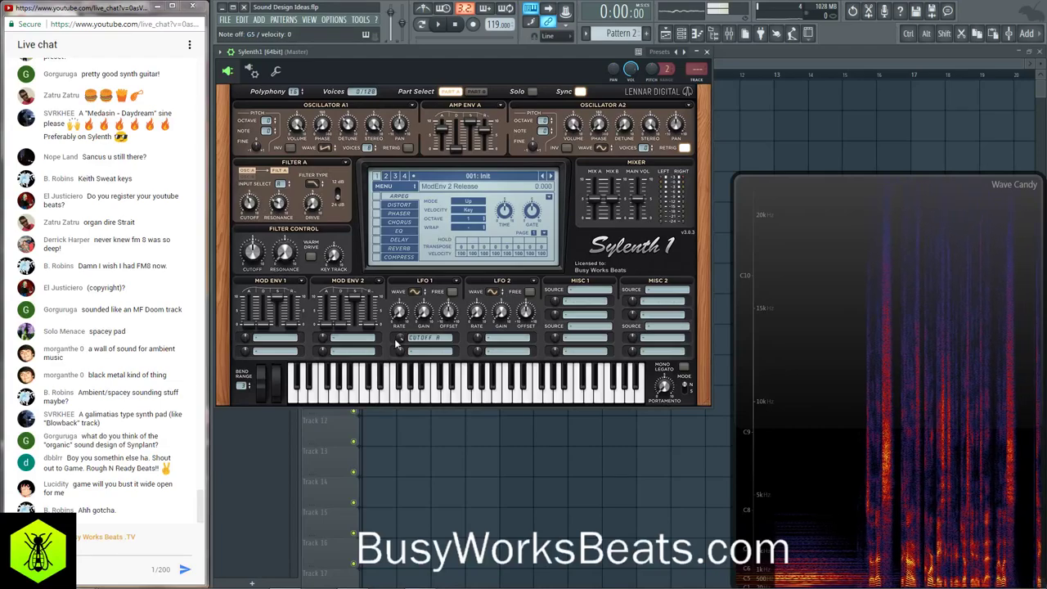
# - Switch LFO 1 to free-running, adjust its gain and set its rate to about 0.307 Hz
pyautogui.click(452, 291)
pyautogui.moveTo(423, 312); pyautogui.dragTo(421, 260)
pyautogui.moveTo(399, 312); pyautogui.dragTo(406, 239)
pyautogui.moveTo(401, 280); pyautogui.dragTo(400, 284)
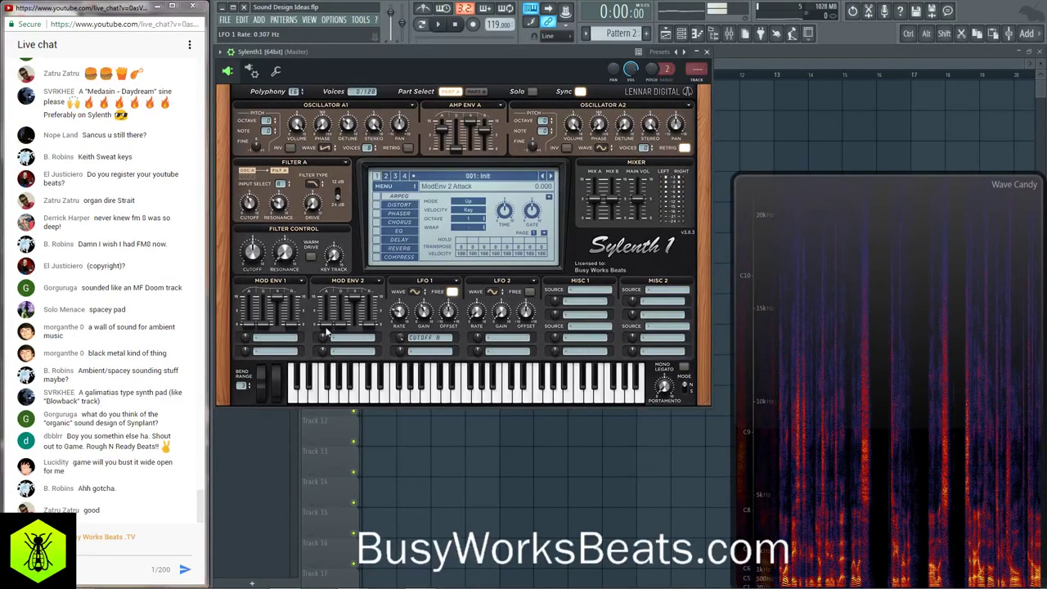
# - Route Mod Env 1's first destination to LFO1 Gain and reshape the envelope with a longer attack
pyautogui.click(270, 339)
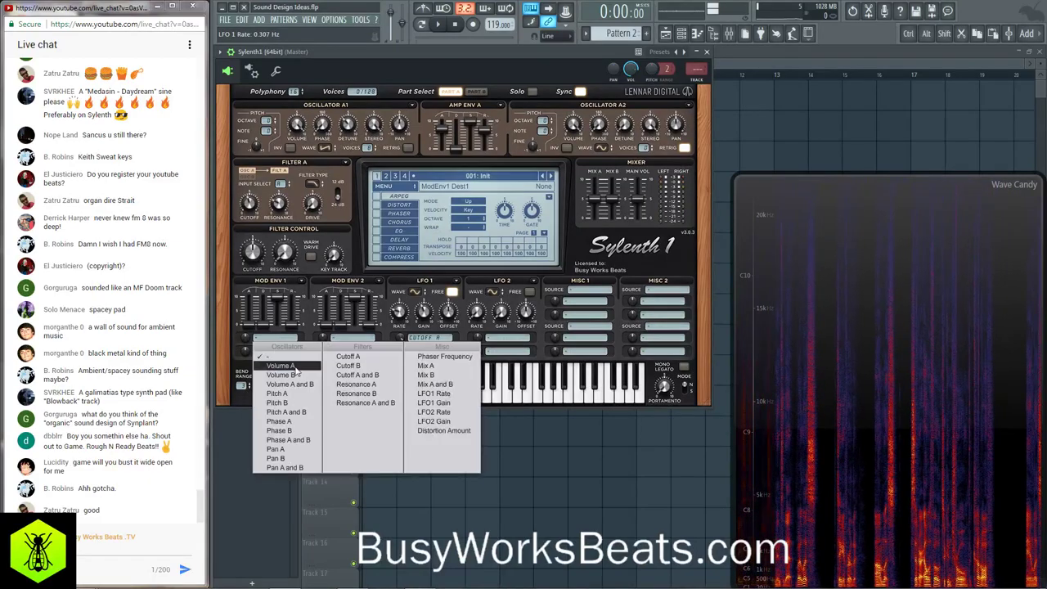
pyautogui.click(453, 403)
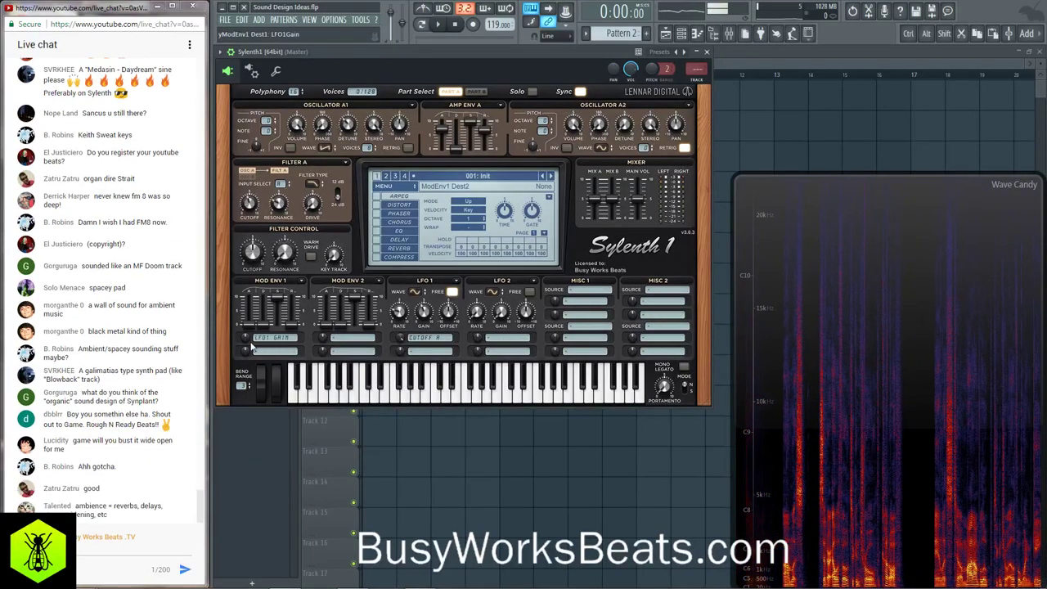
pyautogui.moveTo(249, 326); pyautogui.dragTo(270, 429)
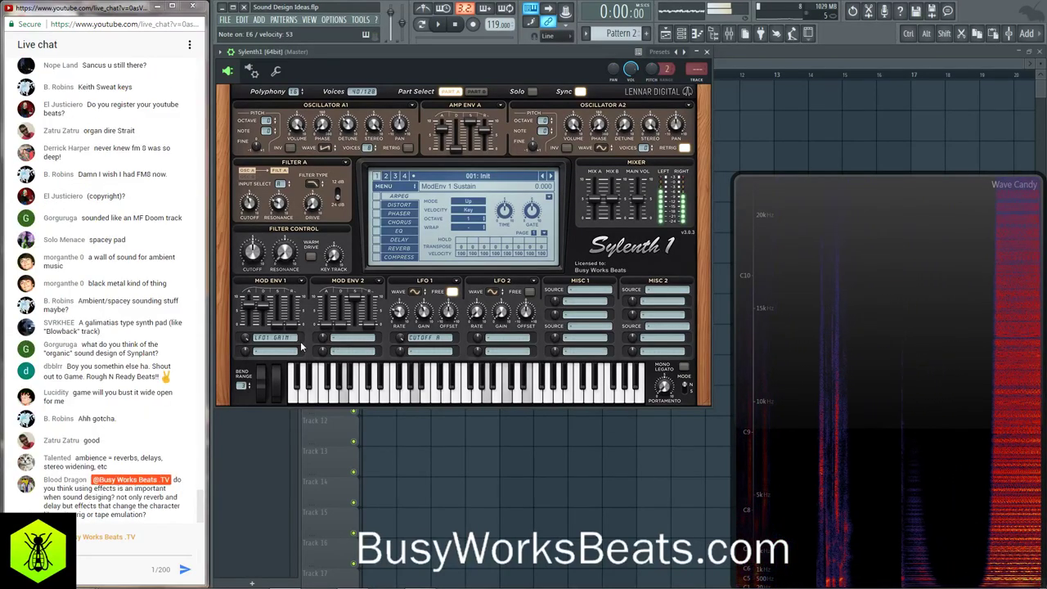
# - Adjust LFO 1's modulation amount on Cutoff A and lower the LFO 1 gain to about 3.2
pyautogui.click(404, 337)
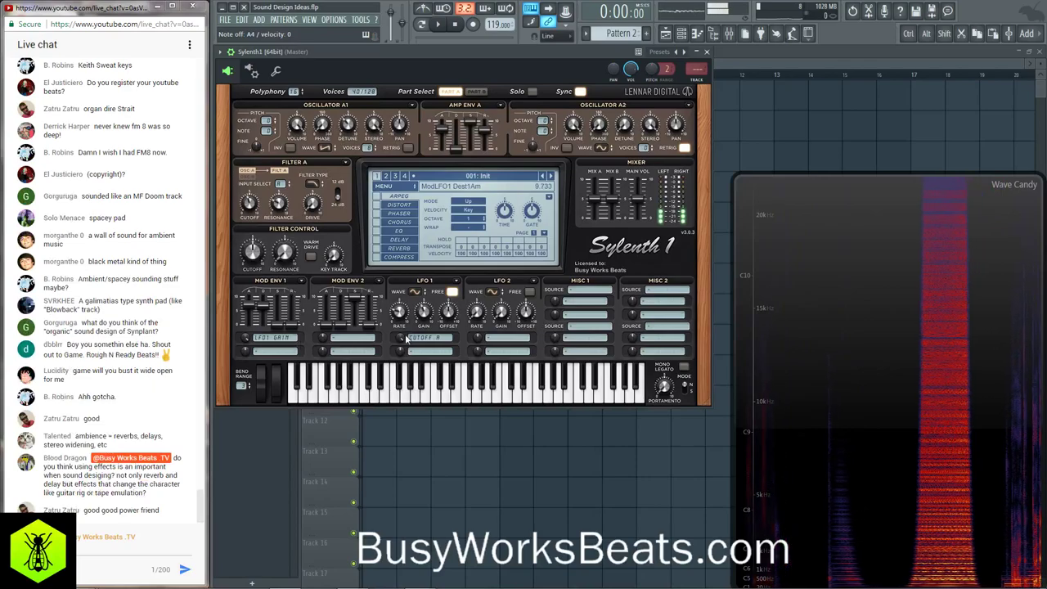
pyautogui.click(426, 313)
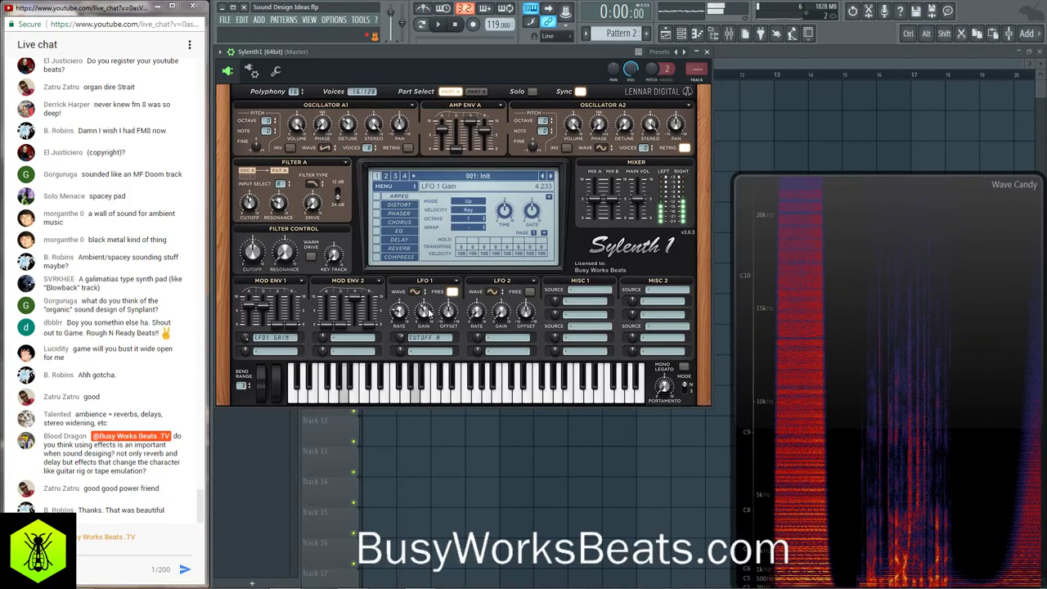
pyautogui.moveTo(400, 336); pyautogui.dragTo(424, 323)
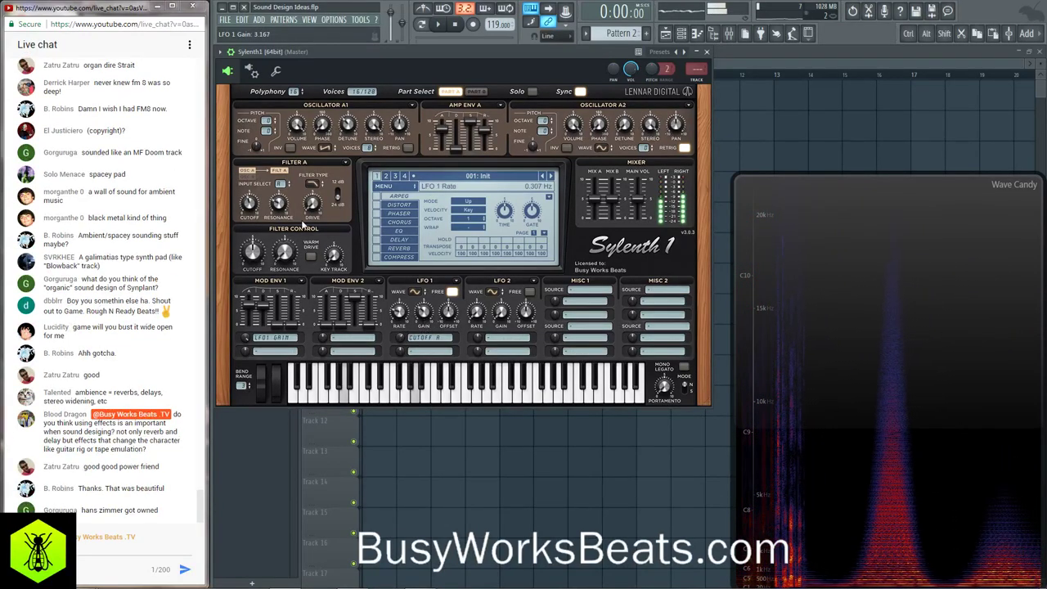
pyautogui.moveTo(430, 315); pyautogui.dragTo(421, 329)
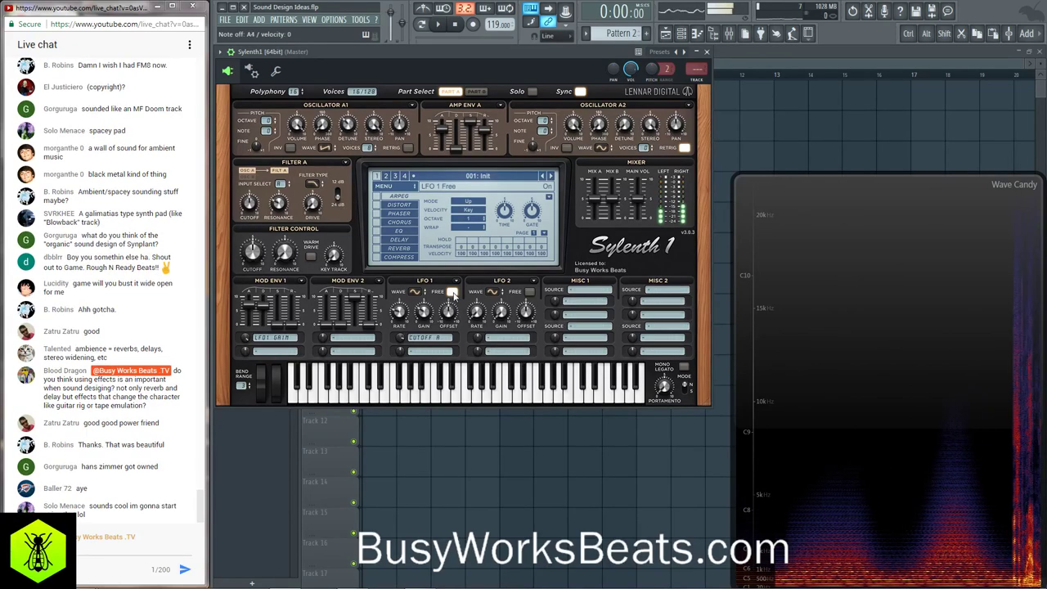
# - Clear LFO 1's first destination and route Mod Env 1's first destination to Cutoff A
pyautogui.click(413, 338)
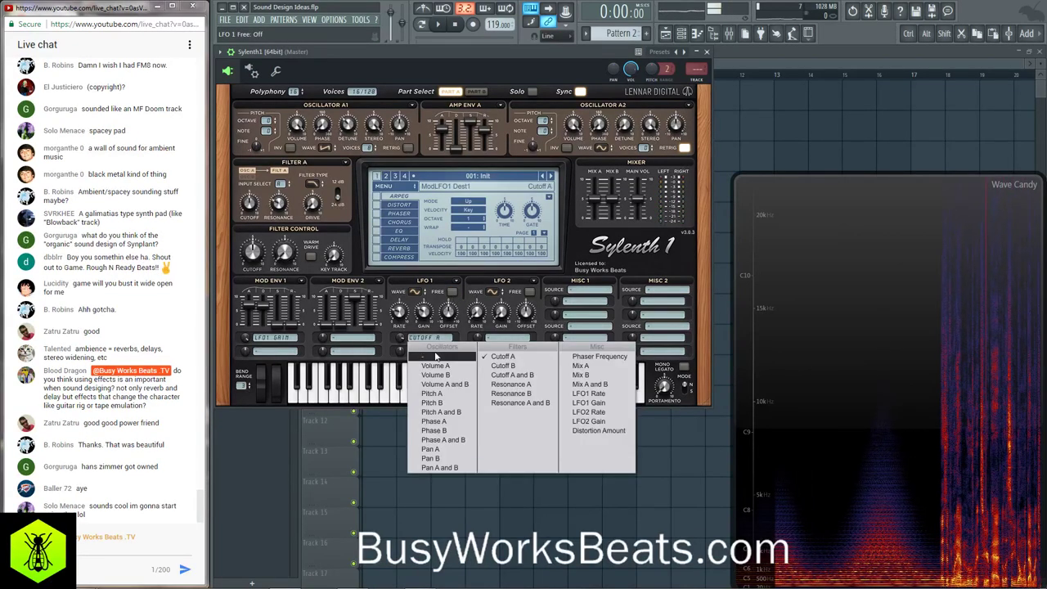
pyautogui.click(426, 347)
pyautogui.click(274, 338)
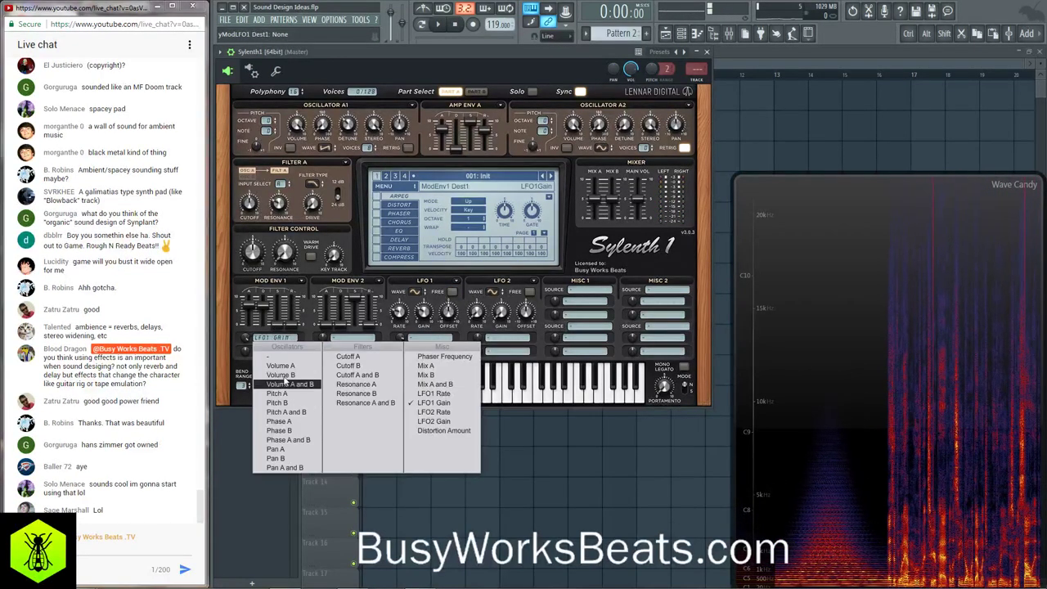
pyautogui.click(360, 363)
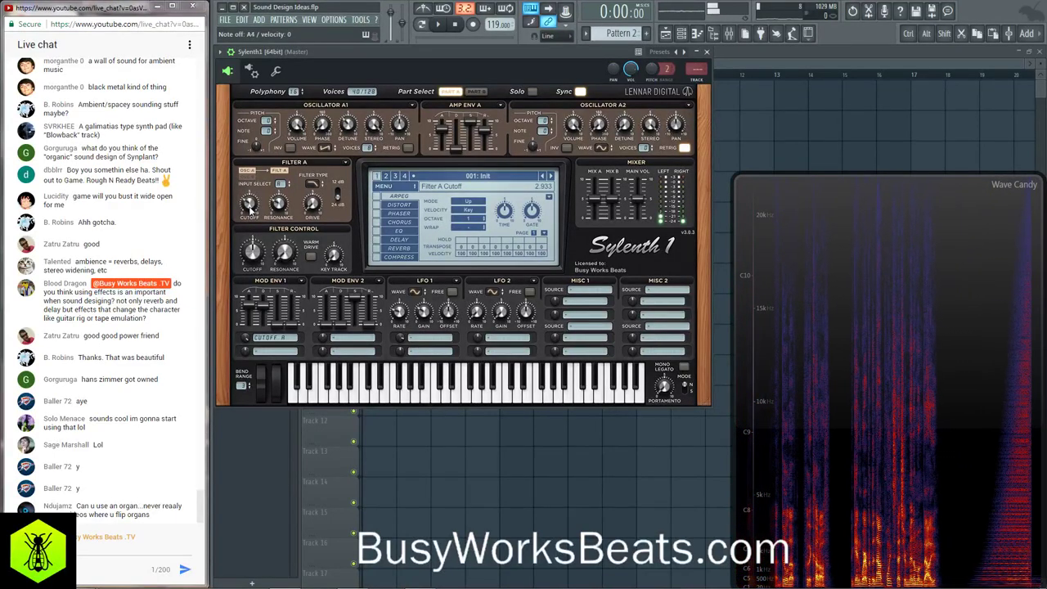
# - Lengthen Mod Env 1's attack to about 8.636
pyautogui.moveTo(248, 302); pyautogui.dragTo(251, 293)
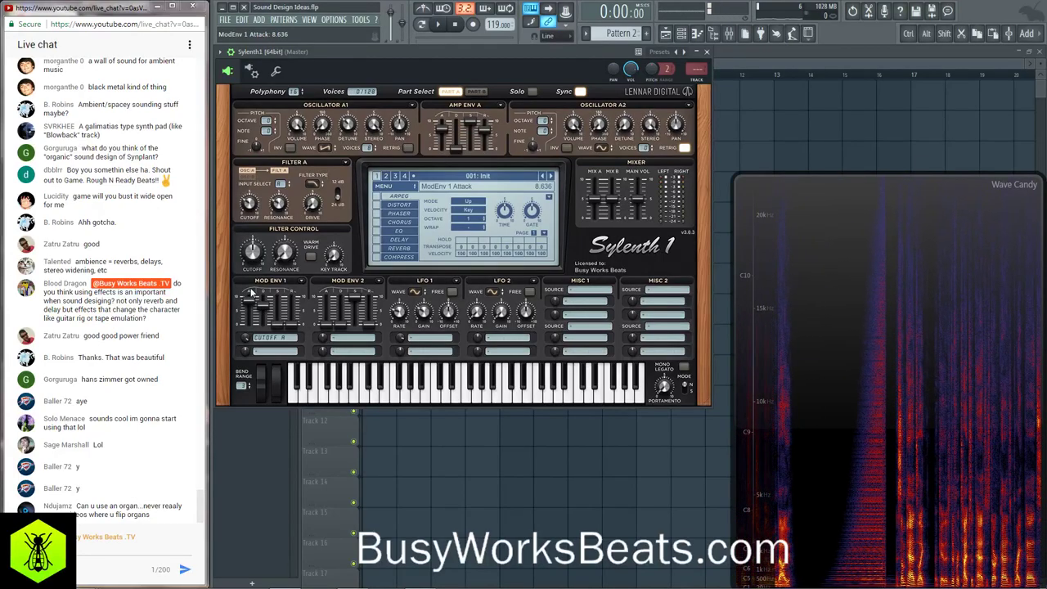
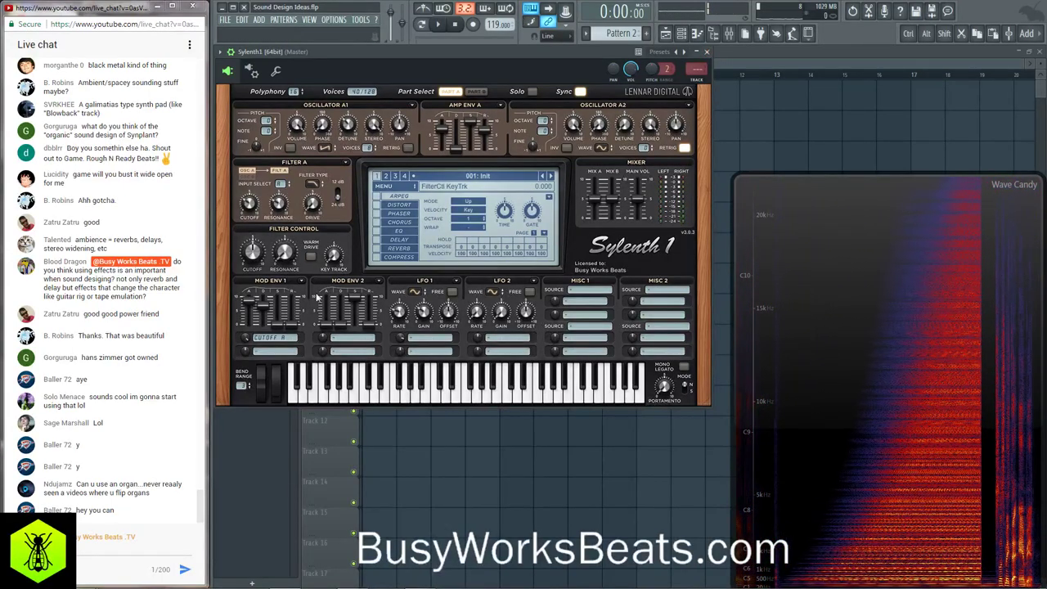
pyautogui.moveTo(239, 367); pyautogui.dragTo(239, 383)
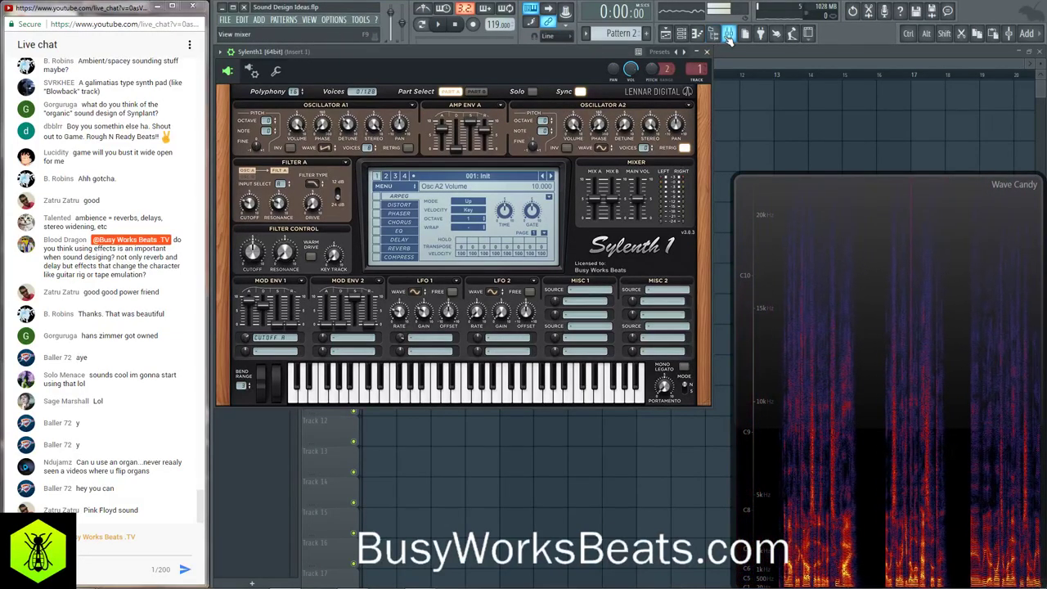
# - Route Sylenth1 to mixer track Insert 1 and load Fruity Delay 3 in its first effect slot
pyautogui.doubleClick(697, 69)
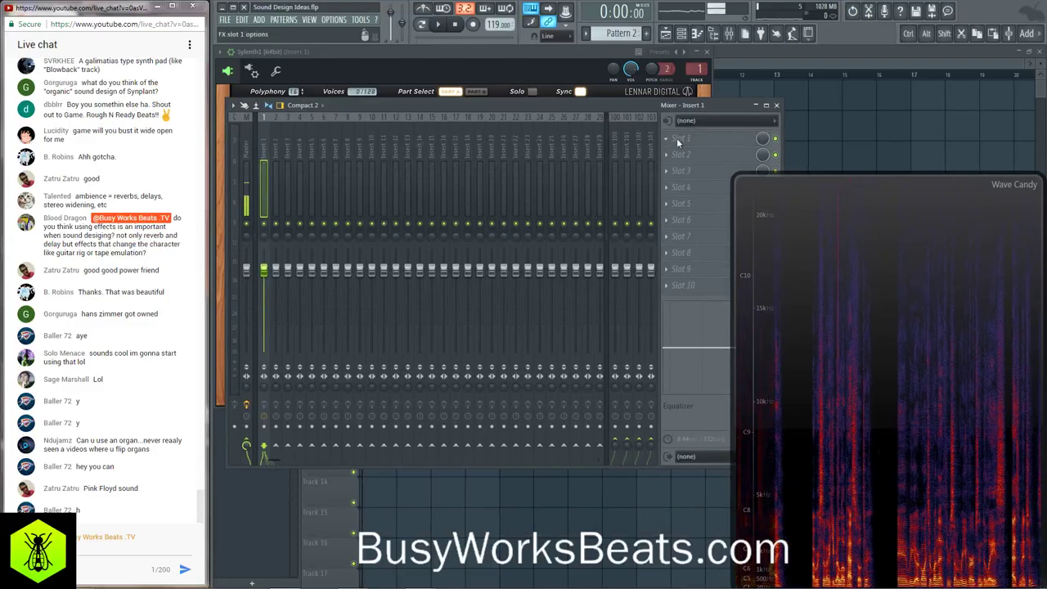
pyautogui.click(760, 153)
pyautogui.click(163, 51)
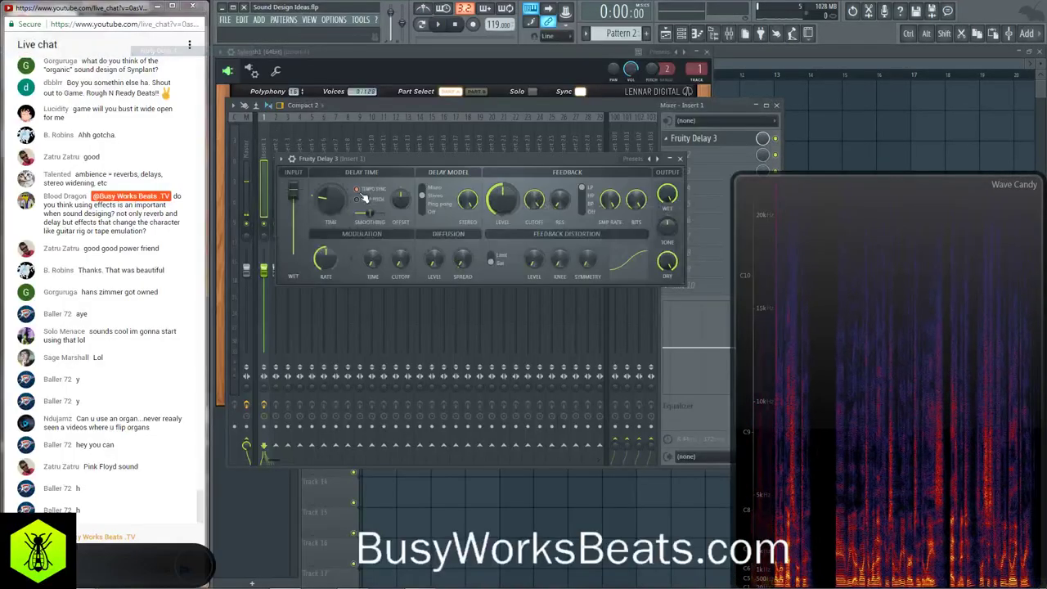
# - Set Fruity Delay 3 to ping pong, reduce its wet output, lower the input to about 64%, raise the feedback level, and close it
pyautogui.click(430, 203)
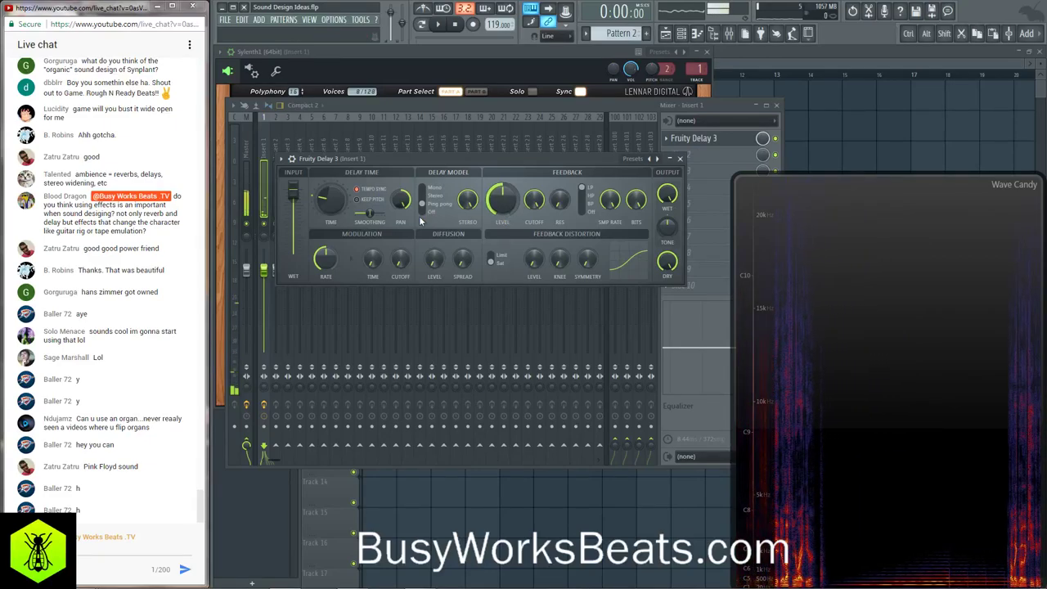
pyautogui.moveTo(664, 201); pyautogui.dragTo(665, 209)
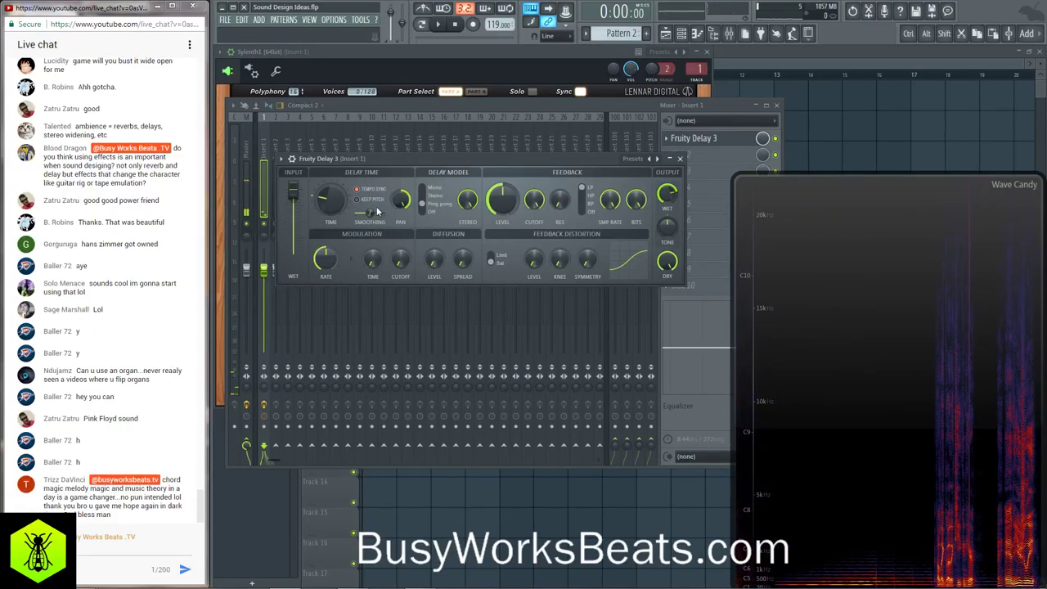
pyautogui.moveTo(294, 195); pyautogui.dragTo(294, 215)
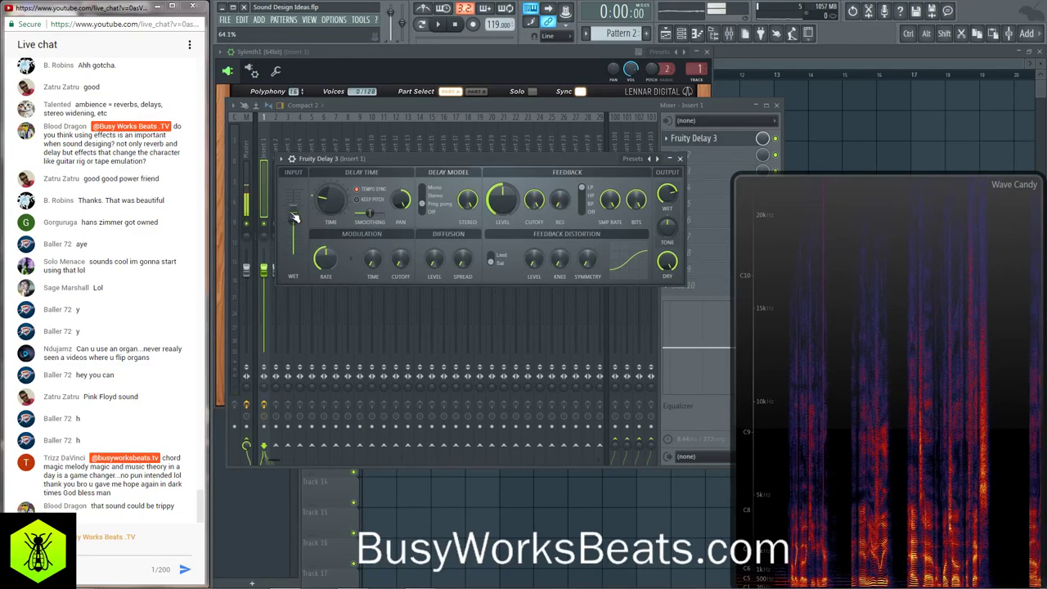
pyautogui.moveTo(502, 199); pyautogui.dragTo(502, 193)
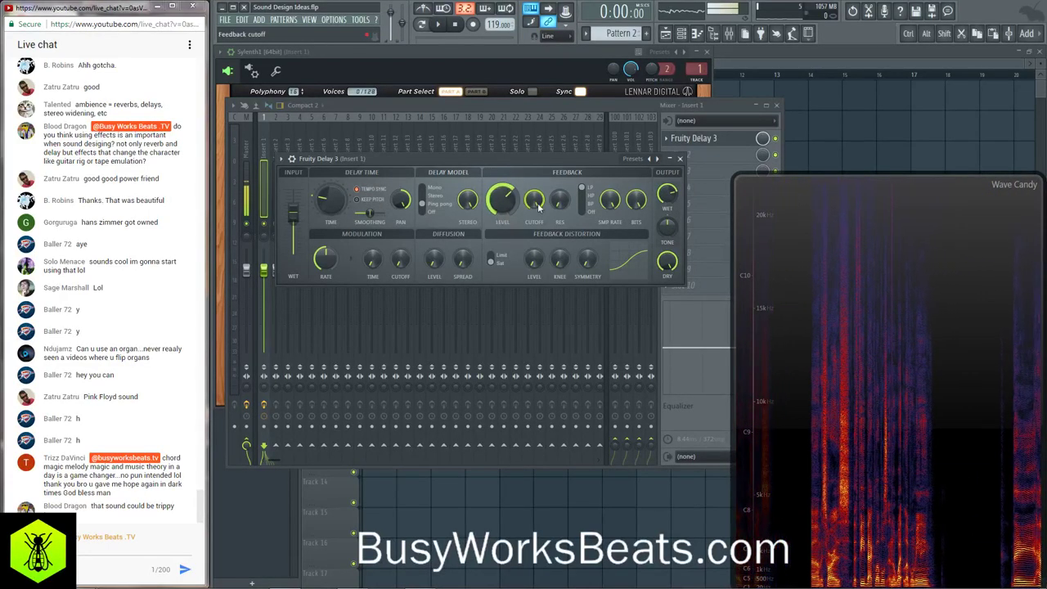
pyautogui.click(679, 158)
# - Load Fruity Delay 2 in slot 4 of the Microphone mixer track
pyautogui.scroll(-10, 416, 132)
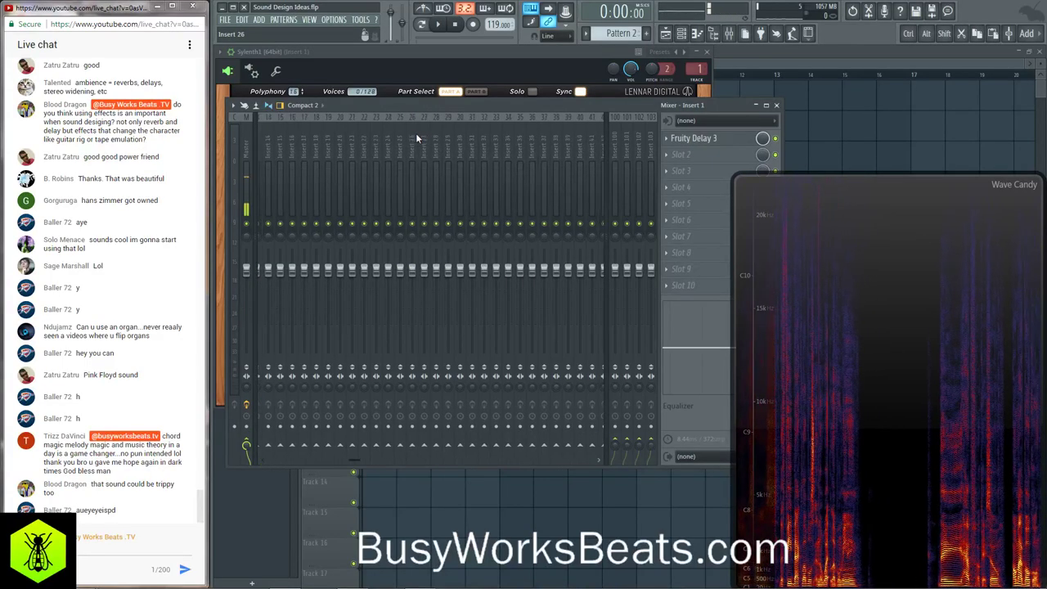
pyautogui.click(489, 152)
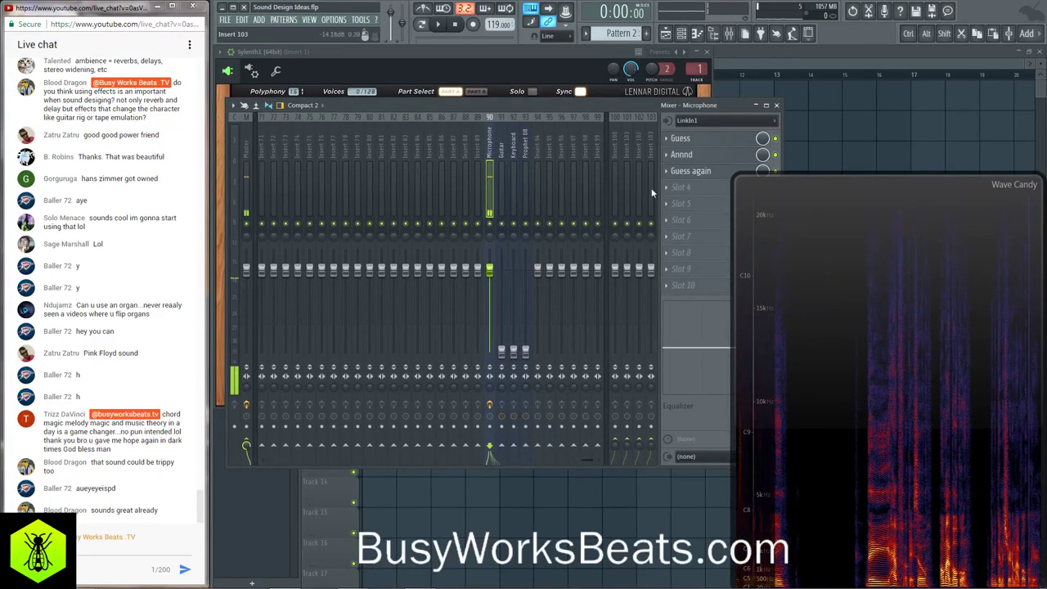
pyautogui.click(681, 188)
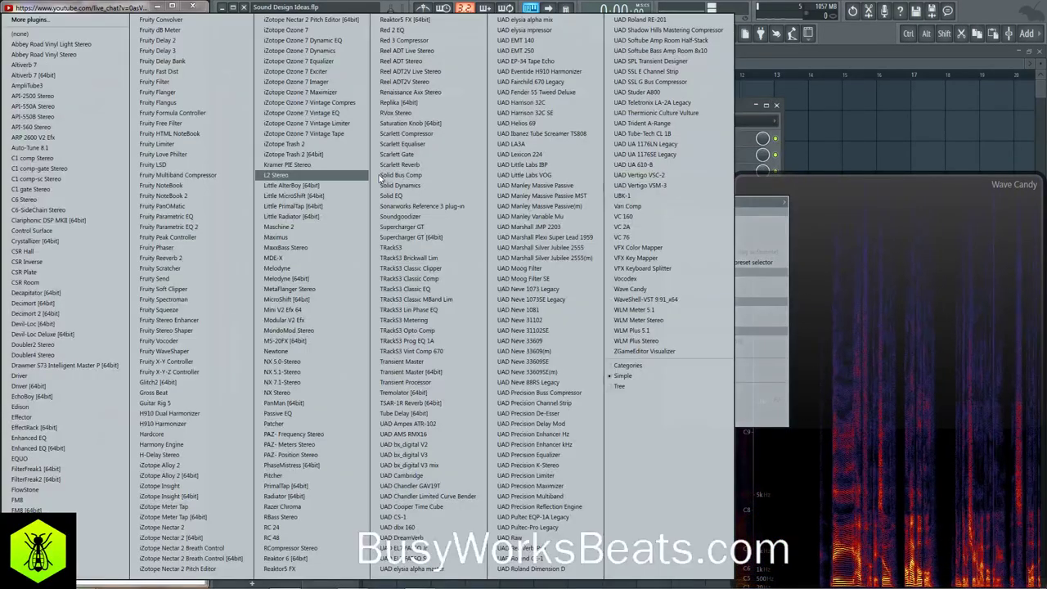
pyautogui.click(186, 40)
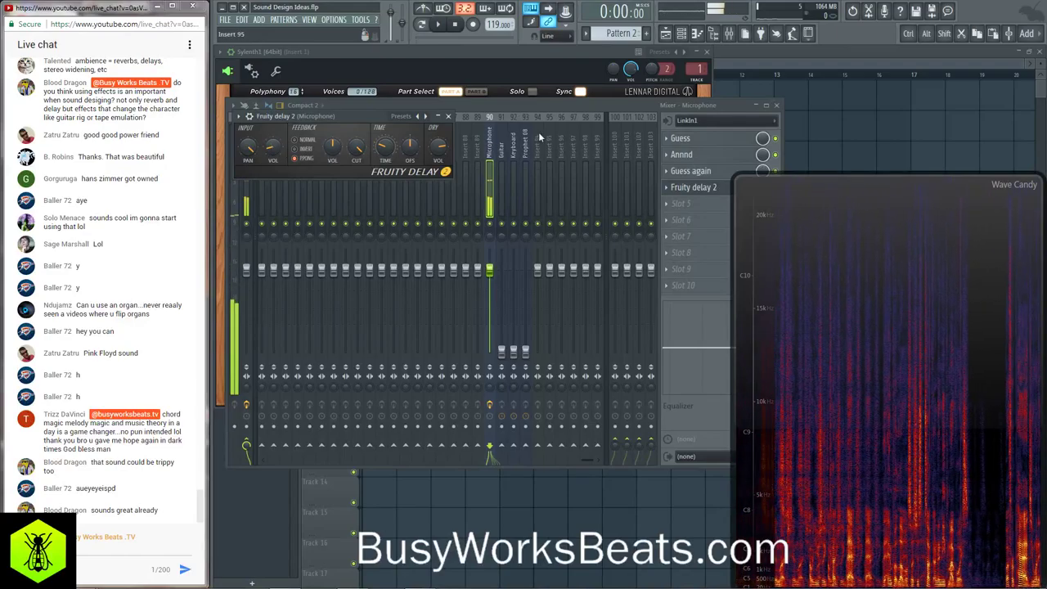
# - Remove Fruity Delay 2 from the Microphone mixer track and return to Insert 1
pyautogui.click(666, 188)
pyautogui.moveTo(667, 203)
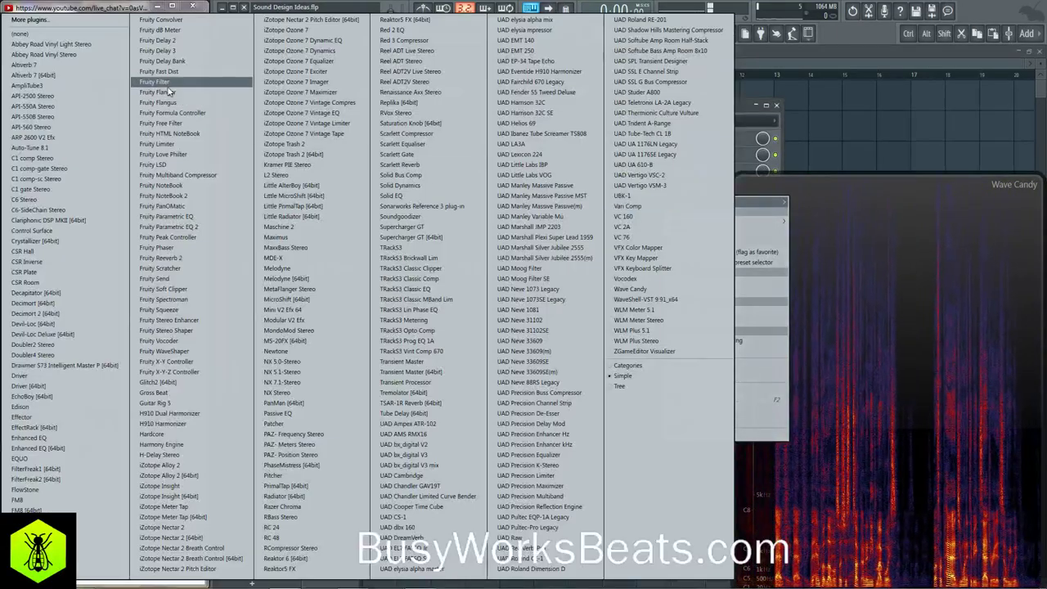
pyautogui.click(107, 36)
pyautogui.scroll(10, 298, 140)
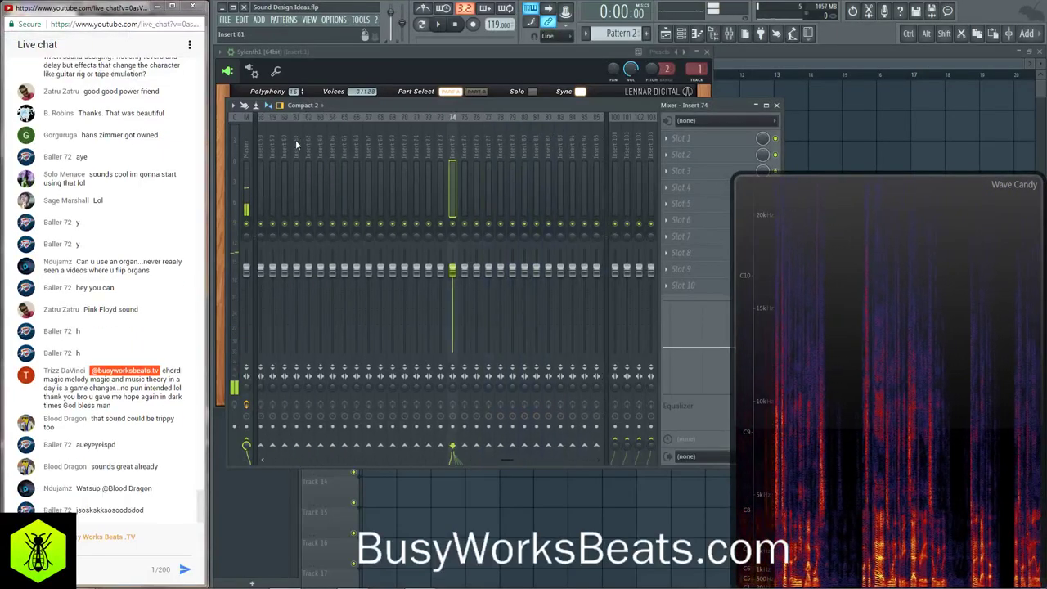
pyautogui.click(264, 142)
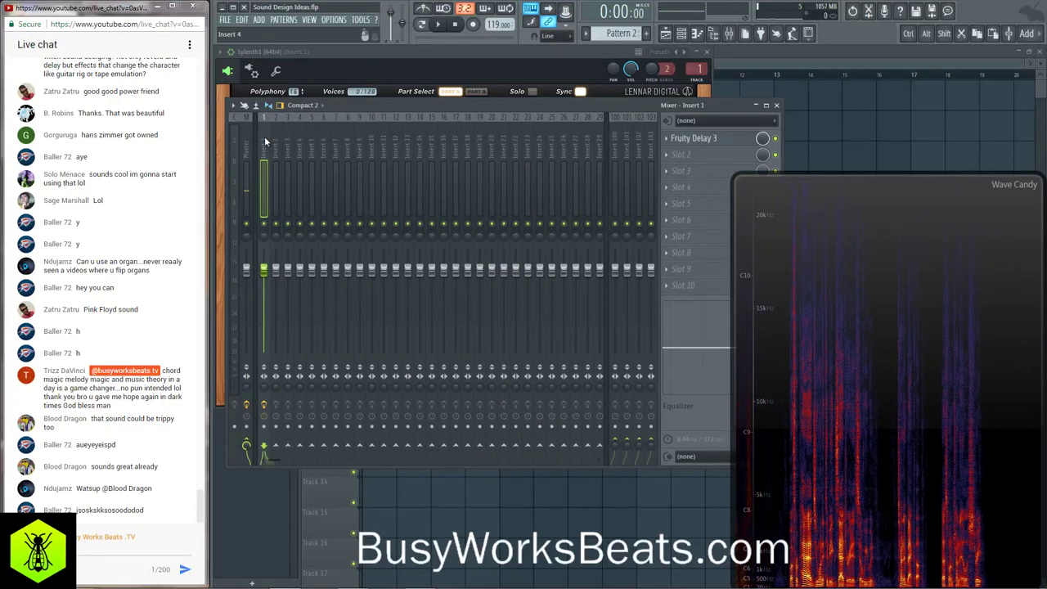
# - Open the piano roll for the Sylenth1 channel and draw a two-bar G5 note from the start
pyautogui.click(796, 76)
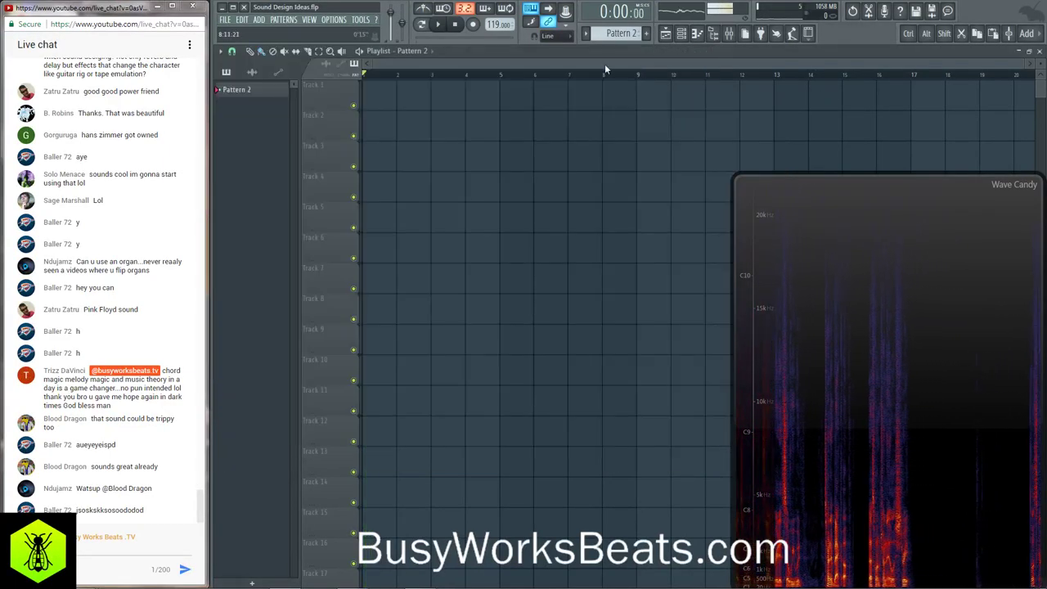
pyautogui.click(681, 33)
pyautogui.rightClick(316, 95)
pyautogui.click(338, 95)
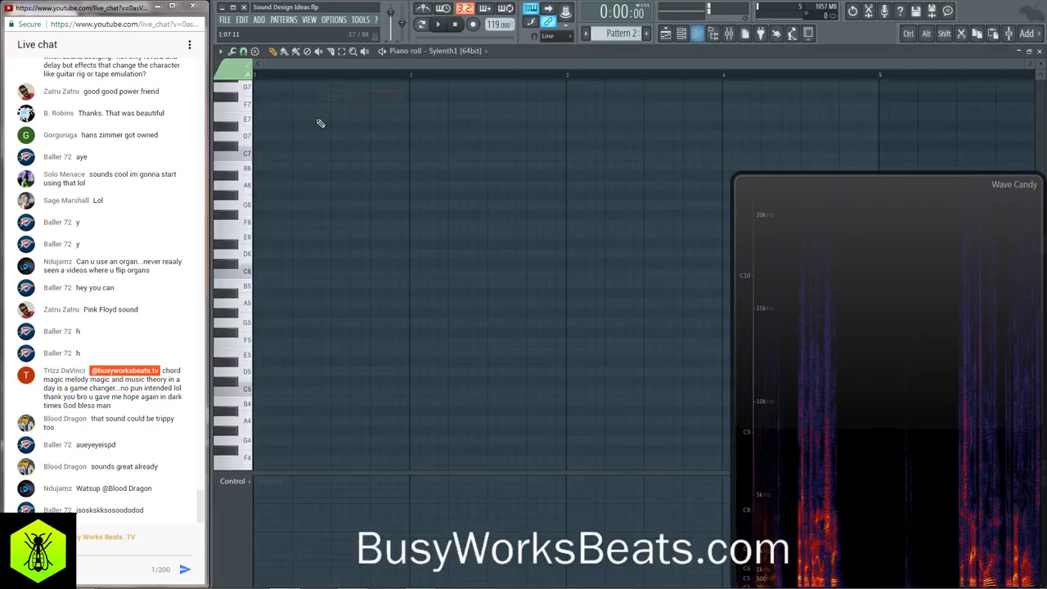
pyautogui.scroll(-3, 282, 287)
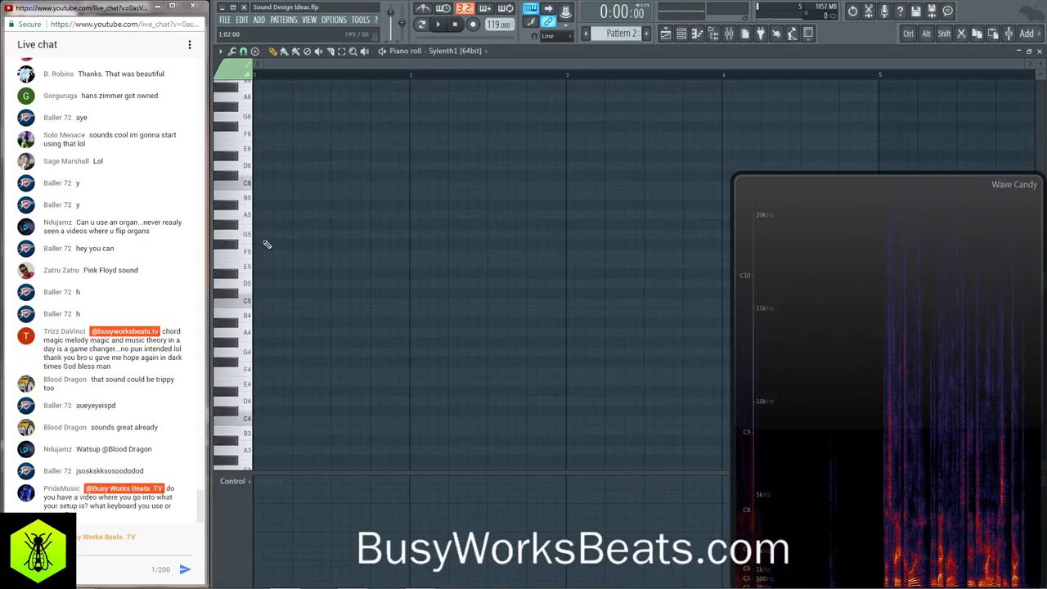
pyautogui.click(219, 232)
pyautogui.moveTo(257, 234); pyautogui.dragTo(558, 250)
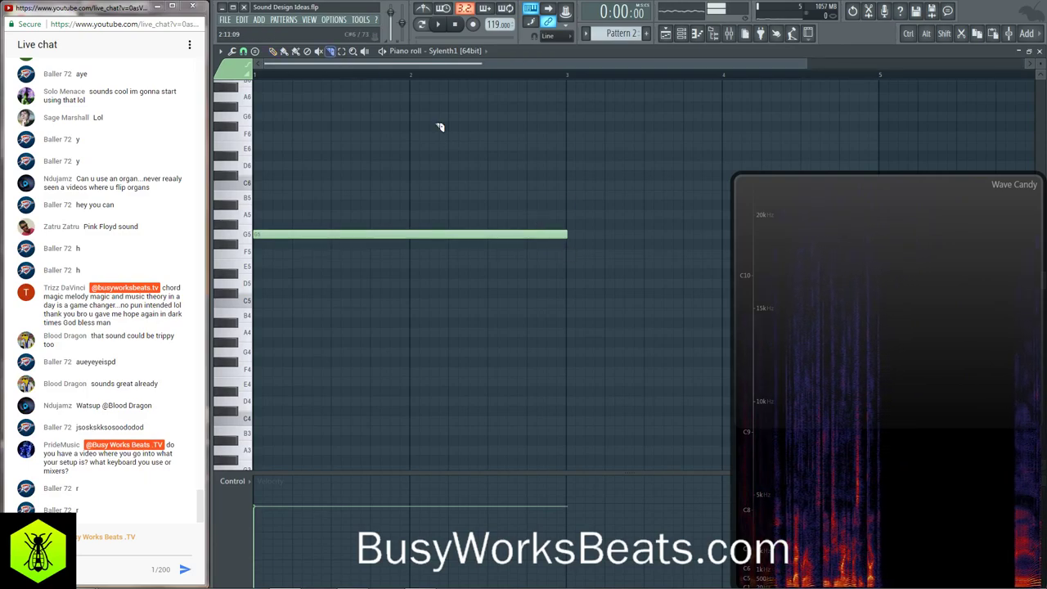
# - Add two-bar A#5, D6, G4 and G3 notes at the start to complete the chord
pyautogui.press('shift')
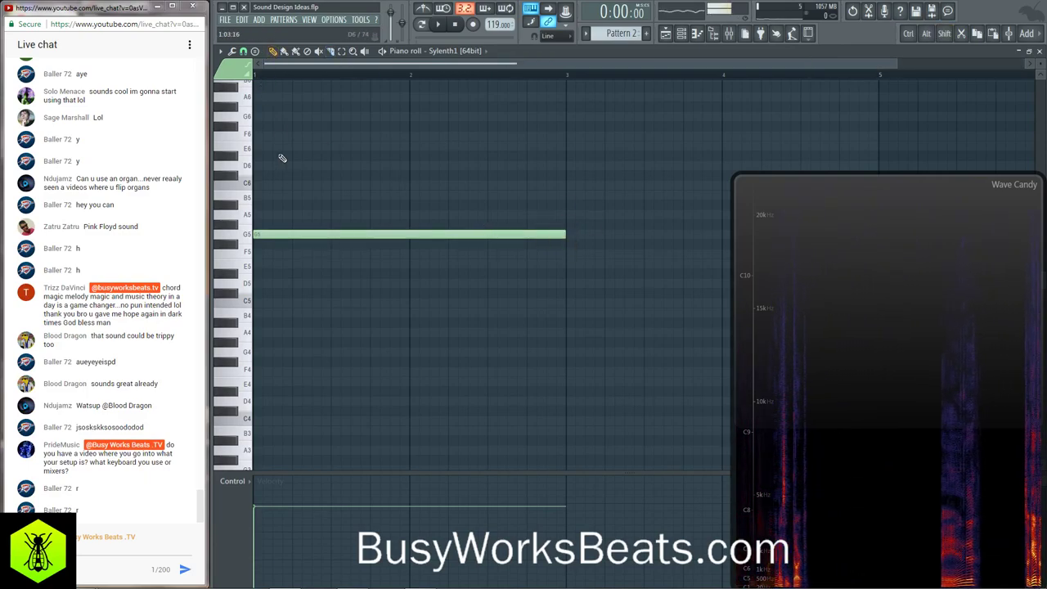
pyautogui.click(266, 204)
pyautogui.click(276, 166)
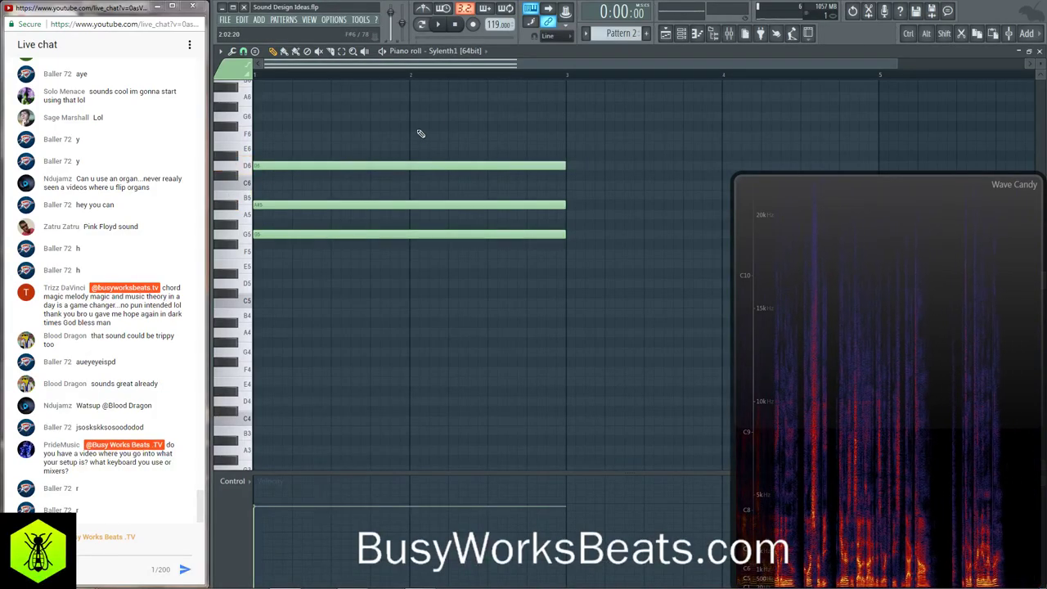
pyautogui.click(275, 354)
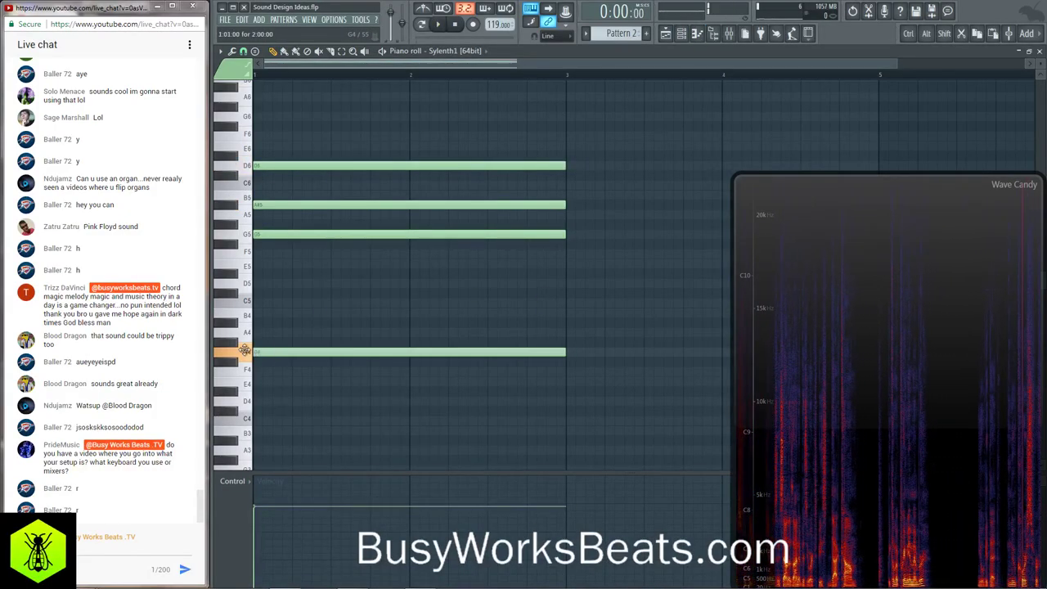
pyautogui.scroll(-3, 270, 355)
pyautogui.moveTo(264, 340); pyautogui.dragTo(244, 317)
# - Start playback, extend all chord notes to four bars, and place Pattern 2 on Track 1 at the start of the playlist
pyautogui.press('space')
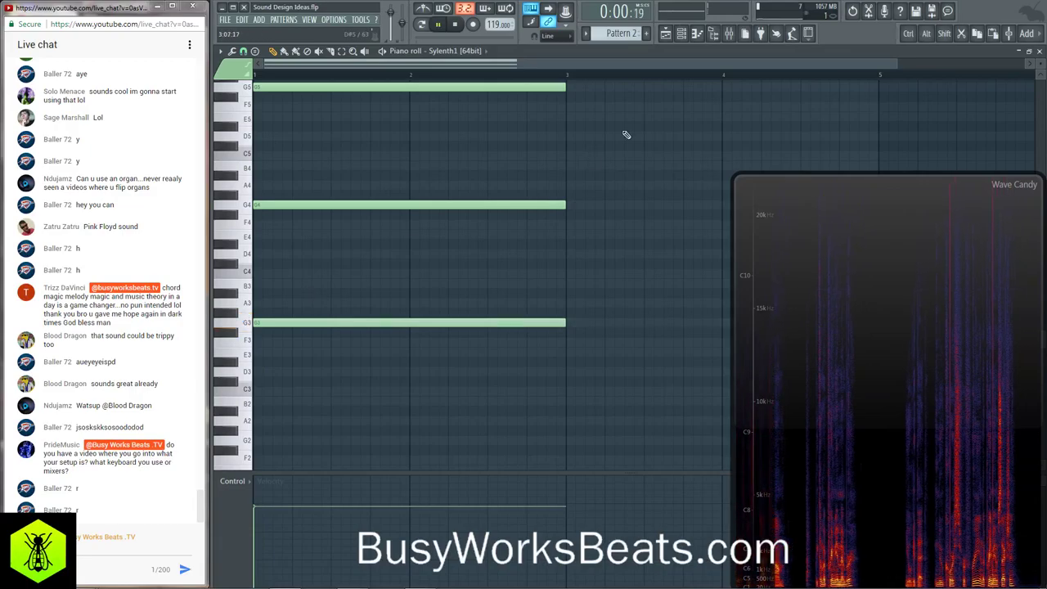
pyautogui.hotkey('ctrl', 'a')
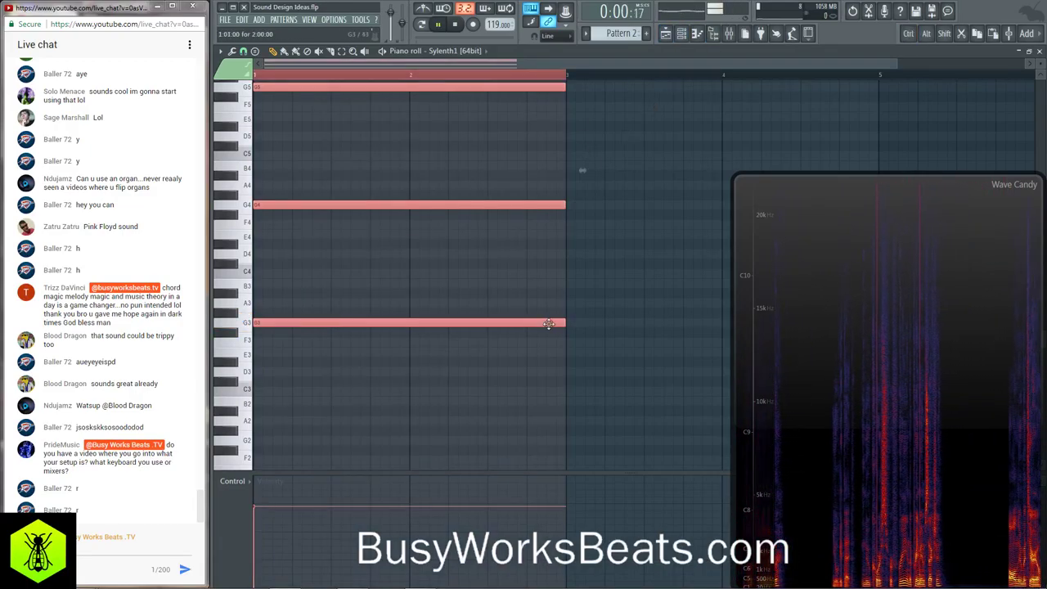
pyautogui.moveTo(565, 322); pyautogui.dragTo(879, 330)
pyautogui.click(1039, 50)
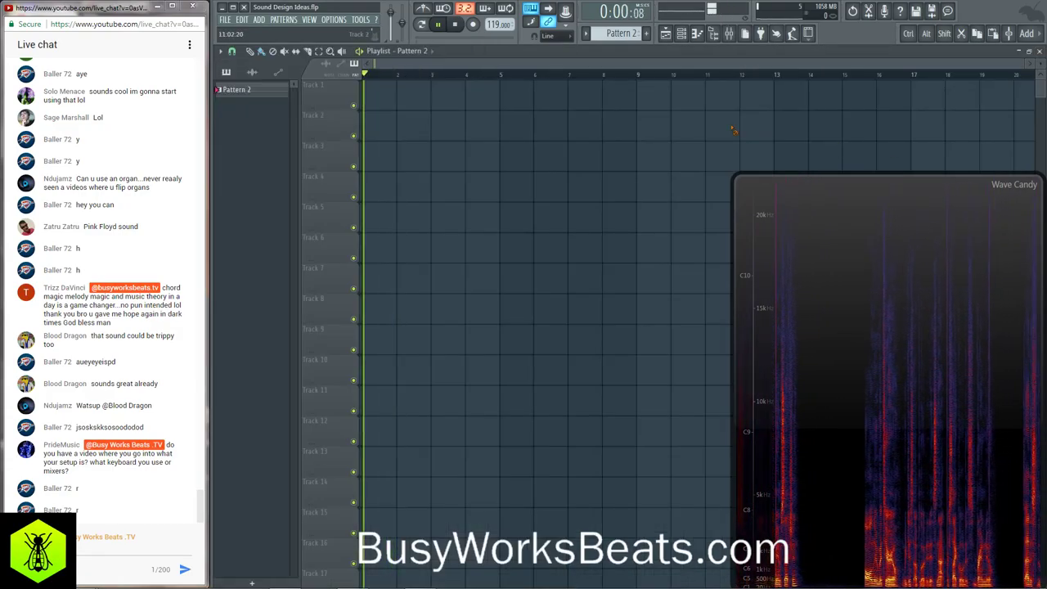
pyautogui.click(680, 33)
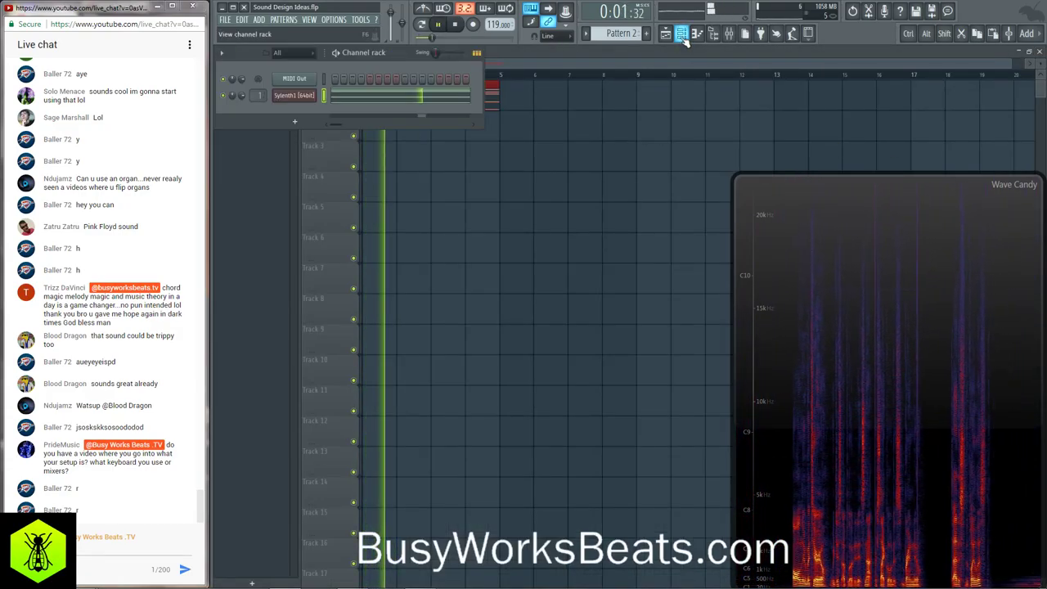
pyautogui.click(509, 163)
# - Reopen Sylenth1's piano roll, stop playback, extend all chord notes to 16 bars, and return to the playlist
pyautogui.click(681, 33)
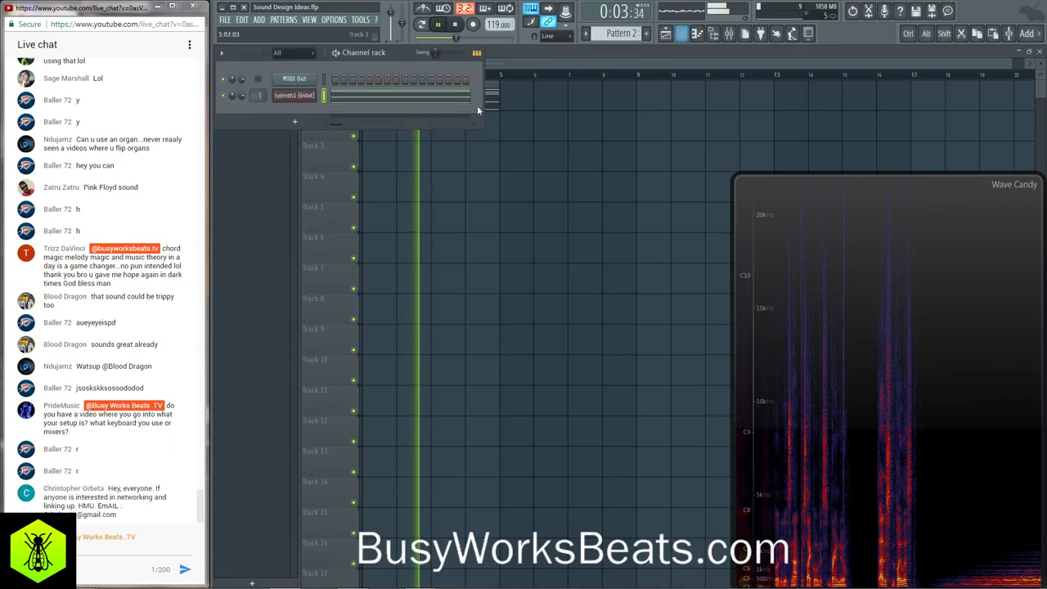
pyautogui.click(376, 96)
pyautogui.scroll(-3, 374, 81)
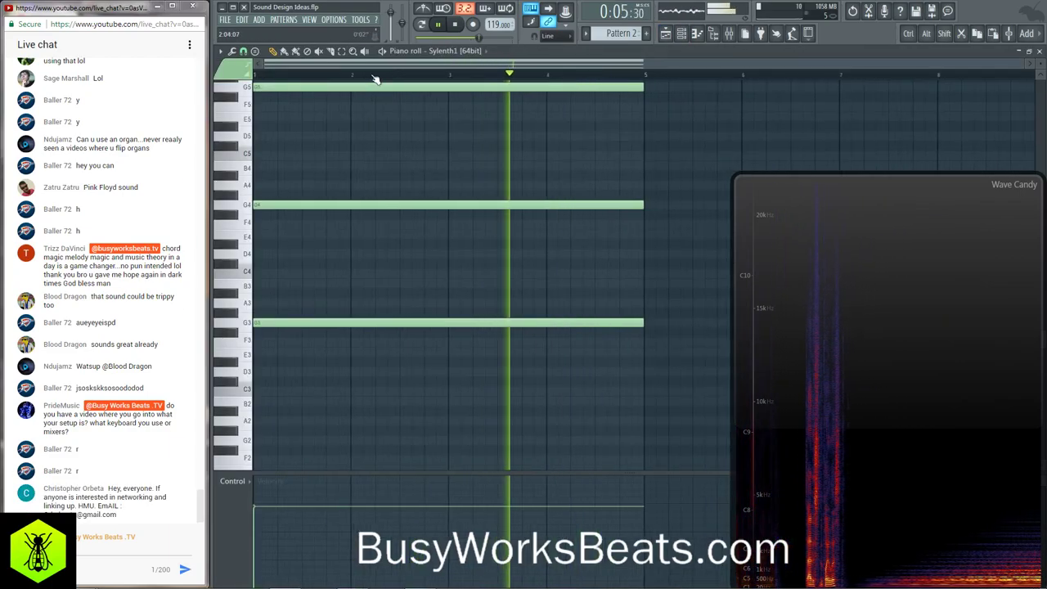
pyautogui.hotkey('ctrl', 'a')
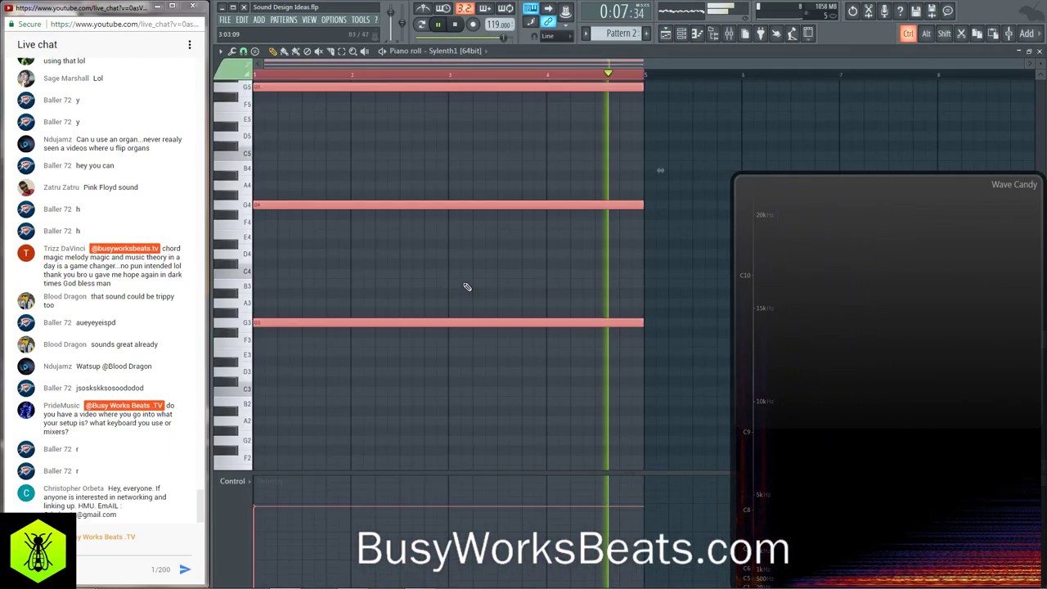
pyautogui.press('space')
pyautogui.moveTo(643, 322); pyautogui.dragTo(990, 309)
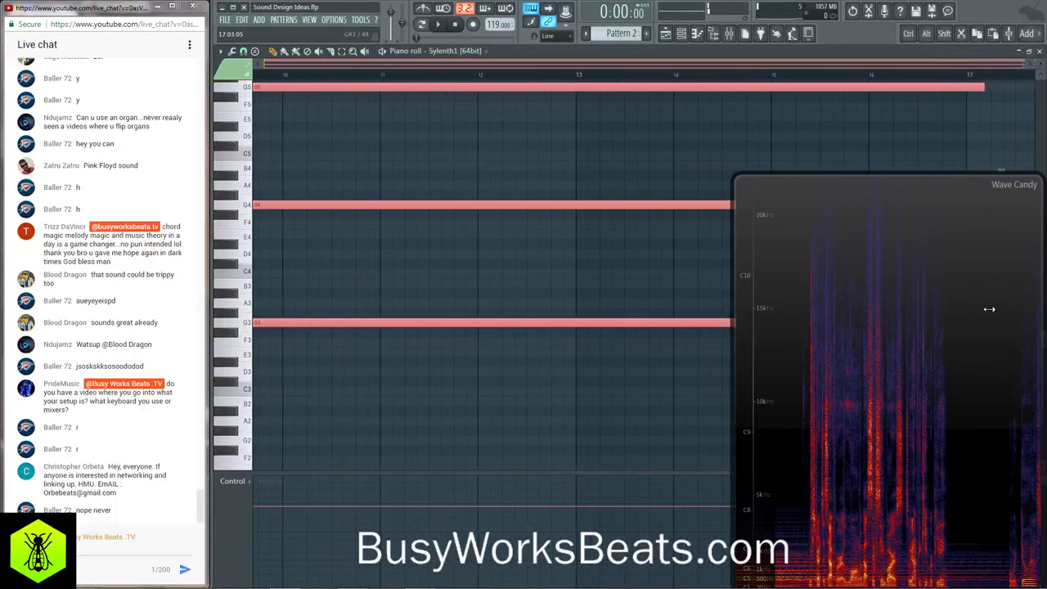
pyautogui.click(1039, 51)
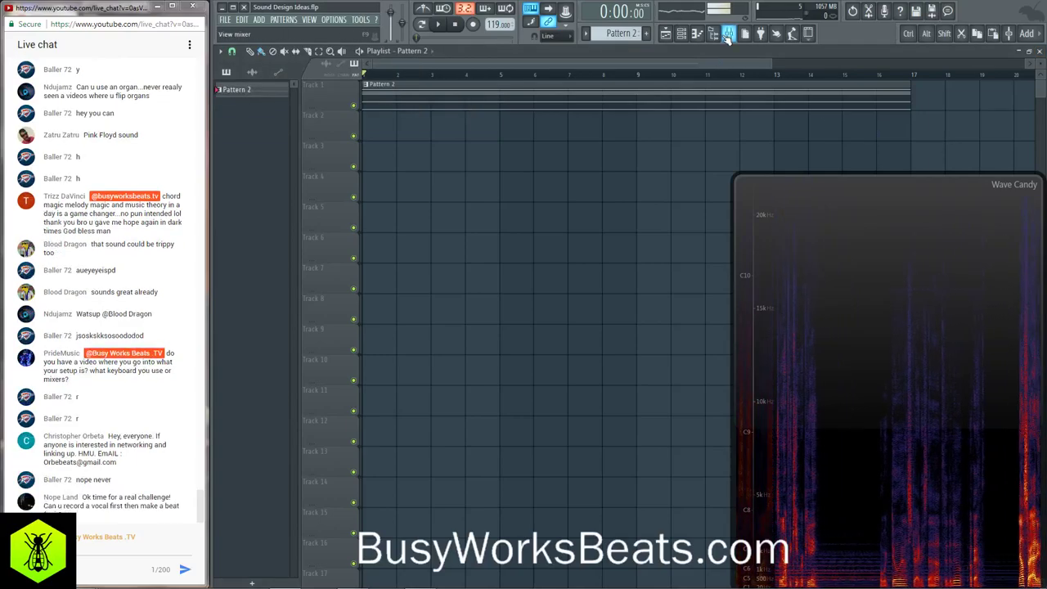
pyautogui.click(729, 35)
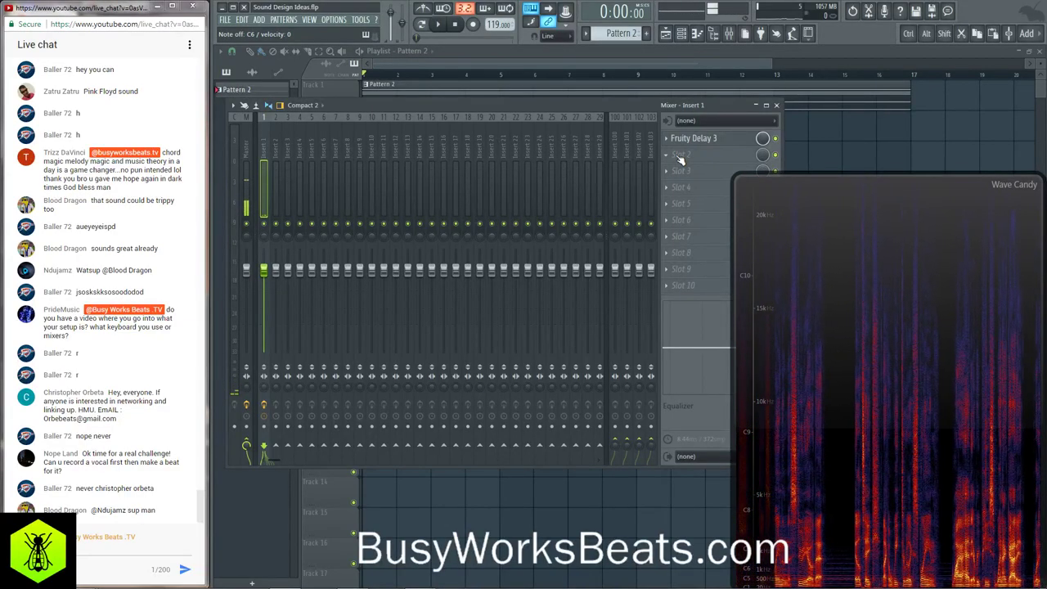
pyautogui.click(778, 105)
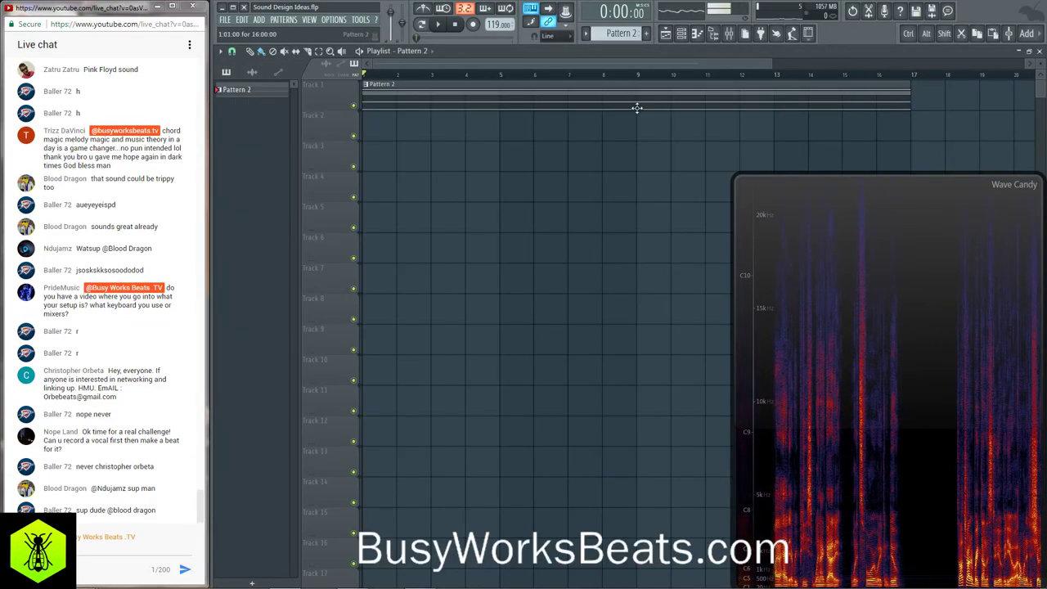
# - Add Fruity Reeverb 2 to Insert 1's second effect slot, after Fruity Delay 3
pyautogui.click(697, 32)
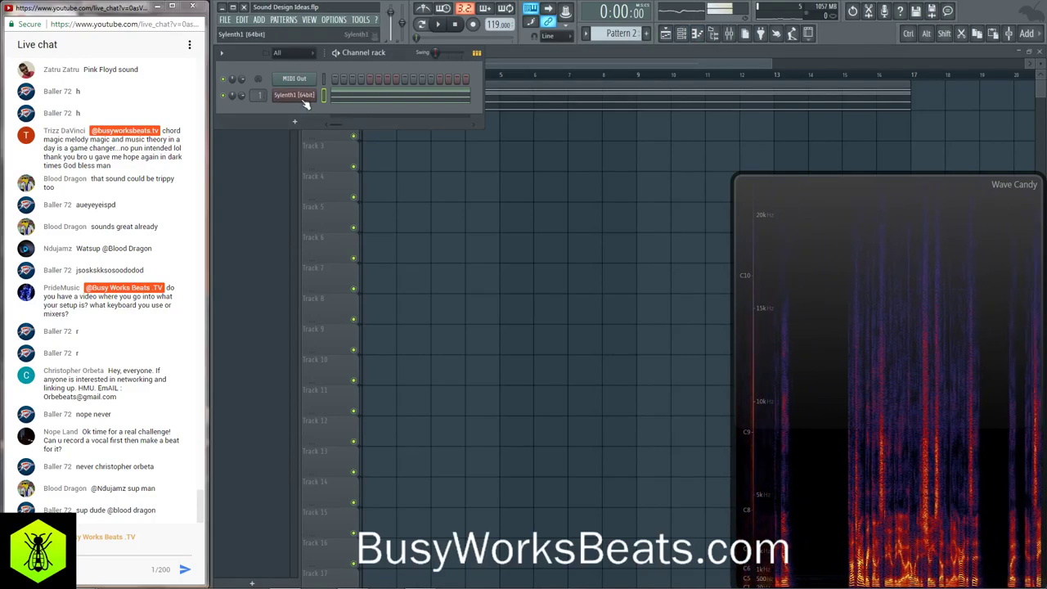
pyautogui.click(340, 97)
pyautogui.scroll(-5, 347, 78)
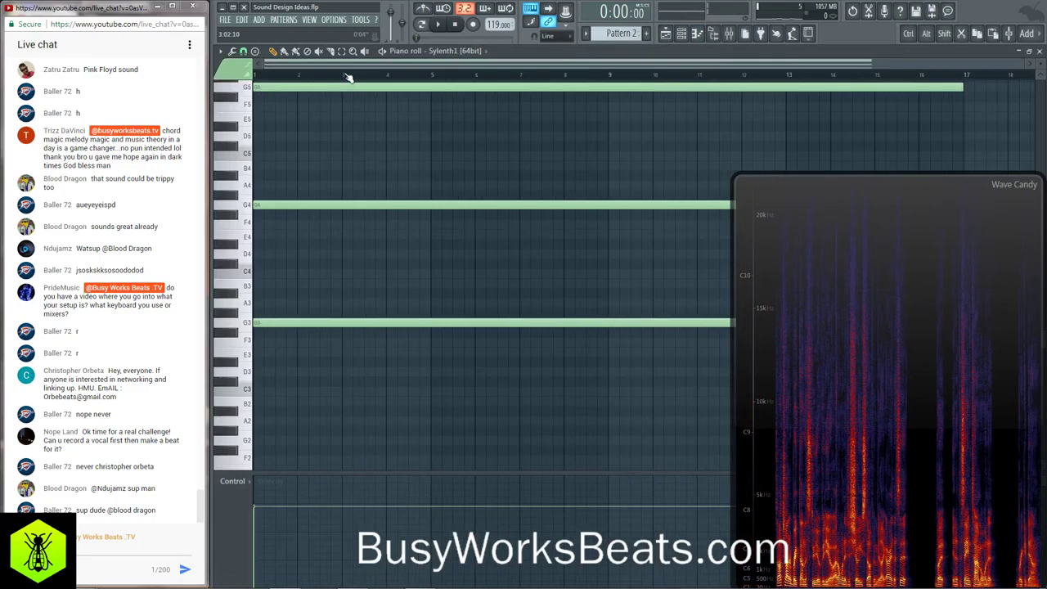
pyautogui.press('F9')
pyautogui.click(687, 162)
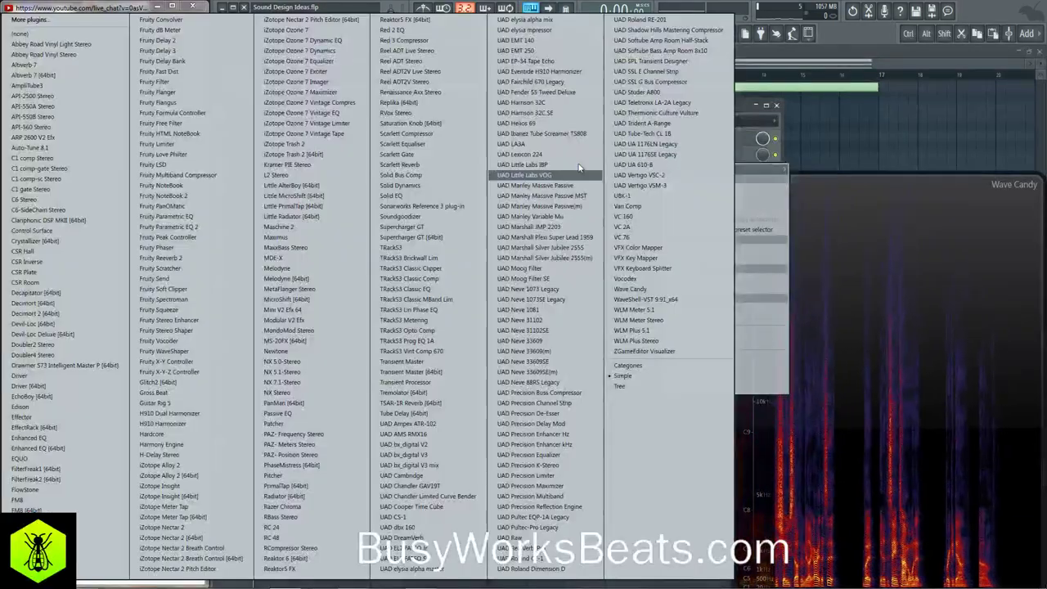
pyautogui.click(197, 260)
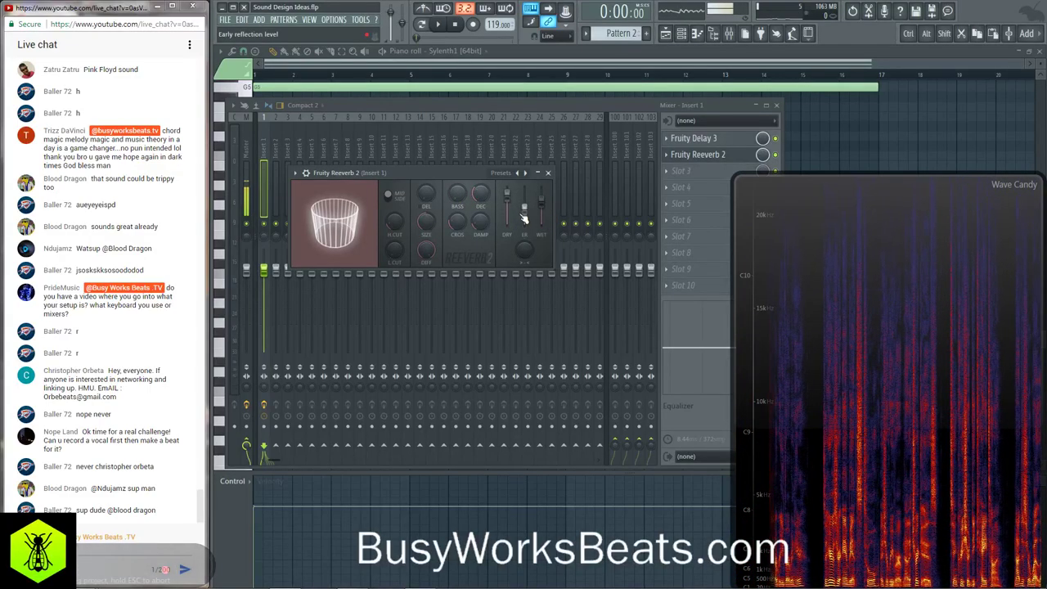
# - Audition the chord while raising the reverb's low cut to about 315 Hz, and return to the playlist with playback stopped
pyautogui.press('space')
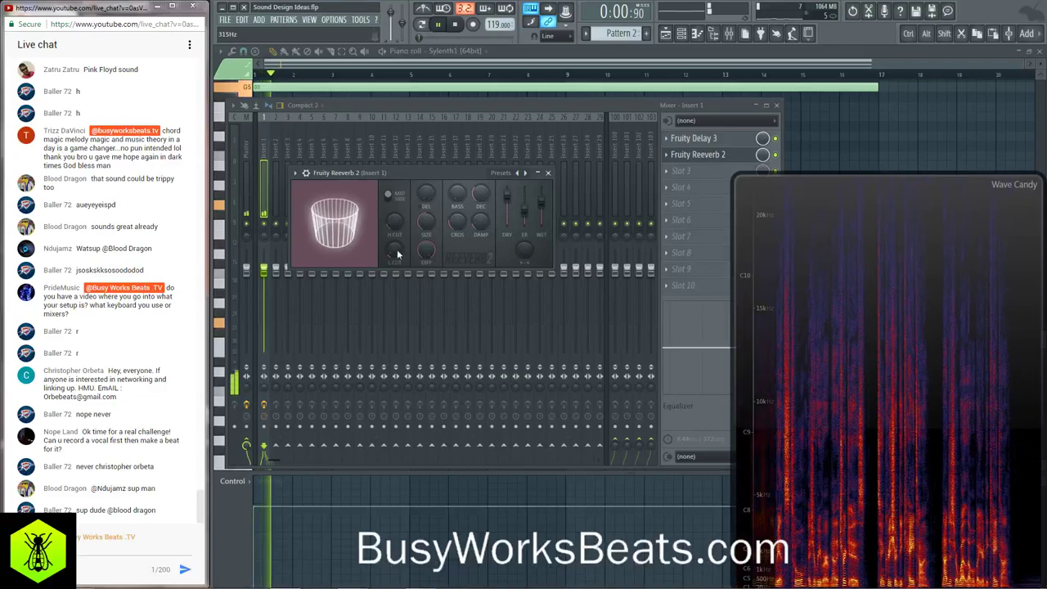
pyautogui.click(867, 146)
pyautogui.click(1040, 52)
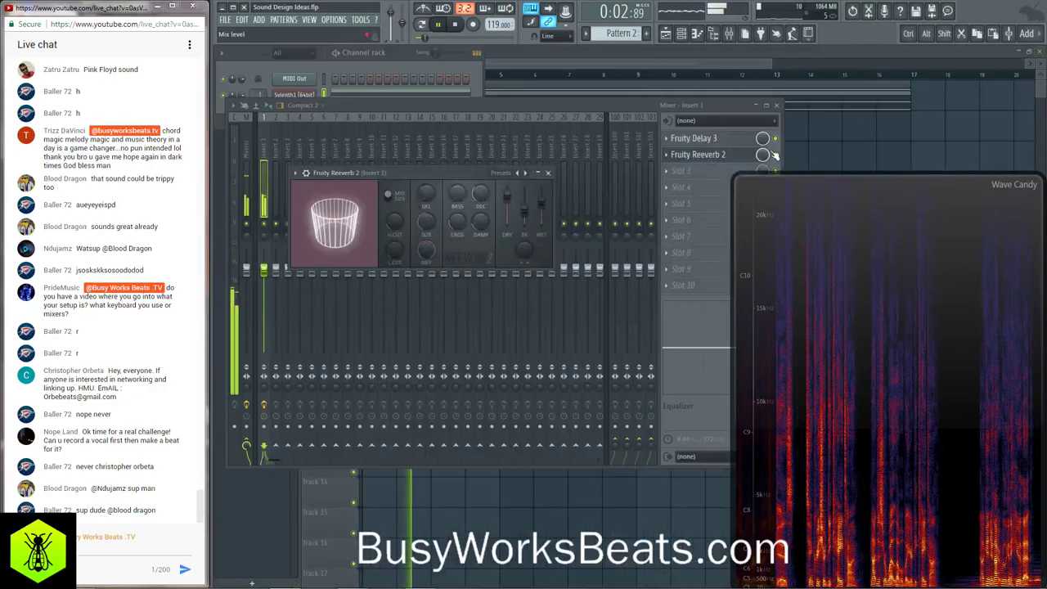
pyautogui.click(835, 142)
pyautogui.press('space')
# - Add a second Sylenth1 [64bit] channel, assign it to mixer track 2, and copy the chord notes into it
pyautogui.click(681, 34)
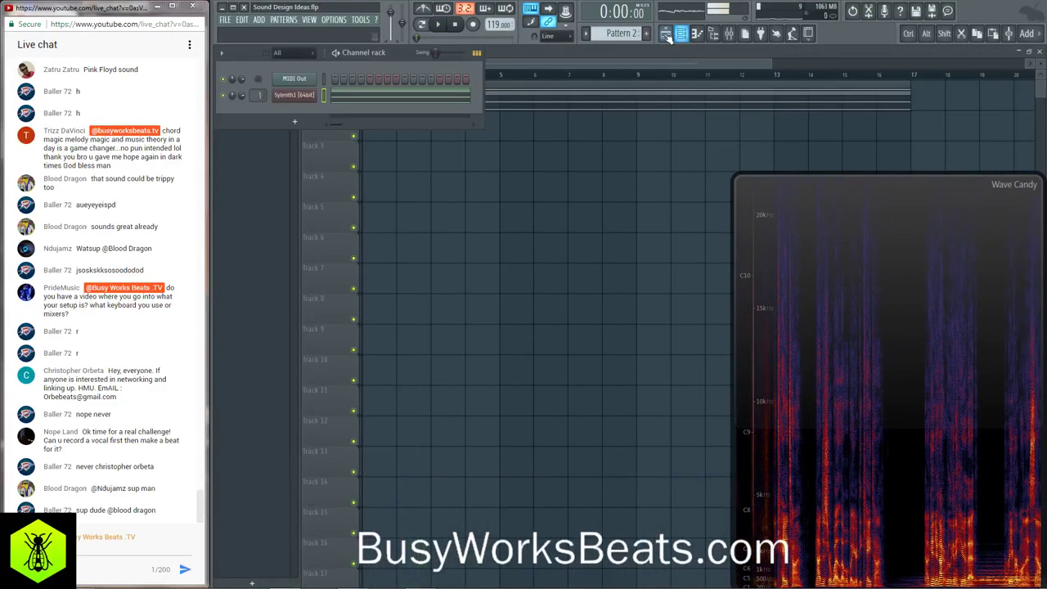
pyautogui.click(309, 125)
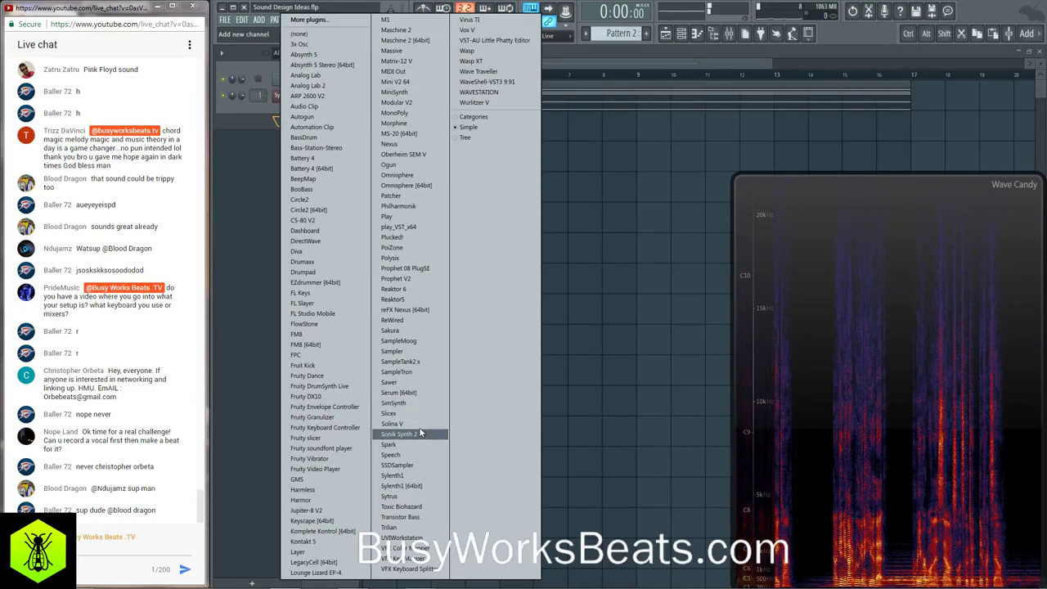
pyautogui.click(414, 486)
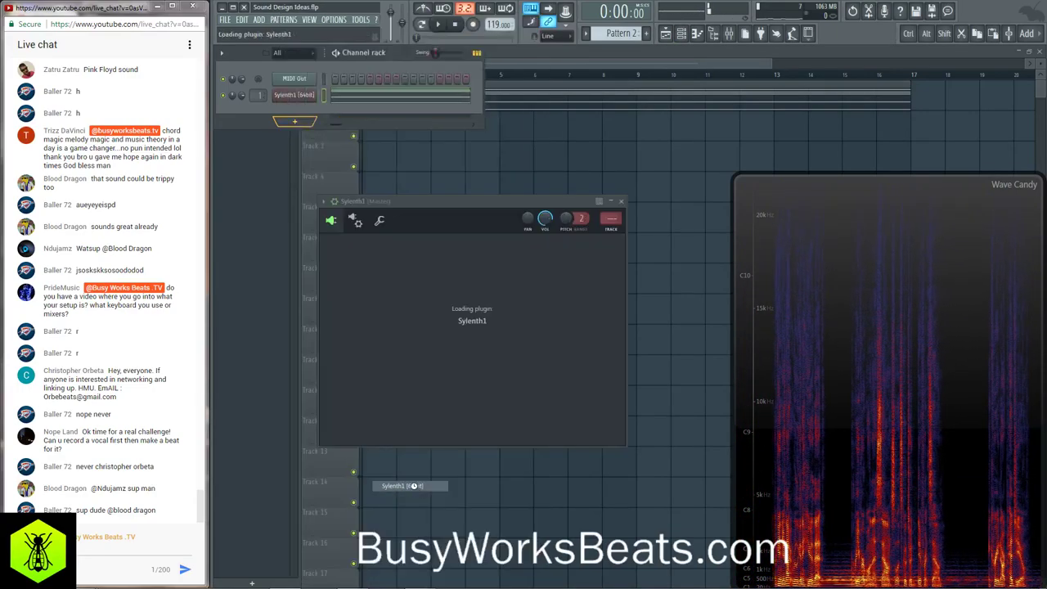
pyautogui.click(324, 93)
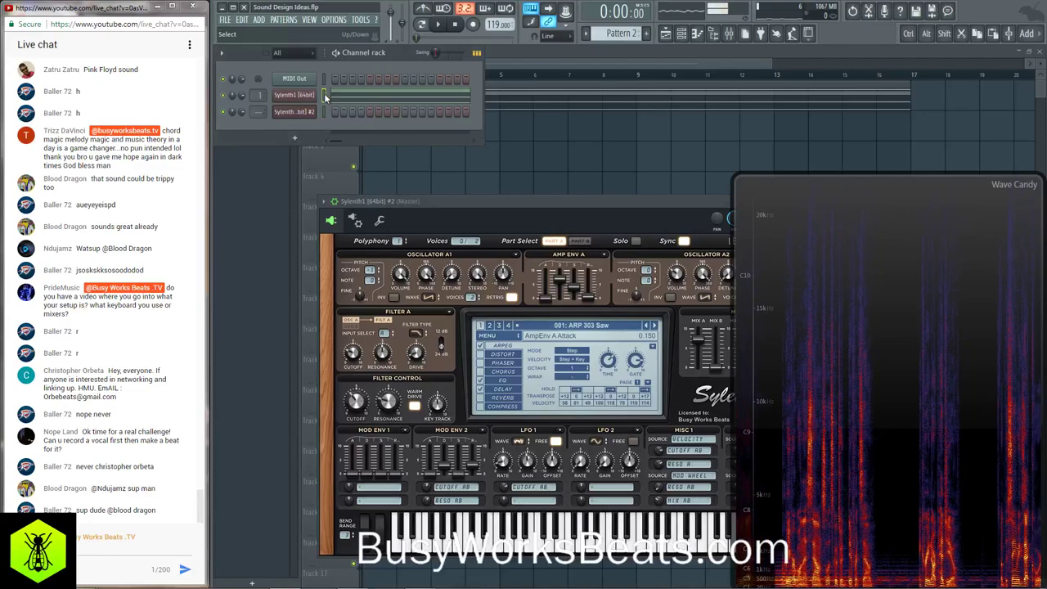
pyautogui.keyDown('ctrl'); pyautogui.click(324, 112); pyautogui.keyUp('ctrl')
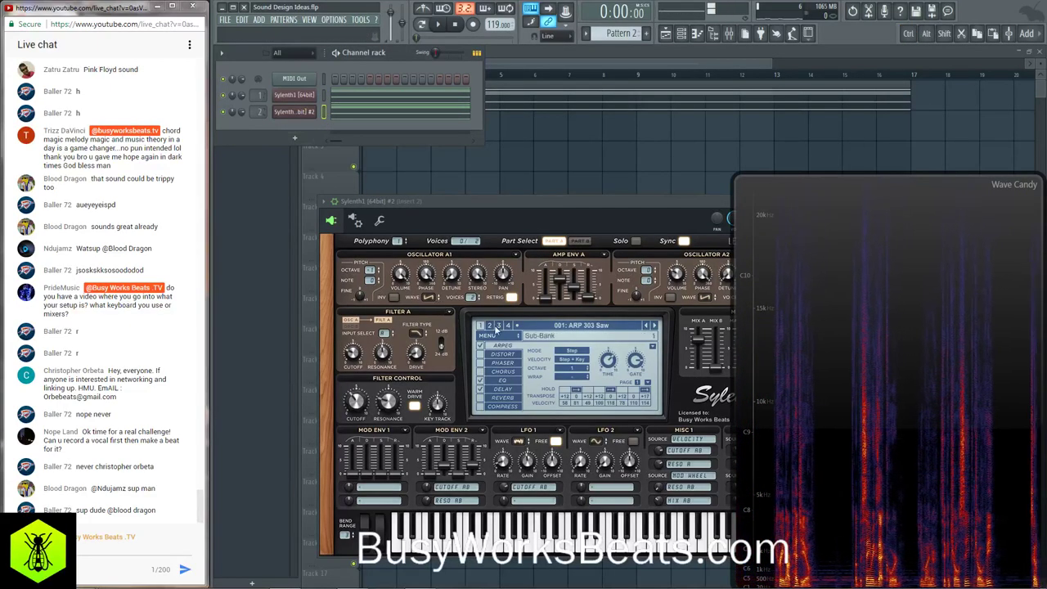
# - Clear the second Sylenth1's preset, enable its arpeggiator in Up mode over 3 octaves at 1/8T, and audition it
pyautogui.click(487, 336)
pyautogui.moveTo(523, 346)
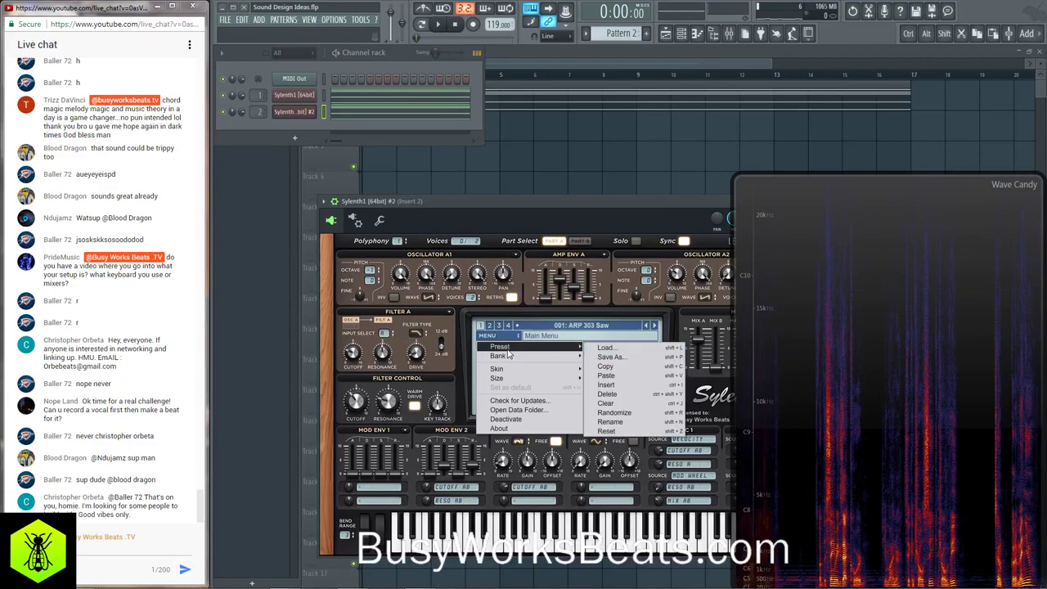
pyautogui.click(607, 403)
pyautogui.moveTo(496, 221); pyautogui.dragTo(435, 142)
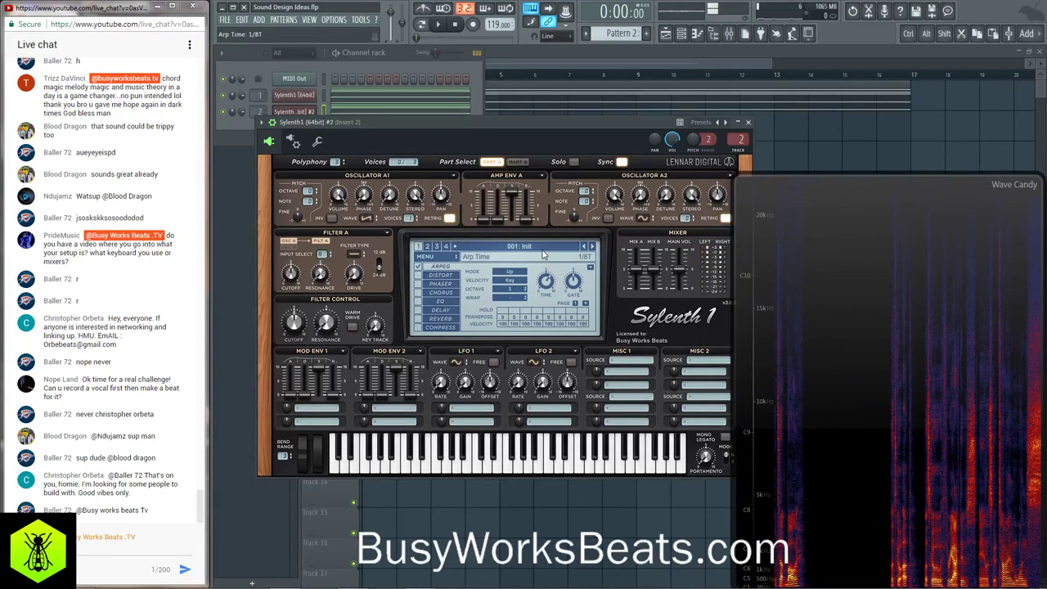
pyautogui.click(449, 82)
pyautogui.press('space')
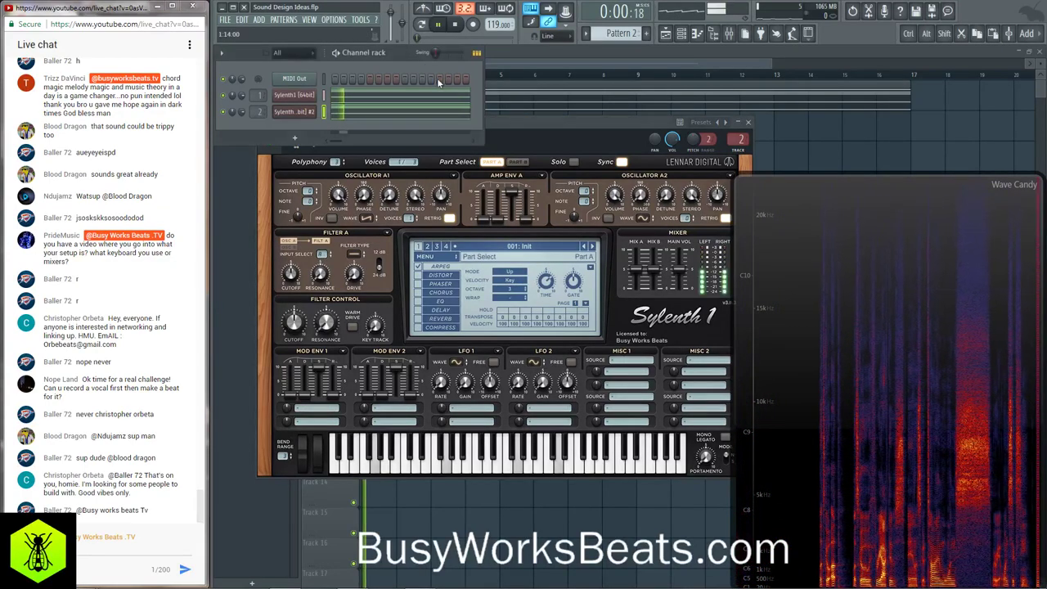
pyautogui.press('space')
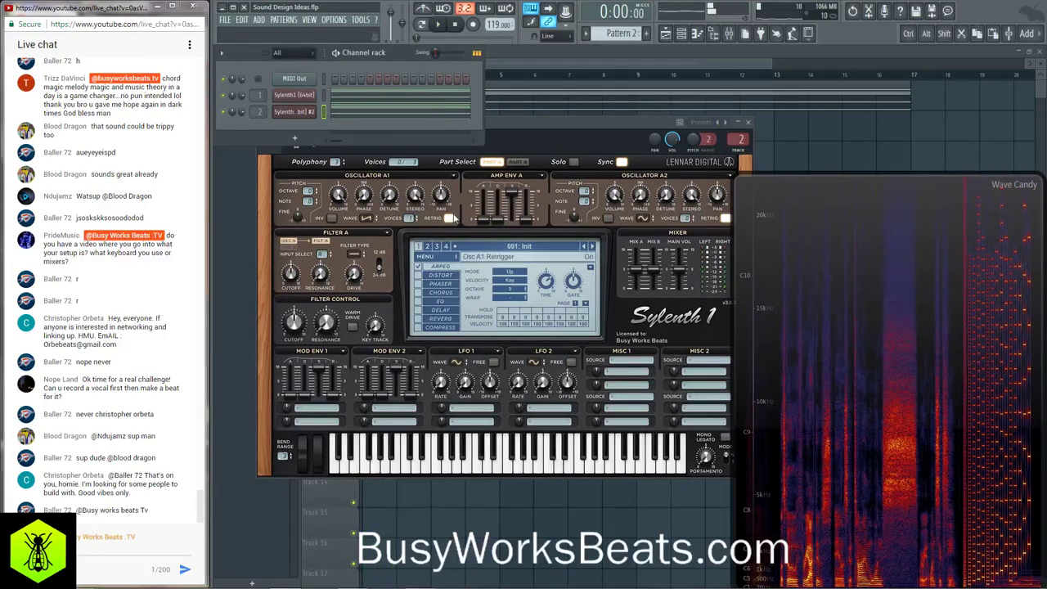
# - Turn off Oscillator A1's retrigger, change its waveform to Sine, and start playback
pyautogui.click(449, 218)
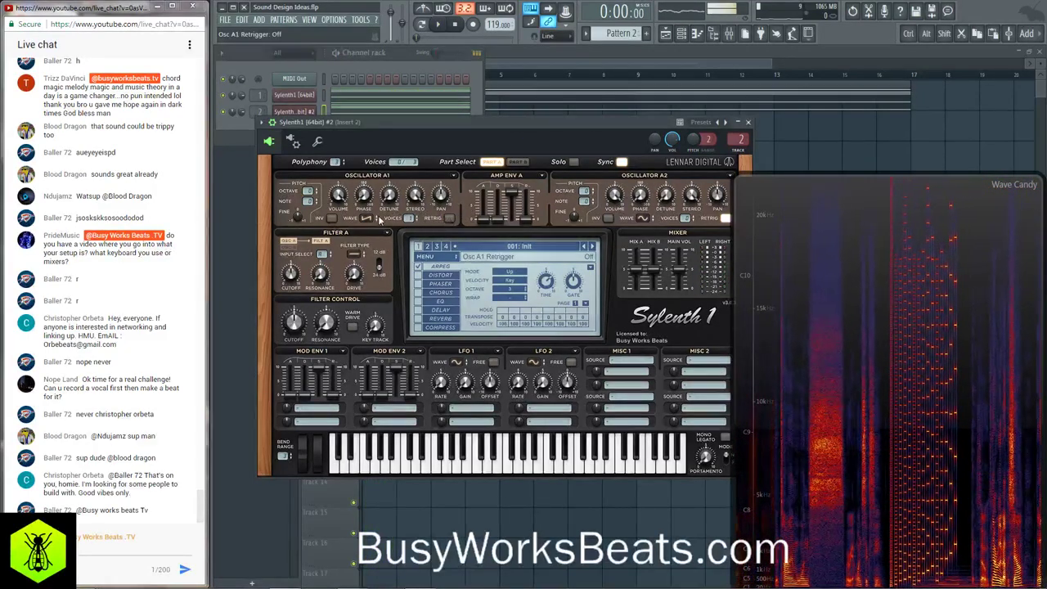
pyautogui.click(364, 226)
pyautogui.click(379, 232)
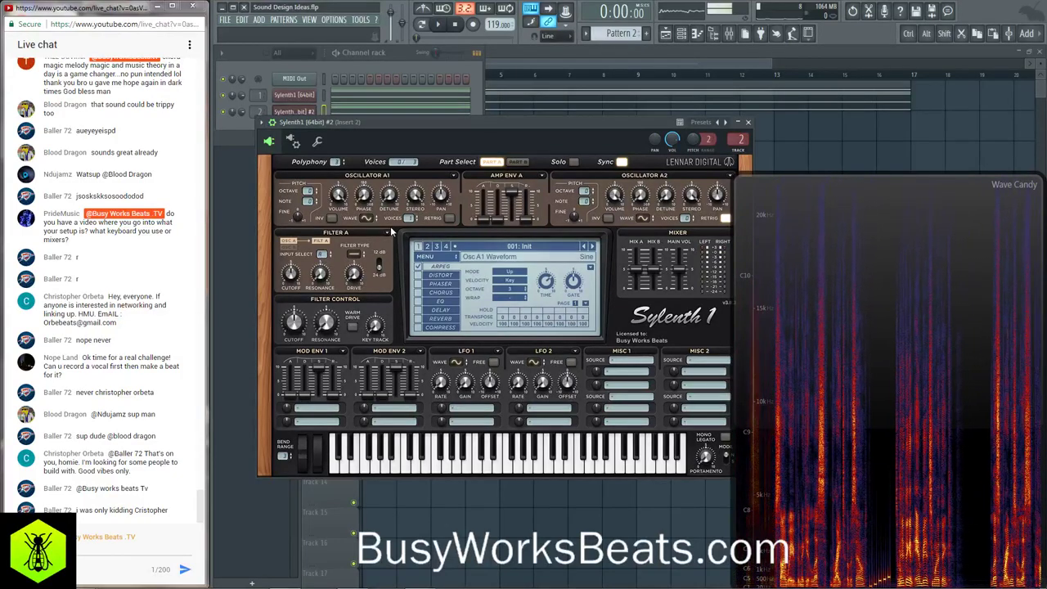
pyautogui.press('space')
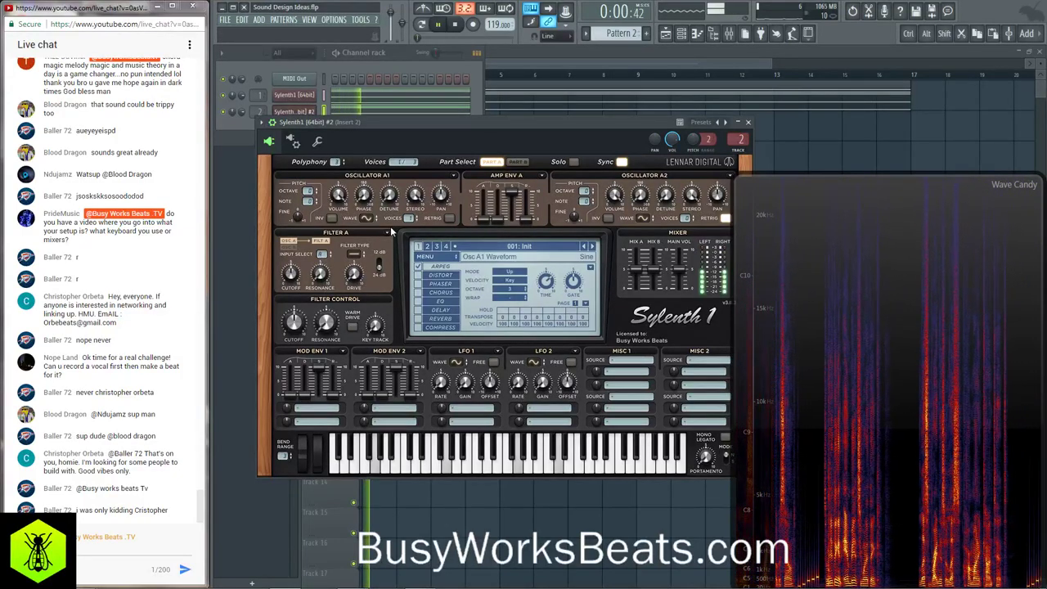
# - Adjust Amp Env A's decay and sustain, lengthen its release to about 4.24, and raise the synth's main volume during playback
pyautogui.moveTo(497, 219)
pyautogui.mouseDown()
pyautogui.moveTo(498, 210)
pyautogui.moveTo(512, 217)
pyautogui.mouseUp()
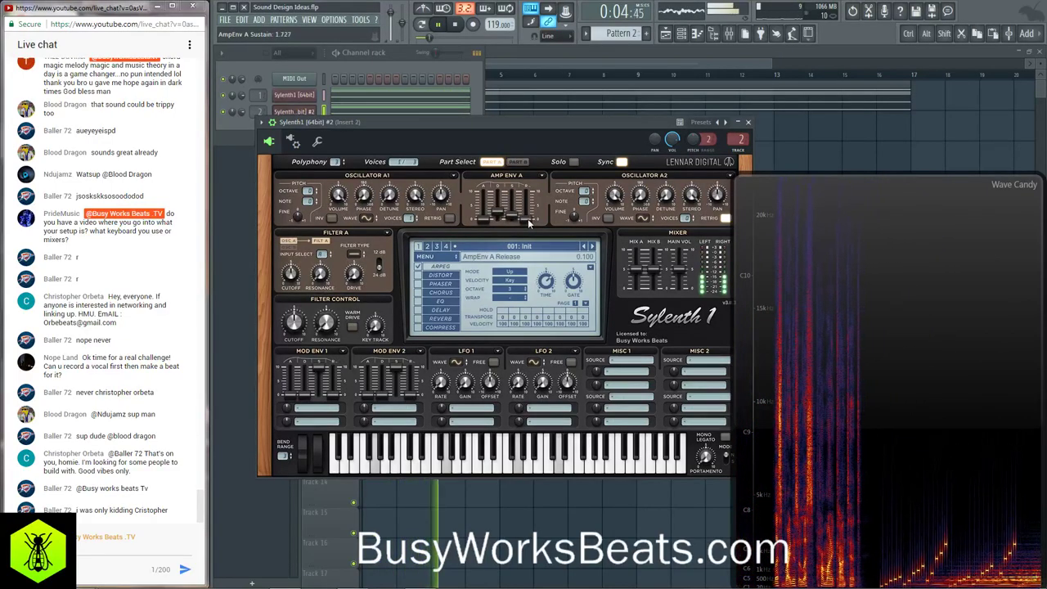
pyautogui.press('space')
pyautogui.press('space')
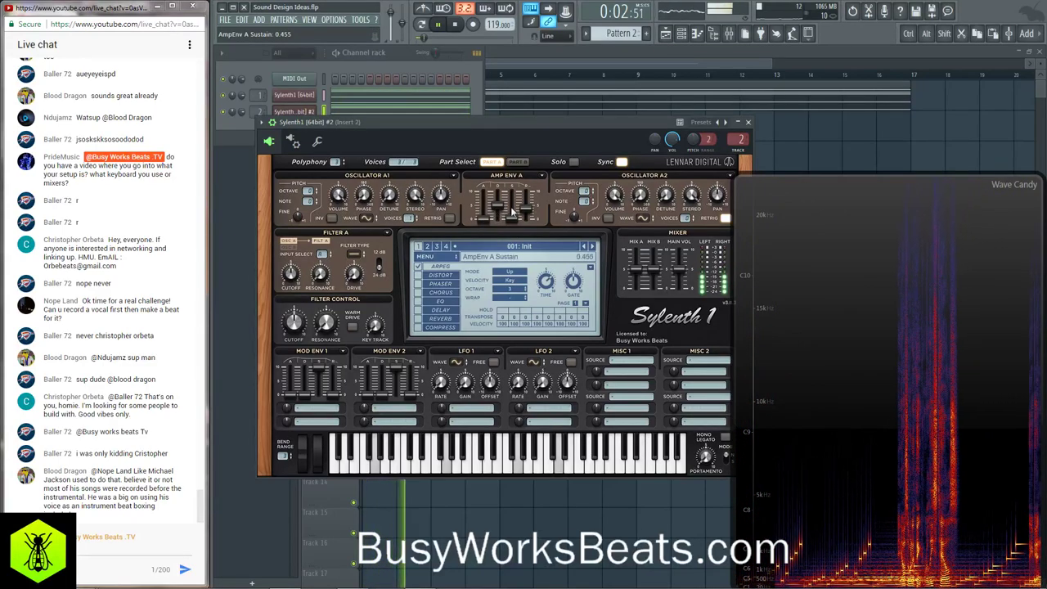
pyautogui.moveTo(677, 260); pyautogui.dragTo(678, 250)
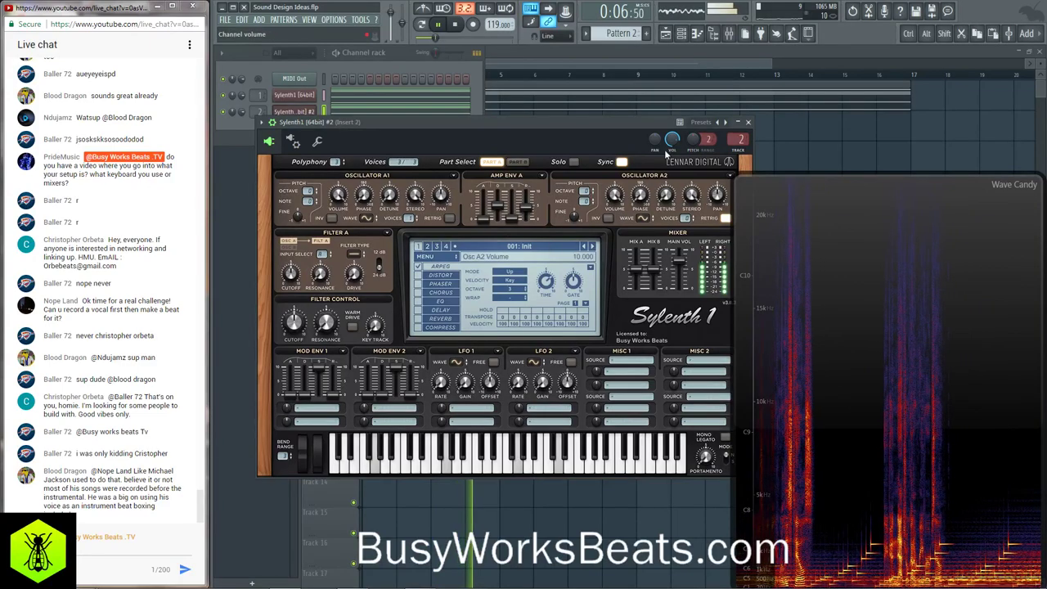
pyautogui.press('space')
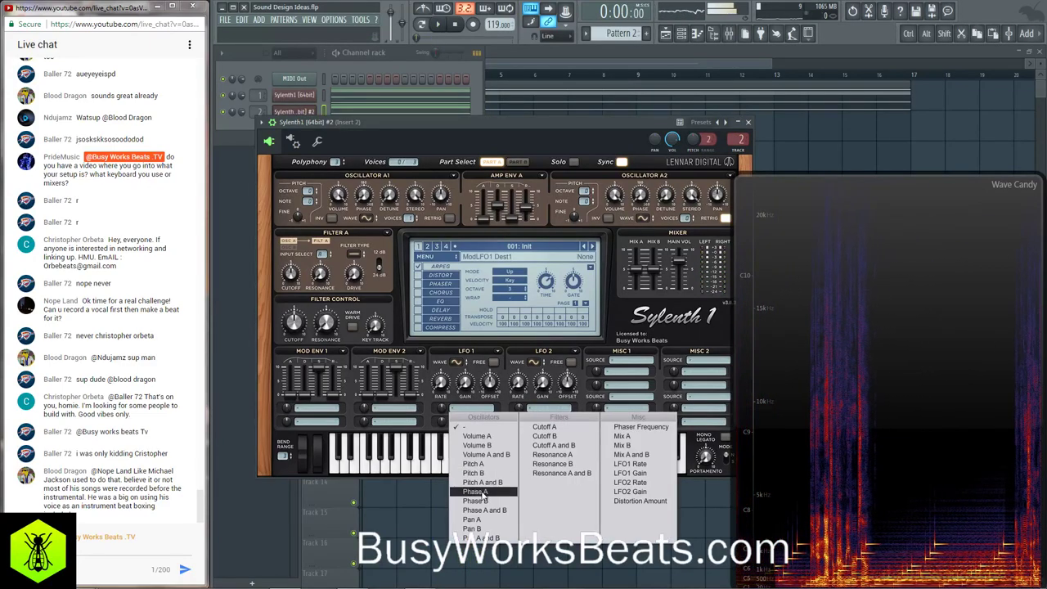
# - Assign LFO 1 to Pan A and B, increase the modulation amount, and set the LFO to free-running
pyautogui.click(481, 538)
pyautogui.moveTo(443, 407); pyautogui.dragTo(451, 302)
pyautogui.click(494, 361)
# - During playback, raise LFO 1's gain, set its rate to 2.076 Hz, and choose the Triangle wave
pyautogui.press('space')
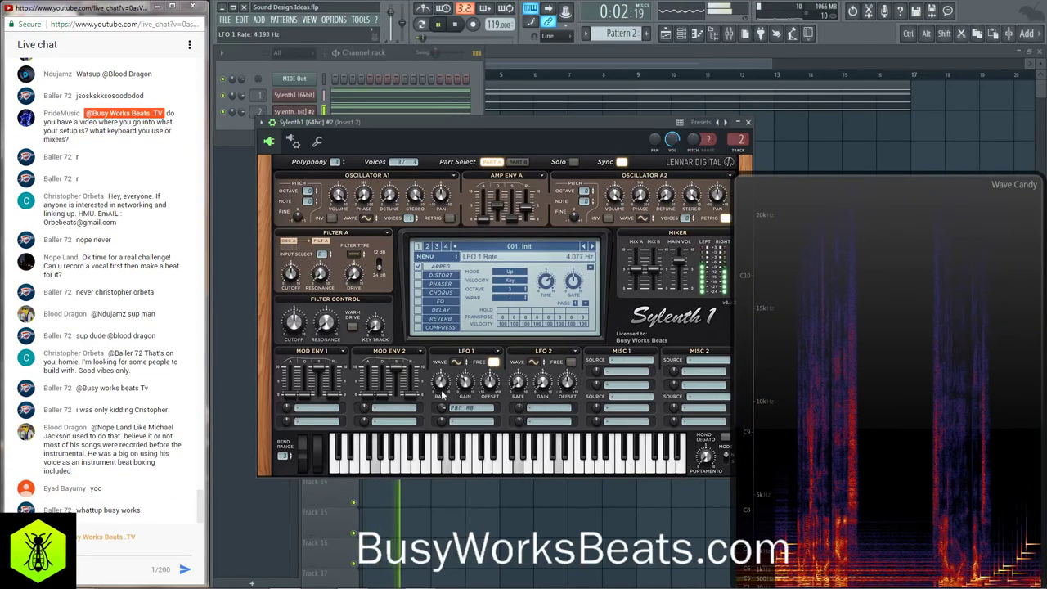
pyautogui.moveTo(465, 383); pyautogui.dragTo(476, 340)
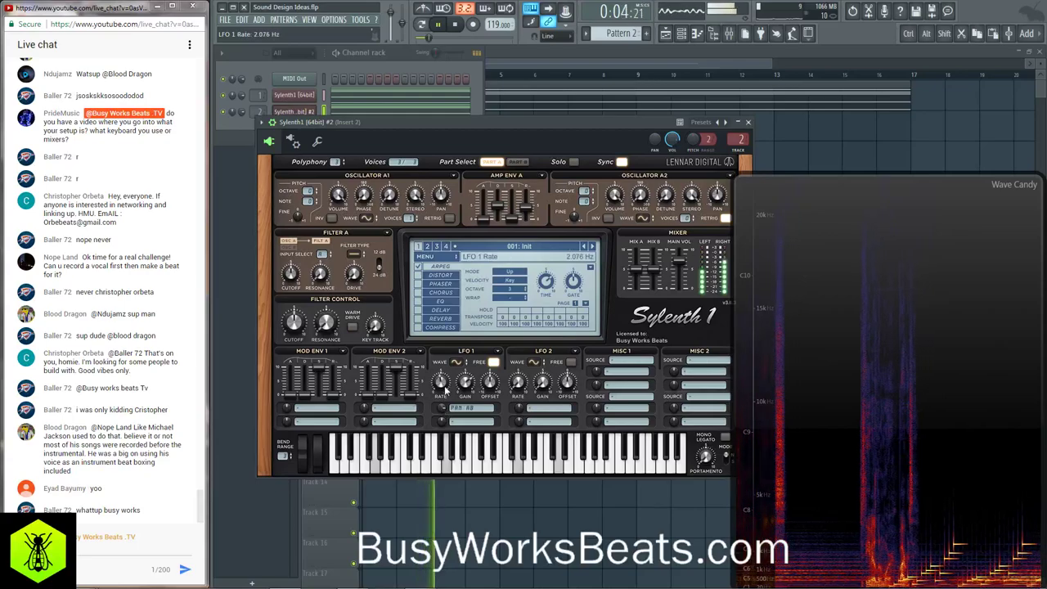
pyautogui.click(456, 362)
pyautogui.click(481, 400)
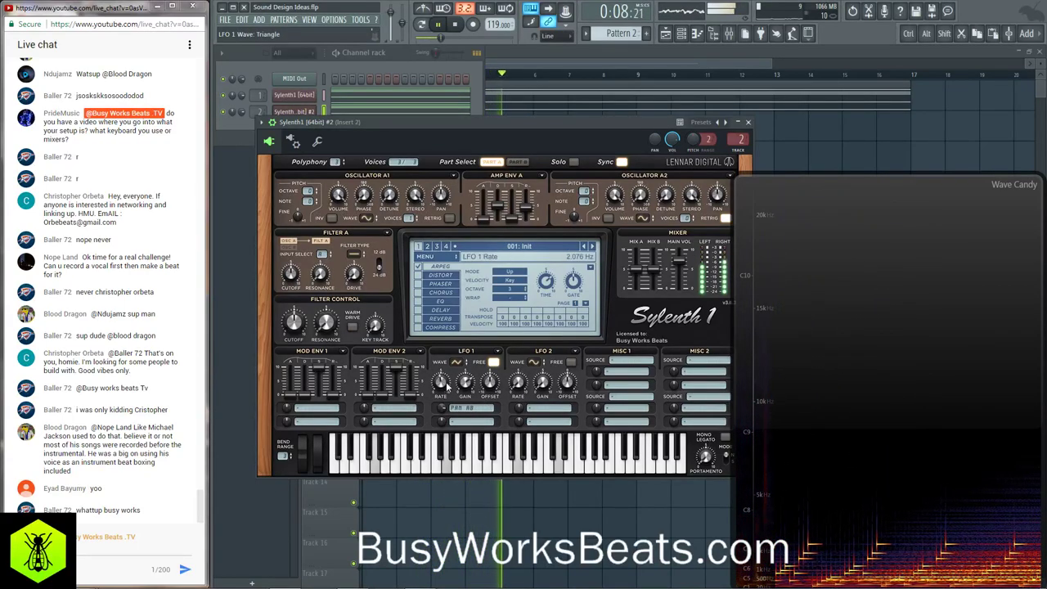
pyautogui.press('space')
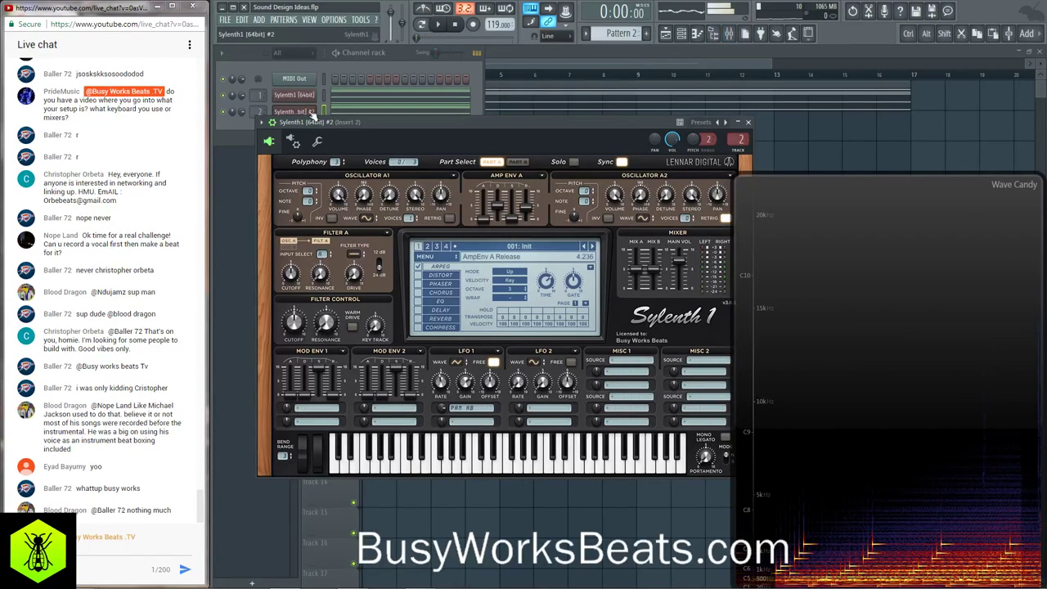
# - Mute the first Sylenth1 channel and add UAD DreamVerb to Insert 2's first effect slot
pyautogui.click(224, 96)
pyautogui.click(730, 37)
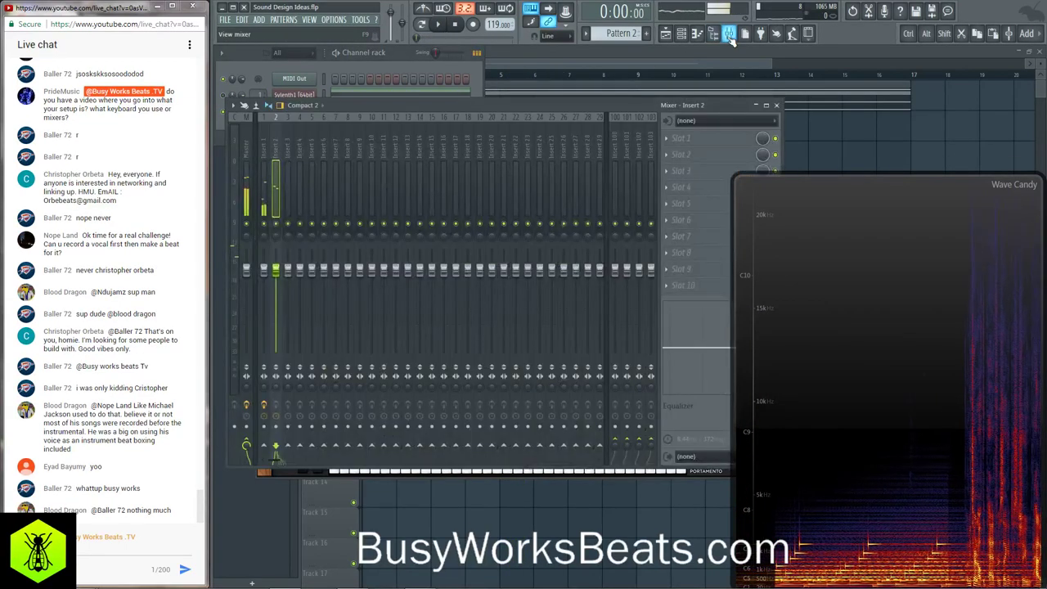
pyautogui.click(681, 145)
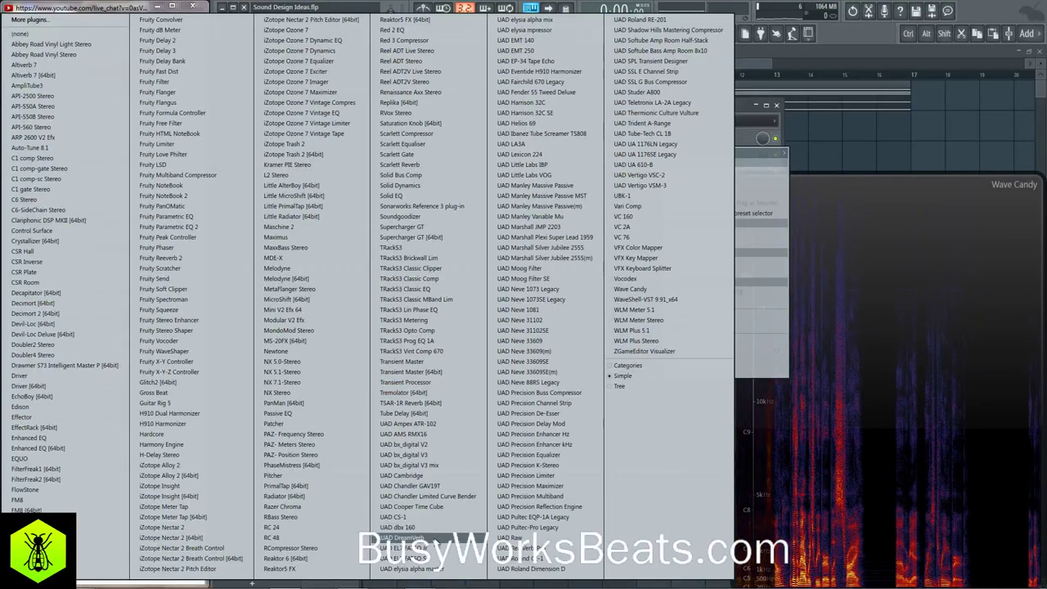
pyautogui.click(403, 537)
pyautogui.moveTo(657, 197); pyautogui.dragTo(576, 113)
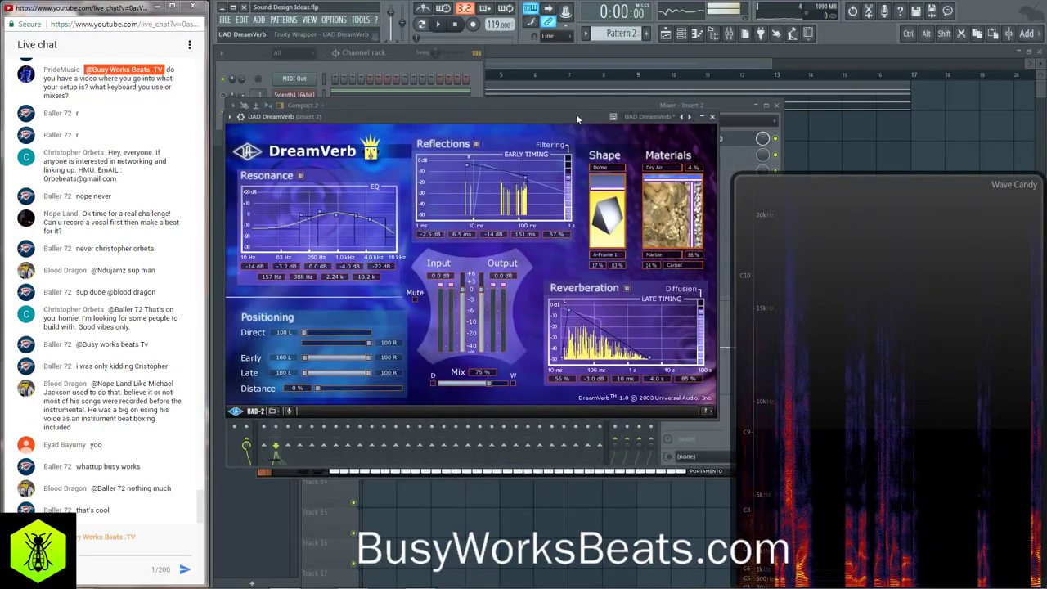
# - Load the HALL Cathedral preset in DreamVerb and close the plugin window
pyautogui.click(645, 112)
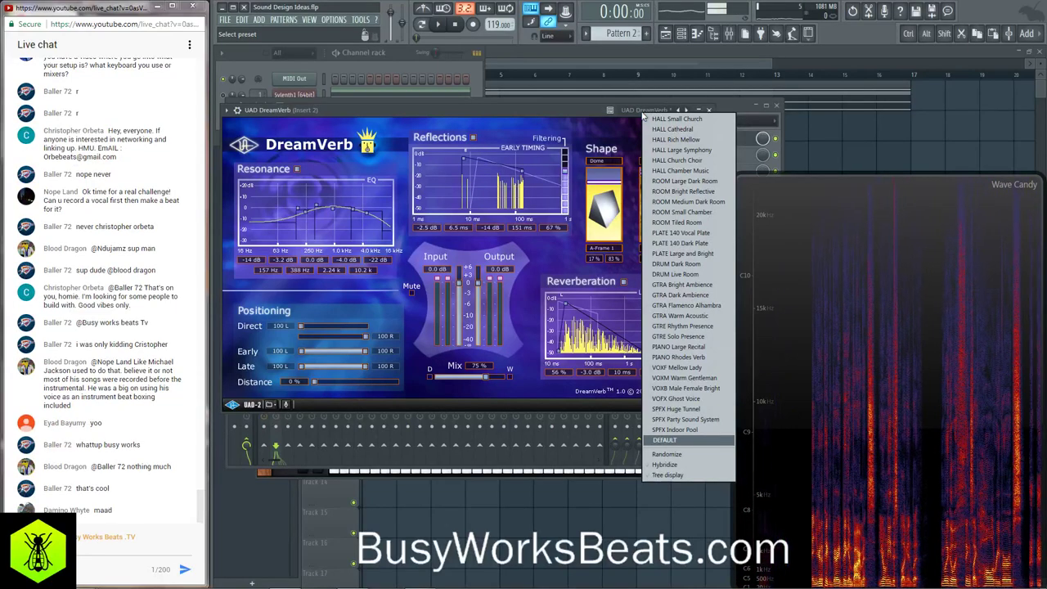
pyautogui.click(691, 130)
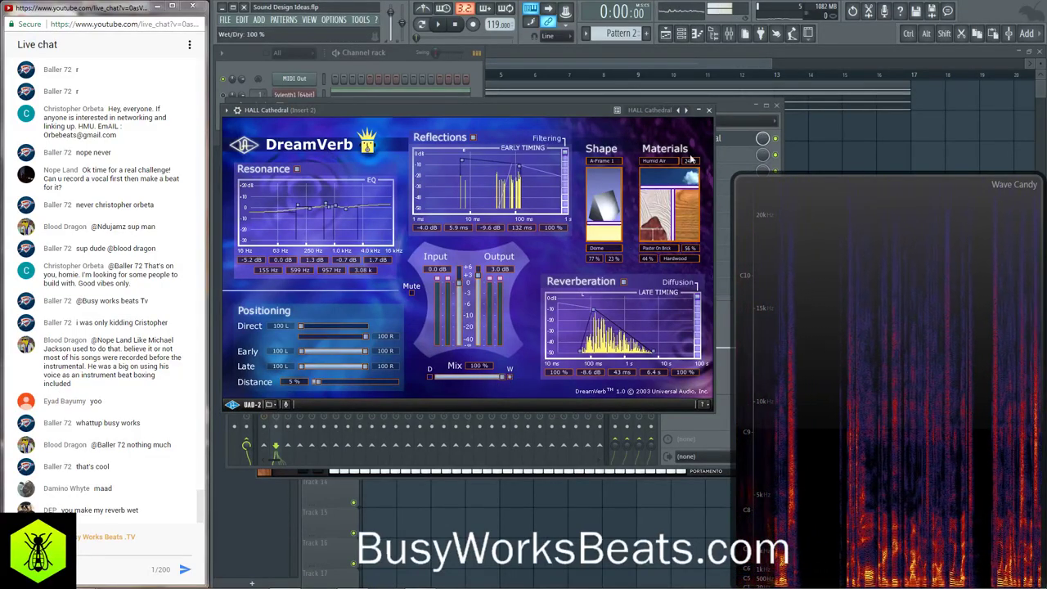
pyautogui.click(710, 111)
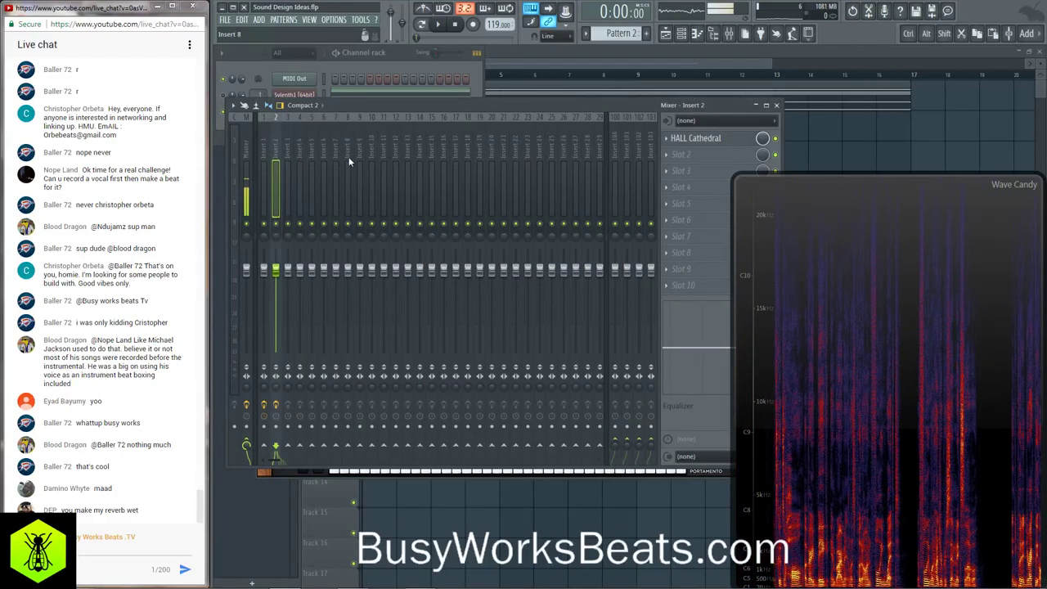
# - Play the arpeggio through the reverb, reopen DreamVerb, and set its Distance to 69%
pyautogui.rightClick(276, 223)
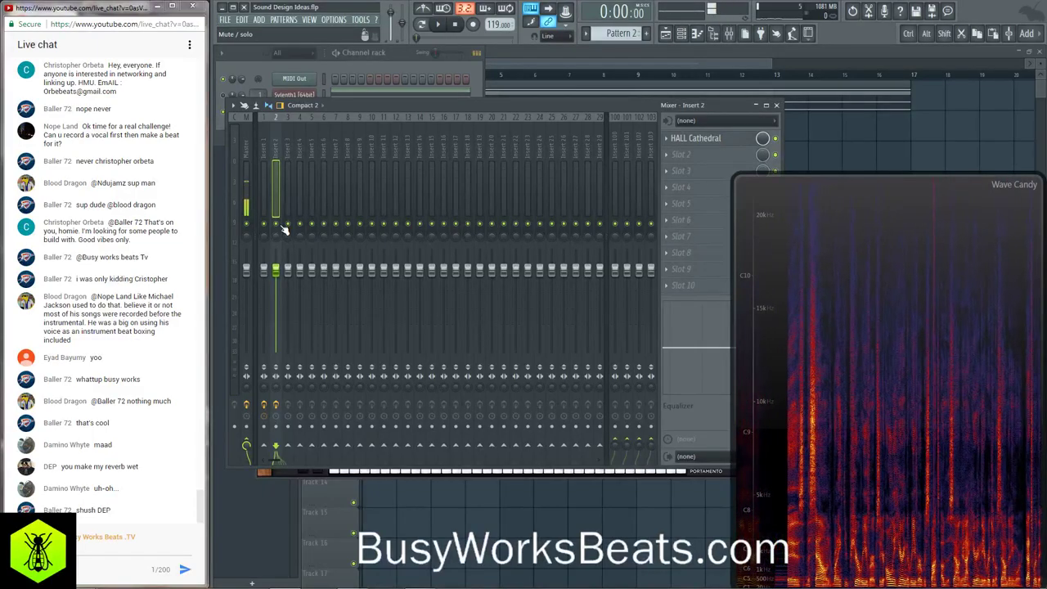
pyautogui.press('space')
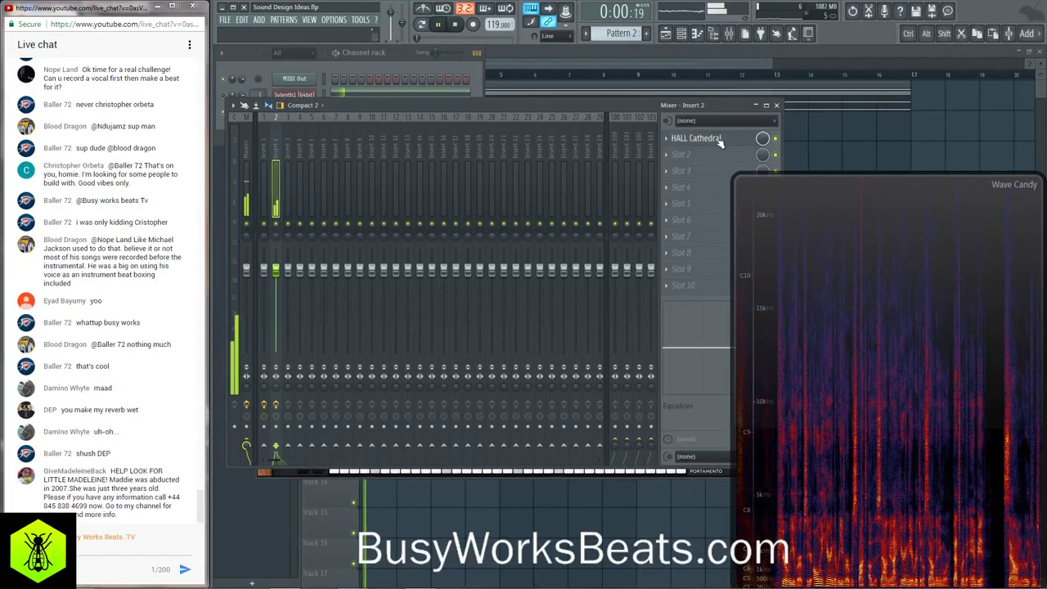
pyautogui.click(691, 139)
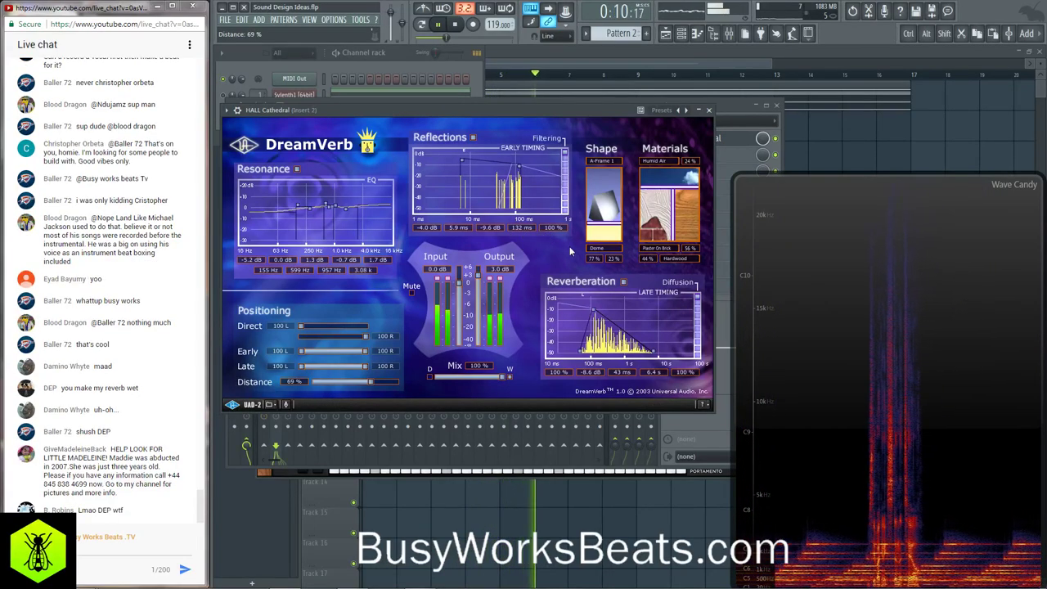
# - Lengthen DreamVerb's late reverberation time (LF T60) to 12.1 s, check the plugin again, and close its window
pyautogui.moveTo(654, 354)
pyautogui.mouseDown()
pyautogui.moveTo(690, 360)
pyautogui.moveTo(665, 361)
pyautogui.mouseUp()
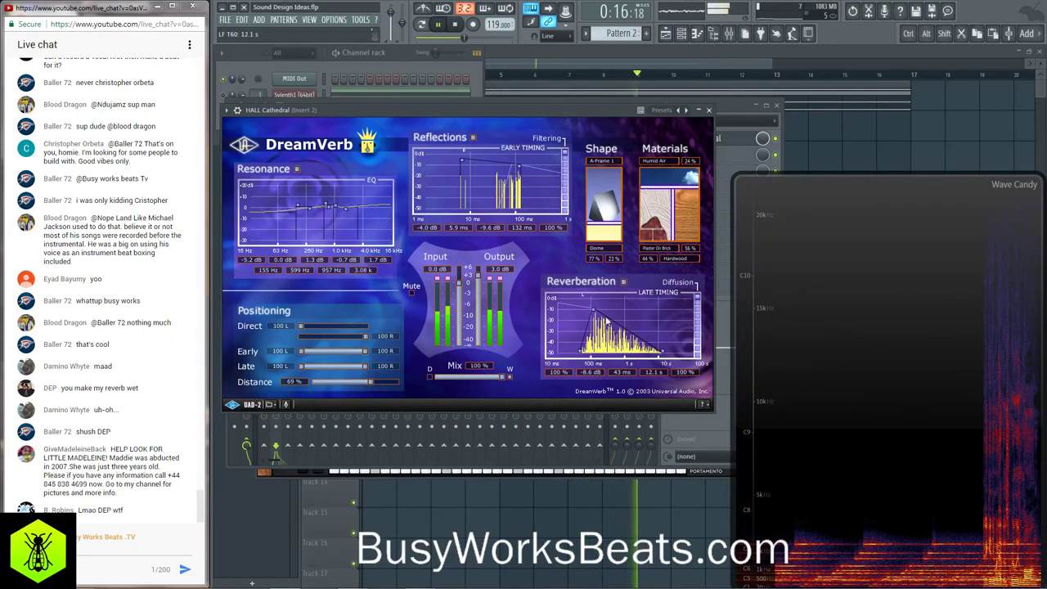
pyautogui.click(709, 110)
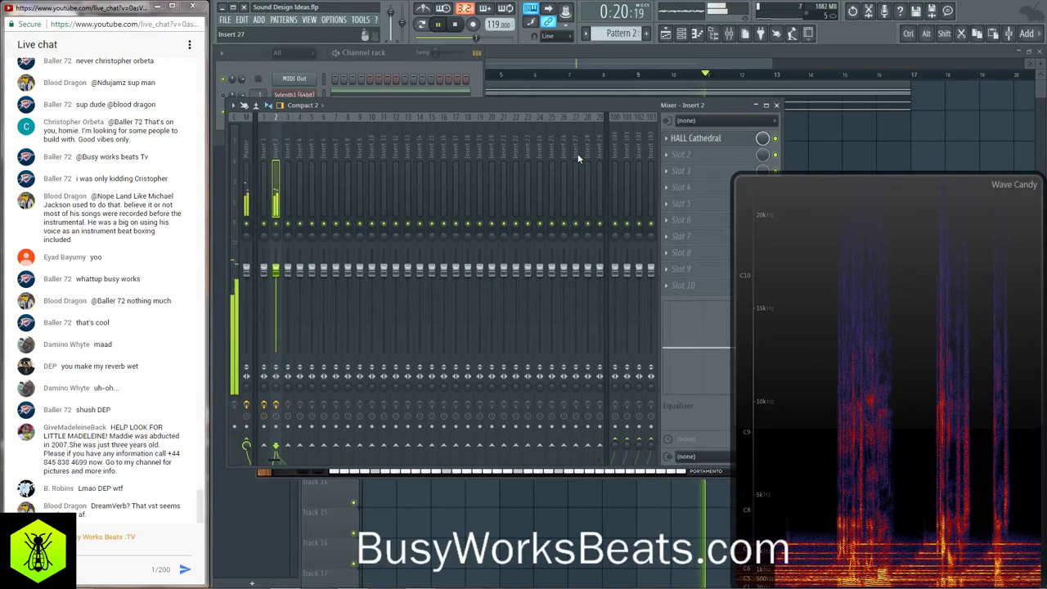
pyautogui.click(694, 142)
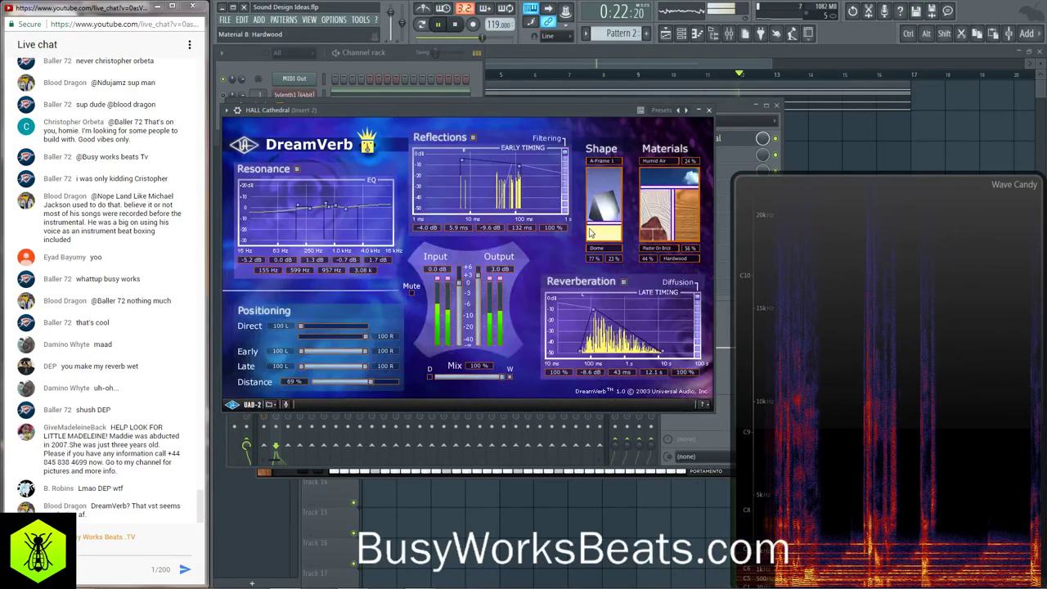
pyautogui.click(709, 109)
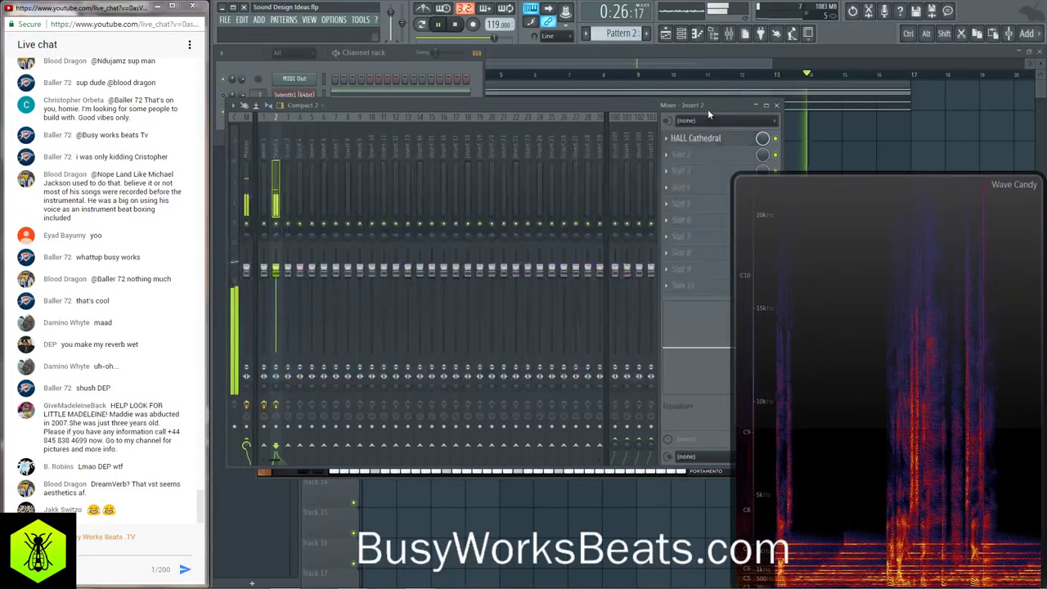
# - Stop playback and open the second Sylenth1 channel's synth window
pyautogui.press('space')
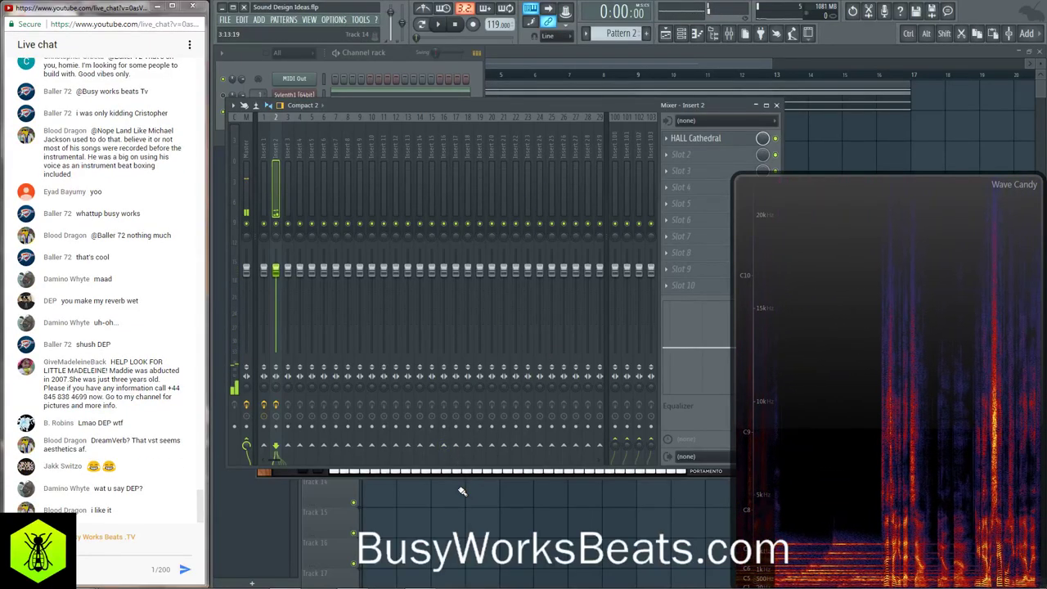
pyautogui.click(389, 69)
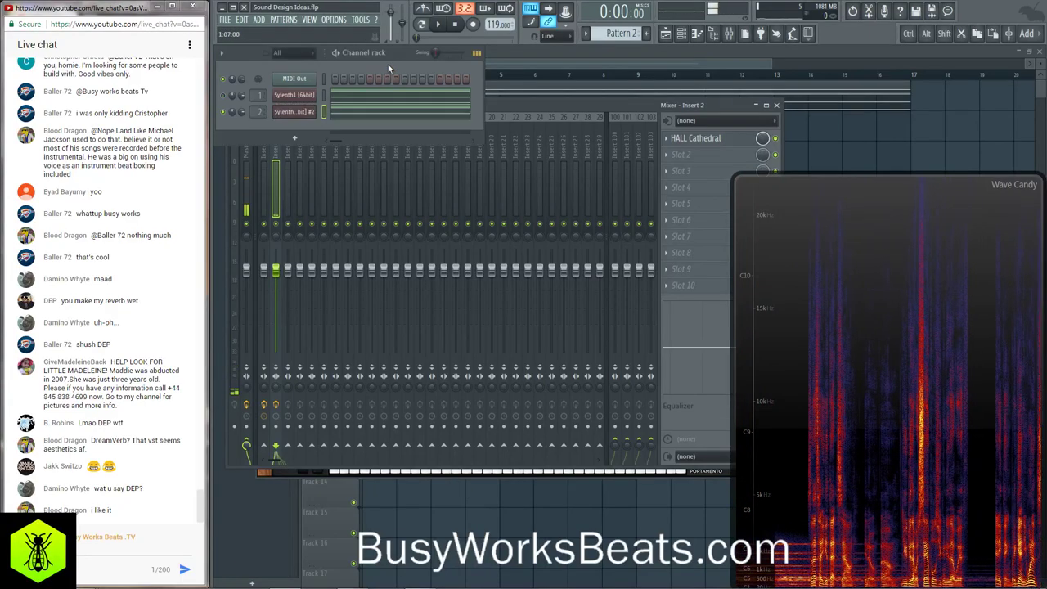
pyautogui.click(313, 113)
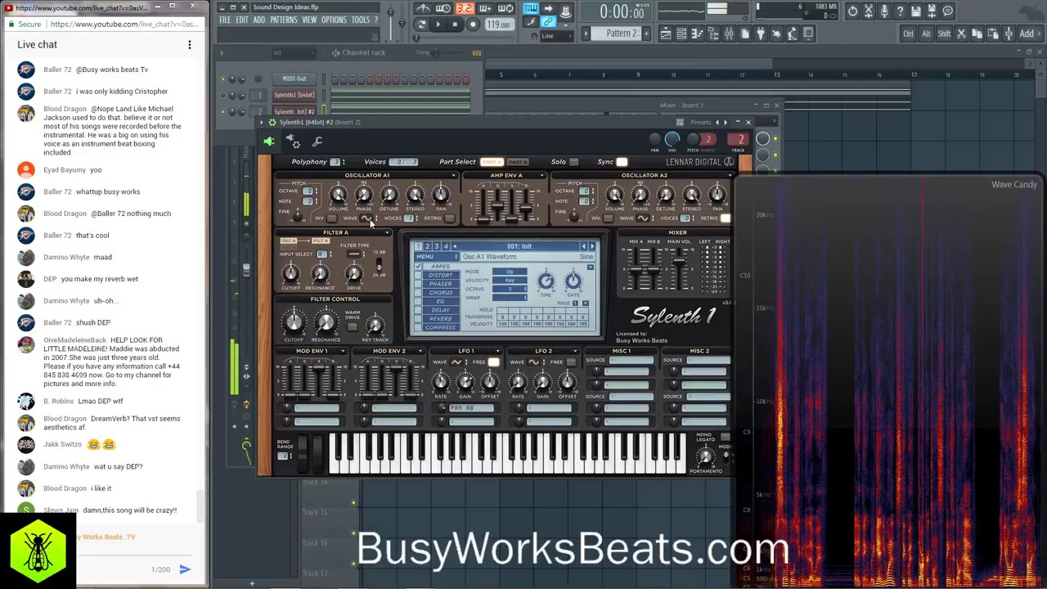
# - Try the Lowpass type on Filter A with an adjusted cutoff, returning the filter to Bypass
pyautogui.click(354, 254)
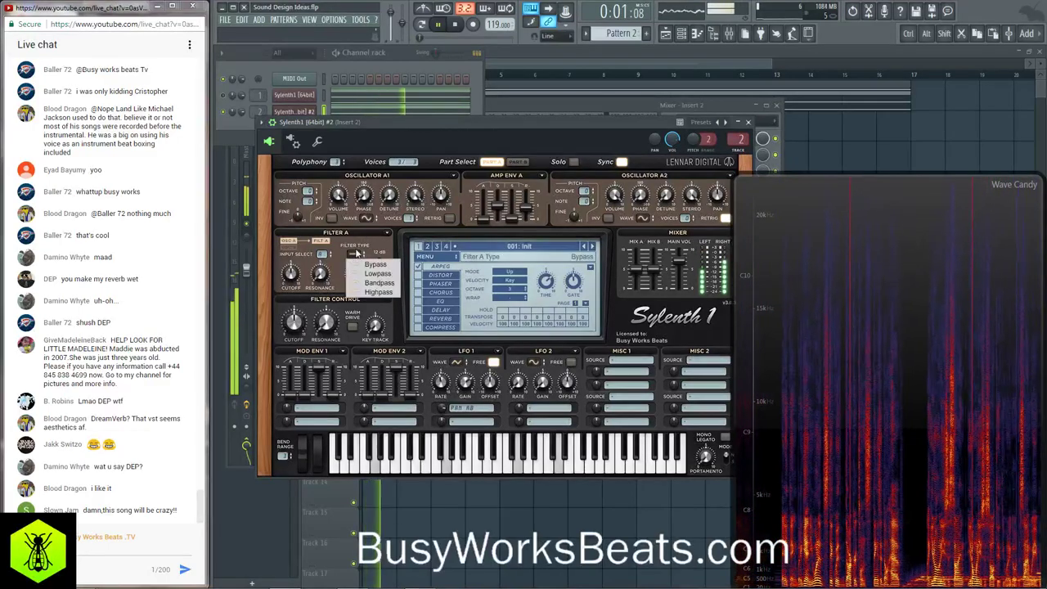
pyautogui.click(372, 275)
pyautogui.moveTo(291, 275)
pyautogui.mouseDown()
pyautogui.moveTo(291, 256)
pyautogui.moveTo(285, 285)
pyautogui.mouseUp()
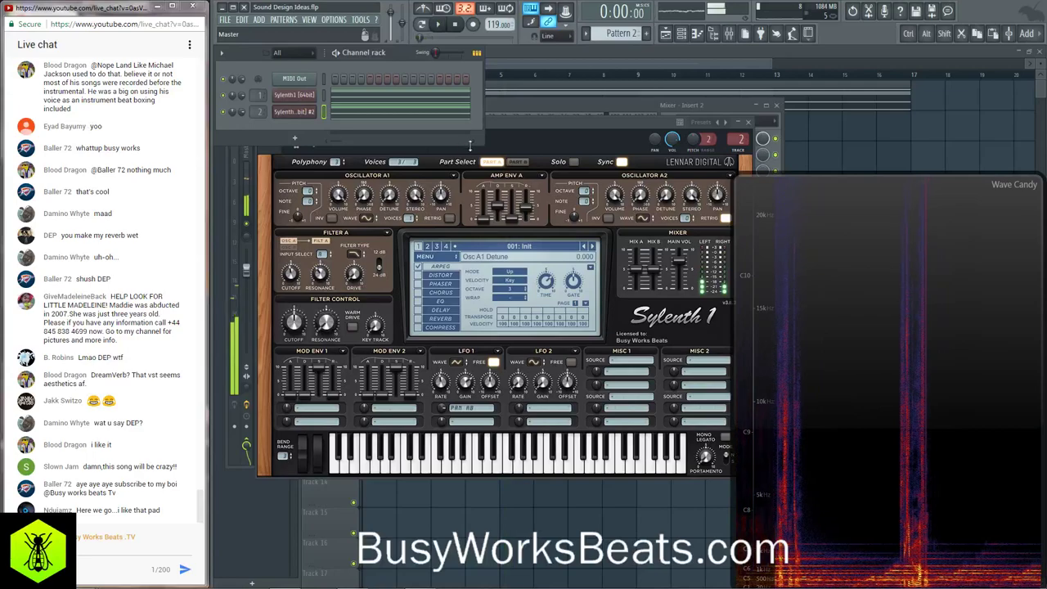
pyautogui.click(354, 255)
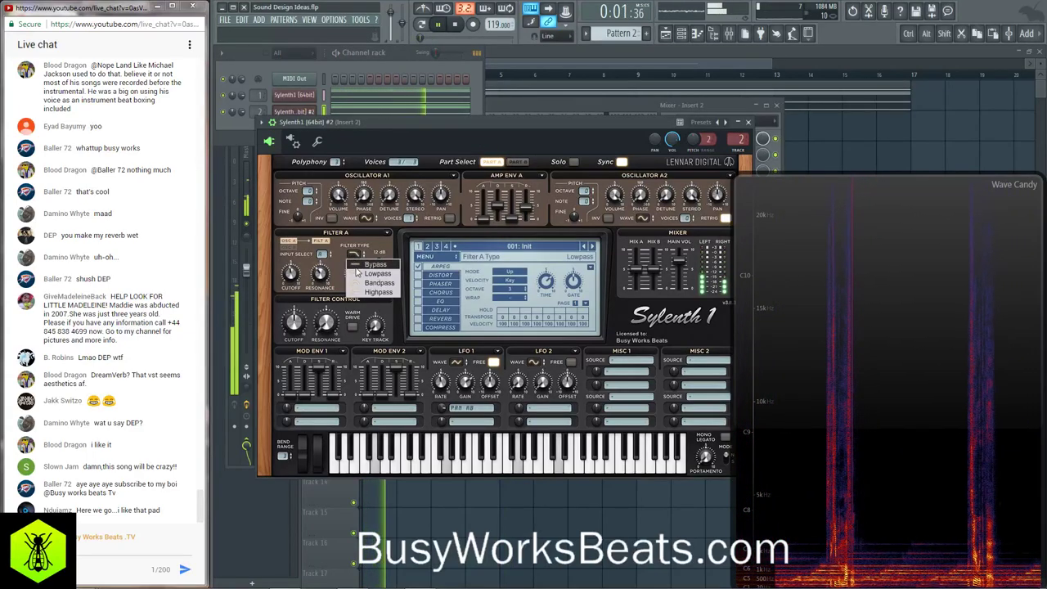
pyautogui.click(360, 270)
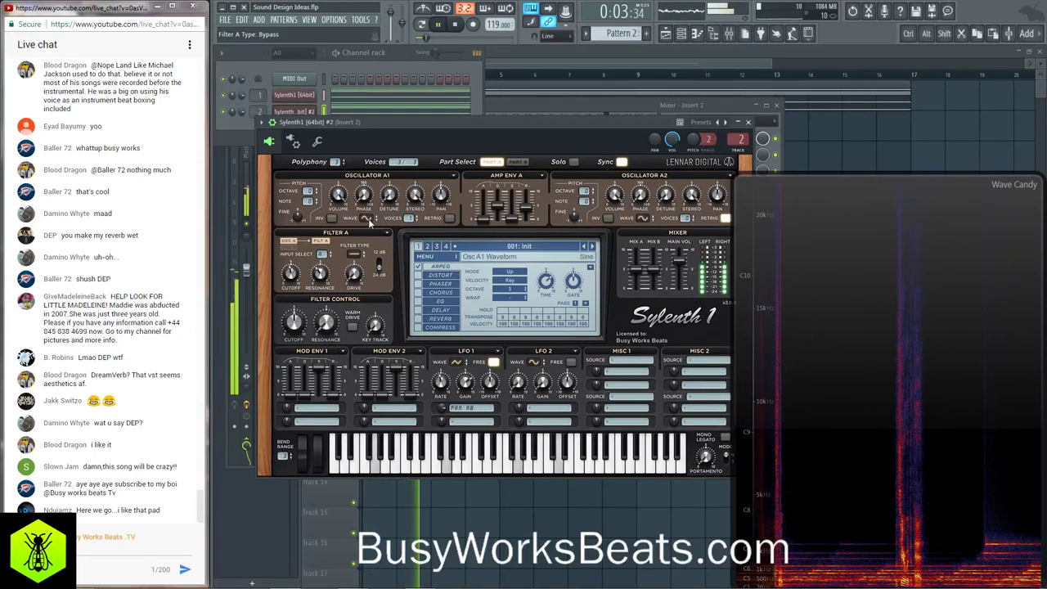
# - Set Oscillator A1's waveform to Saw and Filter A's type to Lowpass
pyautogui.click(370, 223)
pyautogui.click(388, 236)
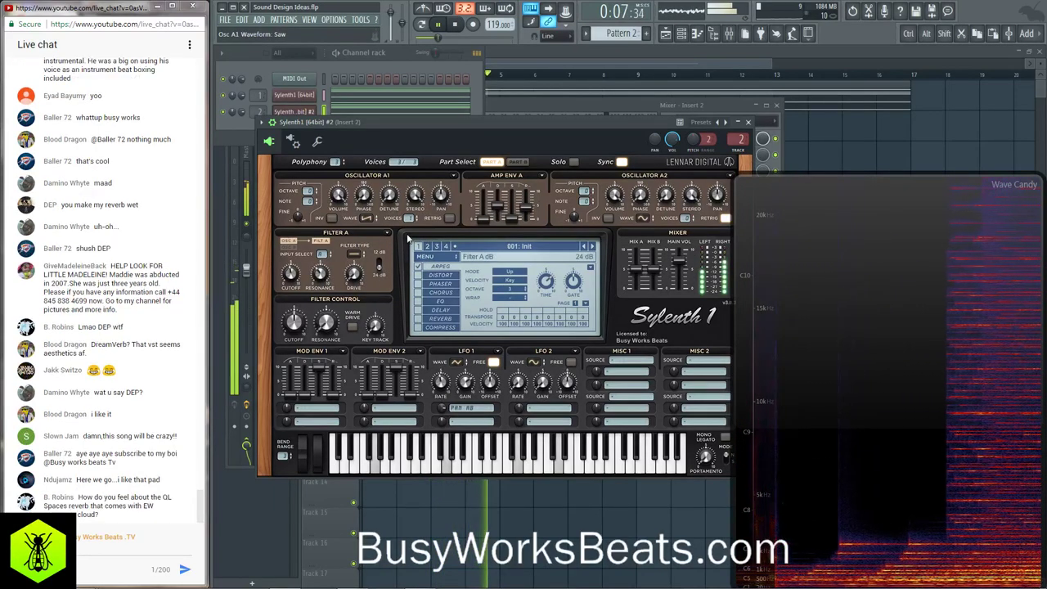
pyautogui.click(354, 253)
pyautogui.click(368, 269)
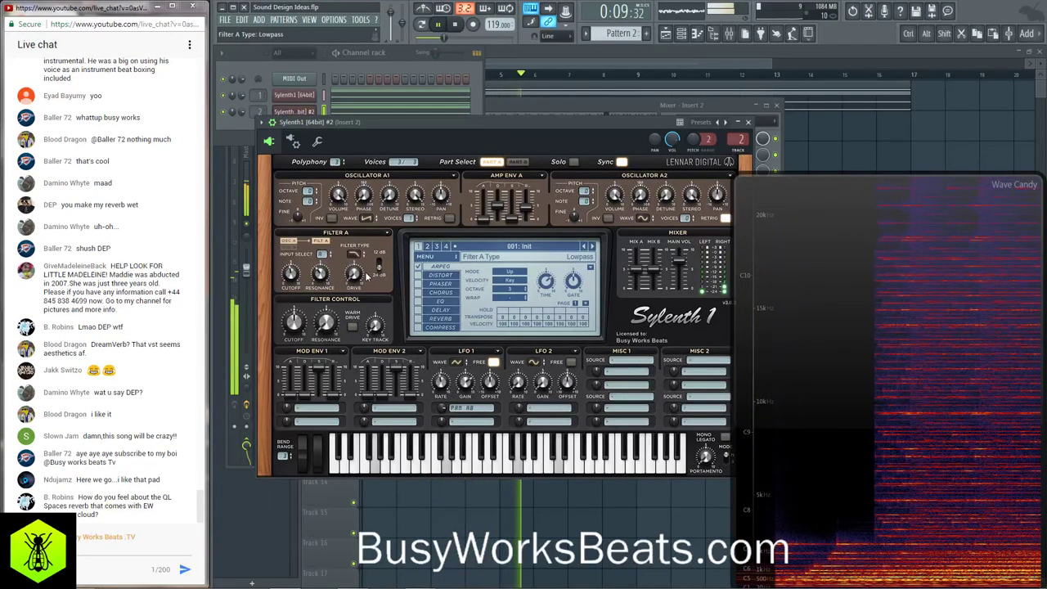
# - Assign Cutoff A as Mod Env 1's first destination, lower Filter A's cutoff to 0.967, and play the pattern
pyautogui.press('space')
pyautogui.click(315, 408)
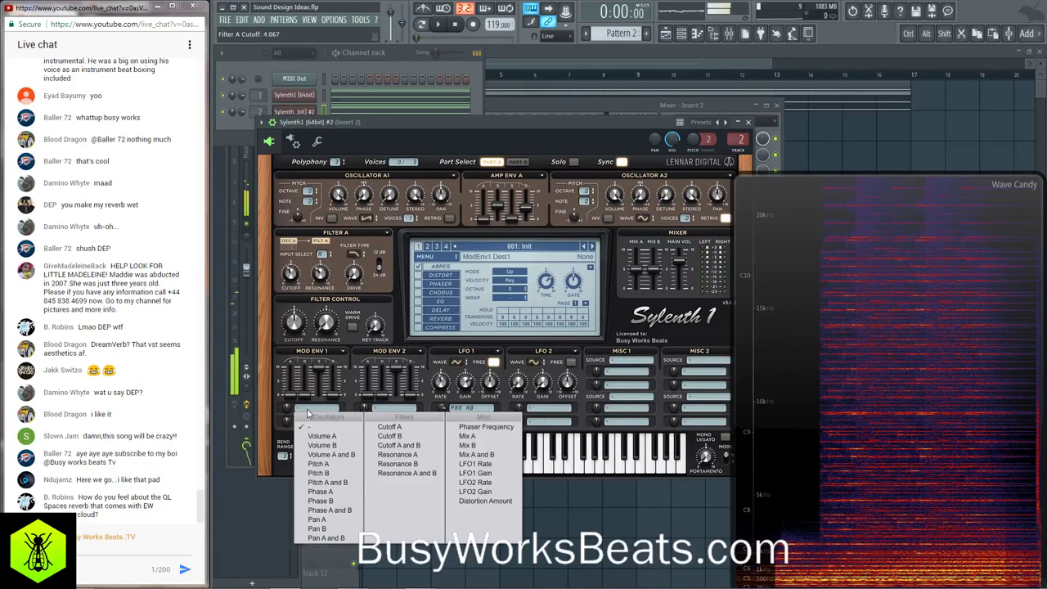
pyautogui.click(393, 433)
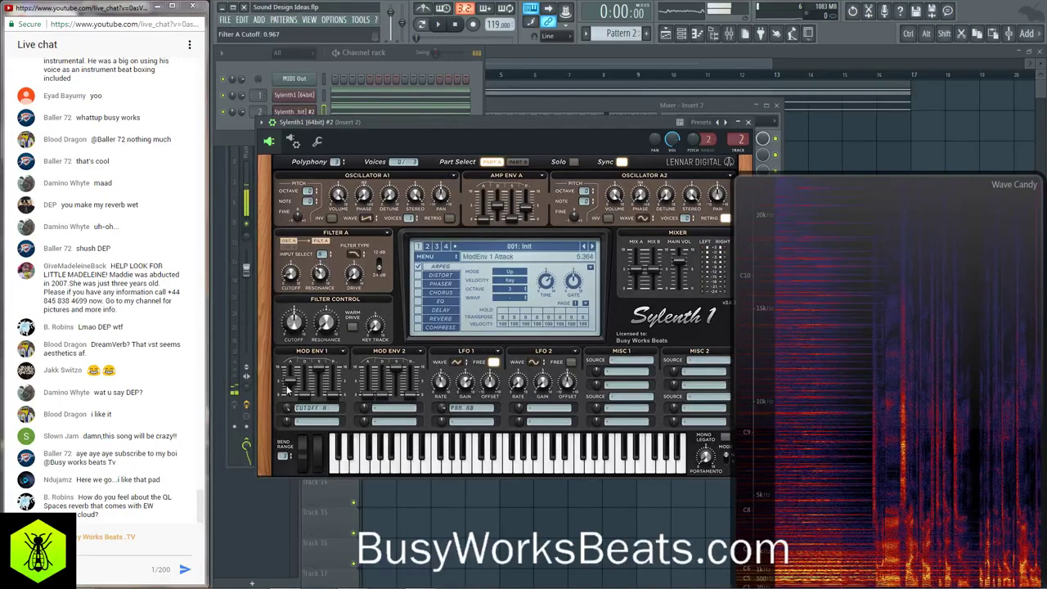
pyautogui.press('space')
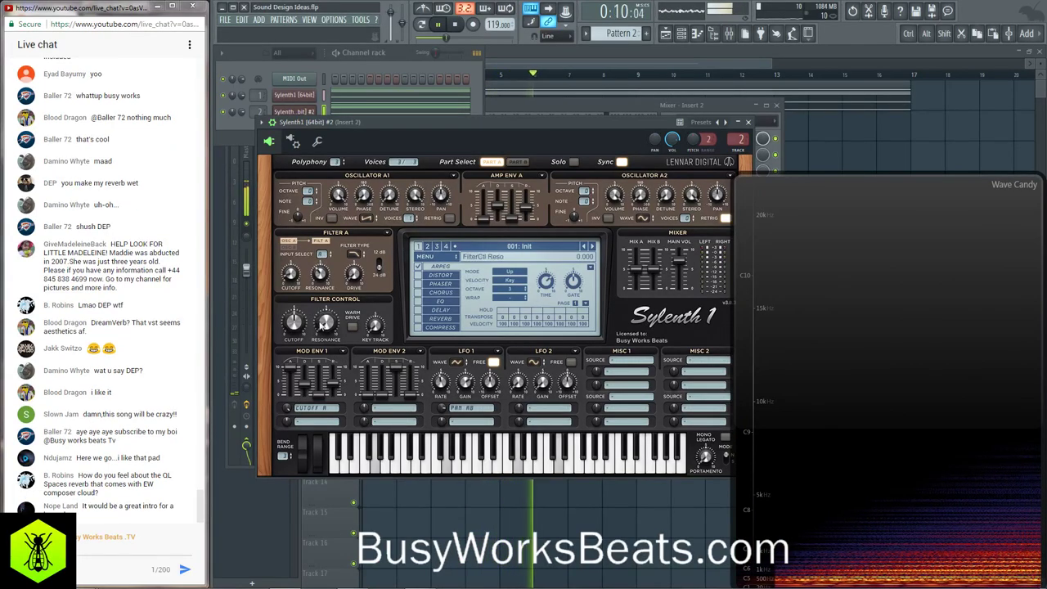
# - Replay the pattern, return to the second Sylenth1, and examine its filter settings and Mod Env 1 cutoff amount during playback
pyautogui.rightClick(434, 505)
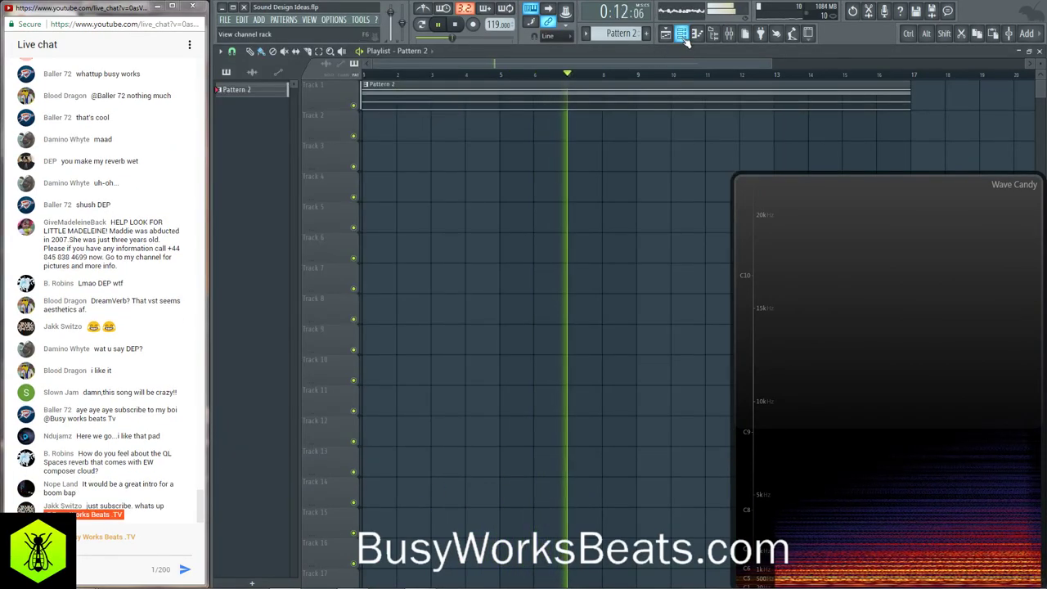
pyautogui.press('F6')
pyautogui.click(295, 111)
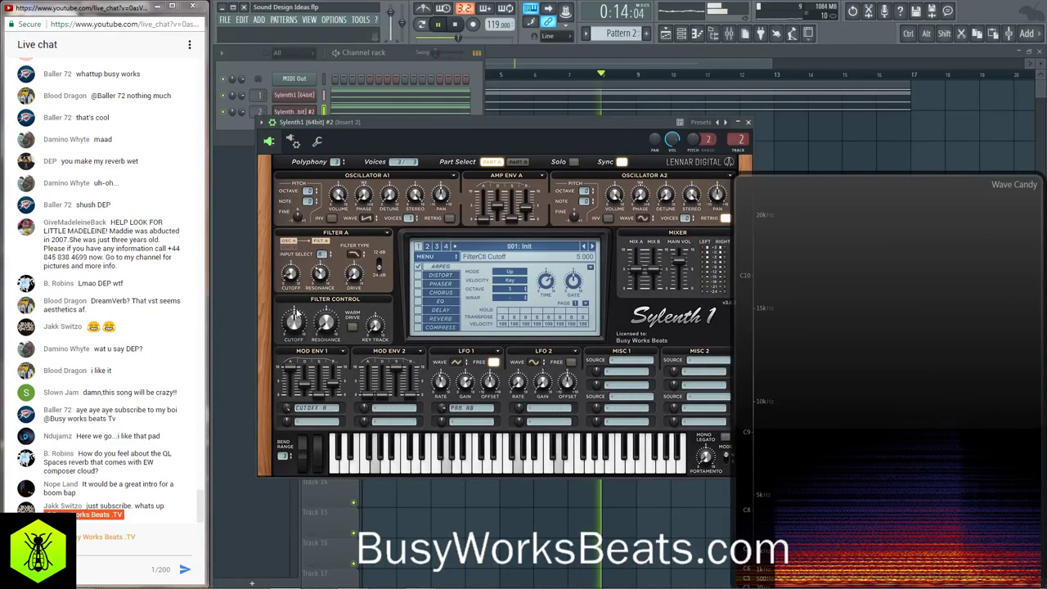
pyautogui.press('space')
pyautogui.press('F12')
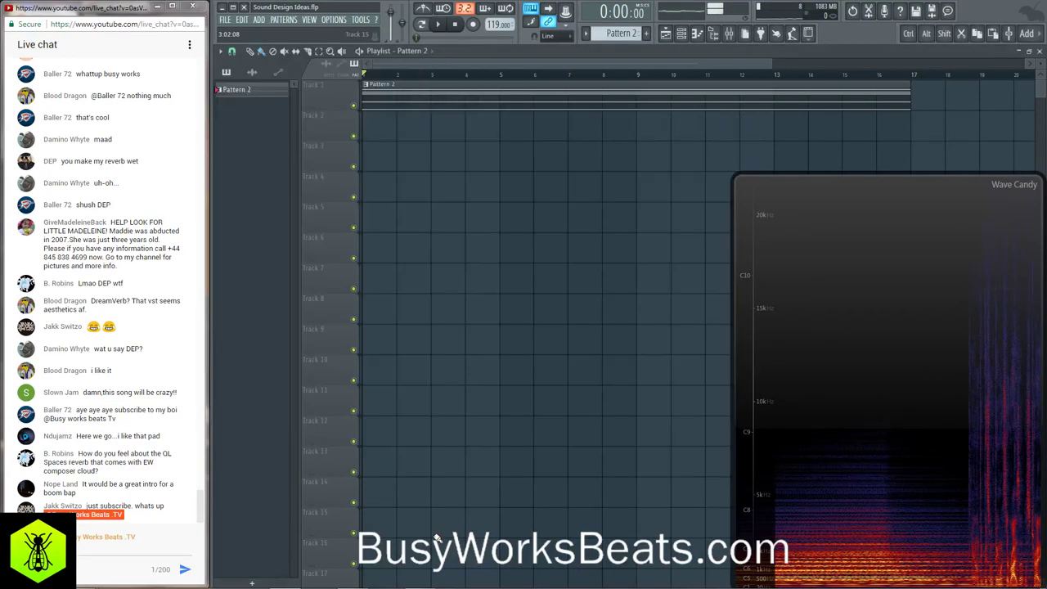
pyautogui.press('space')
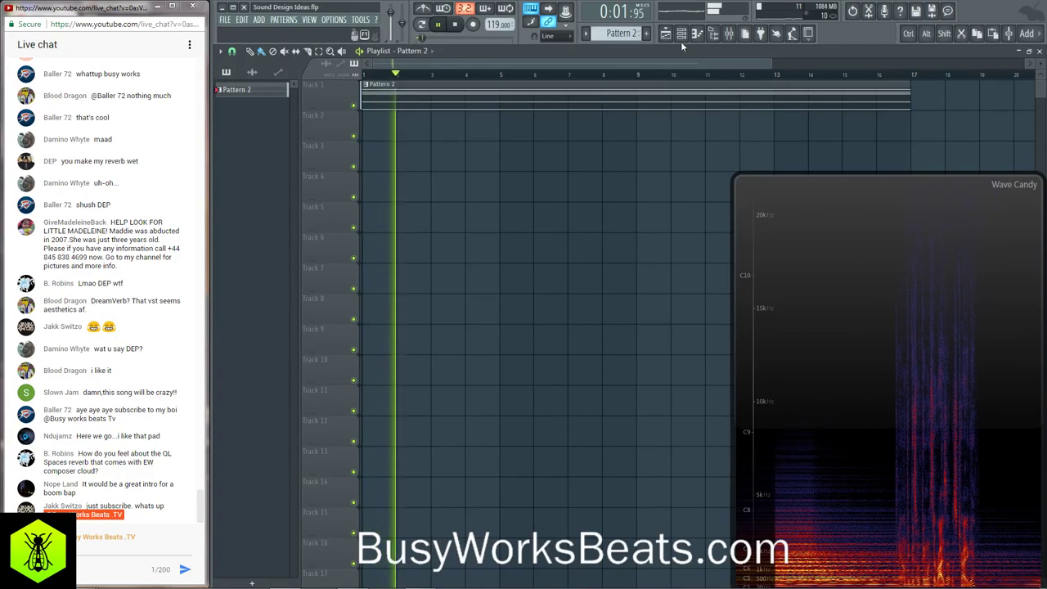
pyautogui.click(680, 36)
pyautogui.click(300, 116)
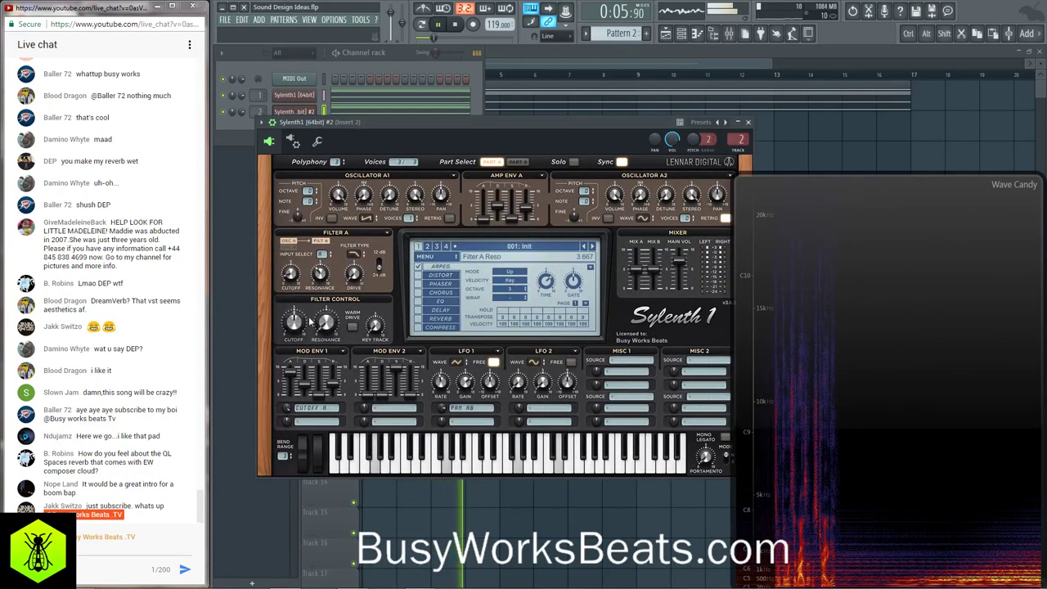
pyautogui.click(287, 409)
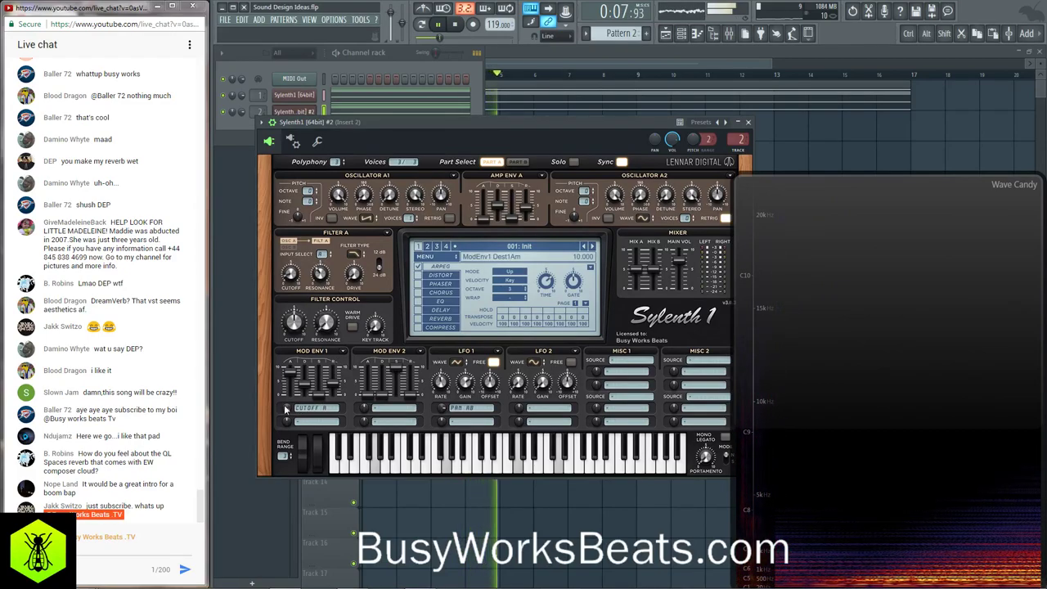
pyautogui.press('space')
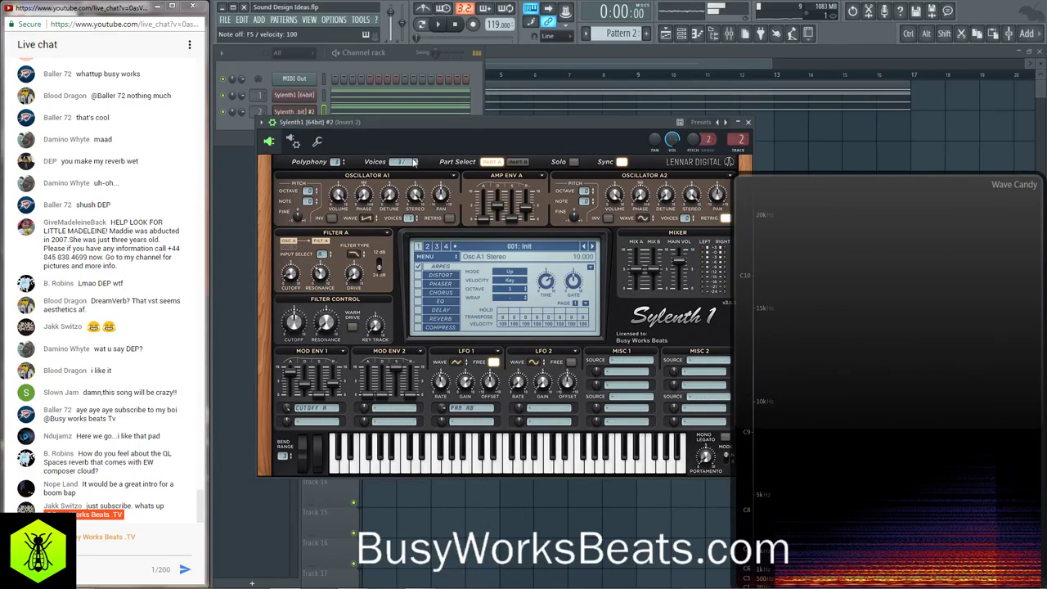
# - Solo the second Sylenth1 channel and play the pattern
pyautogui.click(714, 35)
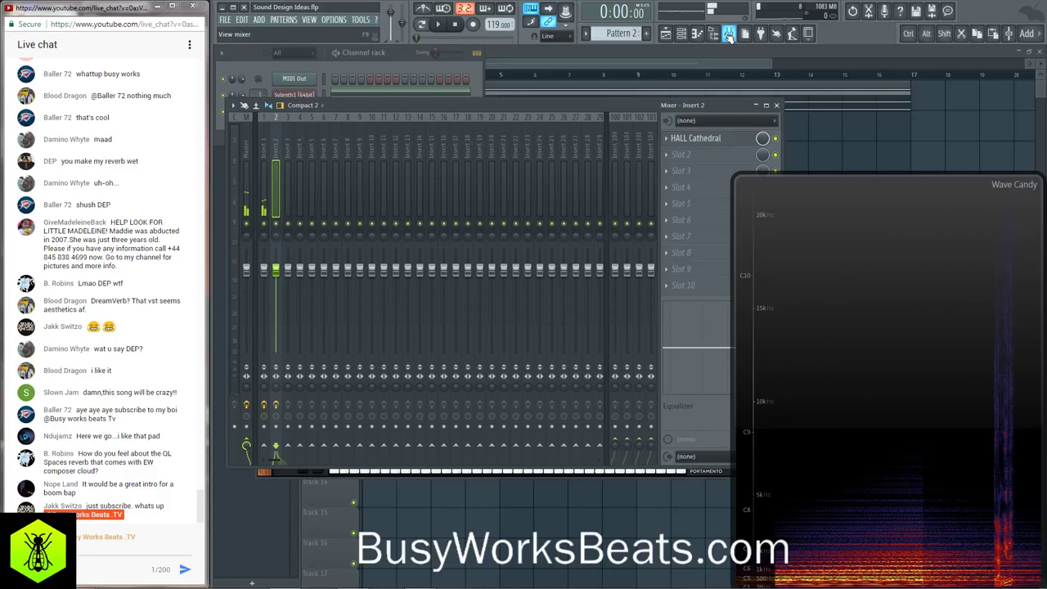
pyautogui.click(393, 77)
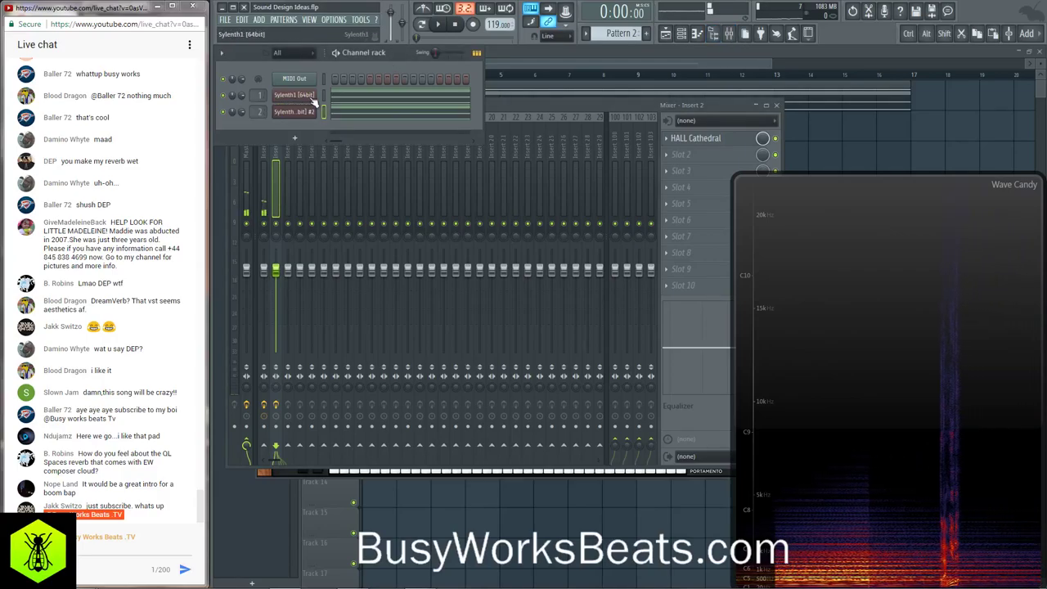
pyautogui.rightClick(227, 114)
pyautogui.click(237, 119)
pyautogui.press('space')
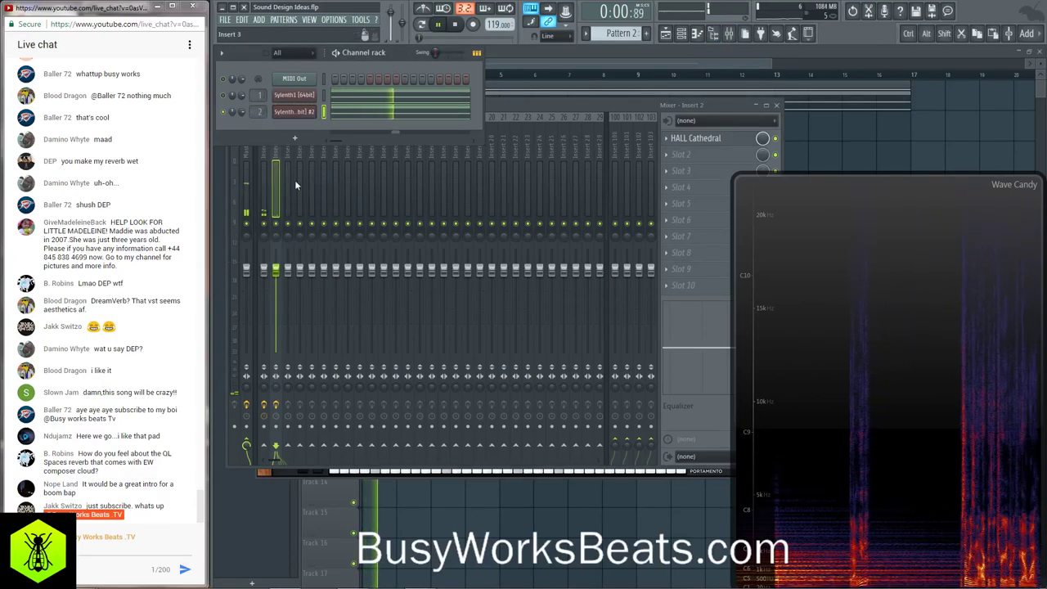
# - In the second Sylenth1, shorten Mod Env 1's attack and raise Filter A's cutoff to about 2.4 during playback, finishing with playback stopped
pyautogui.click(292, 112)
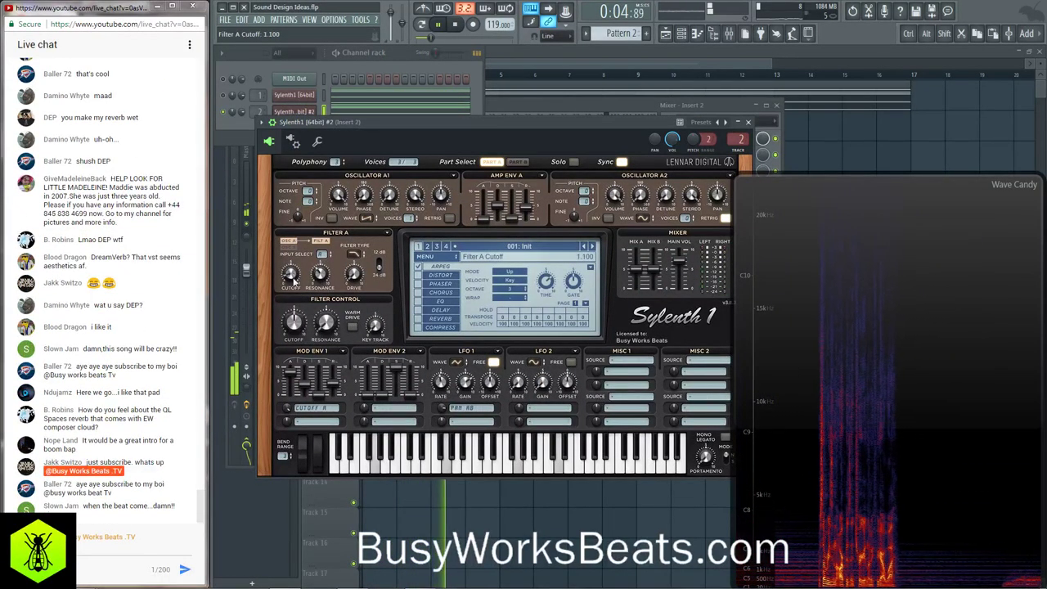
pyautogui.moveTo(289, 276); pyautogui.dragTo(290, 274)
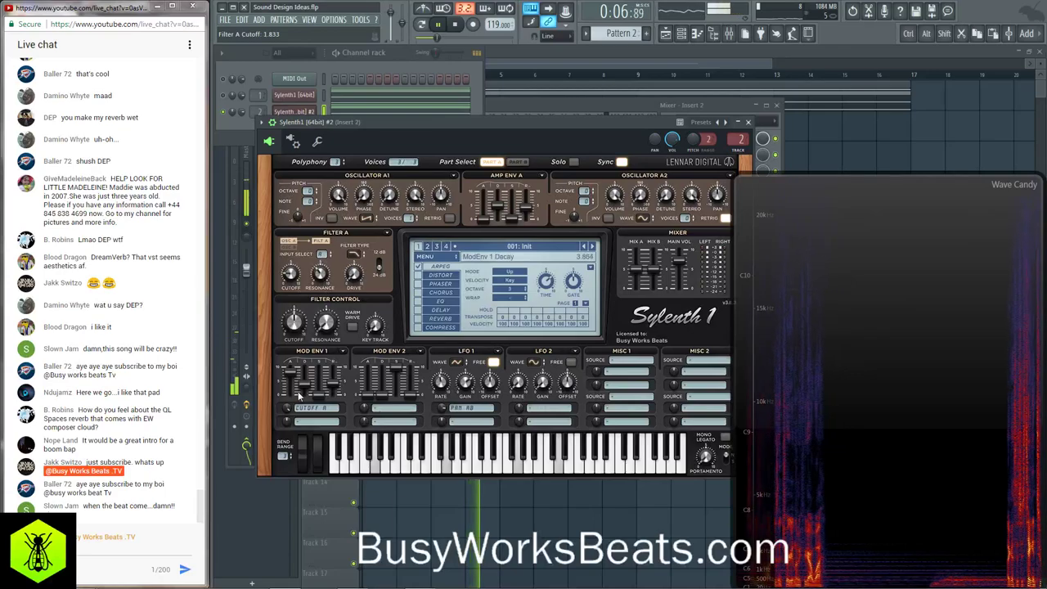
pyautogui.moveTo(290, 374); pyautogui.dragTo(290, 378)
pyautogui.click(378, 58)
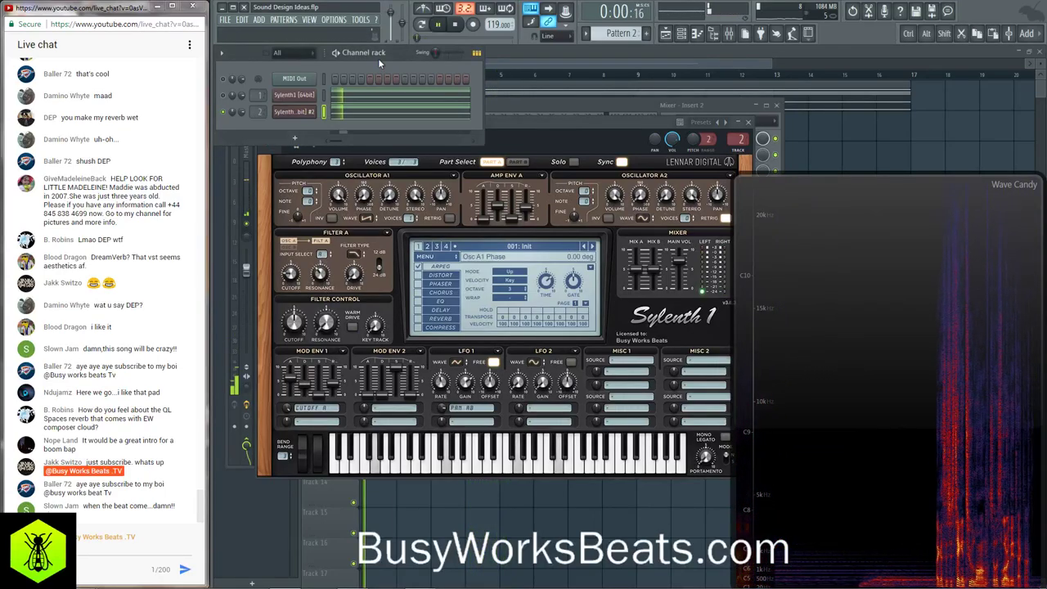
pyautogui.moveTo(289, 275); pyautogui.dragTo(285, 259)
pyautogui.press('space')
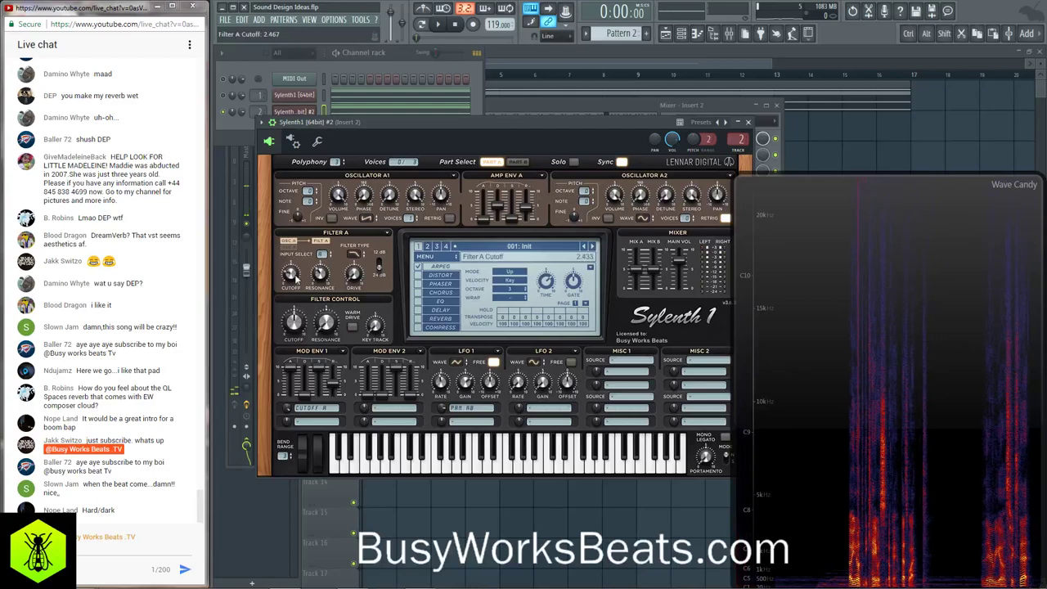
# - Add iZotope Ozone 7 Imager to mixer Insert 1's third effect slot, after Fruity Reeverb 2
pyautogui.click(393, 522)
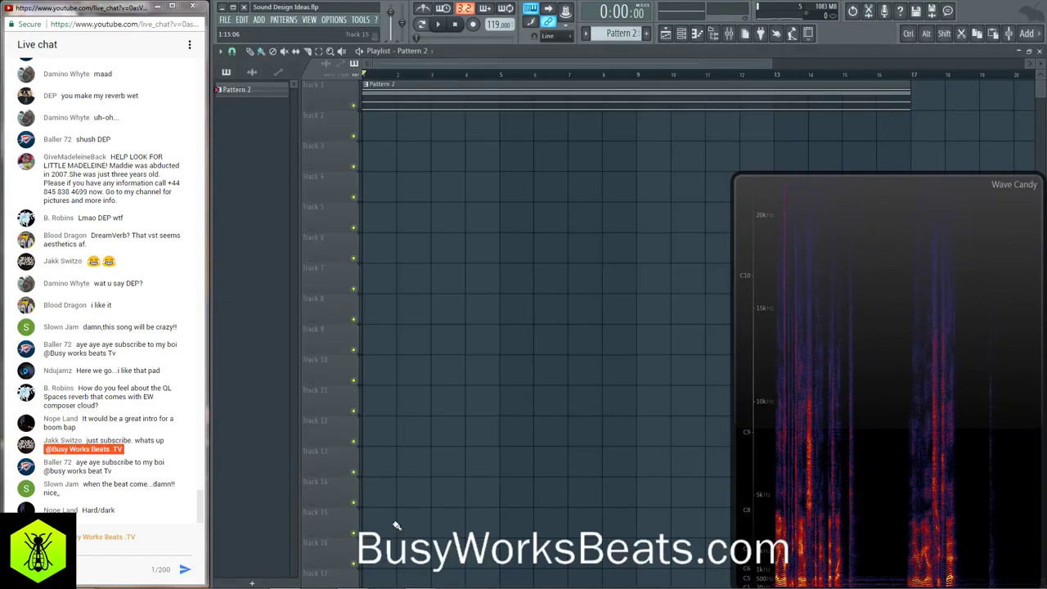
pyautogui.click(728, 34)
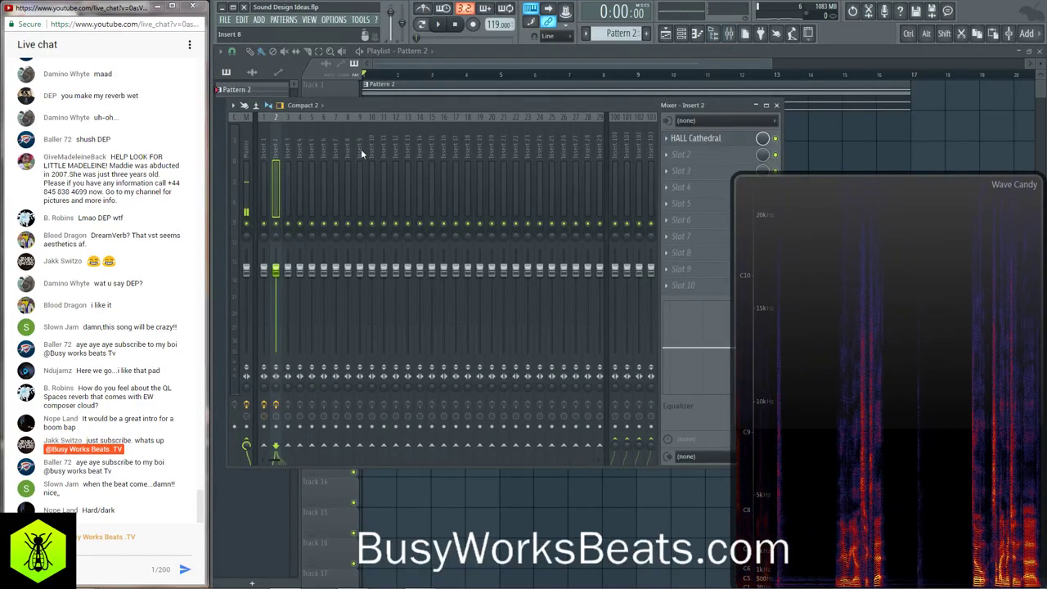
pyautogui.click(264, 145)
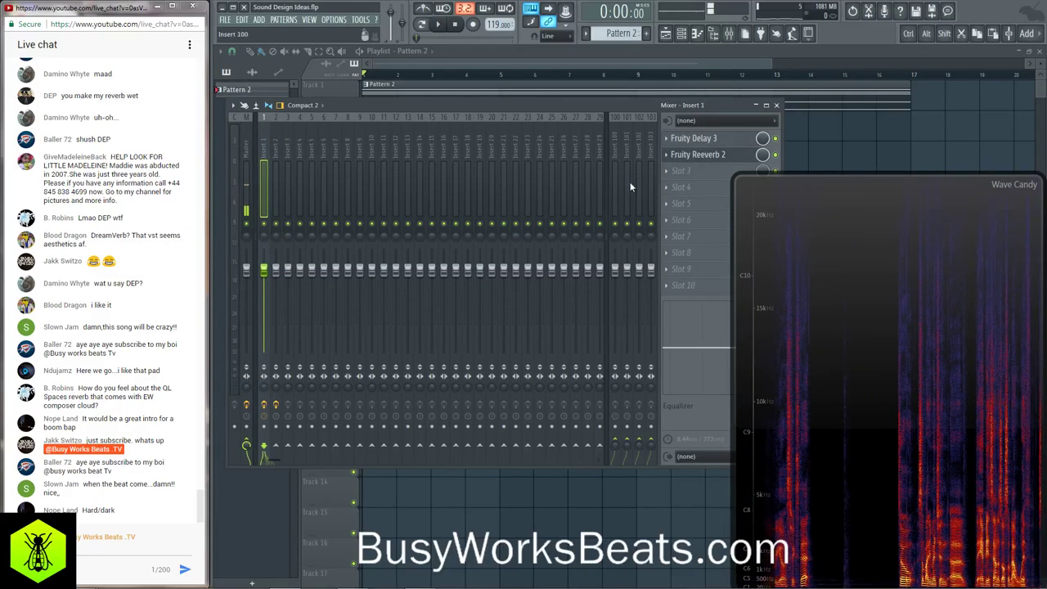
pyautogui.click(683, 170)
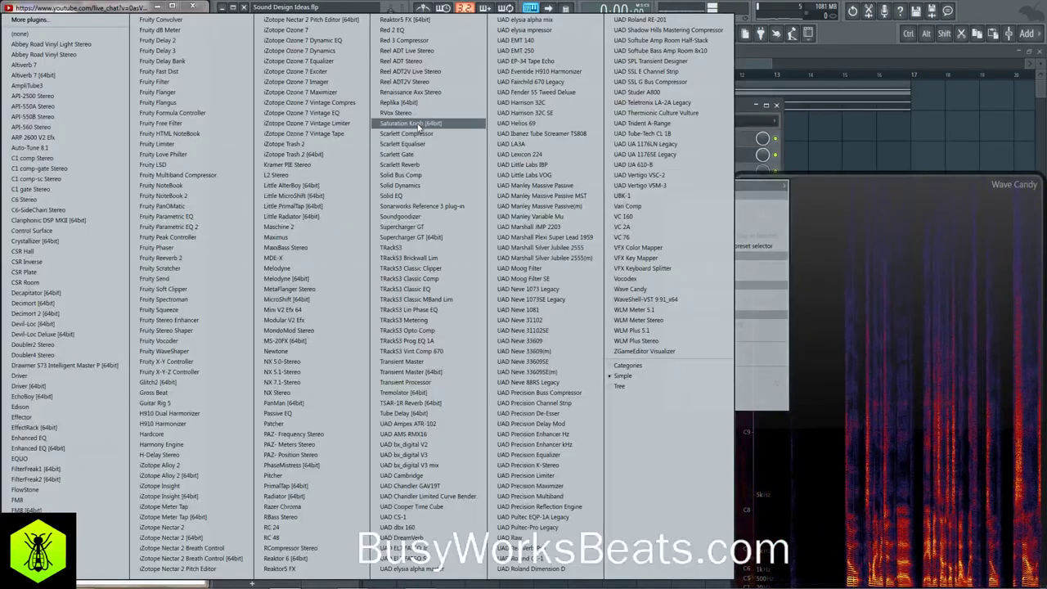
pyautogui.click(339, 83)
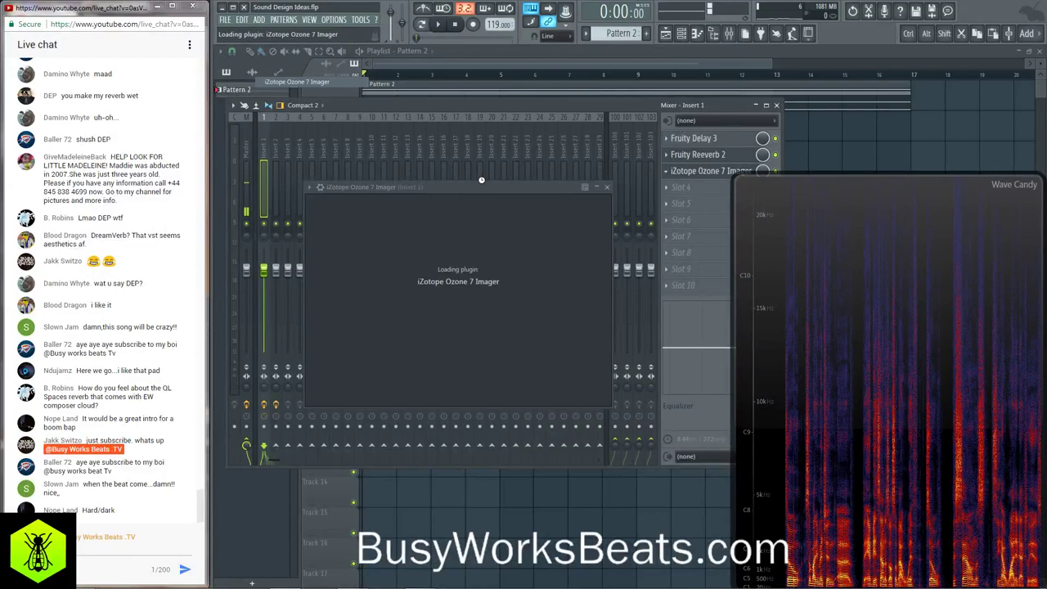
# - Move the Imager and Wave Candy windows clear, and unmute and open the first Sylenth1 channel with the pattern playing
pyautogui.moveTo(617, 191); pyautogui.dragTo(529, 51)
pyautogui.moveTo(808, 250); pyautogui.dragTo(534, 421)
pyautogui.click(696, 34)
pyautogui.click(307, 109)
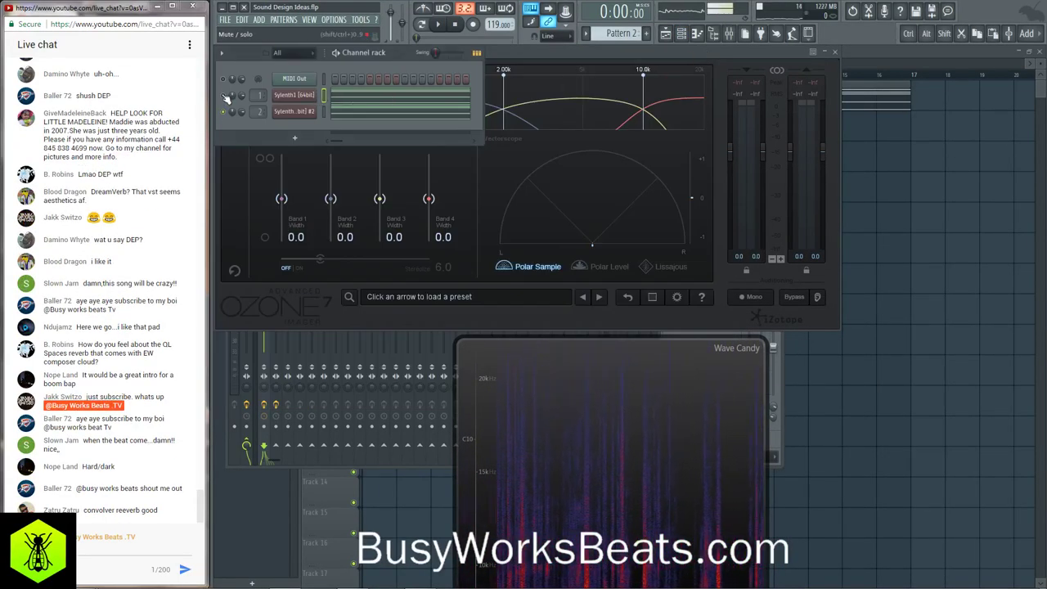
pyautogui.click(302, 96)
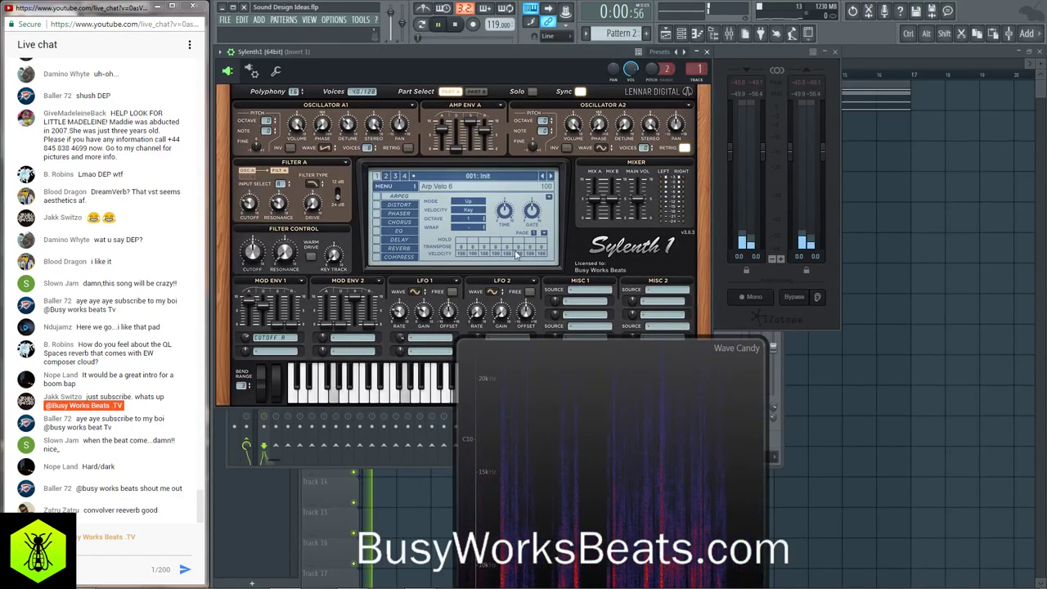
# - Reopen Ozone 7 Imager on Insert 1, dismiss its preset list, and examine the stereo field during playback before closing it and the mixer
pyautogui.click(835, 51)
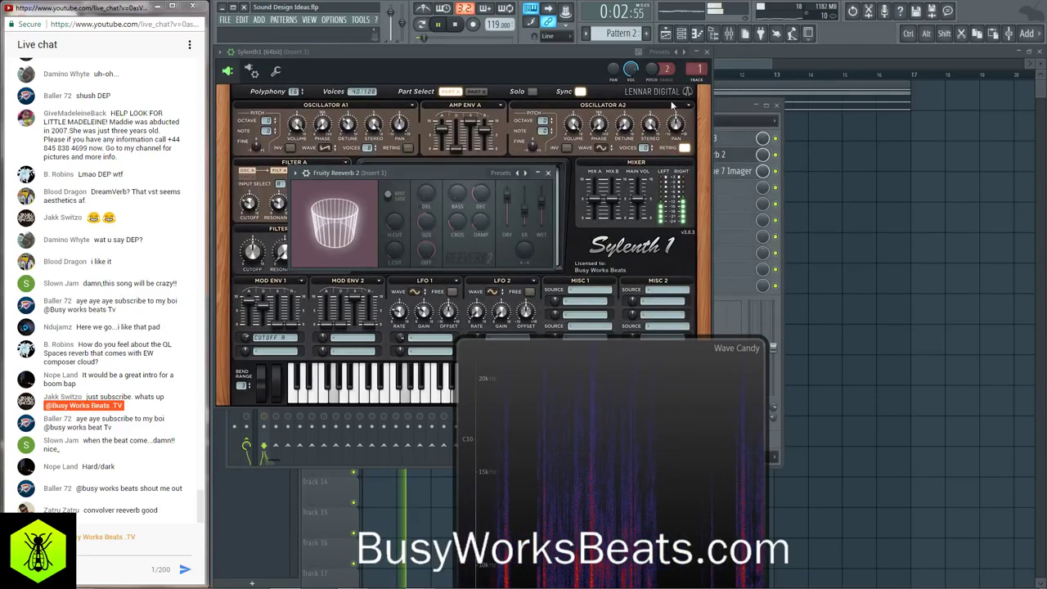
pyautogui.click(731, 172)
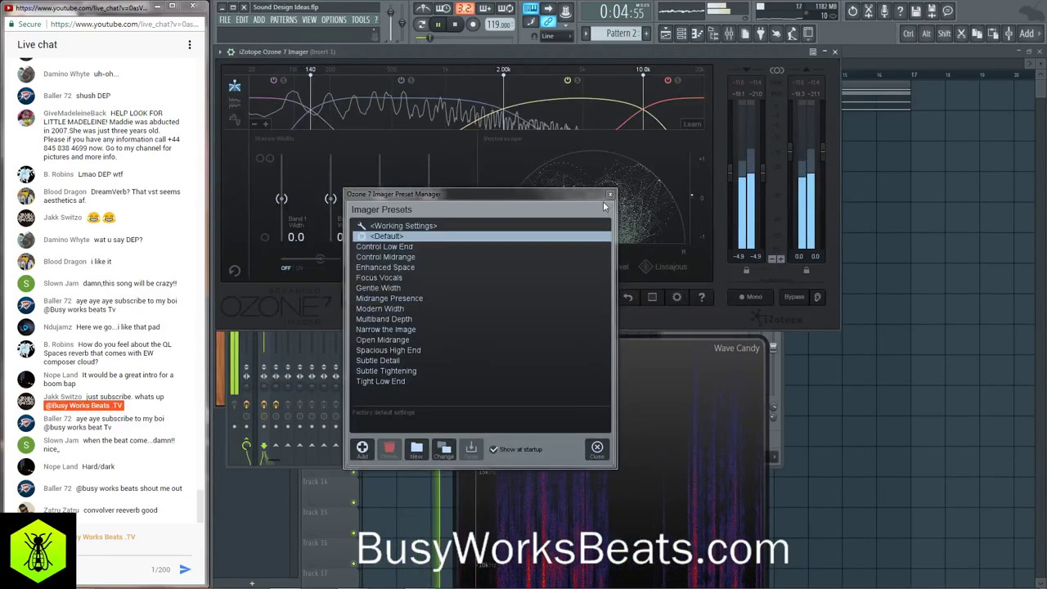
pyautogui.click(609, 194)
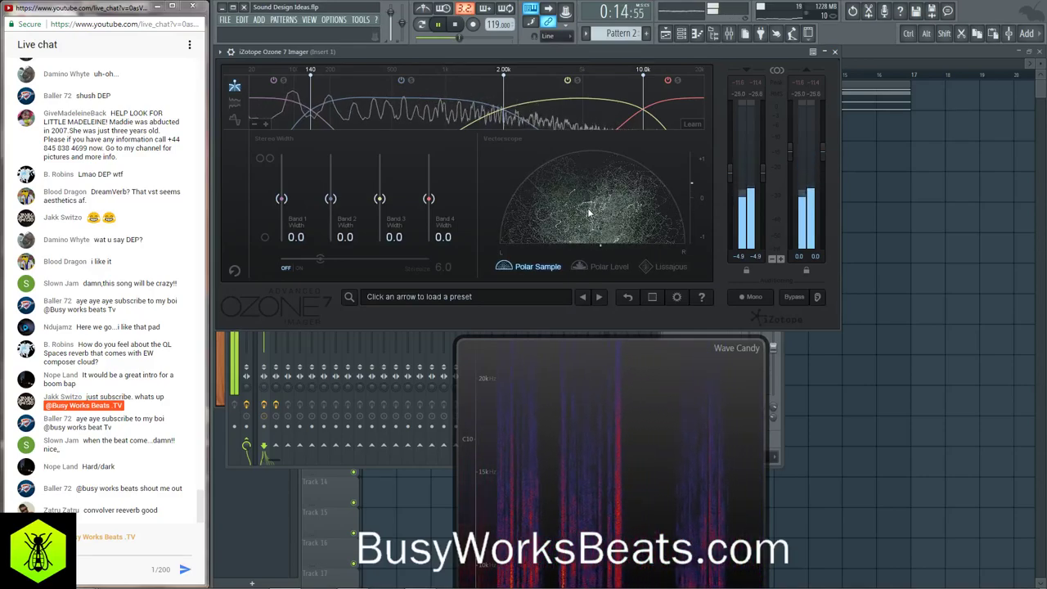
pyautogui.click(834, 52)
pyautogui.press('F9')
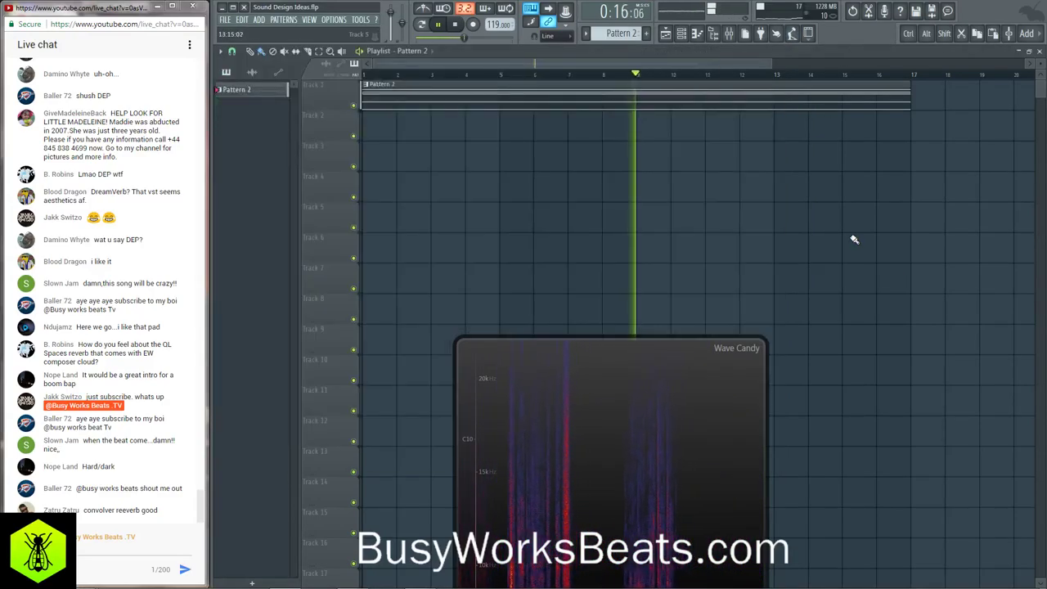
# - Open the first Sylenth1 during playback to examine its Mod Env 1 sustain, and close it
pyautogui.click(683, 34)
pyautogui.click(312, 96)
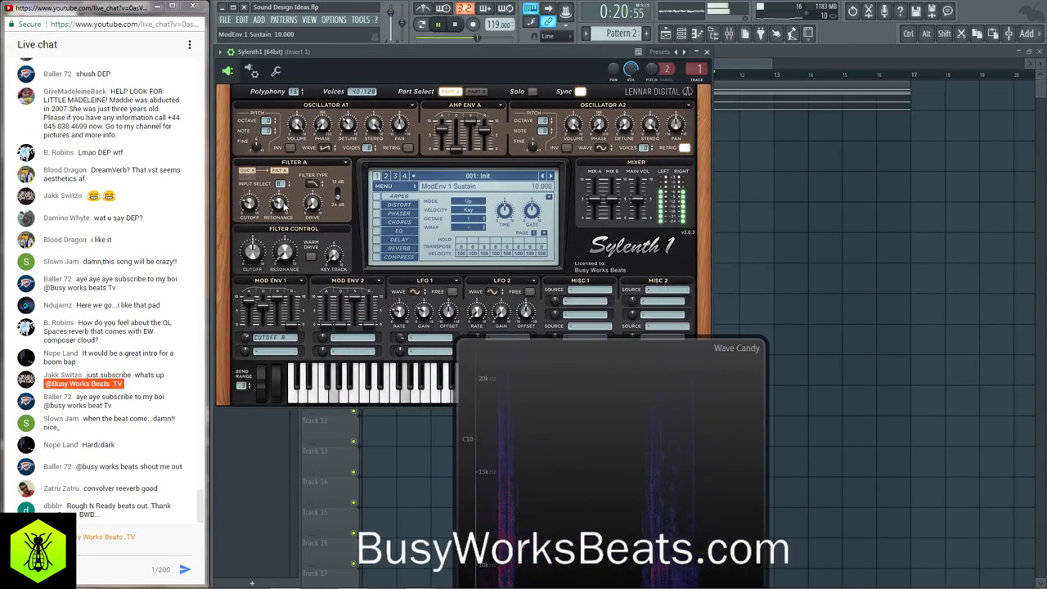
pyautogui.press('Escape')
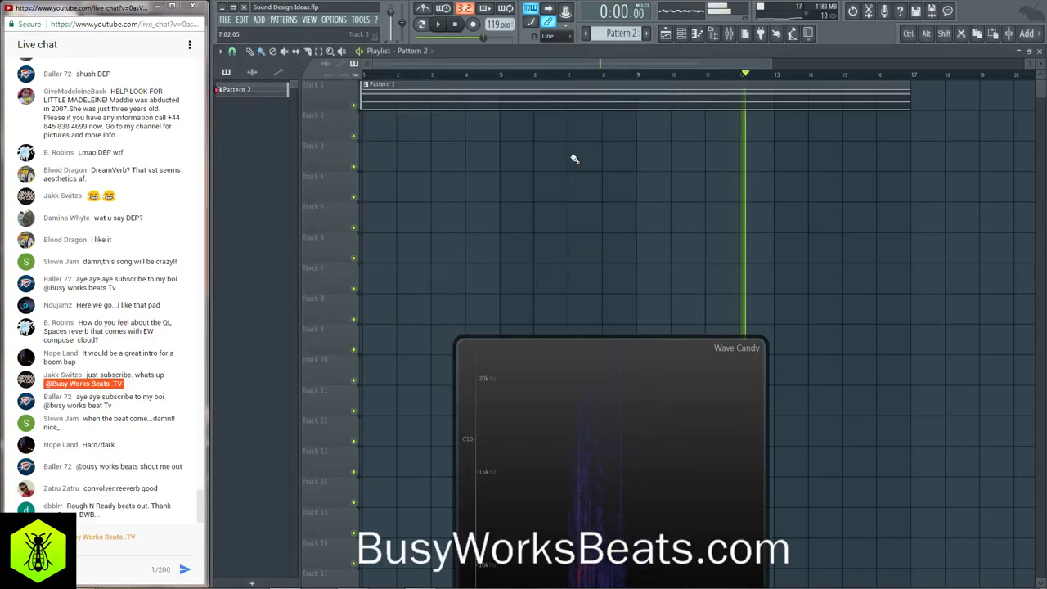
# - Play the pattern, open the second Sylenth1, and set Filter A's cutoff to 6.3
pyautogui.press('space')
pyautogui.press('F6')
pyautogui.click(293, 111)
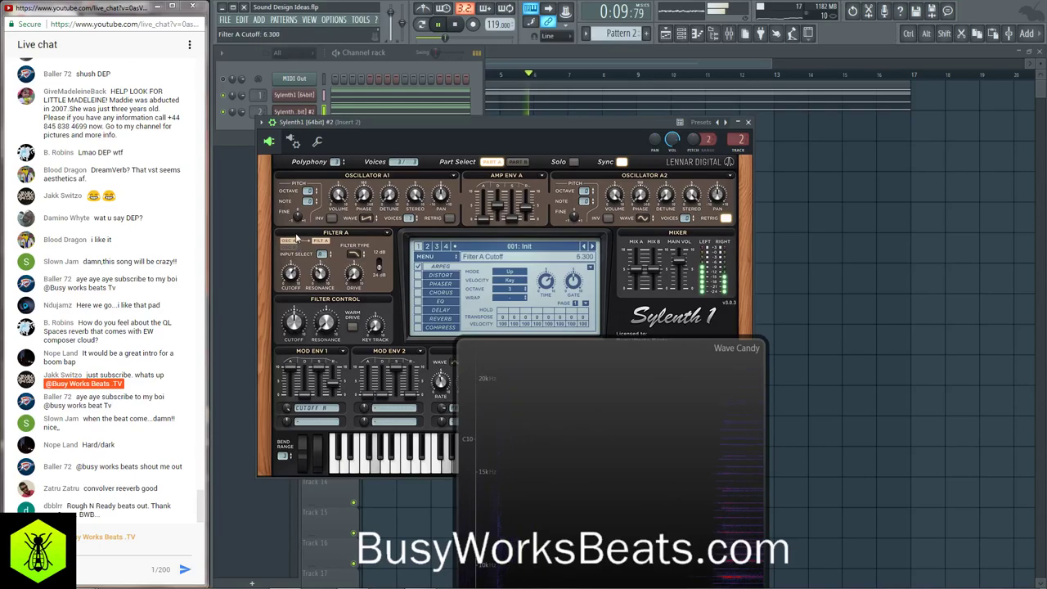
pyautogui.rightClick(888, 248)
# - Restart the pattern and slightly lower the second Sylenth1's Filter A cutoff, finishing with its window closed and playback stopped
pyautogui.press('space')
pyautogui.press('space')
pyautogui.click(682, 35)
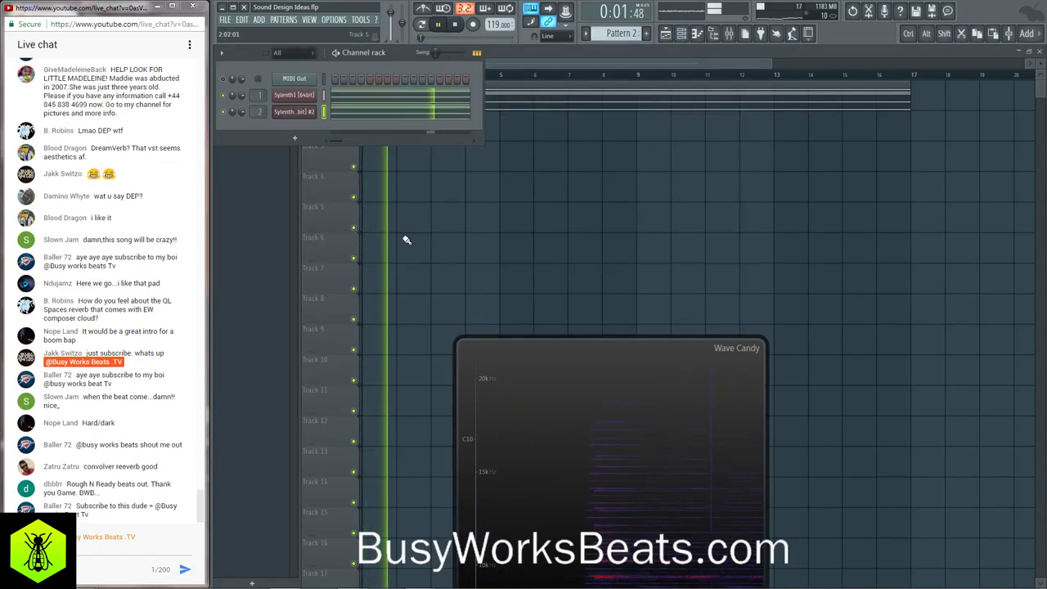
pyautogui.click(294, 111)
pyautogui.moveTo(290, 282); pyautogui.dragTo(291, 293)
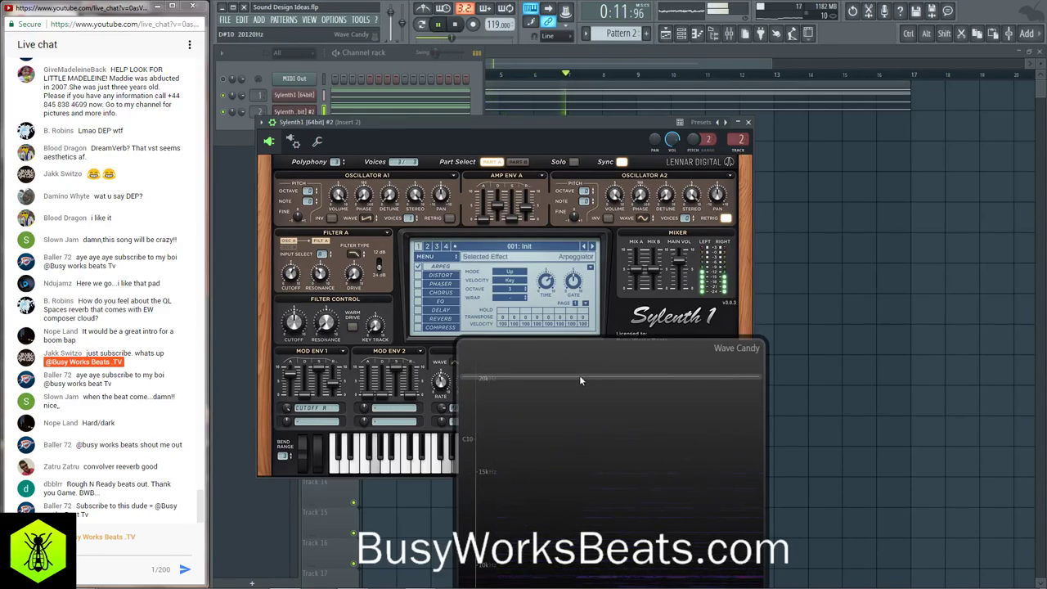
pyautogui.click(748, 122)
pyautogui.press('space')
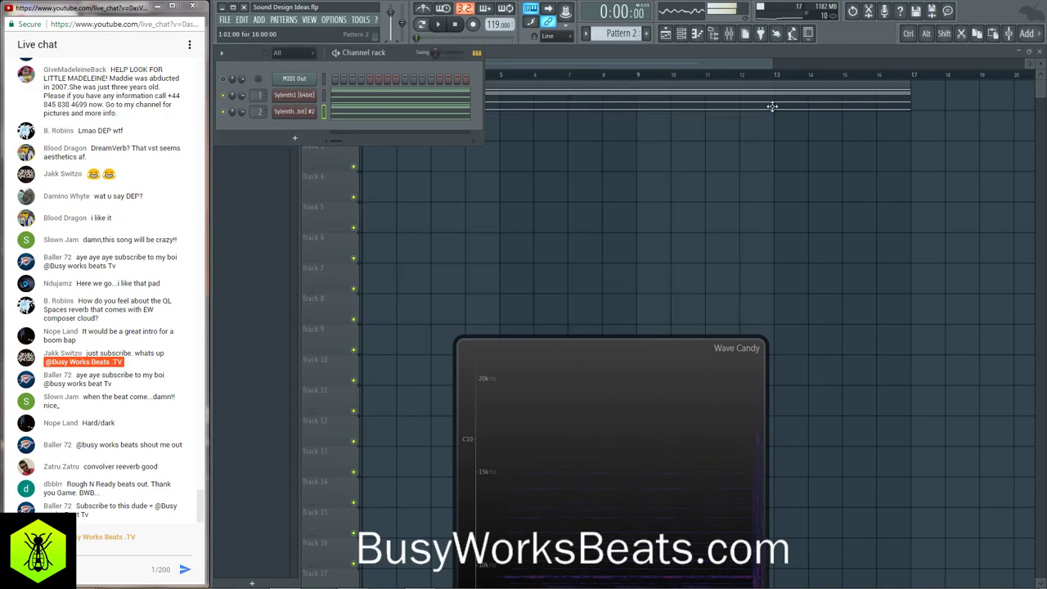
# - Add the Laurie Webb Do It sample from the Vocals pack as a channel and route it to mixer Insert 2 with HALL Cathedral
pyautogui.click(720, 37)
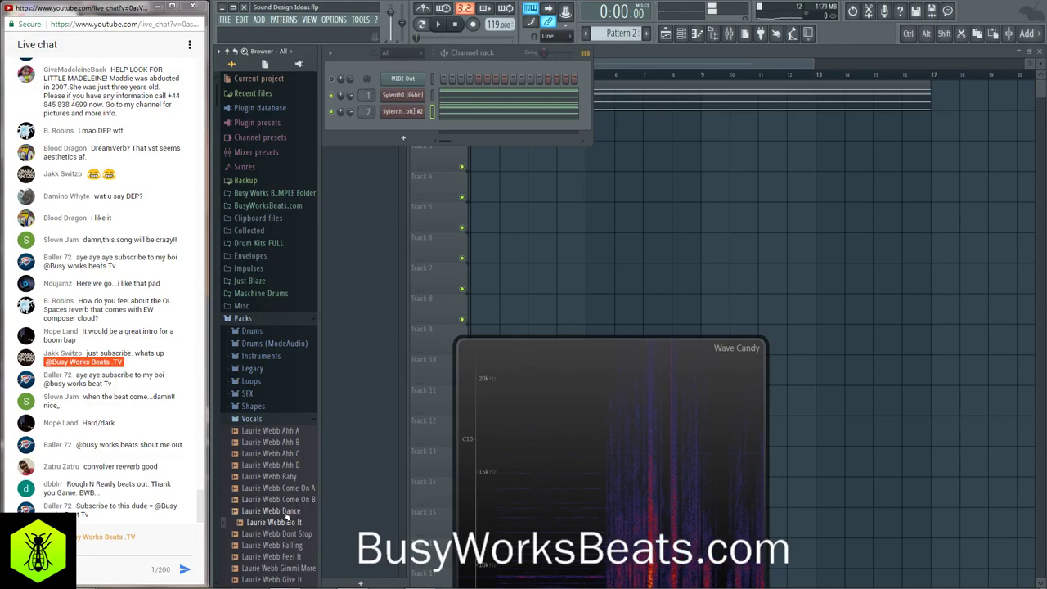
pyautogui.moveTo(325, 444); pyautogui.dragTo(398, 131)
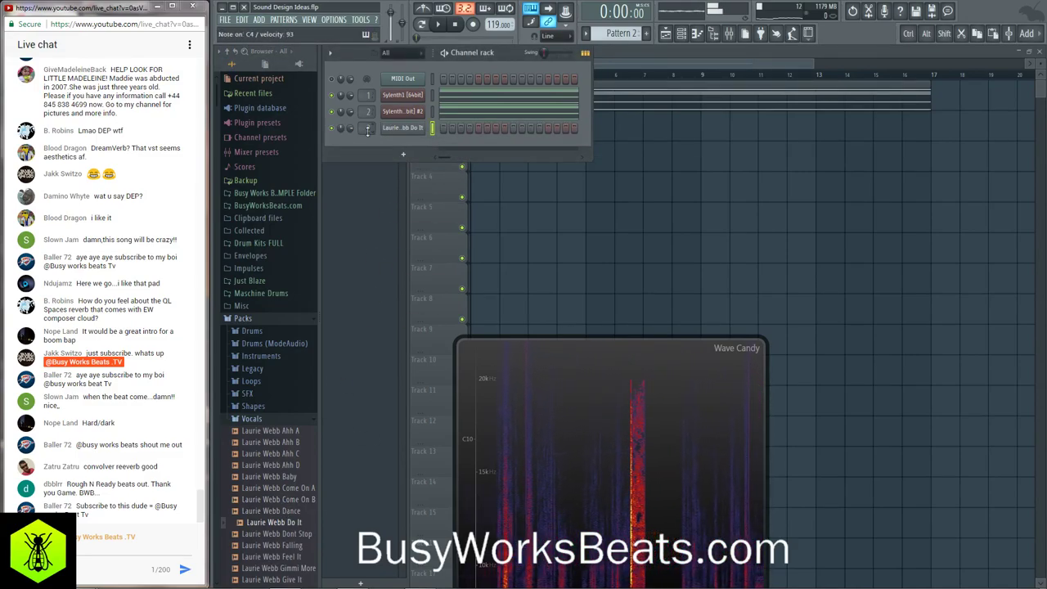
pyautogui.moveTo(582, 386); pyautogui.dragTo(736, 227)
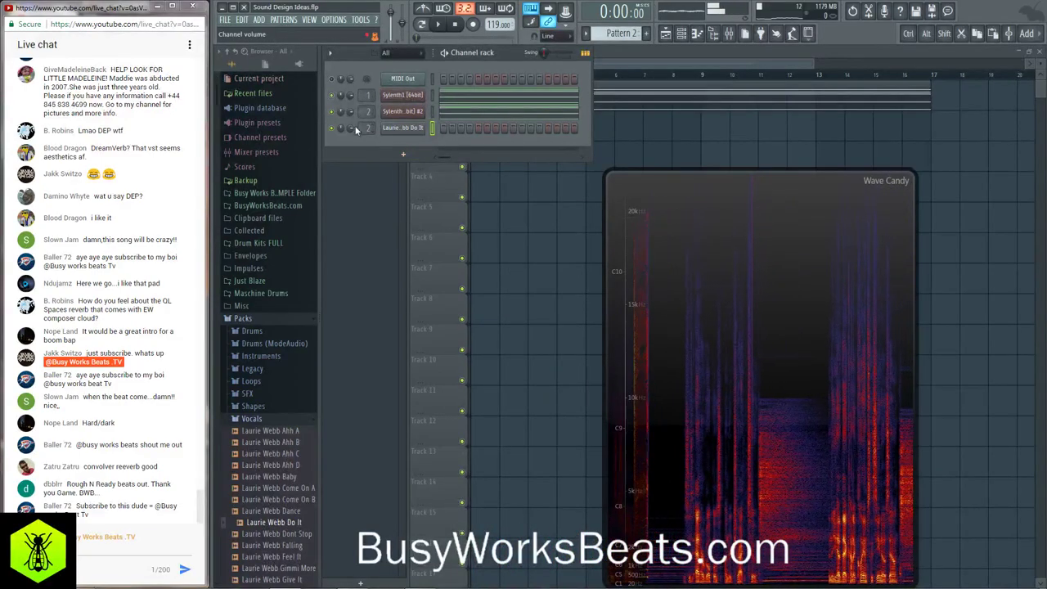
pyautogui.click(401, 129)
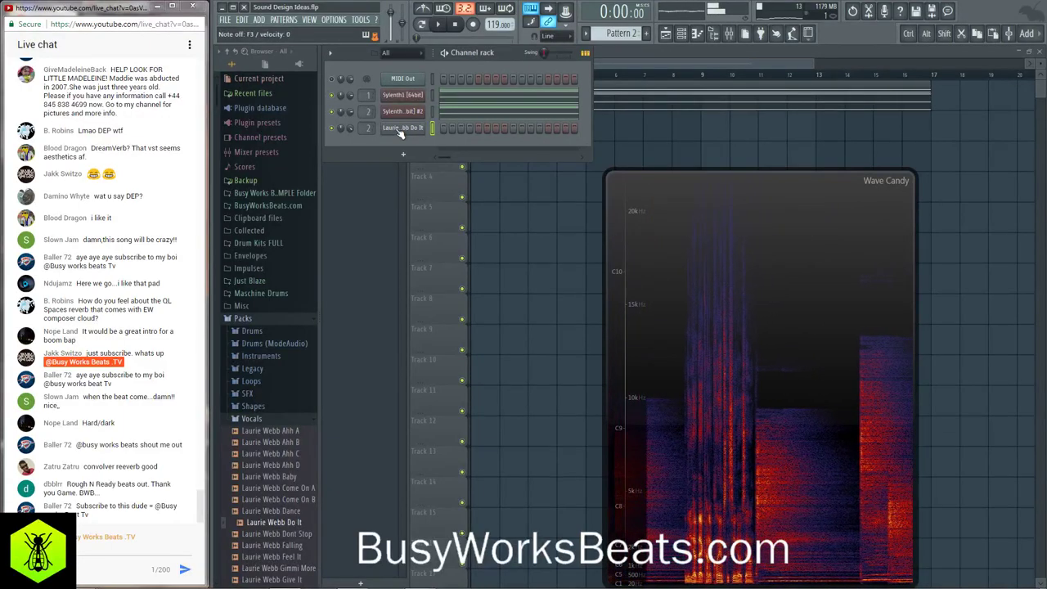
pyautogui.click(727, 33)
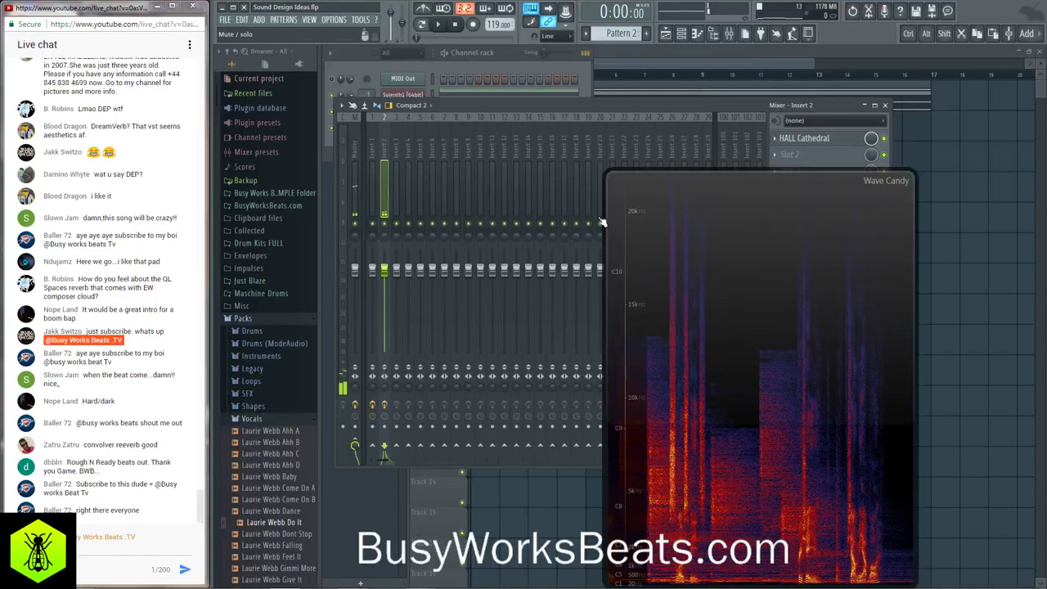
# - Delete both Sylenth1 channels and the Laurie Webb Do It channel from the channel rack, keeping MIDI Out
pyautogui.click(432, 60)
pyautogui.rightClick(410, 98)
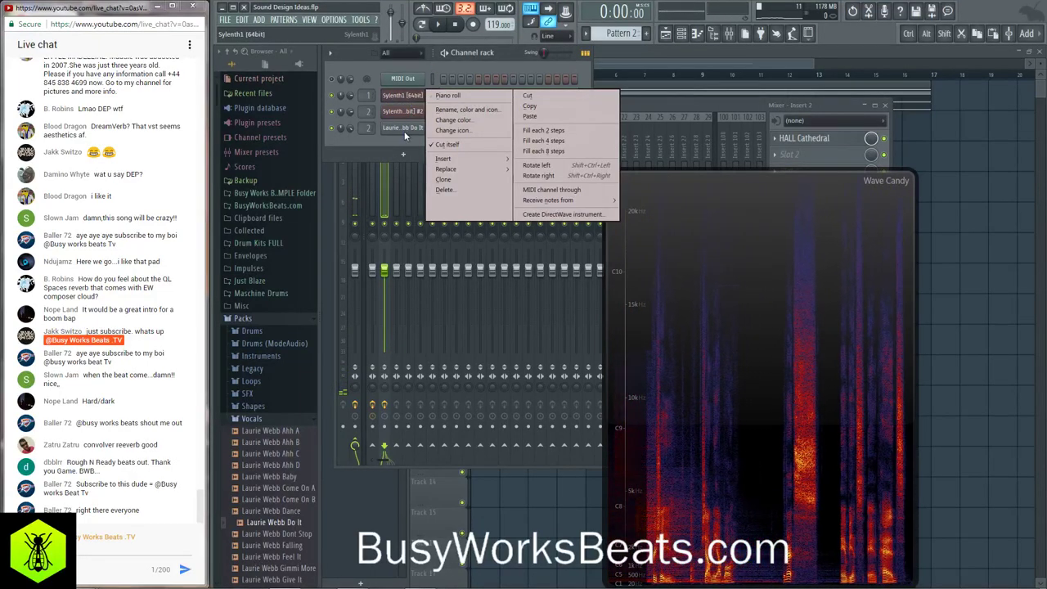
pyautogui.click(403, 139)
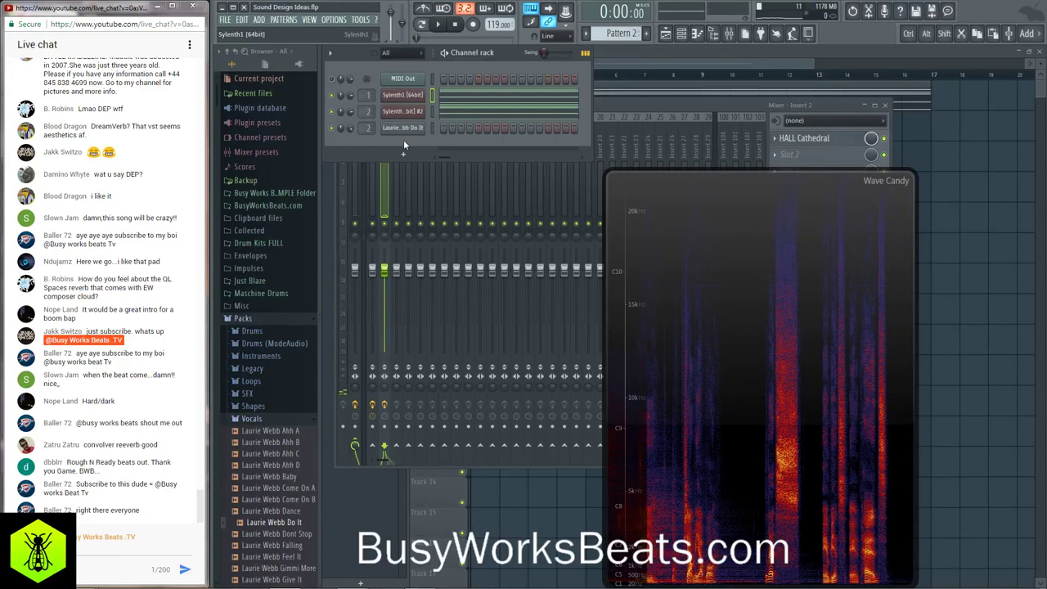
pyautogui.rightClick(406, 95)
pyautogui.press('d')
pyautogui.rightClick(406, 97)
pyautogui.press('d')
pyautogui.rightClick(406, 96)
pyautogui.press('d')
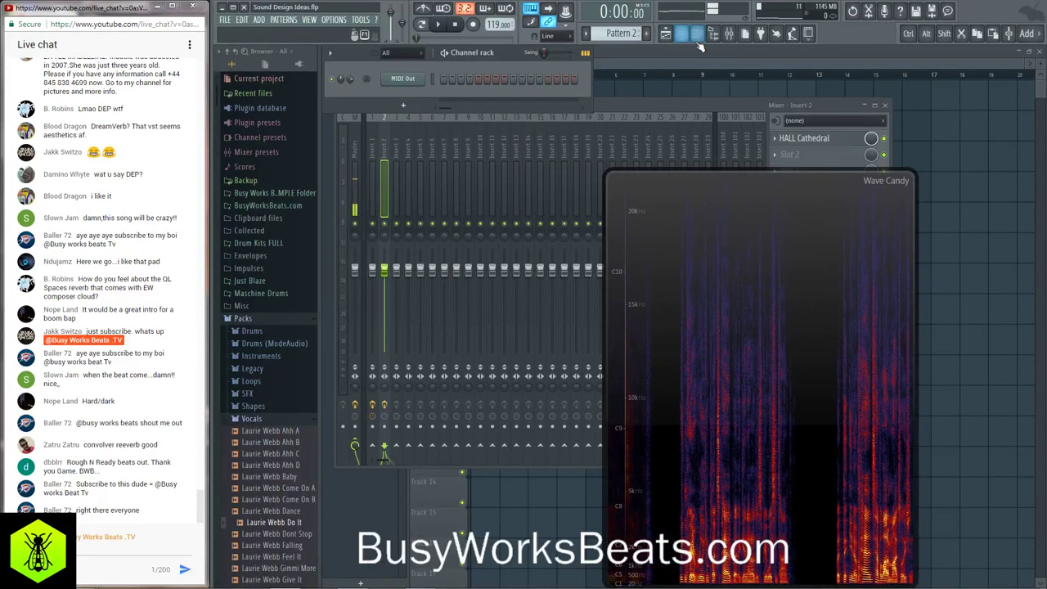
# - Collapse and hide the browser, and remove HALL Cathedral from mixer Insert 2's first effect slot
pyautogui.click(228, 53)
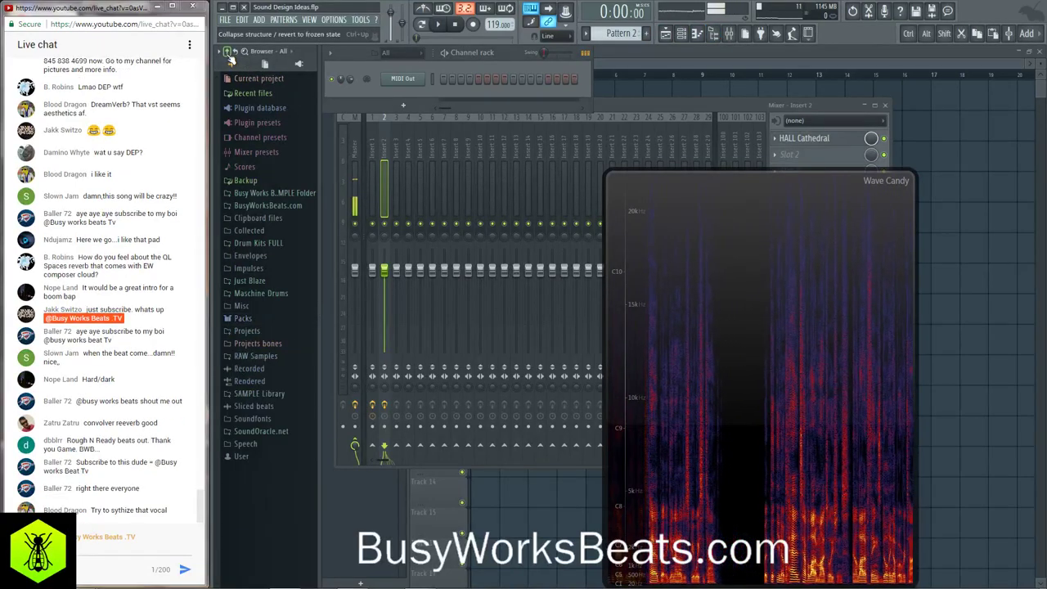
pyautogui.click(727, 35)
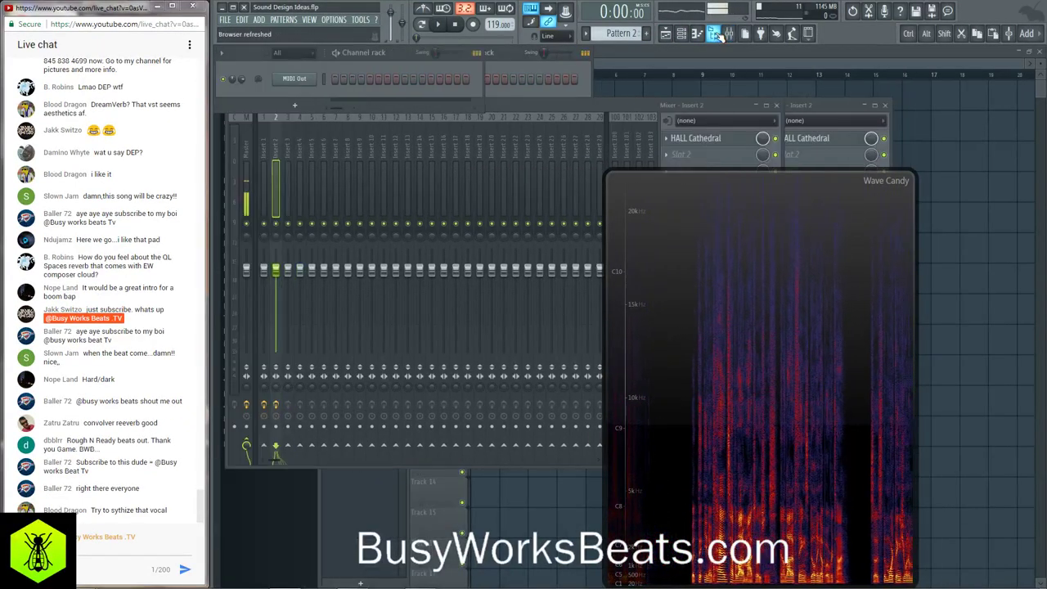
pyautogui.click(674, 154)
pyautogui.moveTo(674, 154)
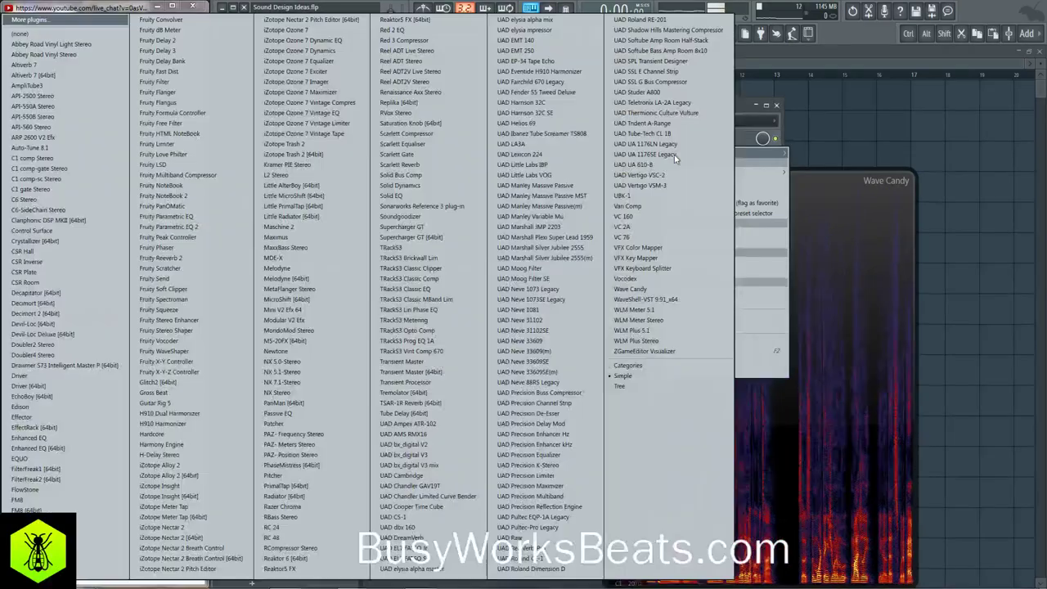
pyautogui.click(80, 34)
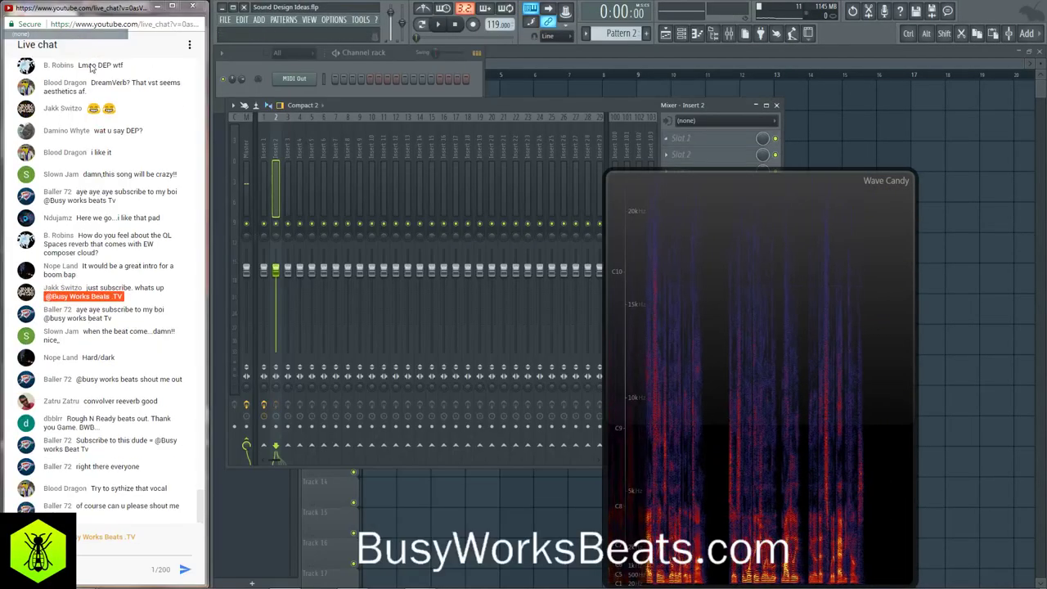
# - Clear all effects from mixer Insert 1 and close the mixer
pyautogui.rightClick(280, 148)
pyautogui.moveTo(318, 161)
pyautogui.moveTo(407, 171); pyautogui.dragTo(264, 154)
pyautogui.click(282, 150)
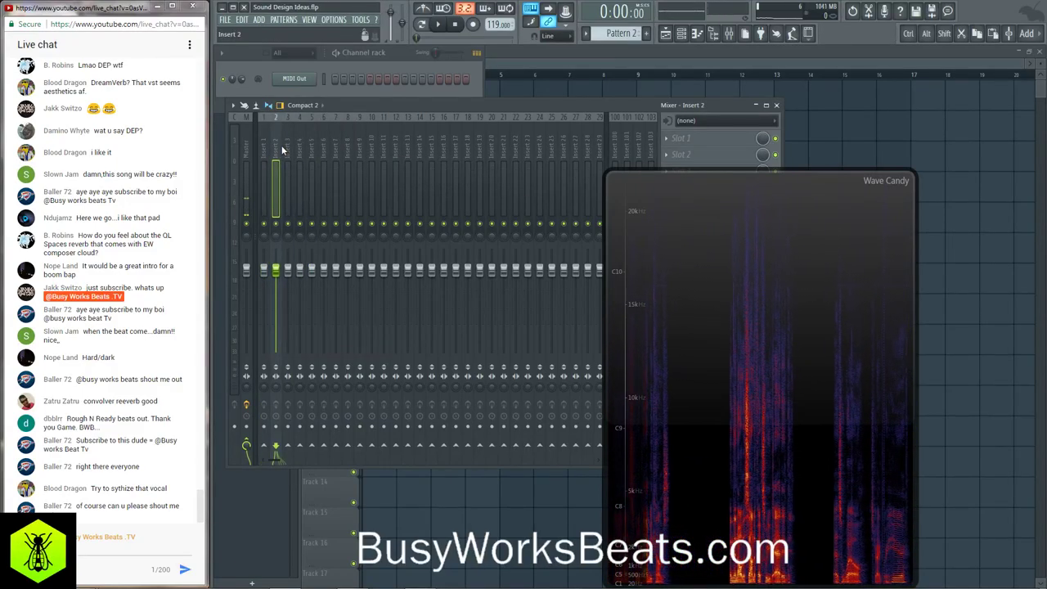
pyautogui.click(778, 105)
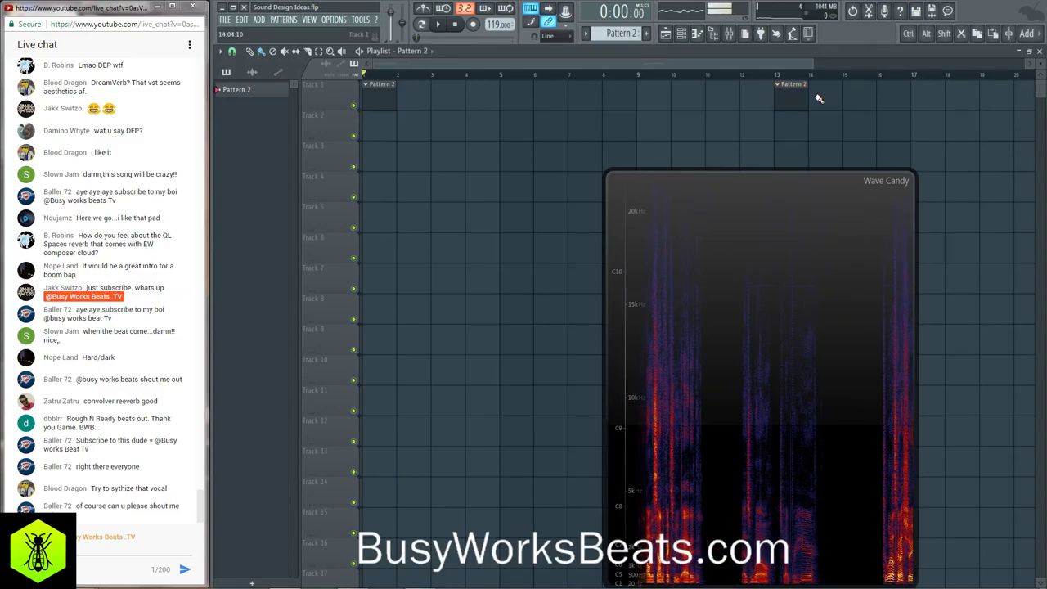
# - Show the channel rack and mixer with Insert 1 selected, and set the project tempo to 120 BPM
pyautogui.click(681, 35)
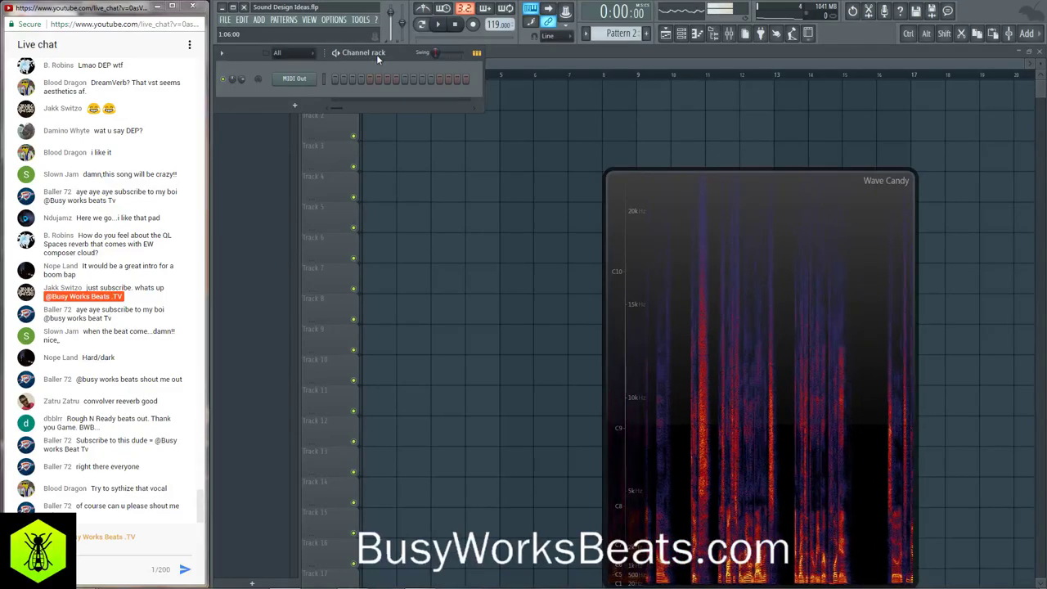
pyautogui.click(731, 41)
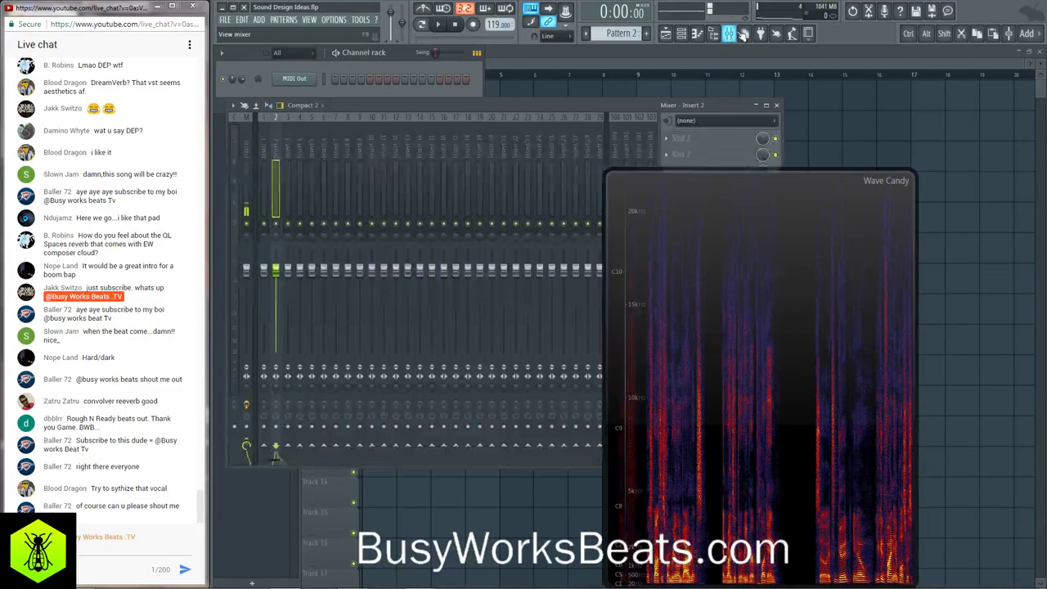
pyautogui.click(267, 147)
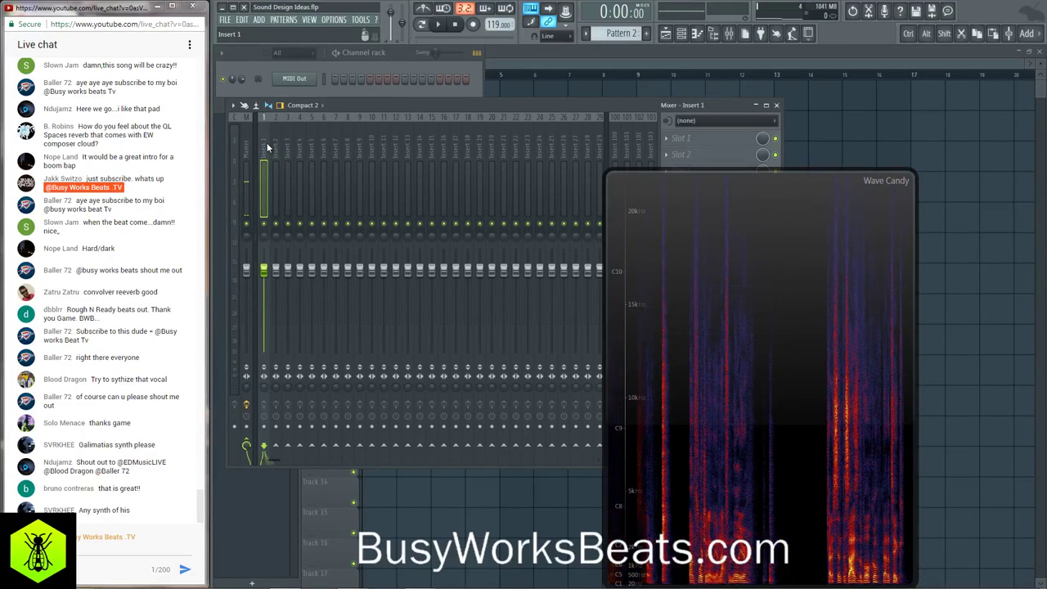
pyautogui.moveTo(769, 349); pyautogui.dragTo(734, 295)
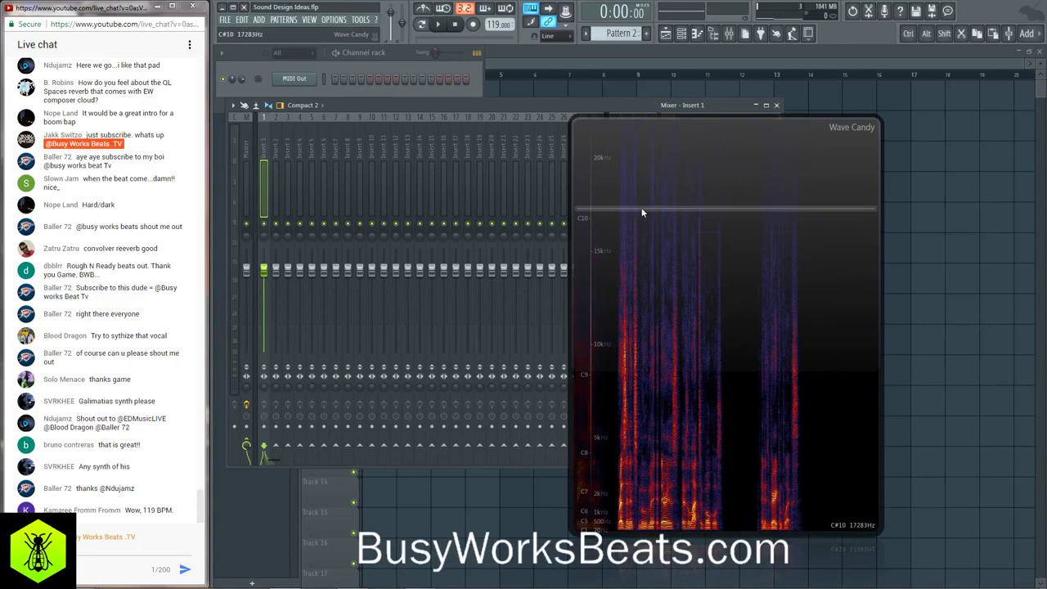
pyautogui.scroll(1, 489, 24)
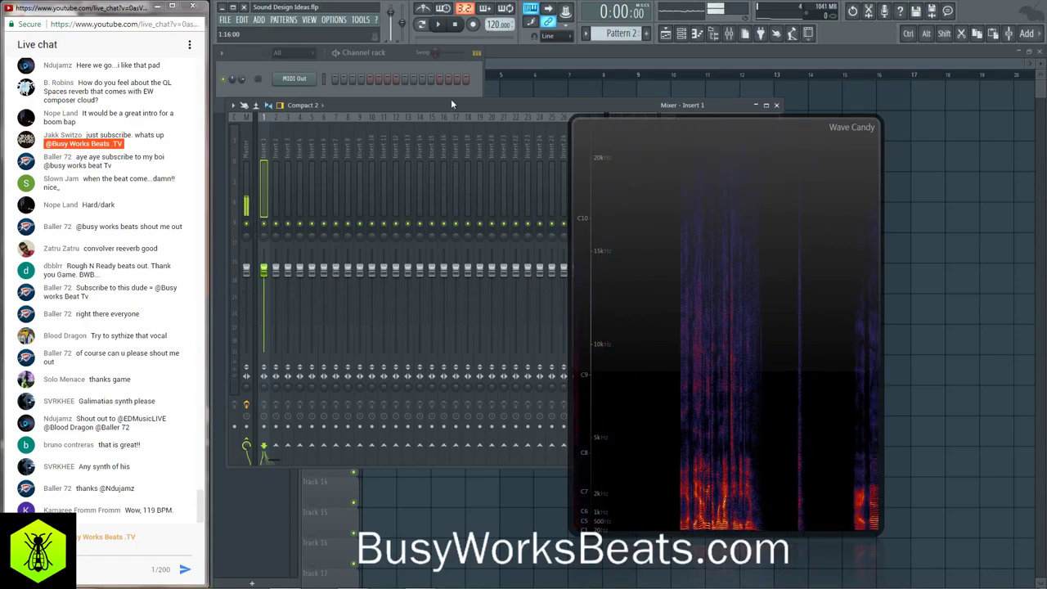
# - Add a new Sylenth1 [64bit] channel and clear its loaded preset
pyautogui.click(361, 63)
pyautogui.click(295, 105)
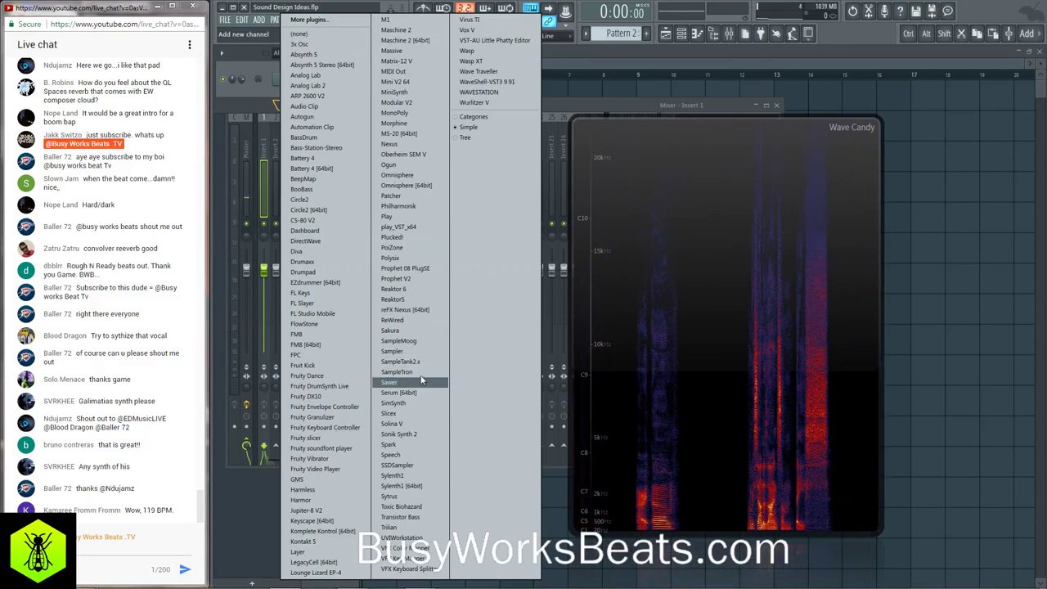
pyautogui.click(404, 485)
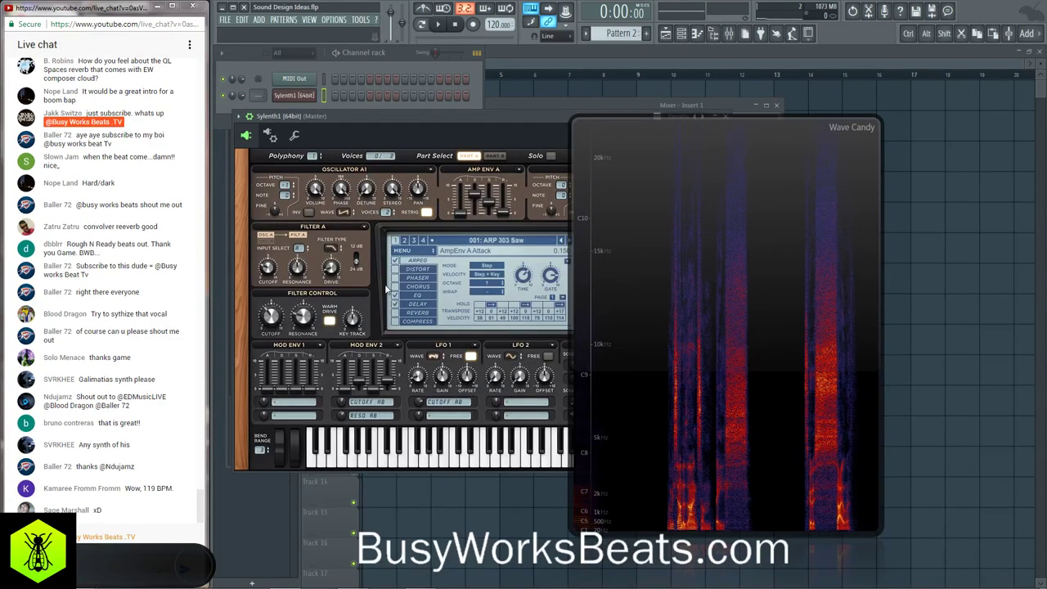
pyautogui.moveTo(613, 313); pyautogui.dragTo(726, 303)
pyautogui.click(402, 249)
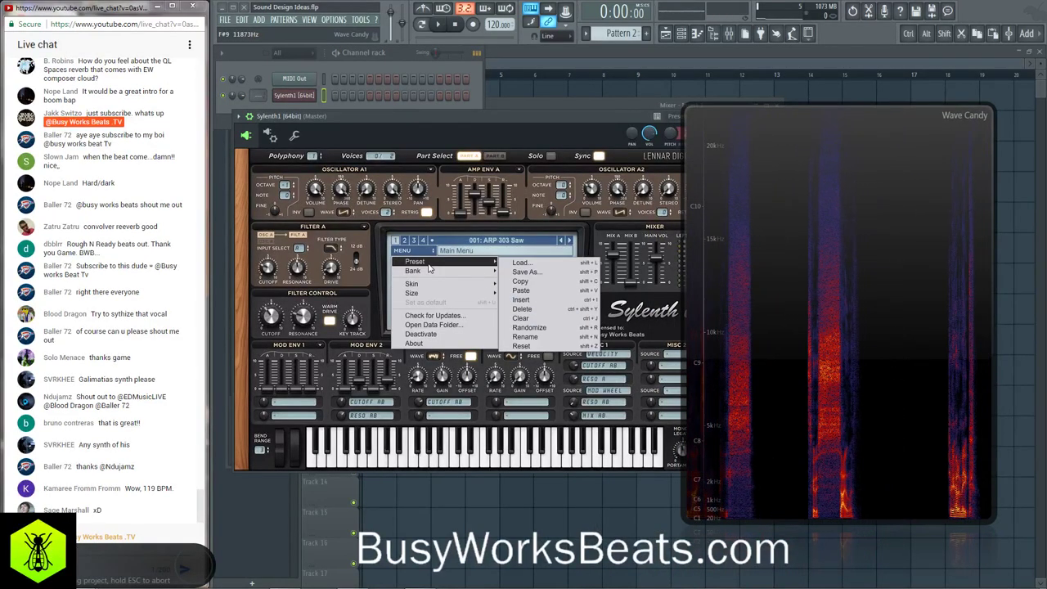
pyautogui.click(521, 319)
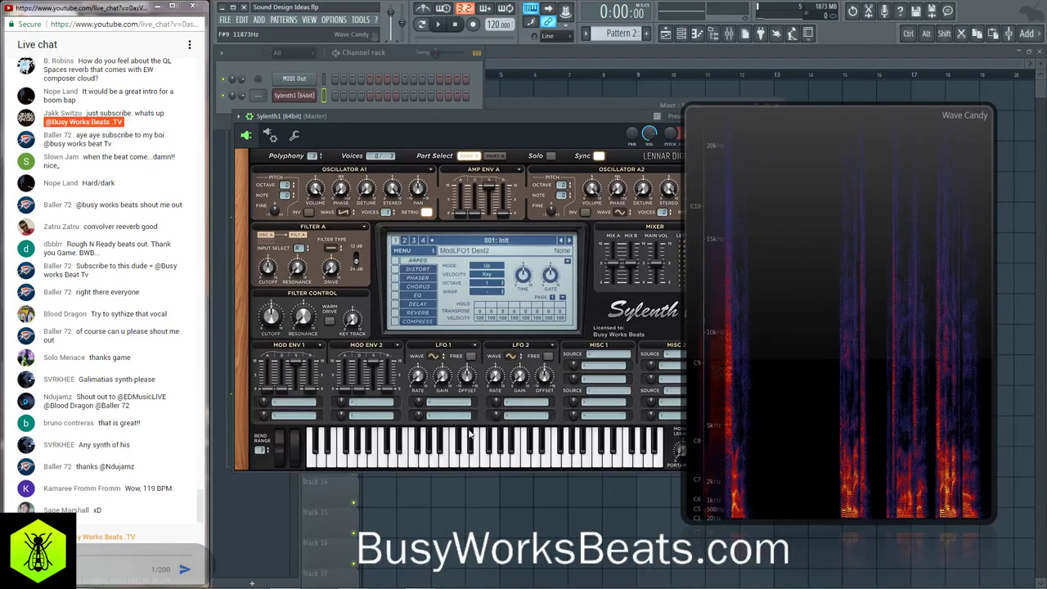
# - Route the Sylenth1 channel to mixer track 1, and set oscillator A1 to a sine wave at octave -2 with retrigger off
pyautogui.click(363, 65)
pyautogui.moveTo(255, 95); pyautogui.dragTo(255, 86)
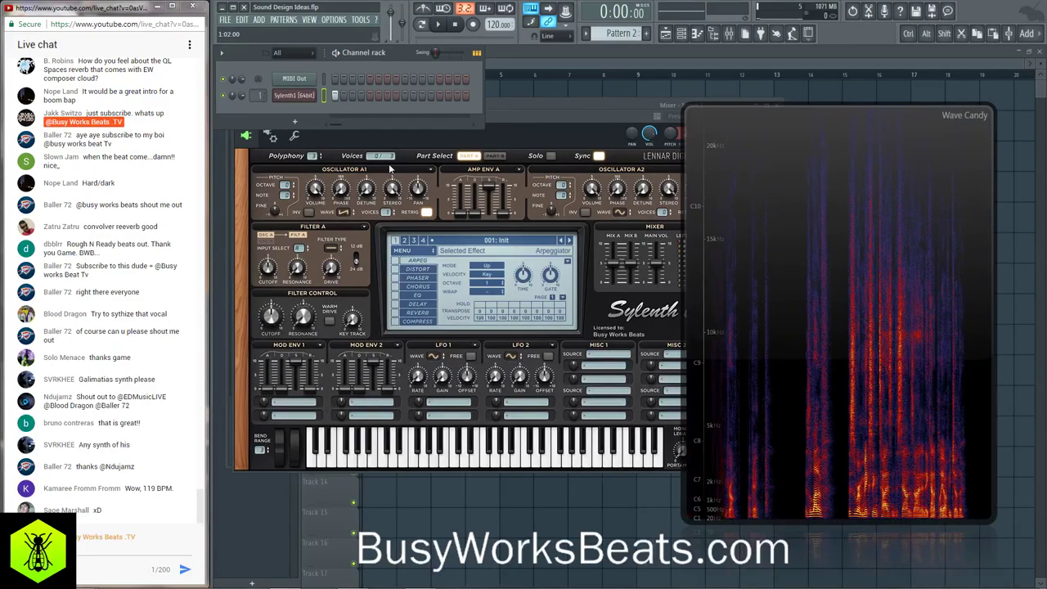
pyautogui.click(343, 212)
pyautogui.click(357, 227)
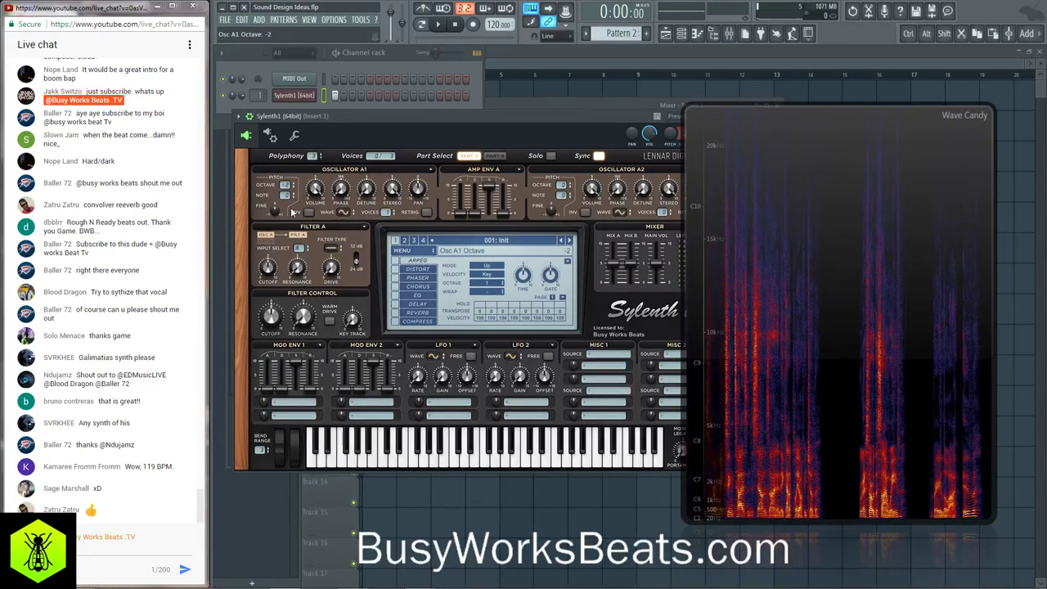
# - Play the pattern with step 9 added, and shape Amp Env A with no sustain and raised decay, with main volume at 8.909
pyautogui.click(382, 59)
pyautogui.press('space')
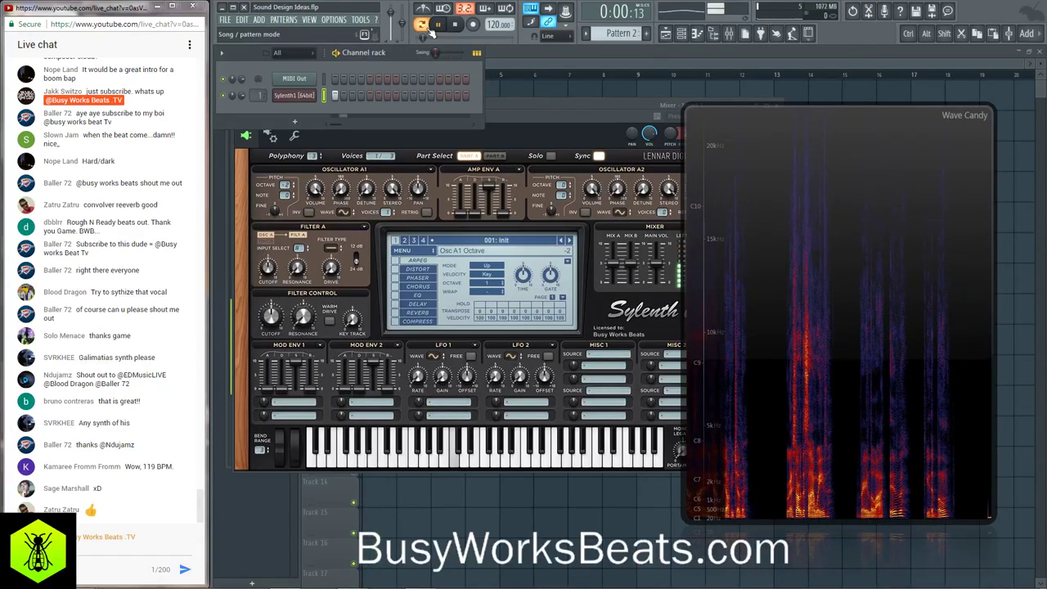
pyautogui.moveTo(476, 214); pyautogui.dragTo(505, 210)
pyautogui.moveTo(656, 250)
pyautogui.mouseDown()
pyautogui.moveTo(613, 250)
pyautogui.moveTo(657, 248)
pyautogui.mouseUp()
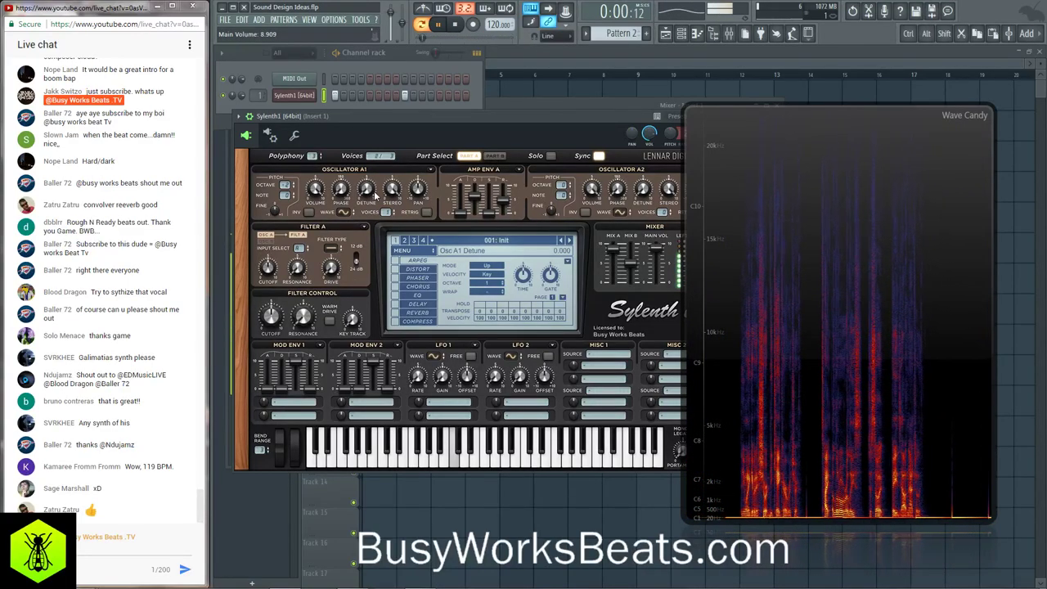
# - Enable OverDrive distortion at amount 3.867 and the compressor with a -20.5 dB threshold, comparing the sound with compression off and on
pyautogui.click(397, 270)
pyautogui.moveTo(486, 297); pyautogui.dragTo(489, 315)
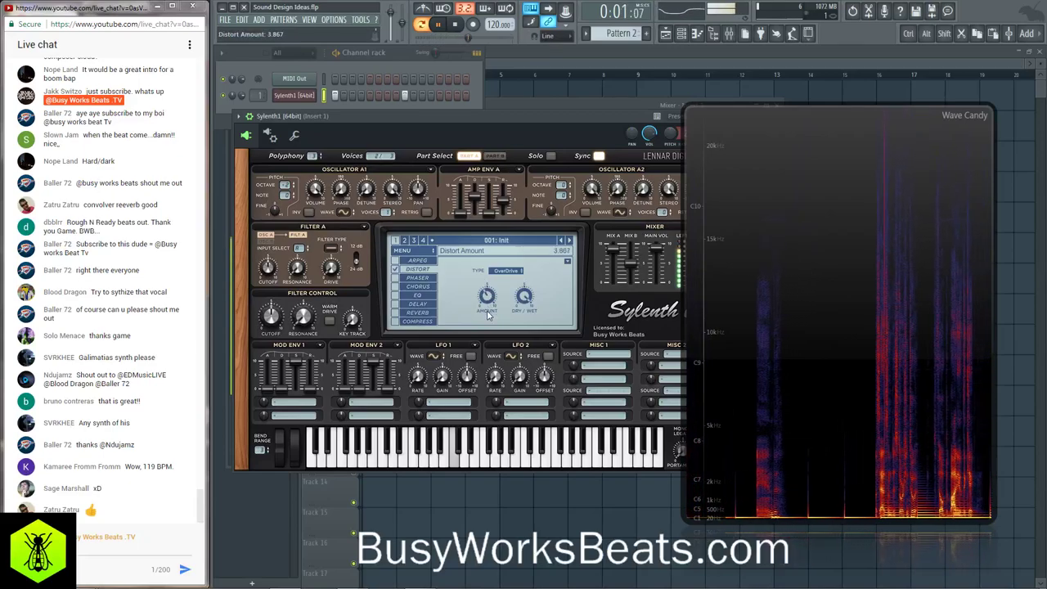
pyautogui.click(396, 321)
pyautogui.moveTo(462, 289); pyautogui.dragTo(494, 283)
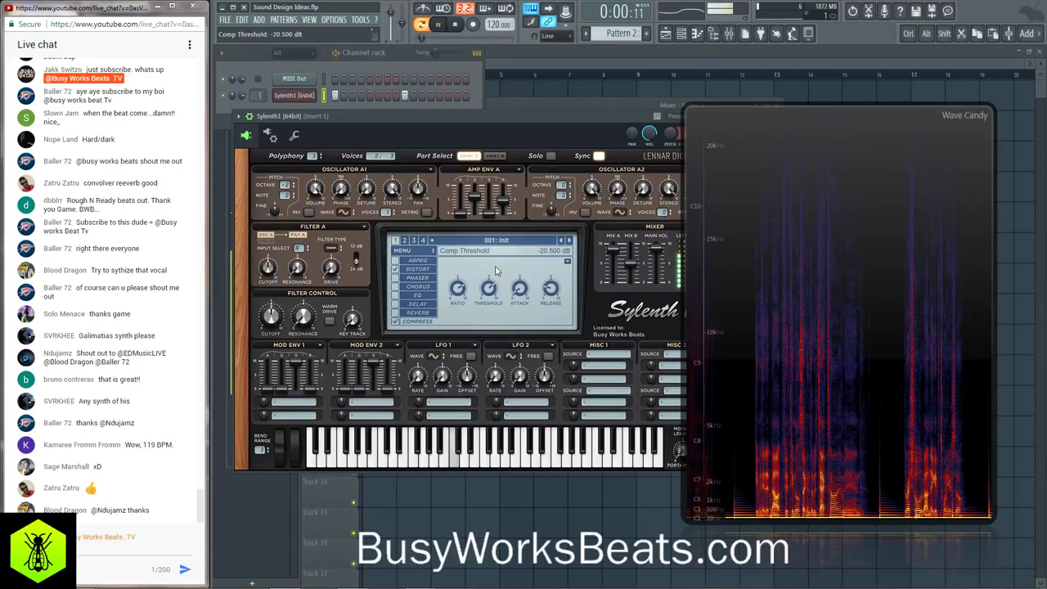
pyautogui.click(396, 322)
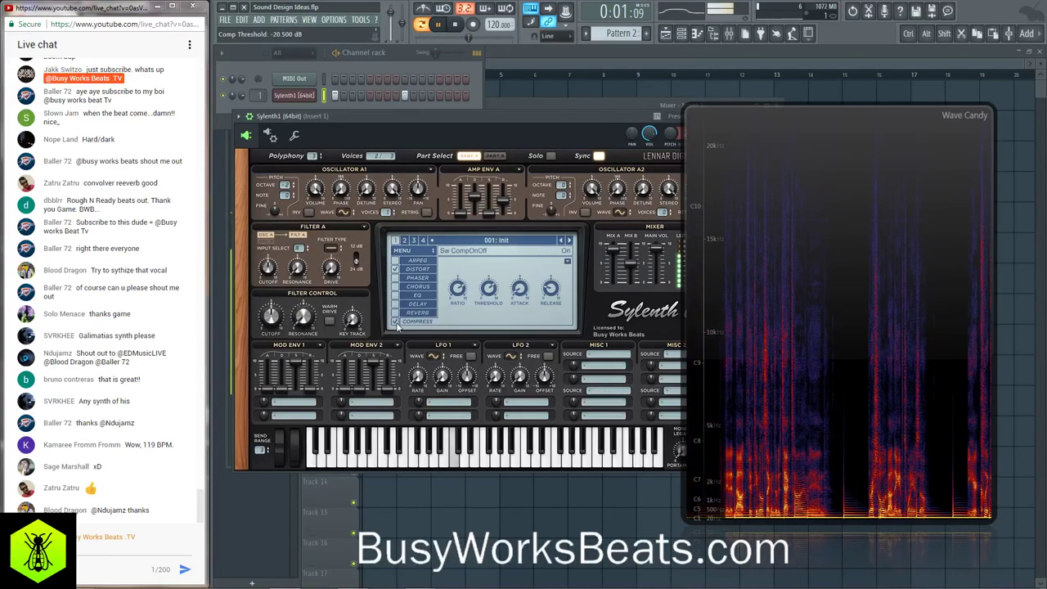
pyautogui.click(397, 324)
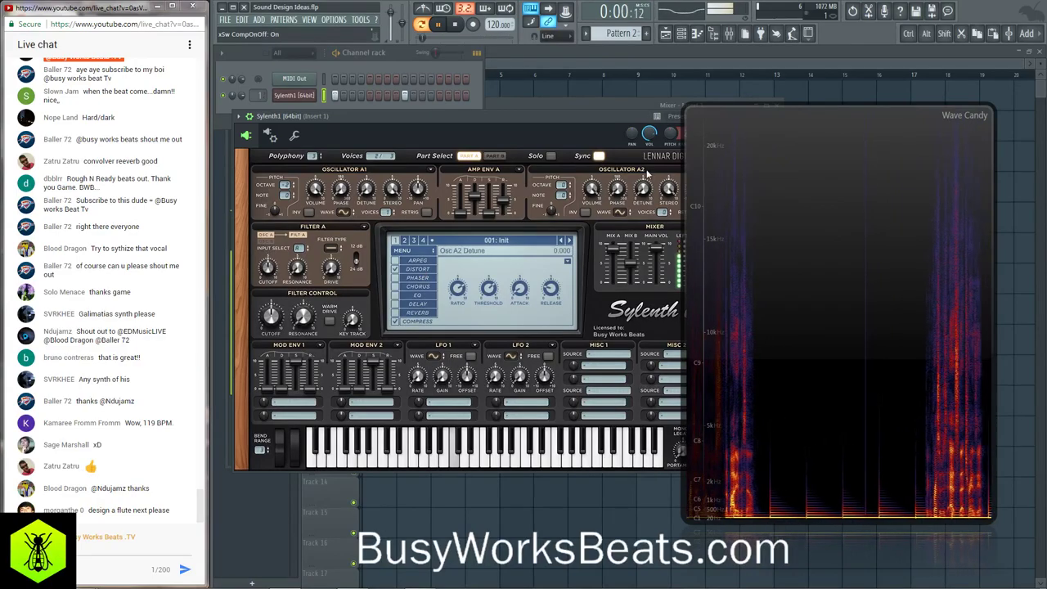
# - Move the Wave Candy window clear of Sylenth1 and try a quiet sine layer on oscillator A2 at volume 2.467
pyautogui.moveTo(731, 237); pyautogui.dragTo(791, 233)
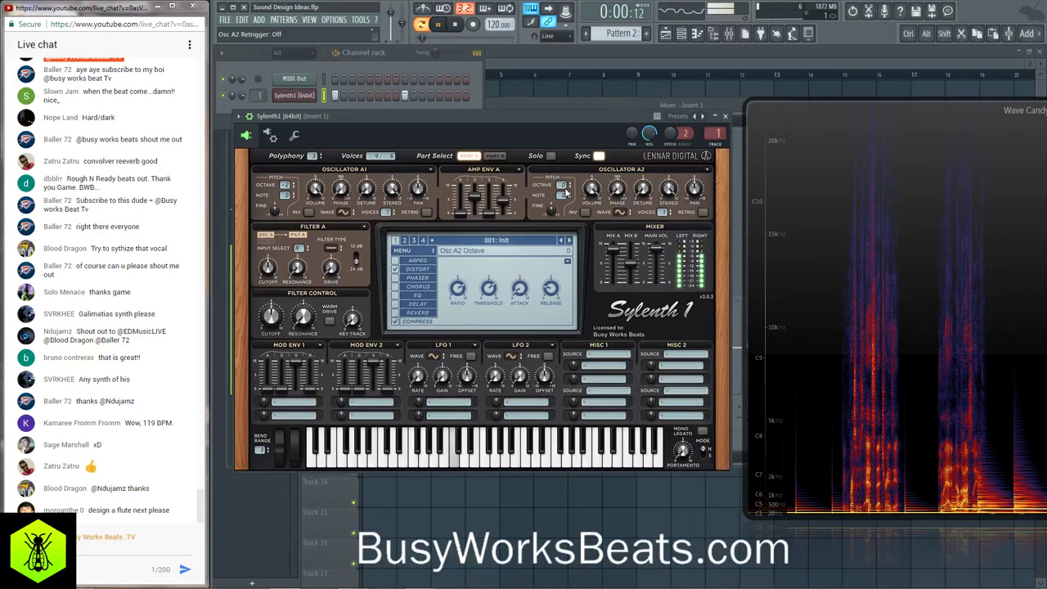
pyautogui.moveTo(571, 260); pyautogui.dragTo(557, 261)
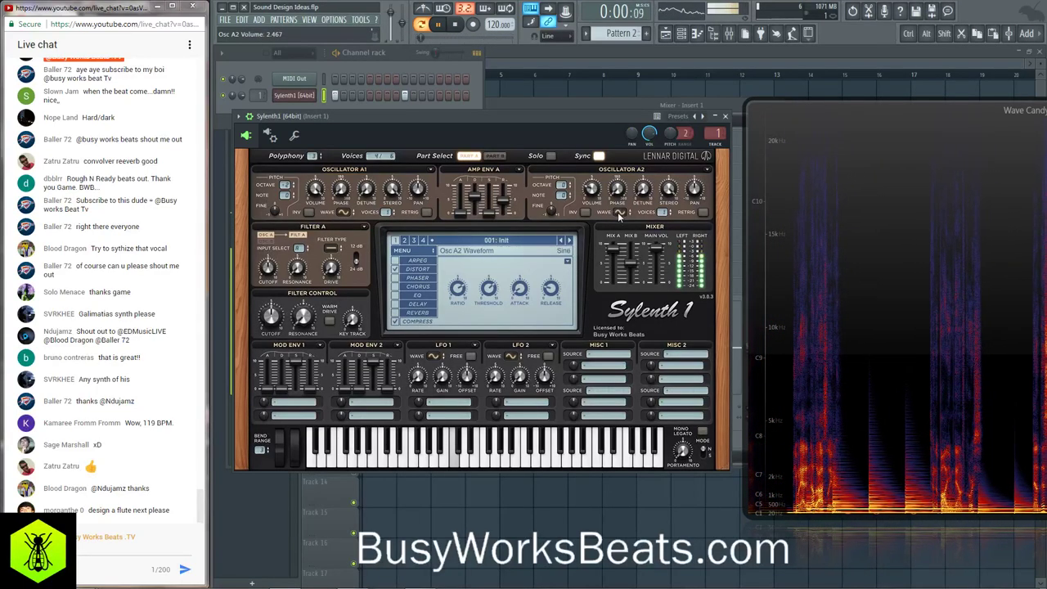
# - Set Filter A to Lowpass with its cutoff at 2.267, and shorten Amp Env A's release
pyautogui.click(332, 248)
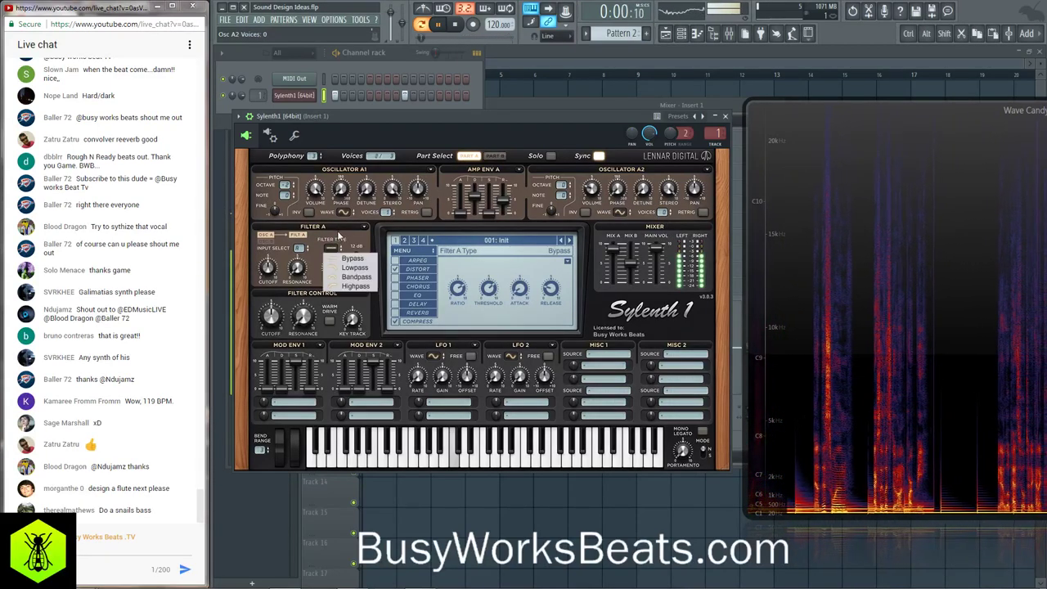
pyautogui.click(352, 267)
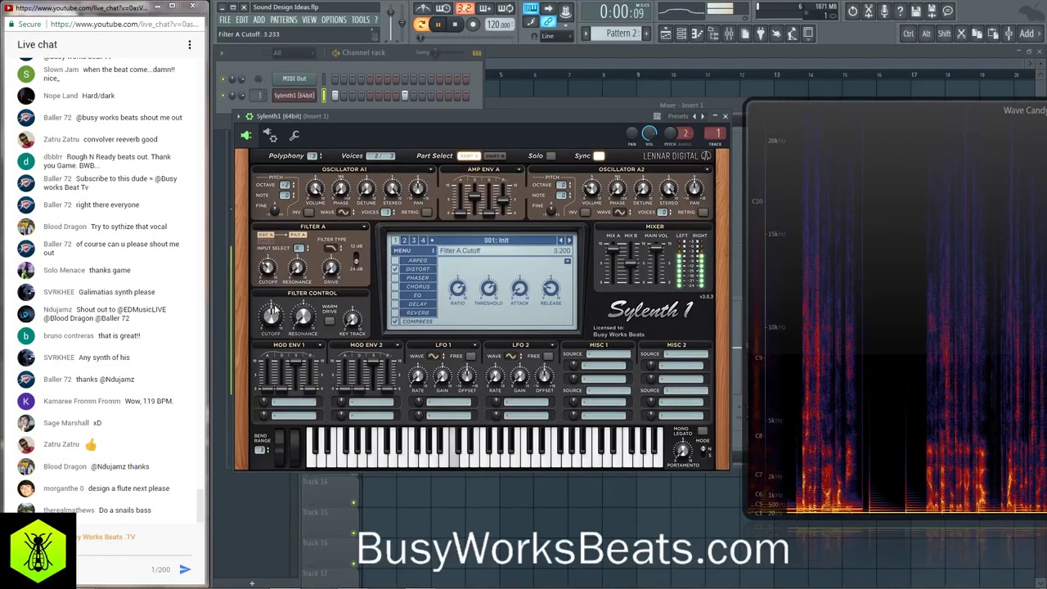
pyautogui.moveTo(270, 284); pyautogui.dragTo(276, 328)
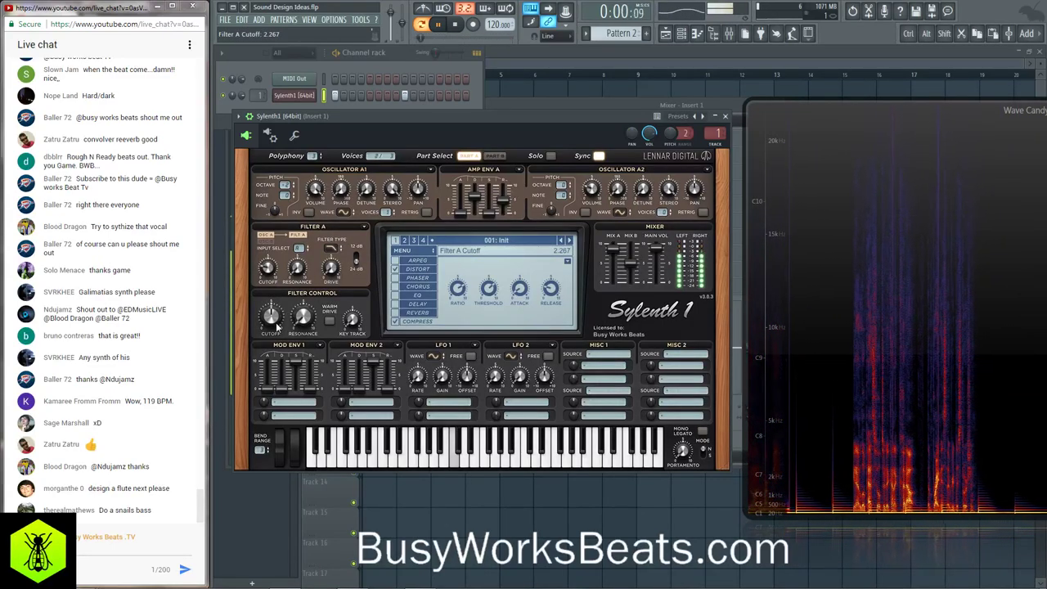
pyautogui.moveTo(503, 199); pyautogui.dragTo(504, 216)
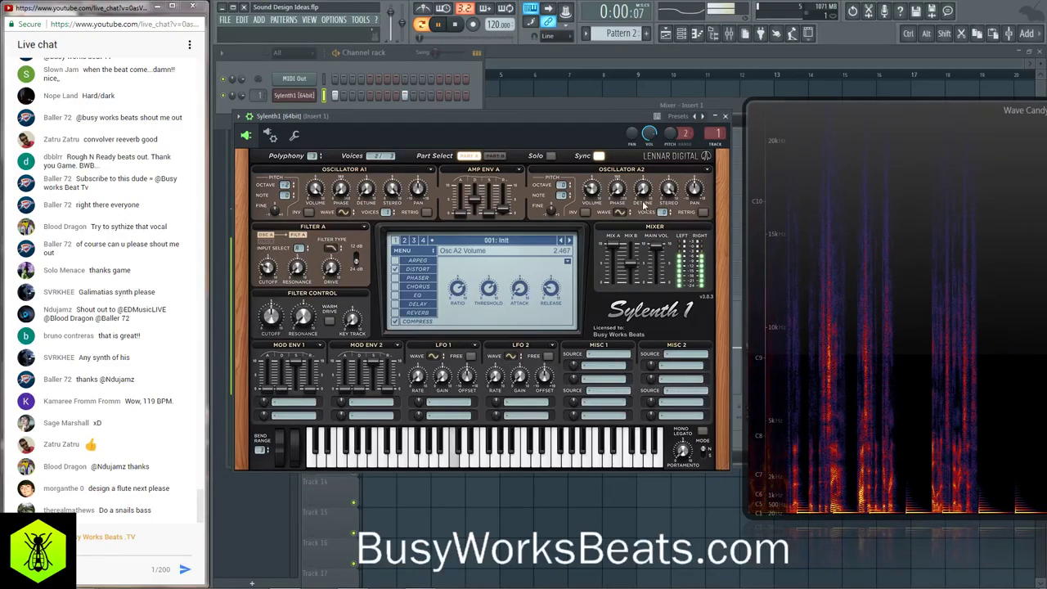
# - Switch to part B and set oscillator B1's waveform to Noise
pyautogui.click(494, 155)
pyautogui.click(346, 212)
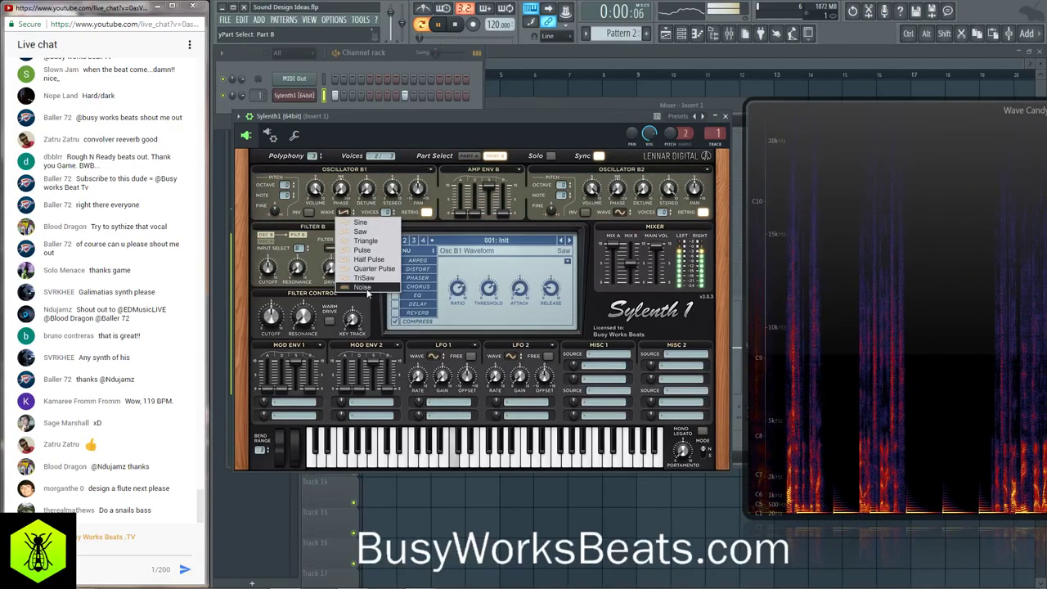
pyautogui.click(354, 288)
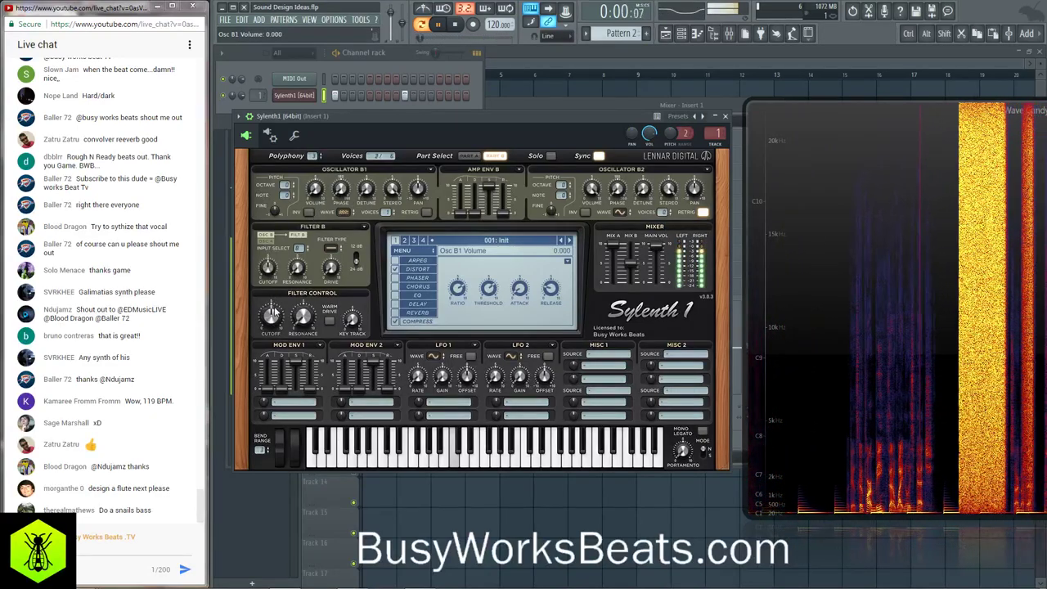
# - Drop Amp Env B's sustain and set Filter B to Lowpass
pyautogui.moveTo(487, 185); pyautogui.dragTo(488, 215)
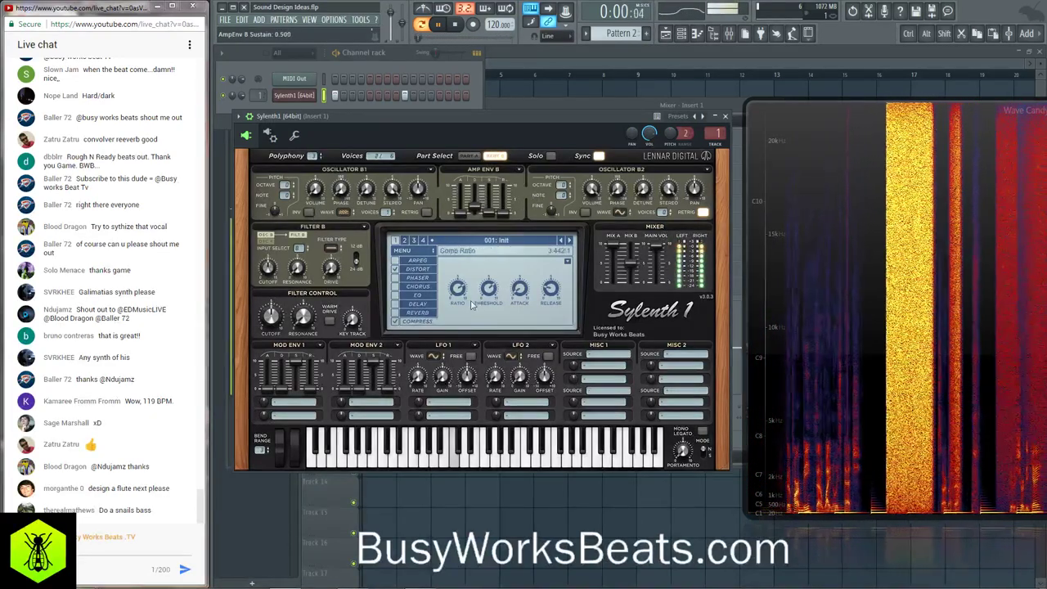
pyautogui.click(331, 249)
pyautogui.click(345, 267)
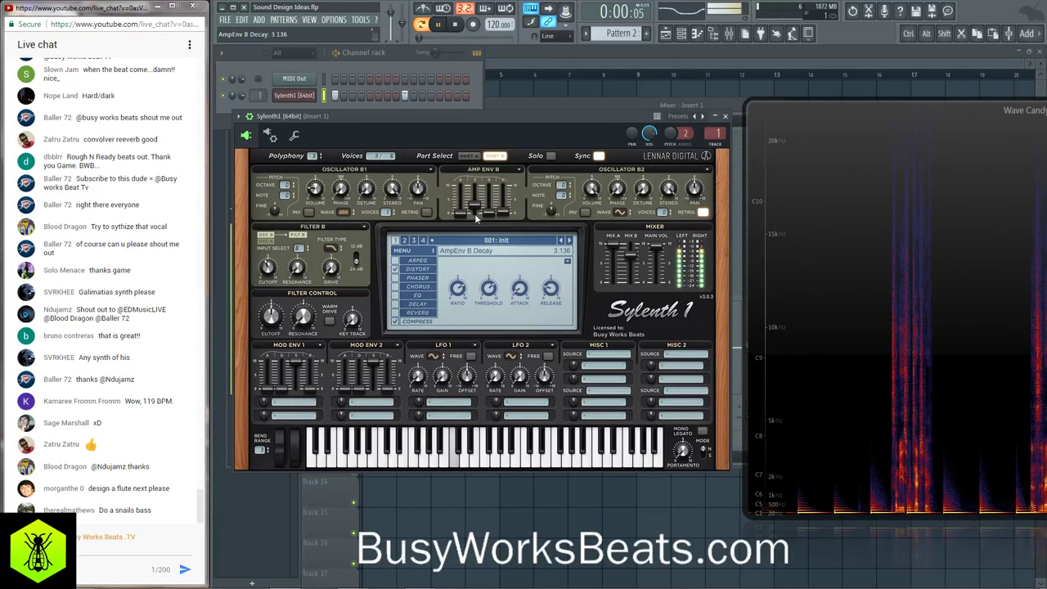
# - Check part A, and return to part B to set Amp Env B's decay to 2.000
pyautogui.click(468, 155)
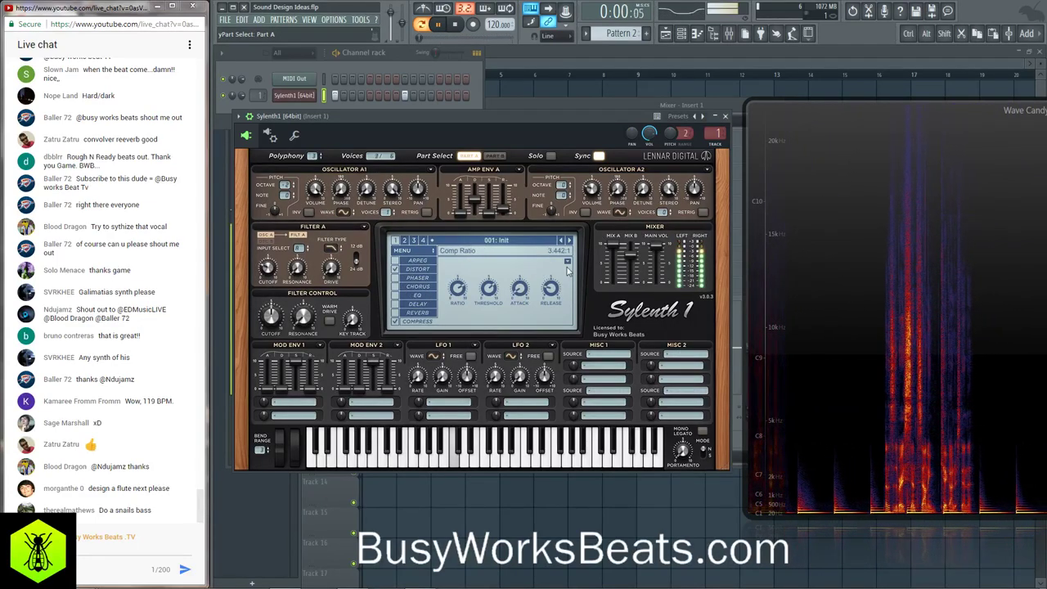
pyautogui.click(497, 156)
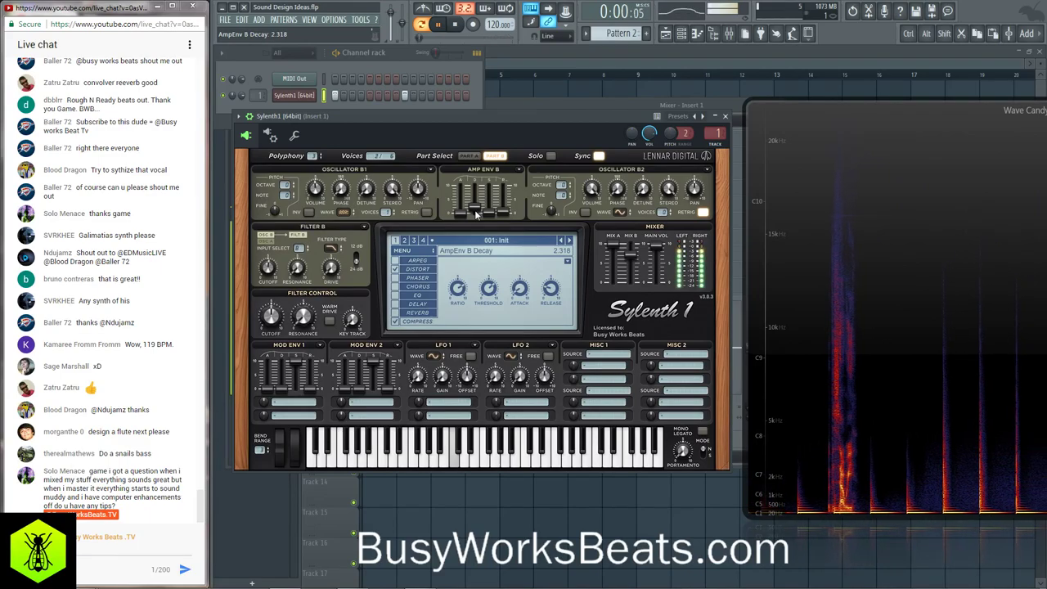
pyautogui.moveTo(475, 210); pyautogui.dragTo(474, 213)
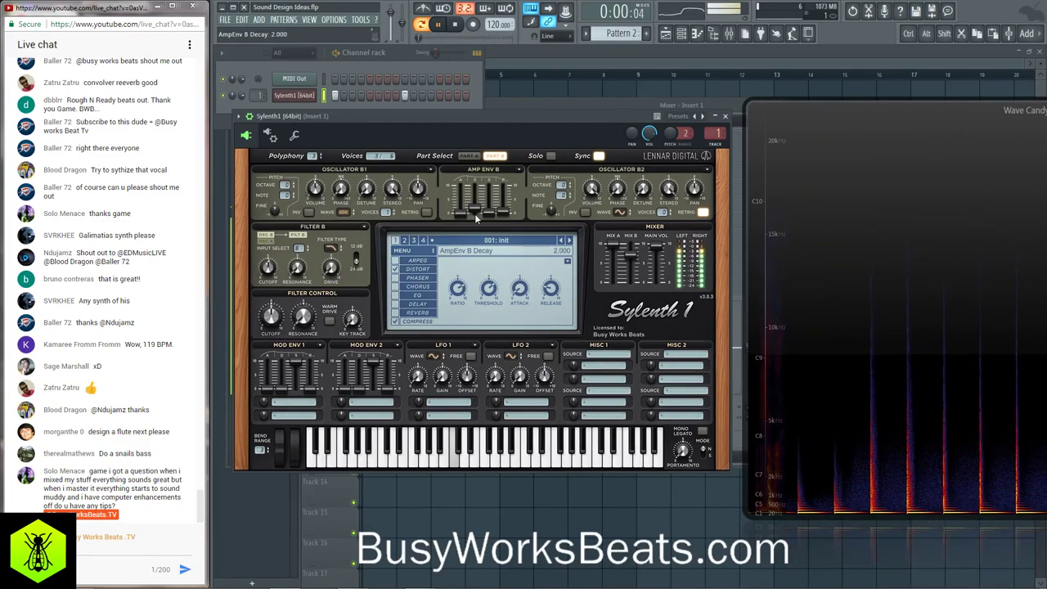
# - On part A, set oscillator A1's note to -3 and Amp Env A's decay to 4.545
pyautogui.click(468, 155)
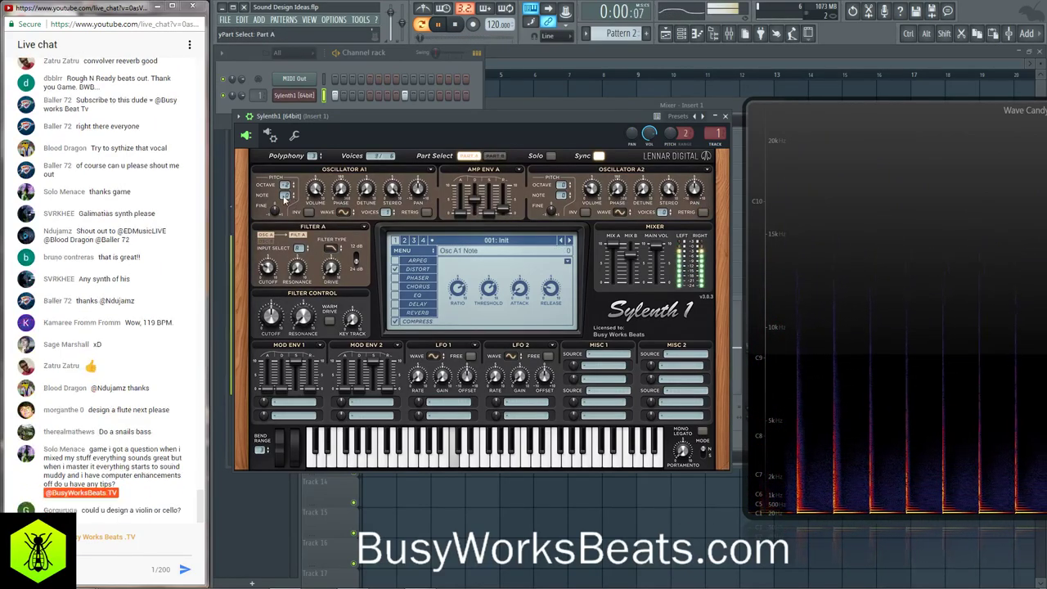
pyautogui.moveTo(293, 226); pyautogui.dragTo(296, 240)
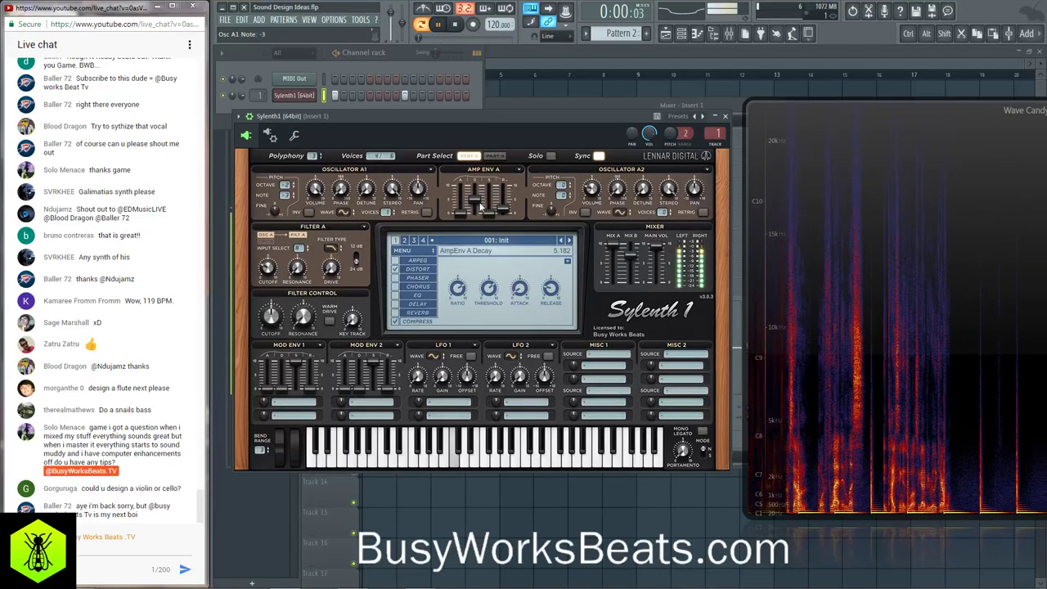
pyautogui.moveTo(476, 207); pyautogui.dragTo(478, 211)
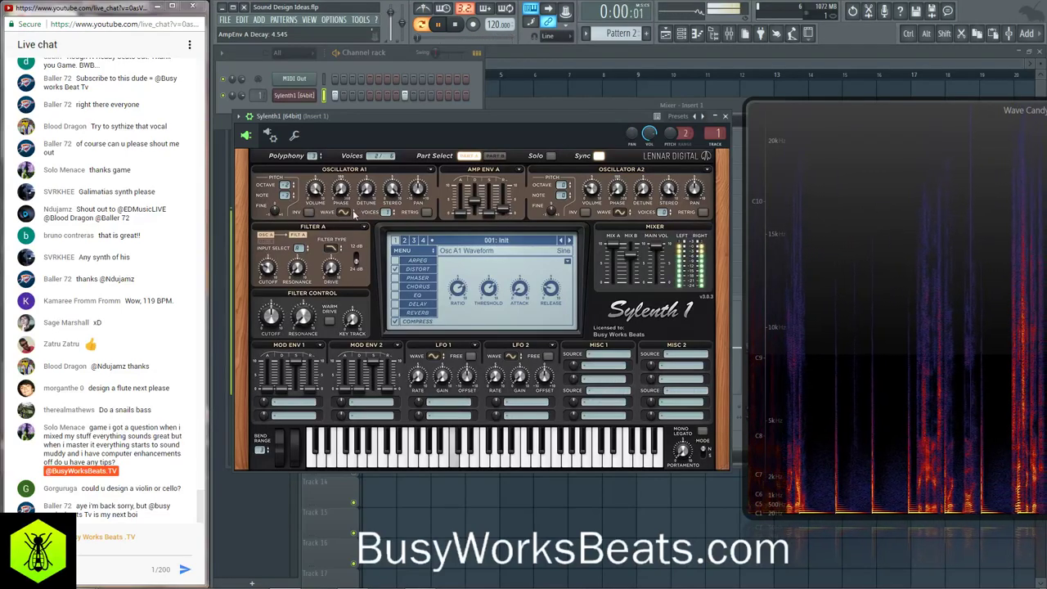
# - Set the distortion amount to 2.800 and part B's Amp Env decay to 1.818, and close the Sylenth1 window
pyautogui.click(417, 268)
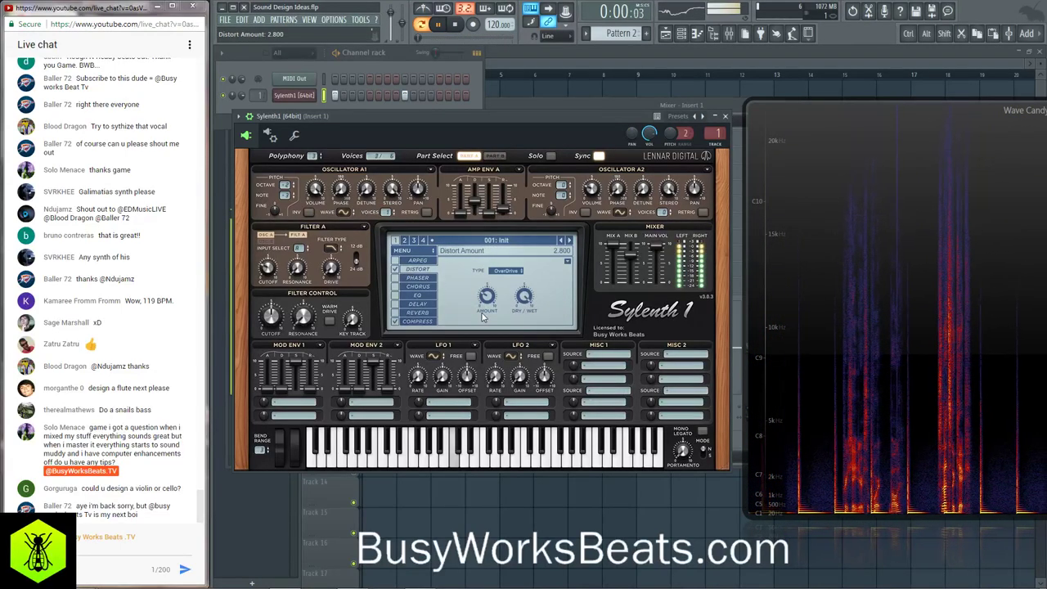
pyautogui.click(494, 156)
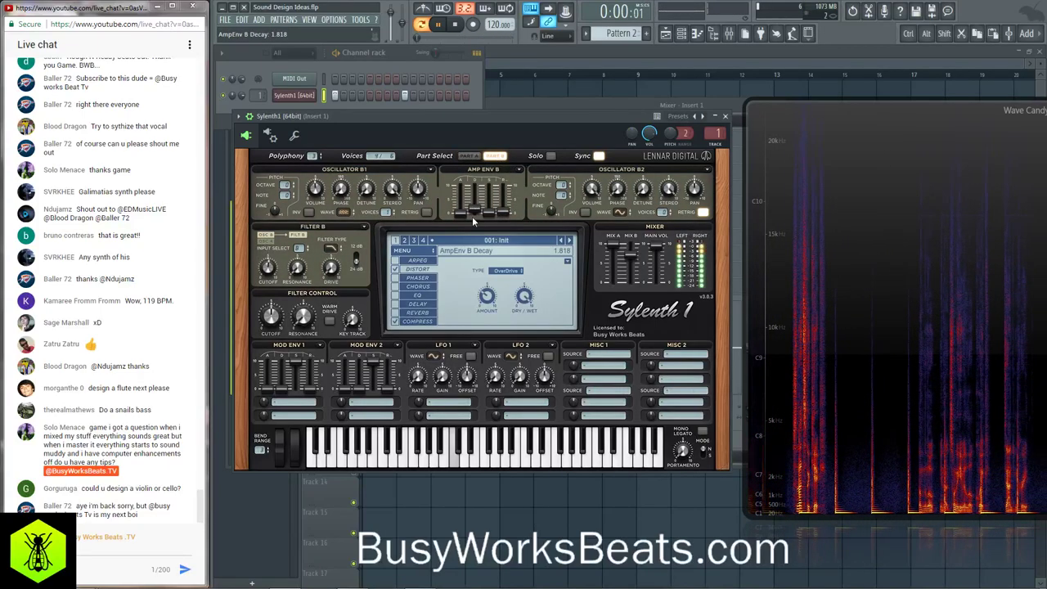
pyautogui.click(724, 115)
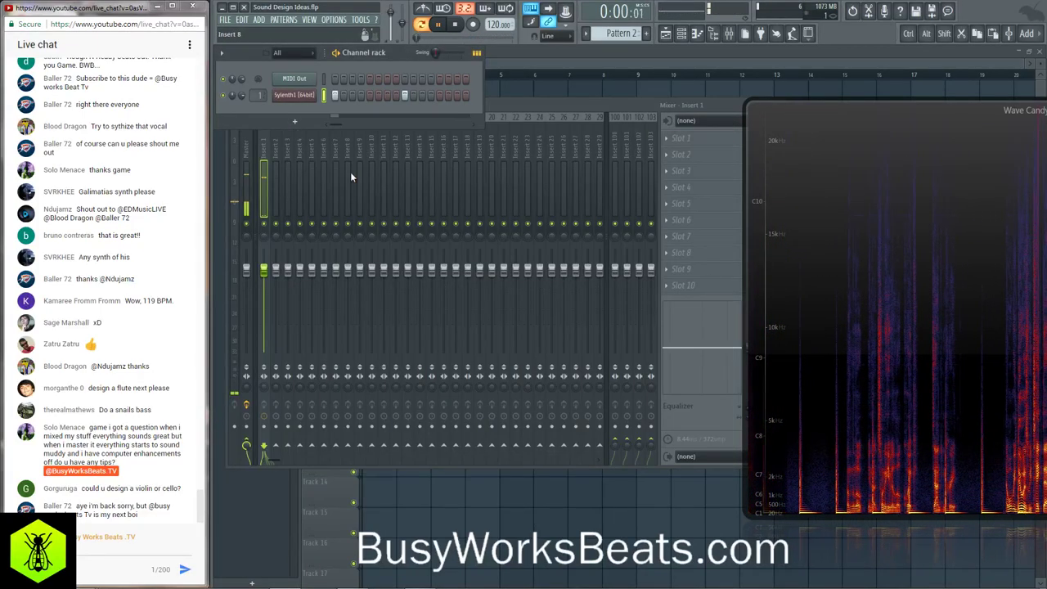
# - Load Decapitator [64bit] in mixer Insert 1's first effect slot with its drive at 4.6, and close its window
pyautogui.click(684, 145)
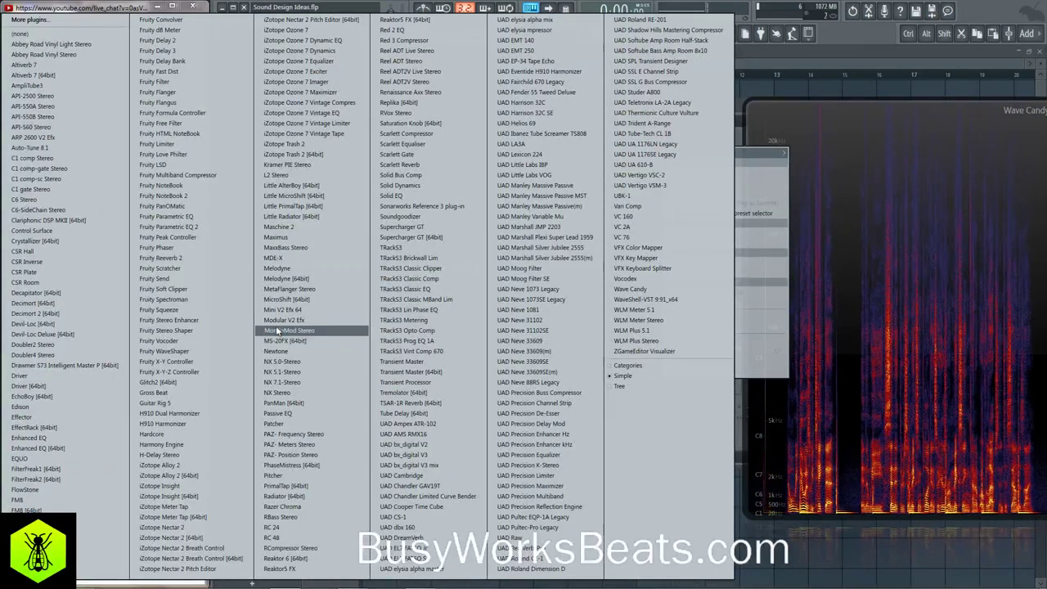
pyautogui.click(93, 293)
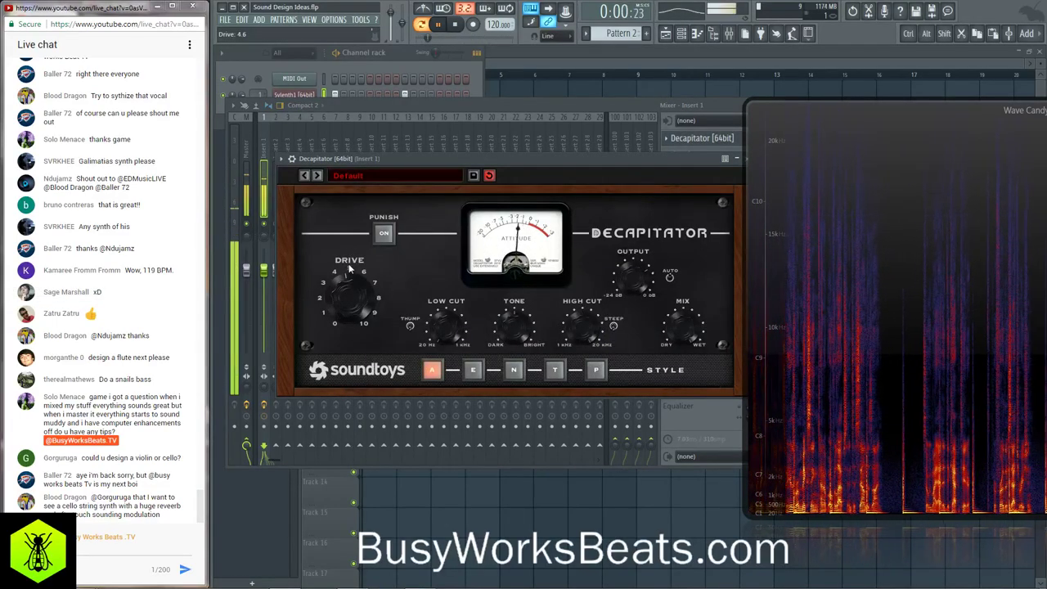
pyautogui.moveTo(542, 160); pyautogui.dragTo(417, 156)
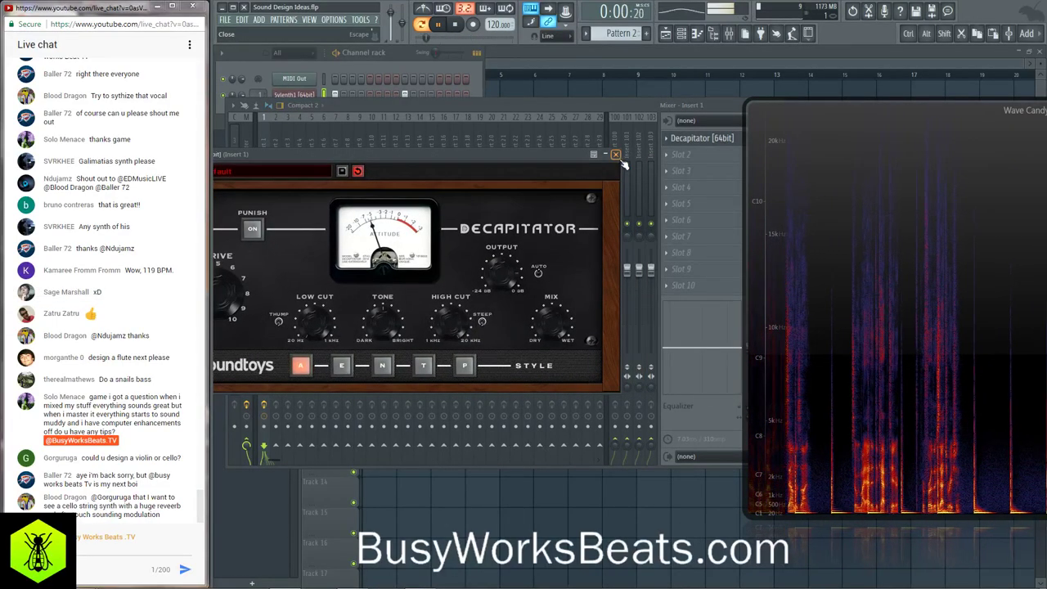
pyautogui.click(621, 156)
# - Add Fruity parametric EQ 2 to Insert 1's second slot, cutting the lowest band and boosting band 2 by 2.0 dB at 66 Hz
pyautogui.click(690, 158)
pyautogui.moveTo(690, 170)
pyautogui.click(193, 228)
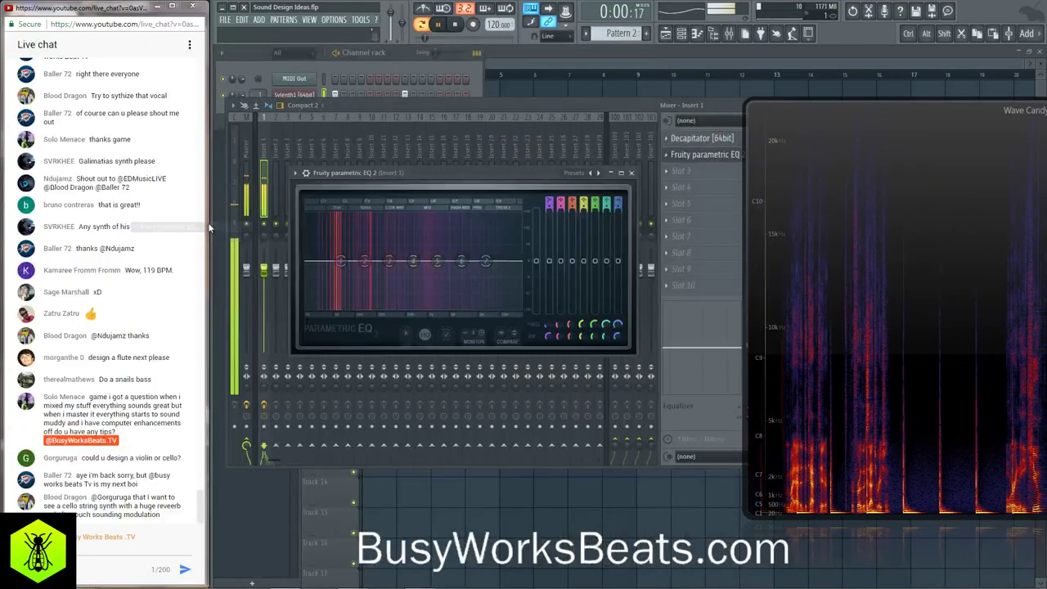
pyautogui.moveTo(341, 262)
pyautogui.mouseDown()
pyautogui.moveTo(325, 292)
pyautogui.moveTo(354, 258)
pyautogui.moveTo(340, 260)
pyautogui.mouseUp()
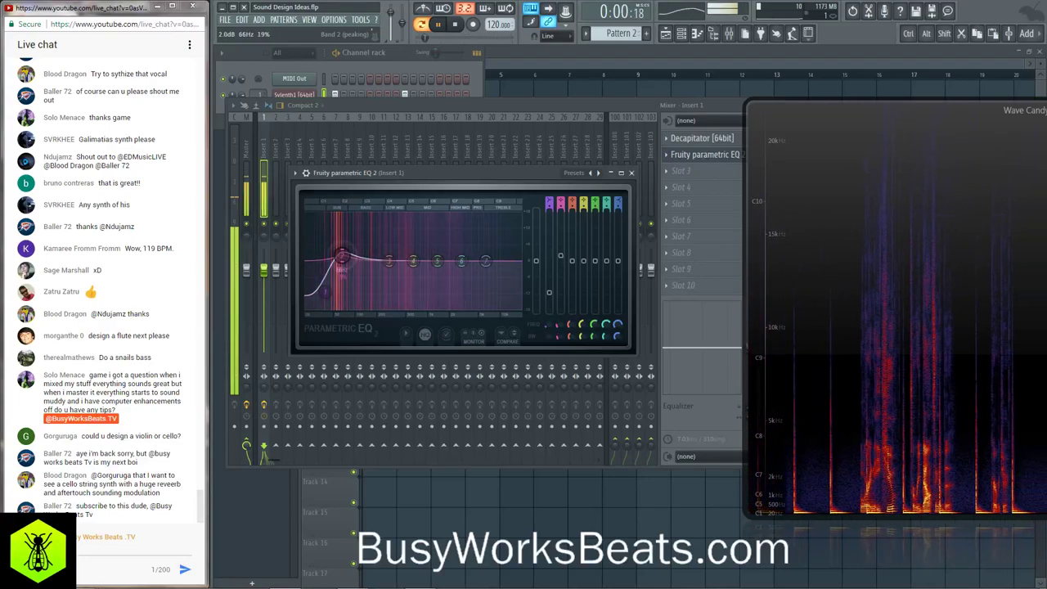
pyautogui.moveTo(461, 260); pyautogui.dragTo(432, 236)
pyautogui.scroll(-3, 433, 235)
# - Stop playback and clear Fruity parametric EQ 2 and Decapitator from mixer Insert 1's effect slots
pyautogui.press('space')
pyautogui.click(631, 172)
pyautogui.click(667, 155)
pyautogui.moveTo(671, 167)
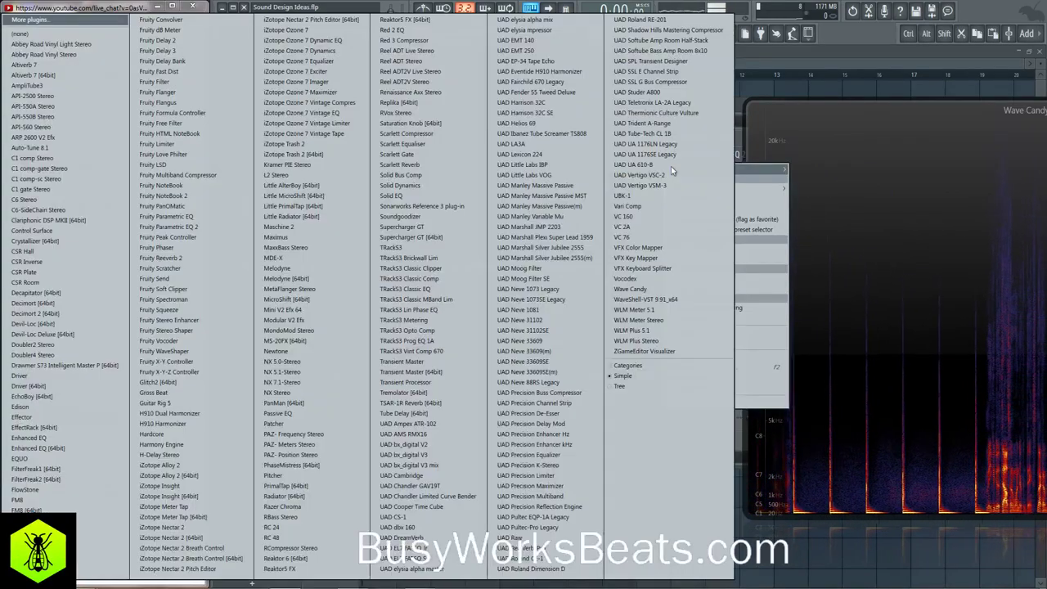
pyautogui.click(70, 36)
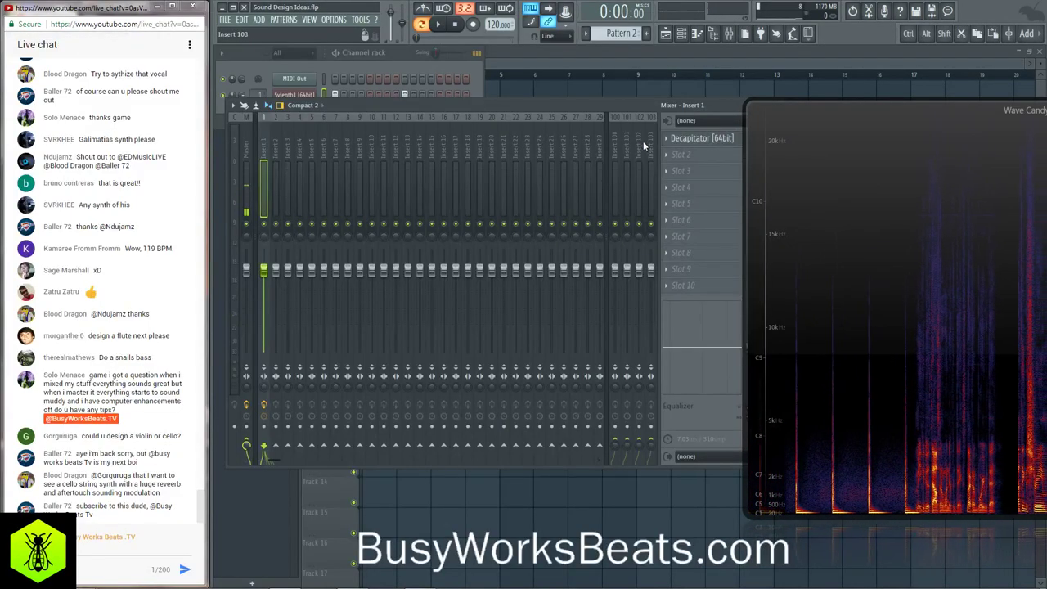
pyautogui.click(676, 155)
pyautogui.click(682, 168)
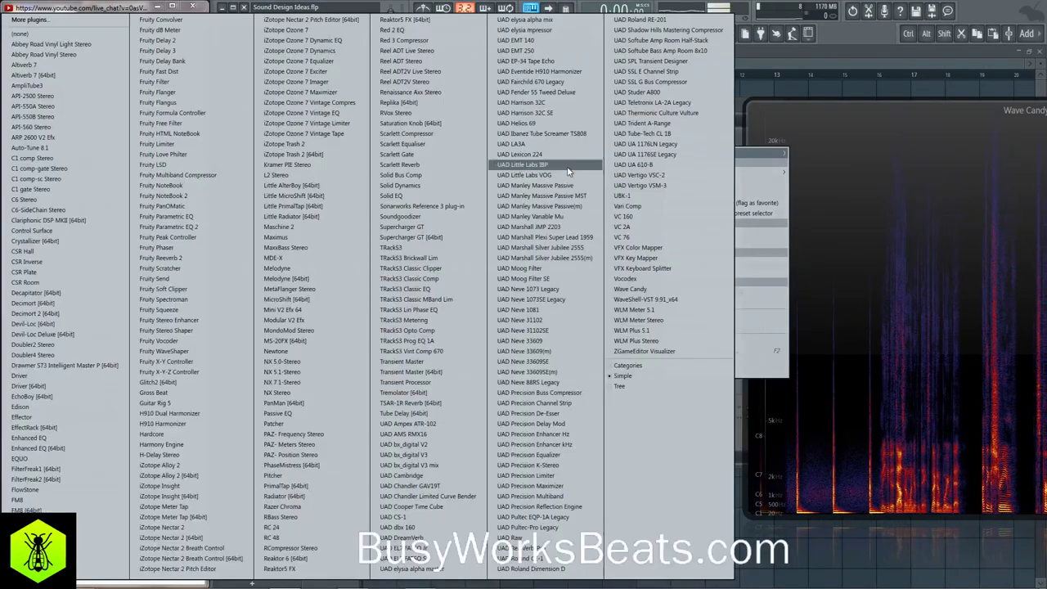
pyautogui.click(20, 34)
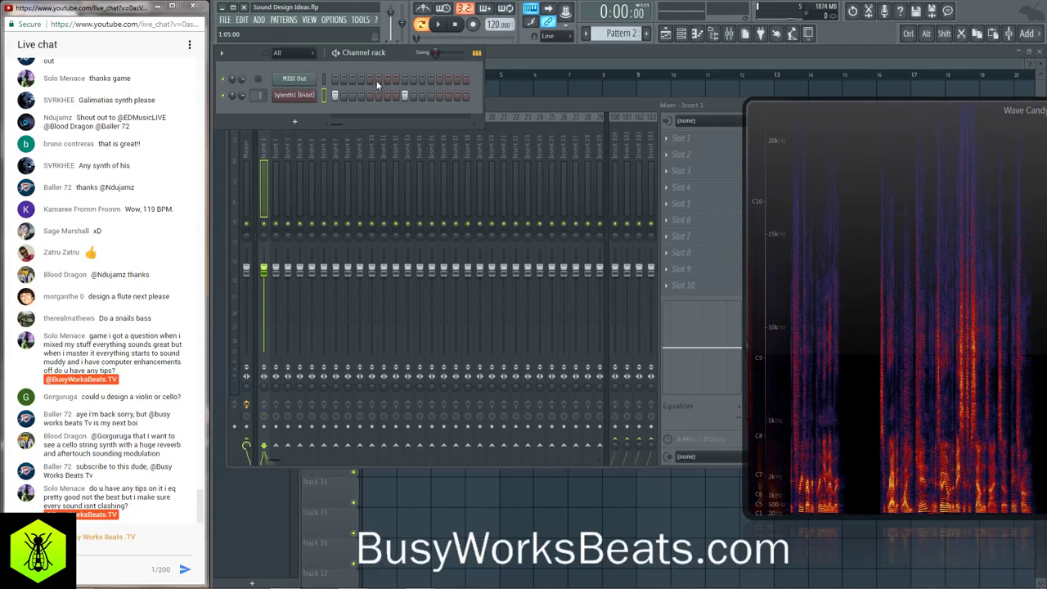
# - Reopen the Sylenth1 editor and reposition its window over the mixer, dismissing the list of new channel generators without choosing one
pyautogui.click(293, 95)
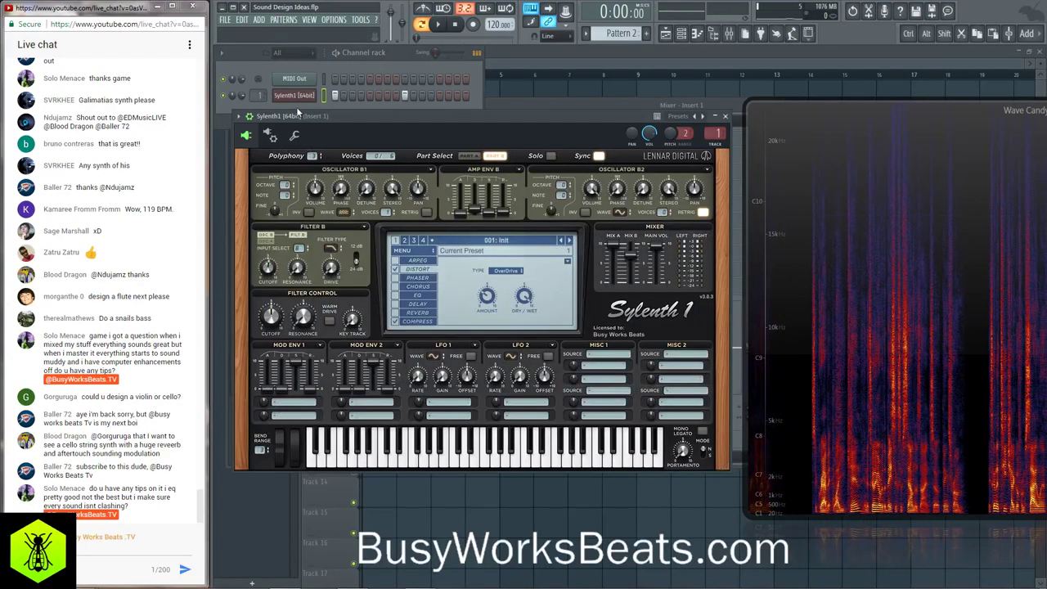
pyautogui.moveTo(296, 113); pyautogui.dragTo(320, 152)
pyautogui.click(258, 19)
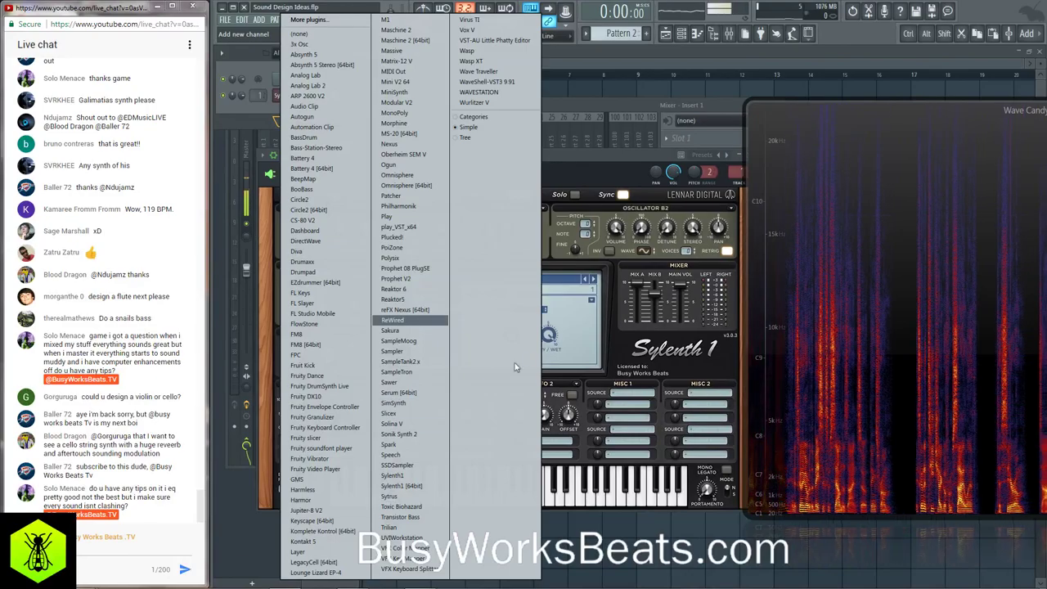
pyautogui.click(576, 167)
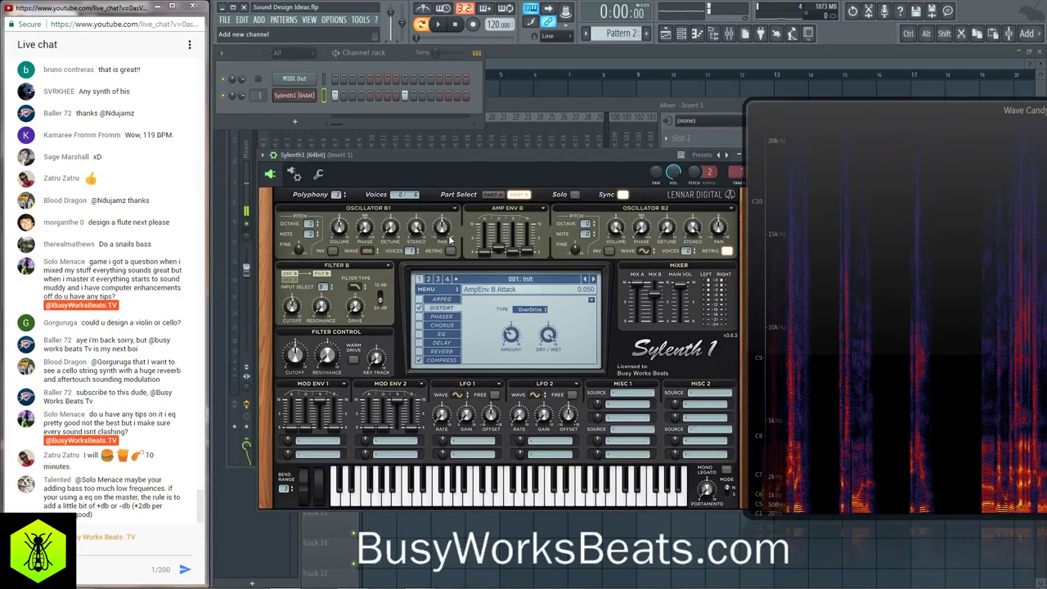
pyautogui.moveTo(448, 170); pyautogui.dragTo(445, 128)
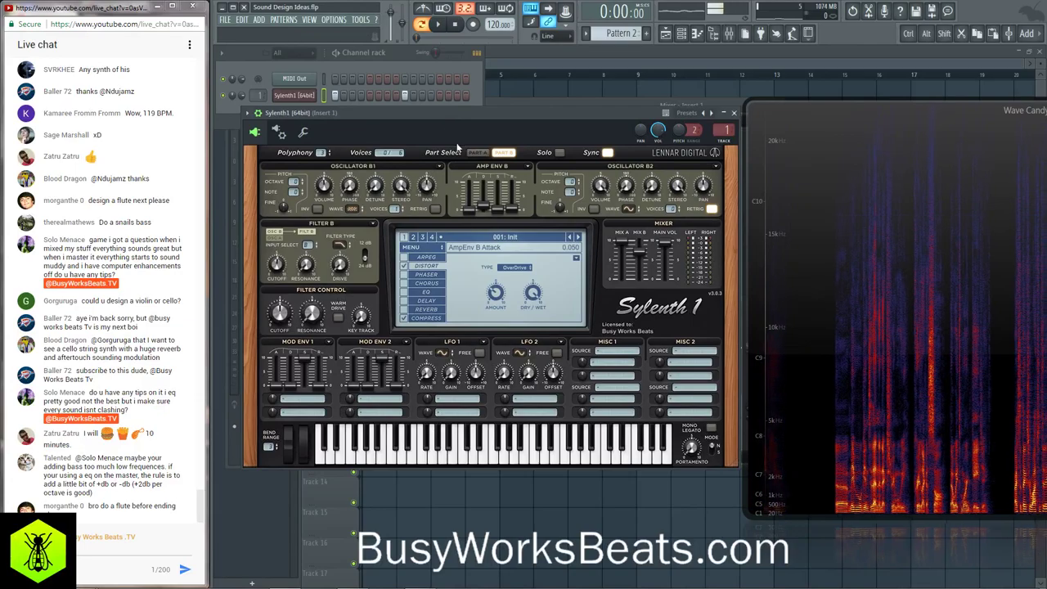